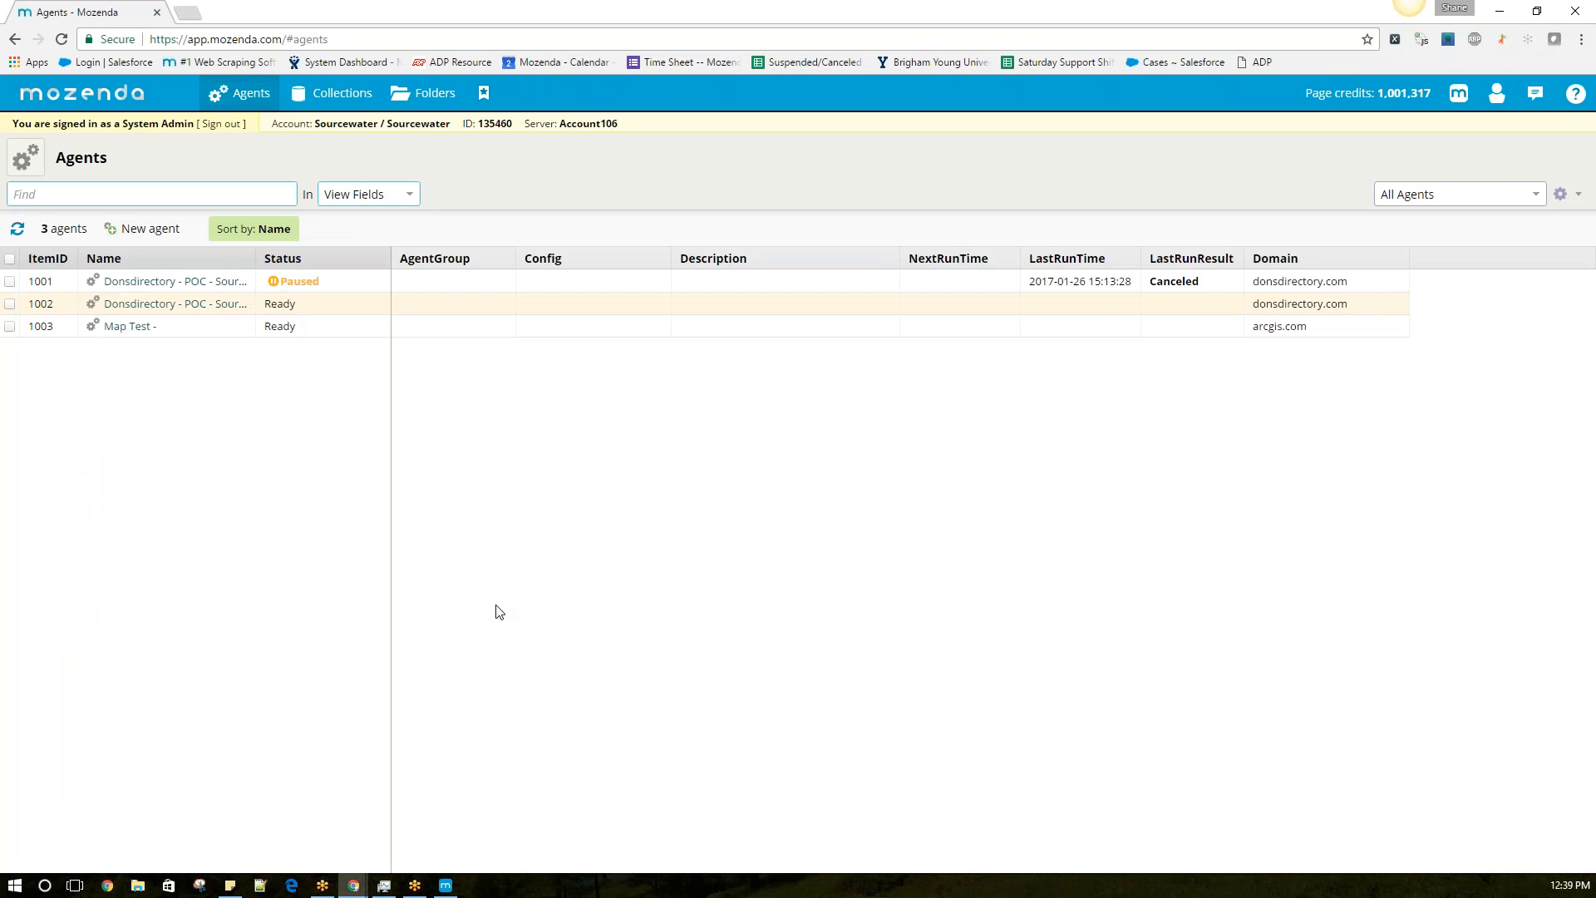
Open the Donsdirectory - POC - SourceWater agent and scroll through its collected data.
{"action": "left_click", "coordinate": [162, 283]}
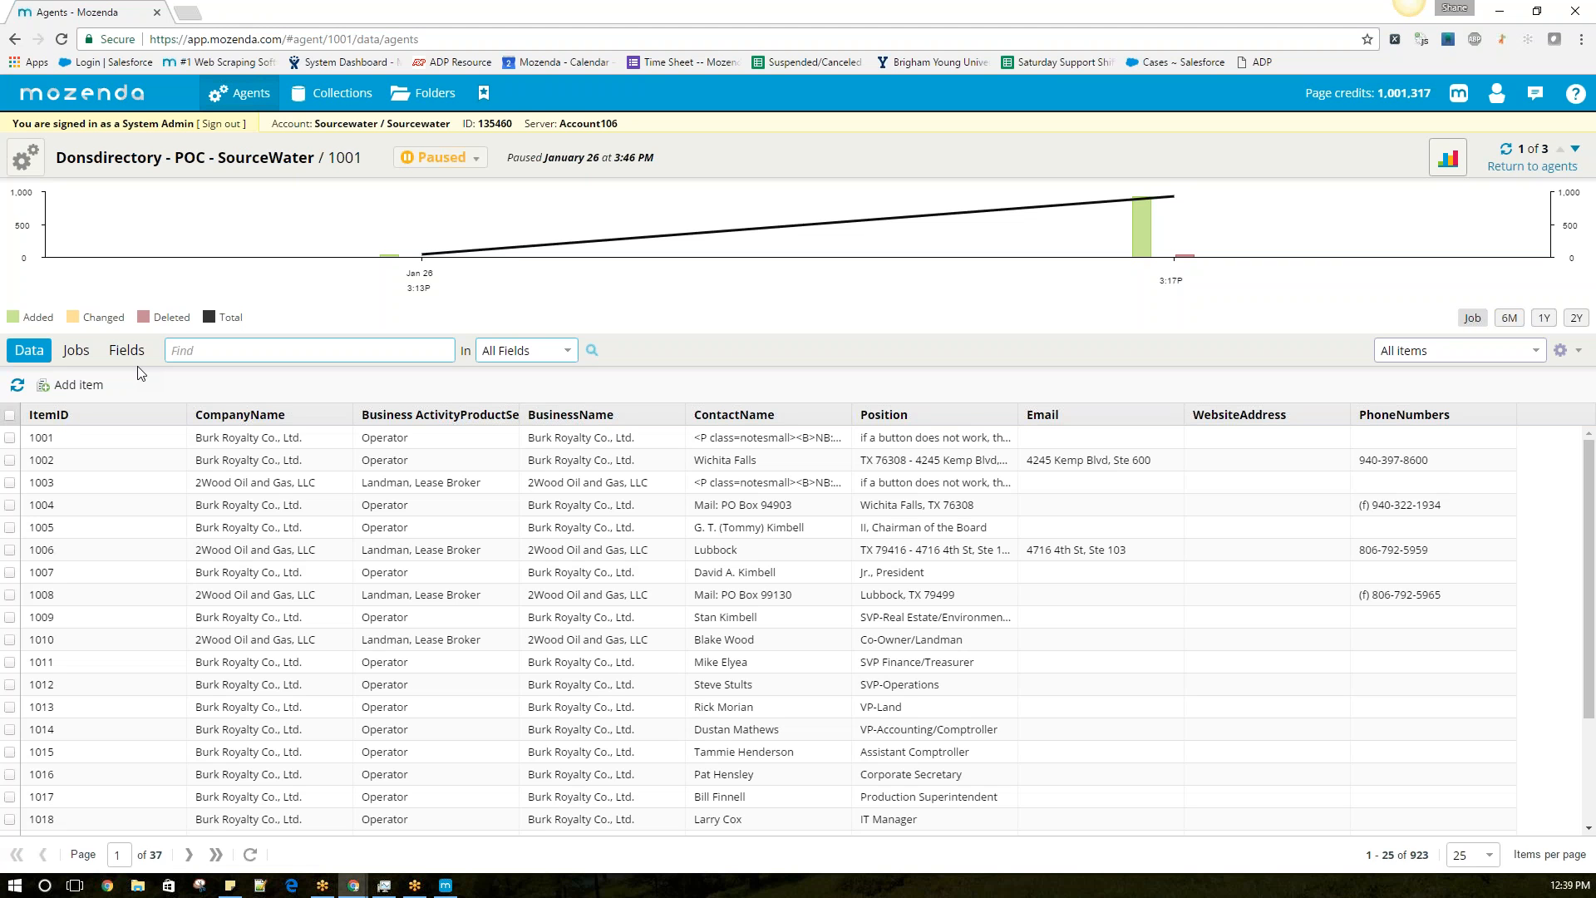
{"action": "scroll", "coordinate": [142, 465], "scroll_direction": "down", "scroll_amount": 3}
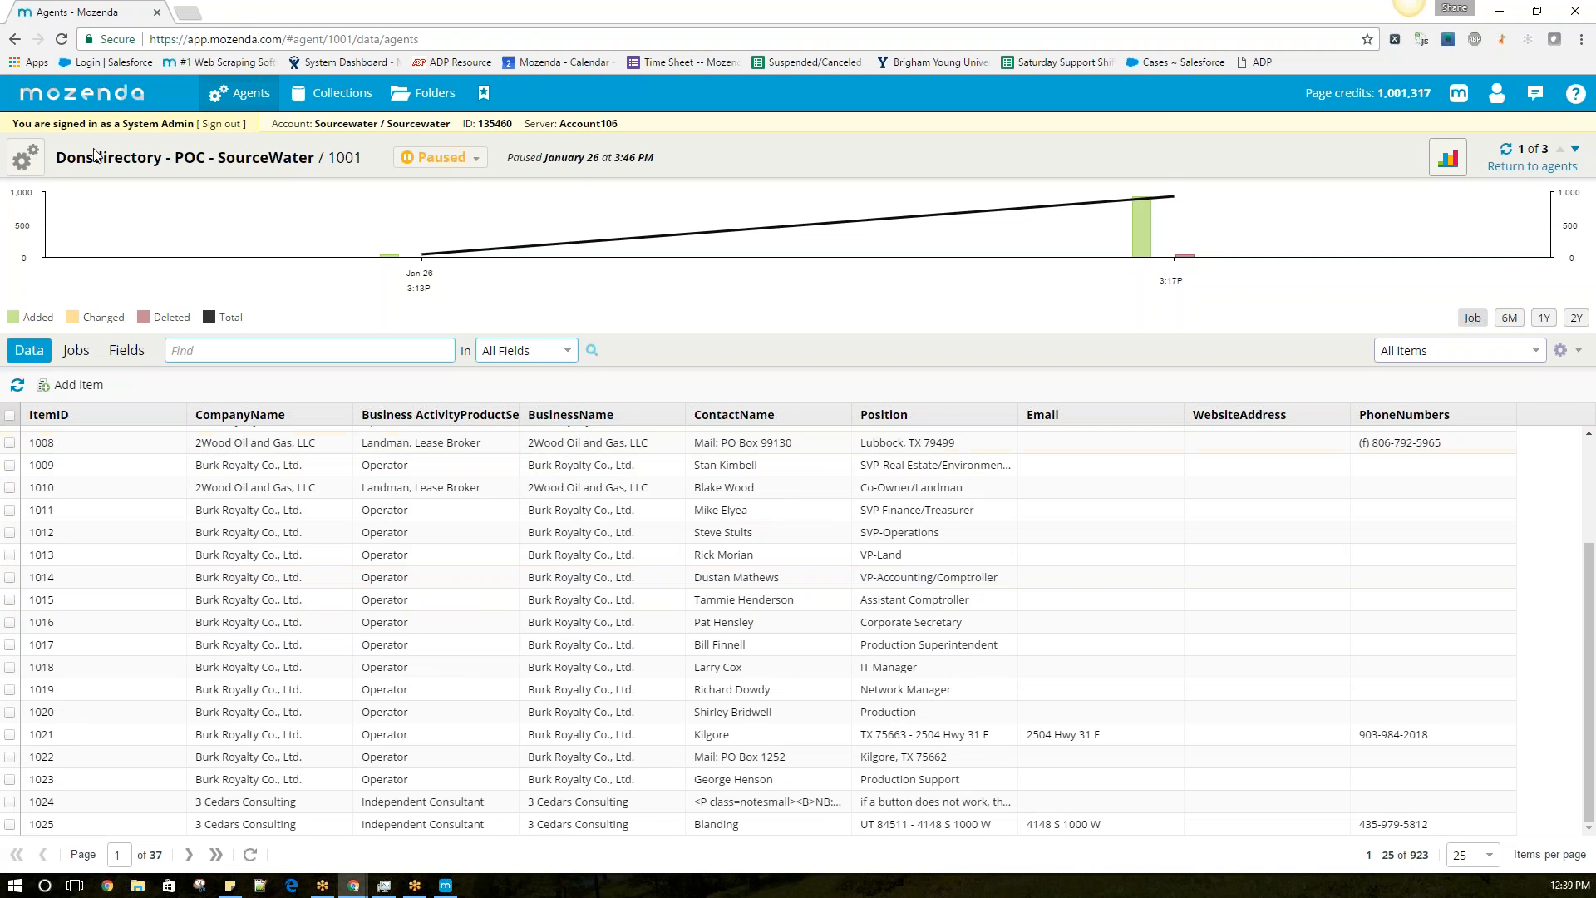
Open the agent's Export data dialog from the tools menu and cancel it.
{"action": "left_click", "coordinate": [26, 163]}
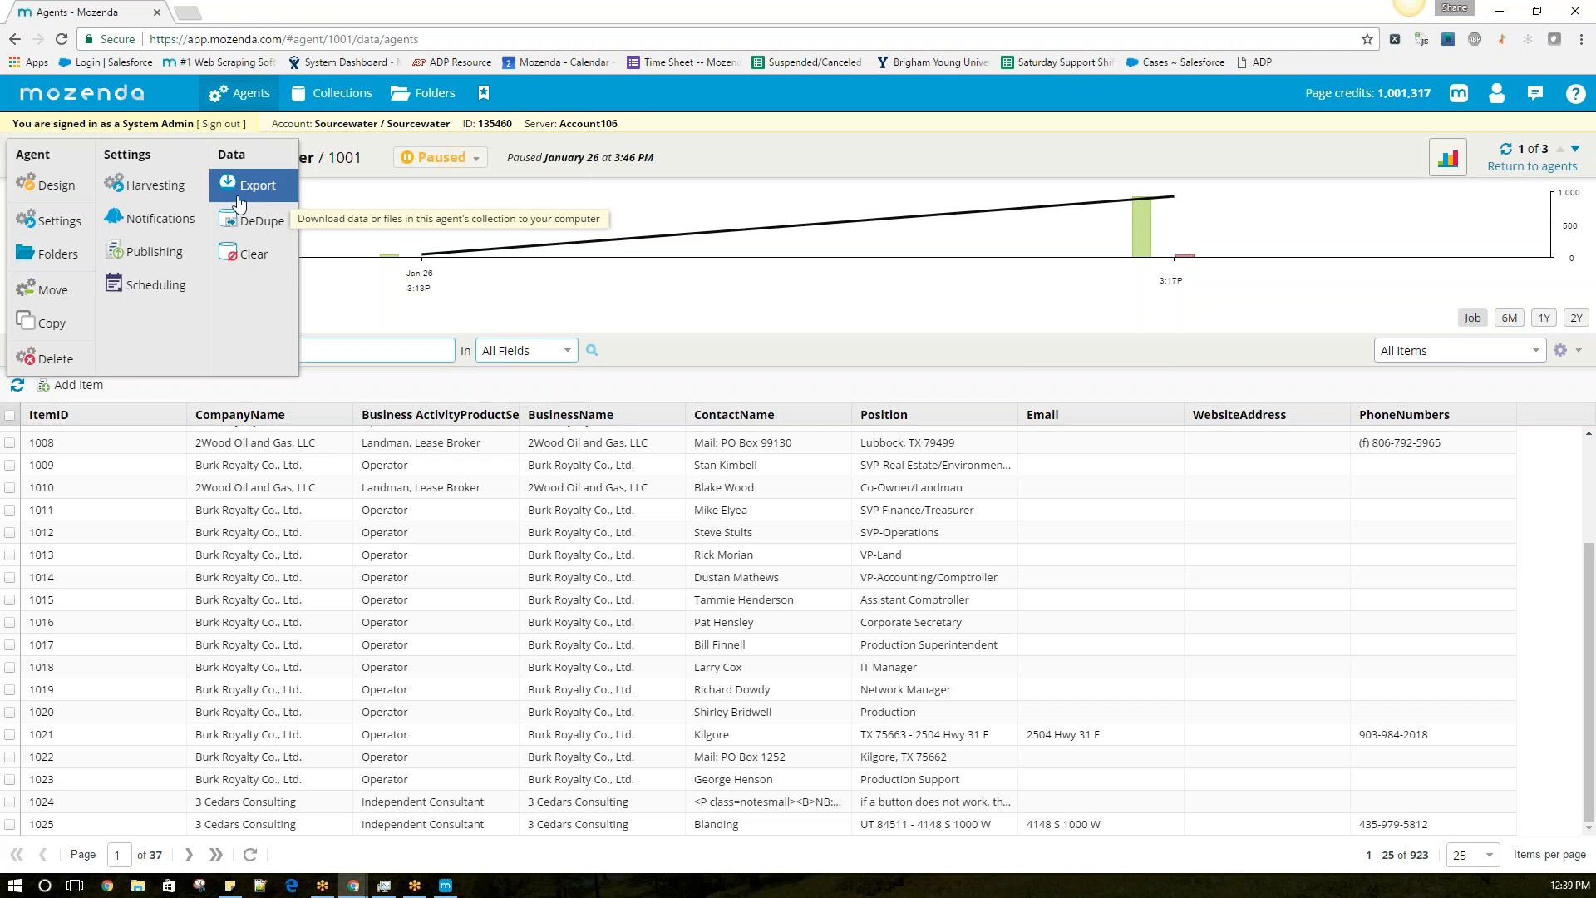
{"action": "left_click", "coordinate": [248, 185]}
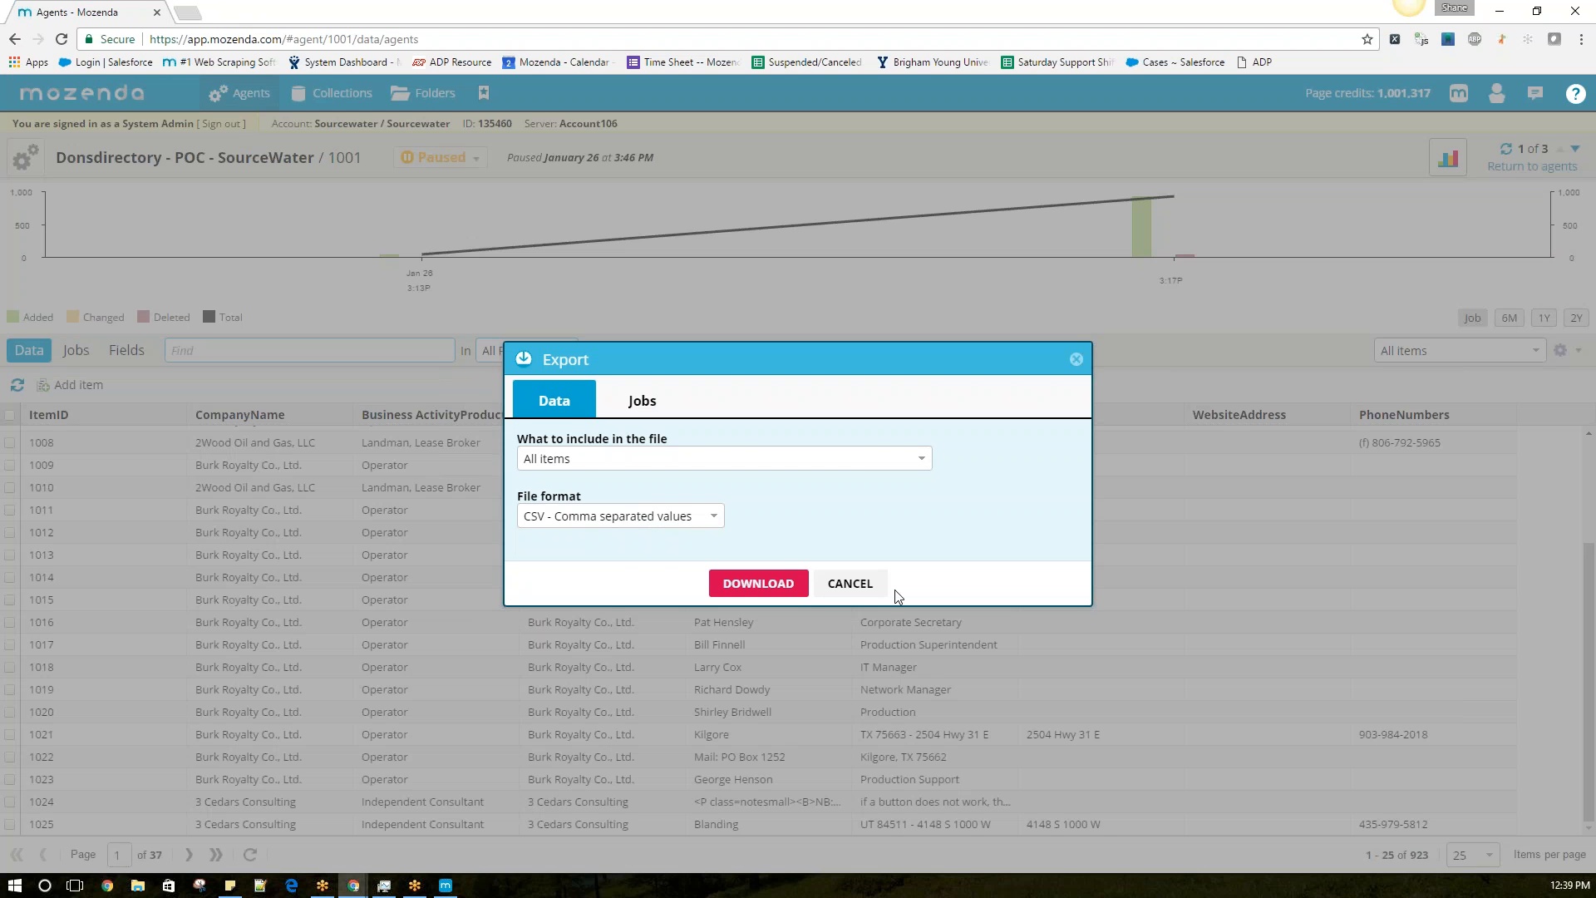
{"action": "left_click", "coordinate": [853, 585]}
Open the agent's Publishing settings to view the publish options, then cancel.
{"action": "left_click", "coordinate": [25, 158]}
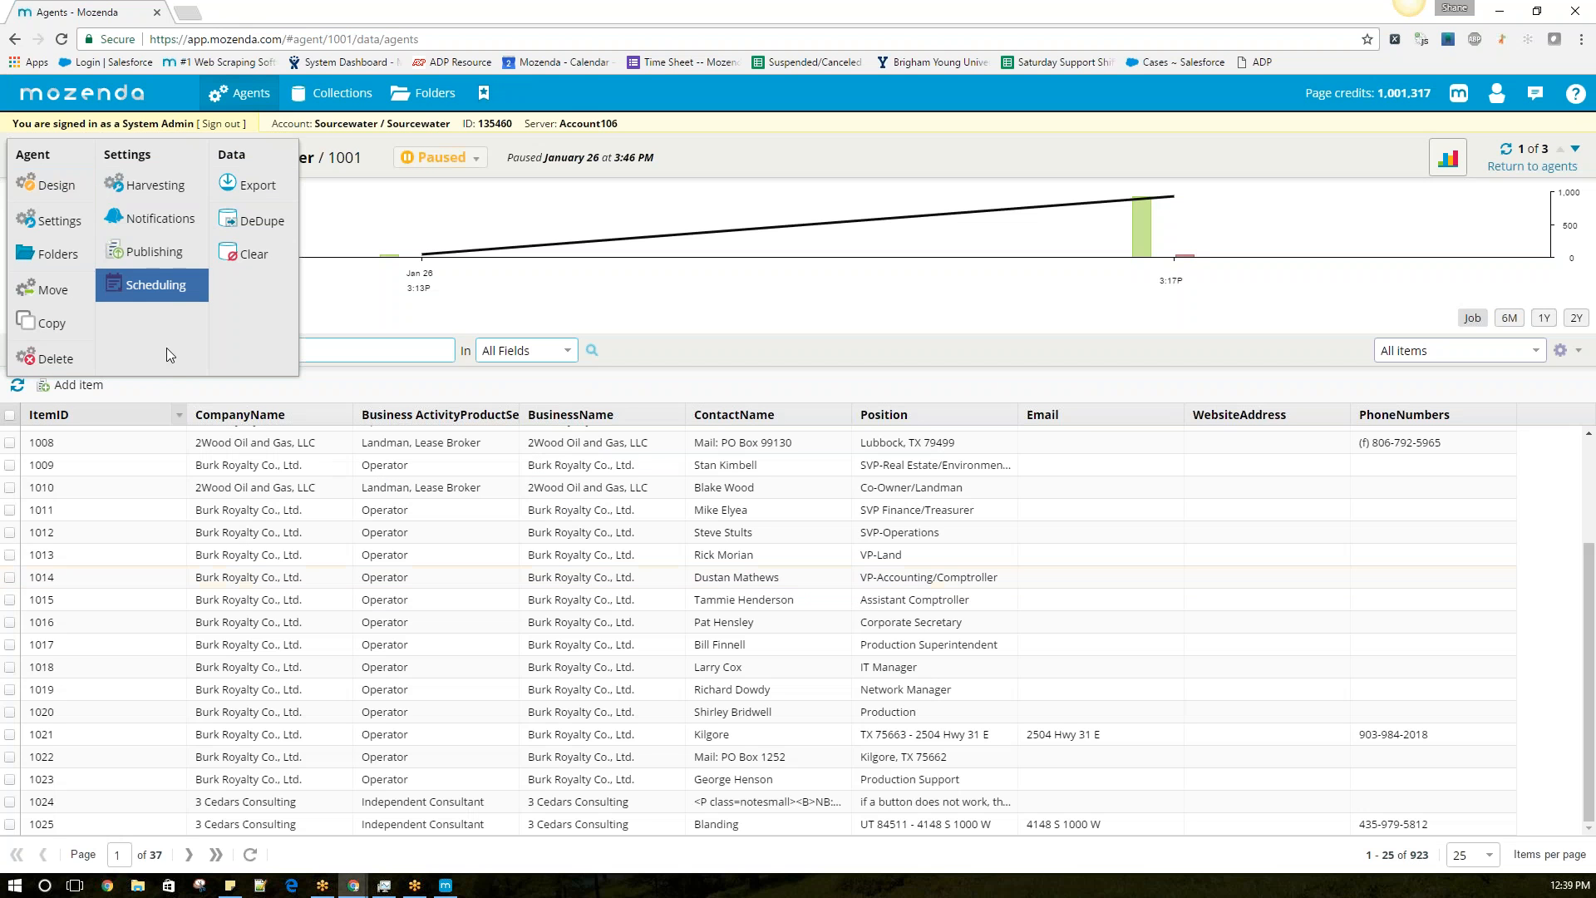
{"action": "left_click", "coordinate": [154, 251]}
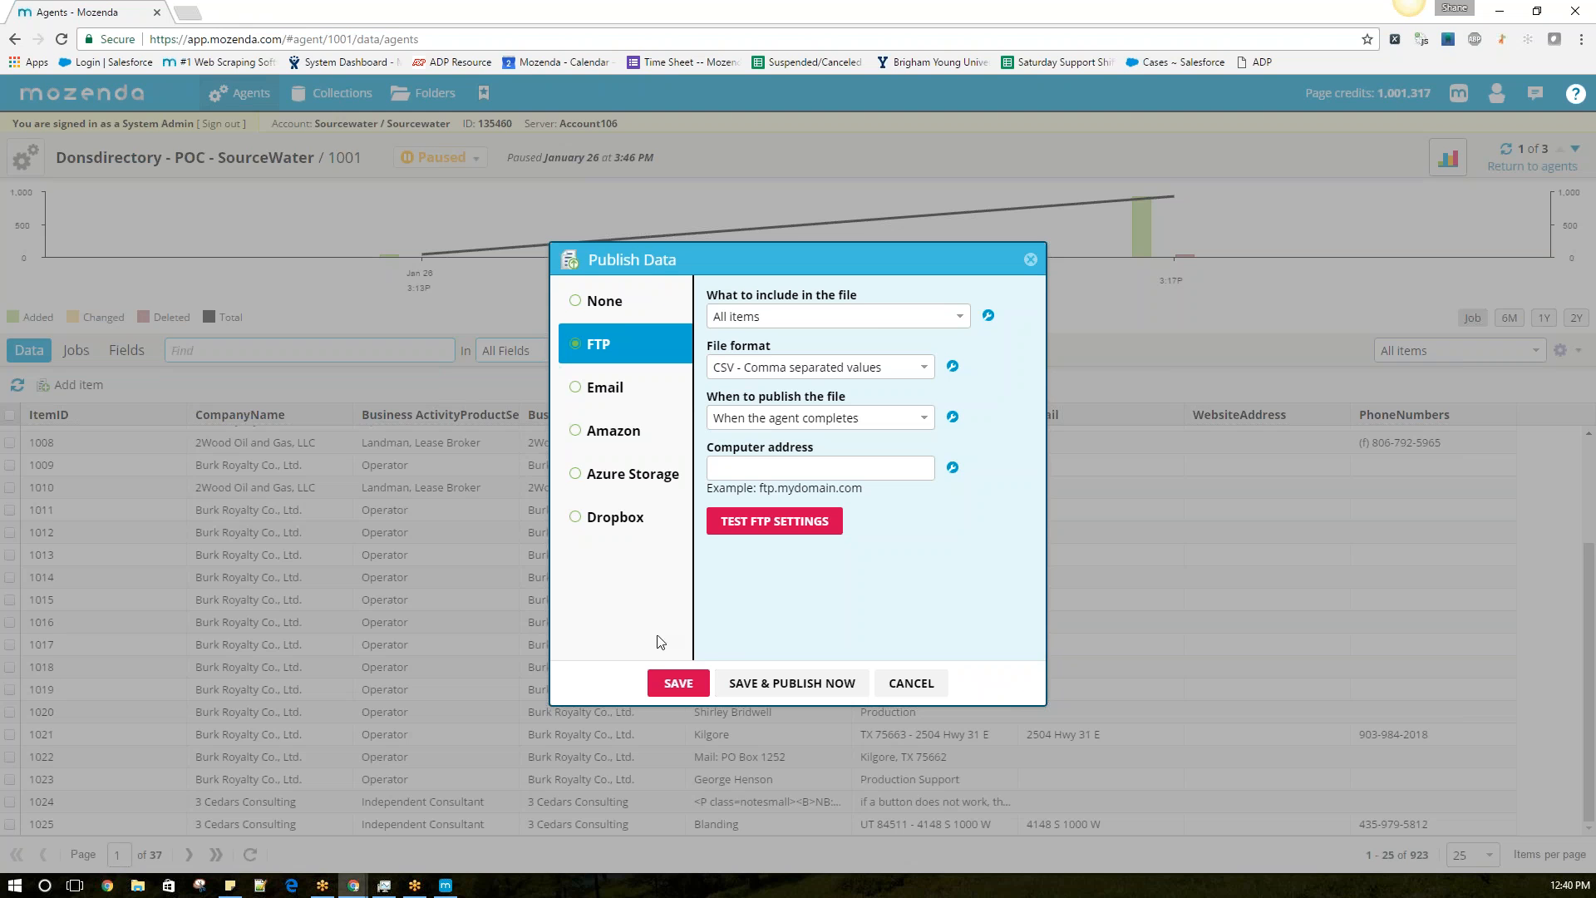
{"action": "left_click", "coordinate": [911, 684]}
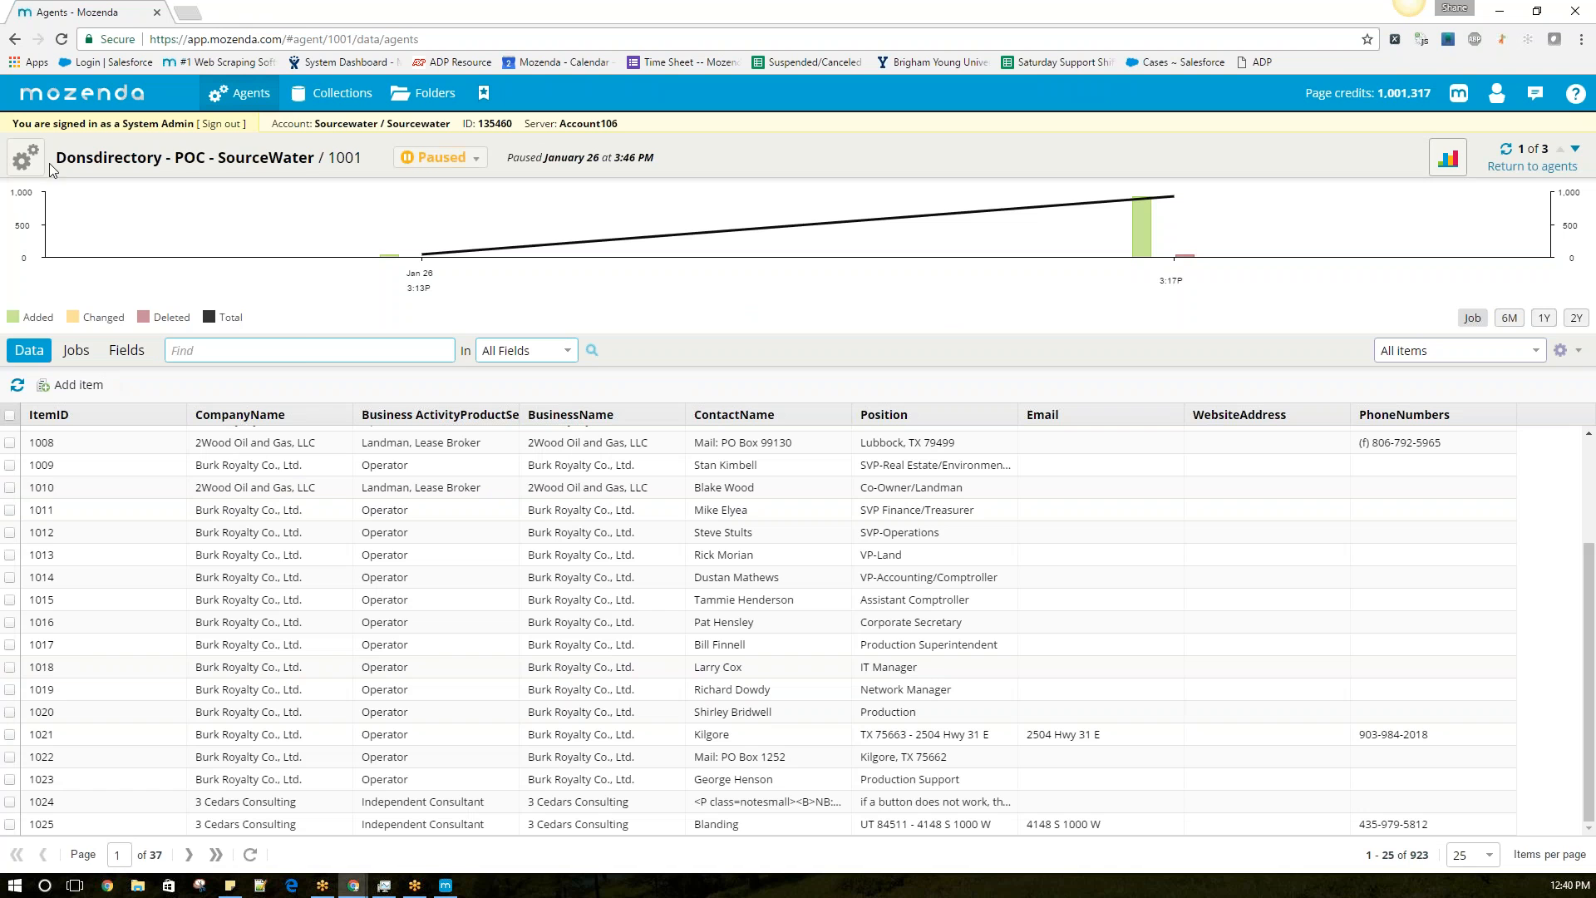
Open Harvesting Settings and review the Advanced, Error Handling and Behavior tabs, then cancel.
{"action": "left_click", "coordinate": [25, 157]}
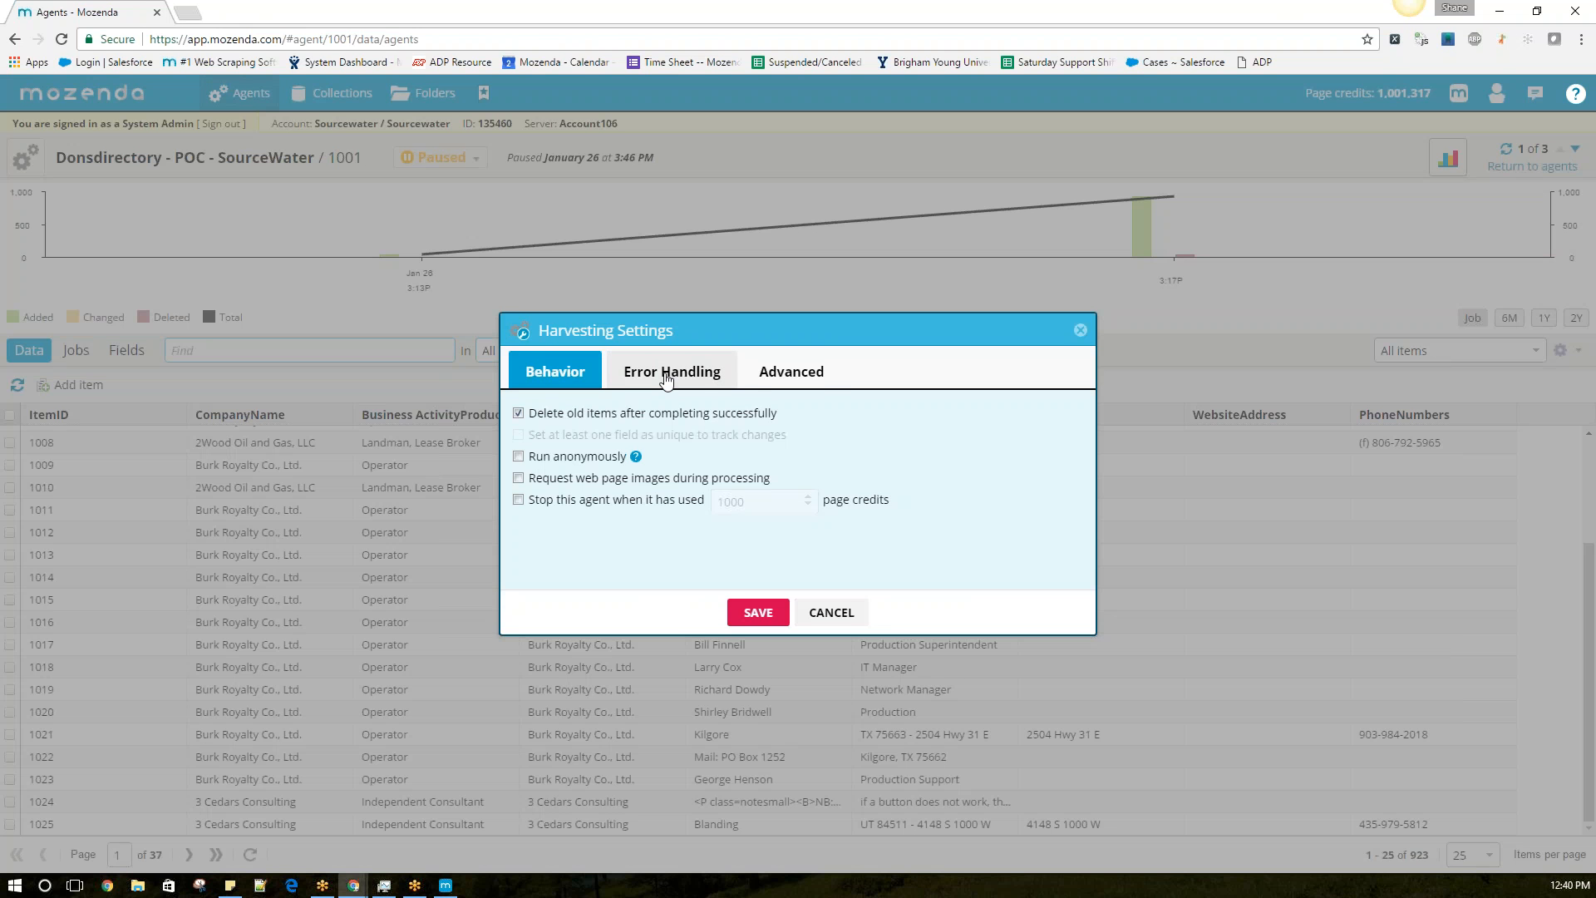
{"action": "left_click", "coordinate": [665, 379]}
{"action": "left_click", "coordinate": [781, 374]}
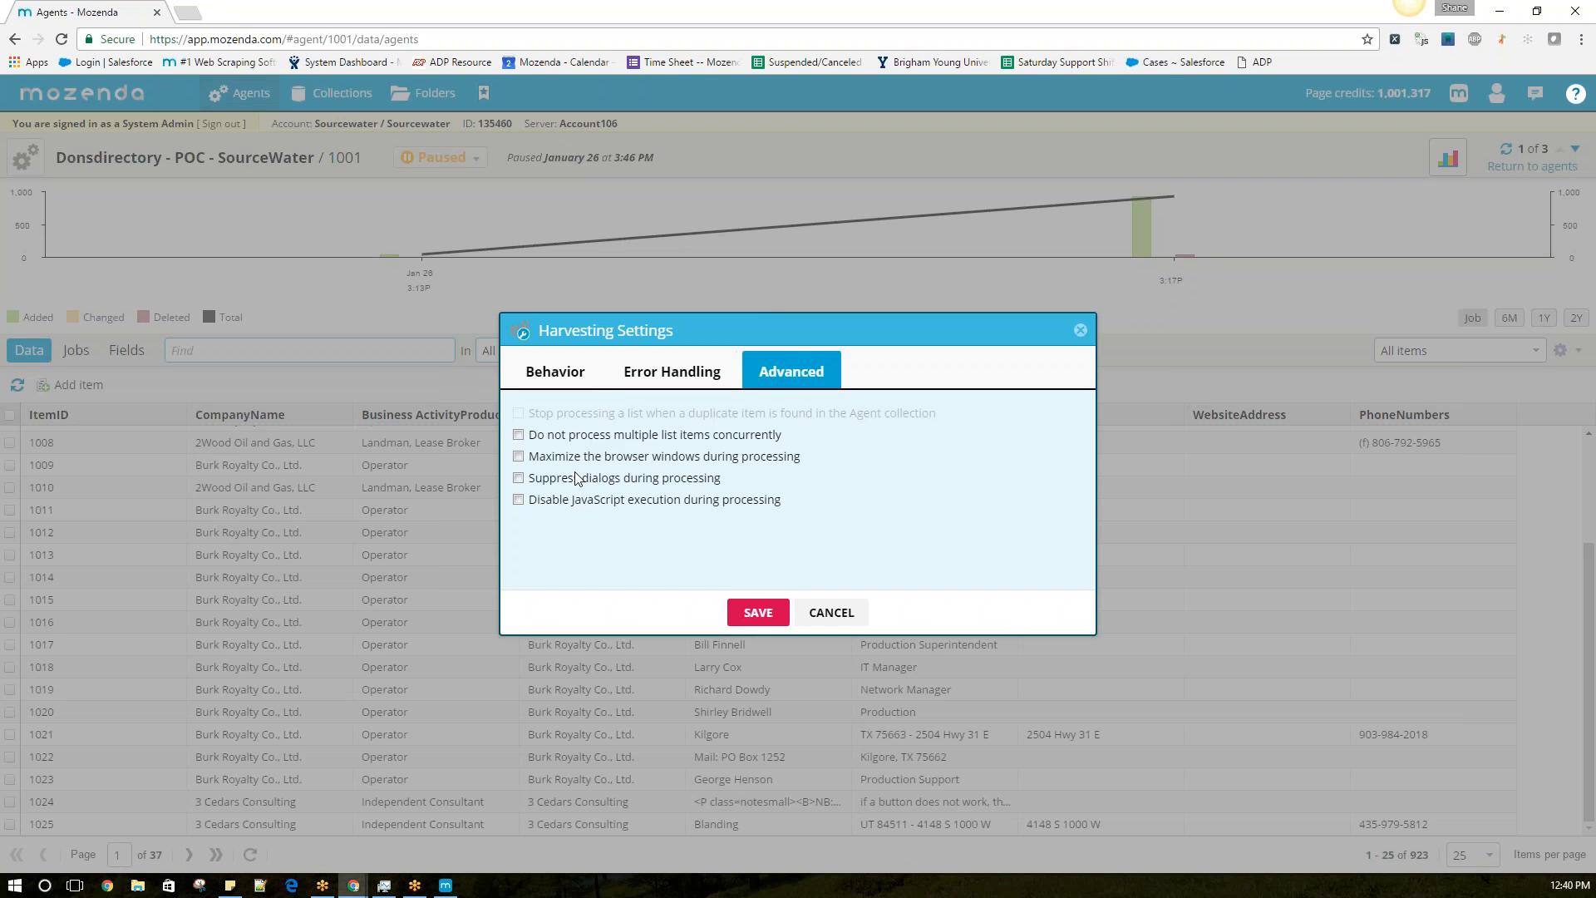
{"action": "left_click", "coordinate": [668, 374]}
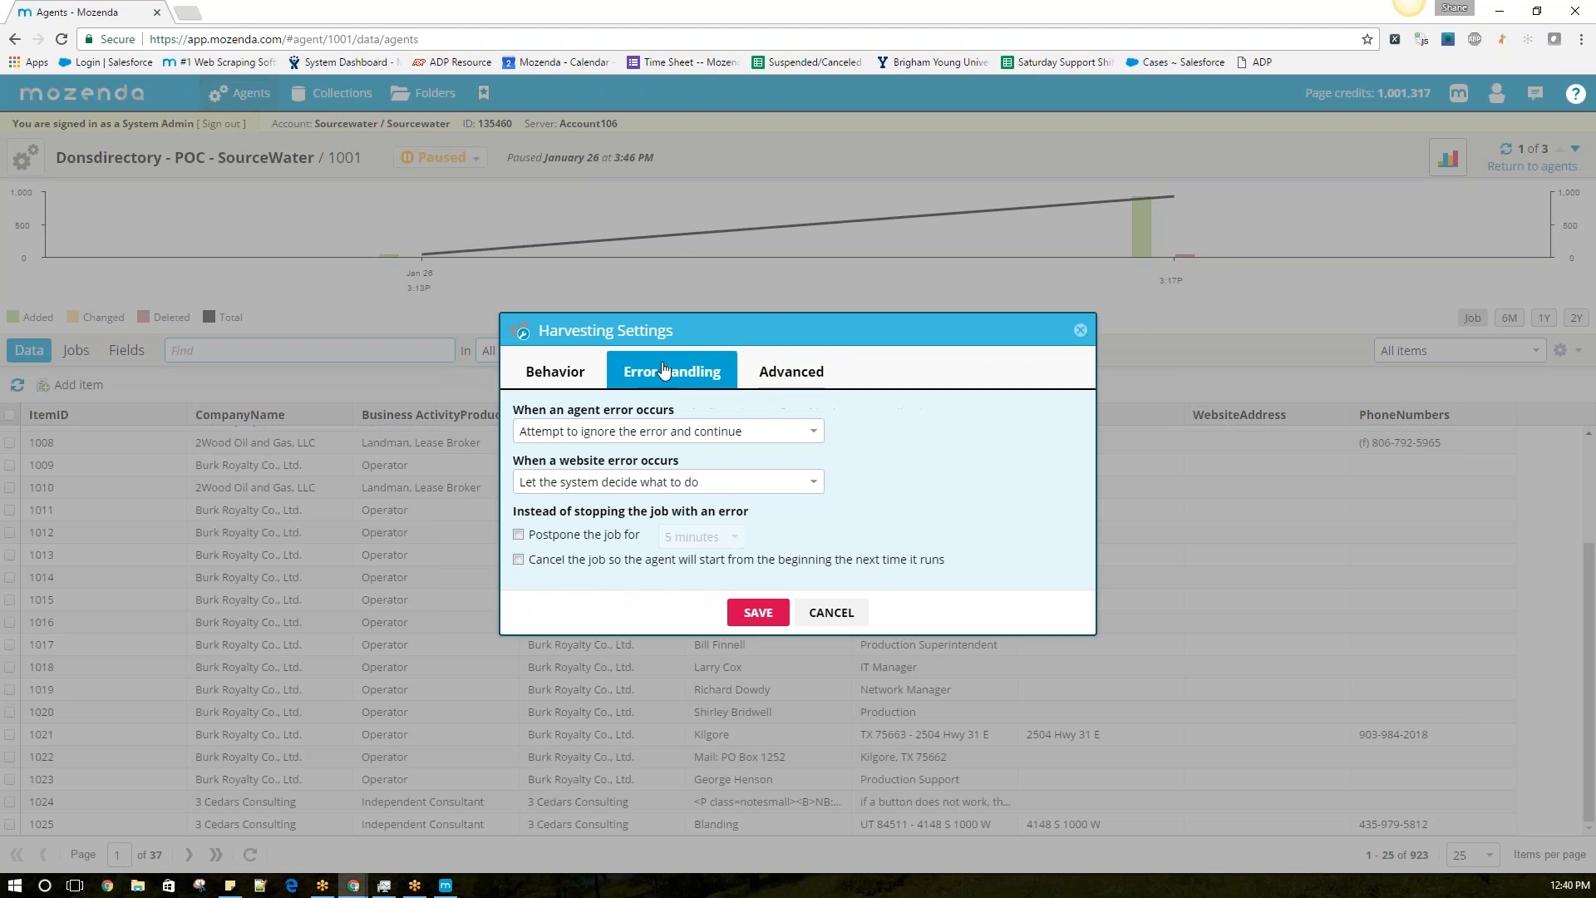
{"action": "left_click", "coordinate": [592, 378]}
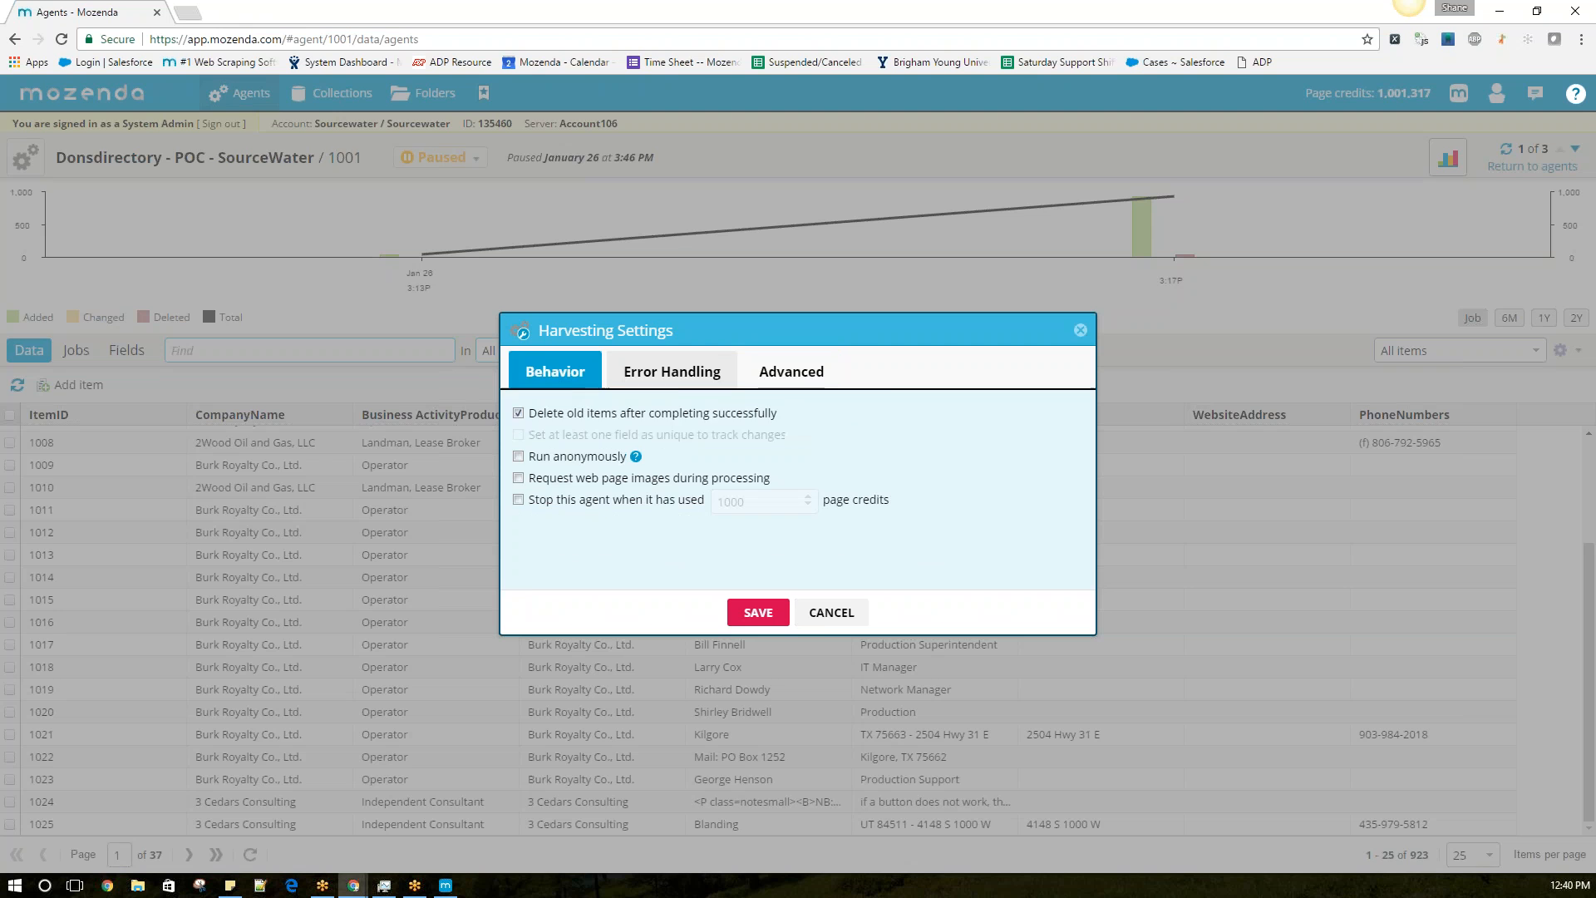
{"action": "left_click", "coordinate": [673, 375]}
{"action": "left_click", "coordinate": [823, 615]}
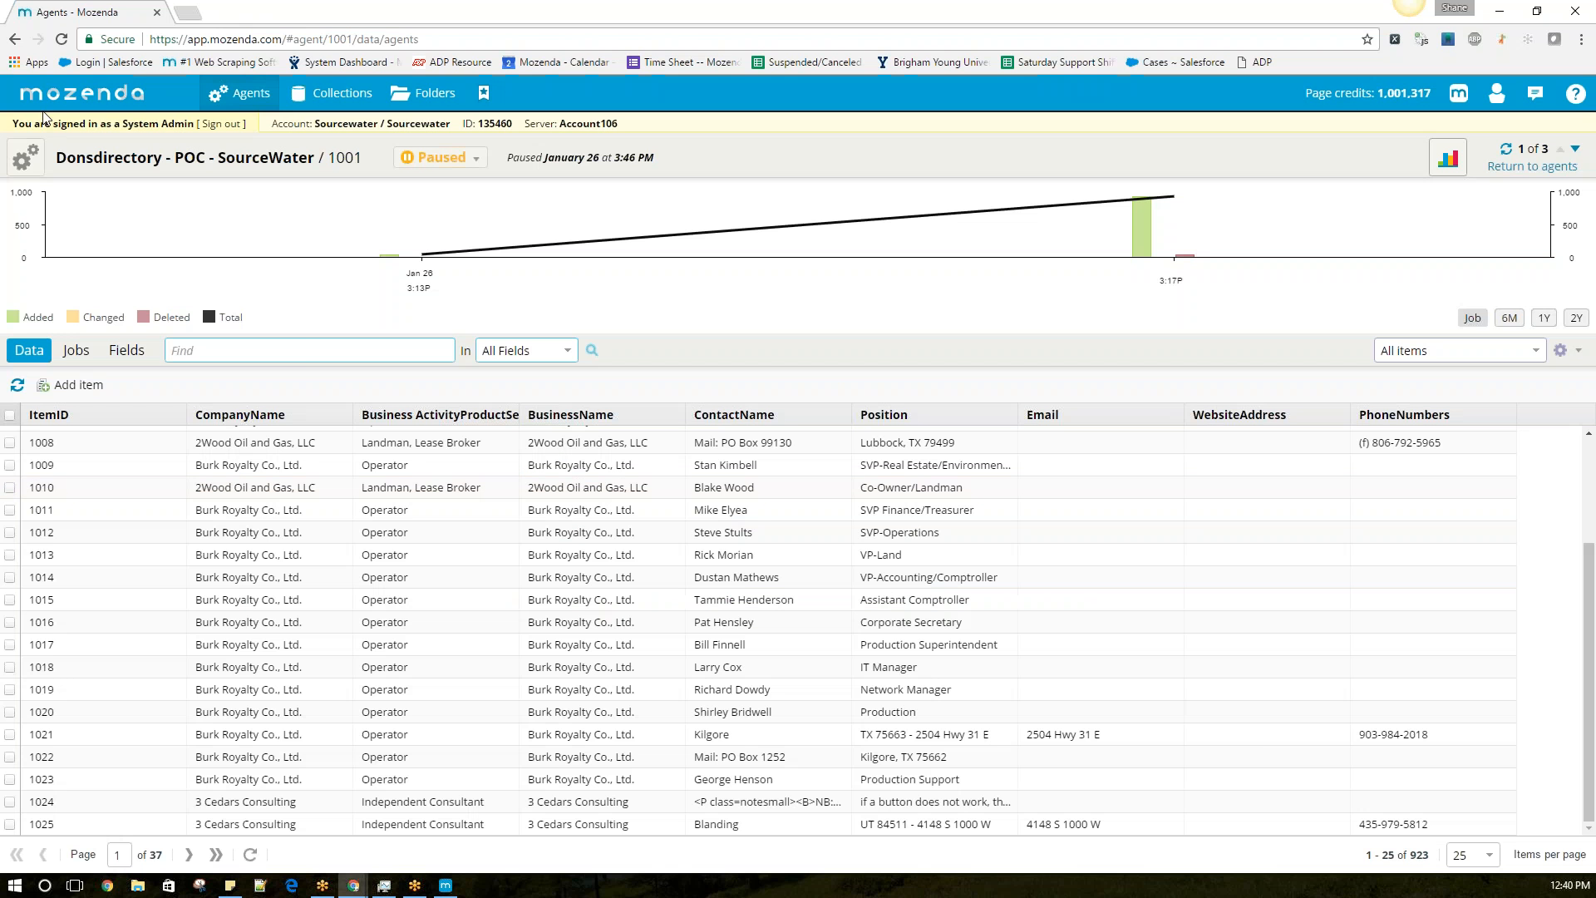
Open Notifications settings, toggle the 'Agent fails to be scheduled' option on and off, and cancel.
{"action": "left_click", "coordinate": [22, 162]}
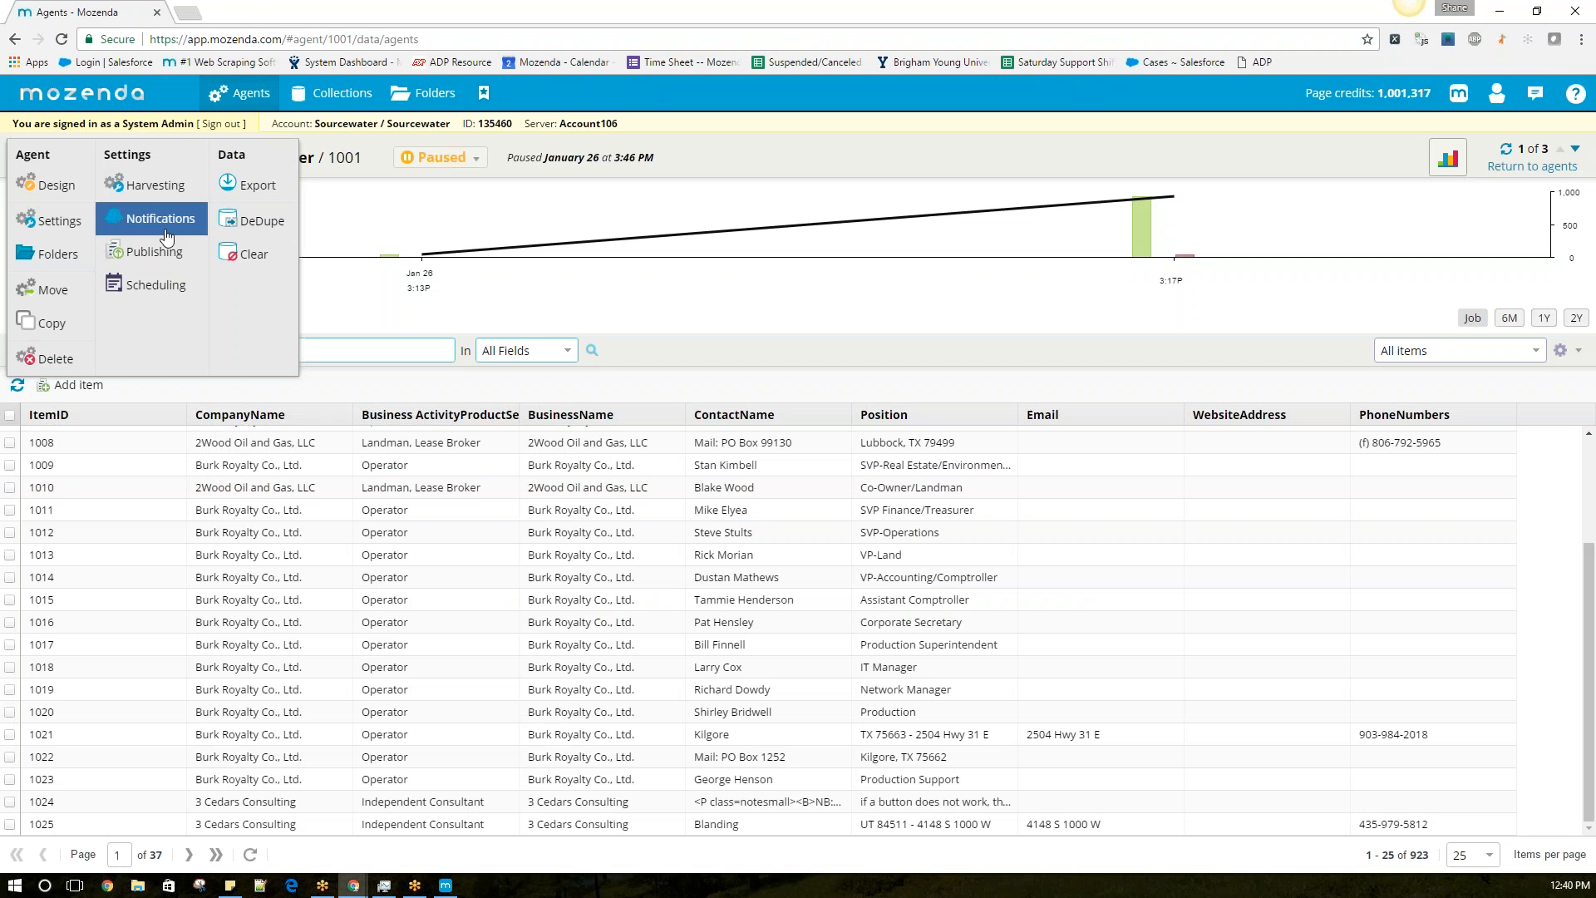
{"action": "left_click", "coordinate": [162, 223]}
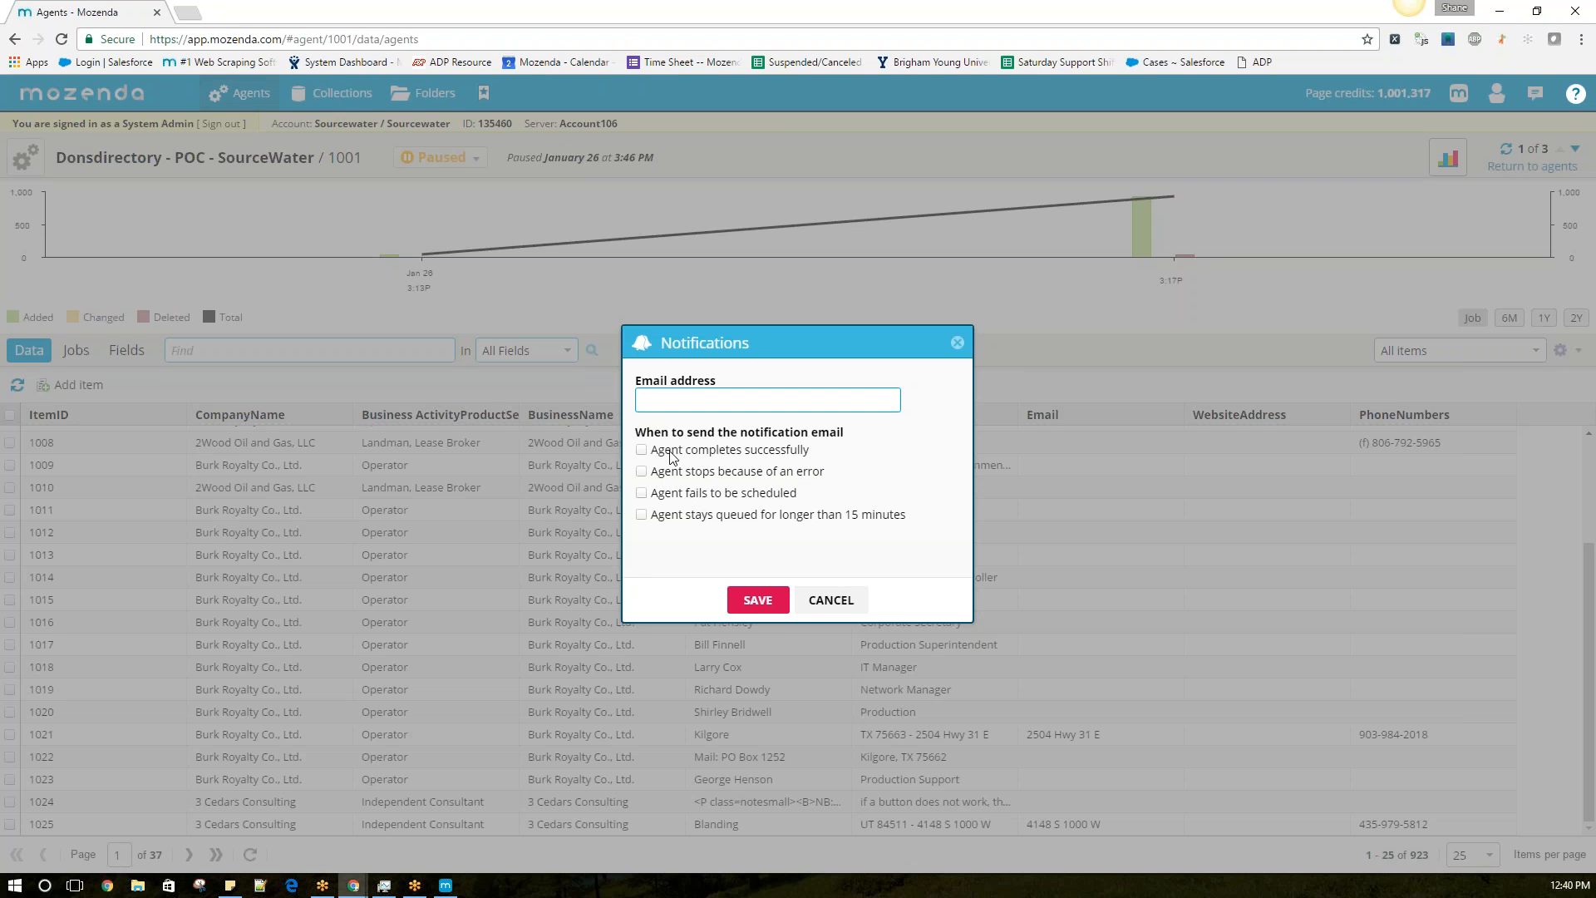
{"action": "left_click", "coordinate": [695, 492]}
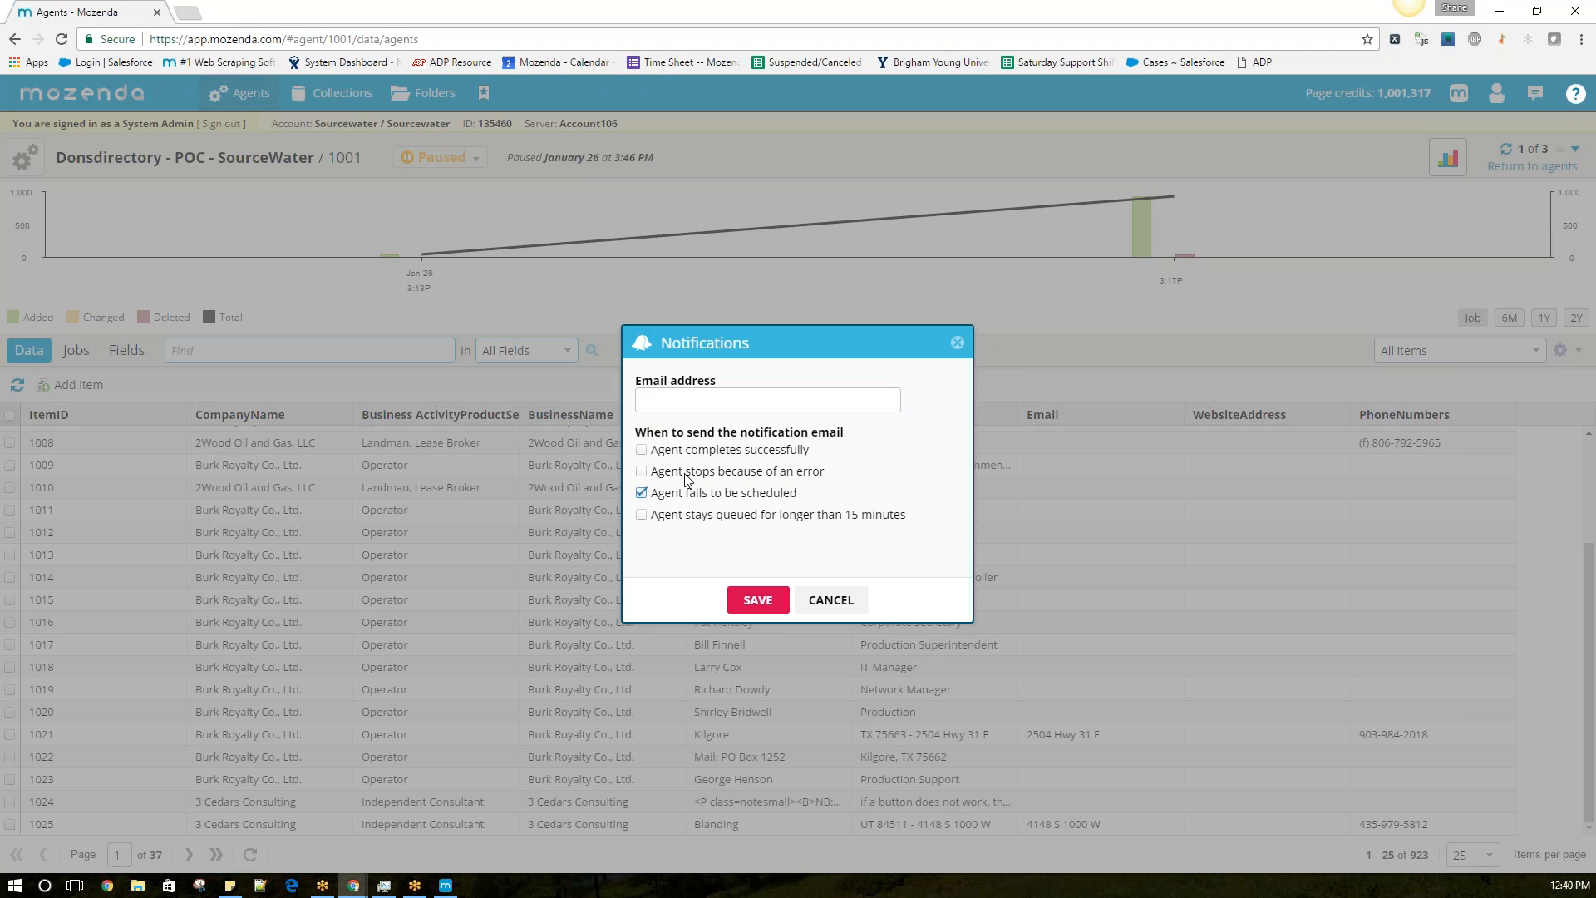
{"action": "left_click", "coordinate": [686, 494]}
{"action": "left_click", "coordinate": [831, 599]}
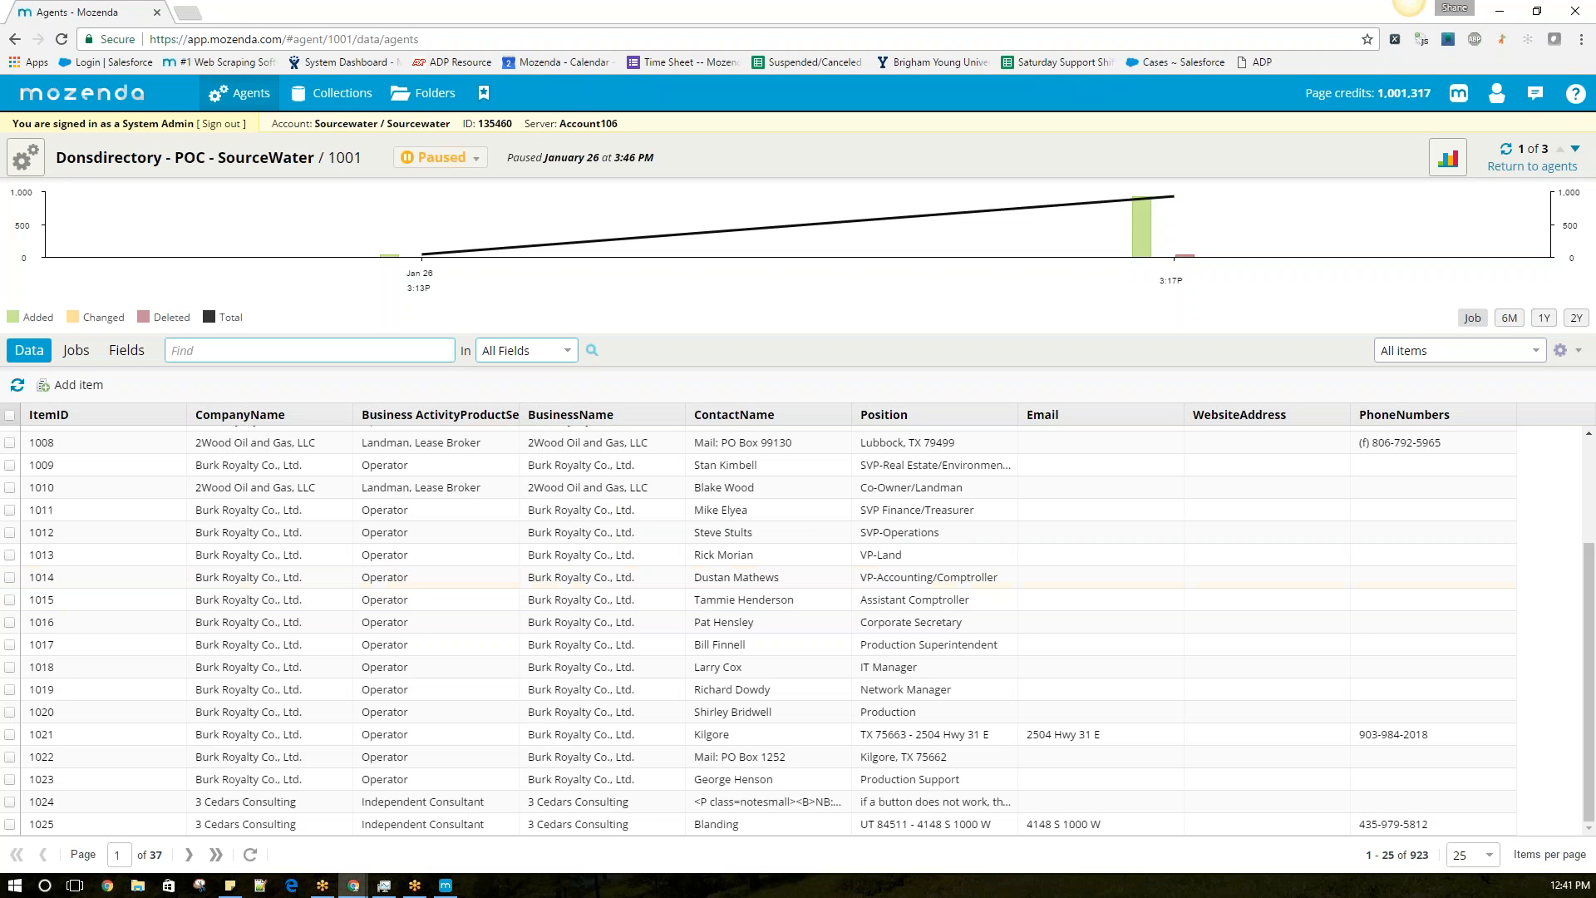
{"action": "left_click", "coordinate": [25, 157]}
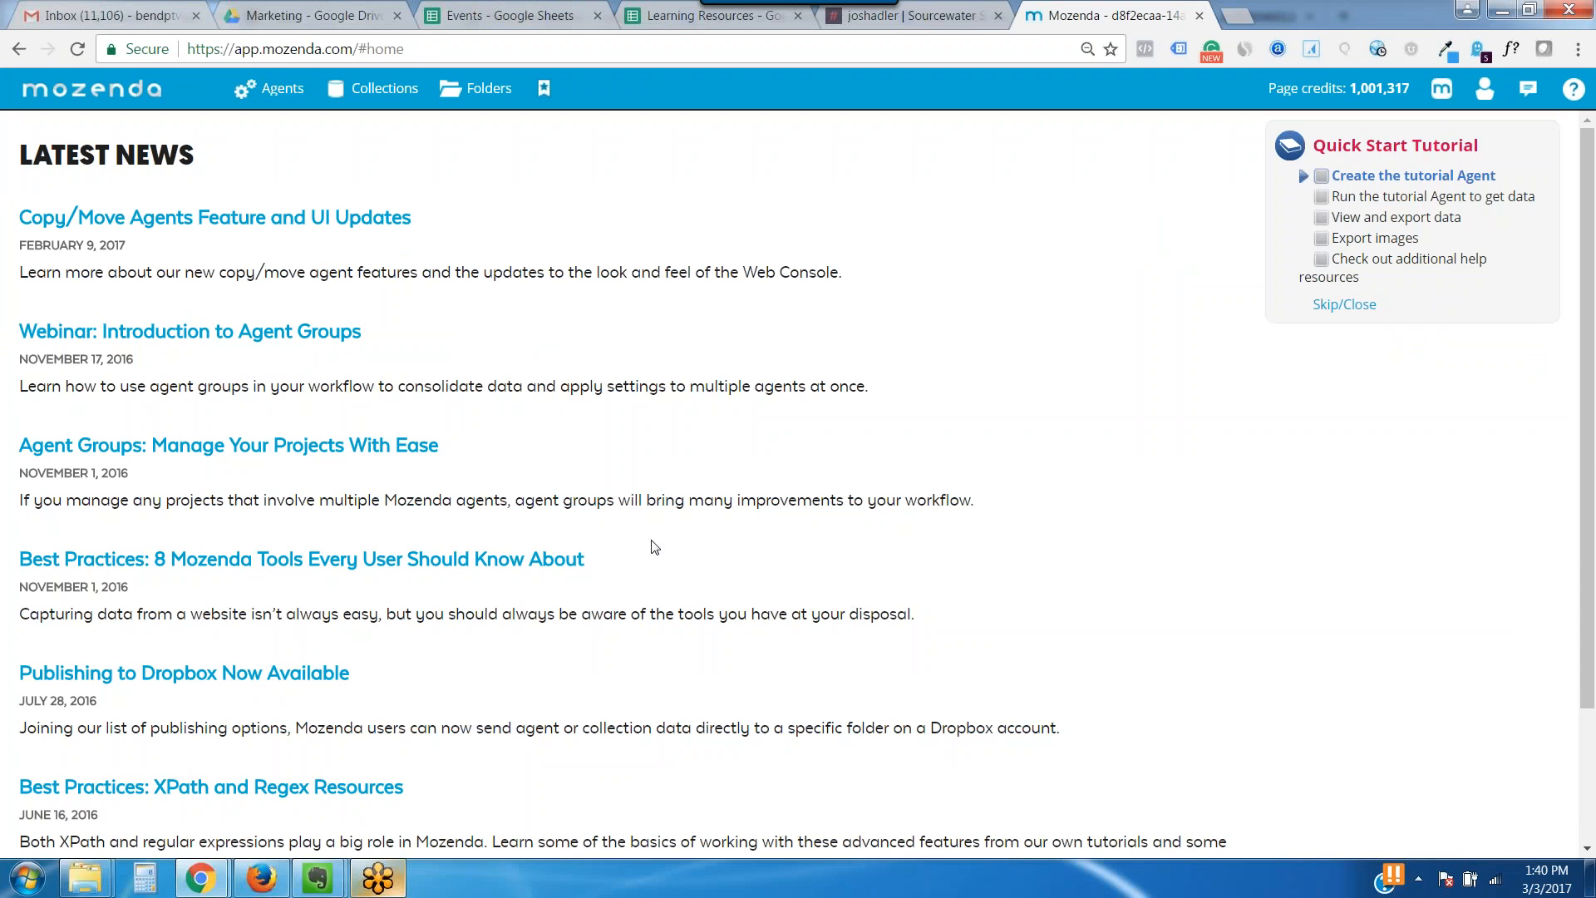
{"action": "mouse_move", "coordinate": [1589, 467]}
{"action": "left_mouse_down"}
{"action": "mouse_move", "coordinate": [1588, 492]}
{"action": "mouse_move", "coordinate": [1588, 465]}
{"action": "left_mouse_up"}
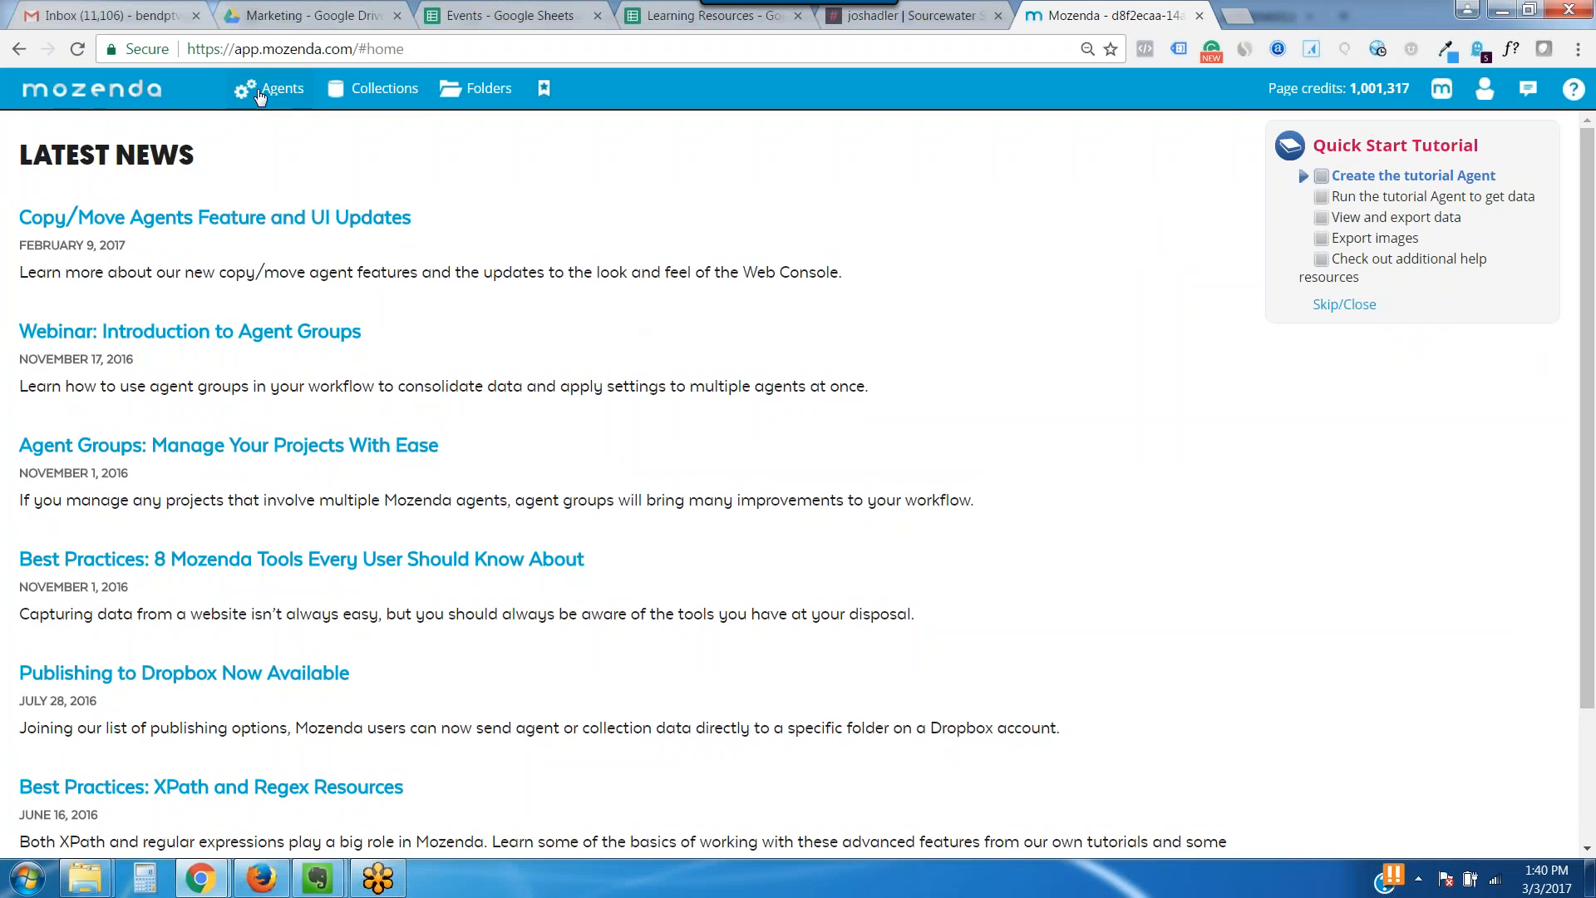
{"action": "mouse_move", "coordinate": [271, 95]}
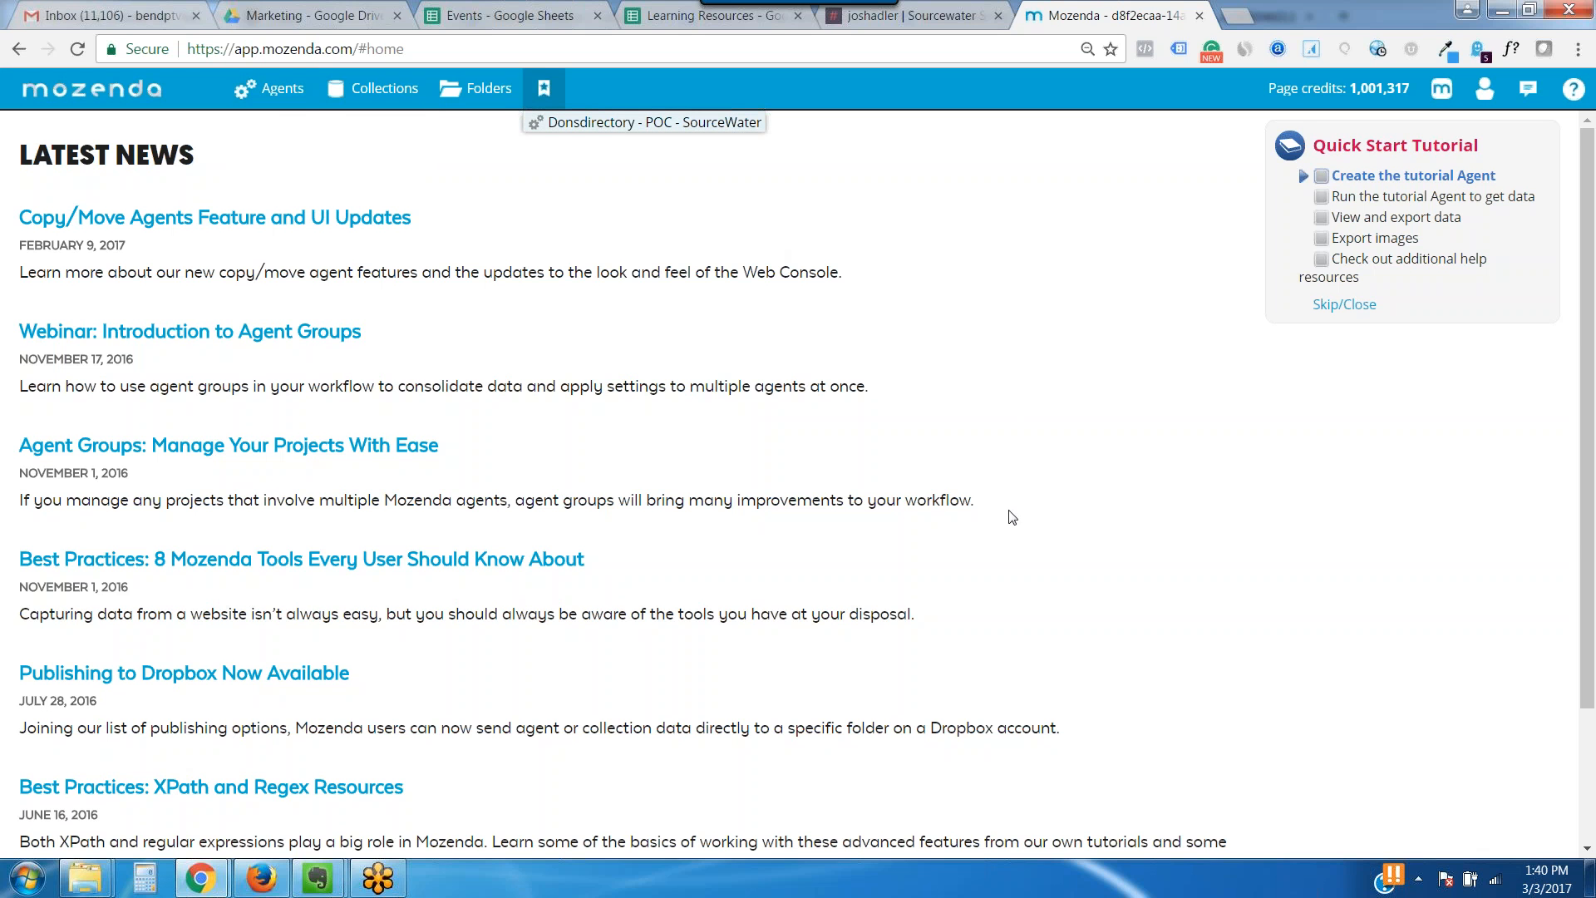
{"action": "right_click", "coordinate": [1016, 346]}
{"action": "left_click", "coordinate": [874, 200]}
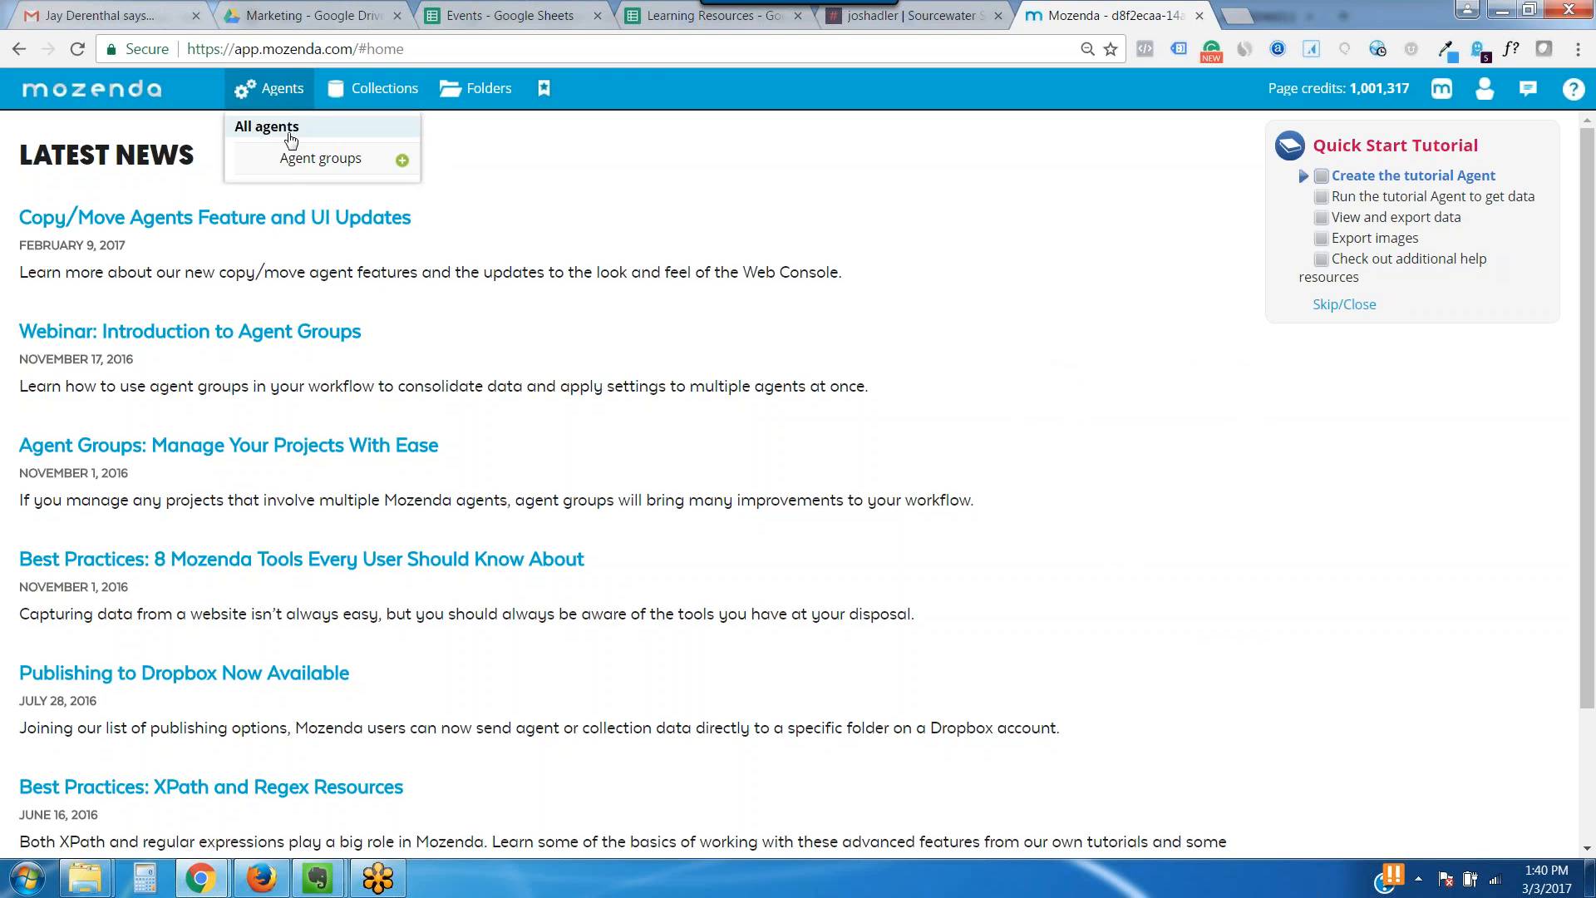
Go to the All agents list and open the Donsdirectory - POC - SourceWater -1 agent, dismissing the tips.
{"action": "left_click", "coordinate": [290, 127]}
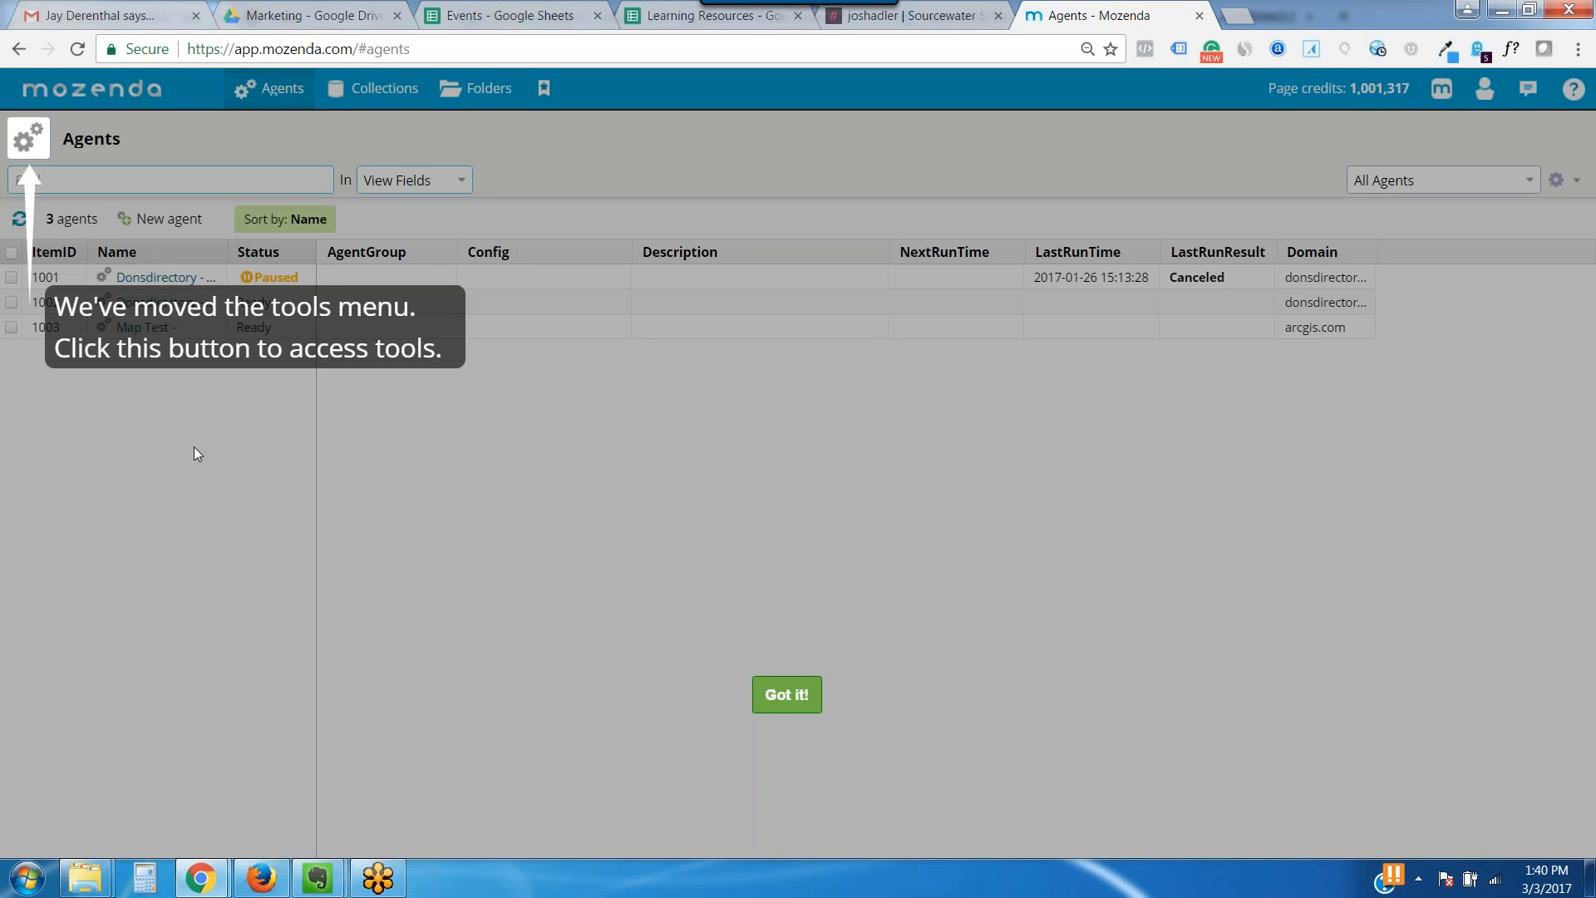
{"action": "left_click", "coordinate": [197, 453]}
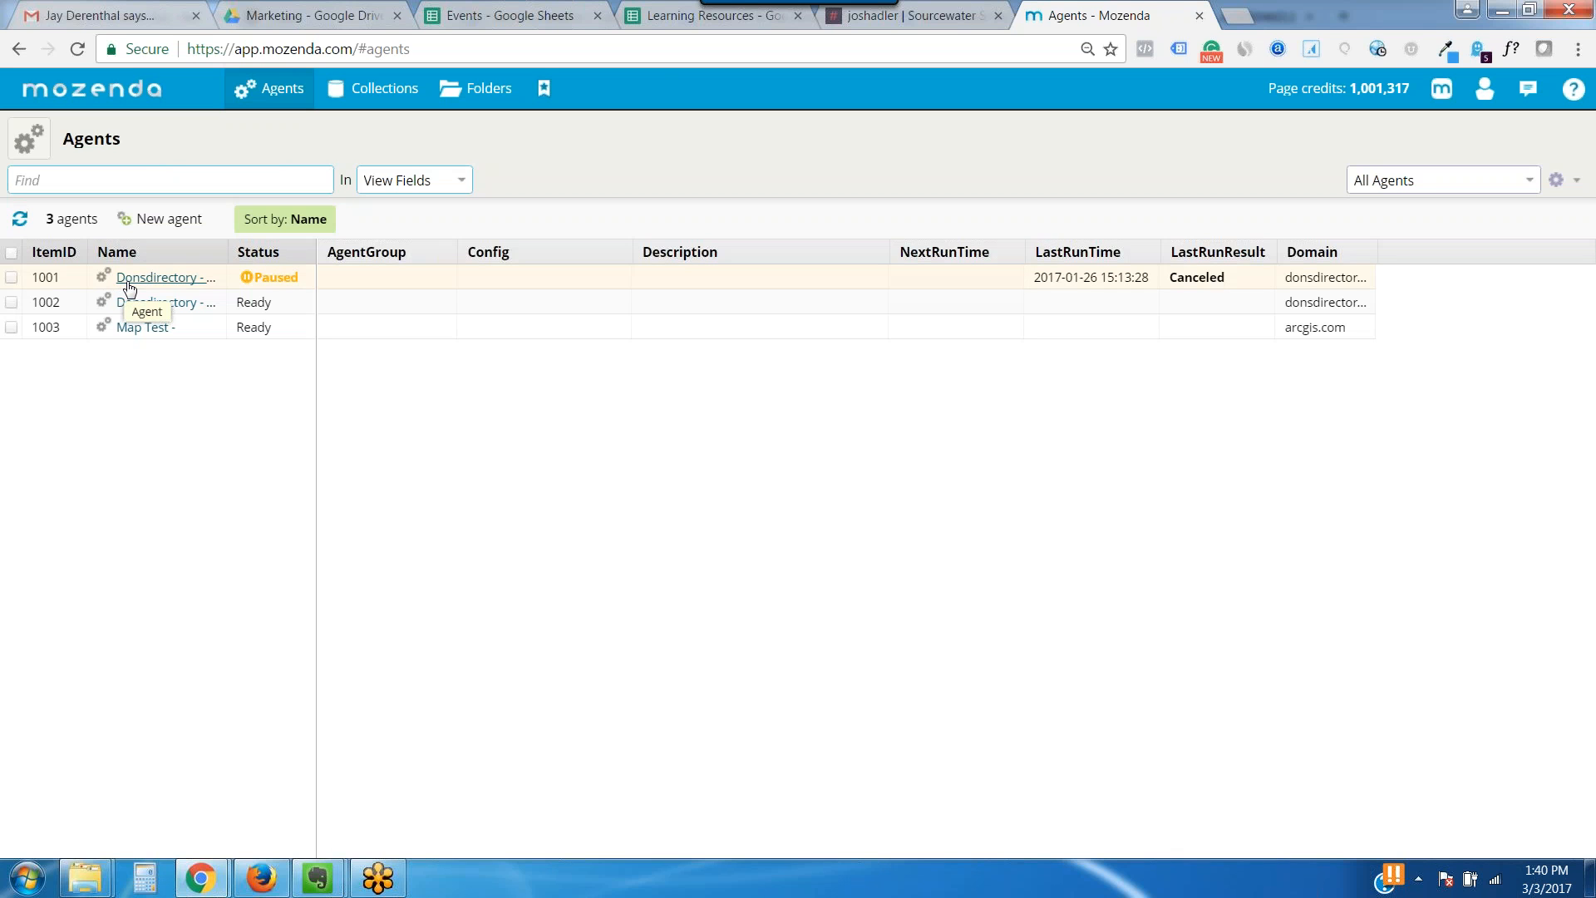
{"action": "left_click", "coordinate": [130, 309]}
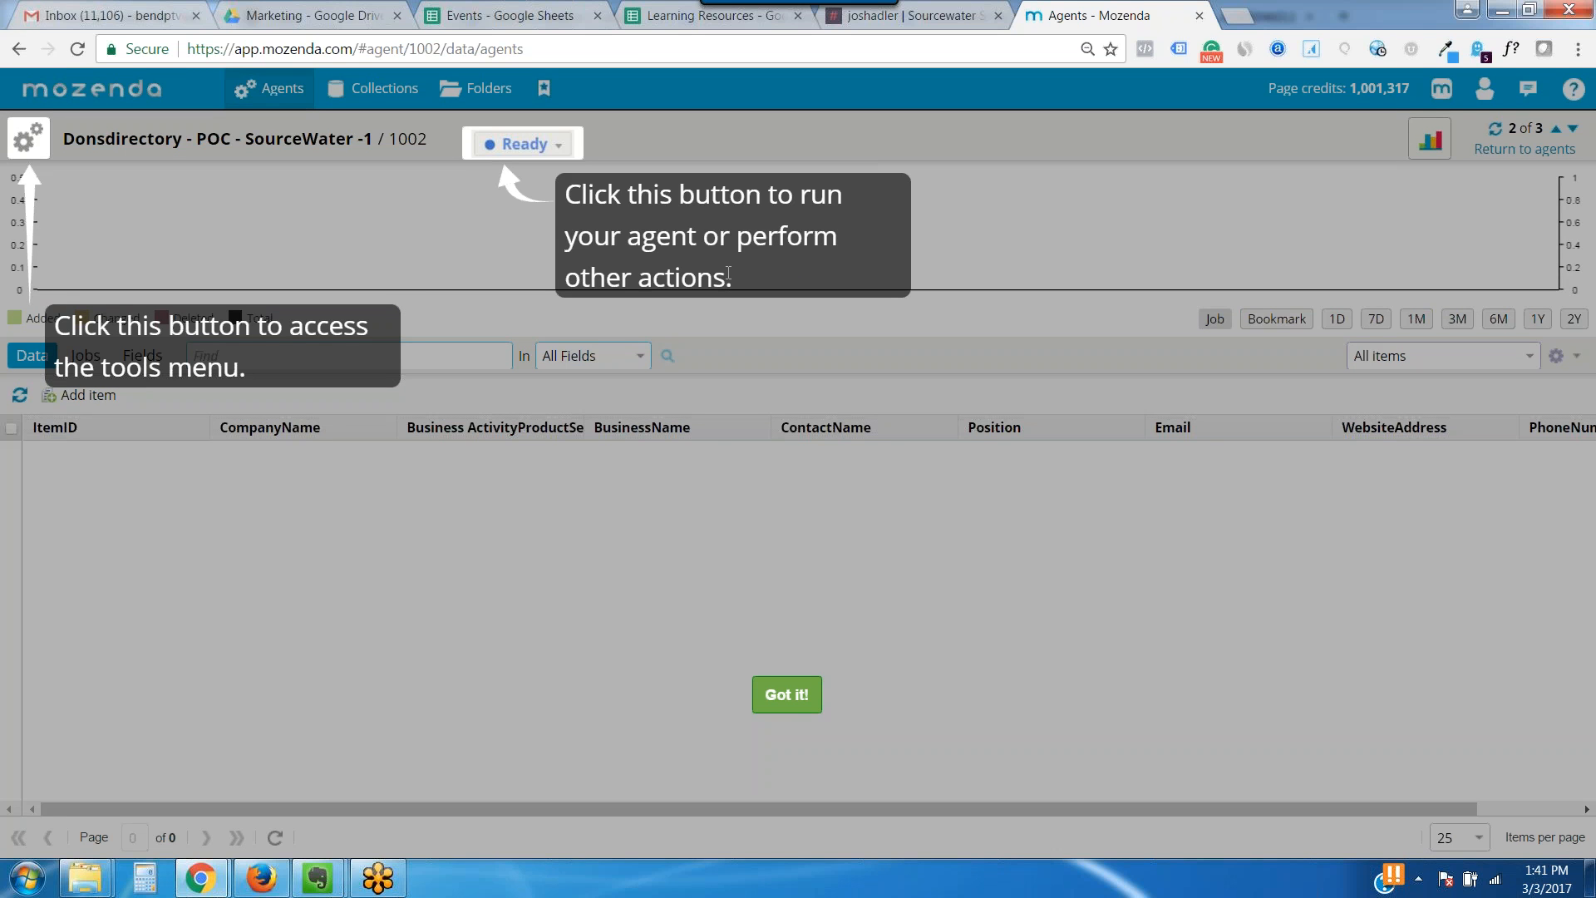
{"action": "left_click", "coordinate": [445, 243]}
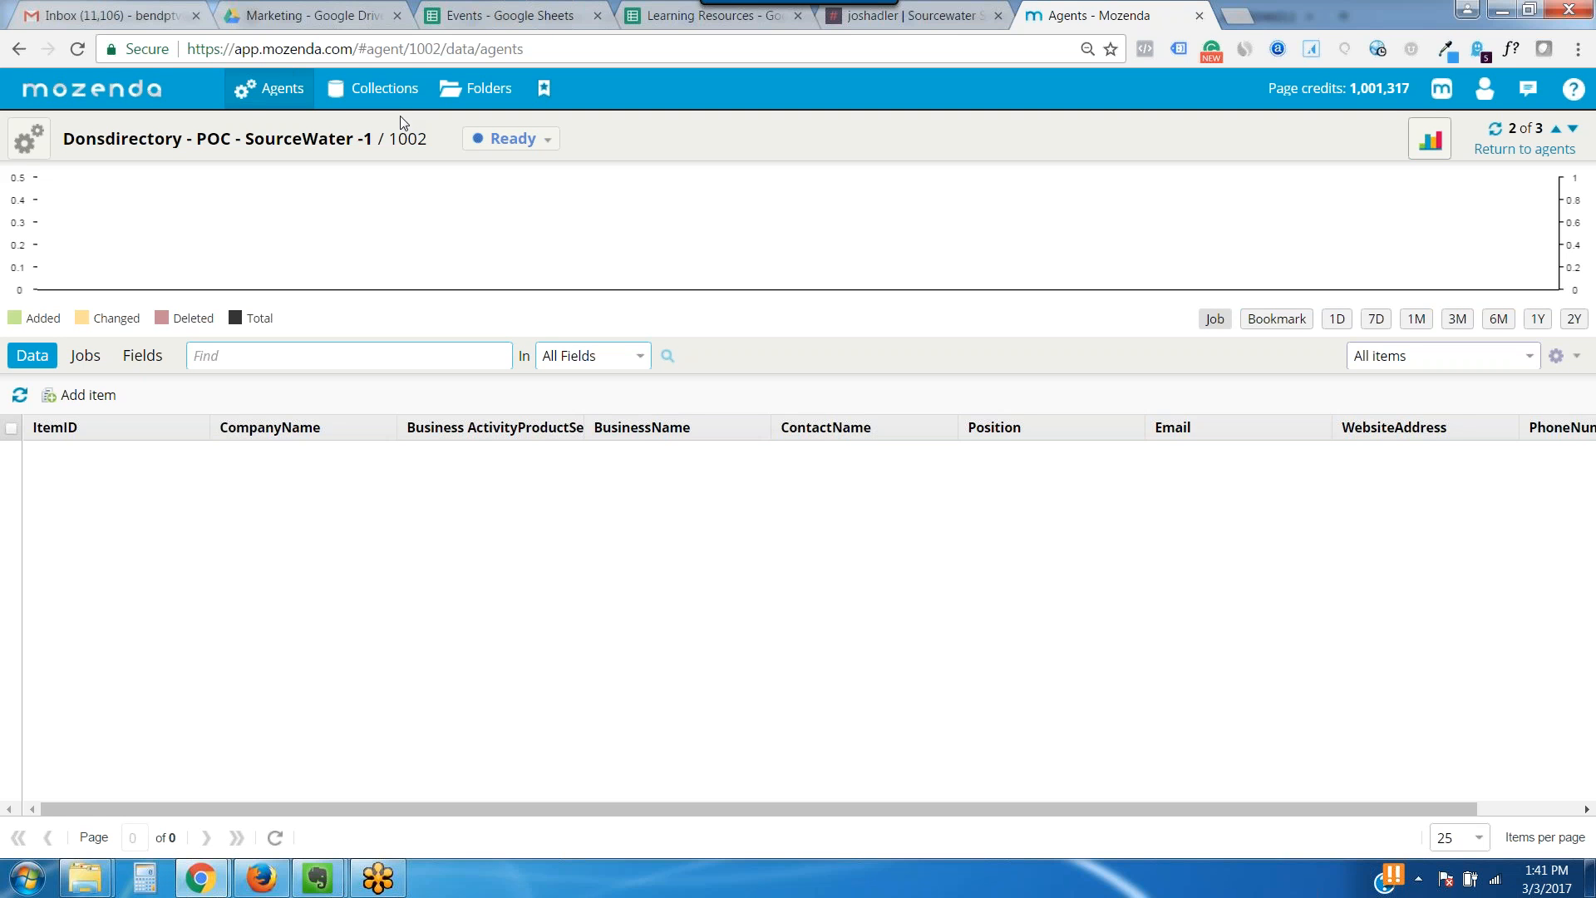
Open this agent's Agent Settings to view its name and field values, then cancel.
{"action": "left_click", "coordinate": [29, 139]}
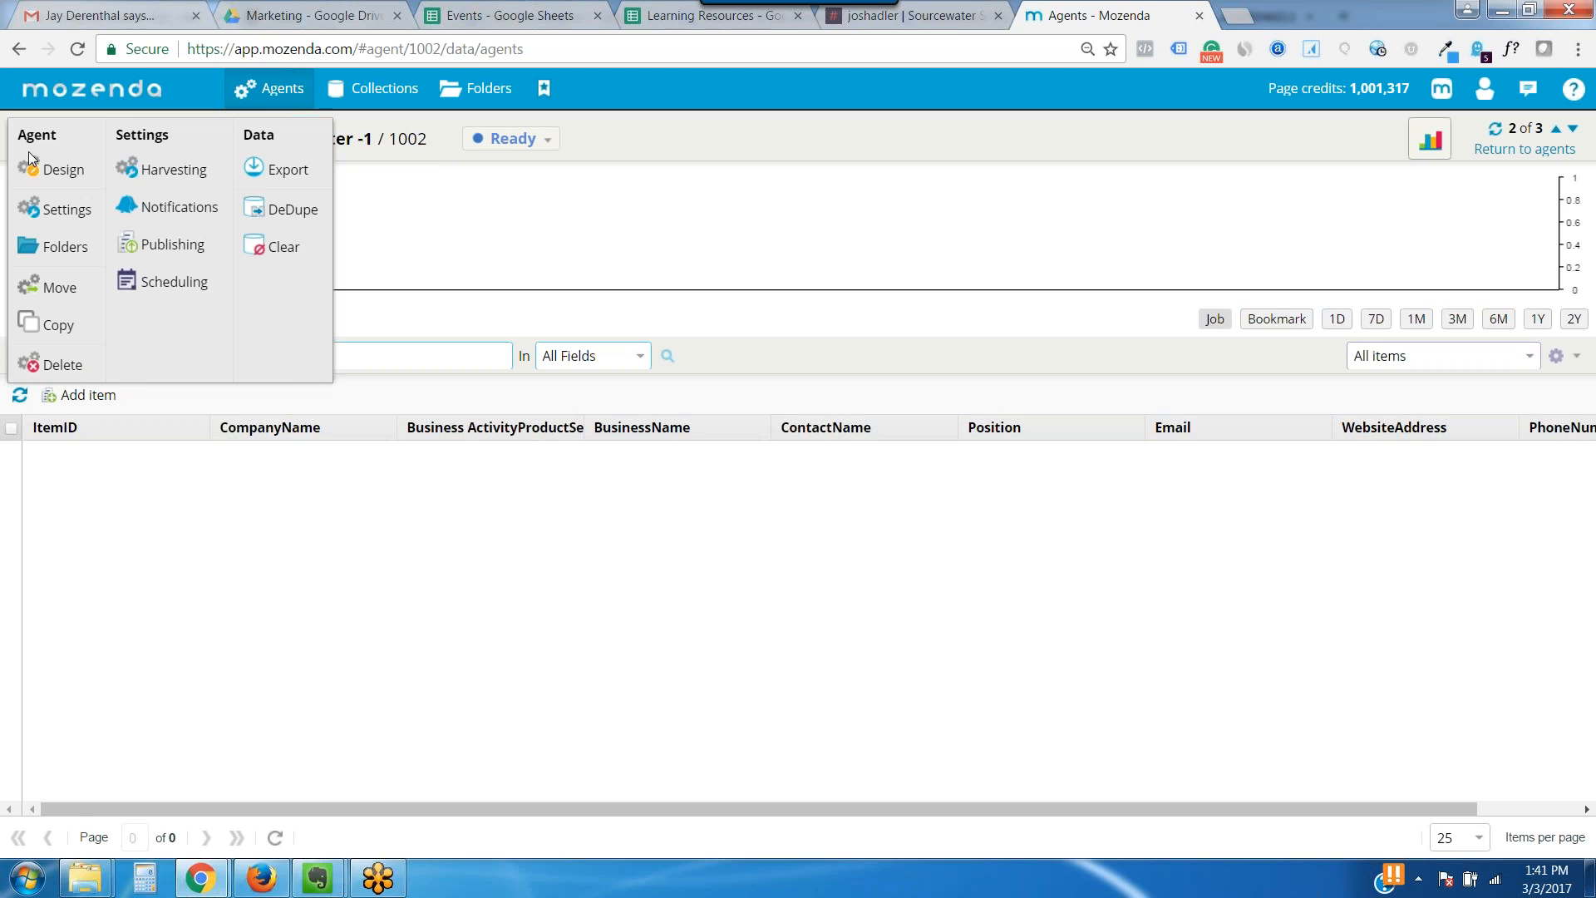
{"action": "left_click", "coordinate": [72, 212]}
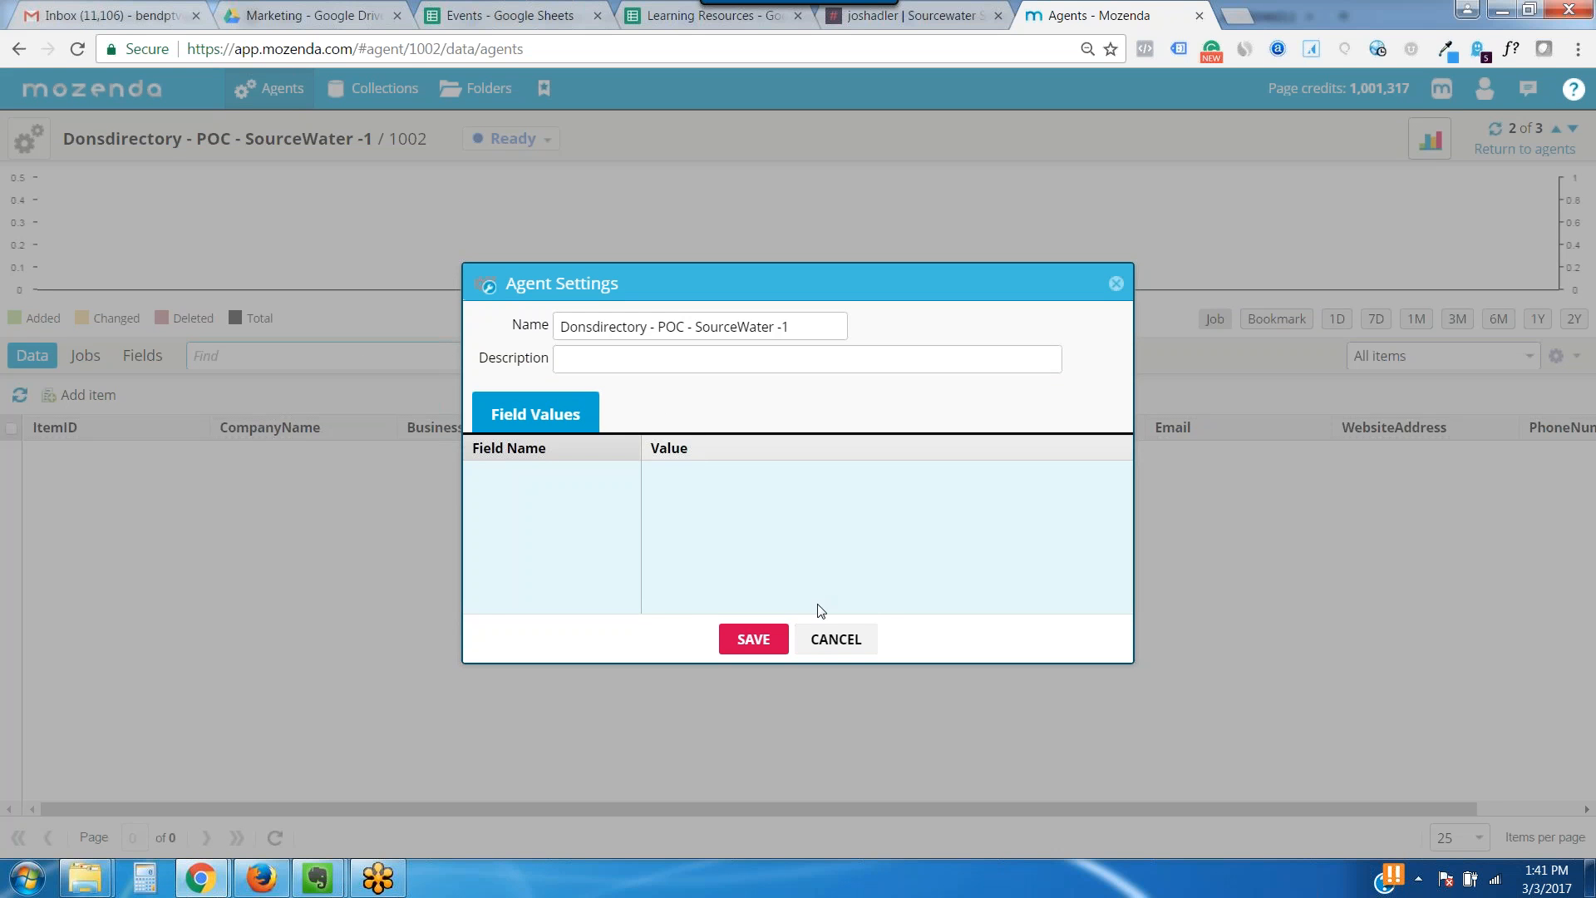
{"action": "left_click", "coordinate": [823, 640]}
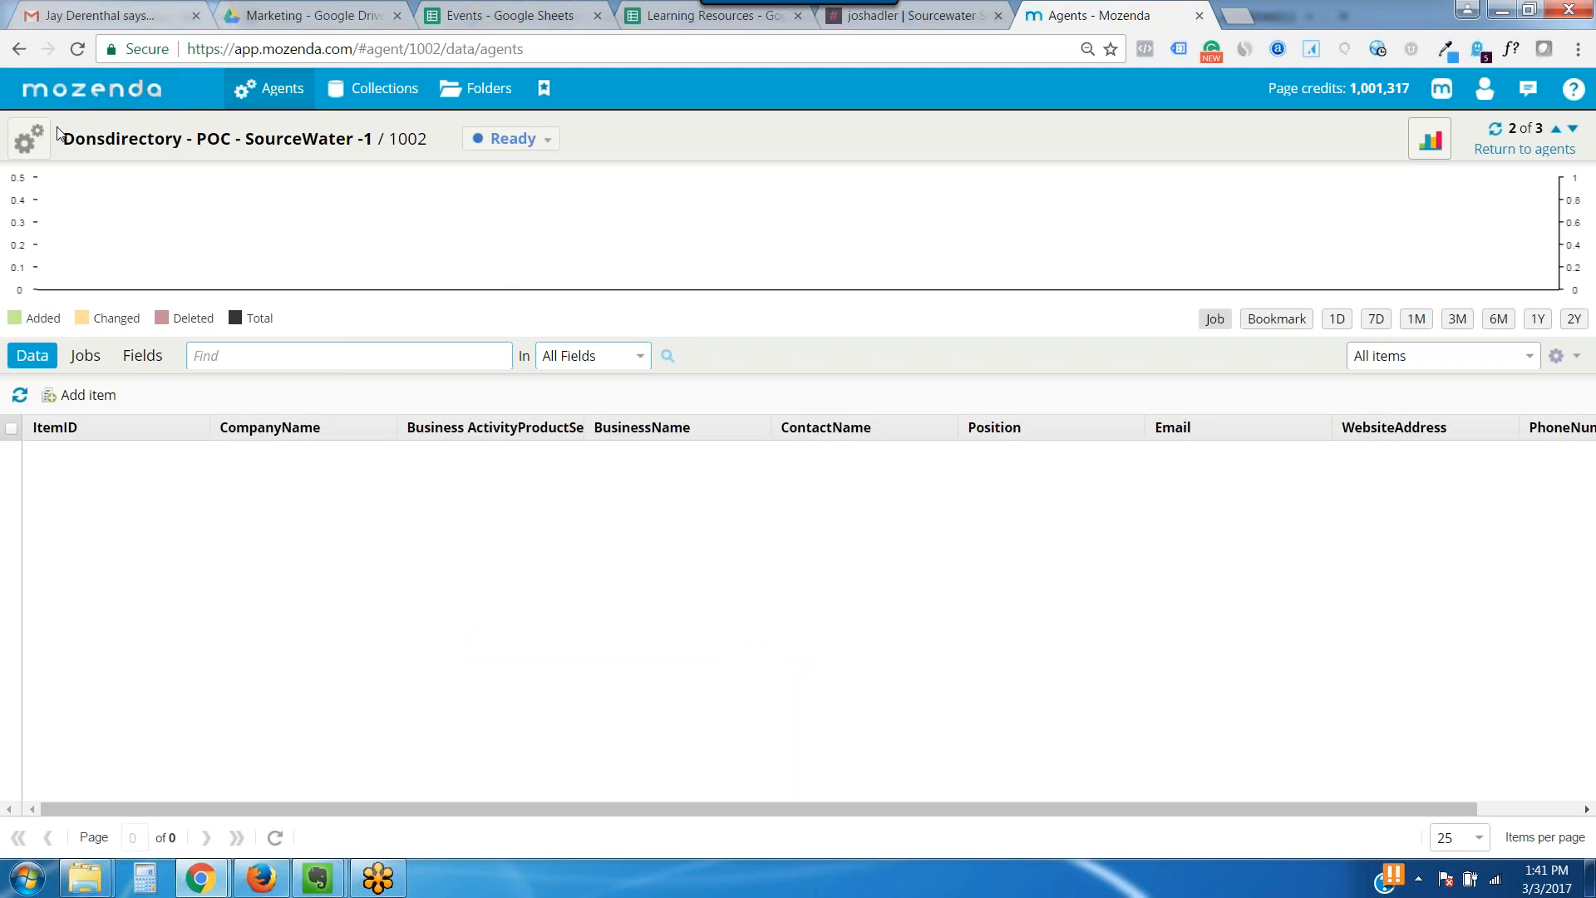
In the agent's Harvesting Settings, set both agent errors and website errors to 'Stop the job so the agent can be fixed'.
{"action": "left_click", "coordinate": [27, 138]}
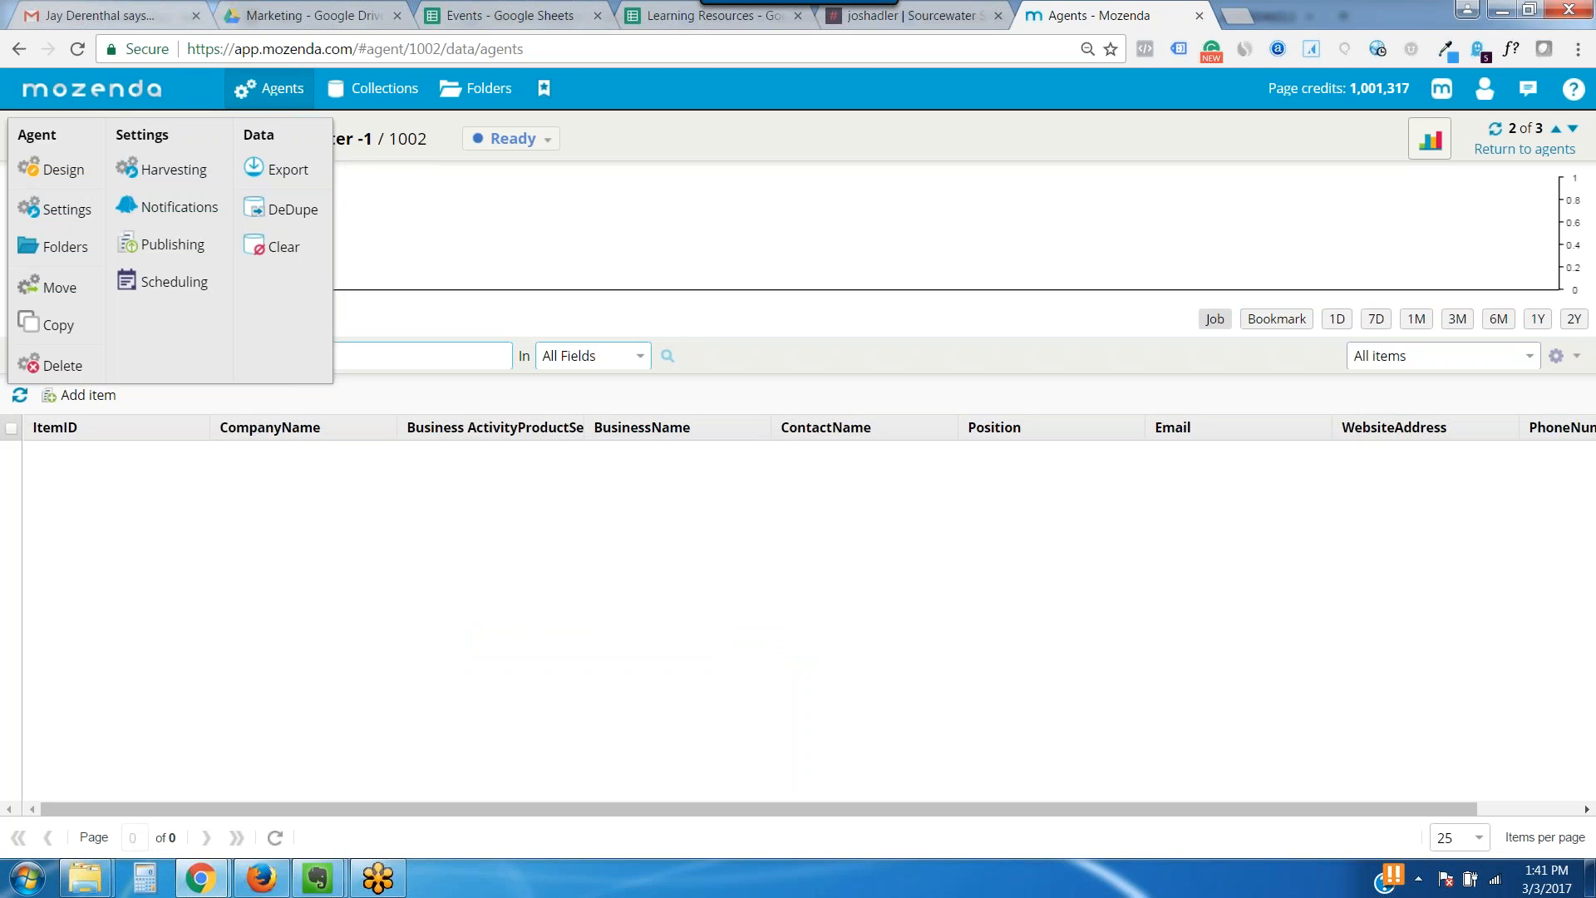
{"action": "left_click", "coordinate": [167, 182]}
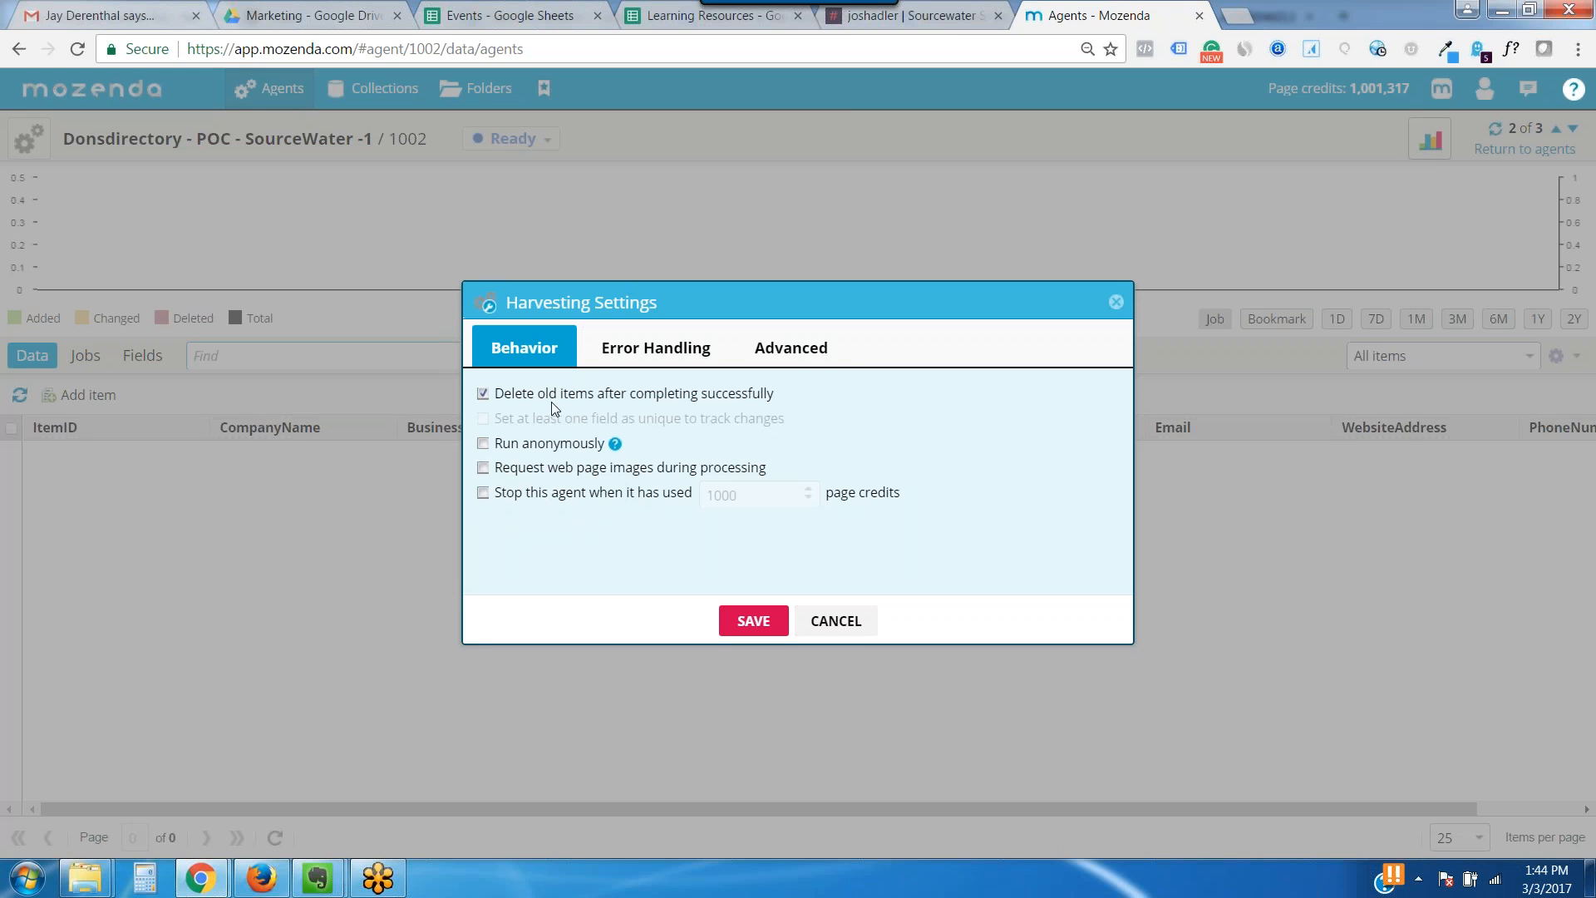
{"action": "left_click", "coordinate": [669, 350]}
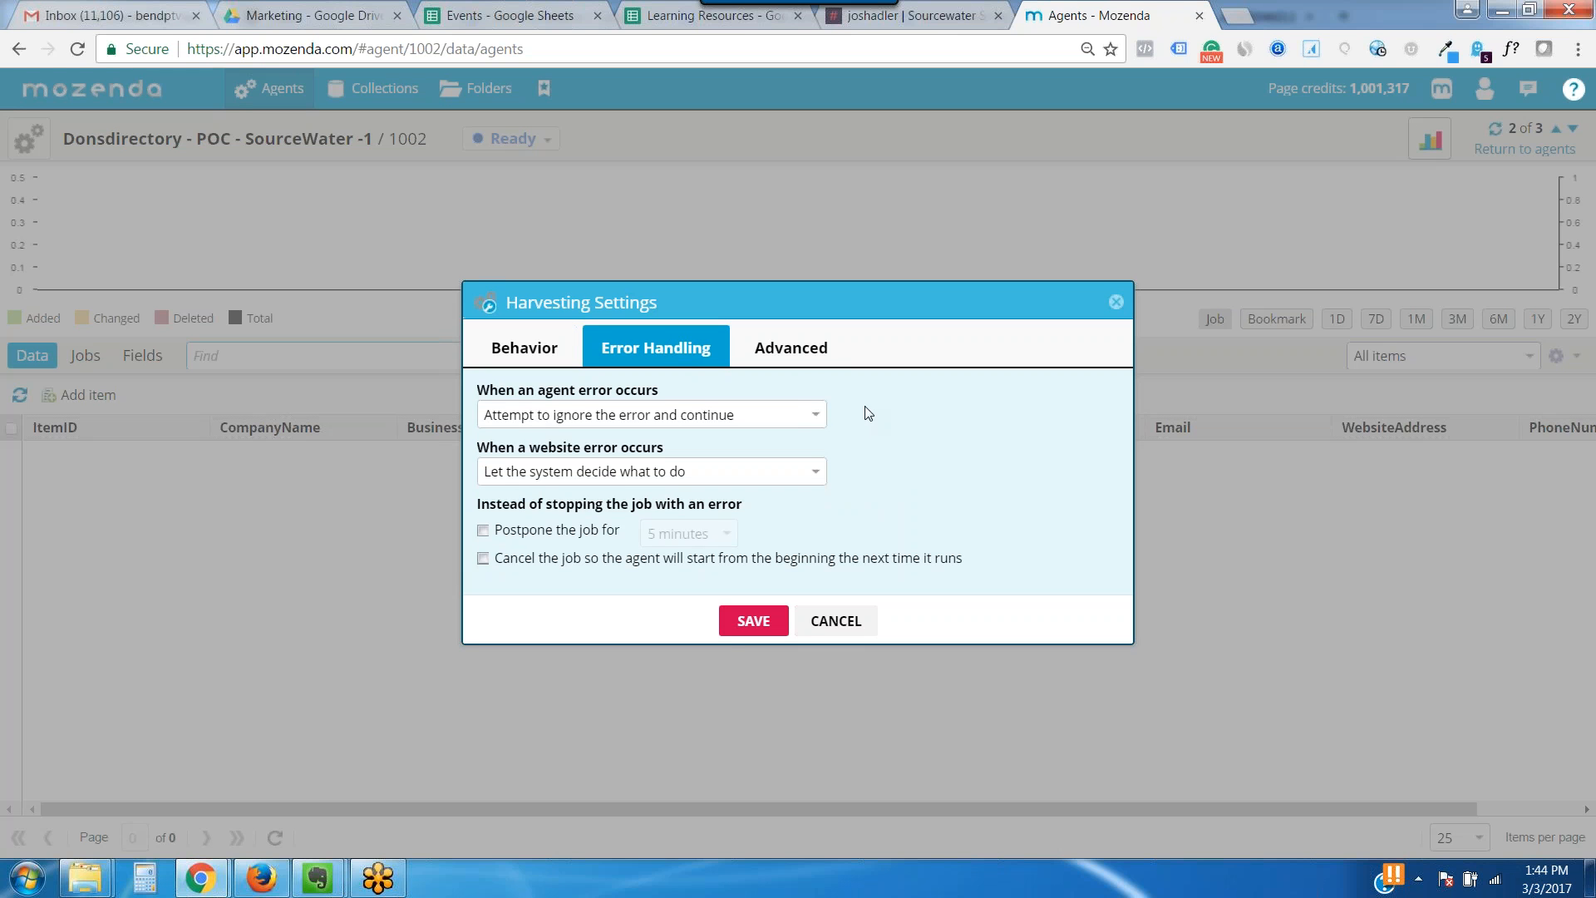
{"action": "left_click", "coordinate": [802, 418]}
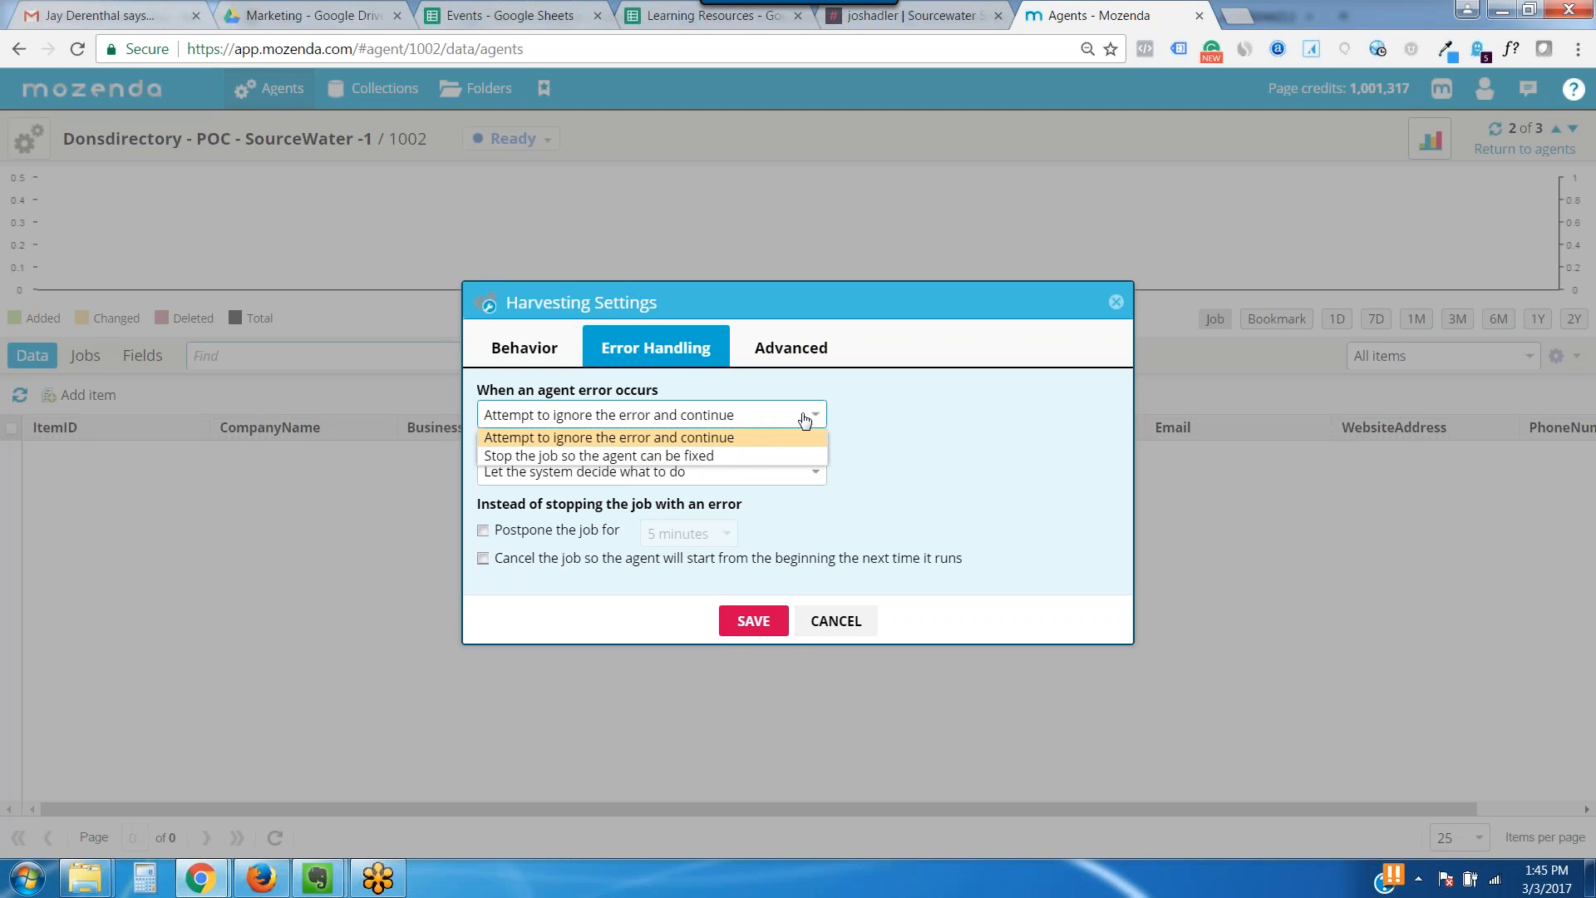
{"action": "left_click", "coordinate": [803, 419]}
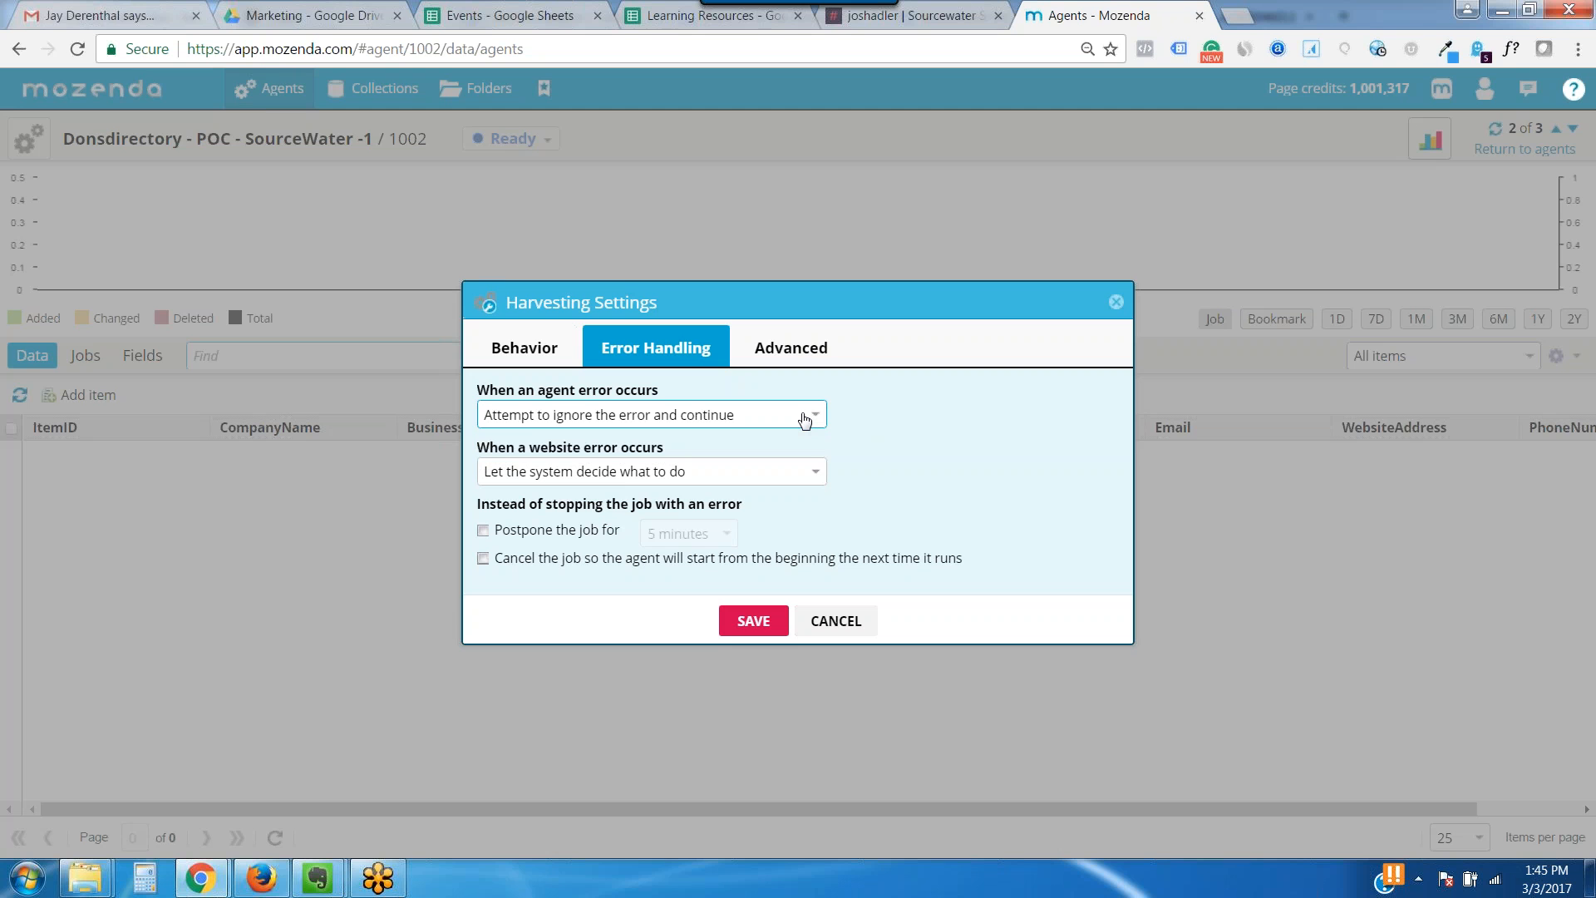
{"action": "left_click", "coordinate": [805, 418]}
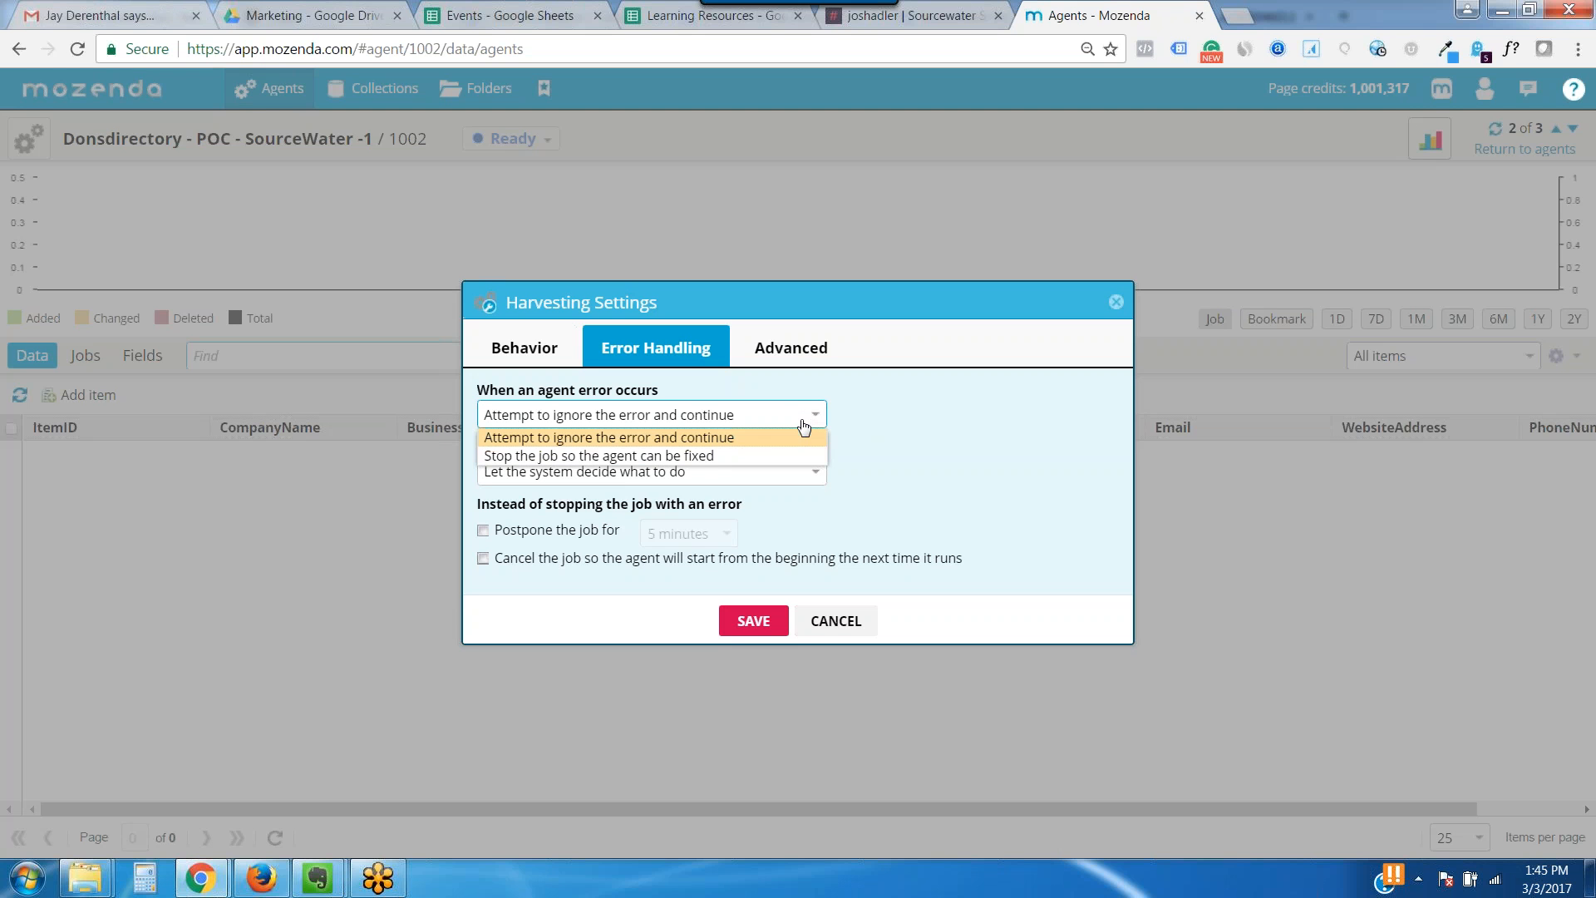
{"action": "left_click", "coordinate": [790, 455]}
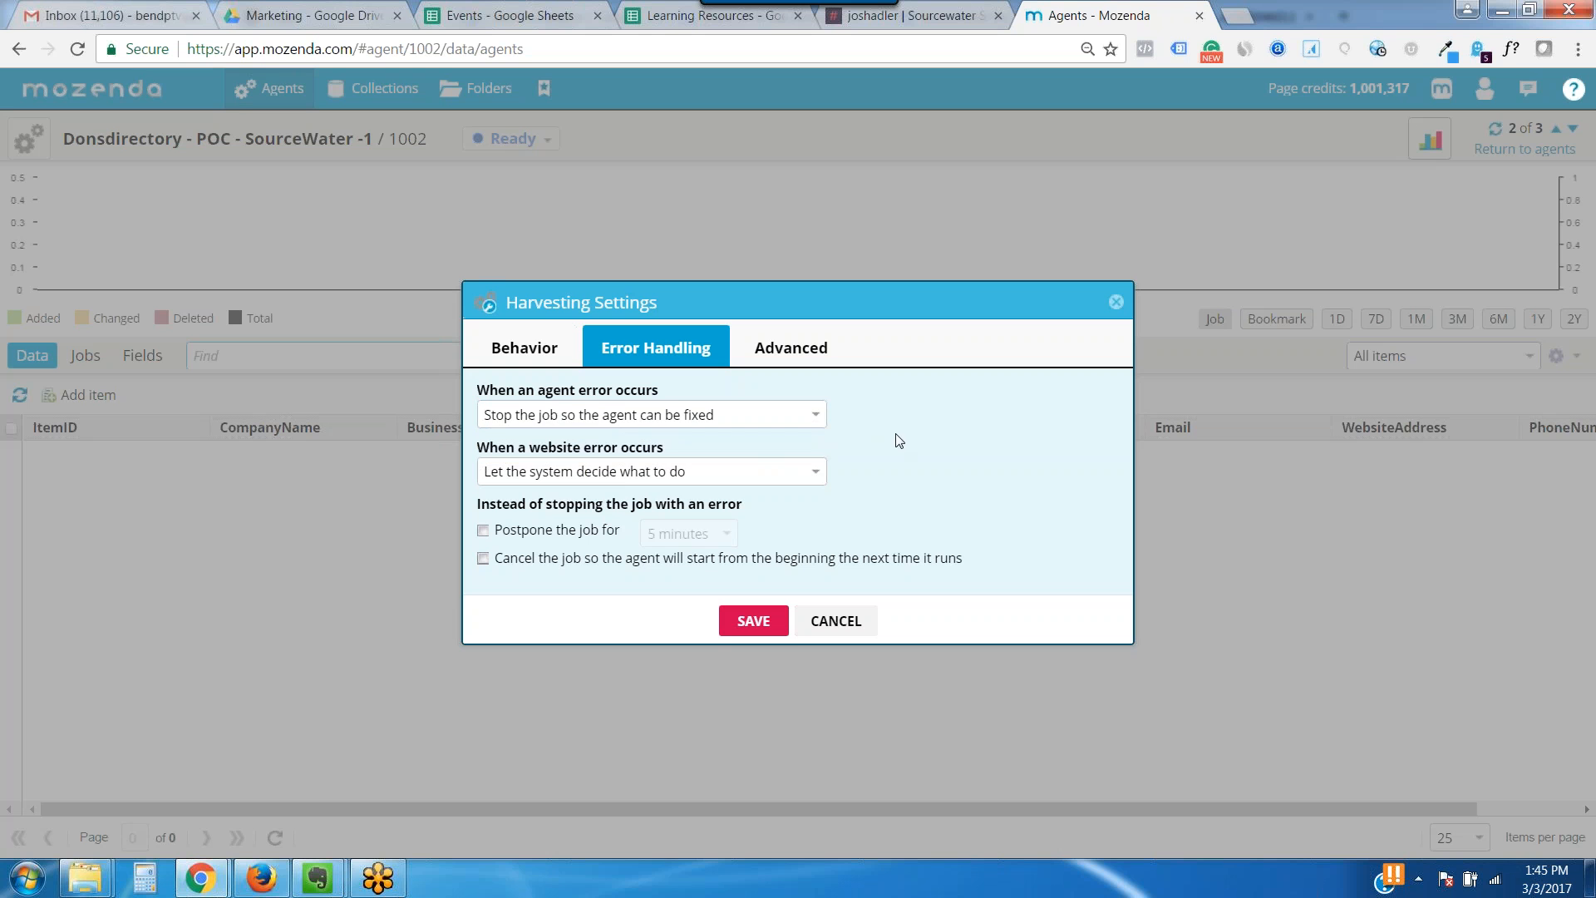
{"action": "left_click", "coordinate": [799, 476]}
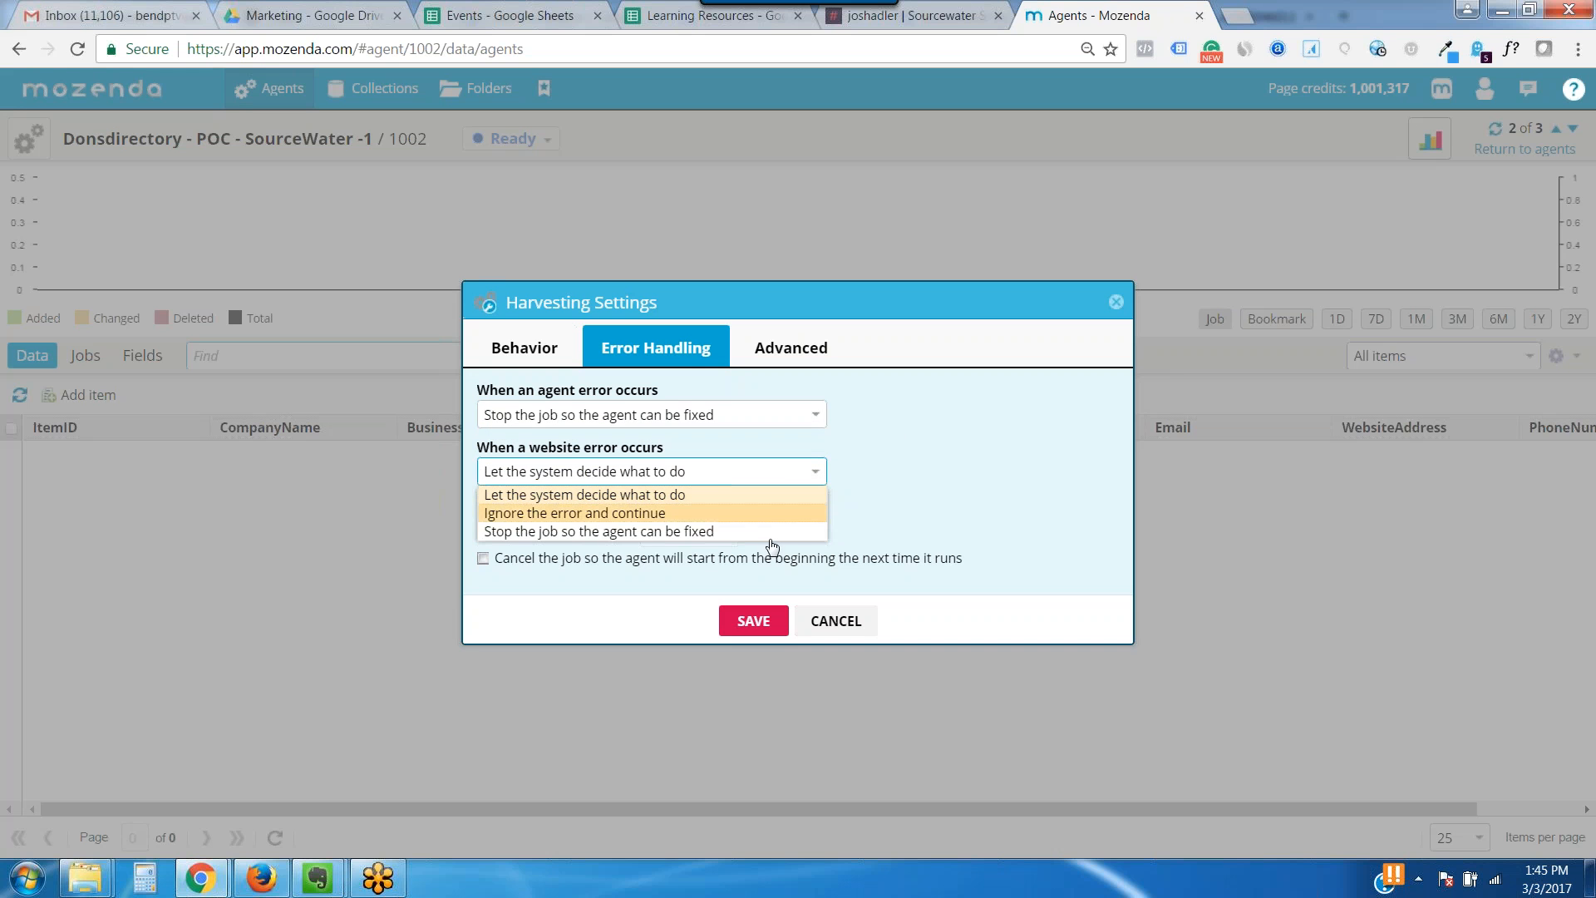
{"action": "left_click", "coordinate": [785, 532]}
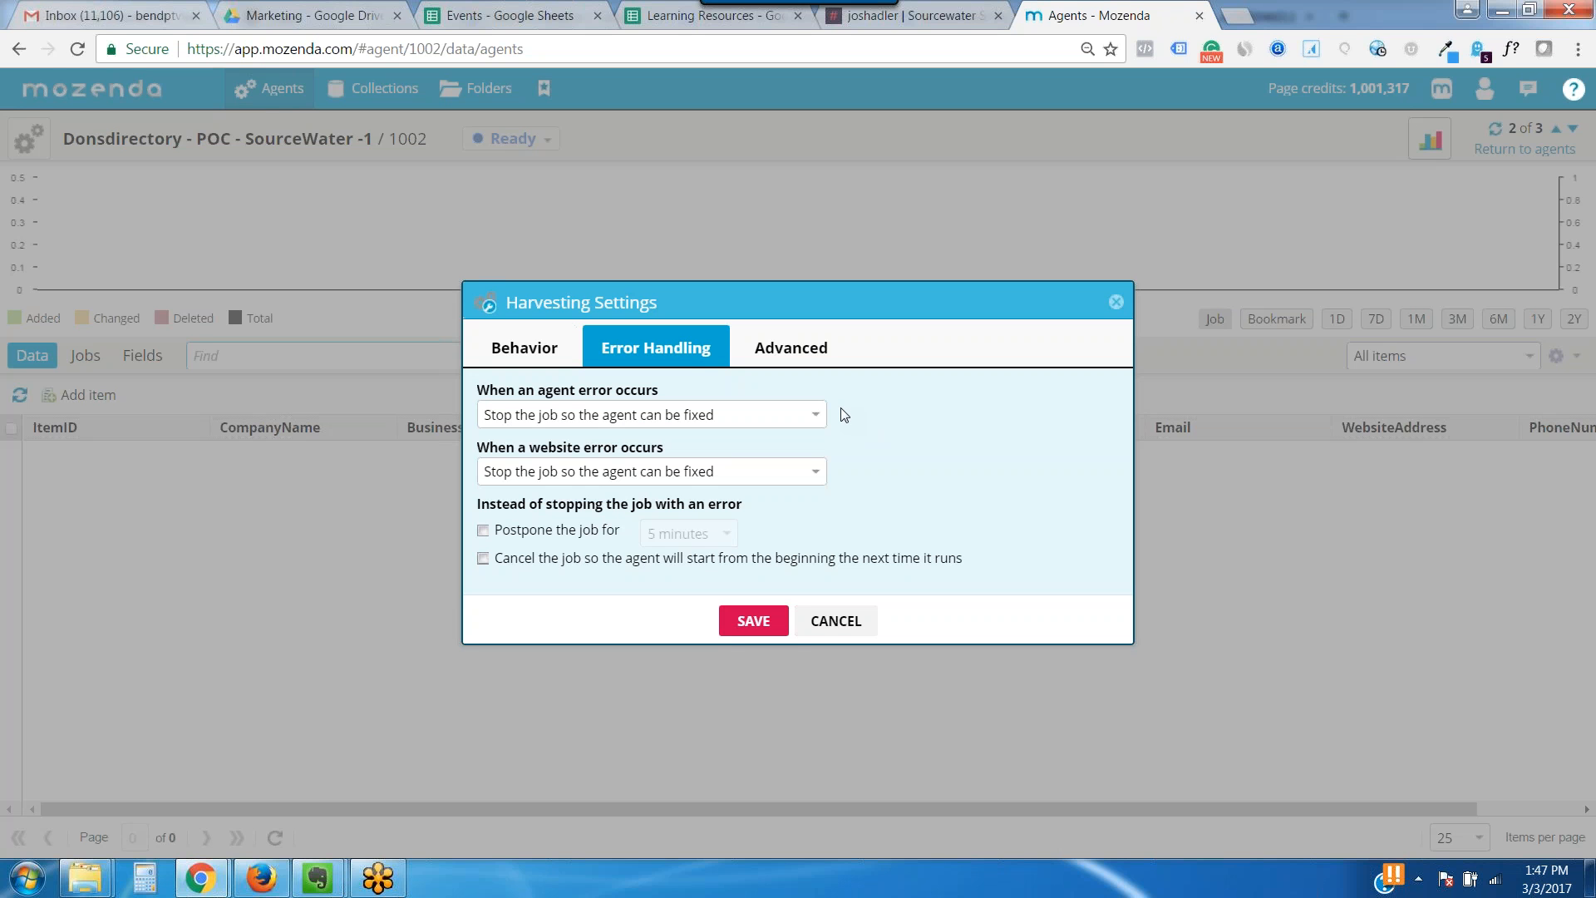
Enable 'Maximize the browser windows during processing' under advanced harvesting options and save the settings.
{"action": "left_click", "coordinate": [802, 366]}
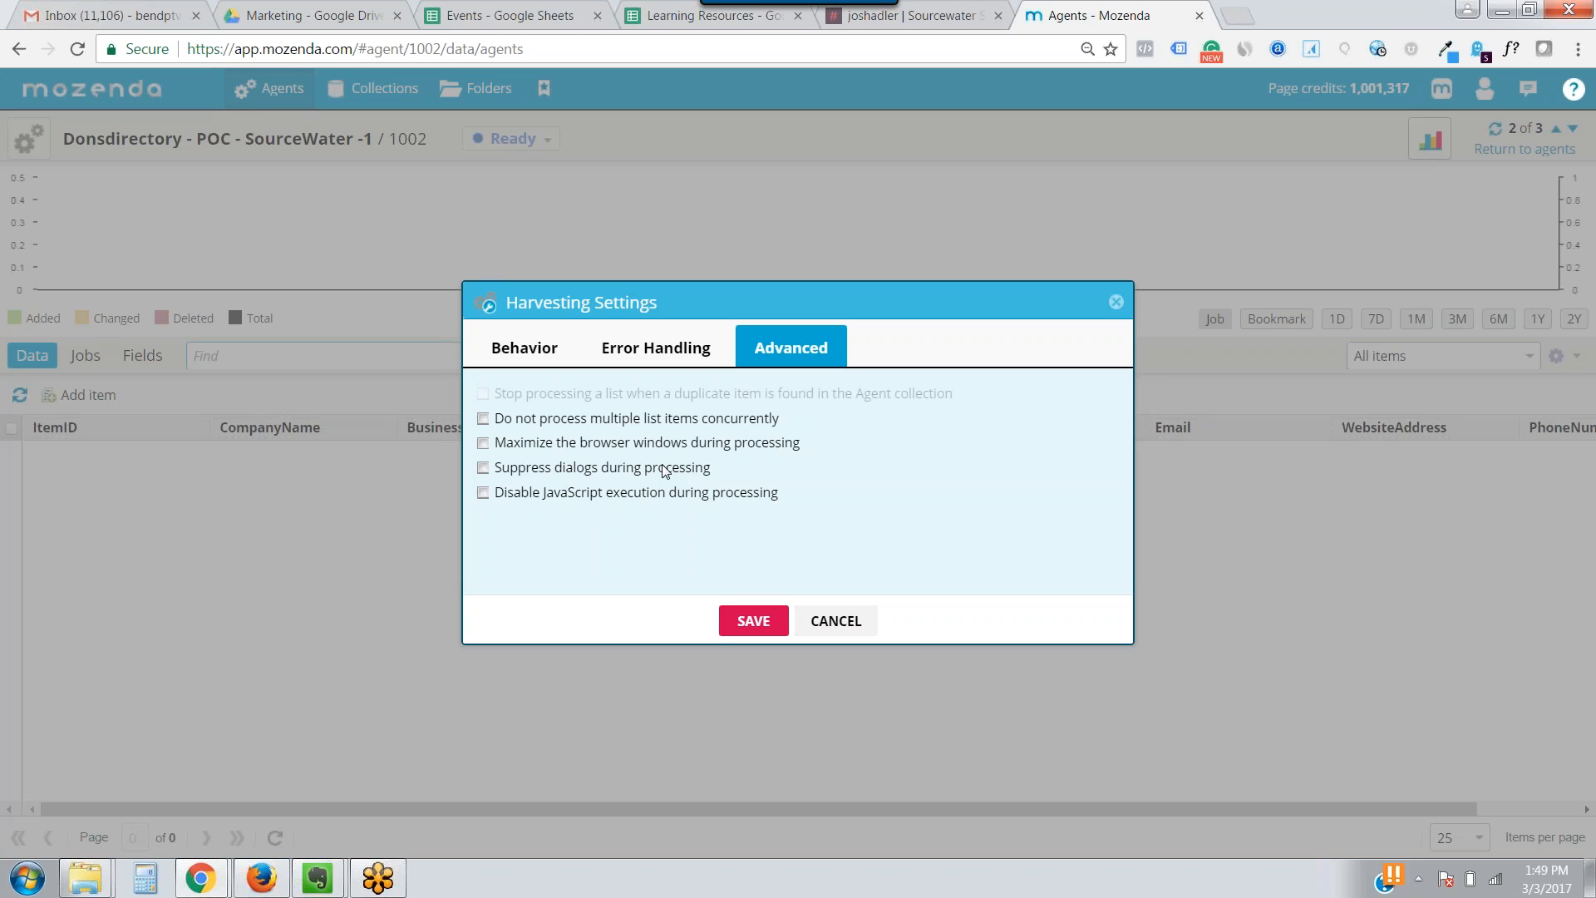
{"action": "left_click", "coordinate": [483, 444]}
{"action": "left_click", "coordinate": [766, 628]}
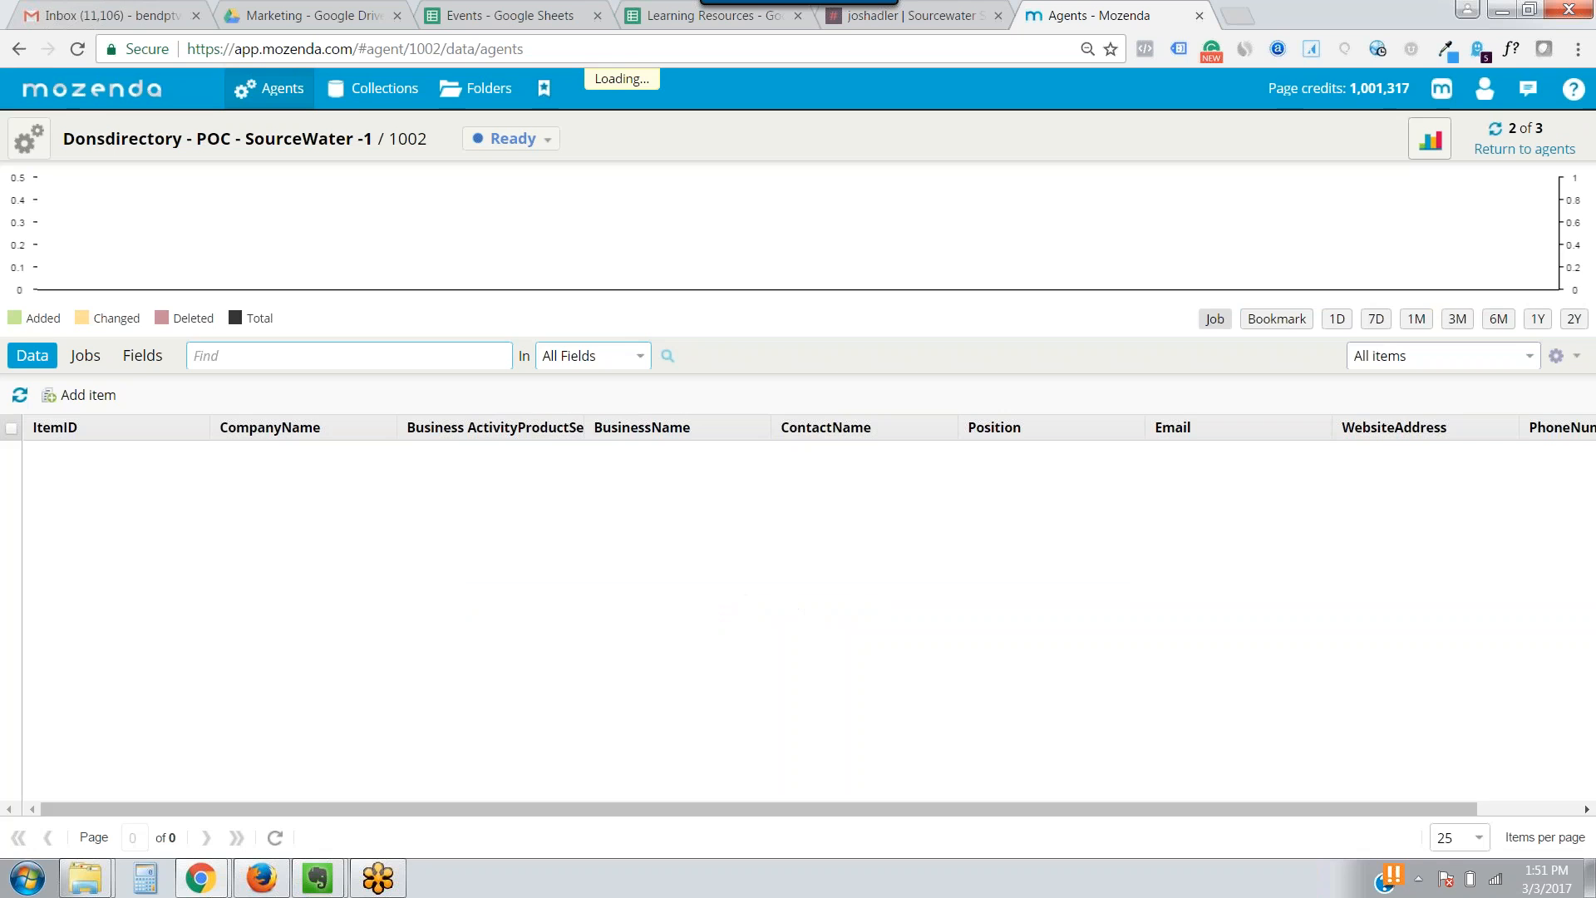
Reopen Harvesting Settings to check the saved configuration, then close it.
{"action": "left_click", "coordinate": [26, 142]}
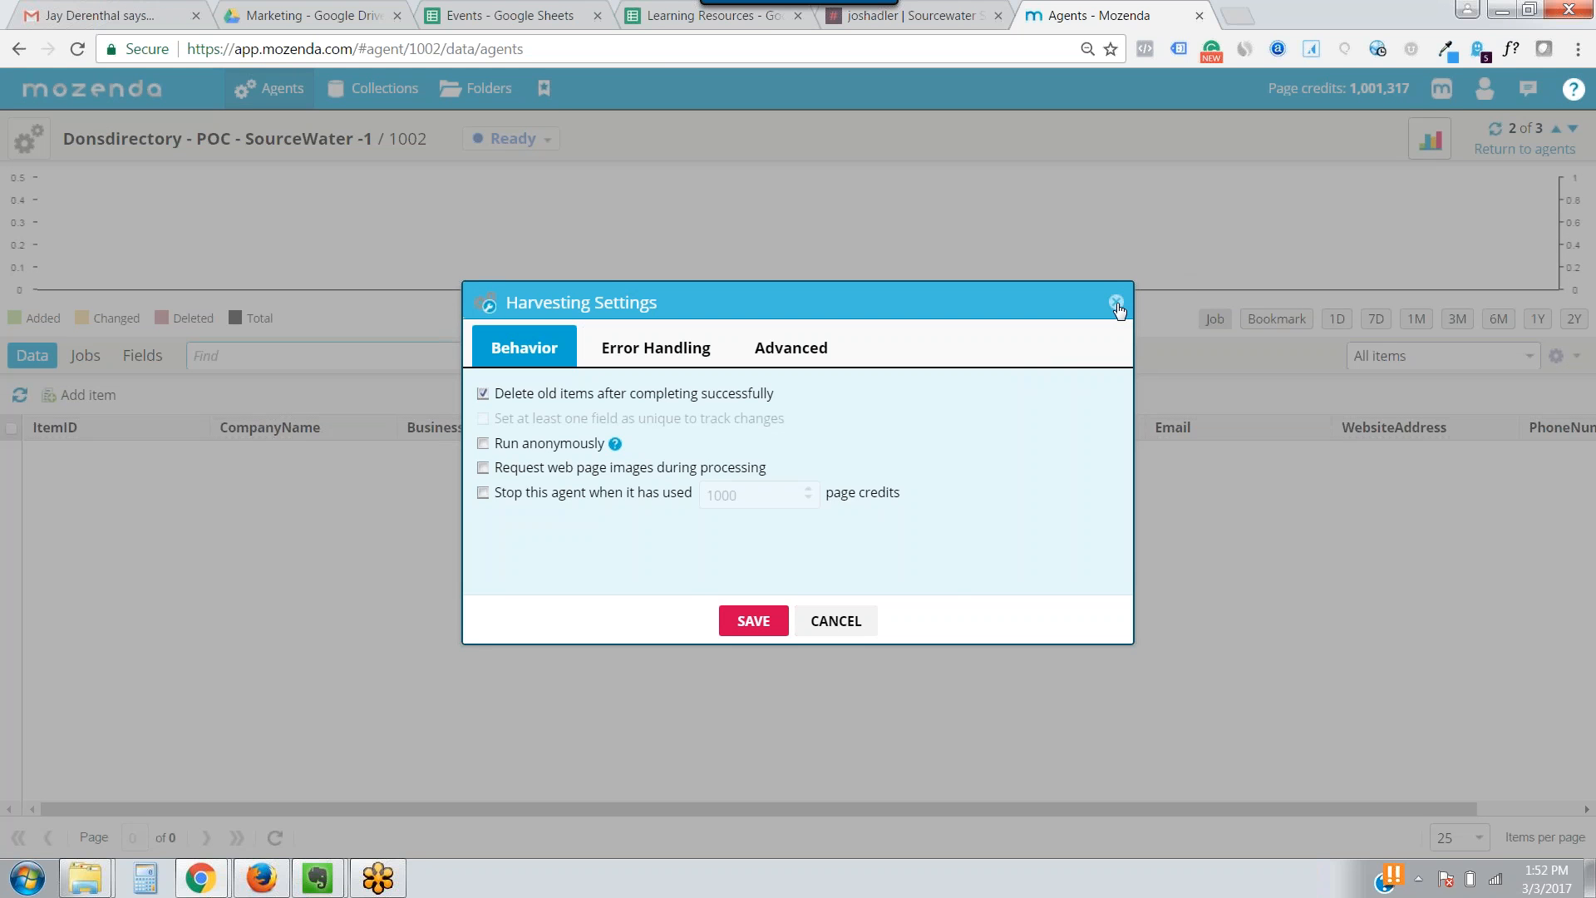
{"action": "left_click", "coordinate": [1116, 305]}
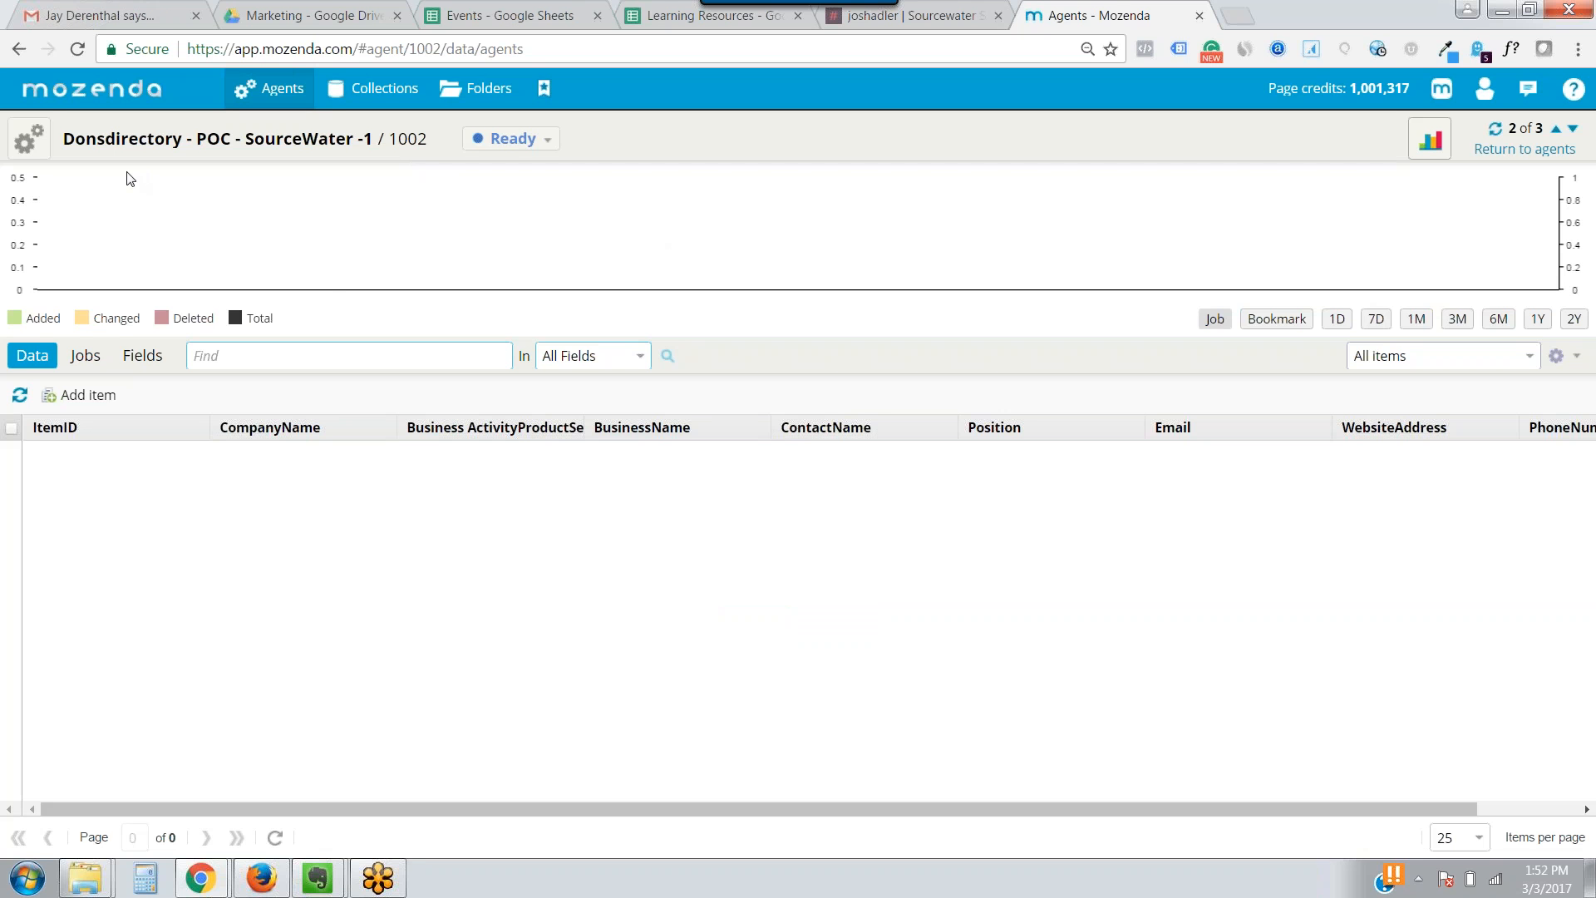
Open the Export dialog and review its item and file format options on the Data and Jobs tabs, then cancel.
{"action": "left_click", "coordinate": [27, 135]}
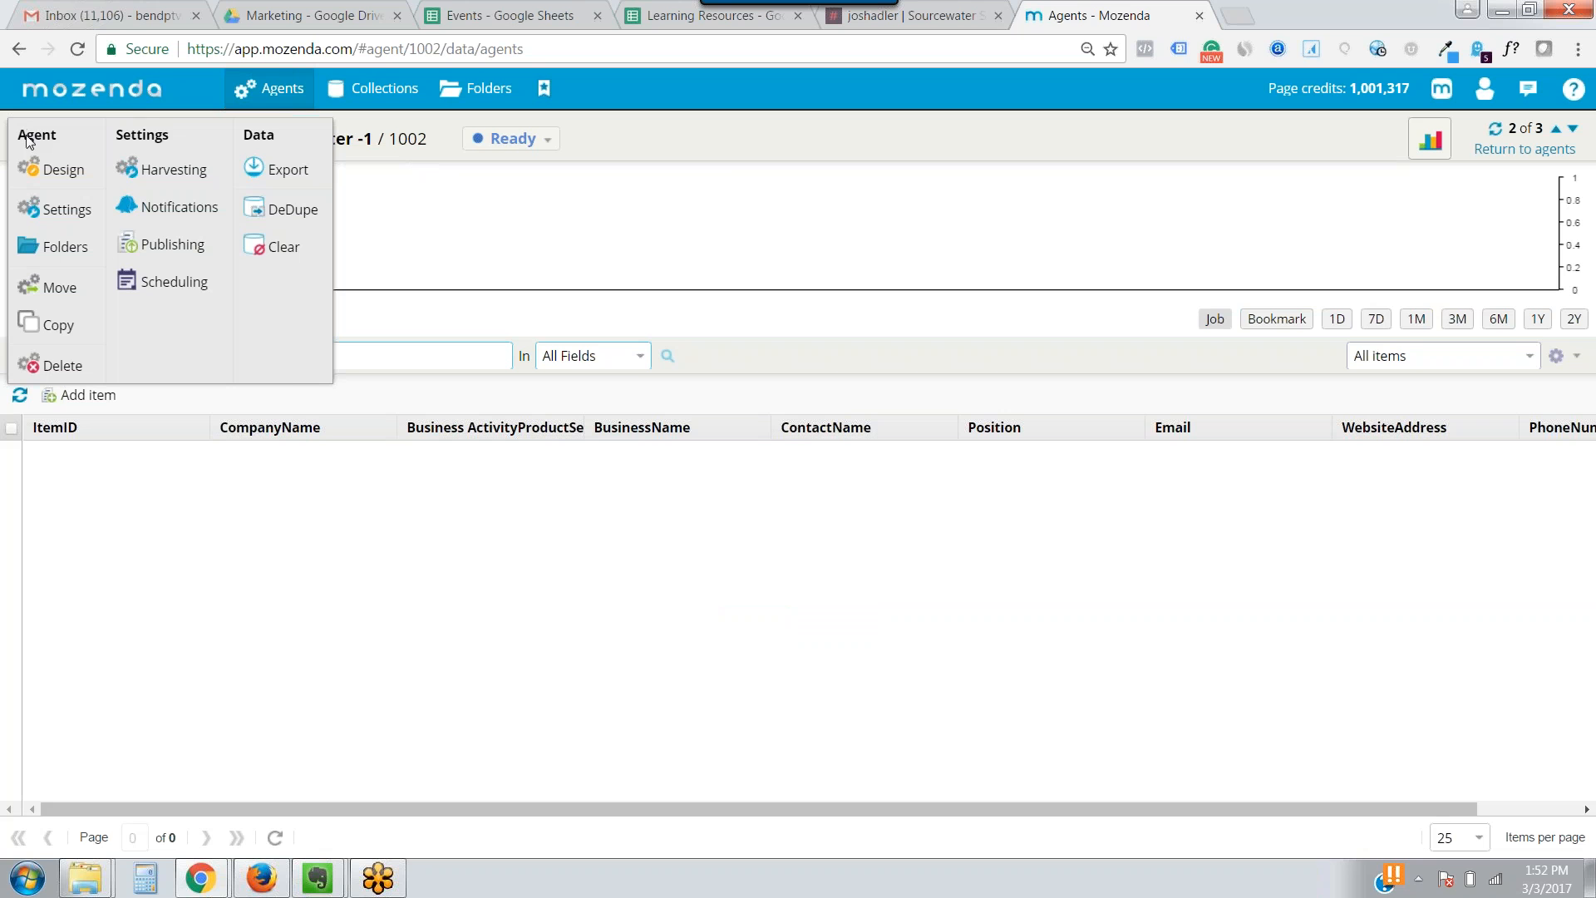
{"action": "left_click", "coordinate": [297, 184]}
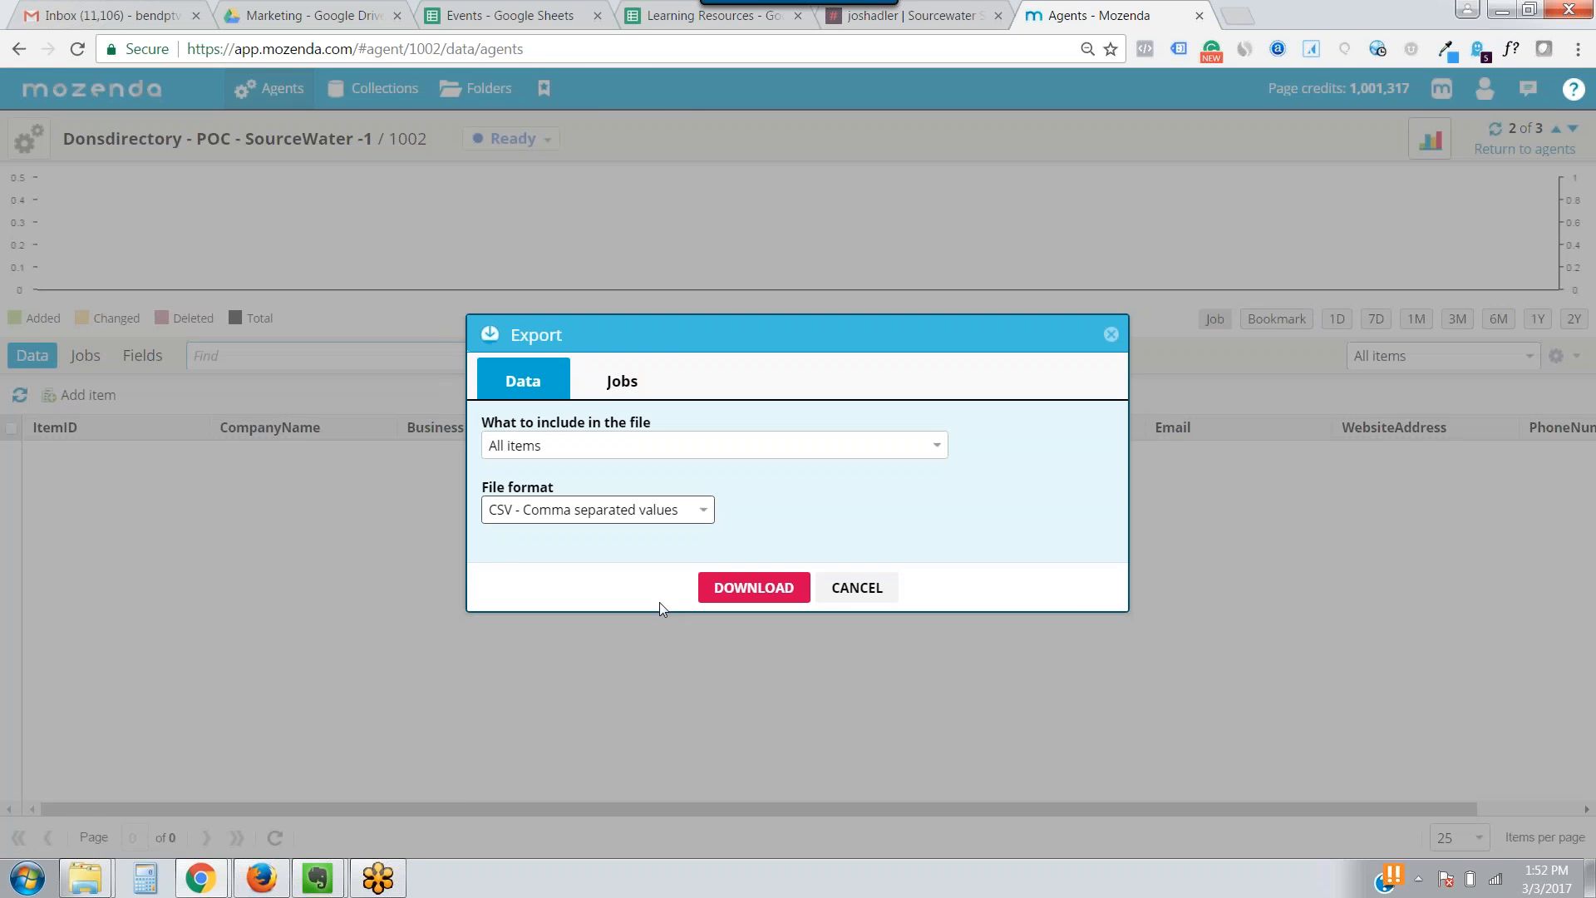
{"action": "left_click", "coordinate": [837, 453]}
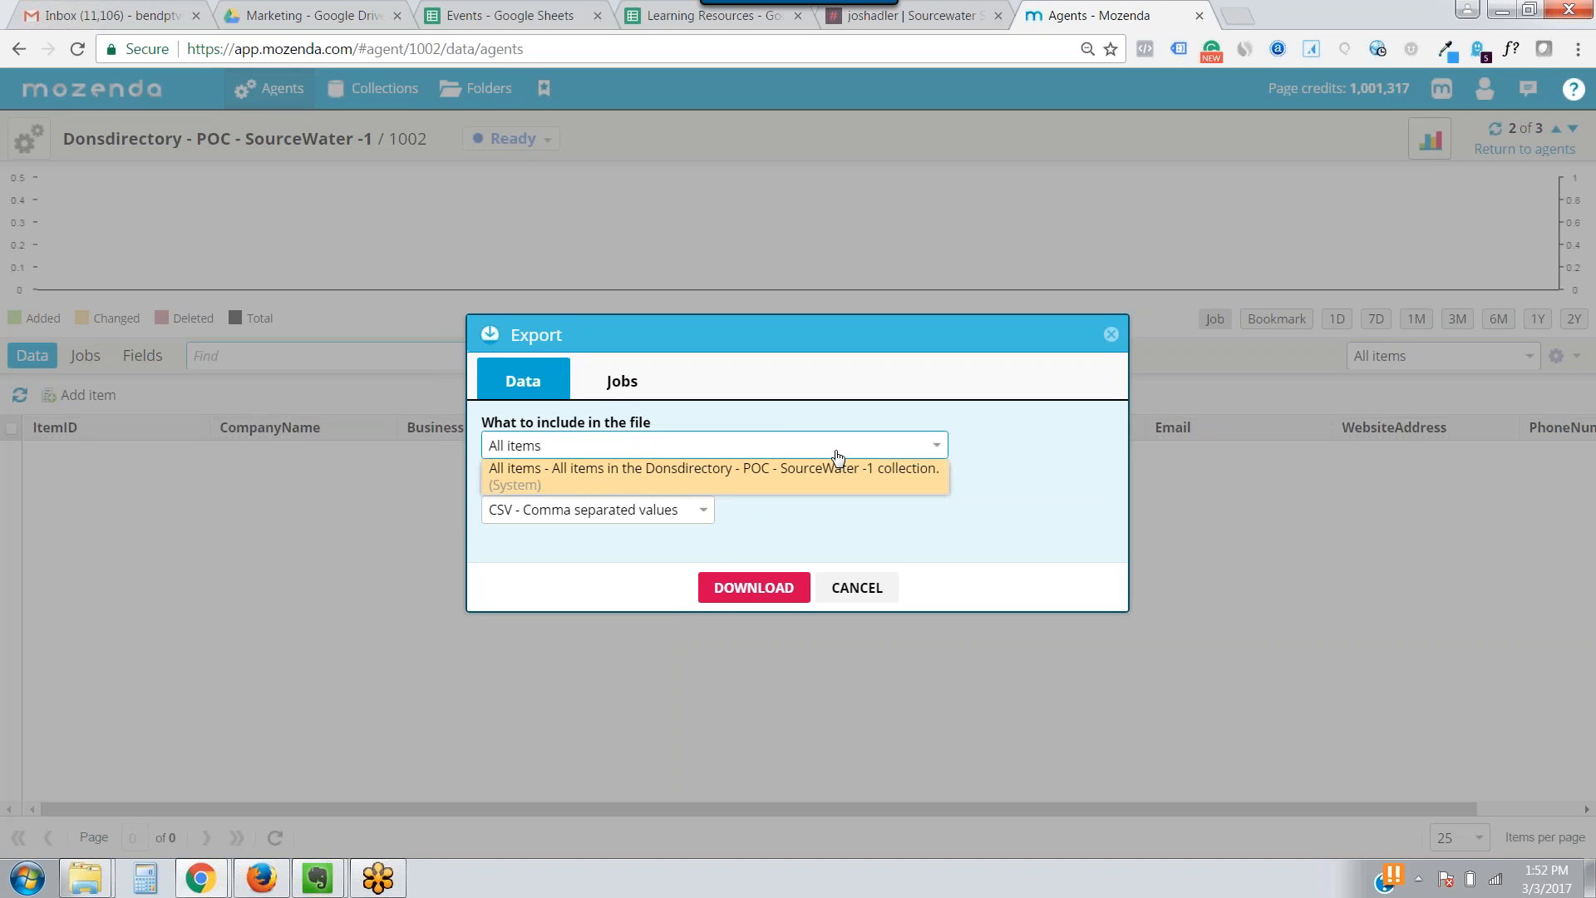
{"action": "left_click", "coordinate": [838, 465]}
{"action": "left_click", "coordinate": [705, 516]}
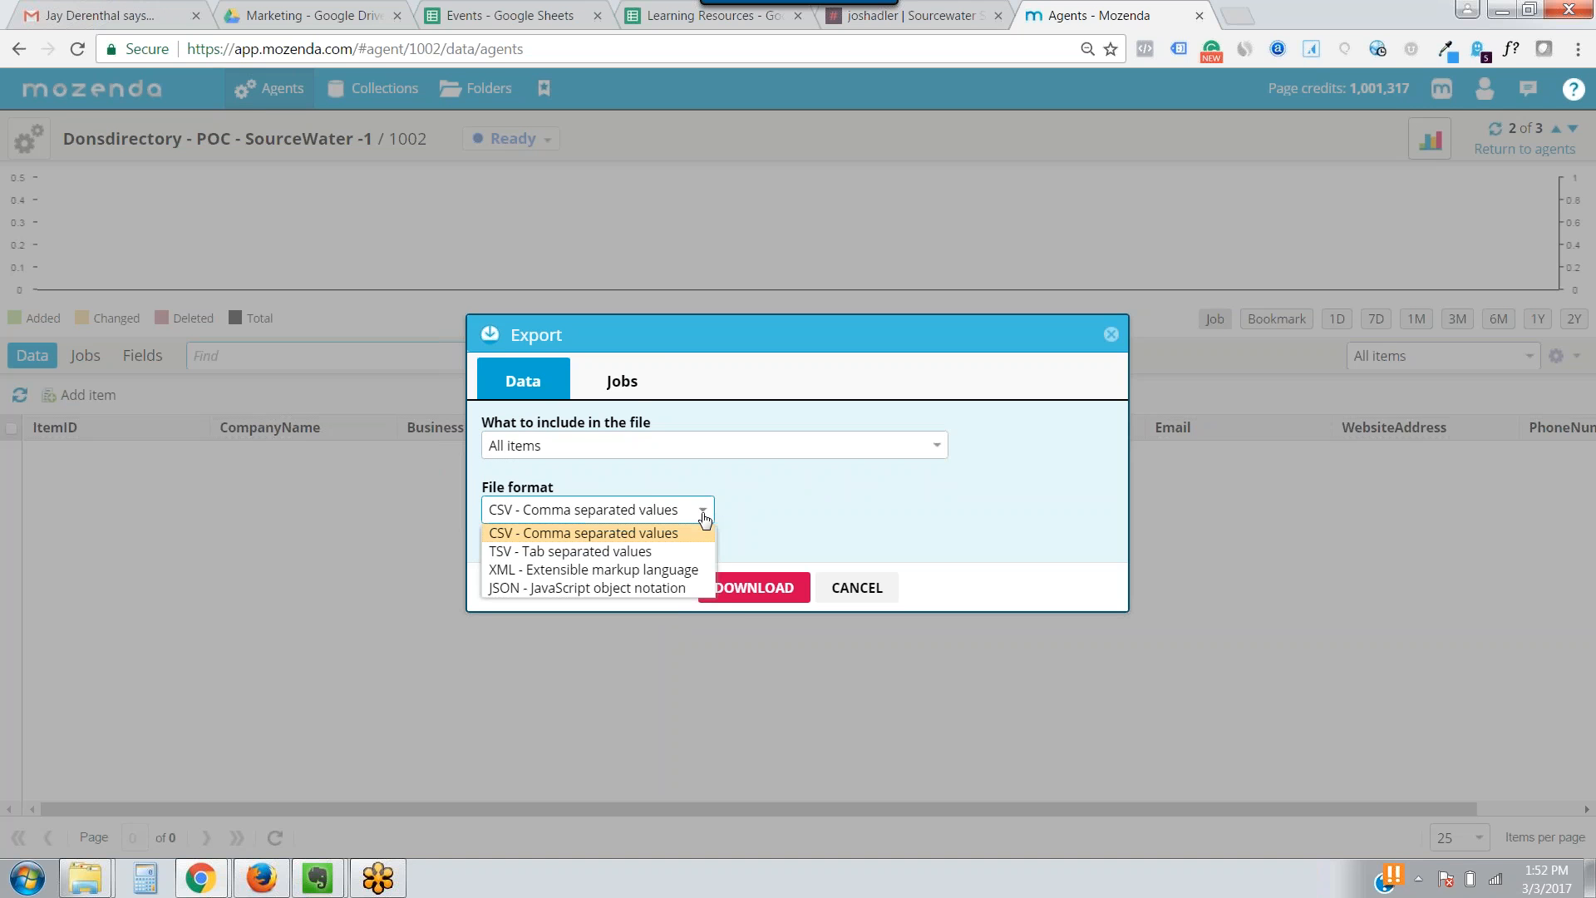
{"action": "left_click", "coordinate": [637, 398]}
{"action": "left_click", "coordinate": [640, 397]}
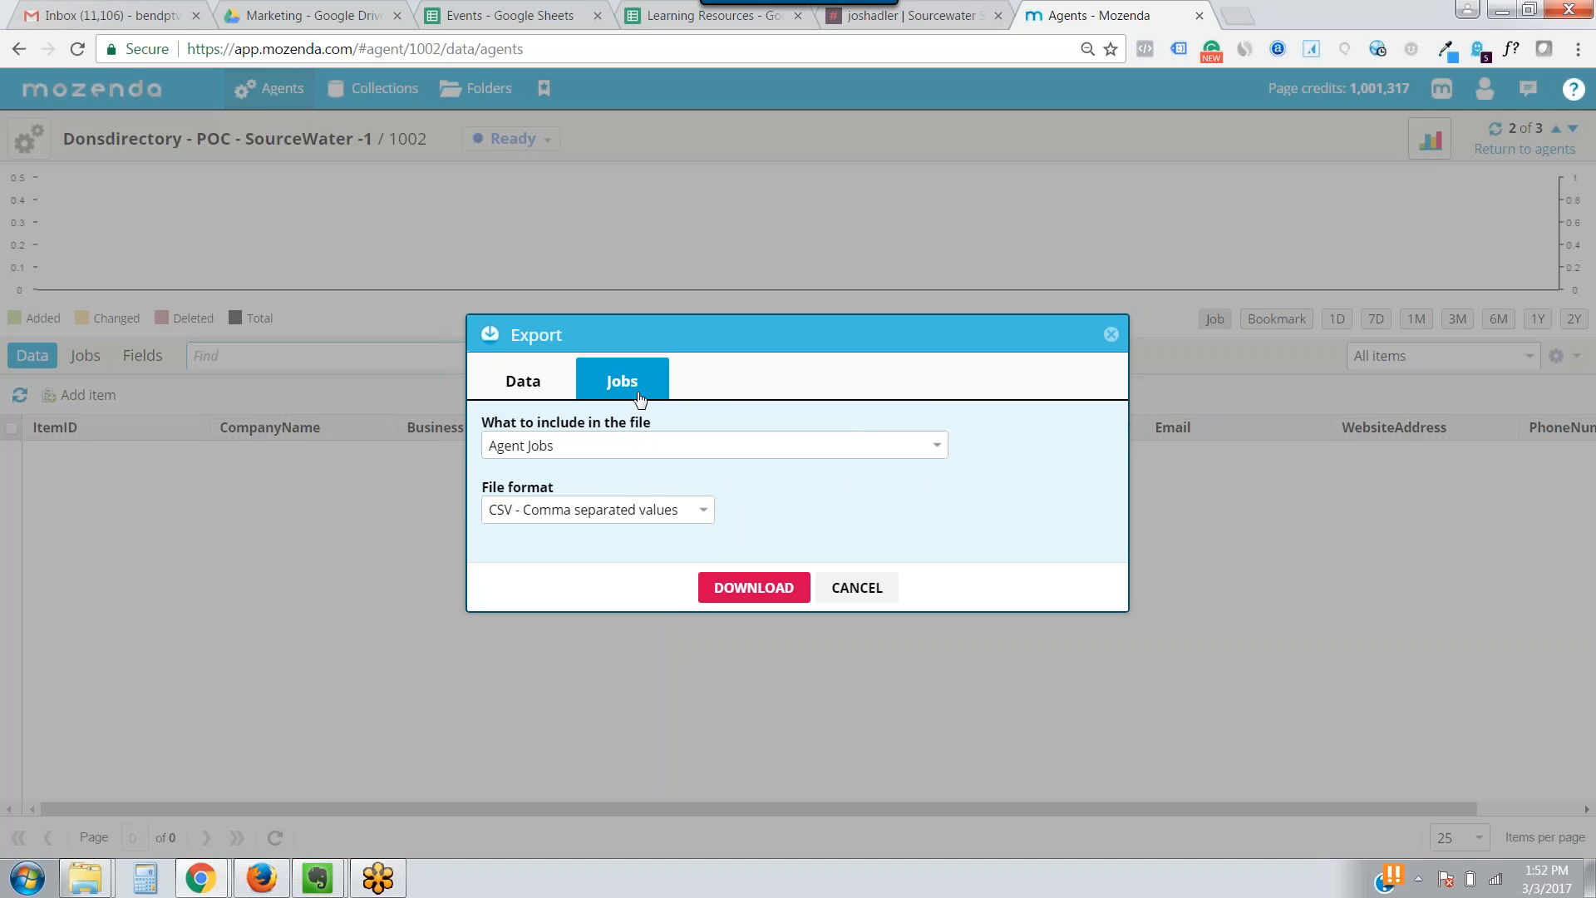
{"action": "left_click", "coordinate": [879, 599]}
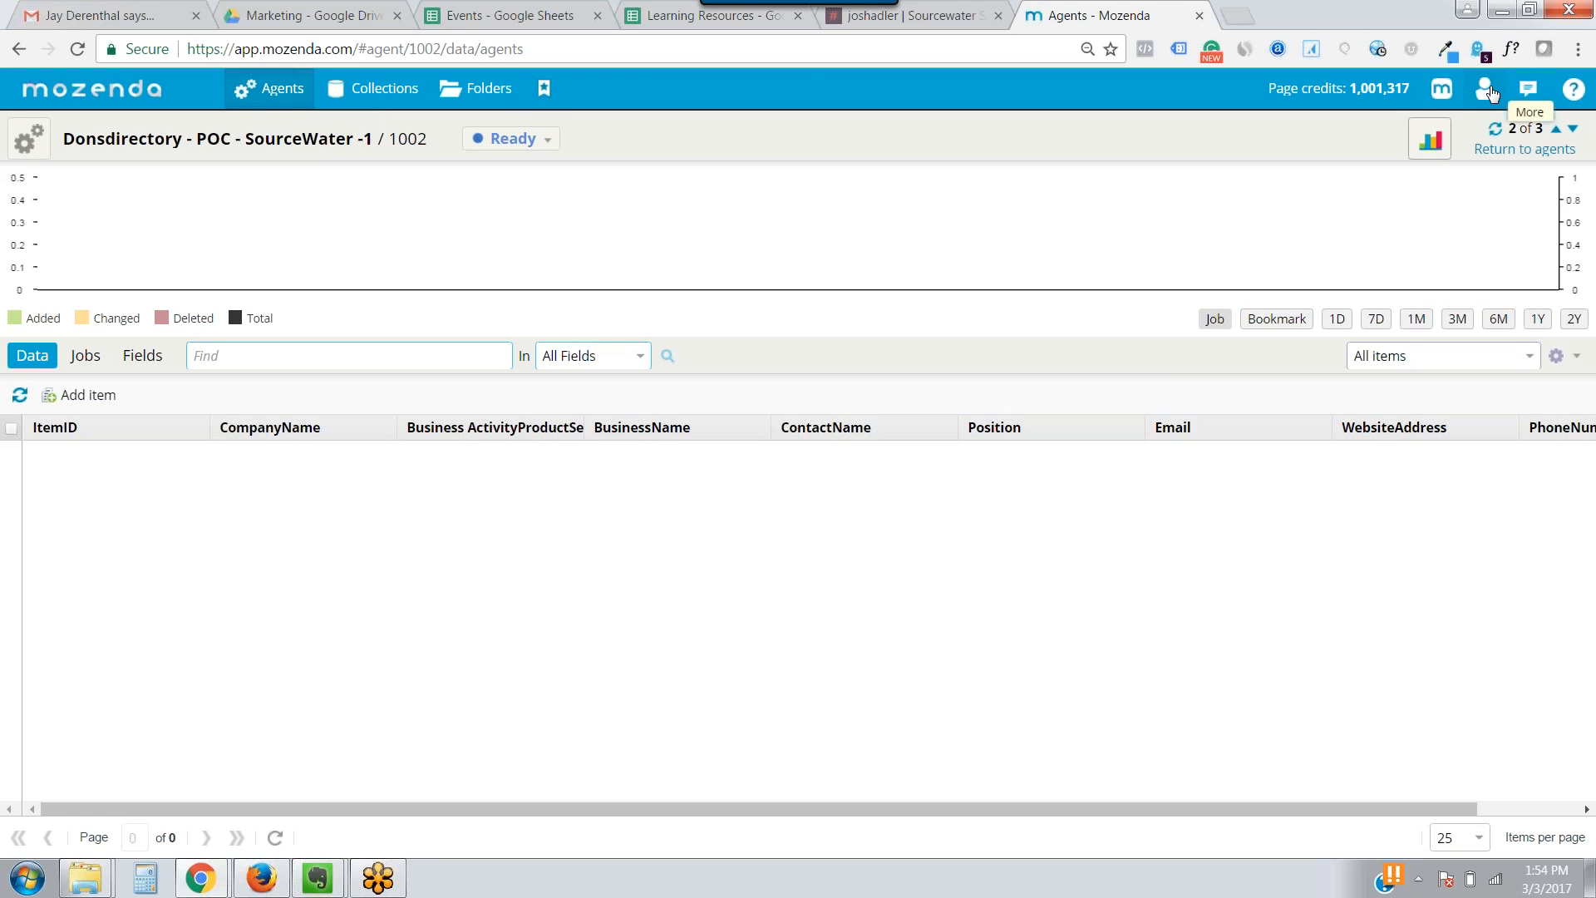
Launch the Mozenda Agent Builder, closing the 'Error - Data Not Captured' window and bringing the main window forward.
{"action": "left_click", "coordinate": [1433, 96]}
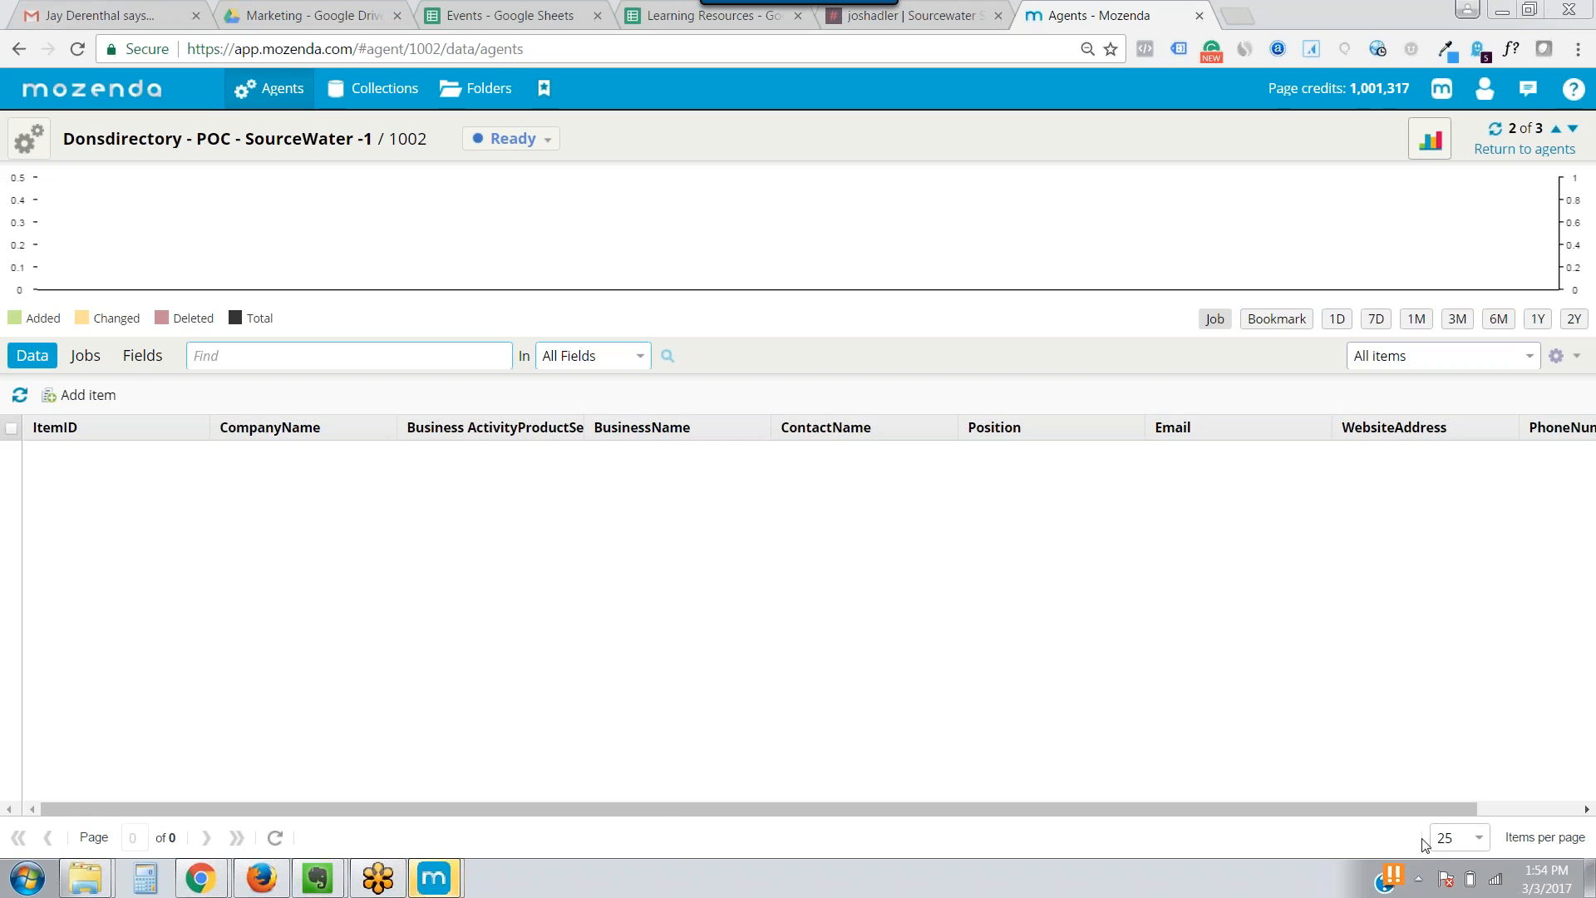
{"action": "mouse_move", "coordinate": [453, 873]}
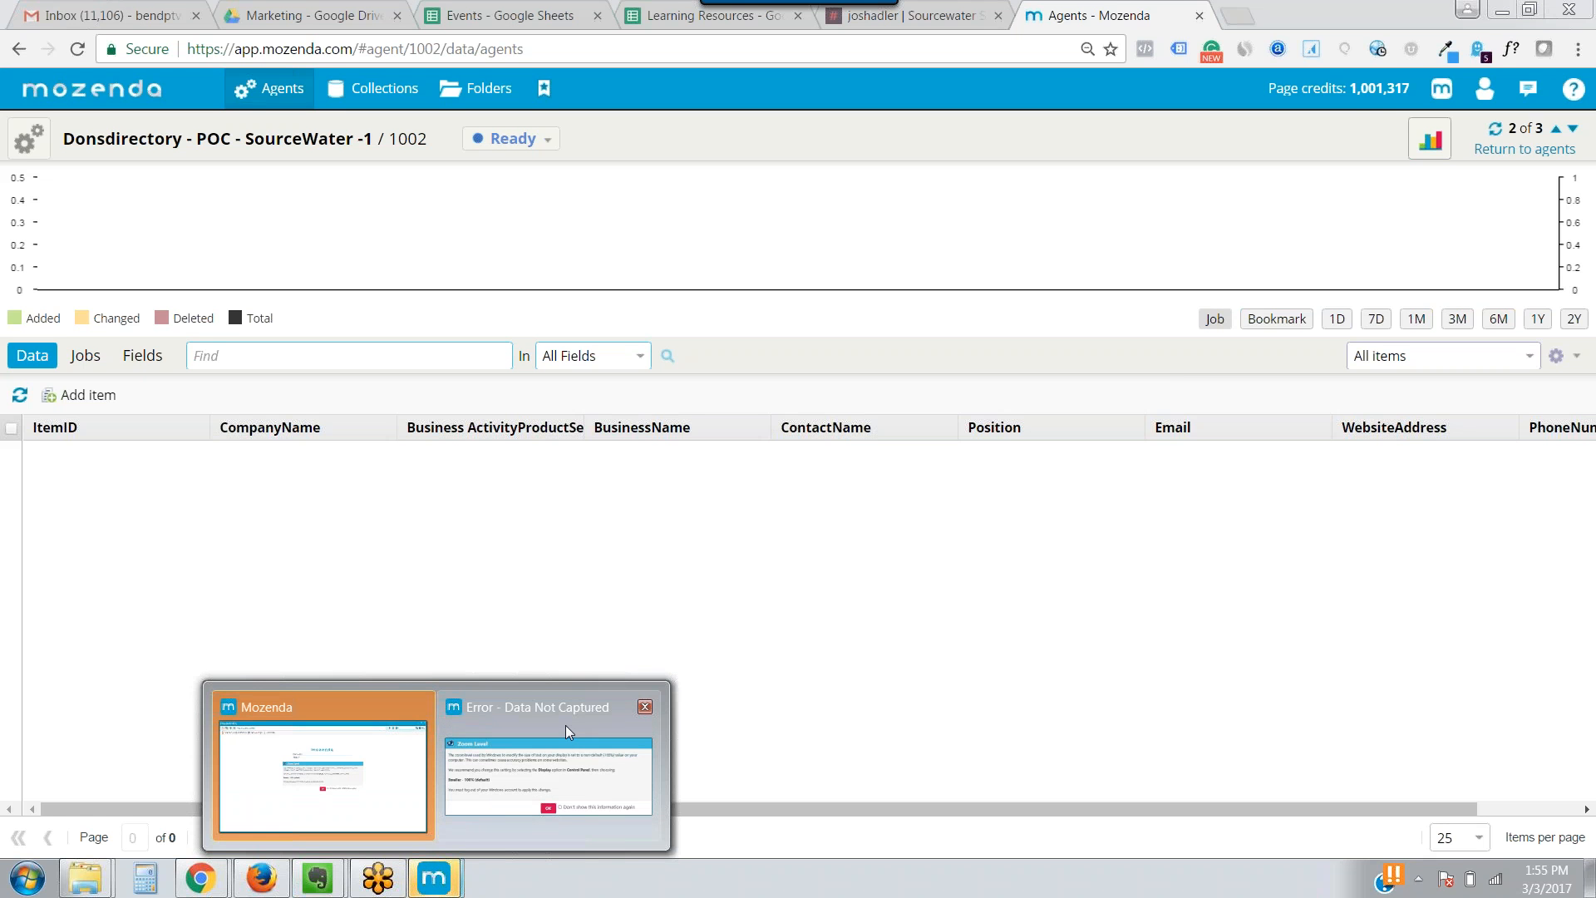
{"action": "left_click", "coordinate": [651, 706]}
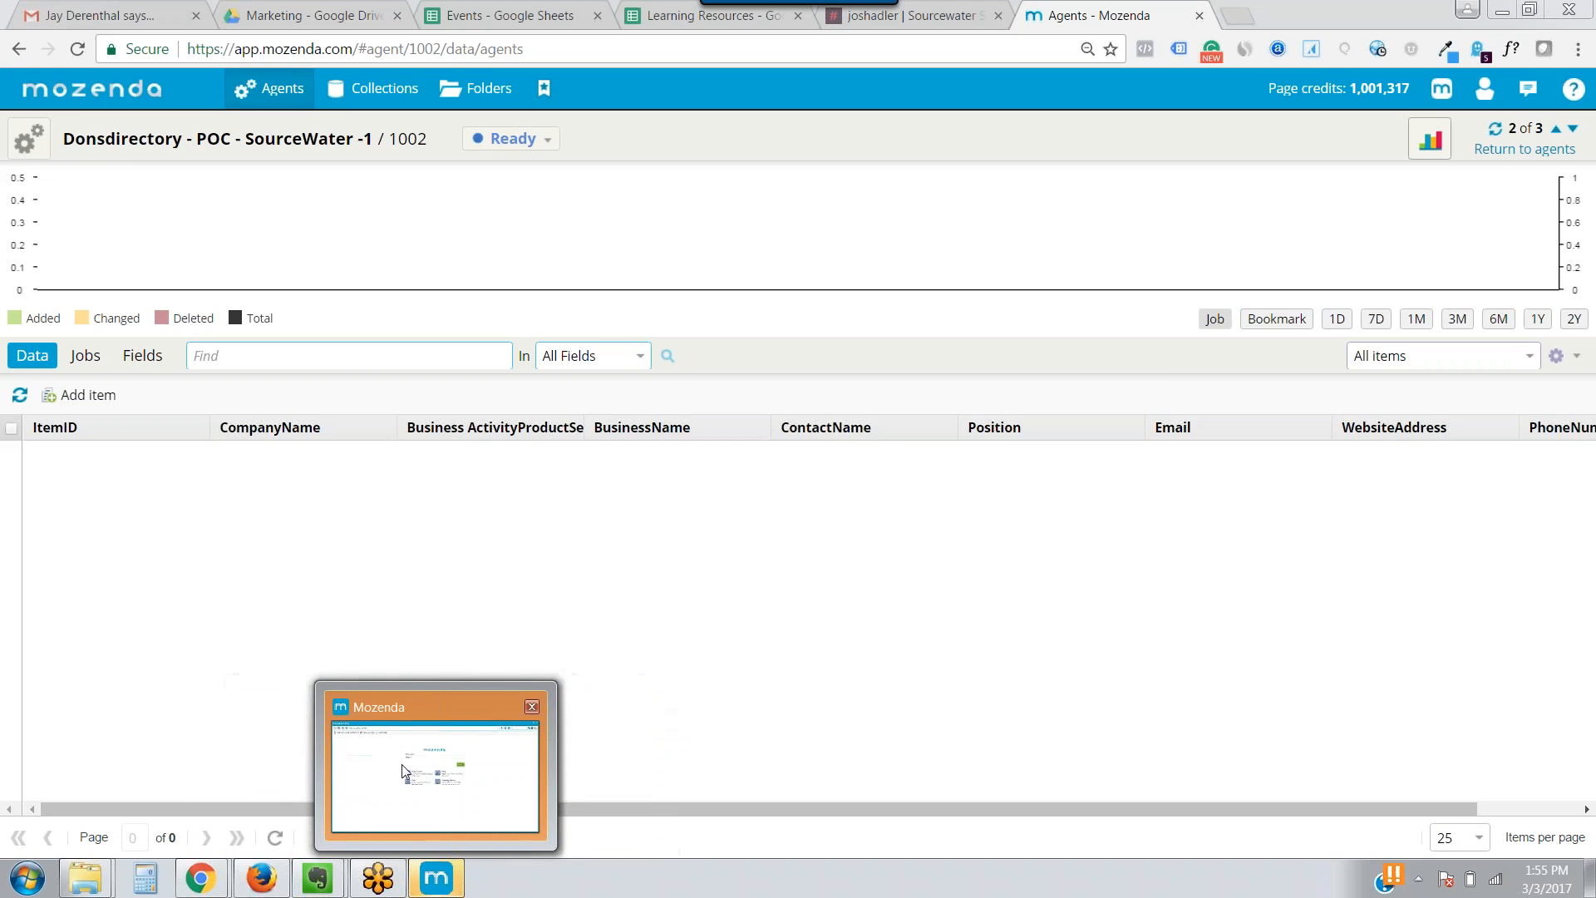
{"action": "left_click", "coordinate": [401, 765]}
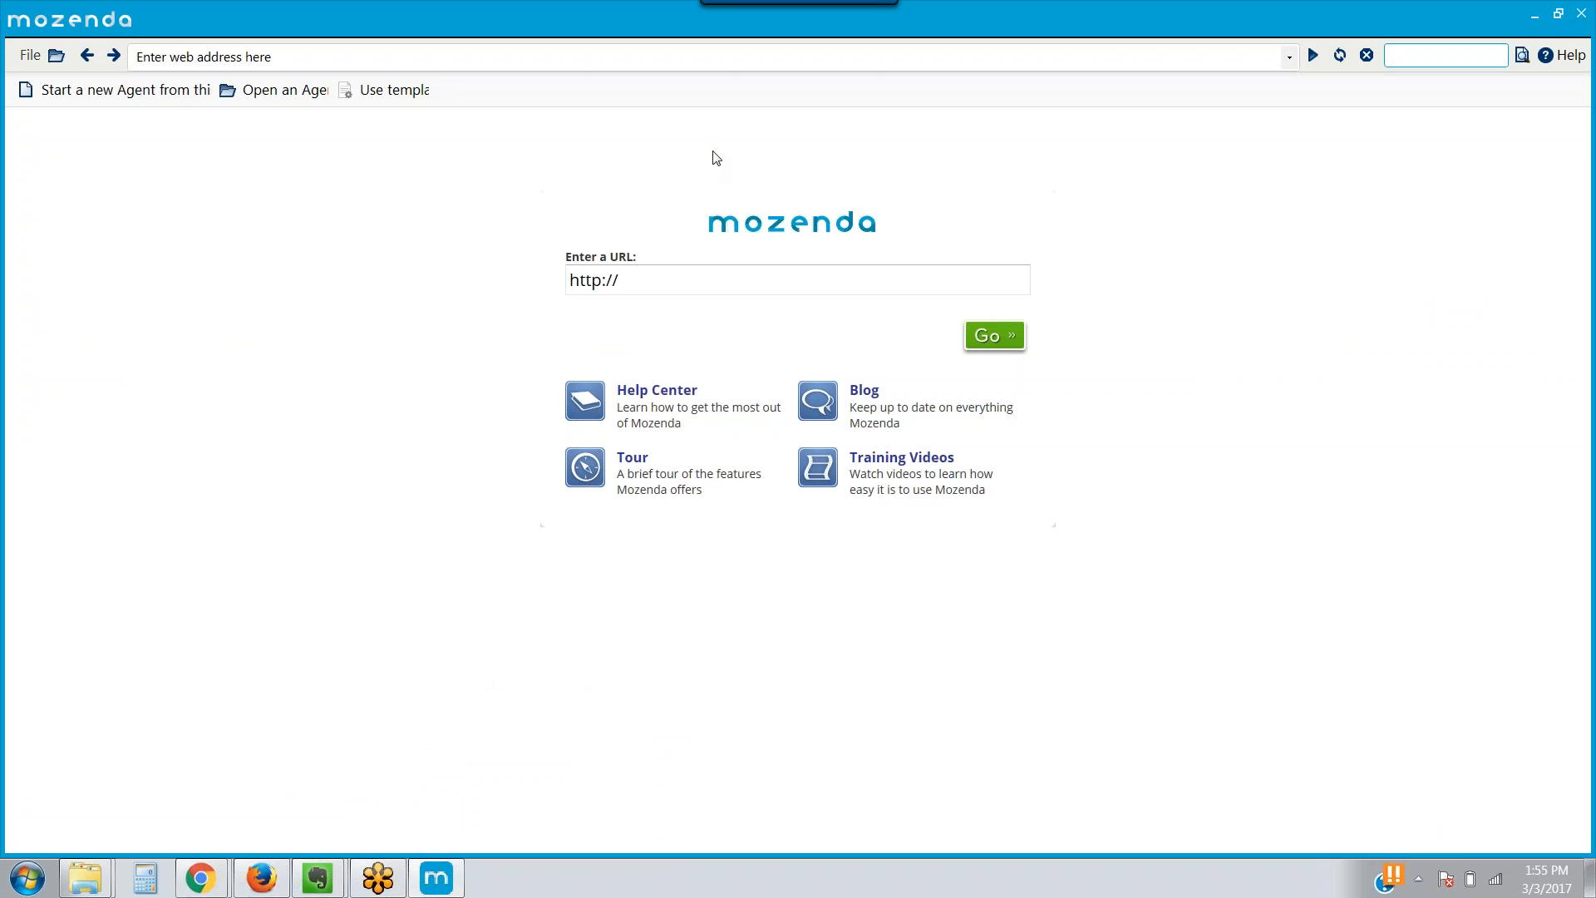
Load donsdirectory.com in the Agent Builder's start page.
{"action": "left_click", "coordinate": [693, 284]}
{"action": "type", "text": "donsdirectory.com"}
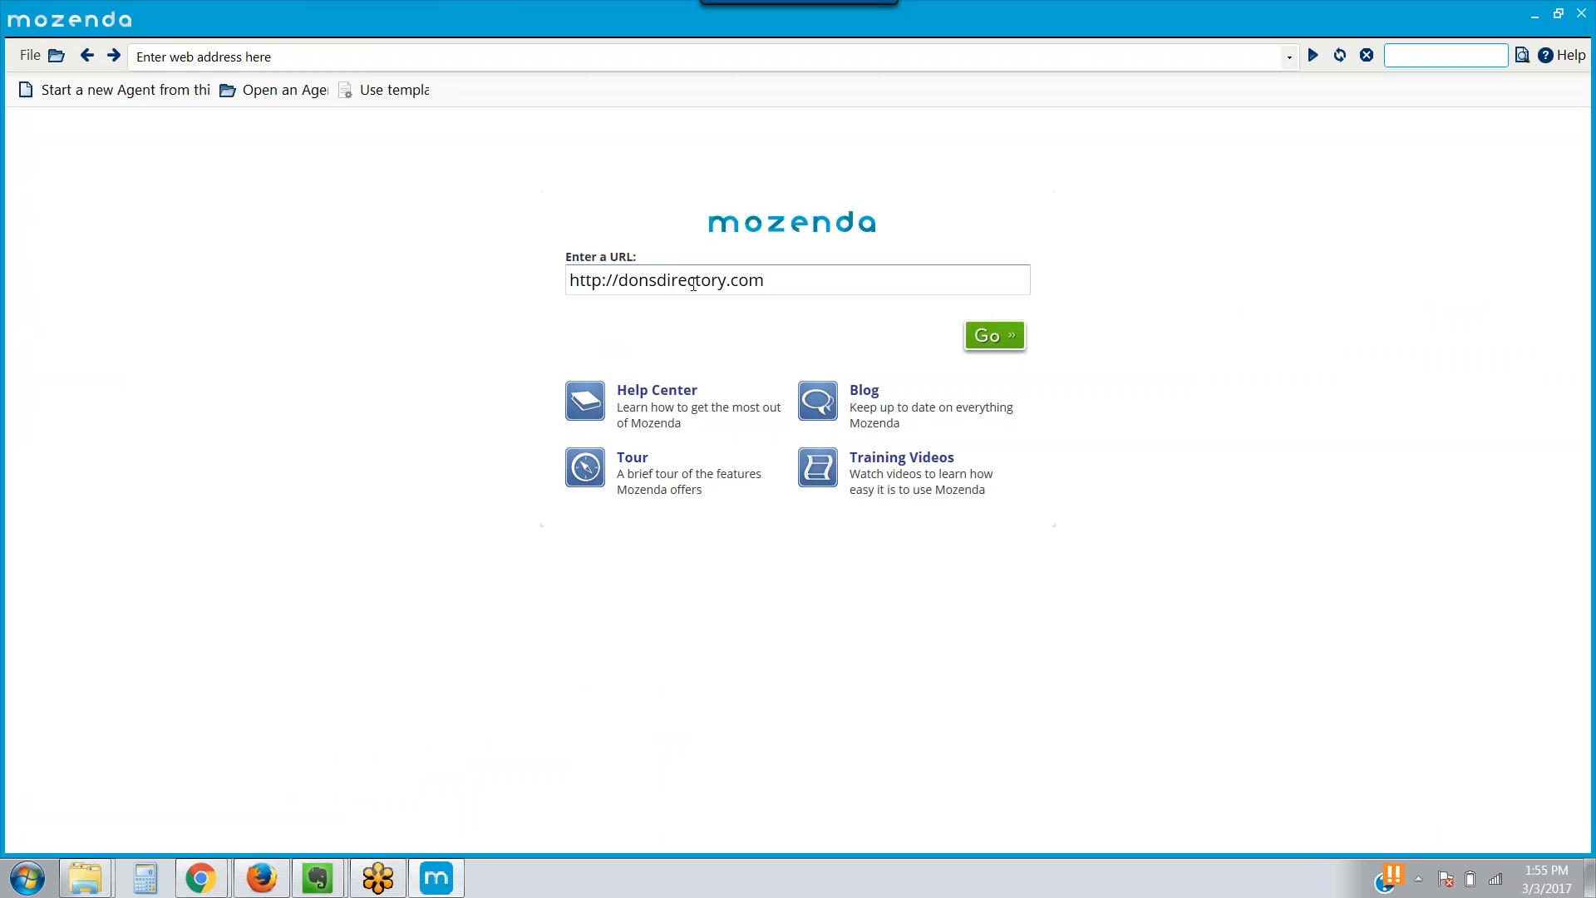
{"action": "key", "text": "Return"}
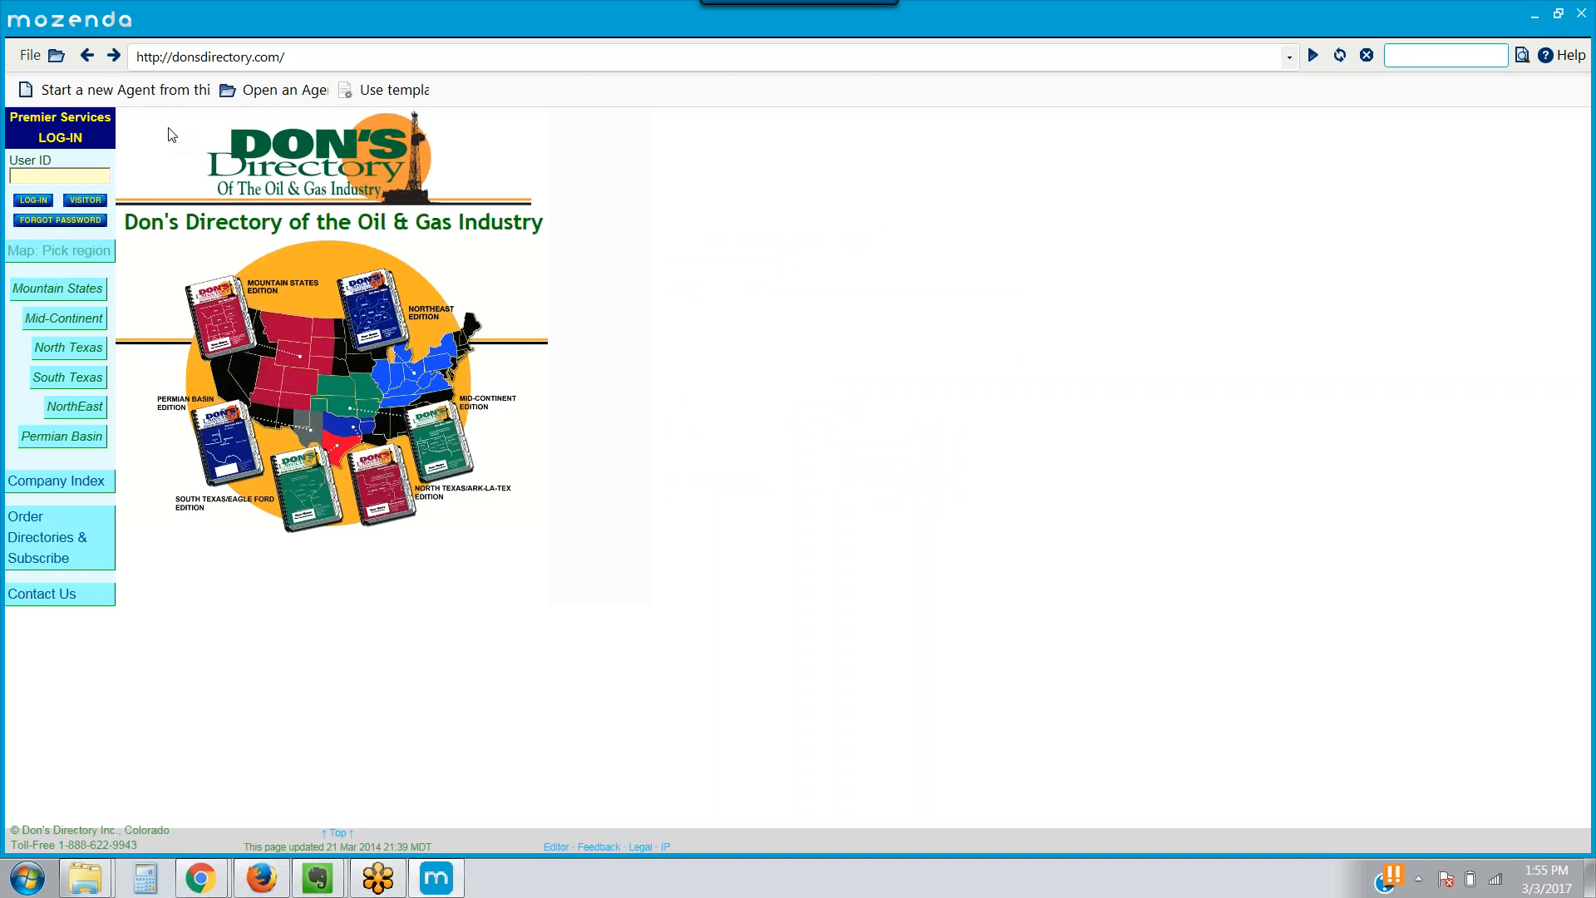
Start a new agent from this page and begin a Set User Input action on the User ID field.
{"action": "left_click", "coordinate": [126, 92]}
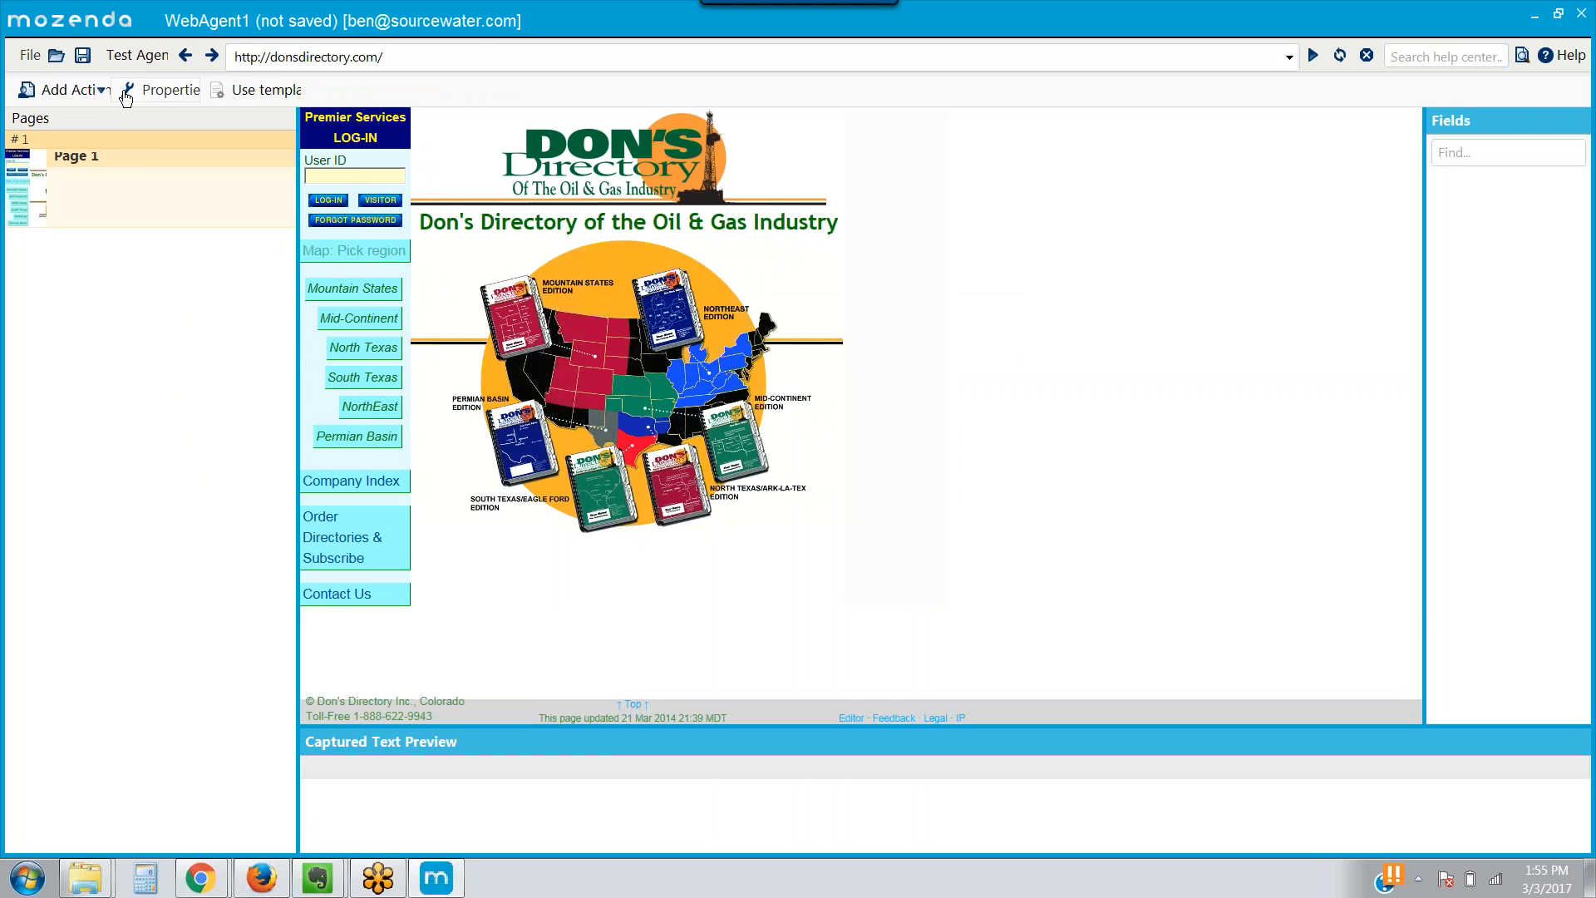
{"action": "left_click", "coordinate": [325, 171]}
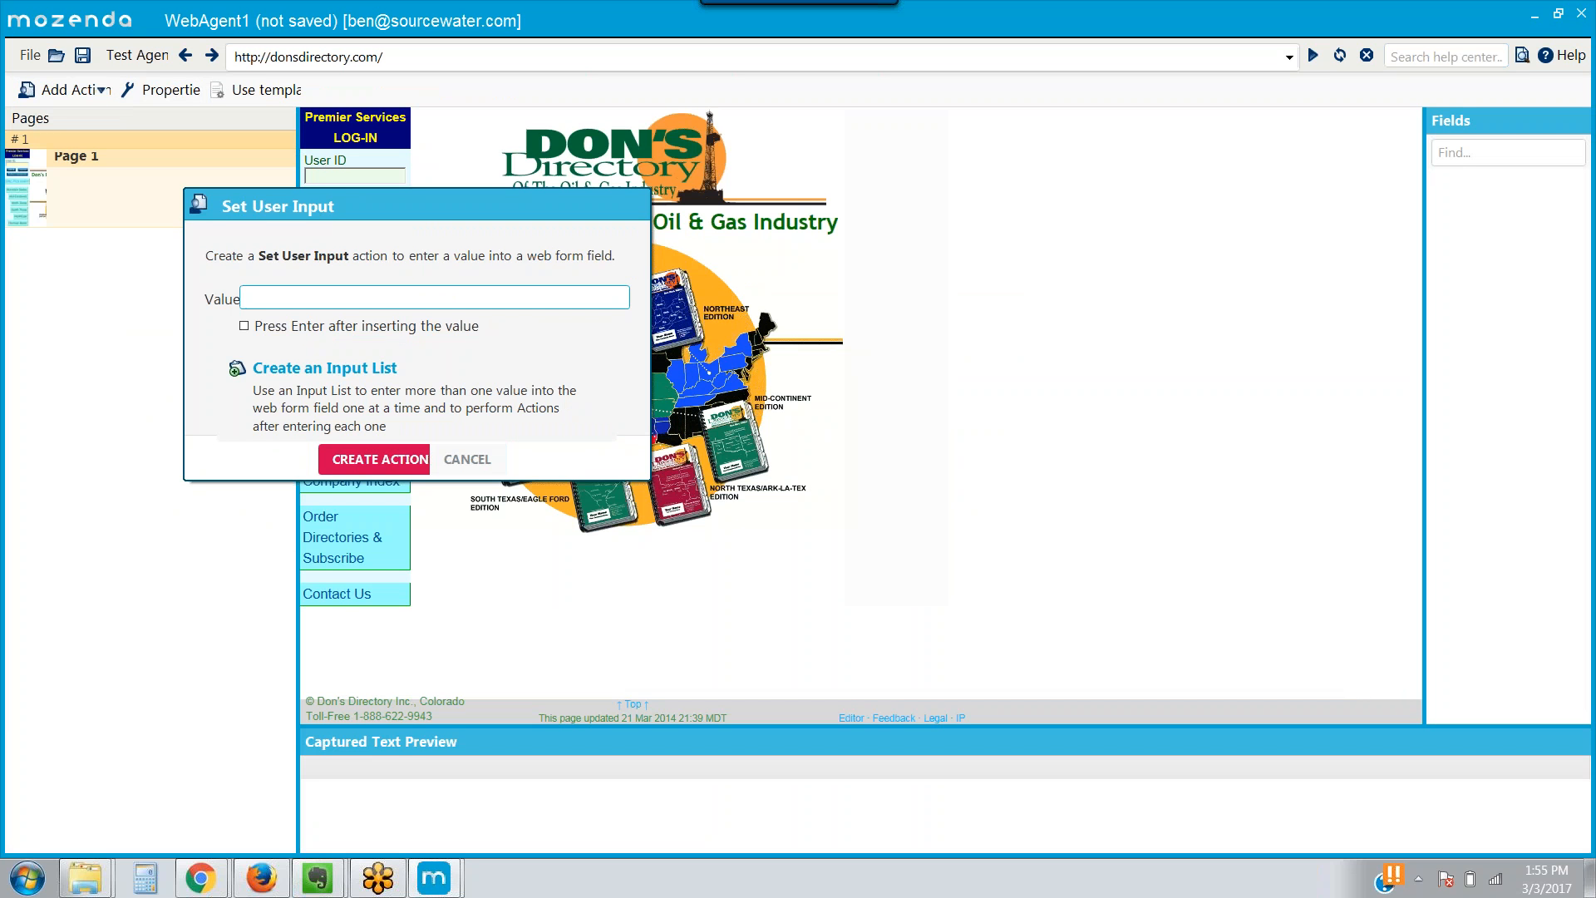
{"action": "type", "text": "8"}
{"action": "key", "text": "BackSpace"}
Switch to Google Drive in the browser and open the Pass spreadsheet inside the Pass folder.
{"action": "mouse_move", "coordinate": [208, 872]}
{"action": "left_click", "coordinate": [133, 744]}
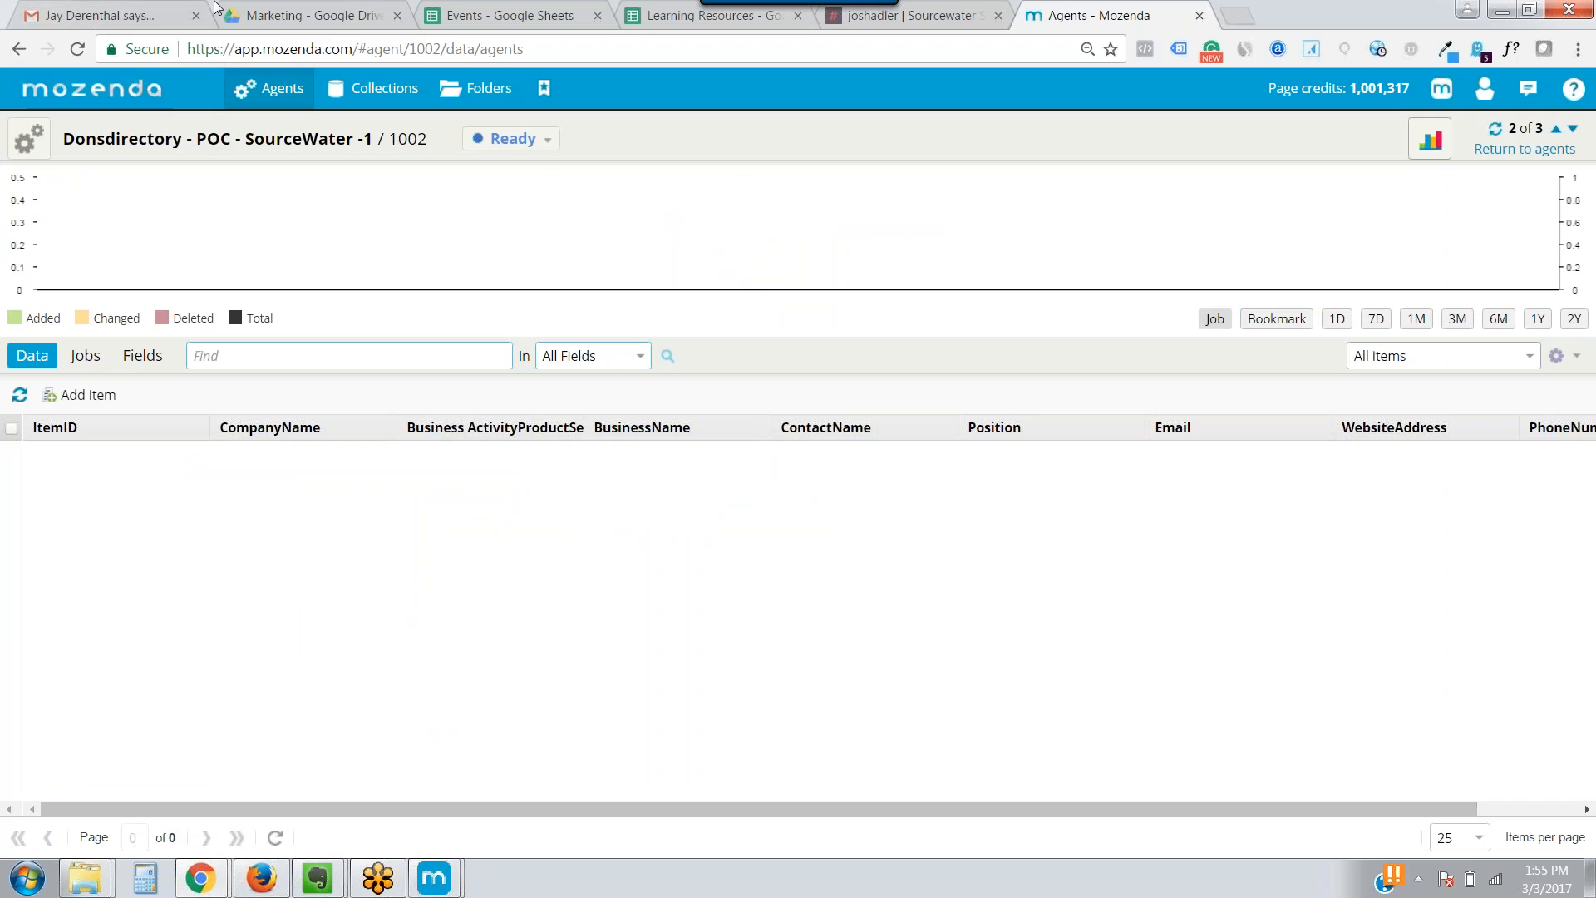
{"action": "left_click", "coordinate": [249, 14]}
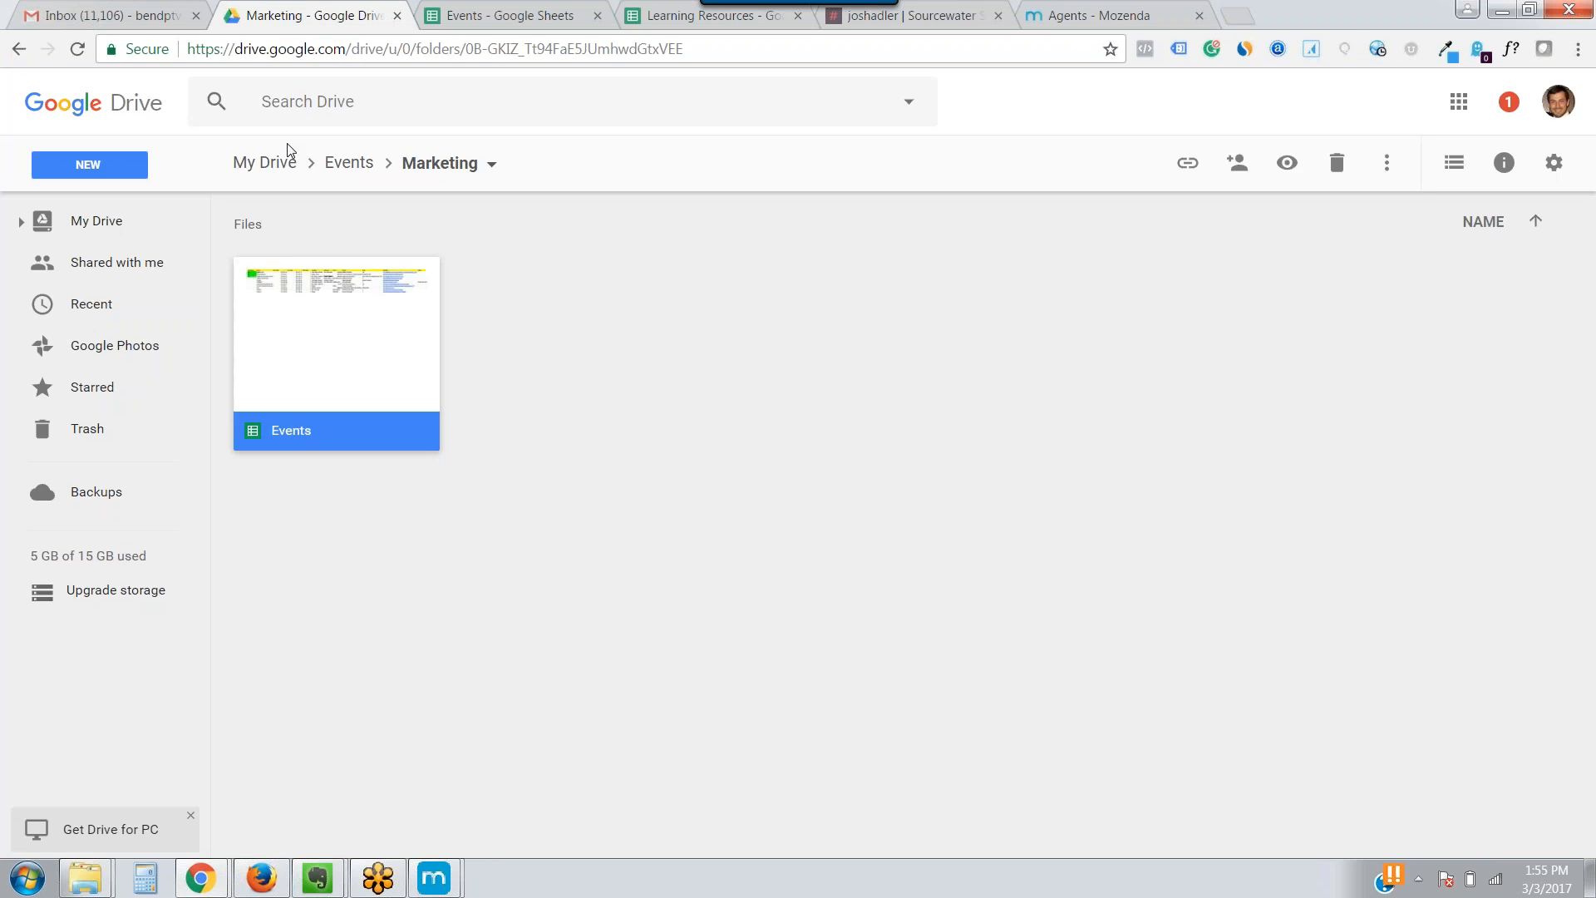
{"action": "left_click", "coordinate": [278, 165]}
{"action": "double_click", "coordinate": [489, 329]}
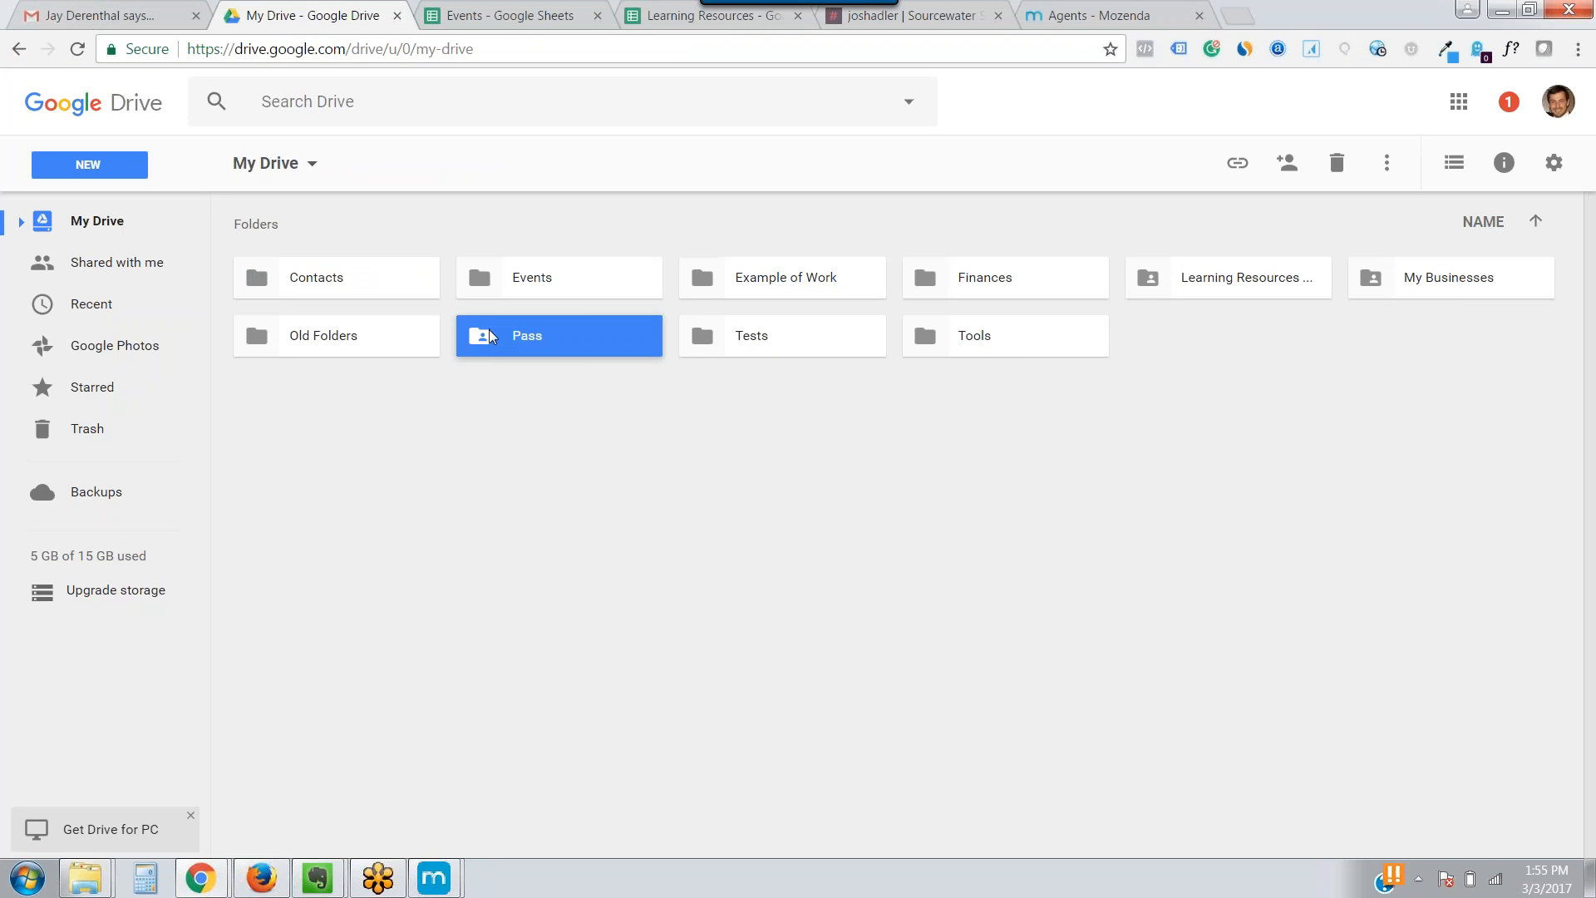
{"action": "left_click", "coordinate": [391, 335]}
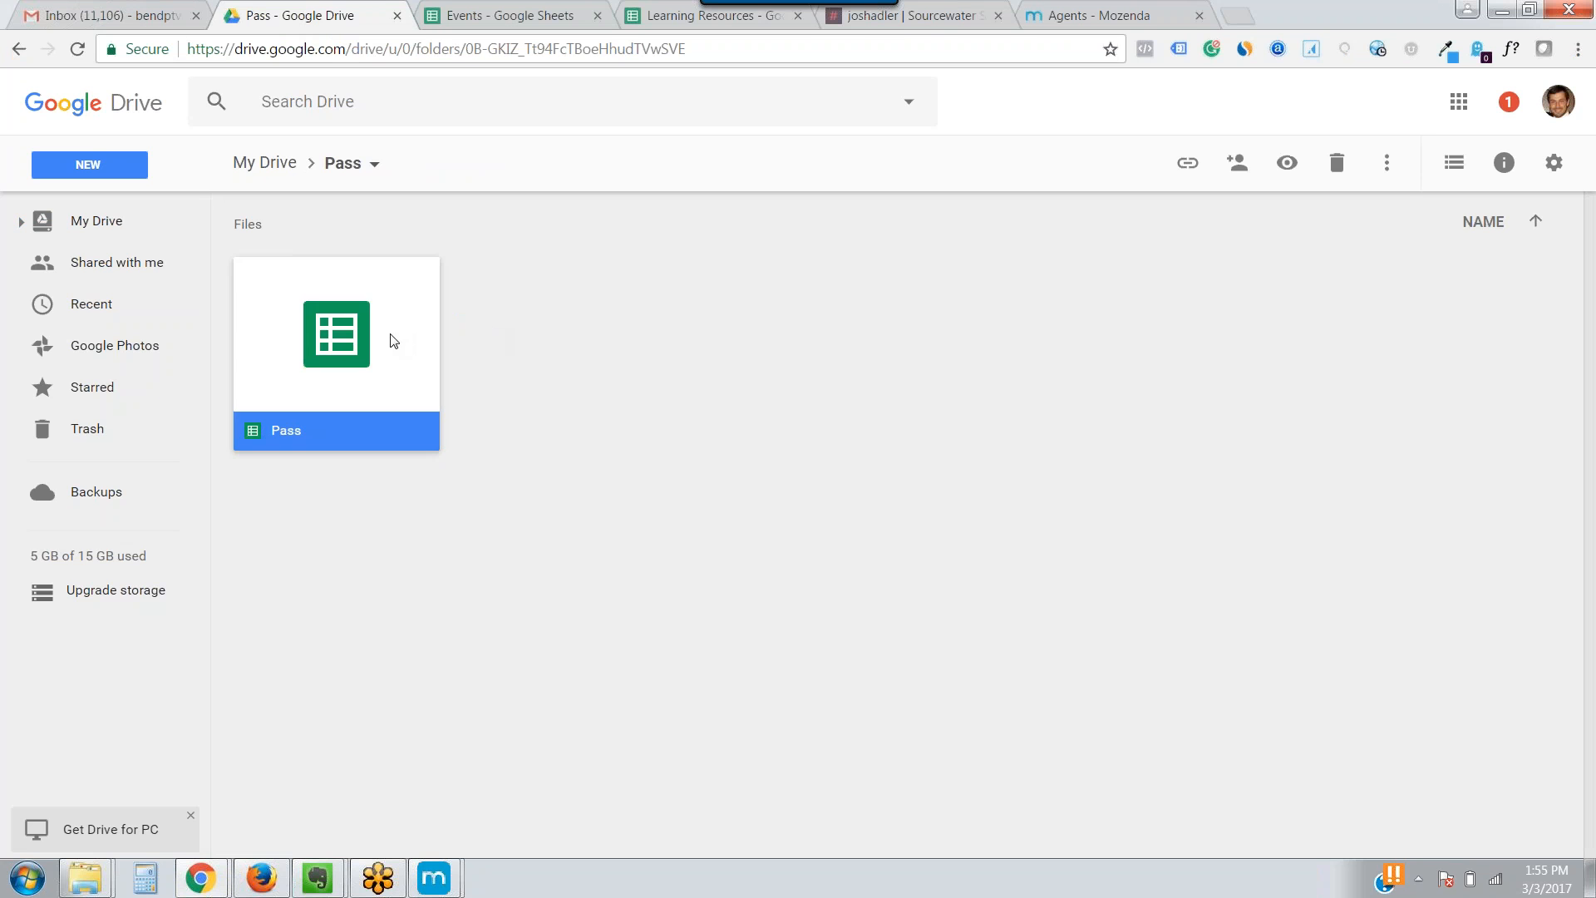
{"action": "double_click", "coordinate": [393, 340]}
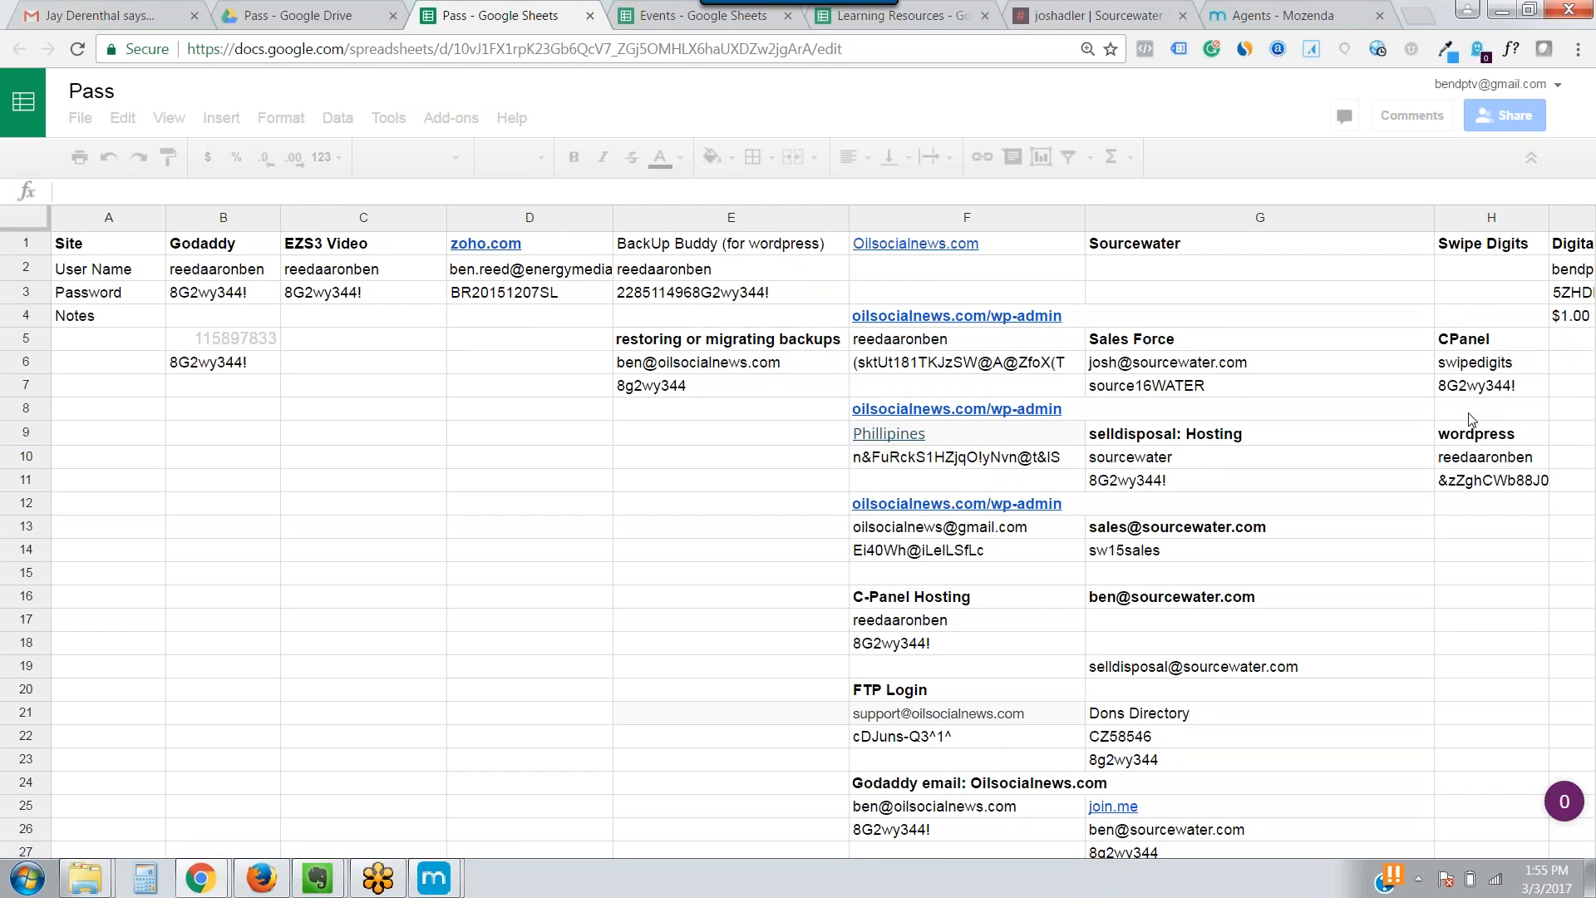
Copy the Dons Directory user ID from the Sourcewater column of the spreadsheet.
{"action": "scroll", "coordinate": [1470, 420], "scroll_direction": "down", "scroll_amount": 10}
{"action": "scroll", "coordinate": [1469, 420], "scroll_direction": "down", "scroll_amount": 8}
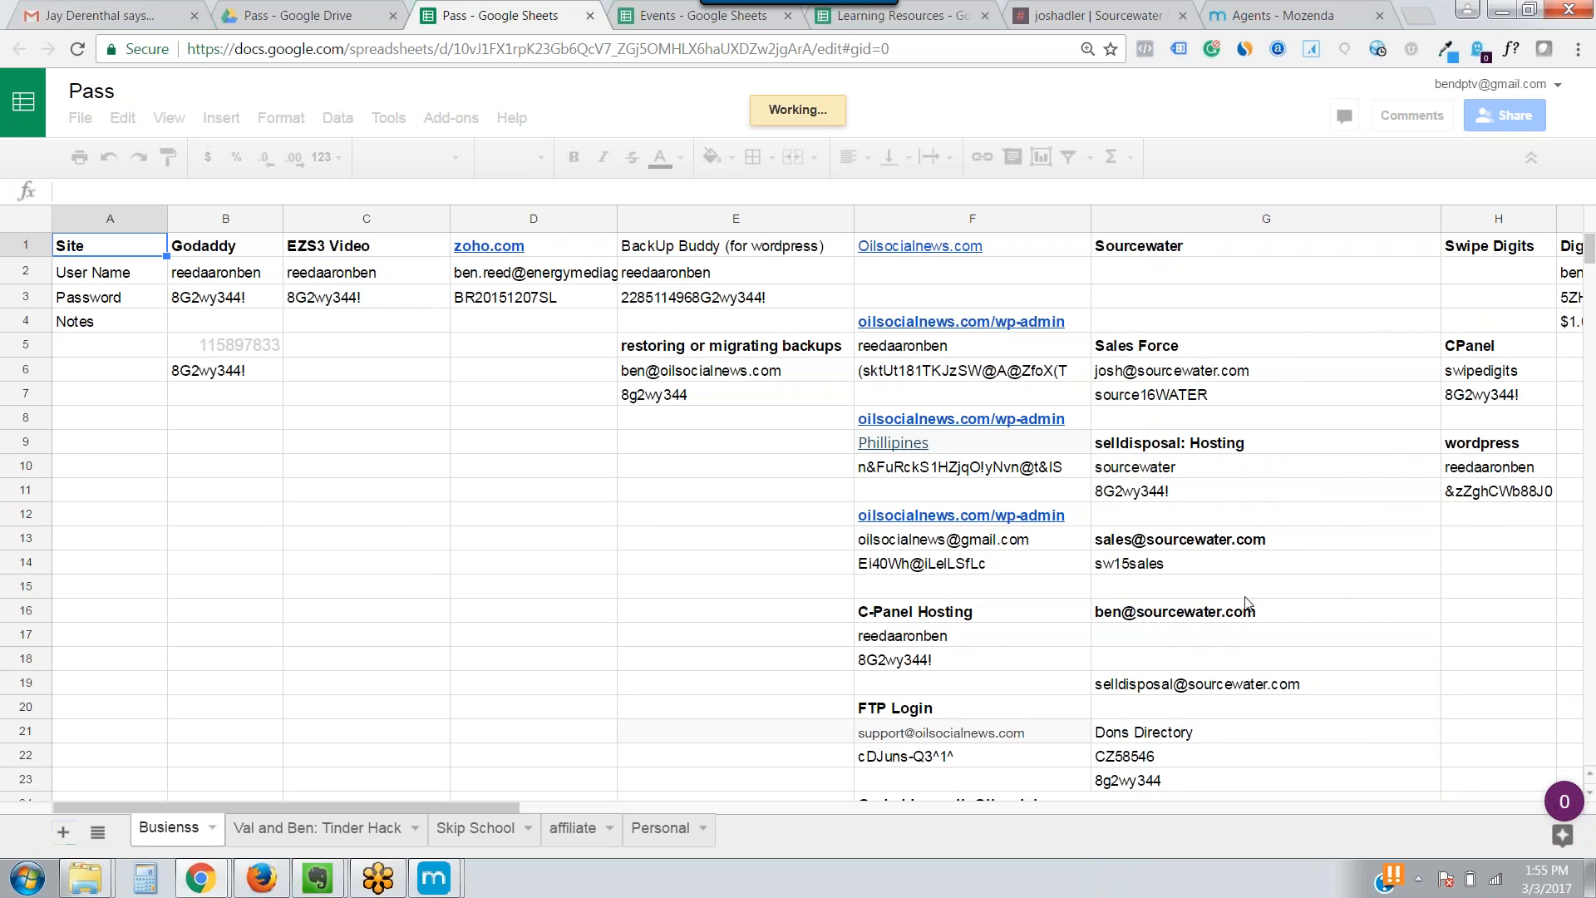
{"action": "left_click", "coordinate": [1148, 763]}
{"action": "right_click", "coordinate": [1149, 760]}
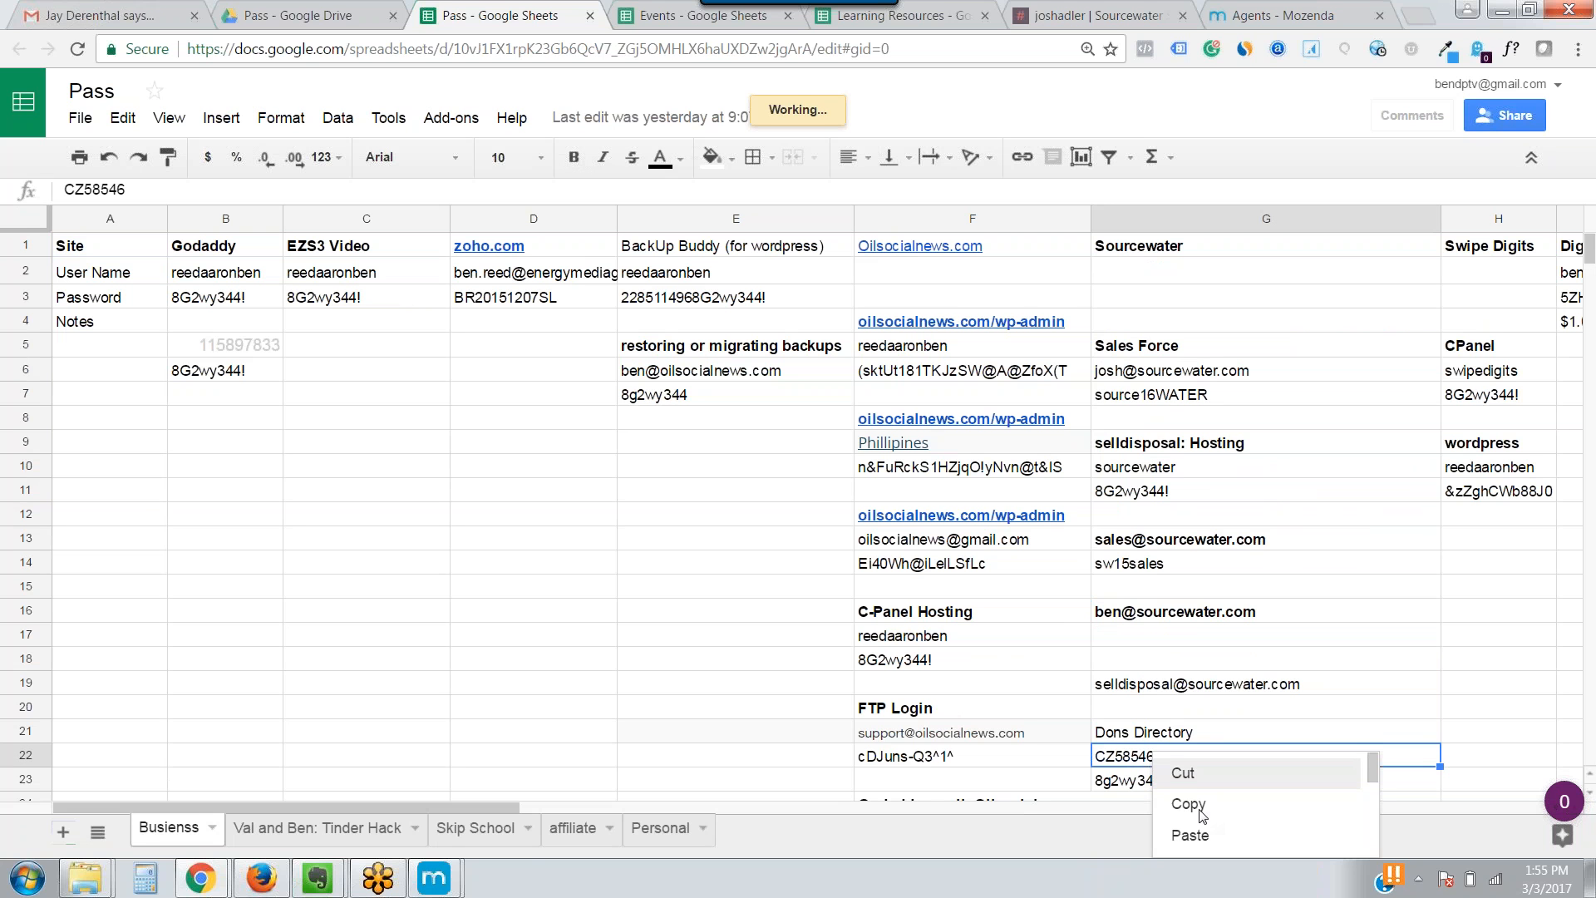
{"action": "left_click", "coordinate": [1202, 813]}
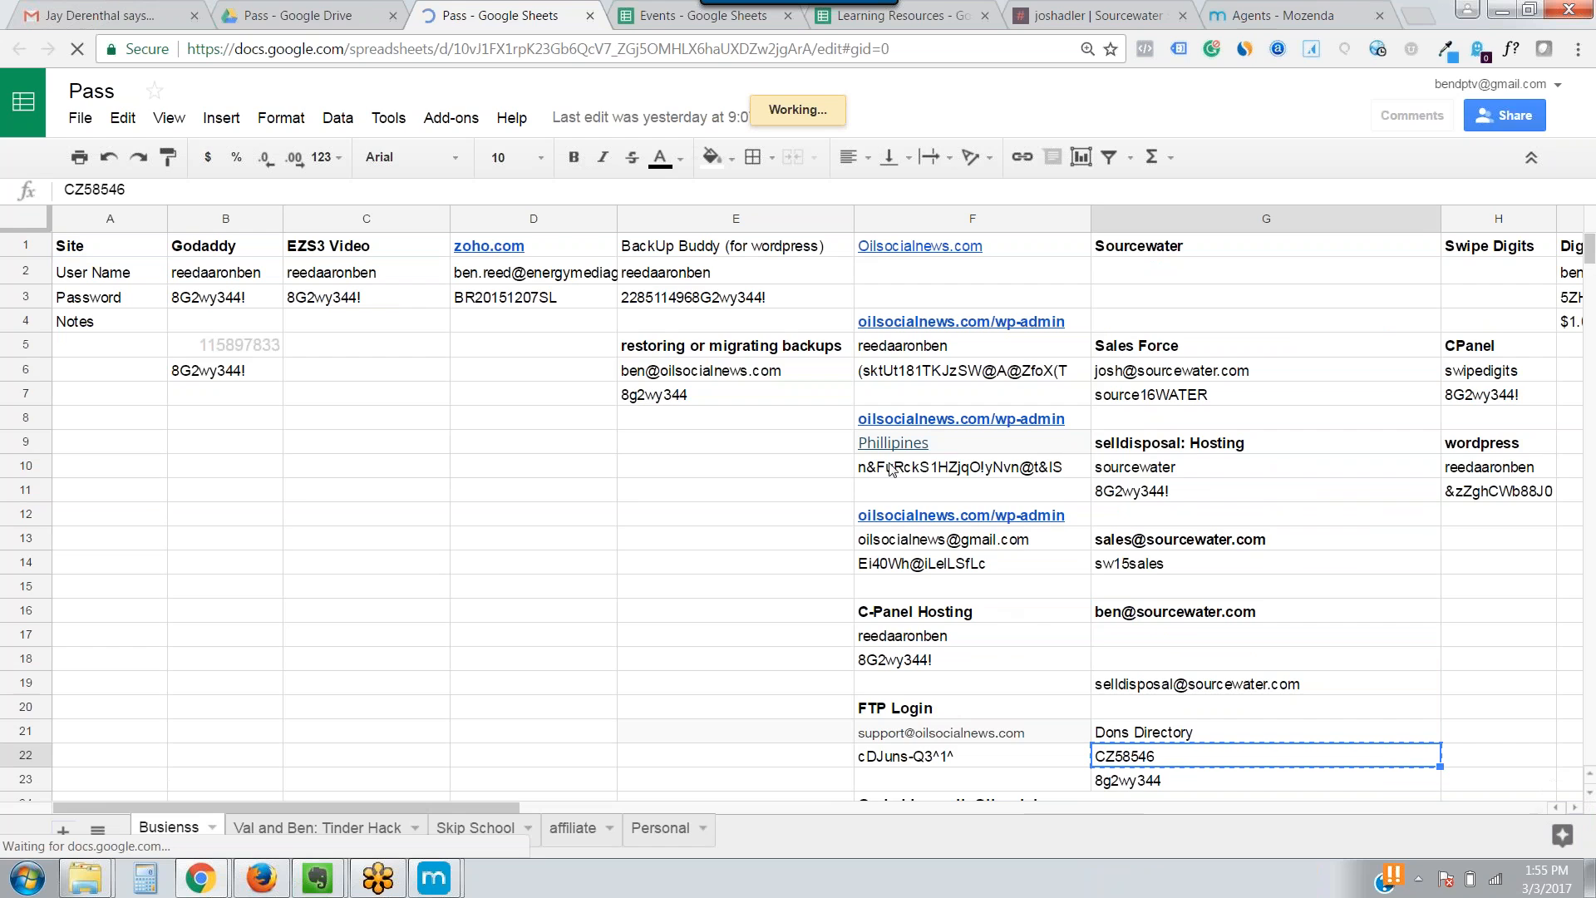
Paste the copied user ID into the Set User Input value, enable pressing Enter after inserting it, and create the action.
{"action": "left_click", "coordinate": [337, 13]}
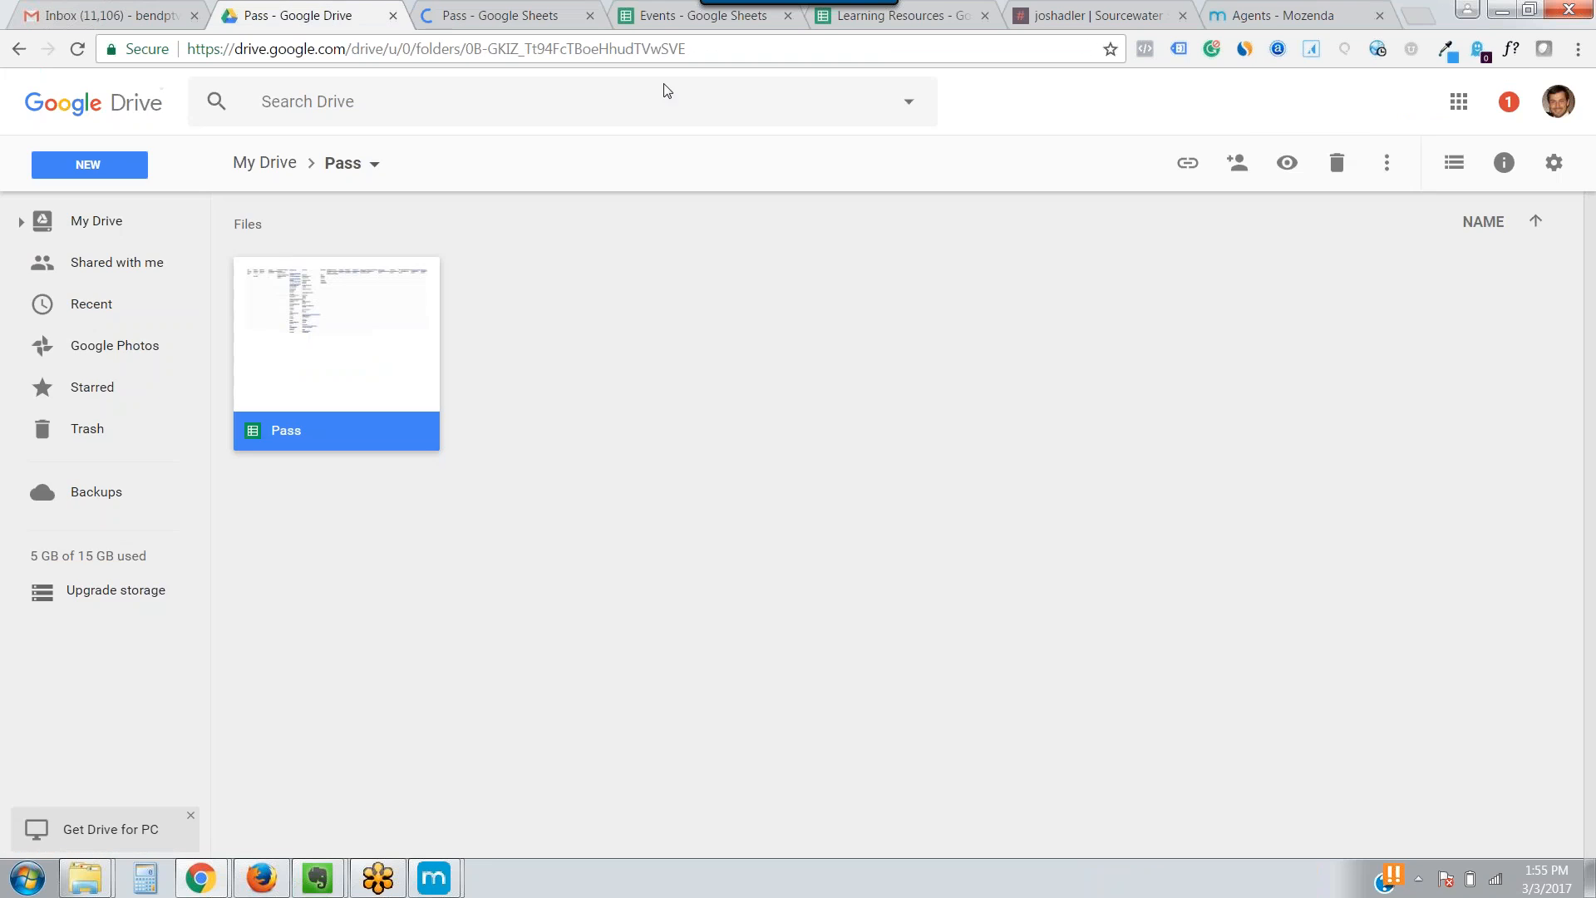
{"action": "left_click", "coordinate": [1246, 18]}
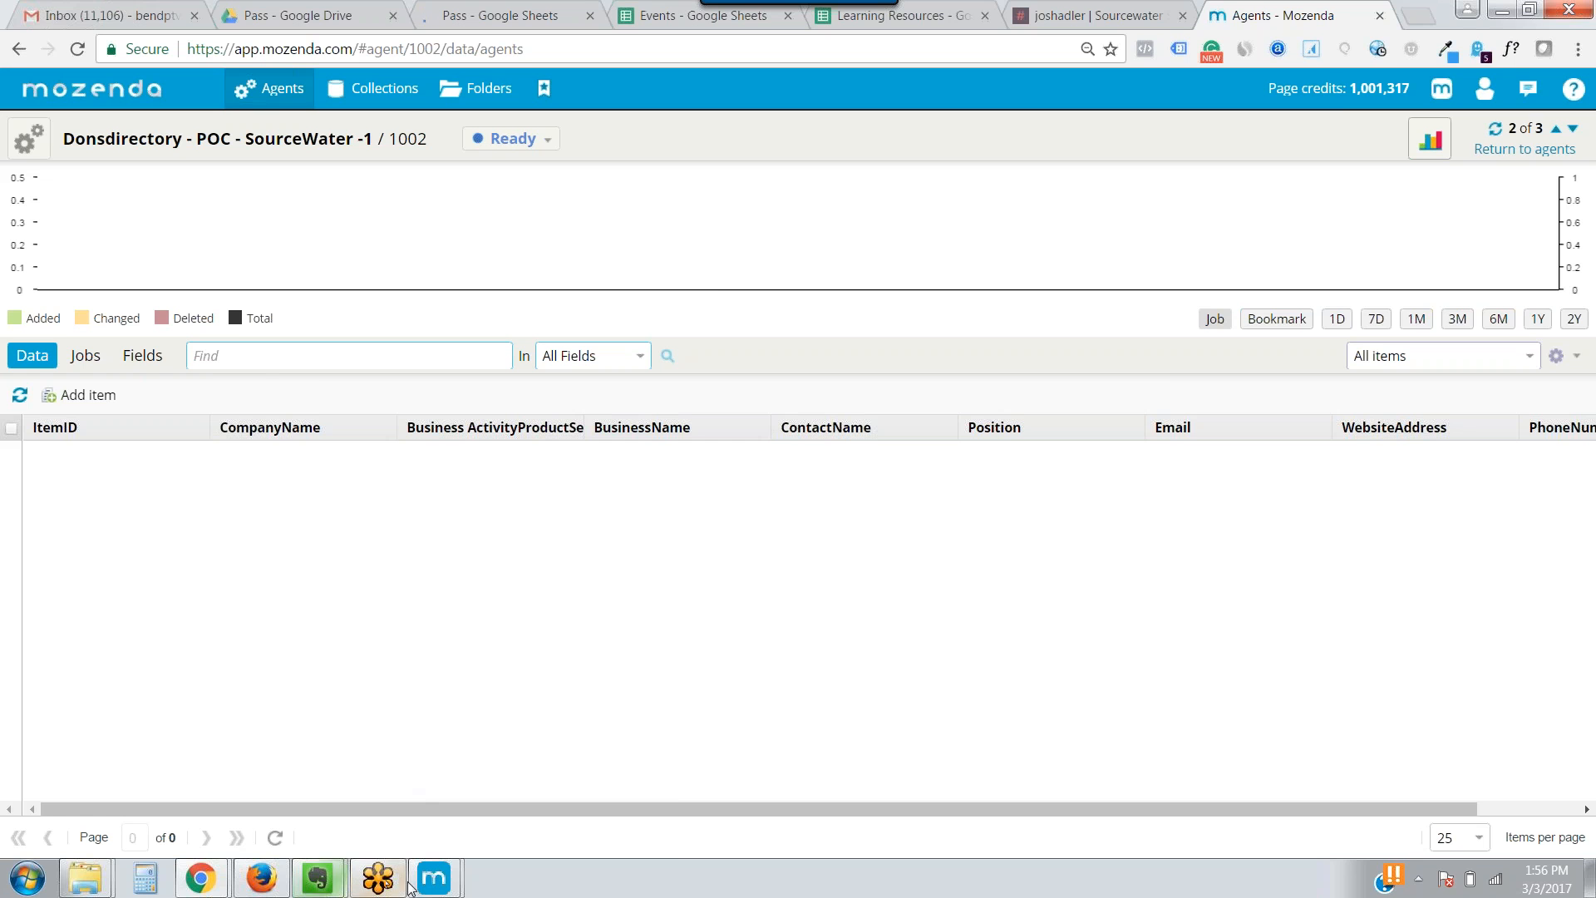
{"action": "mouse_move", "coordinate": [420, 887]}
{"action": "left_click", "coordinate": [391, 785]}
{"action": "key", "text": "ctrl+v"}
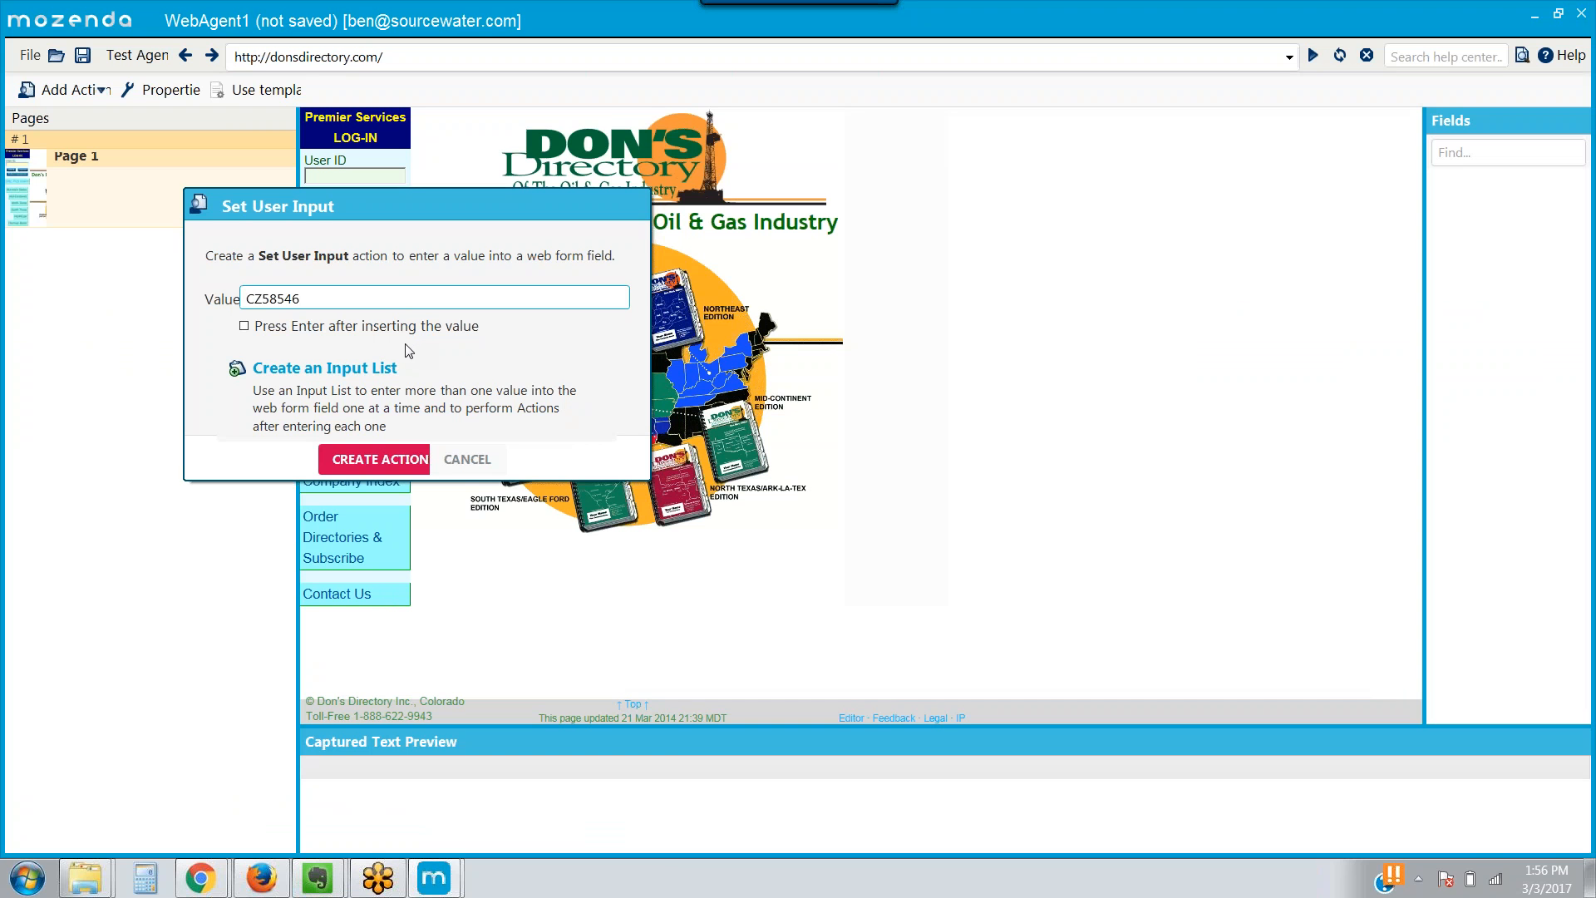
{"action": "left_click", "coordinate": [245, 326]}
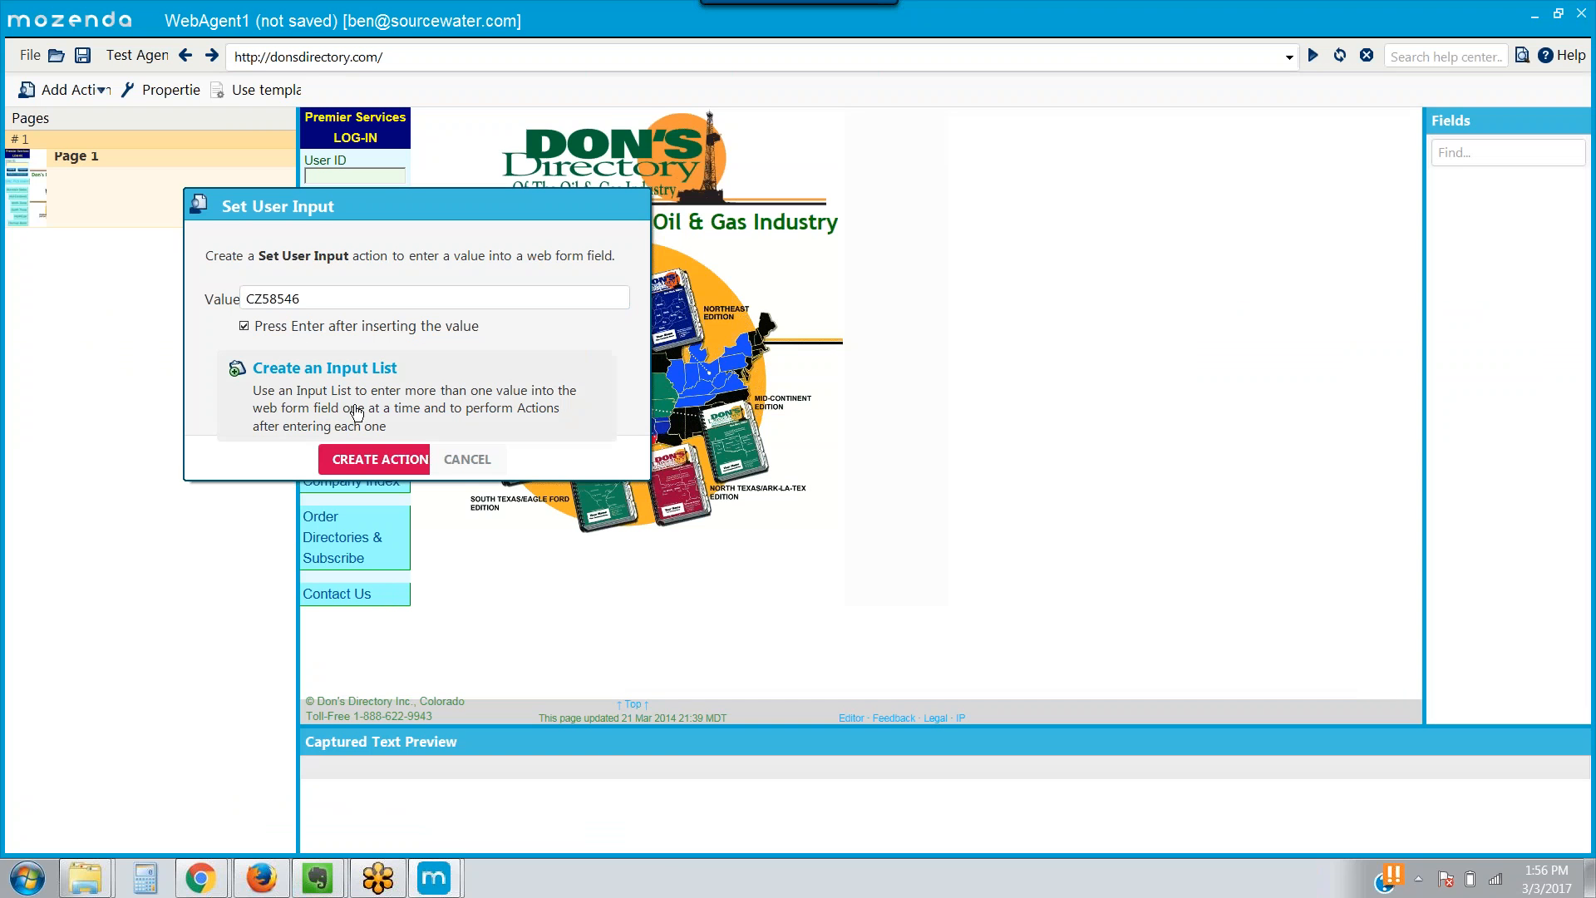
{"action": "left_click", "coordinate": [325, 300]}
{"action": "left_click", "coordinate": [357, 459]}
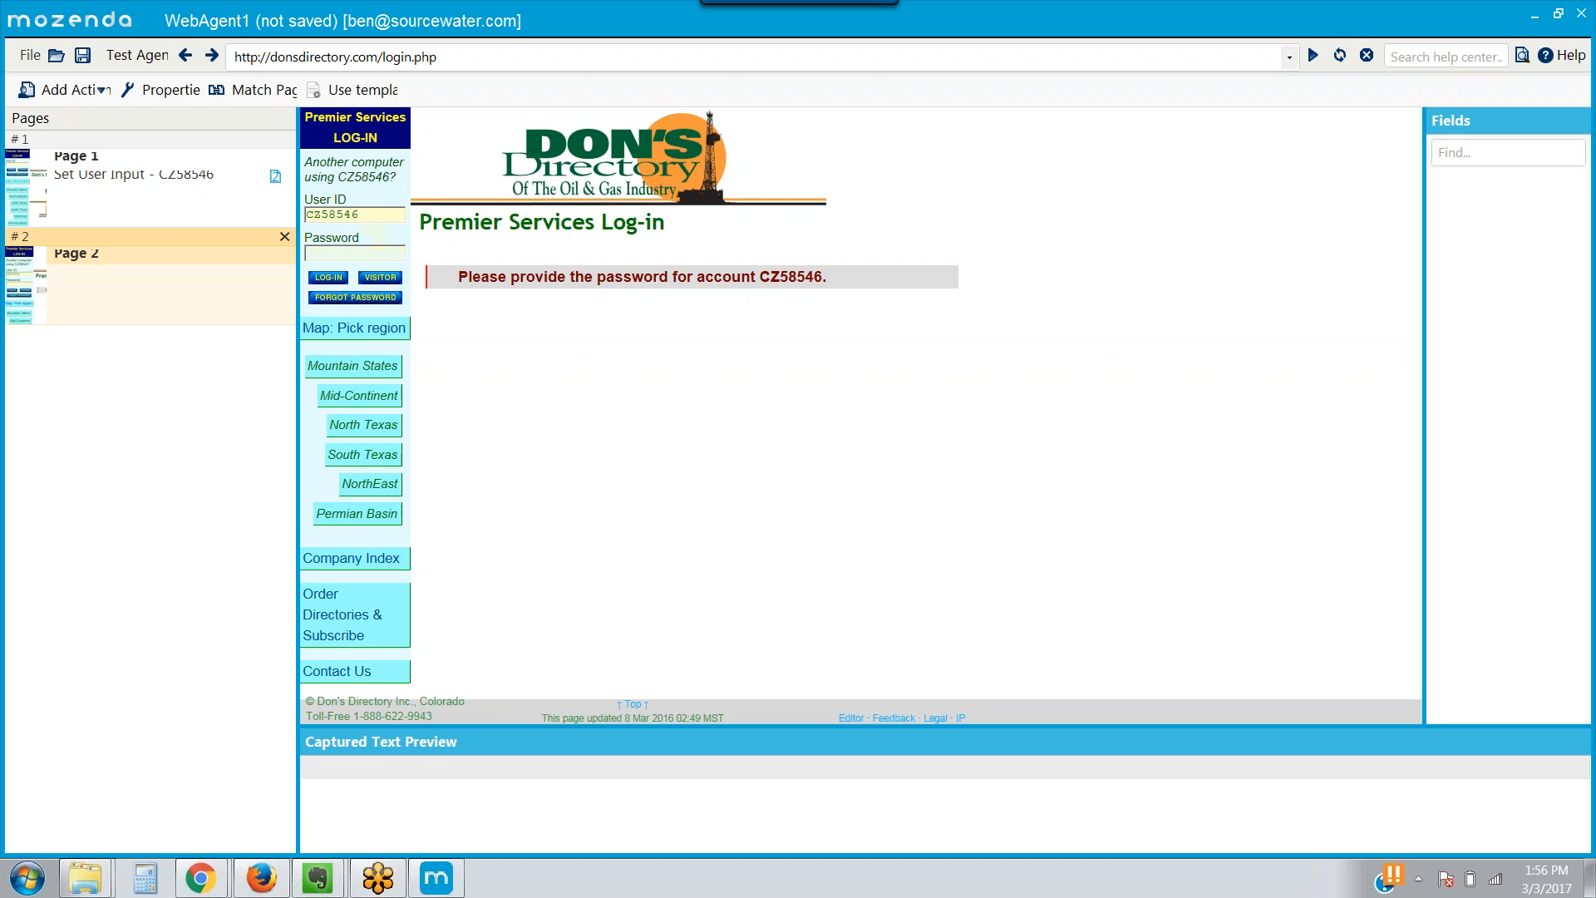
Open the User ID action's properties, set its element event wait to 30 milliseconds with each character set individually, and save.
{"action": "left_click", "coordinate": [131, 216]}
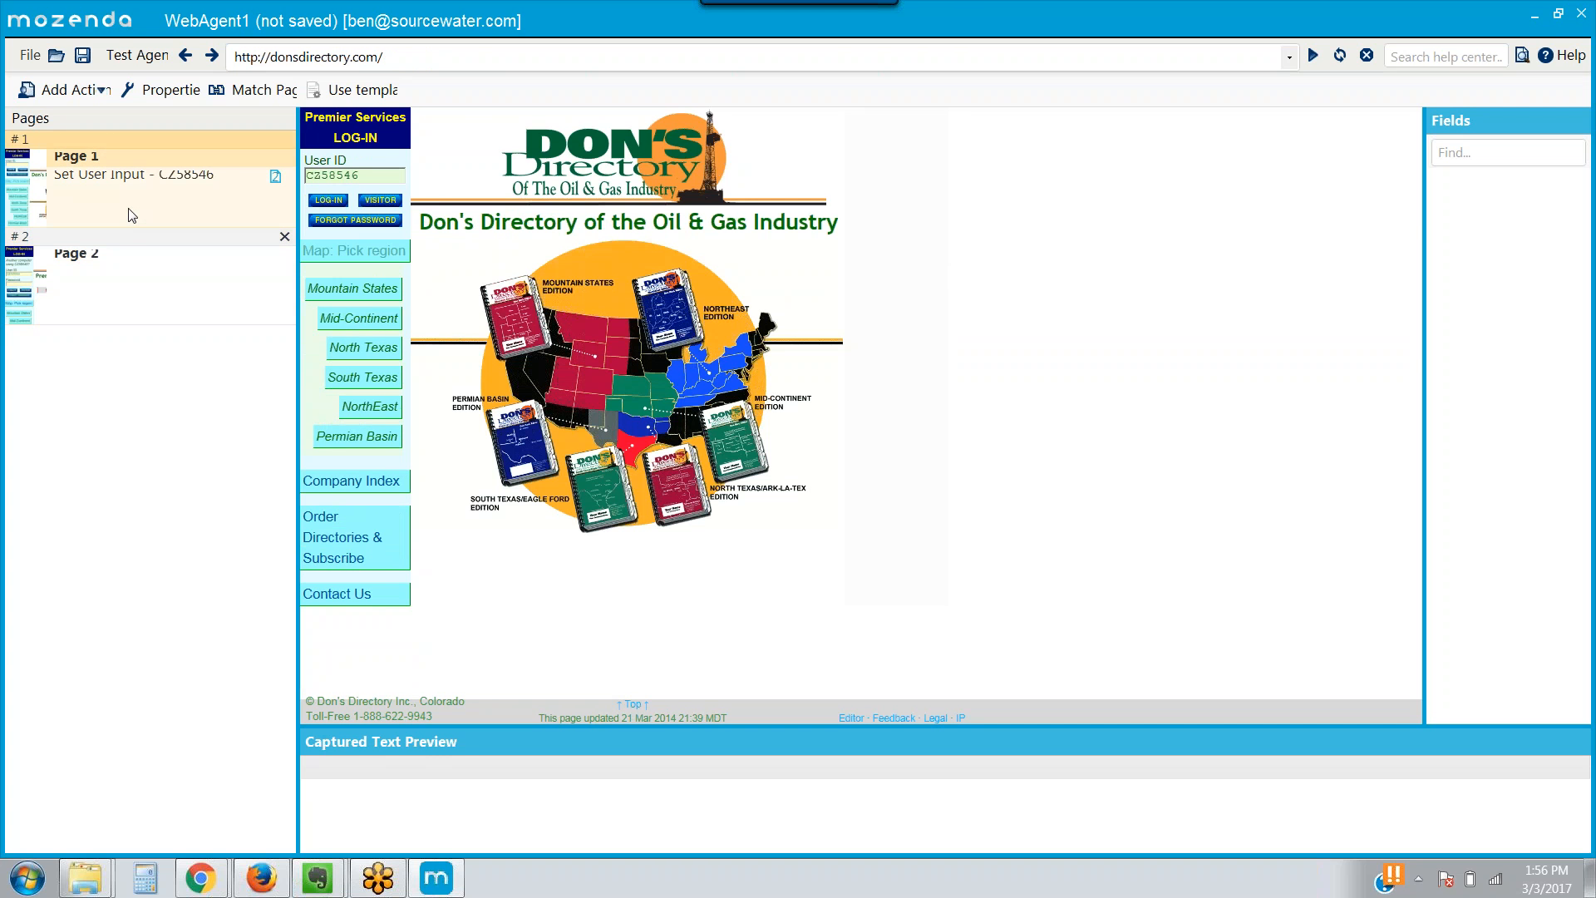
{"action": "right_click", "coordinate": [130, 215]}
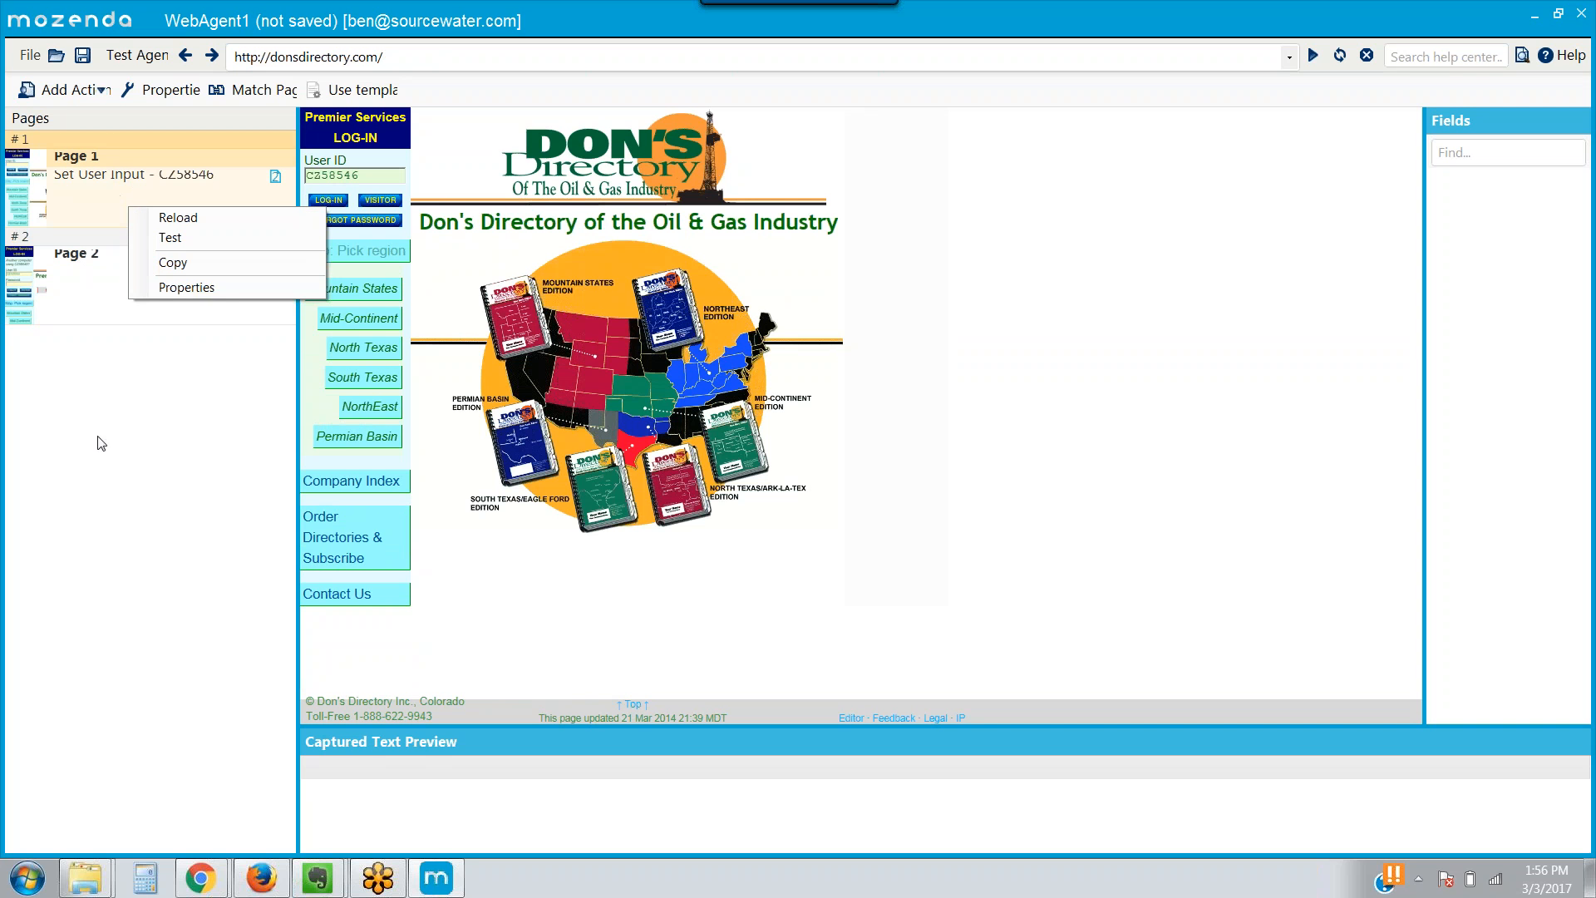
{"action": "left_click", "coordinate": [135, 285]}
{"action": "right_click", "coordinate": [134, 181]}
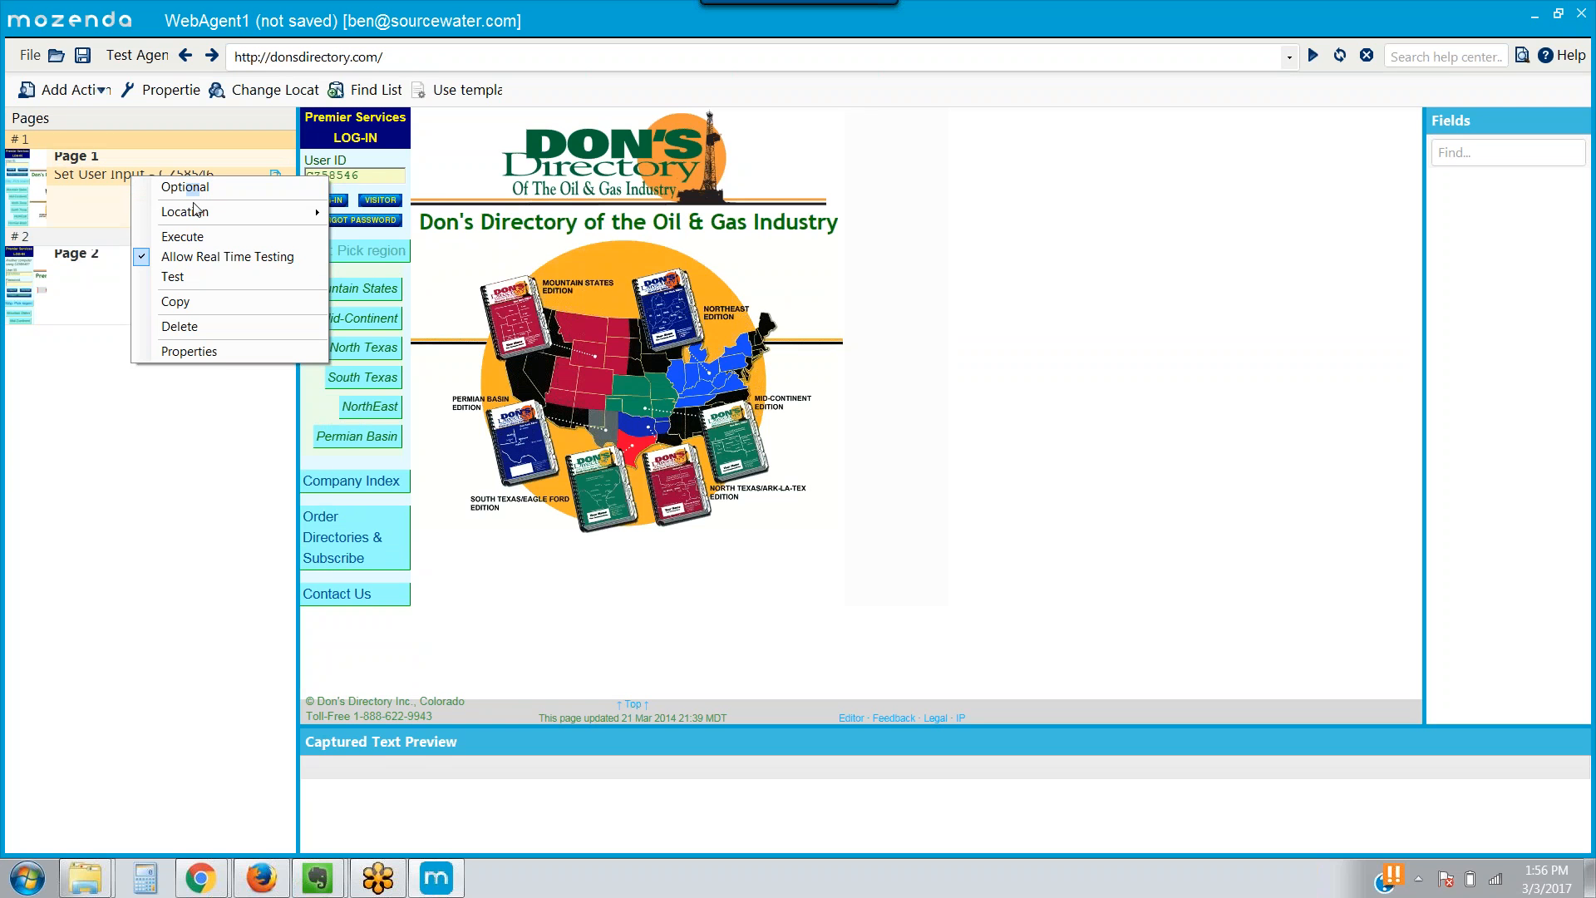
{"action": "mouse_move", "coordinate": [207, 214]}
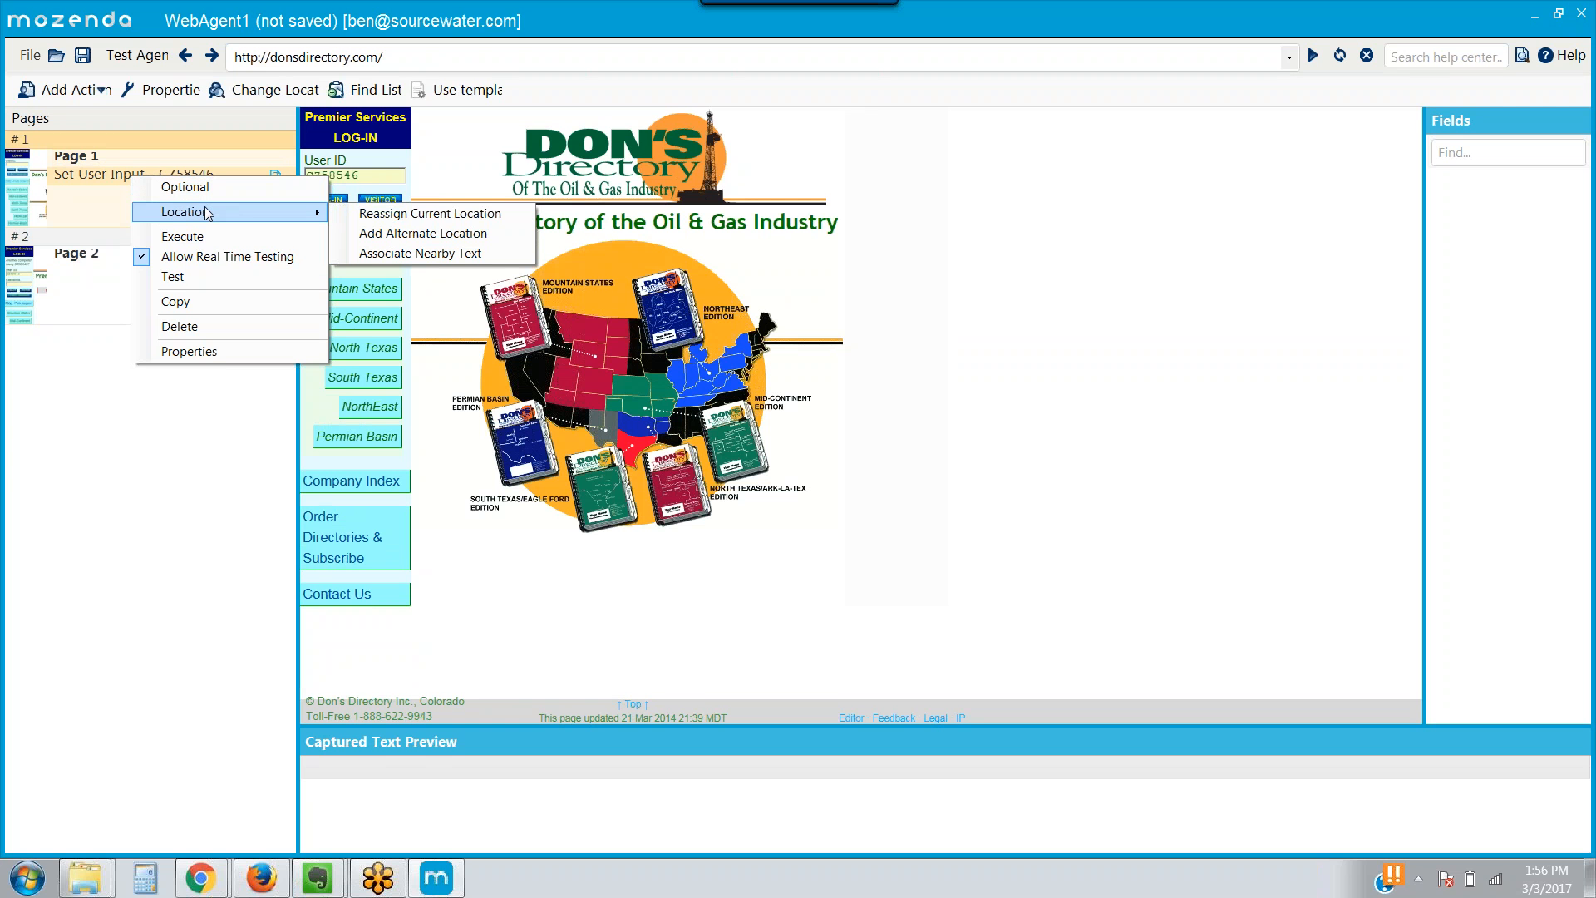
{"action": "left_click", "coordinate": [204, 350]}
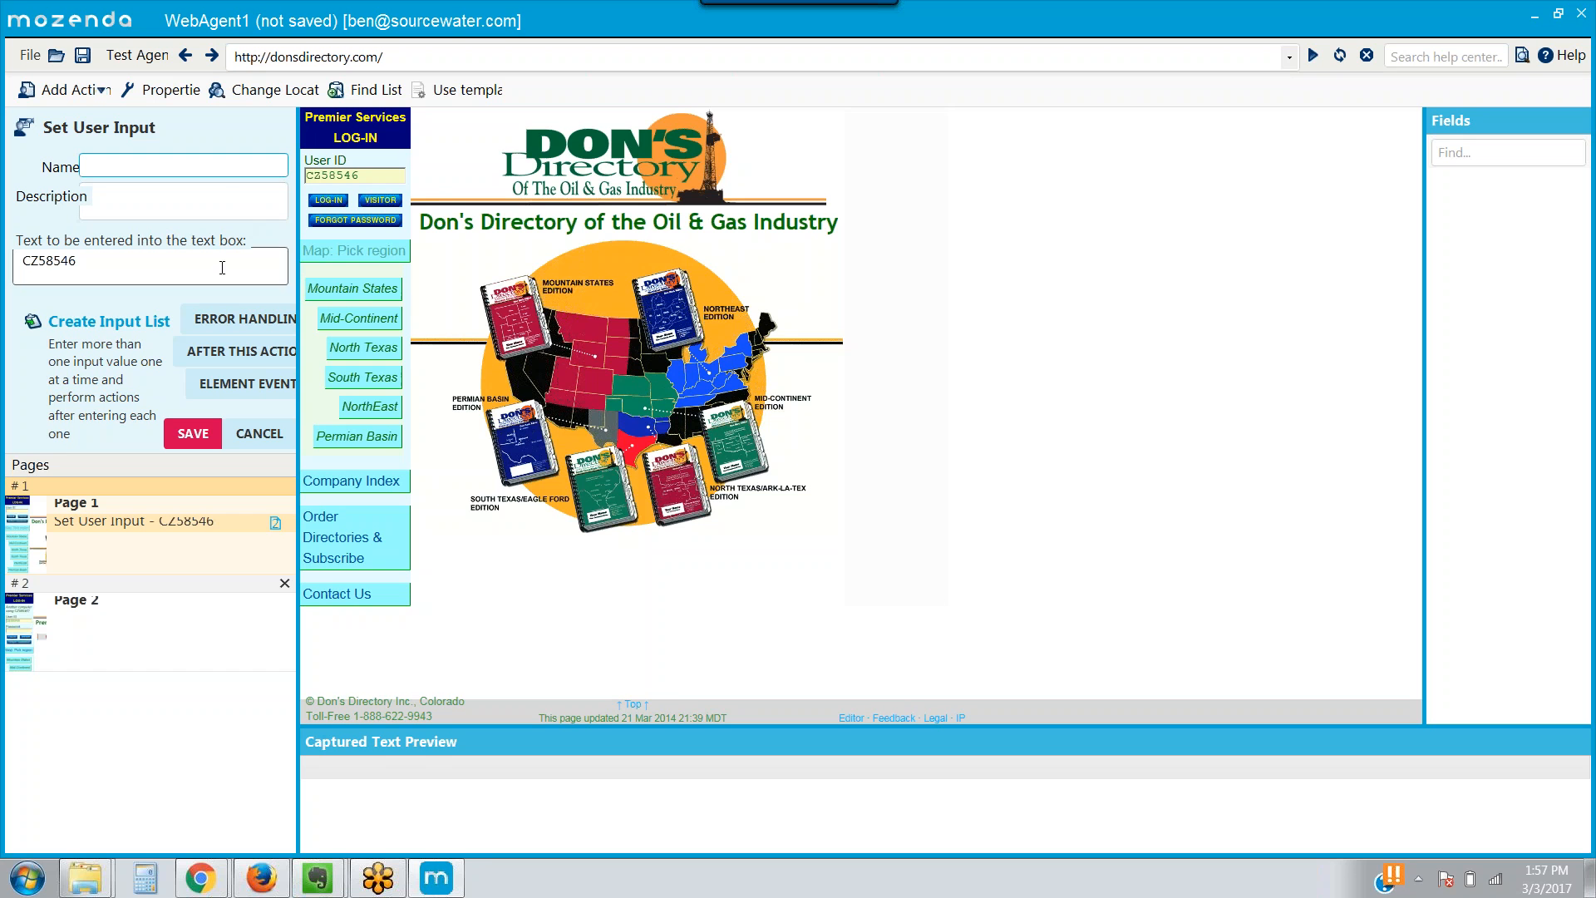
{"action": "mouse_move", "coordinate": [241, 399]}
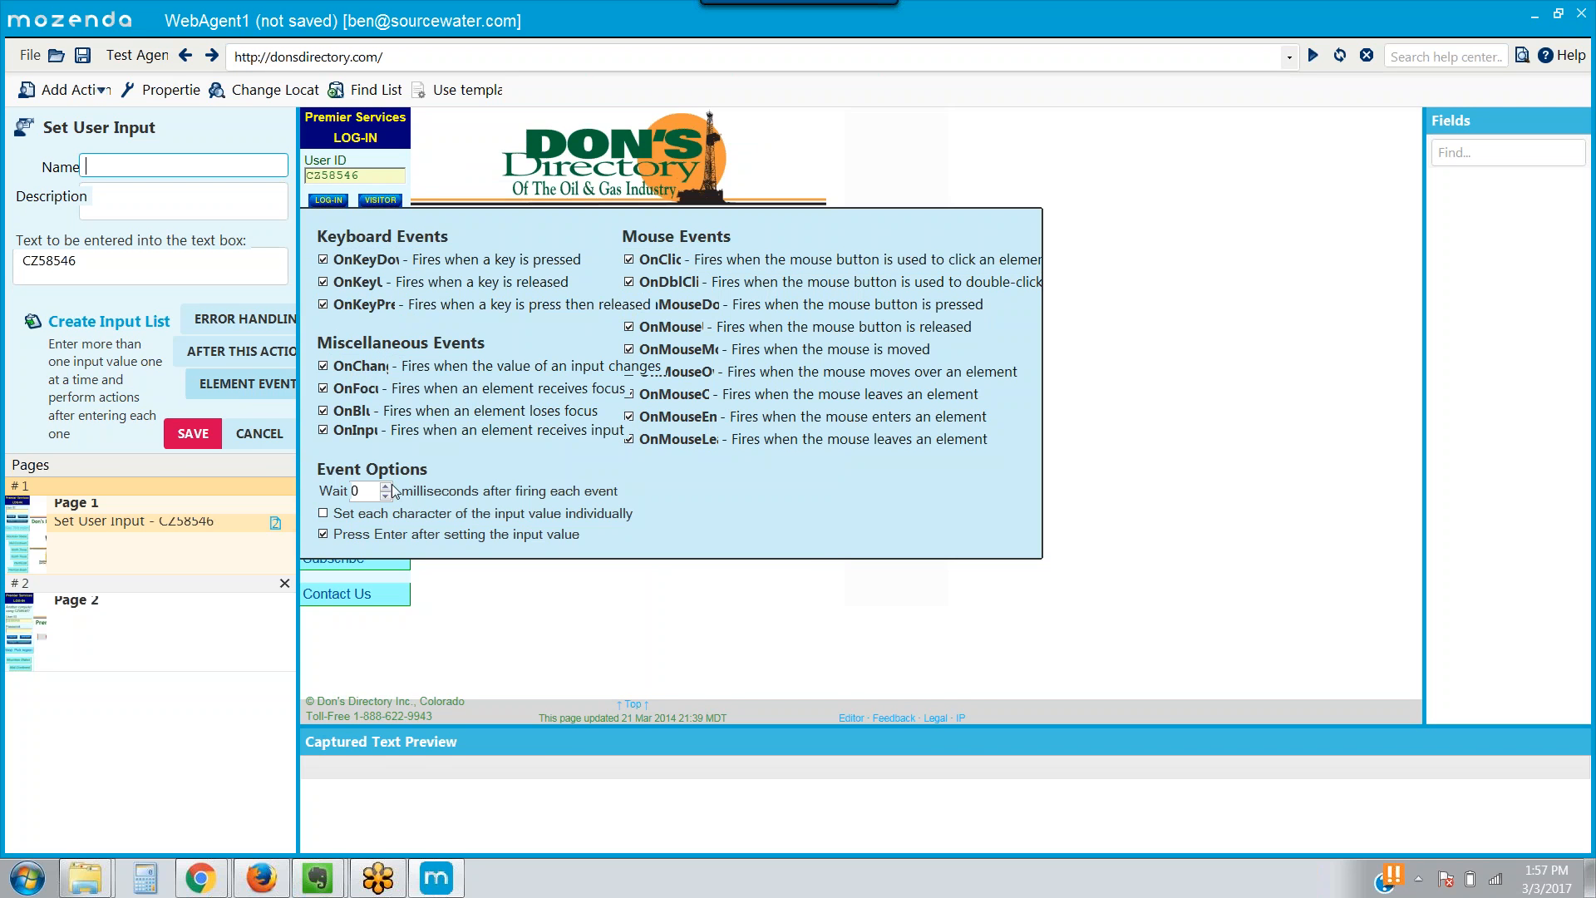
{"action": "double_click", "coordinate": [353, 491]}
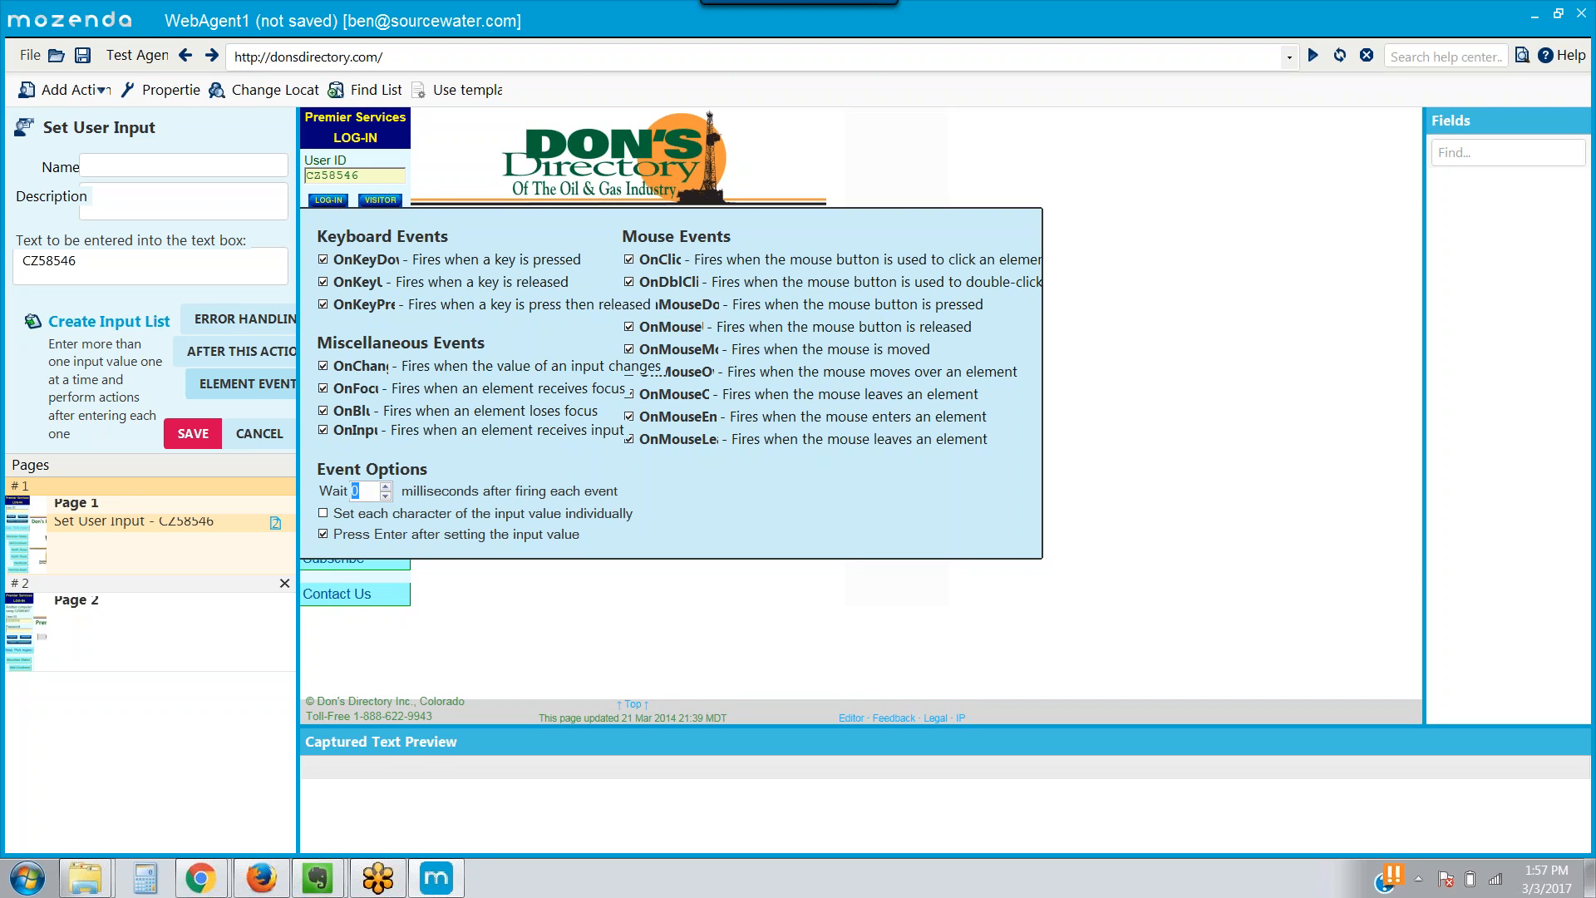
{"action": "type", "text": "30"}
{"action": "mouse_move", "coordinate": [249, 352]}
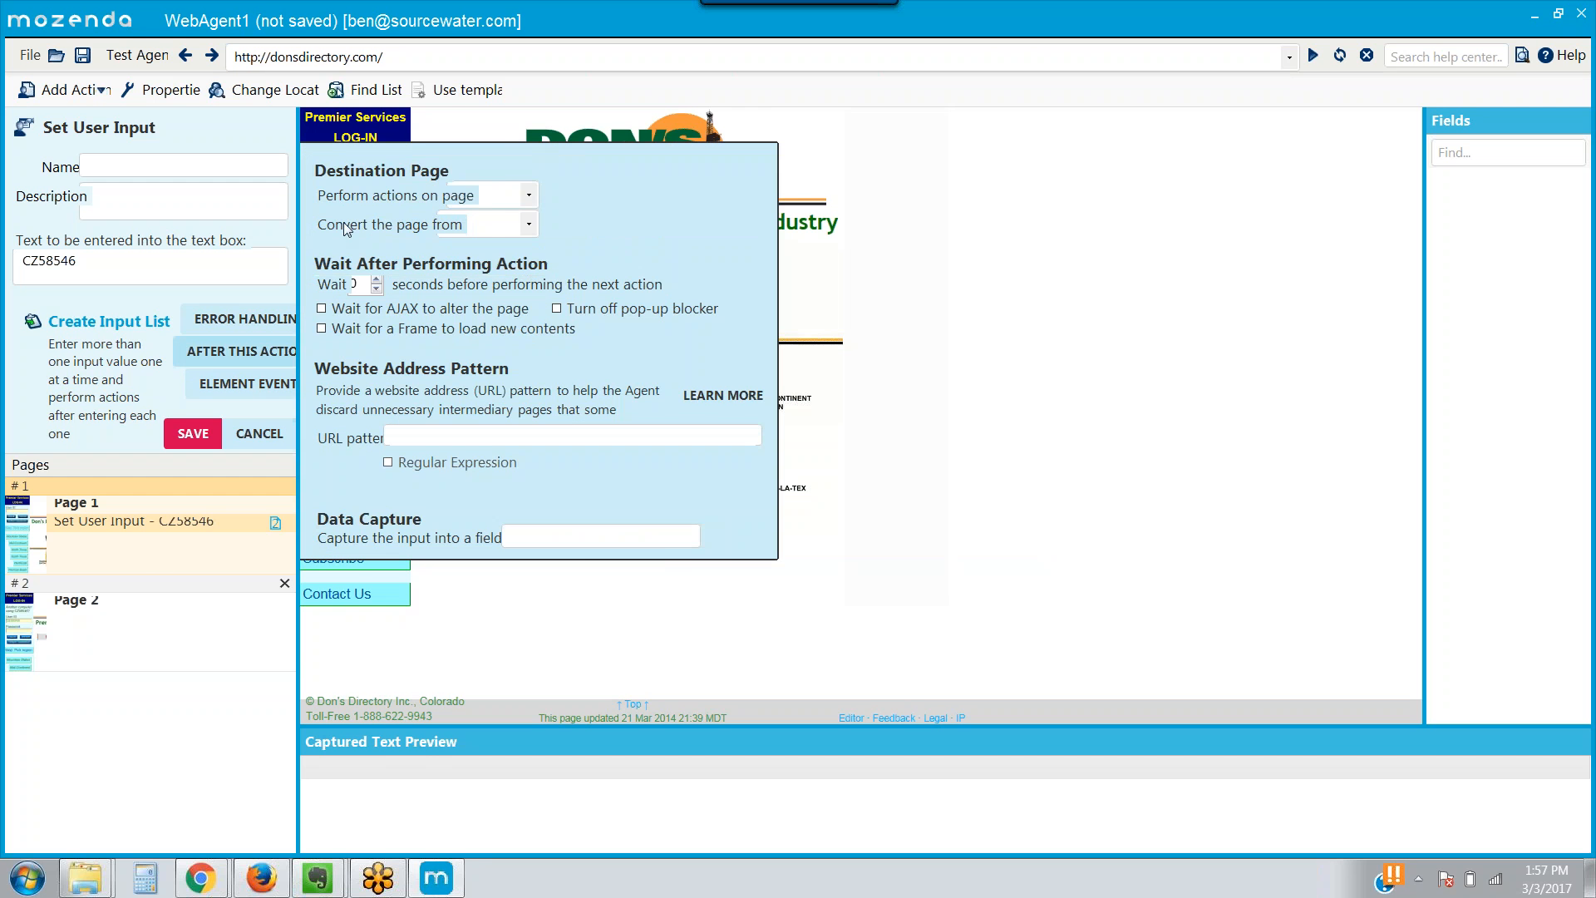
{"action": "mouse_move", "coordinate": [276, 384]}
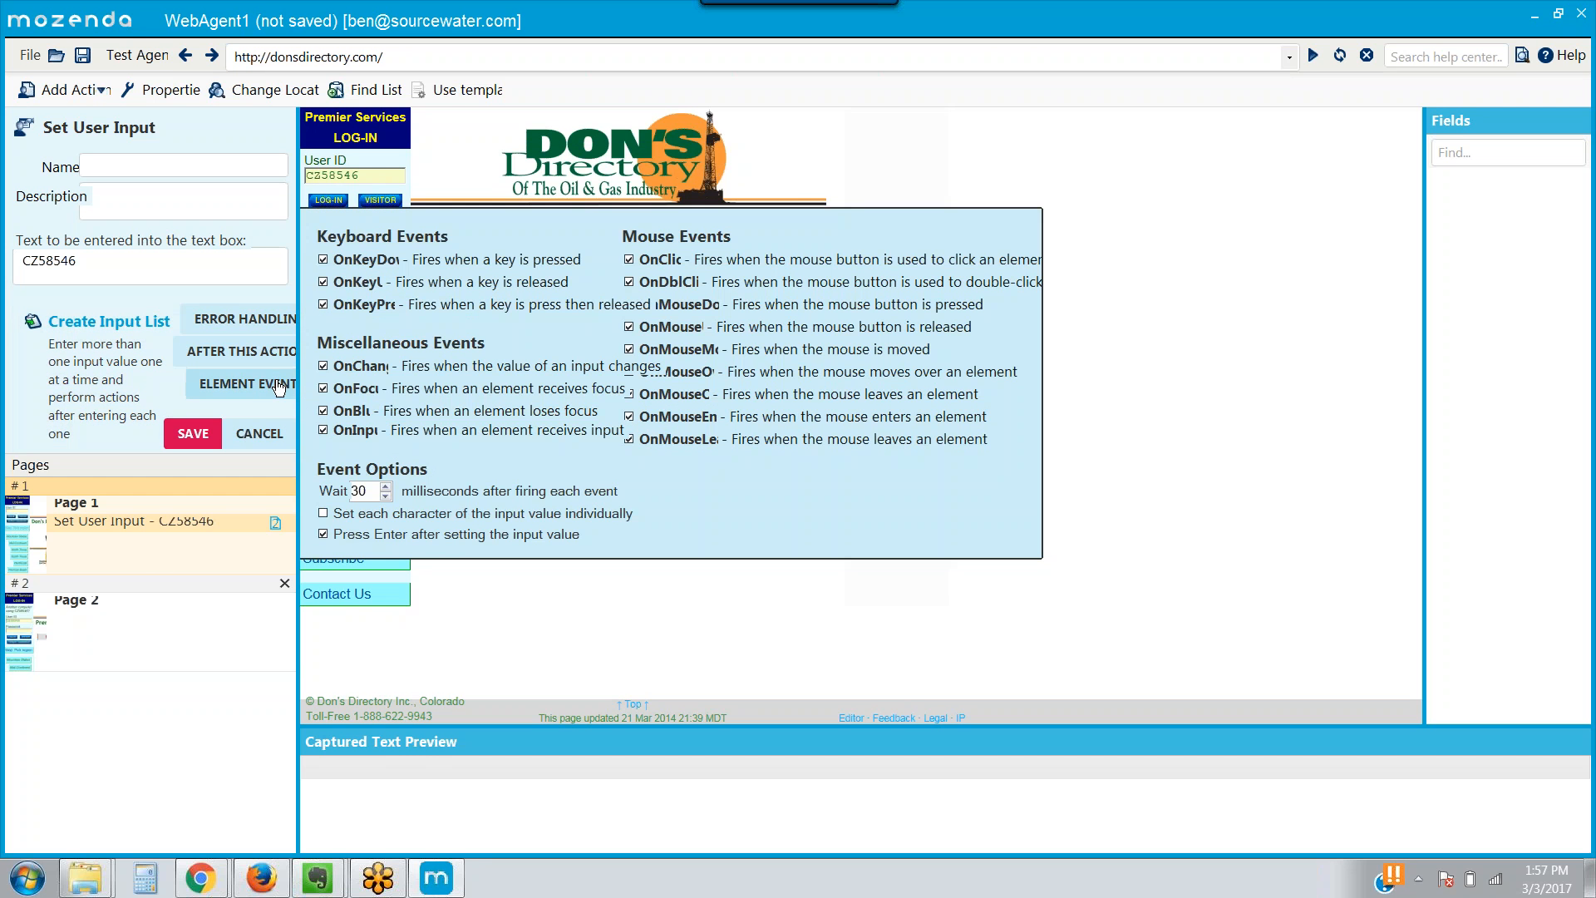
{"action": "left_click", "coordinate": [323, 513]}
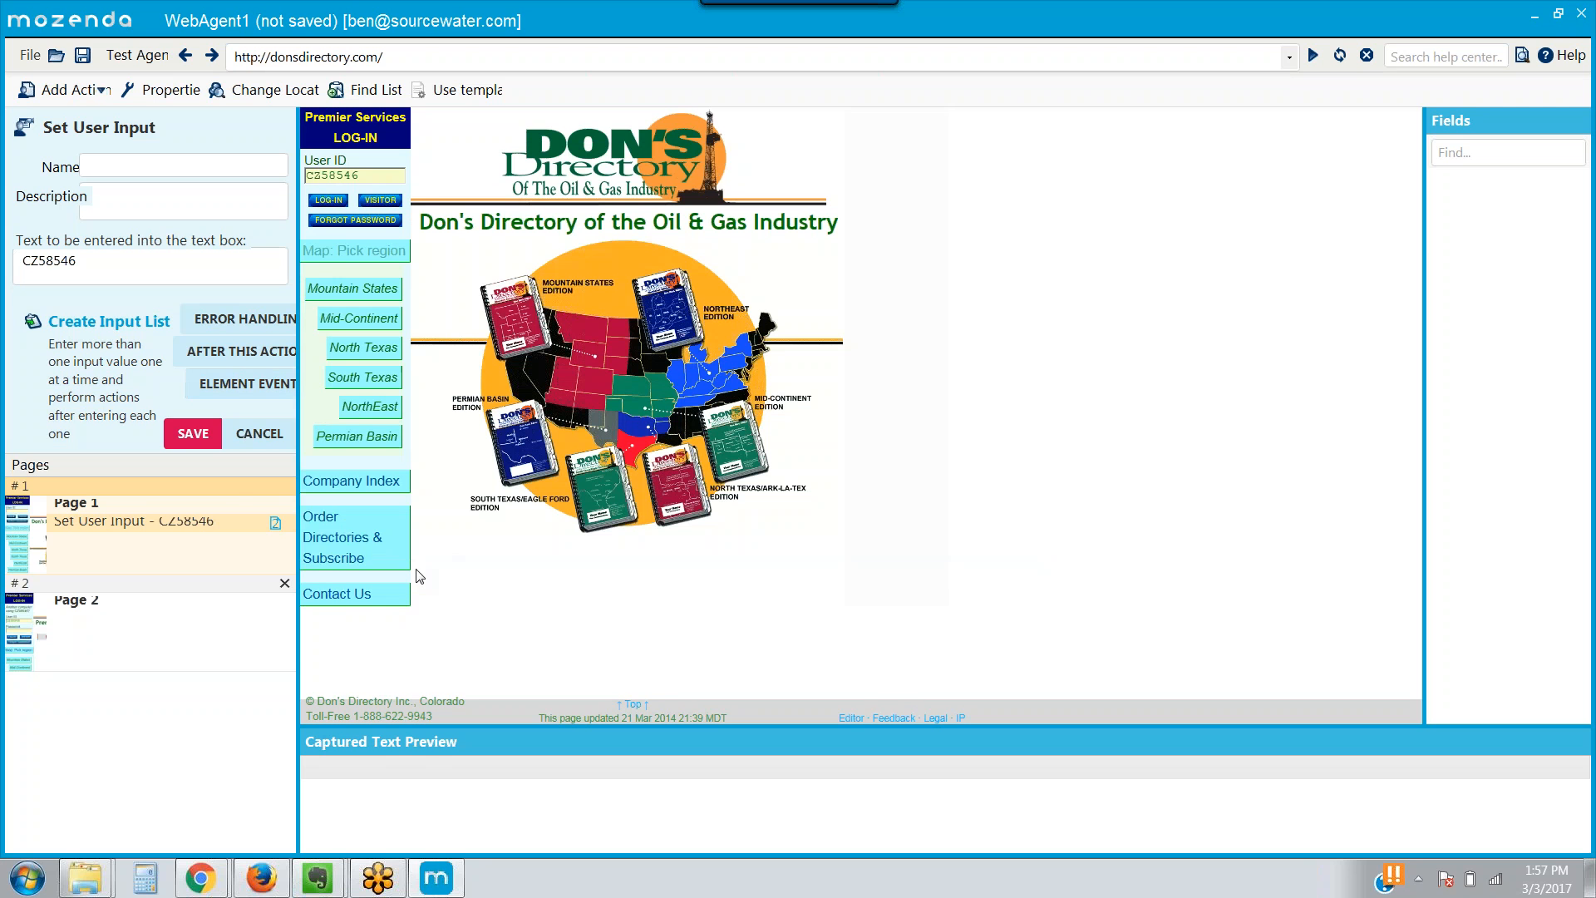
{"action": "left_click", "coordinate": [192, 433]}
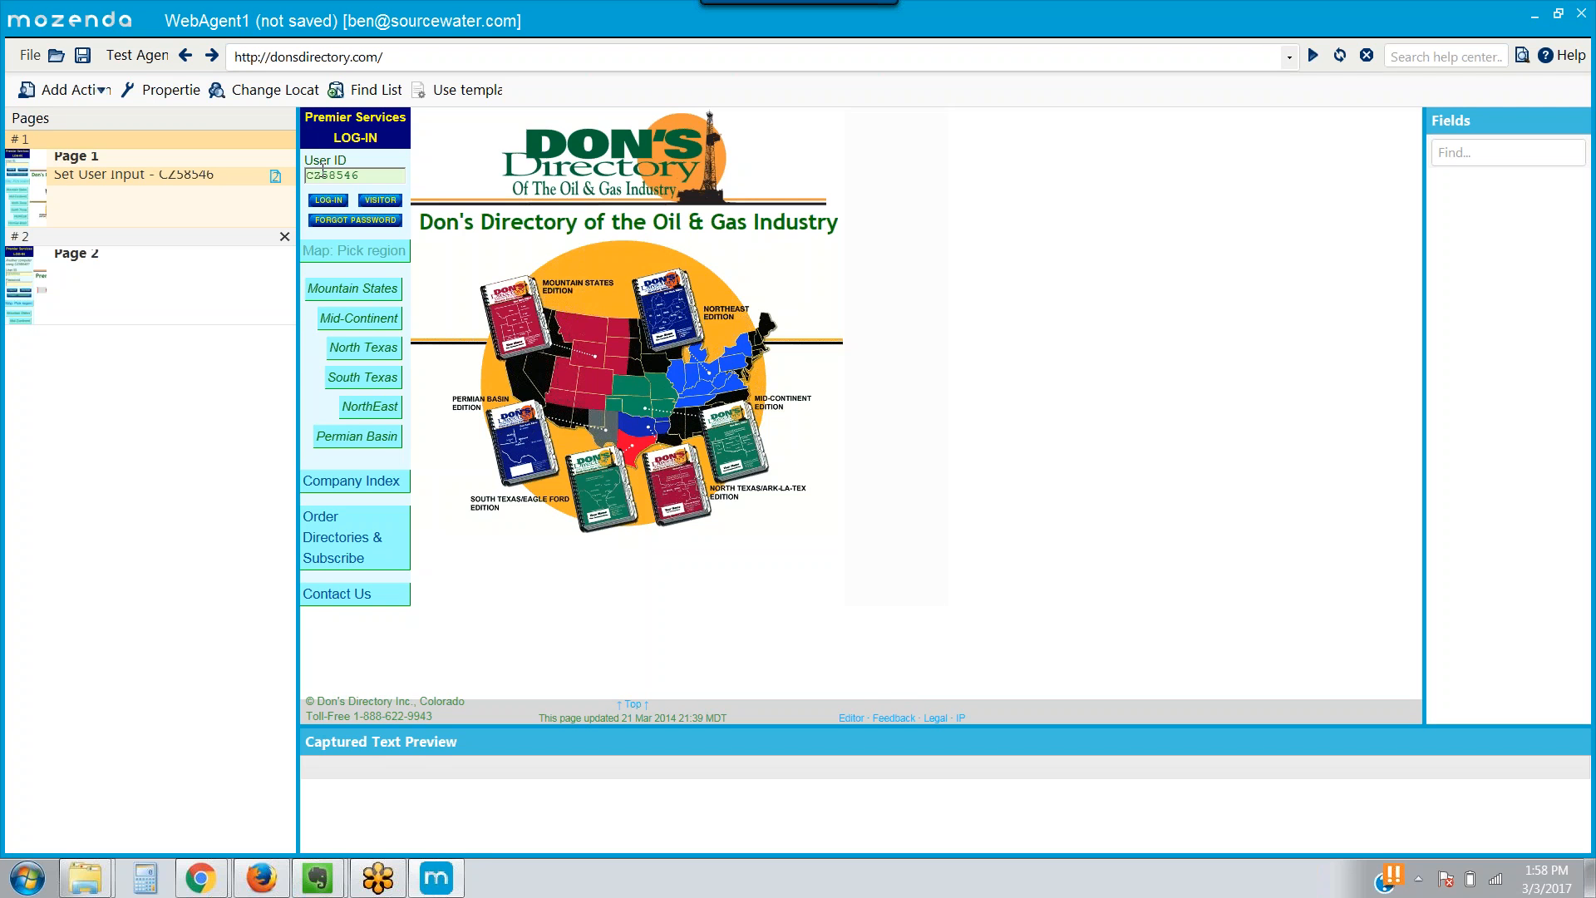
Execute the User ID action to advance to the password login page.
{"action": "right_click", "coordinate": [193, 177]}
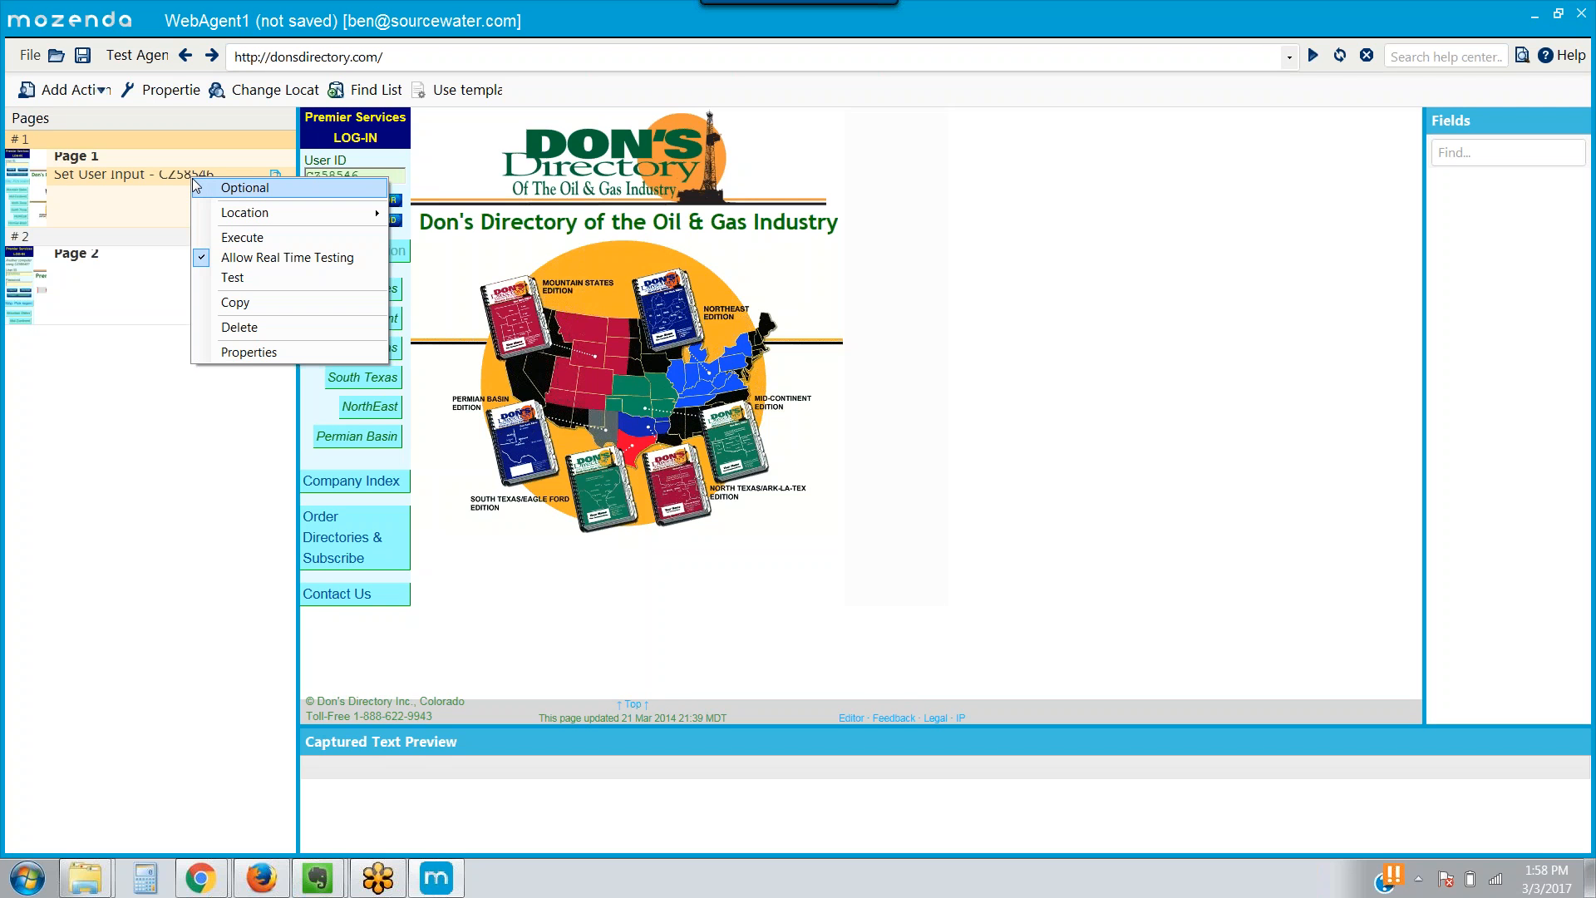
{"action": "left_click", "coordinate": [241, 238]}
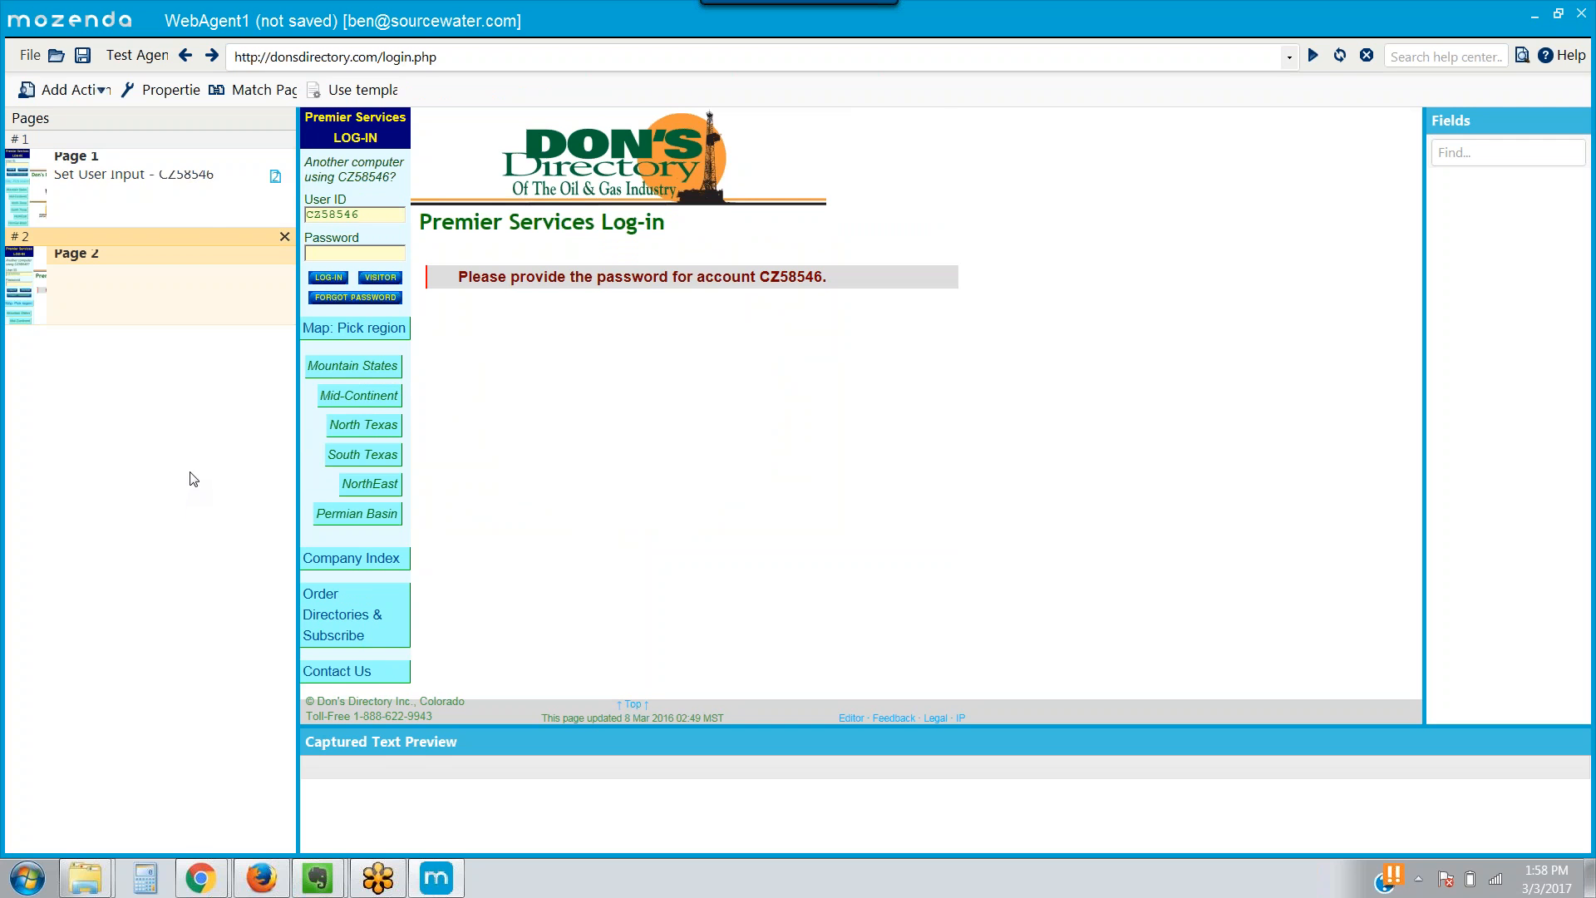
{"action": "left_click", "coordinate": [202, 212]}
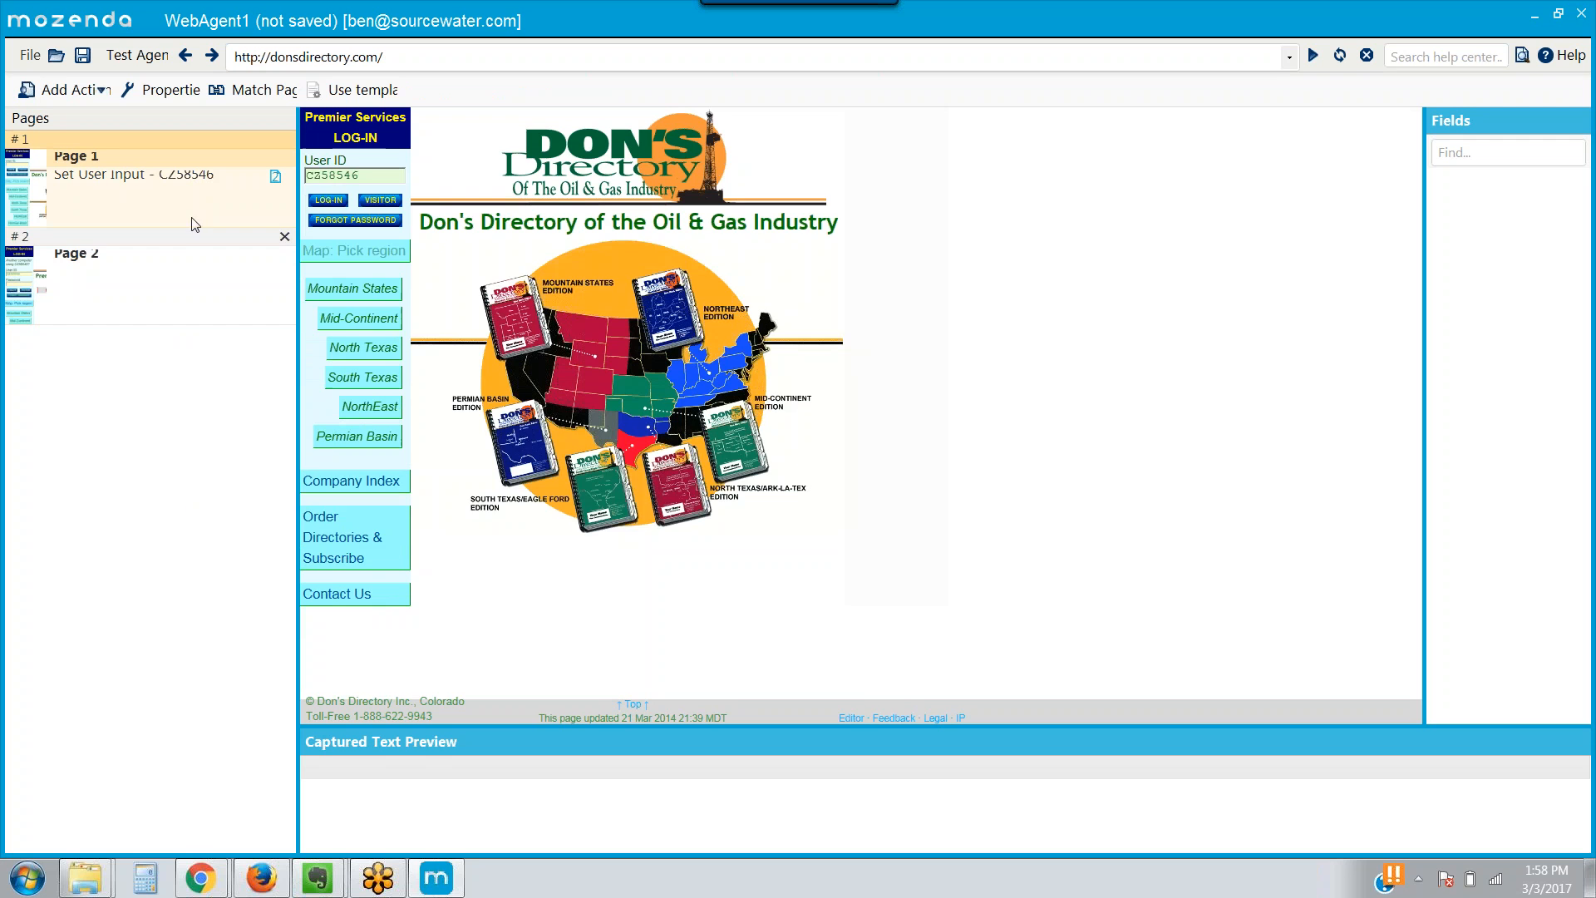
{"action": "left_click", "coordinate": [187, 291]}
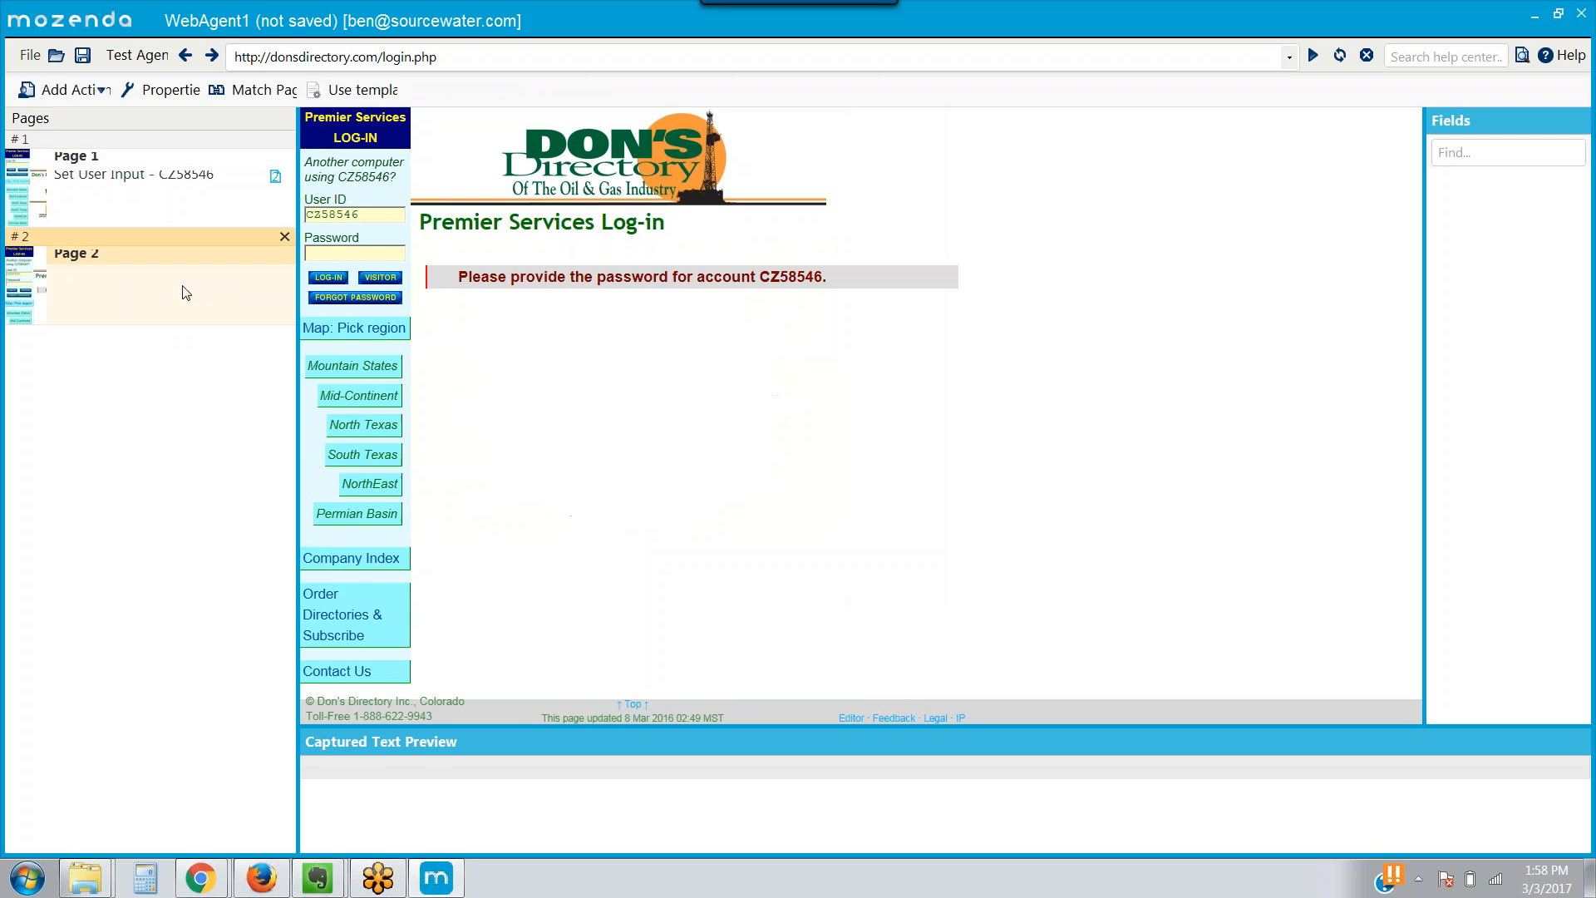
Create a Set User Input action entering the account password in the Password field, pressing Enter afterwards.
{"action": "left_click", "coordinate": [334, 250]}
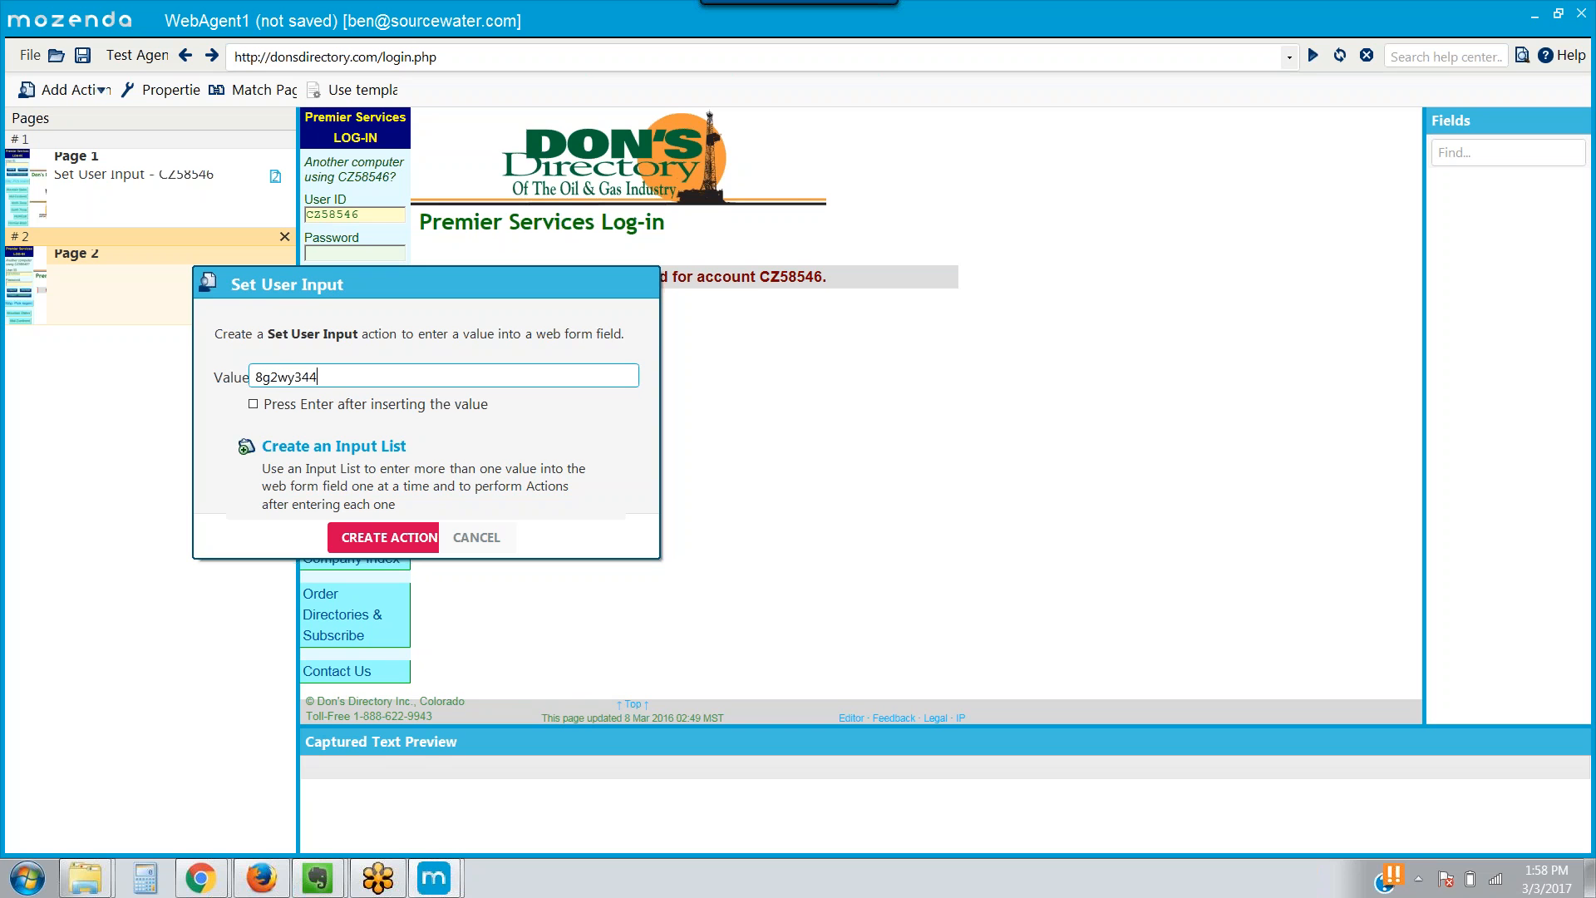
{"action": "left_click", "coordinate": [254, 404]}
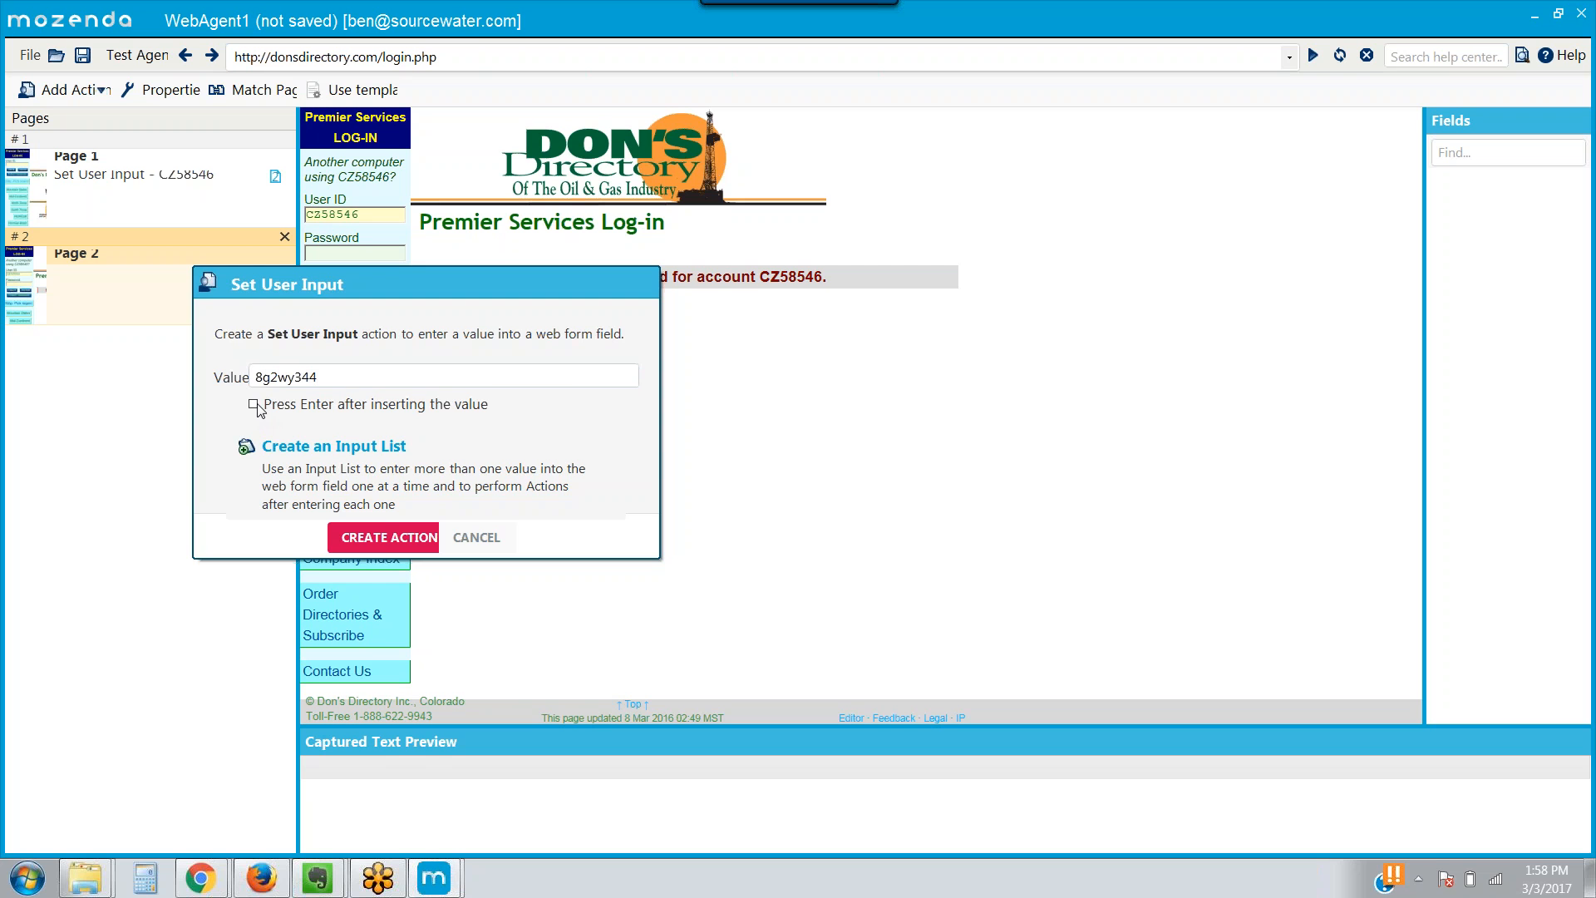
{"action": "left_click", "coordinate": [389, 537]}
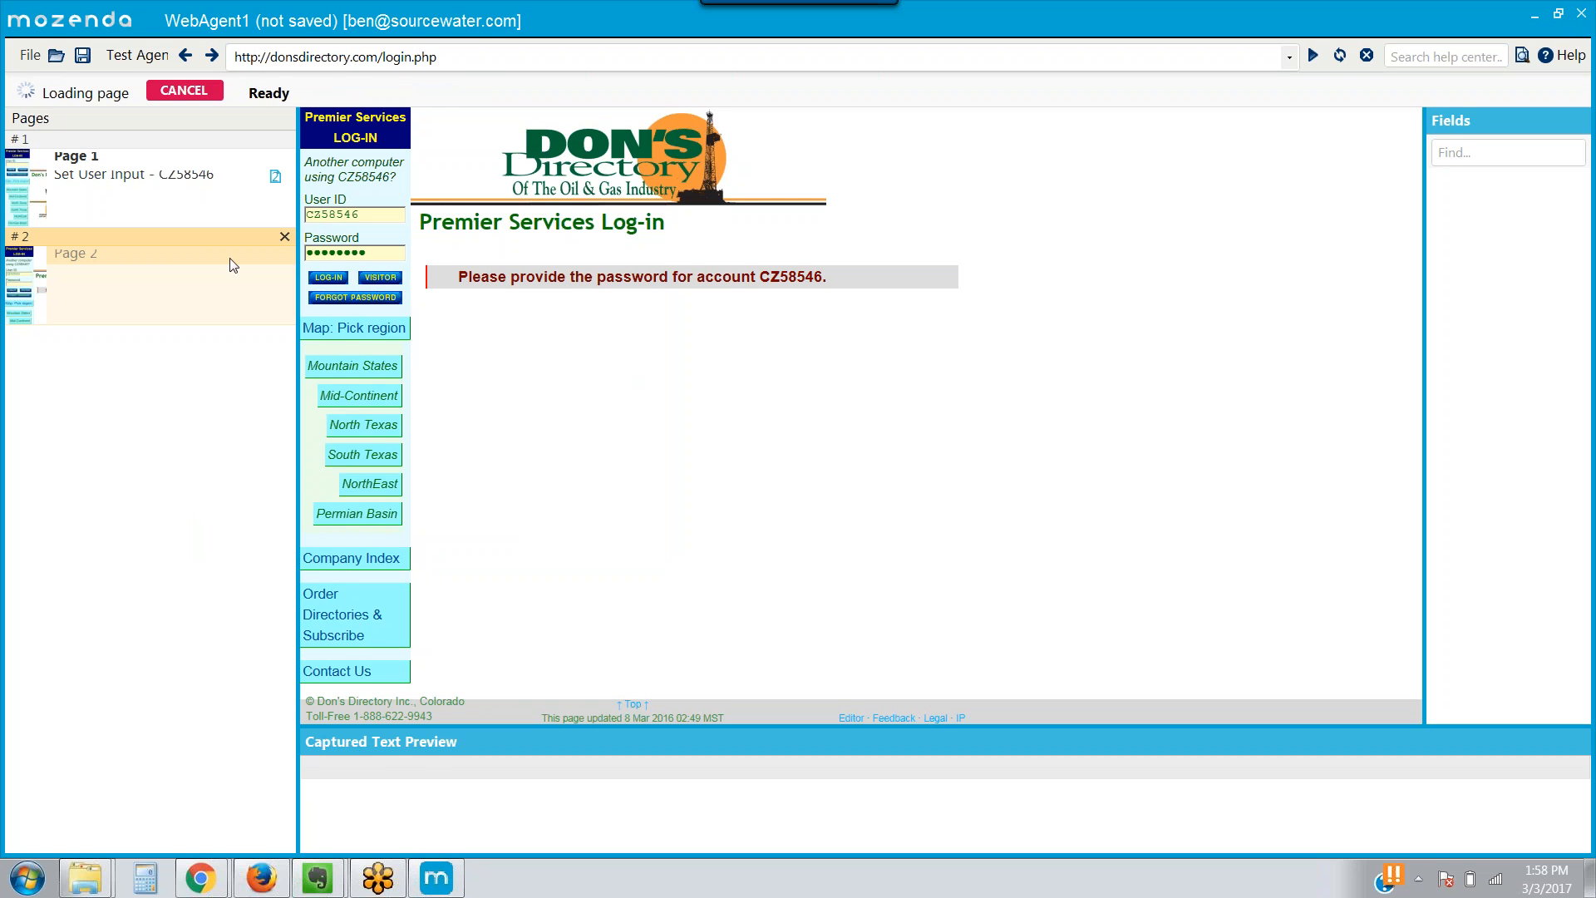
{"action": "right_click", "coordinate": [164, 262]}
{"action": "left_click", "coordinate": [142, 416]}
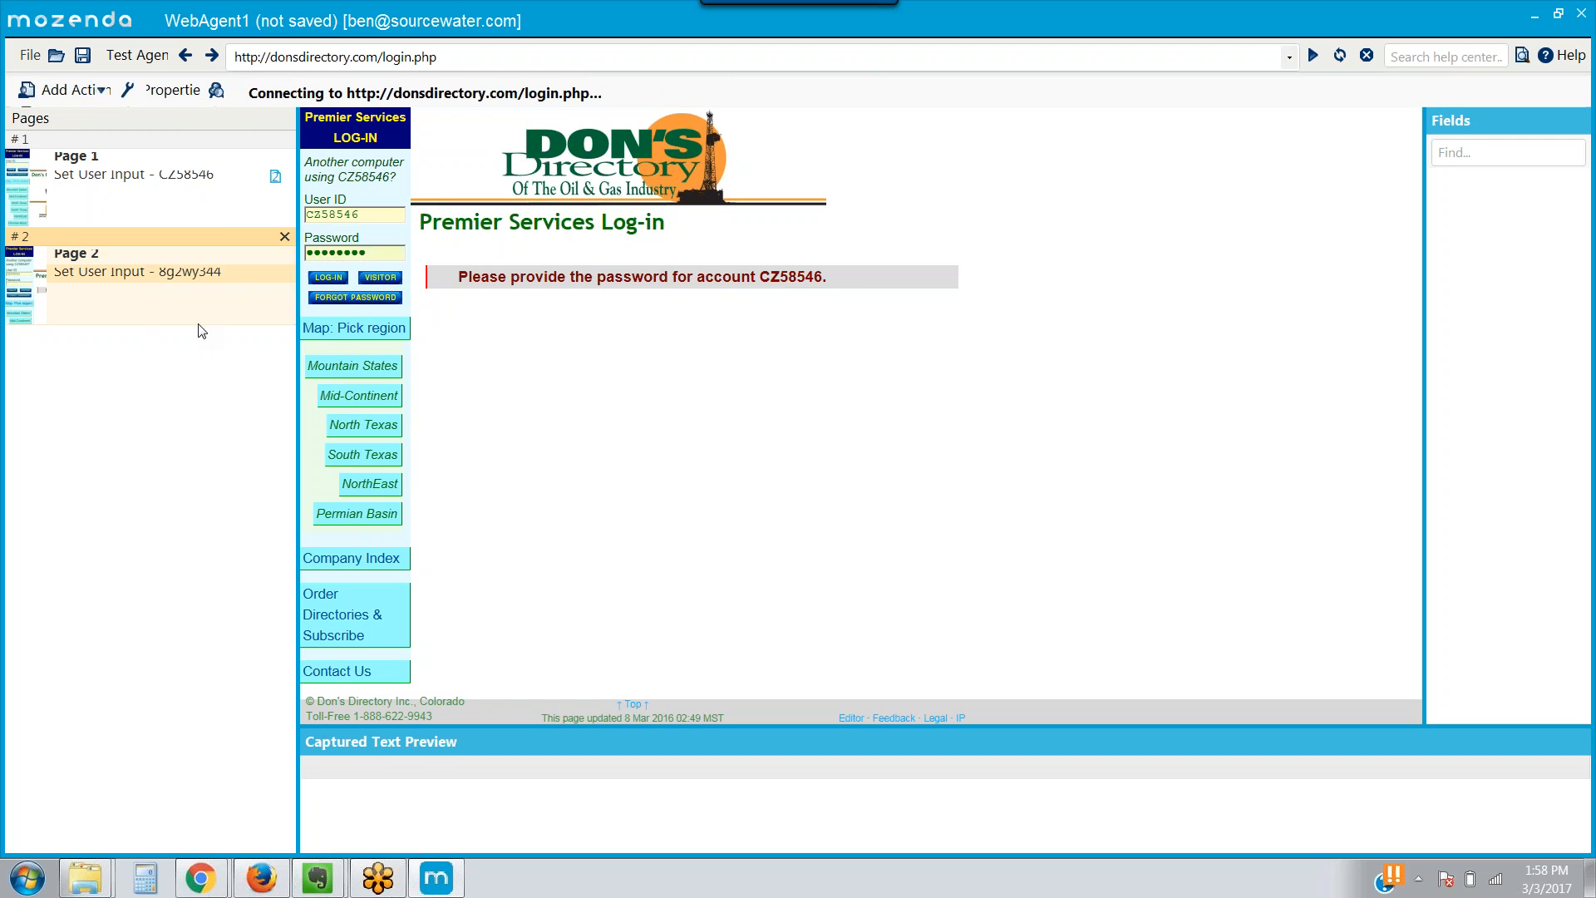
{"action": "right_click", "coordinate": [166, 278]}
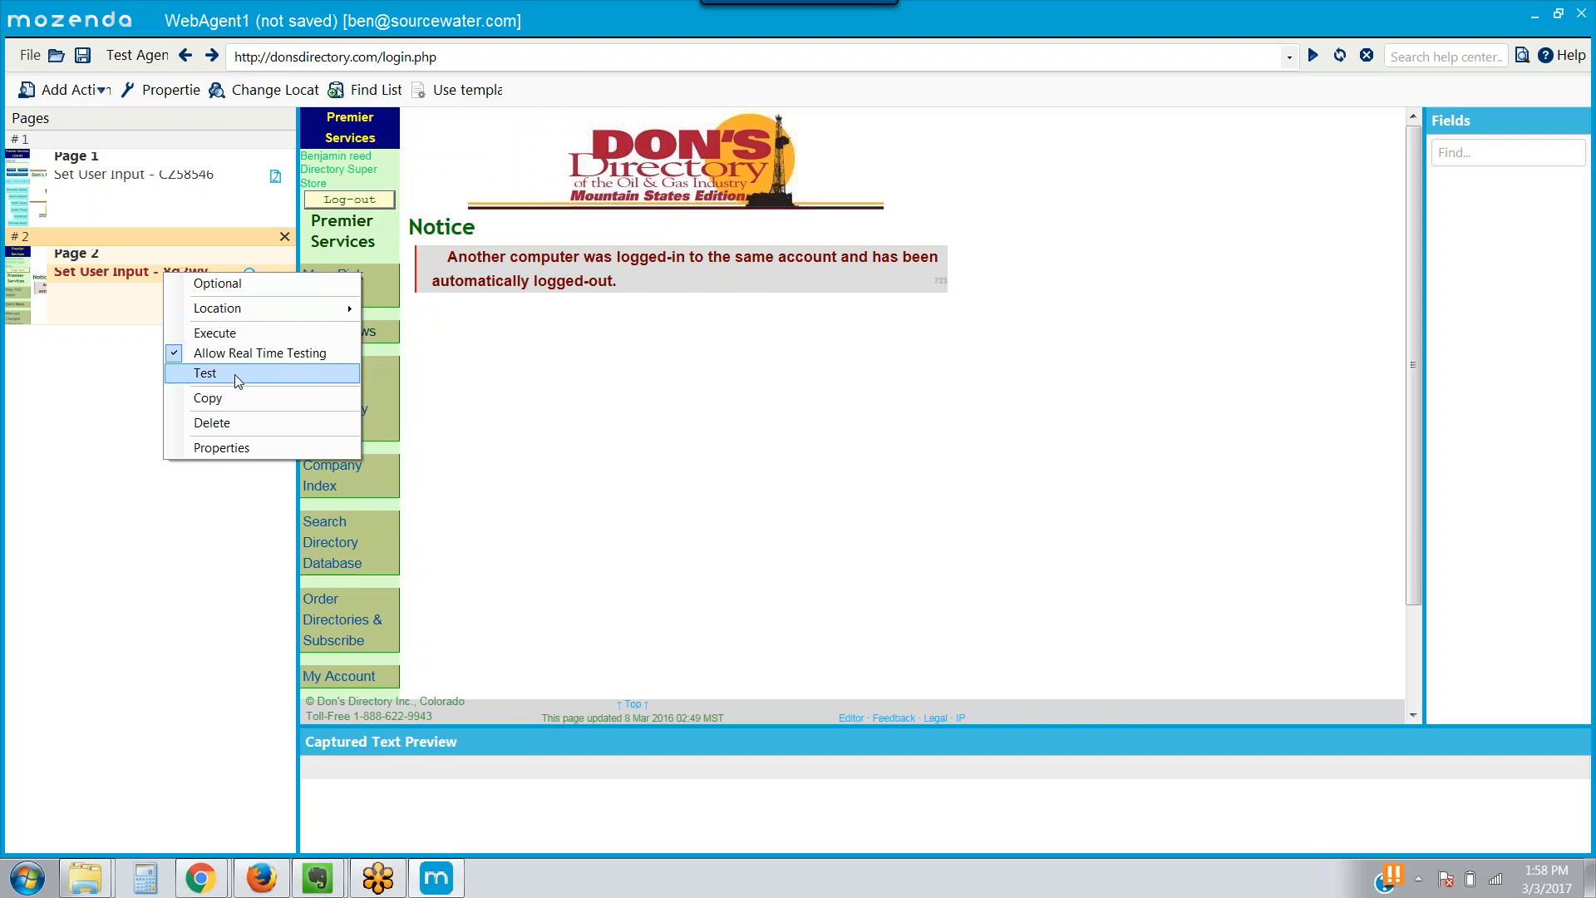
{"action": "left_click", "coordinate": [120, 385]}
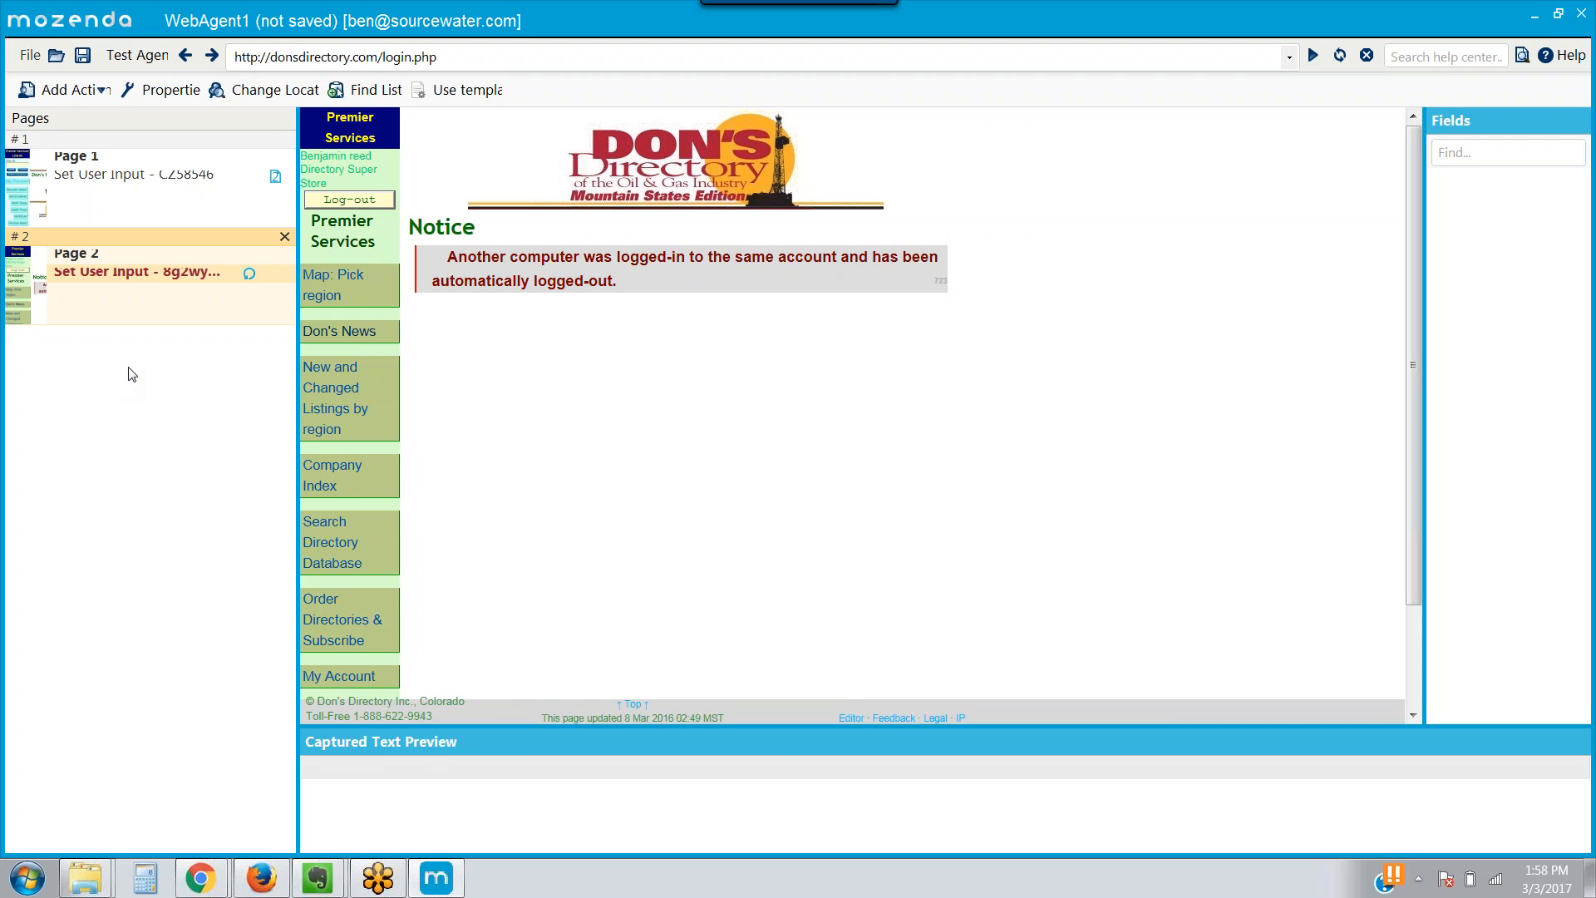
{"action": "right_click", "coordinate": [227, 274]}
{"action": "left_click", "coordinate": [182, 378]}
Open the password action's properties, set its element event wait to 30 milliseconds, and save.
{"action": "right_click", "coordinate": [171, 277]}
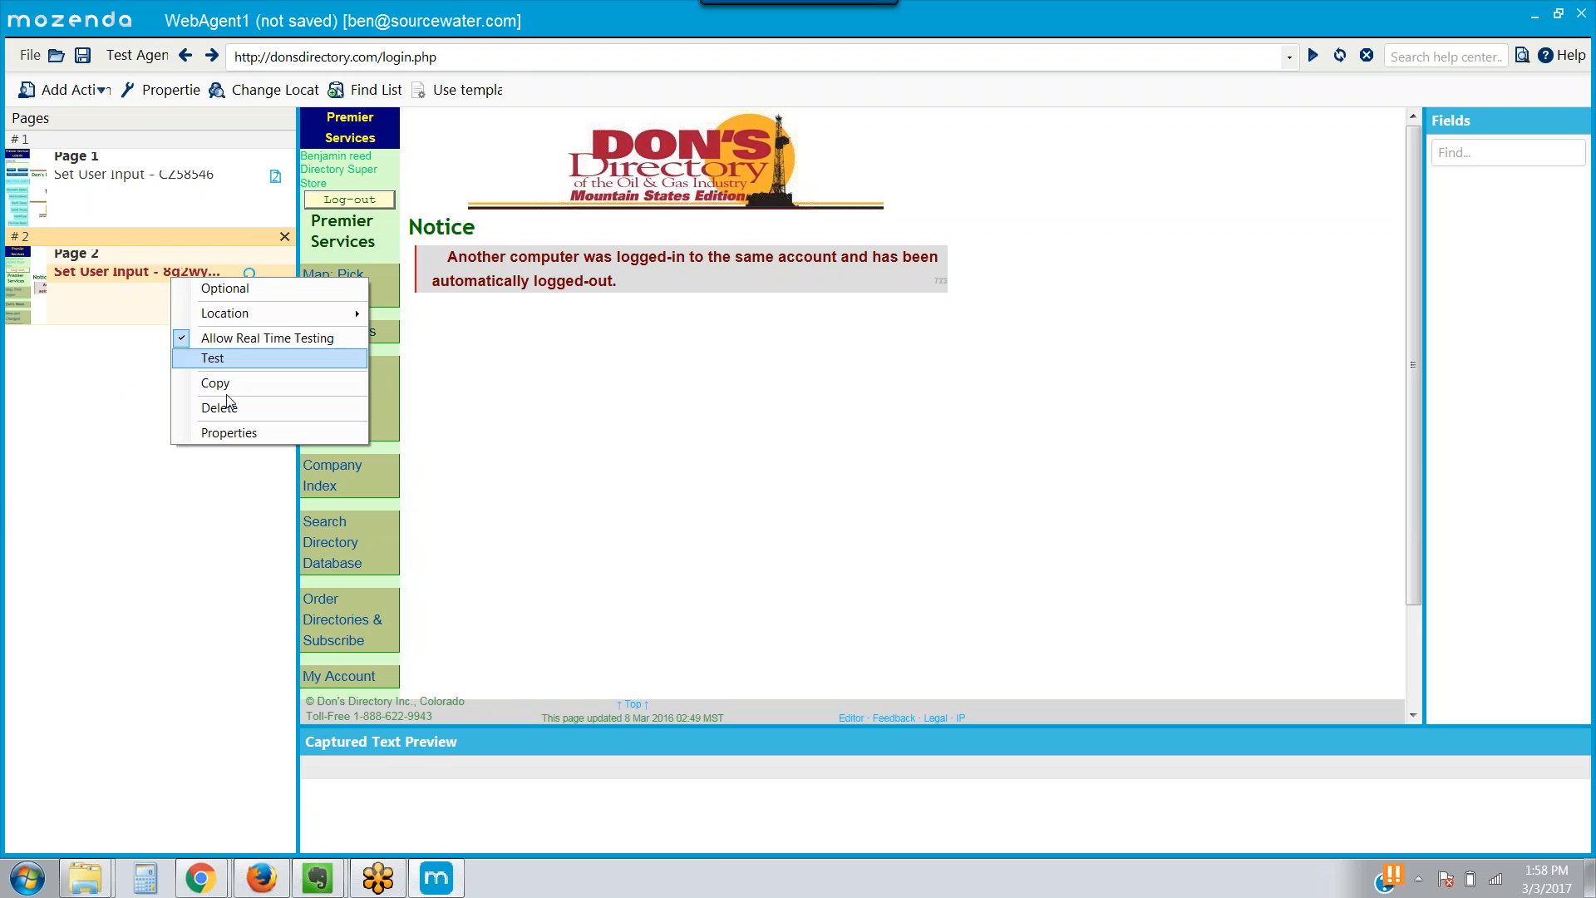
{"action": "left_click", "coordinate": [239, 433]}
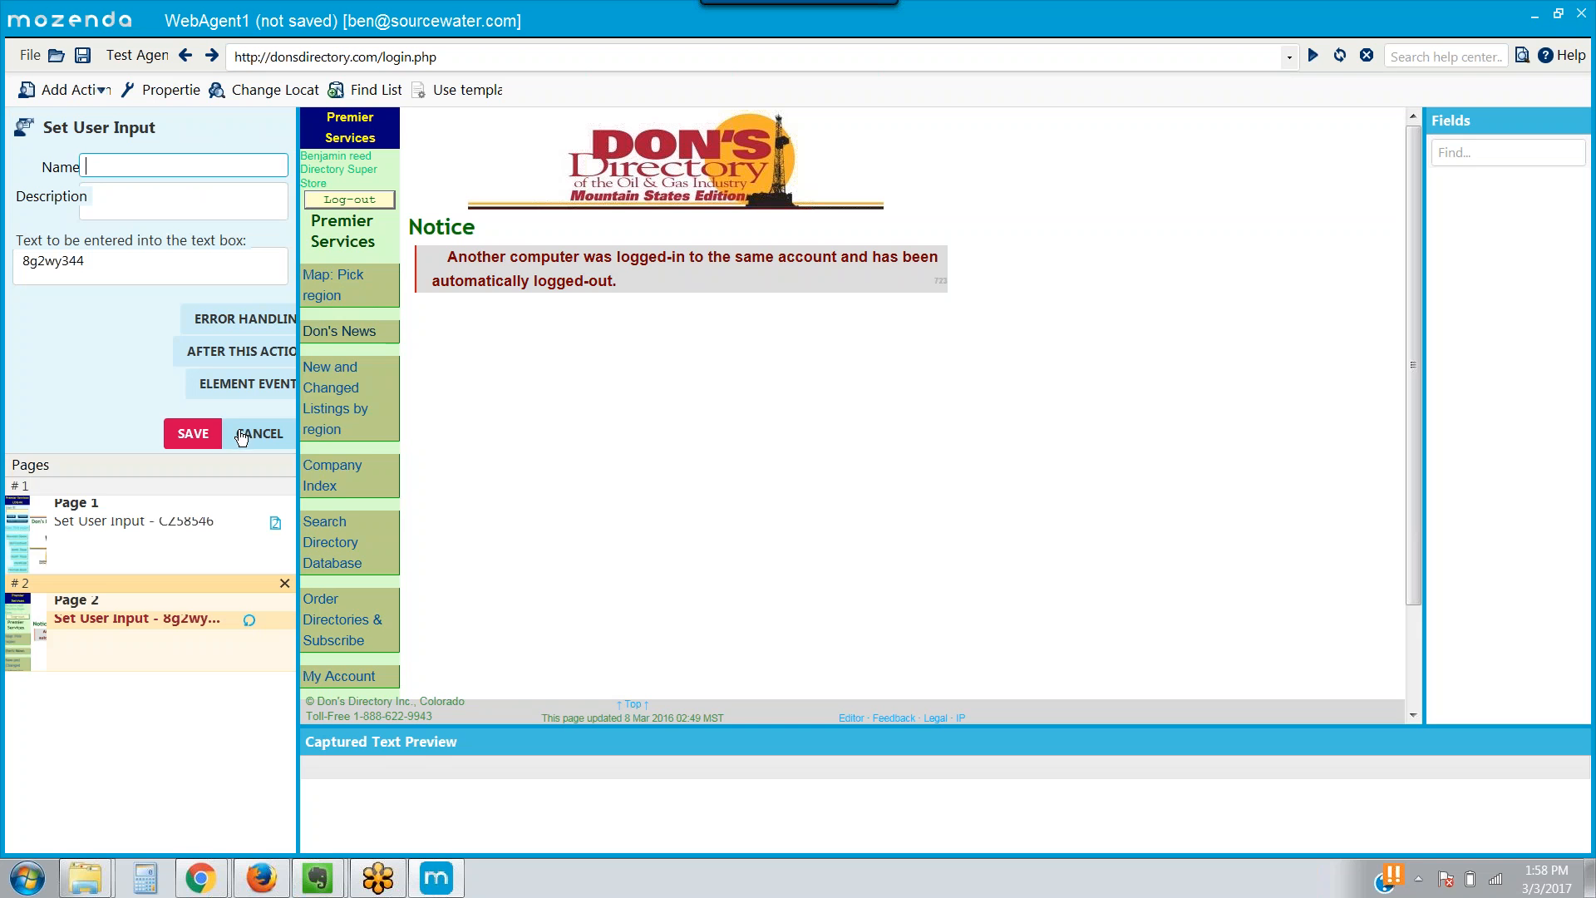
{"action": "left_click", "coordinate": [269, 394]}
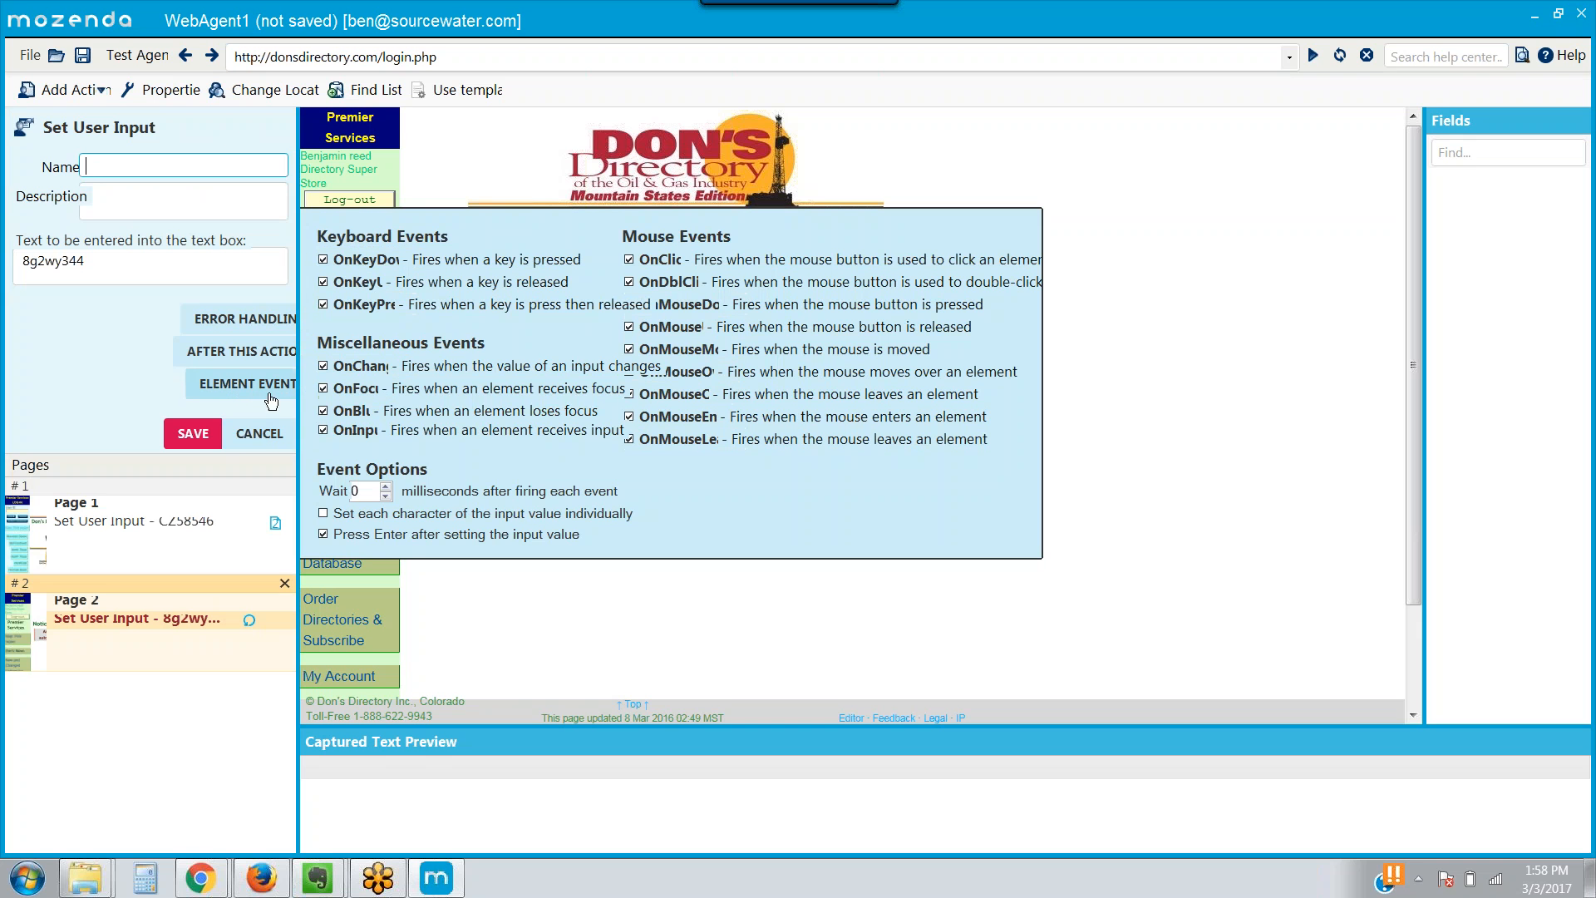
{"action": "double_click", "coordinate": [354, 491]}
{"action": "type", "text": "30"}
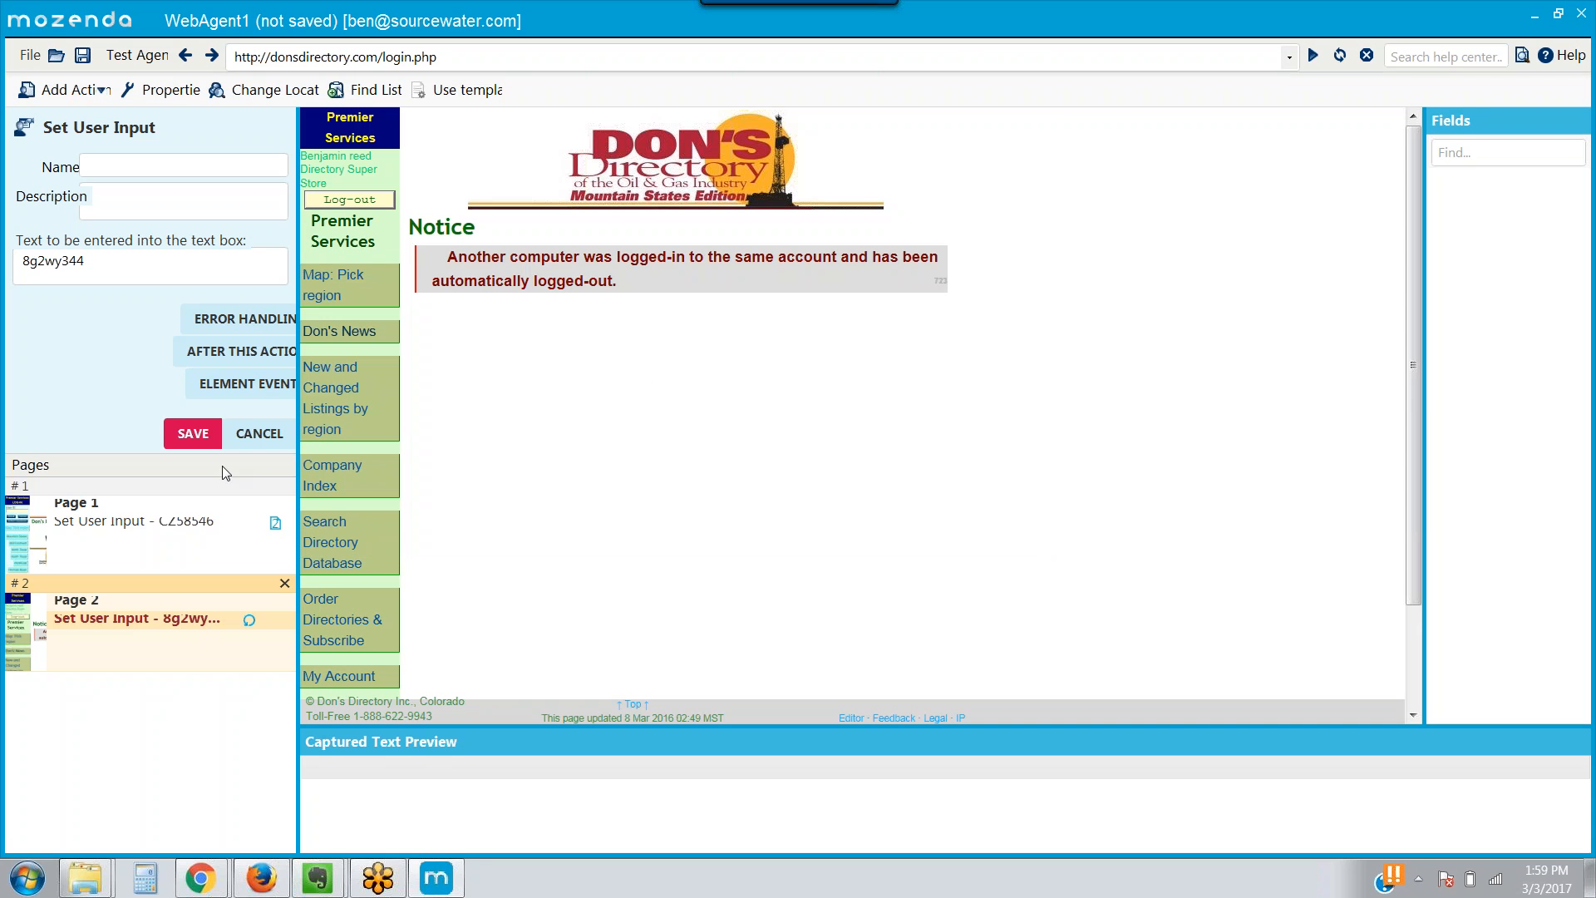
{"action": "left_click", "coordinate": [181, 431]}
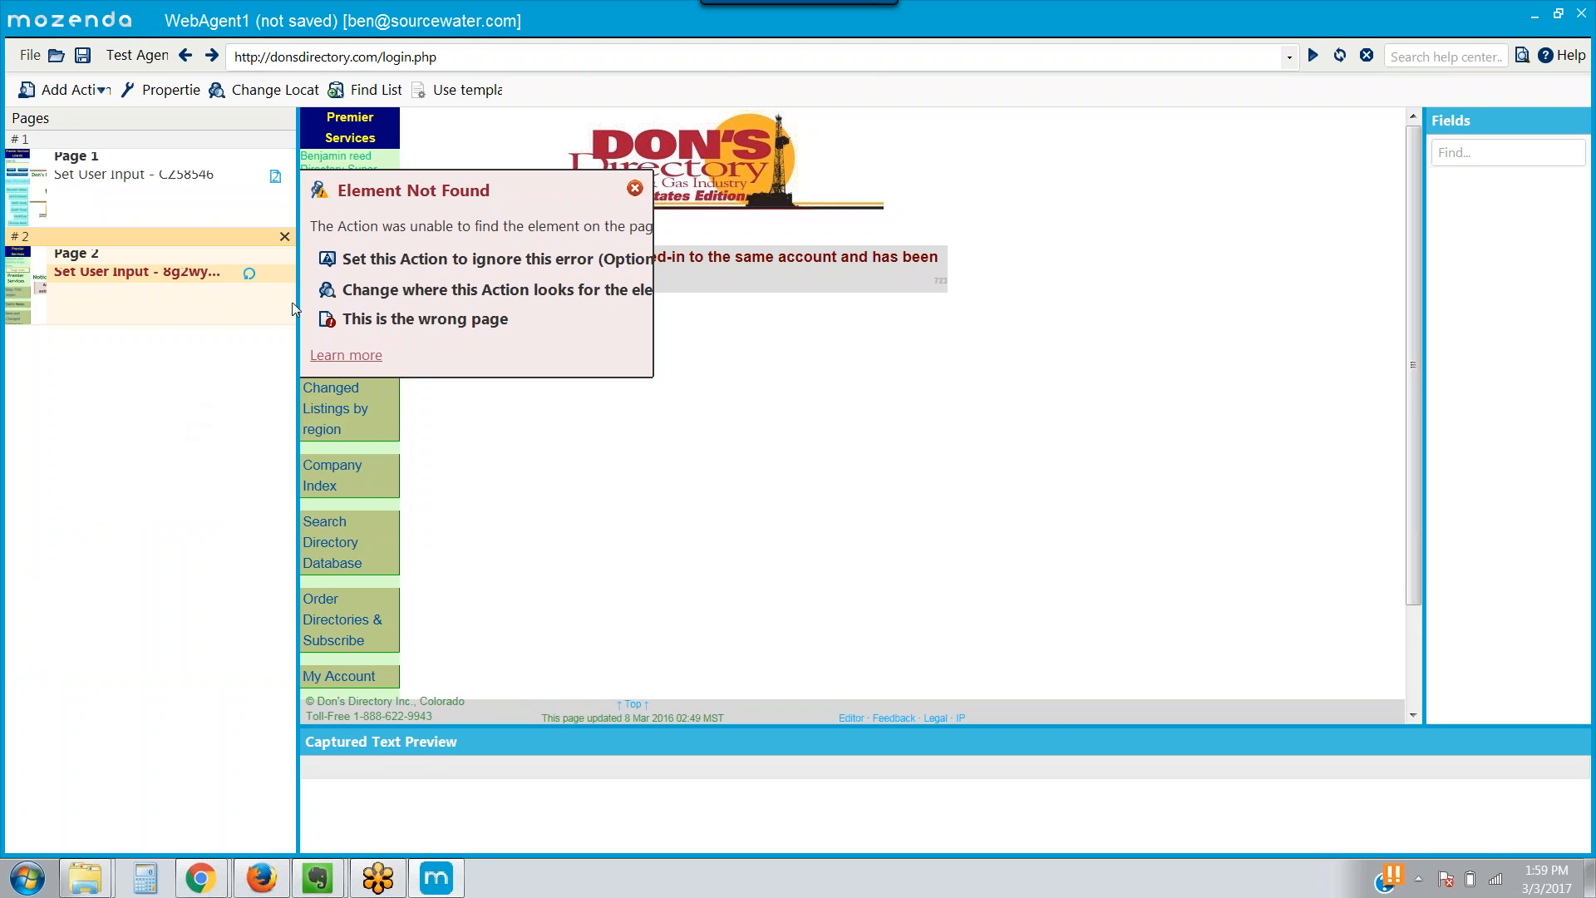
{"action": "left_click", "coordinate": [636, 192]}
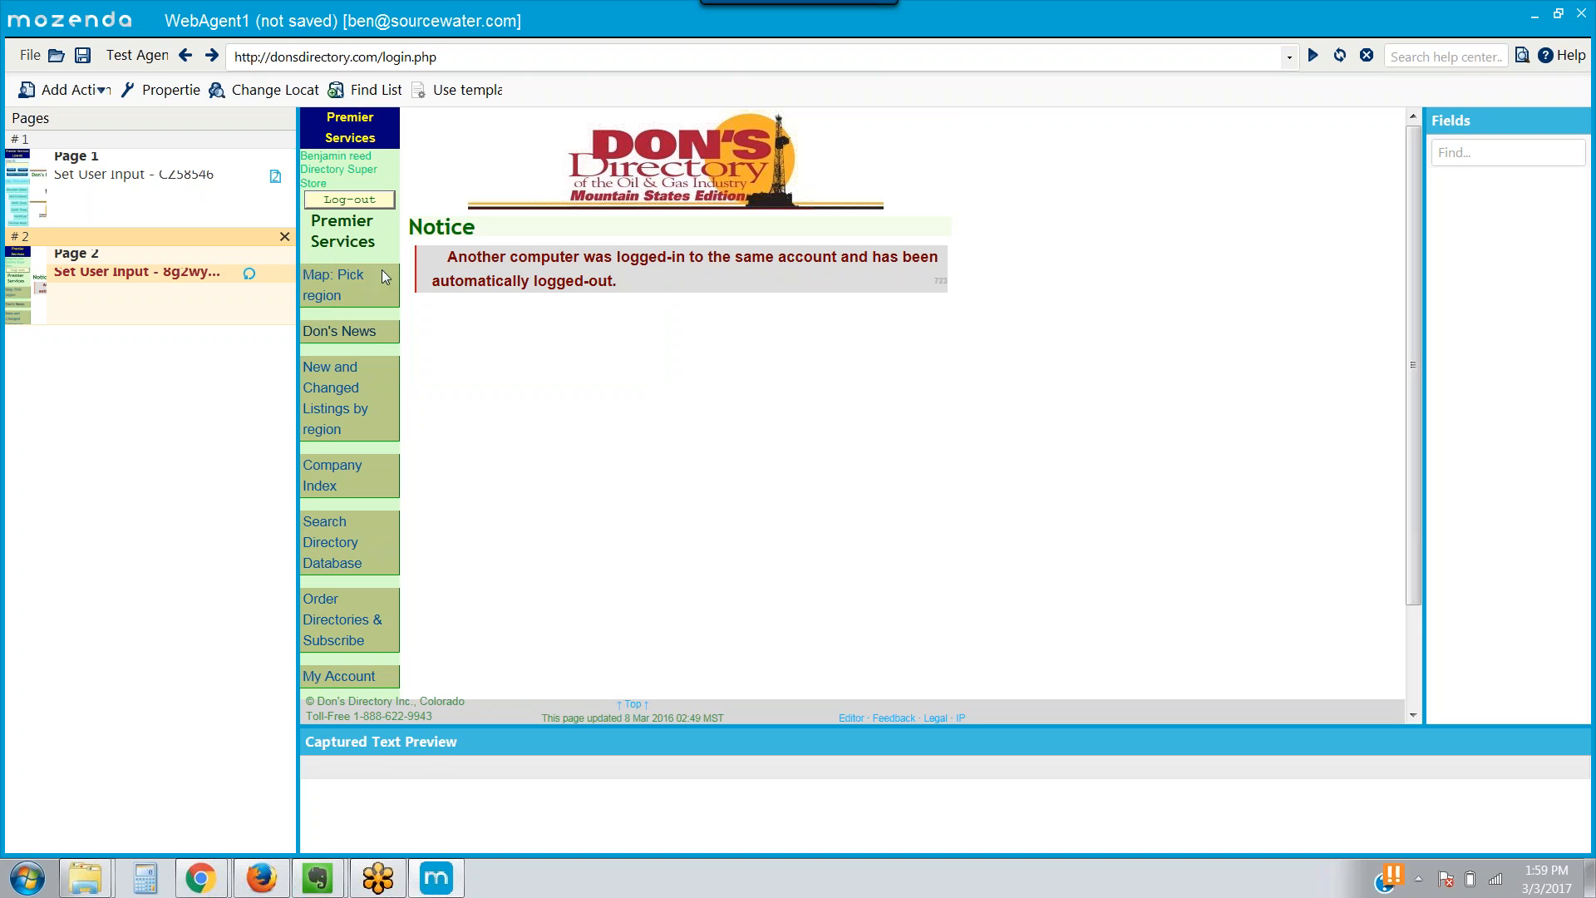
Open the User ID action's properties to review its settings, then cancel.
{"action": "left_click", "coordinate": [311, 202]}
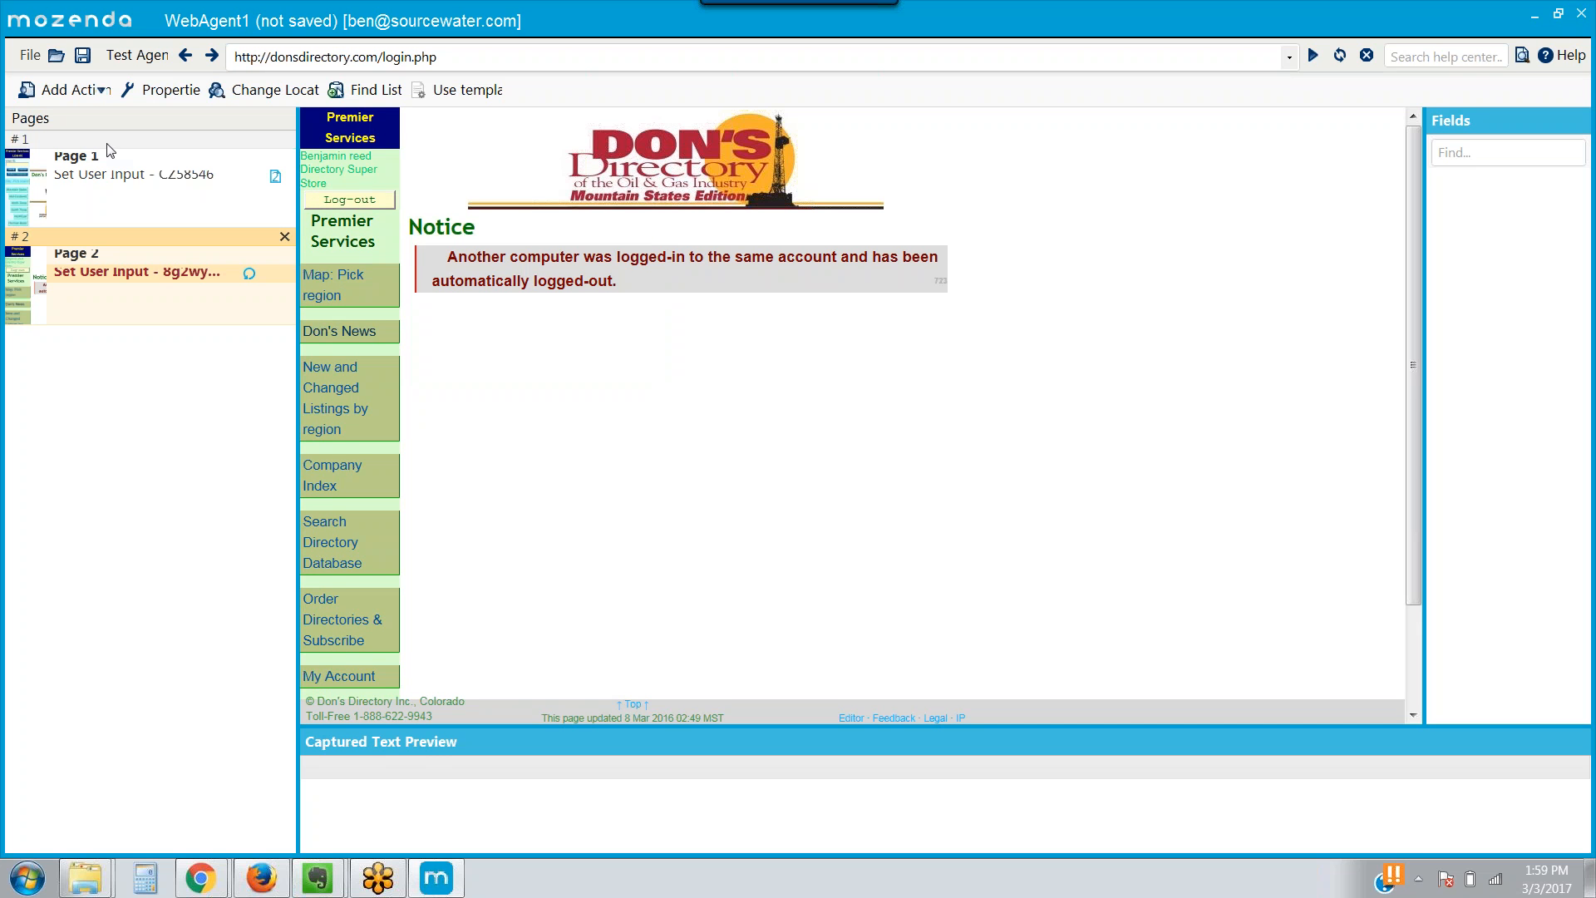
{"action": "left_click", "coordinate": [85, 179]}
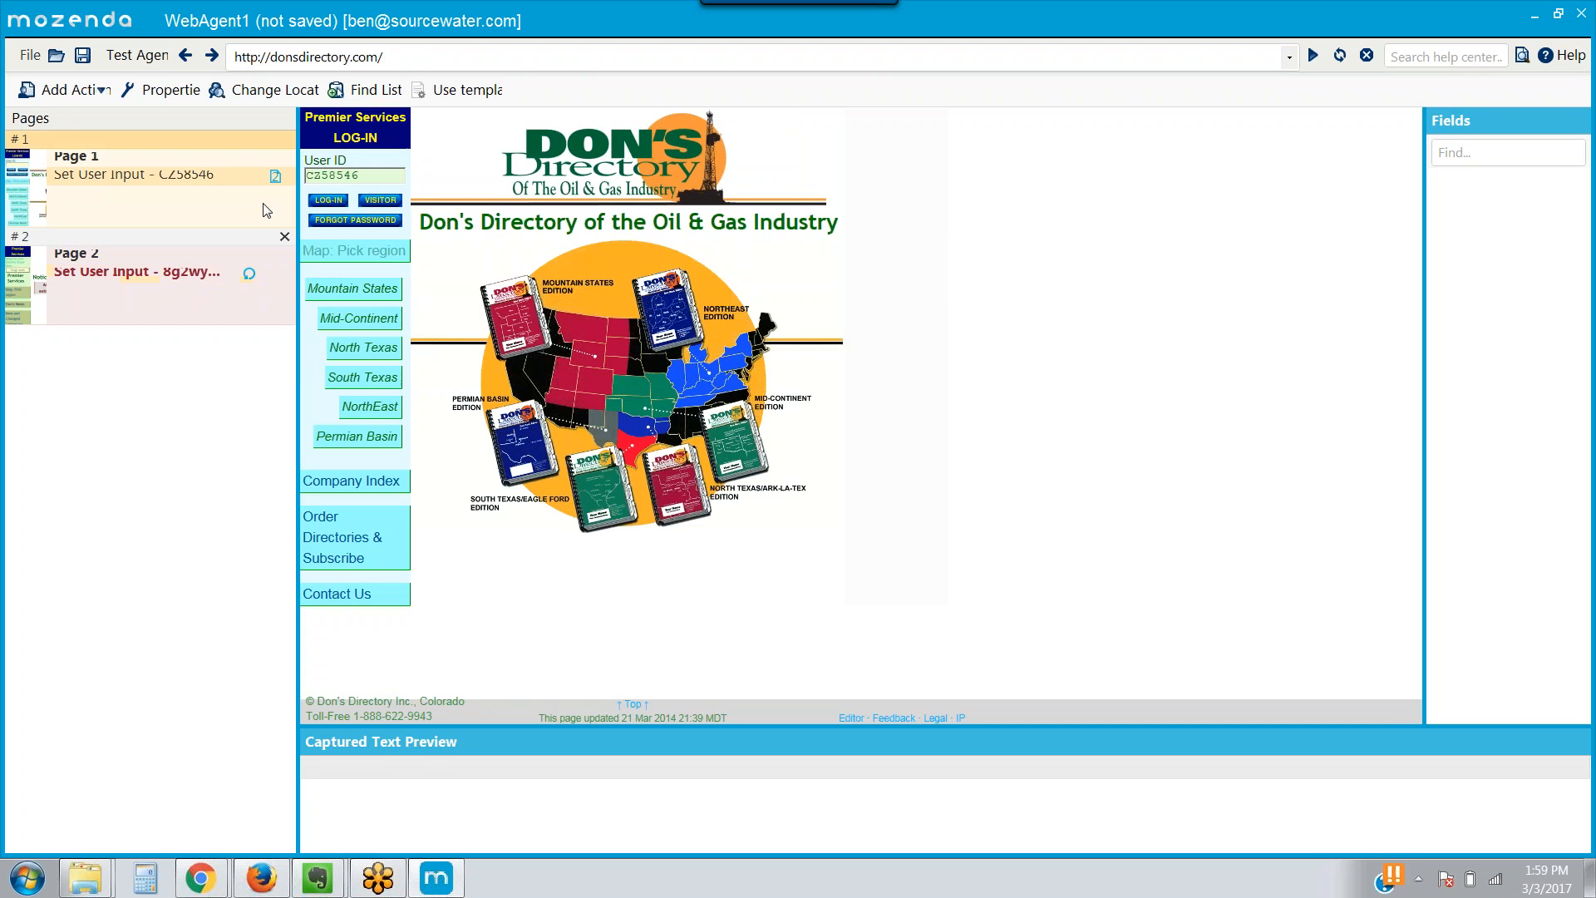
{"action": "right_click", "coordinate": [254, 189]}
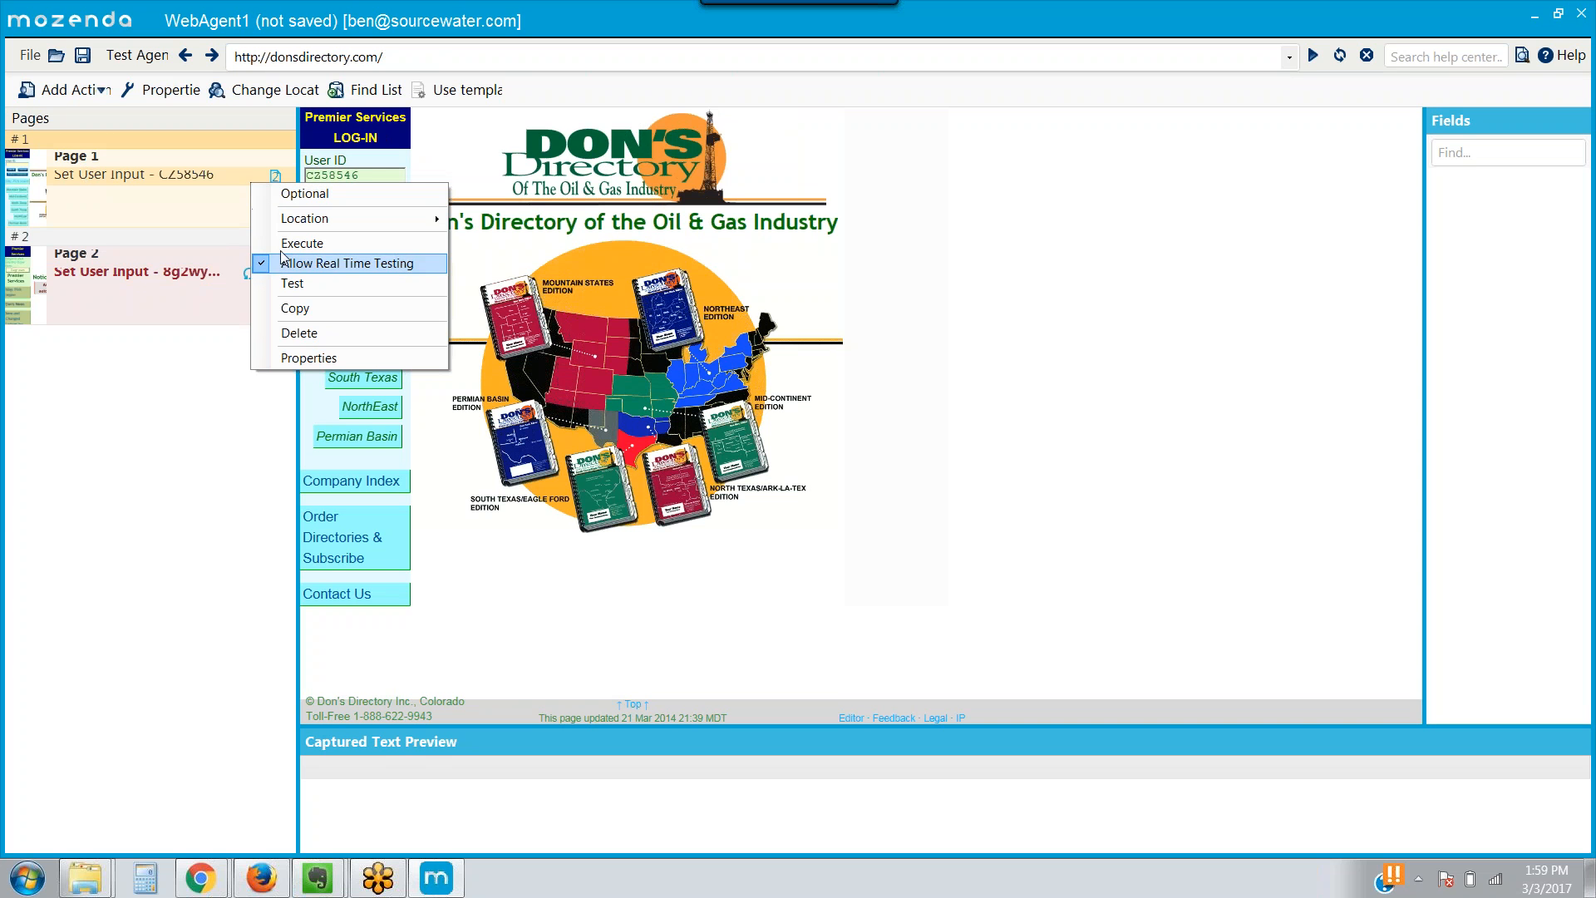
{"action": "left_click", "coordinate": [291, 356]}
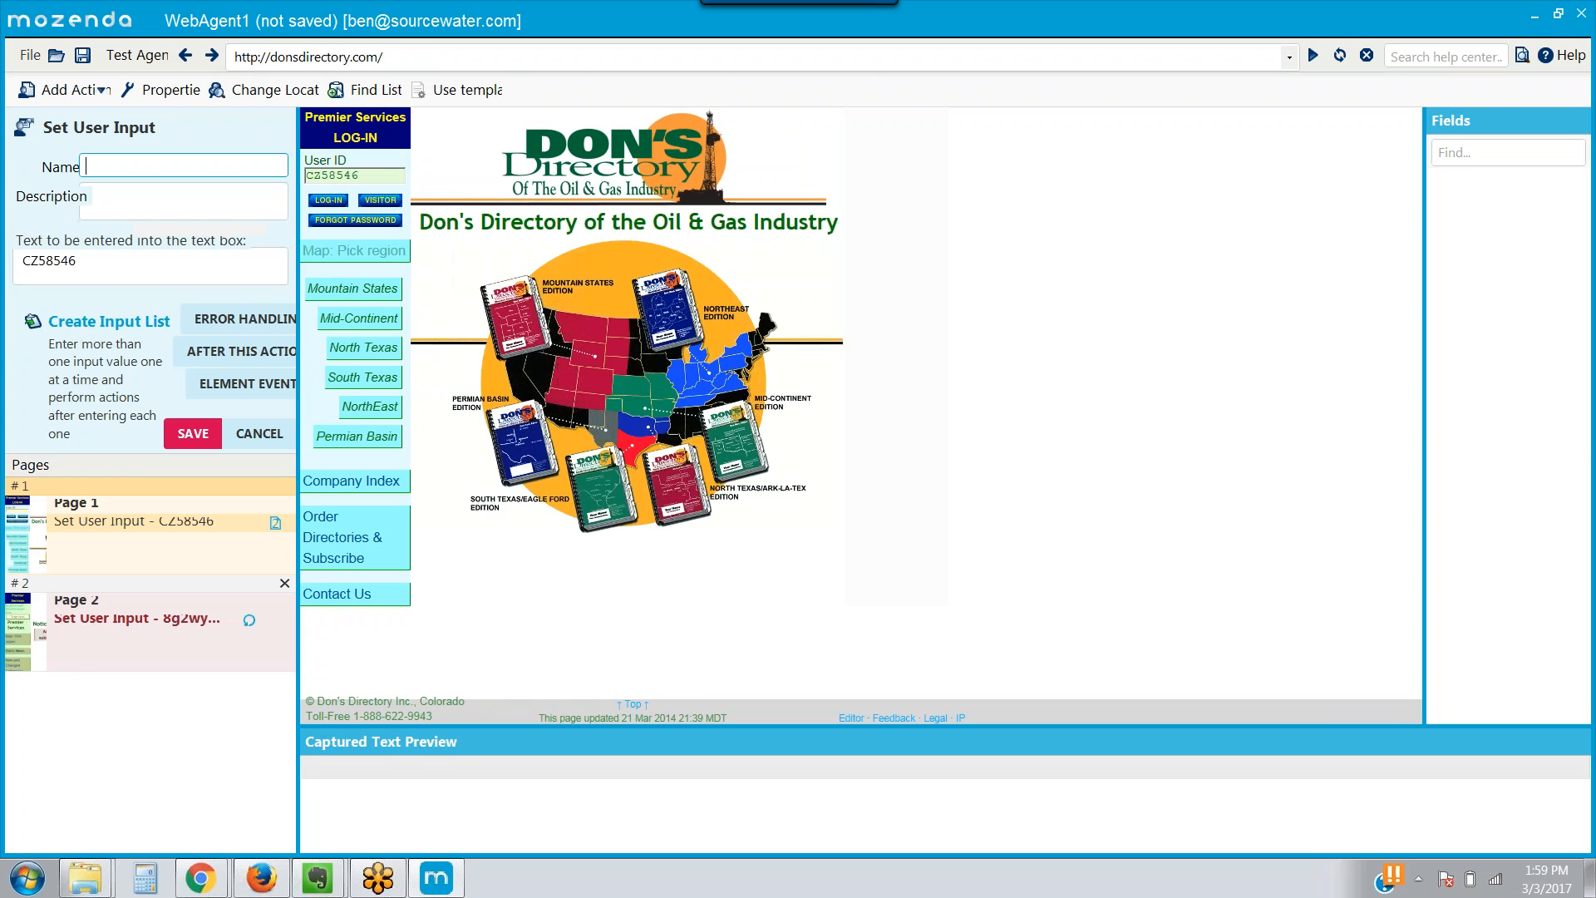
{"action": "left_click", "coordinate": [259, 433]}
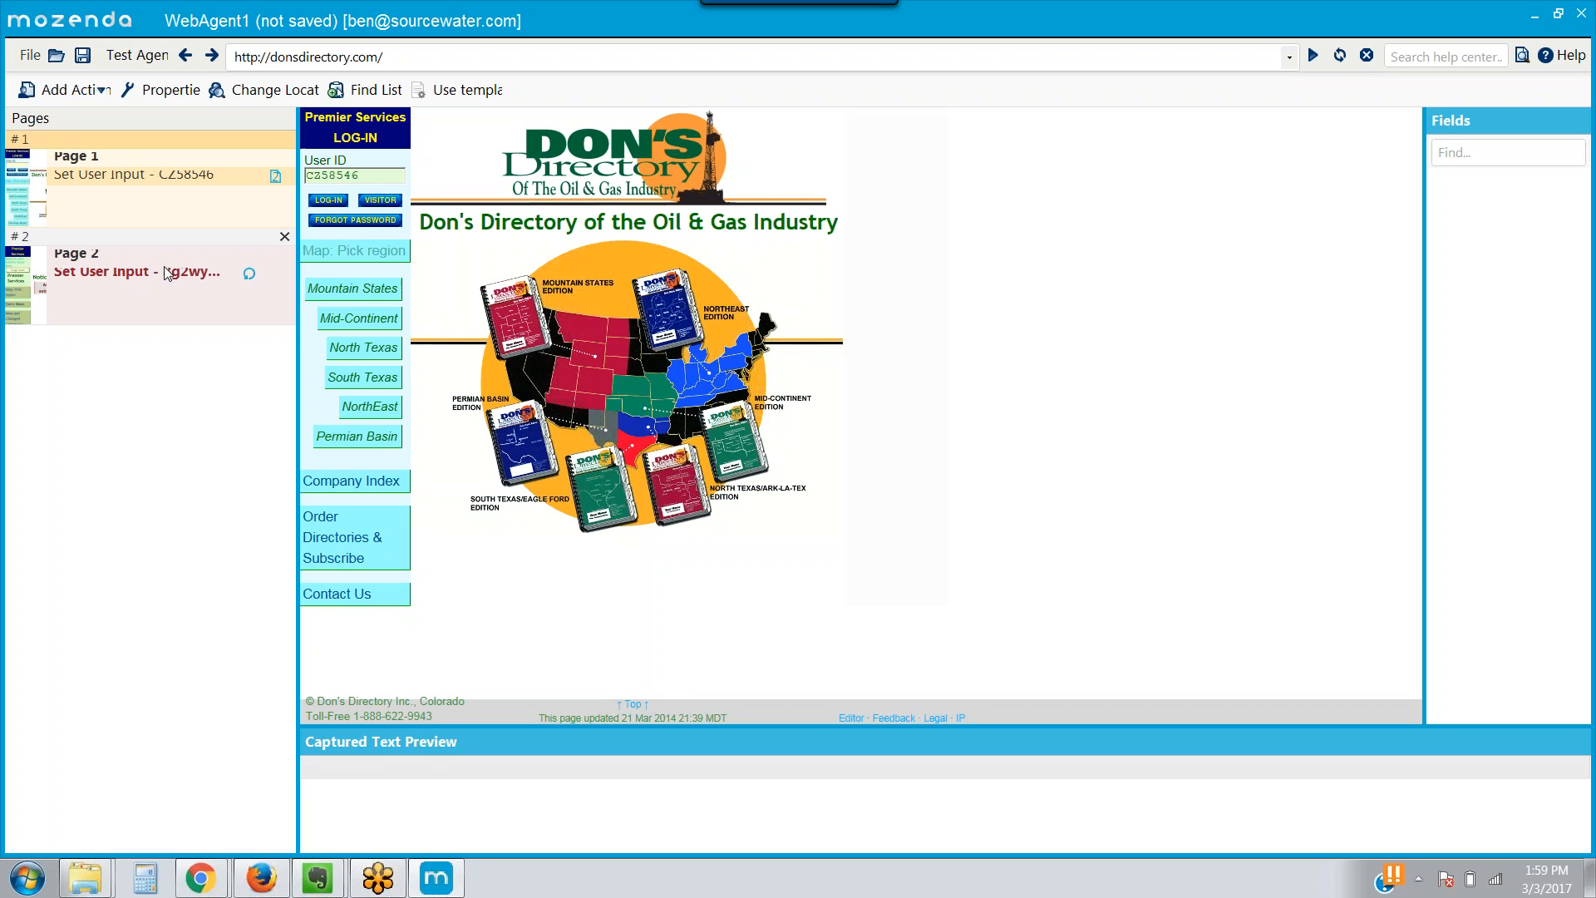
Delete Page 2 along with its actions from the agent.
{"action": "left_click", "coordinate": [285, 239]}
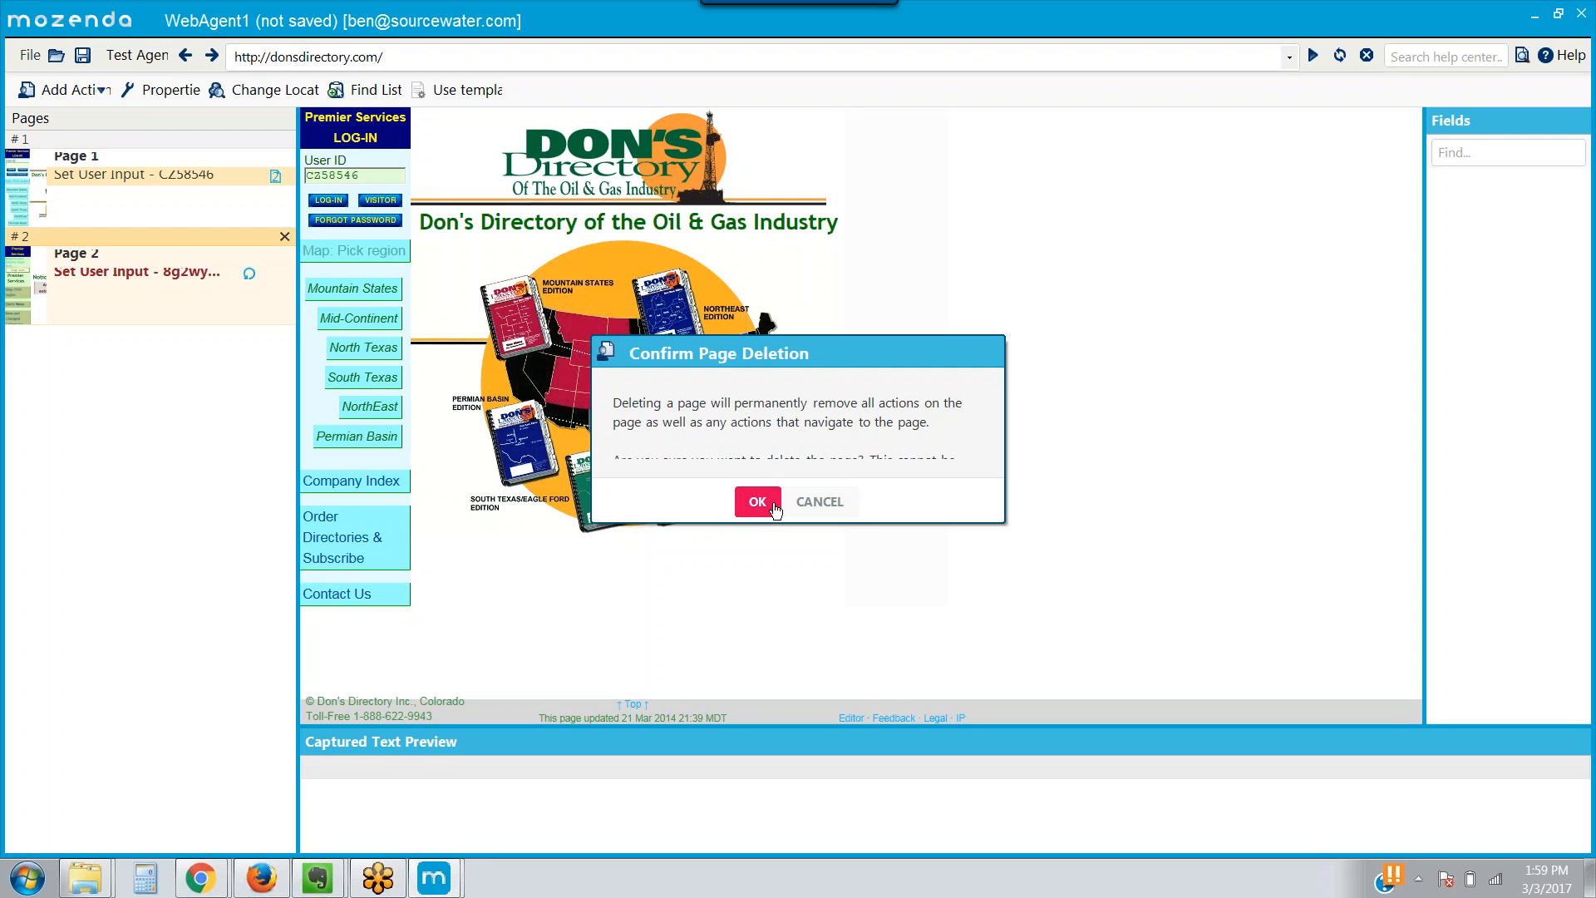
{"action": "left_click", "coordinate": [766, 502]}
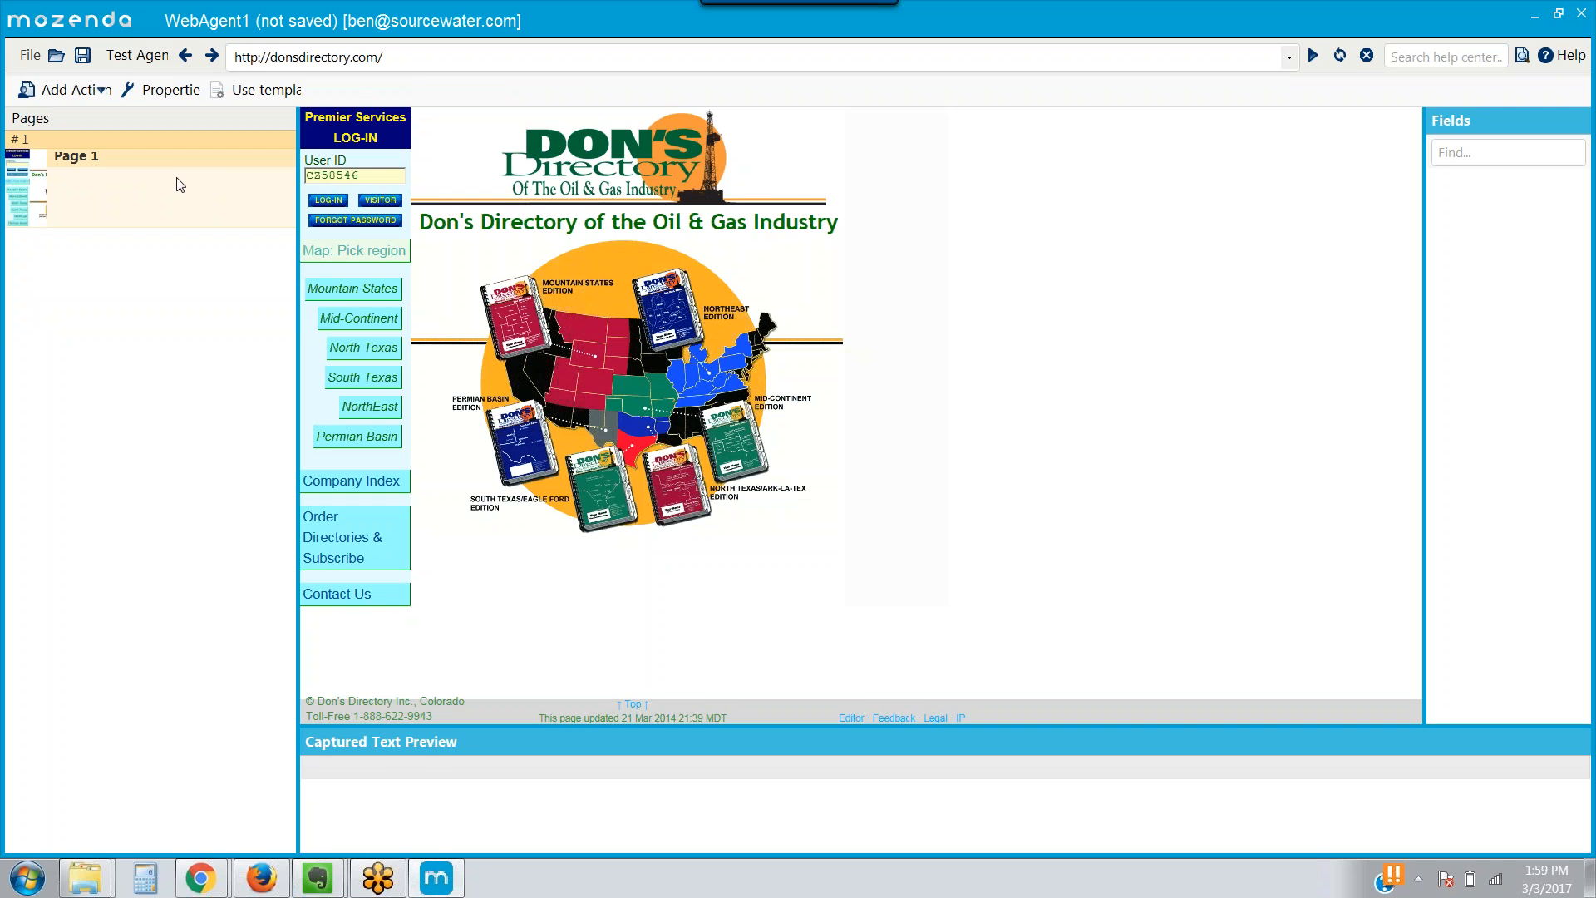
{"action": "right_click", "coordinate": [172, 165]}
{"action": "left_click", "coordinate": [149, 185]}
Load the donsdirectory.com login page, close and save the current agent, and start a new agent from the page.
{"action": "left_click", "coordinate": [384, 56]}
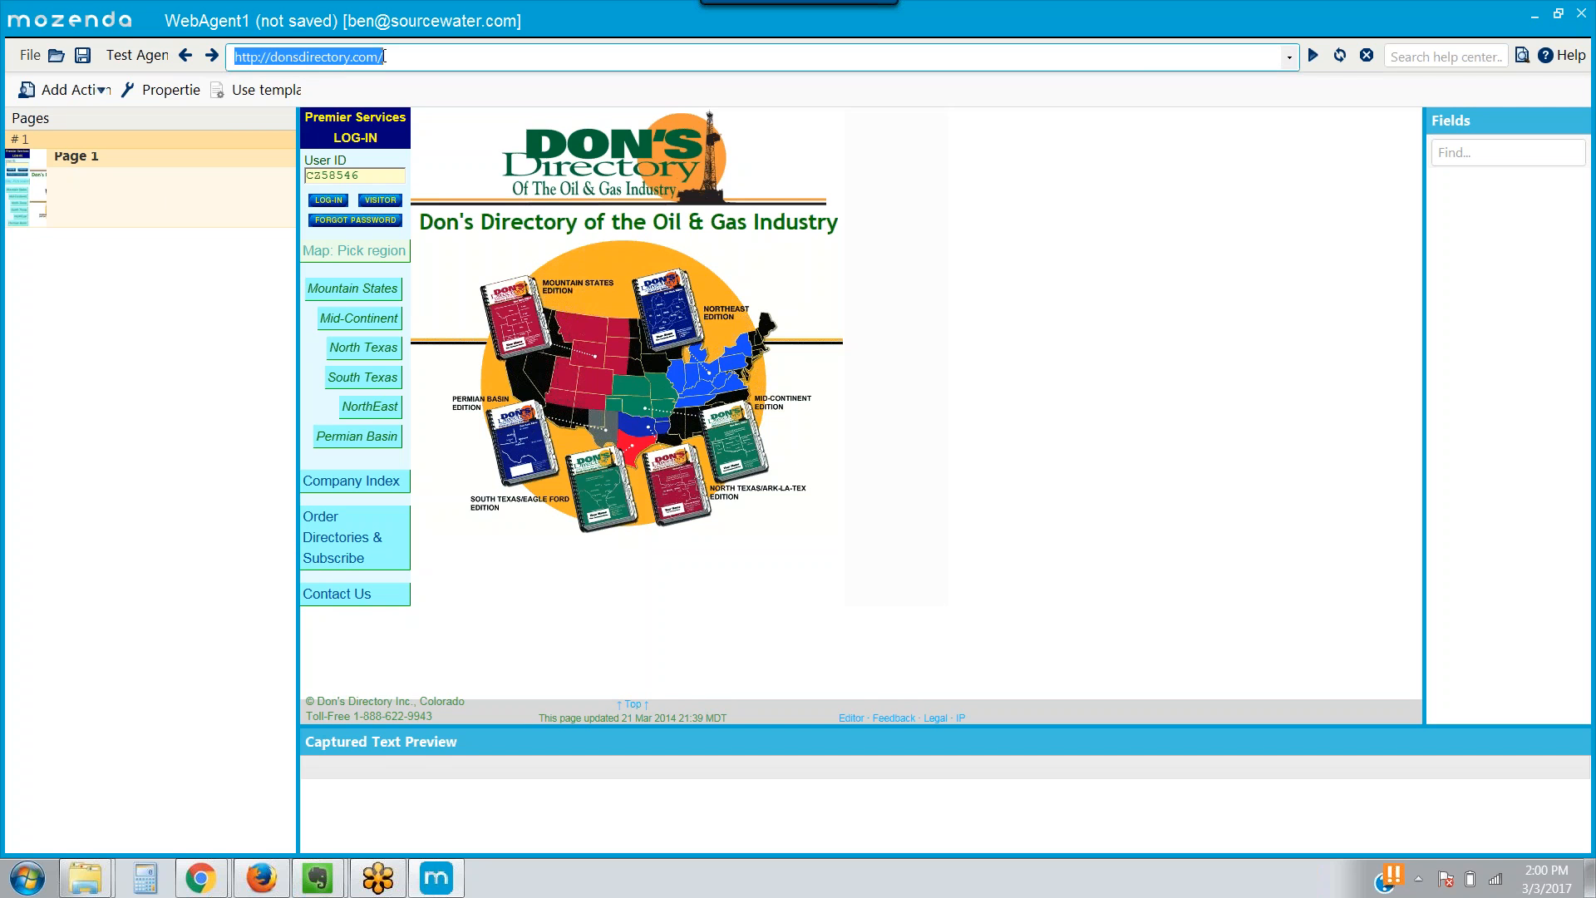
{"action": "type", "text": "donsdirectory.com/"}
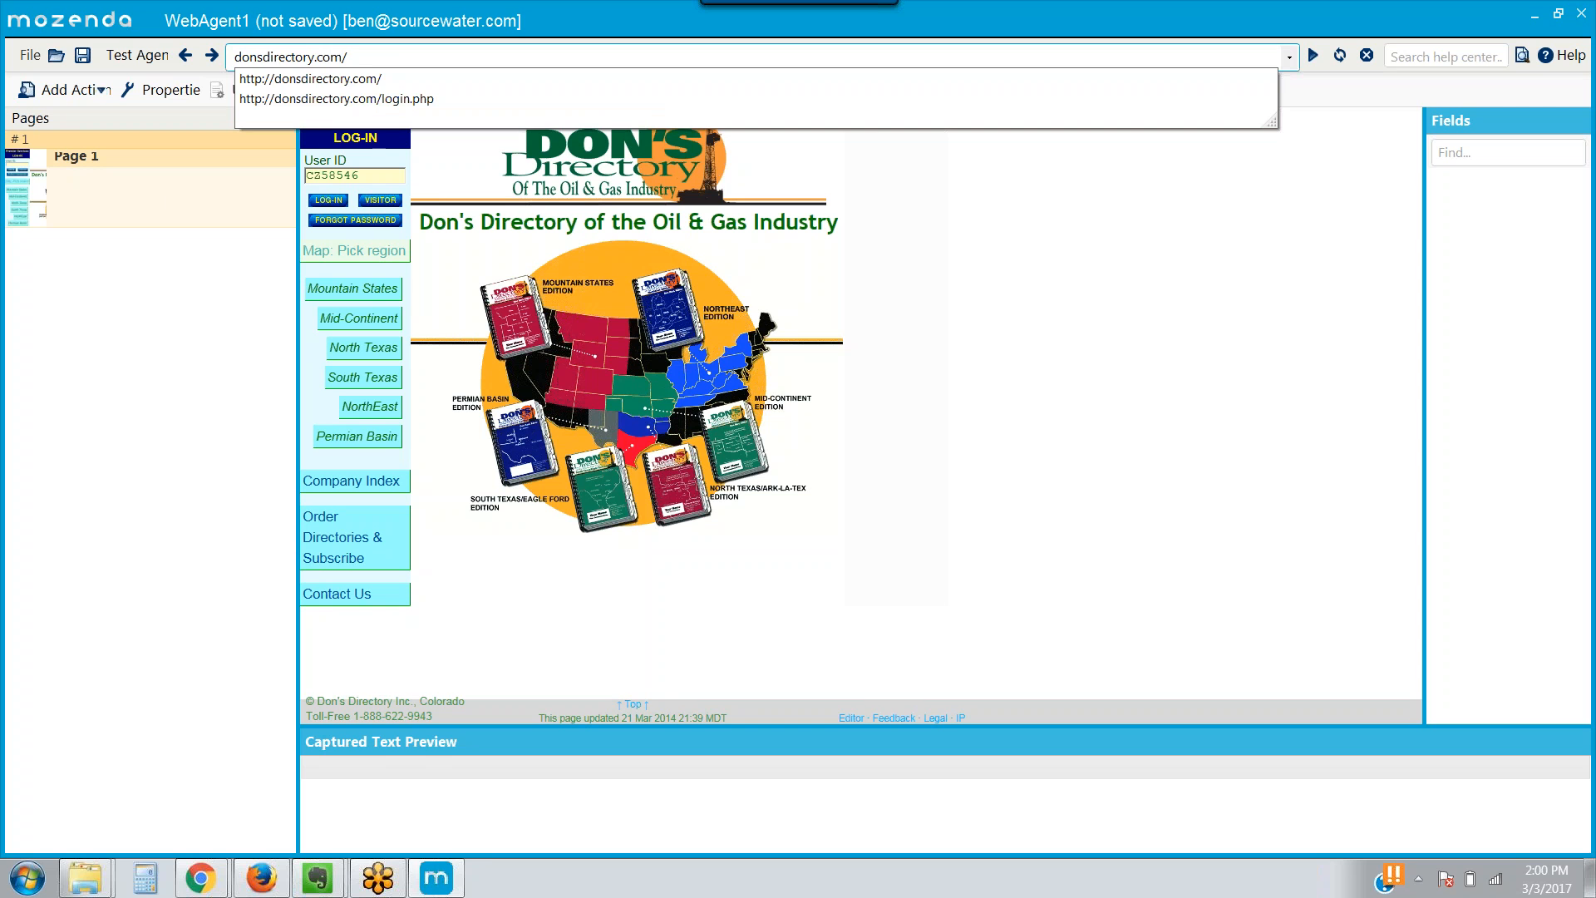
{"action": "left_click", "coordinate": [381, 99]}
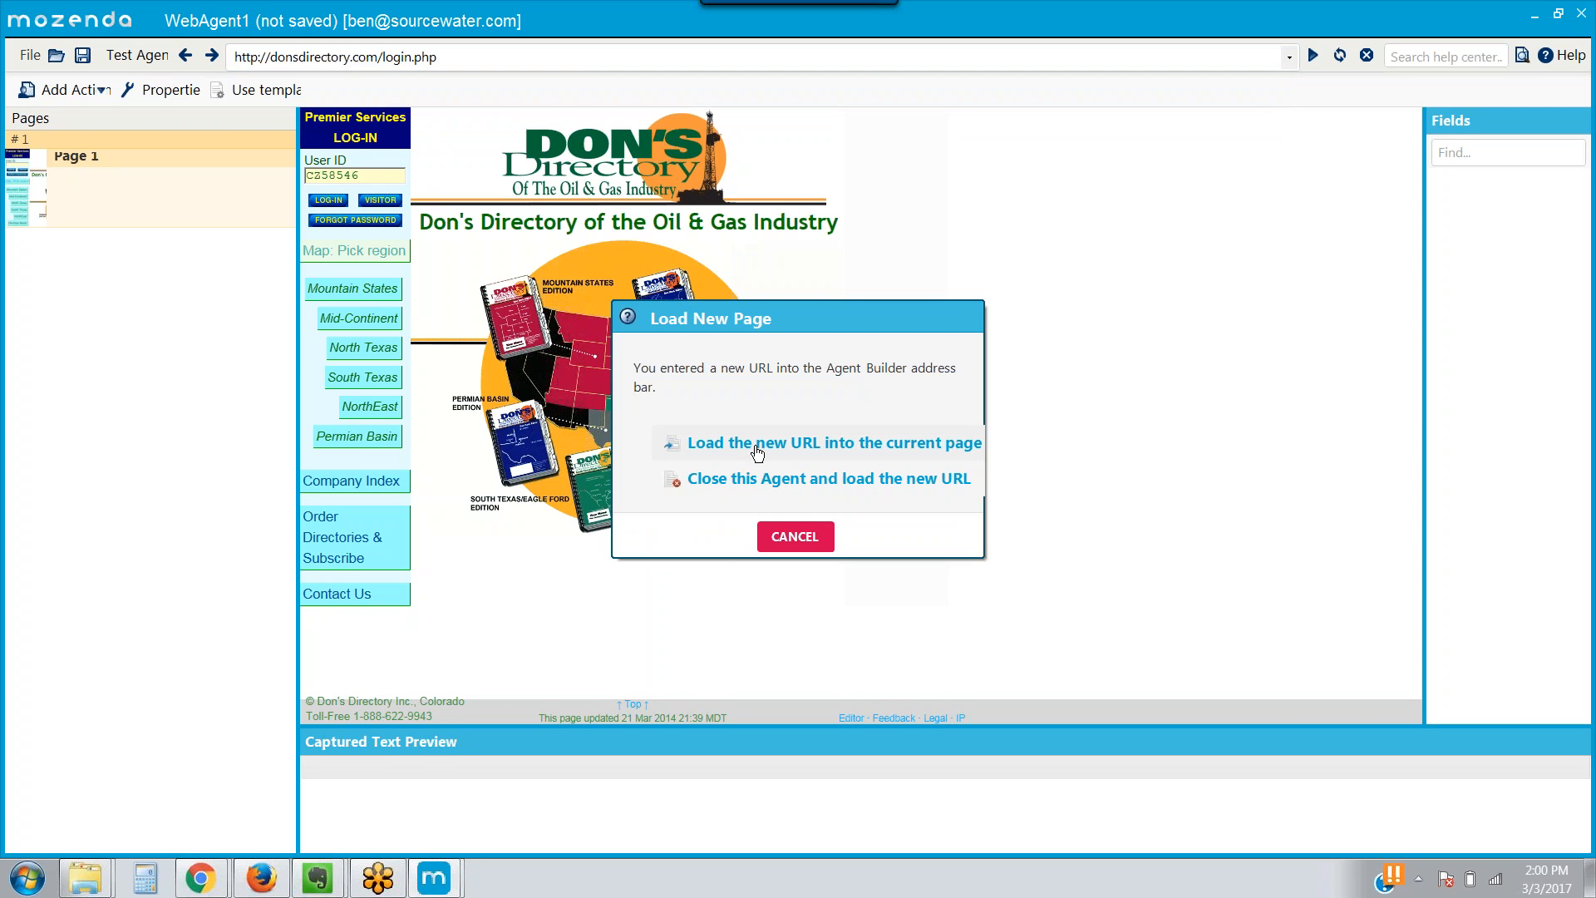
{"action": "left_click", "coordinate": [757, 490]}
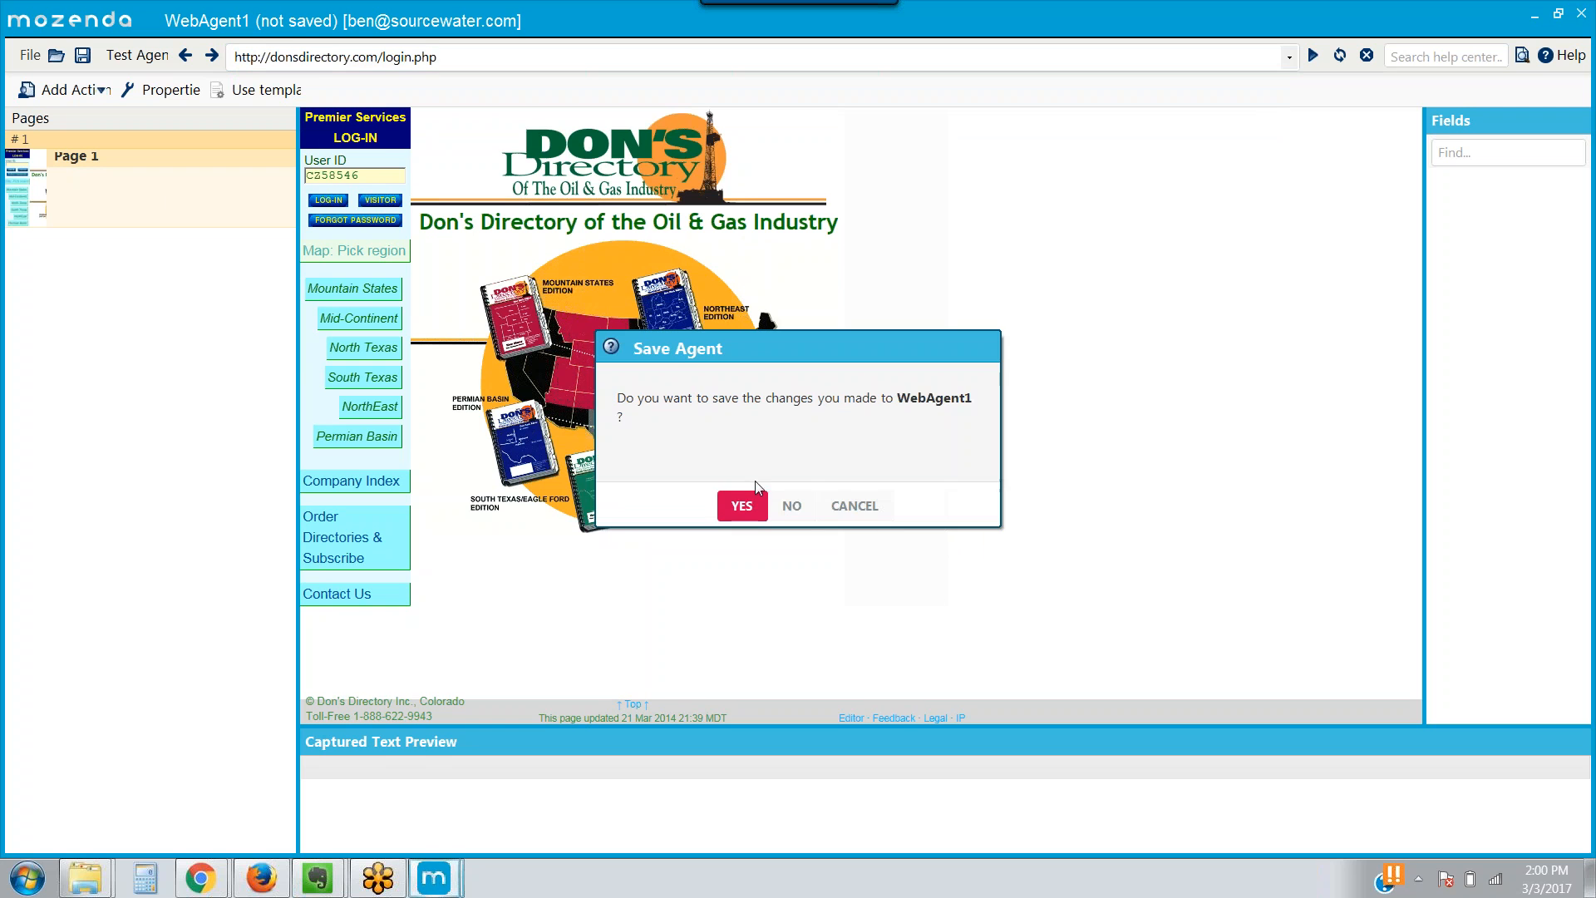
{"action": "left_click", "coordinate": [742, 506]}
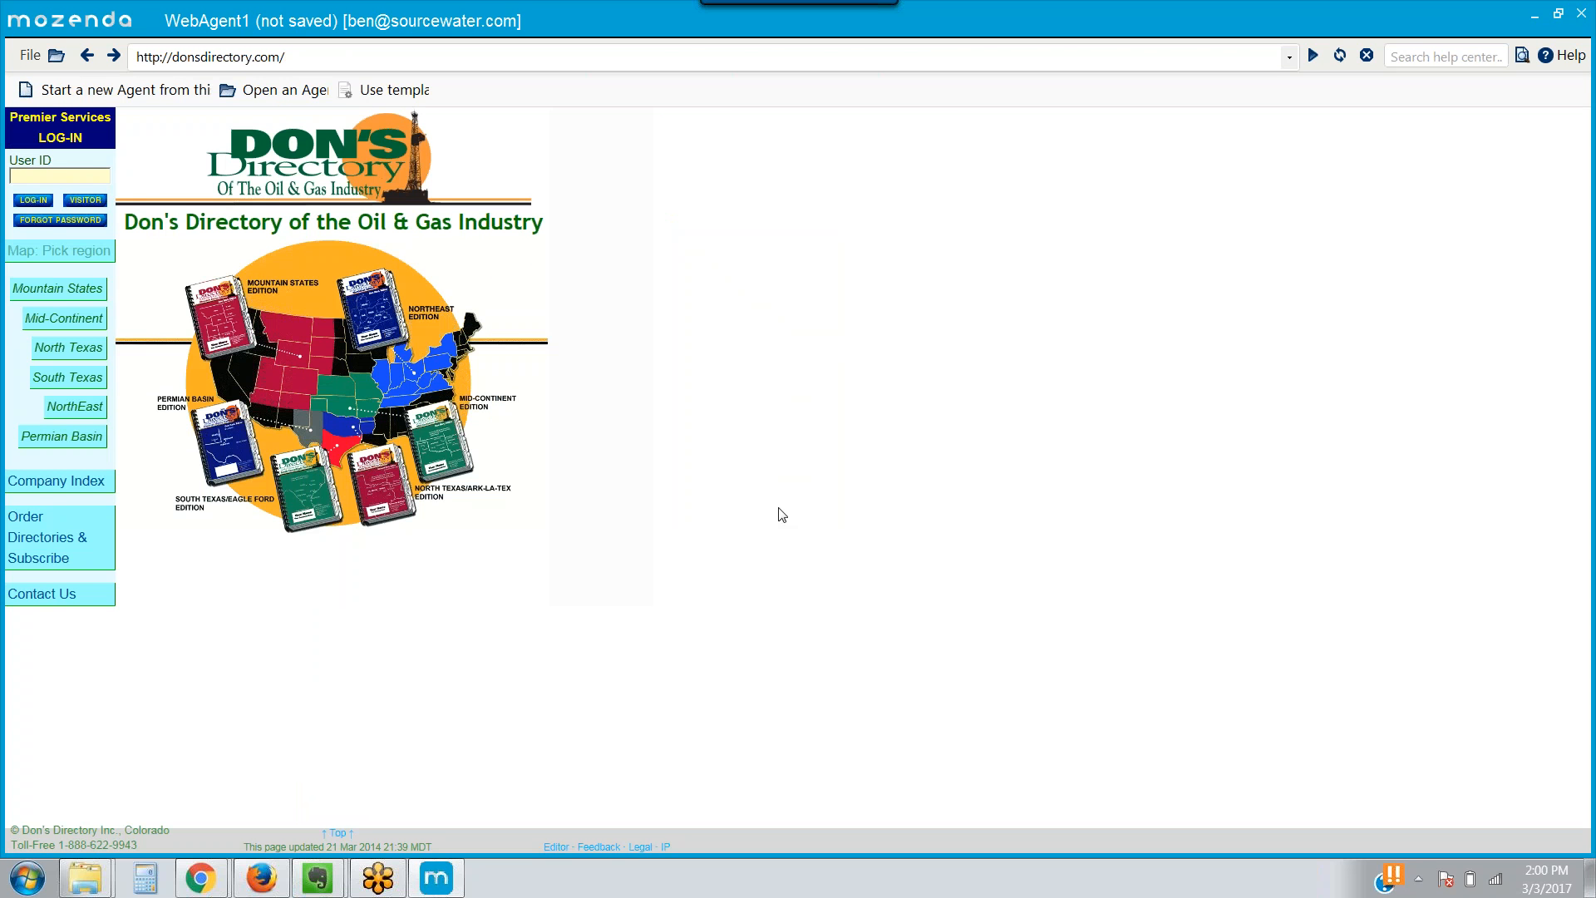
{"action": "left_click", "coordinate": [99, 89]}
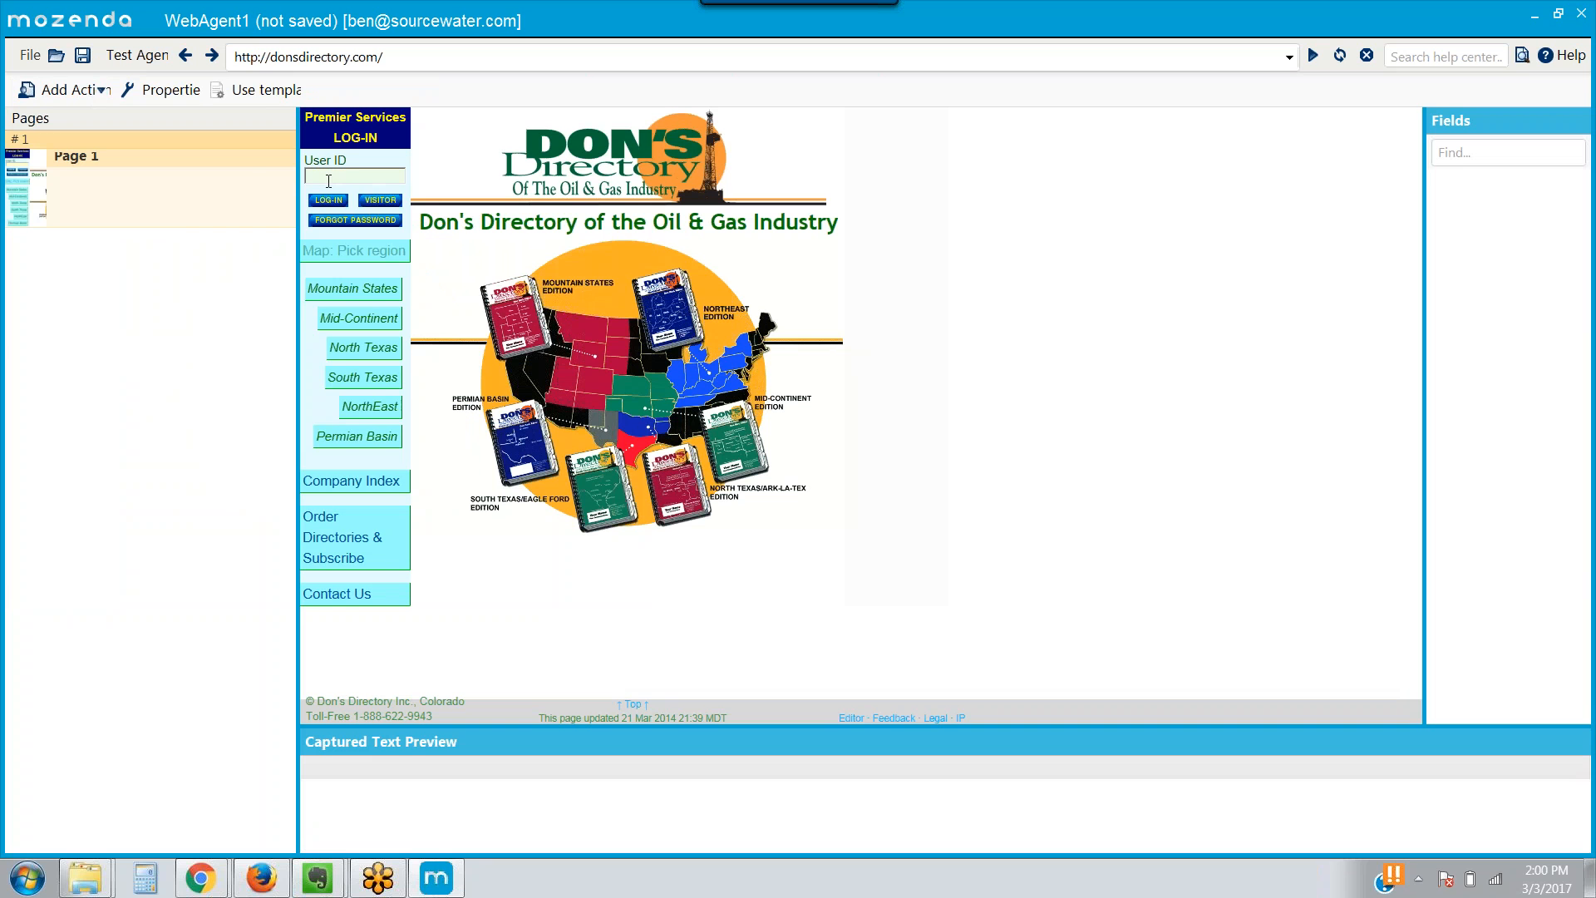
Create a Set User Input action entering the stored user ID in the User ID field.
{"action": "left_click", "coordinate": [330, 178]}
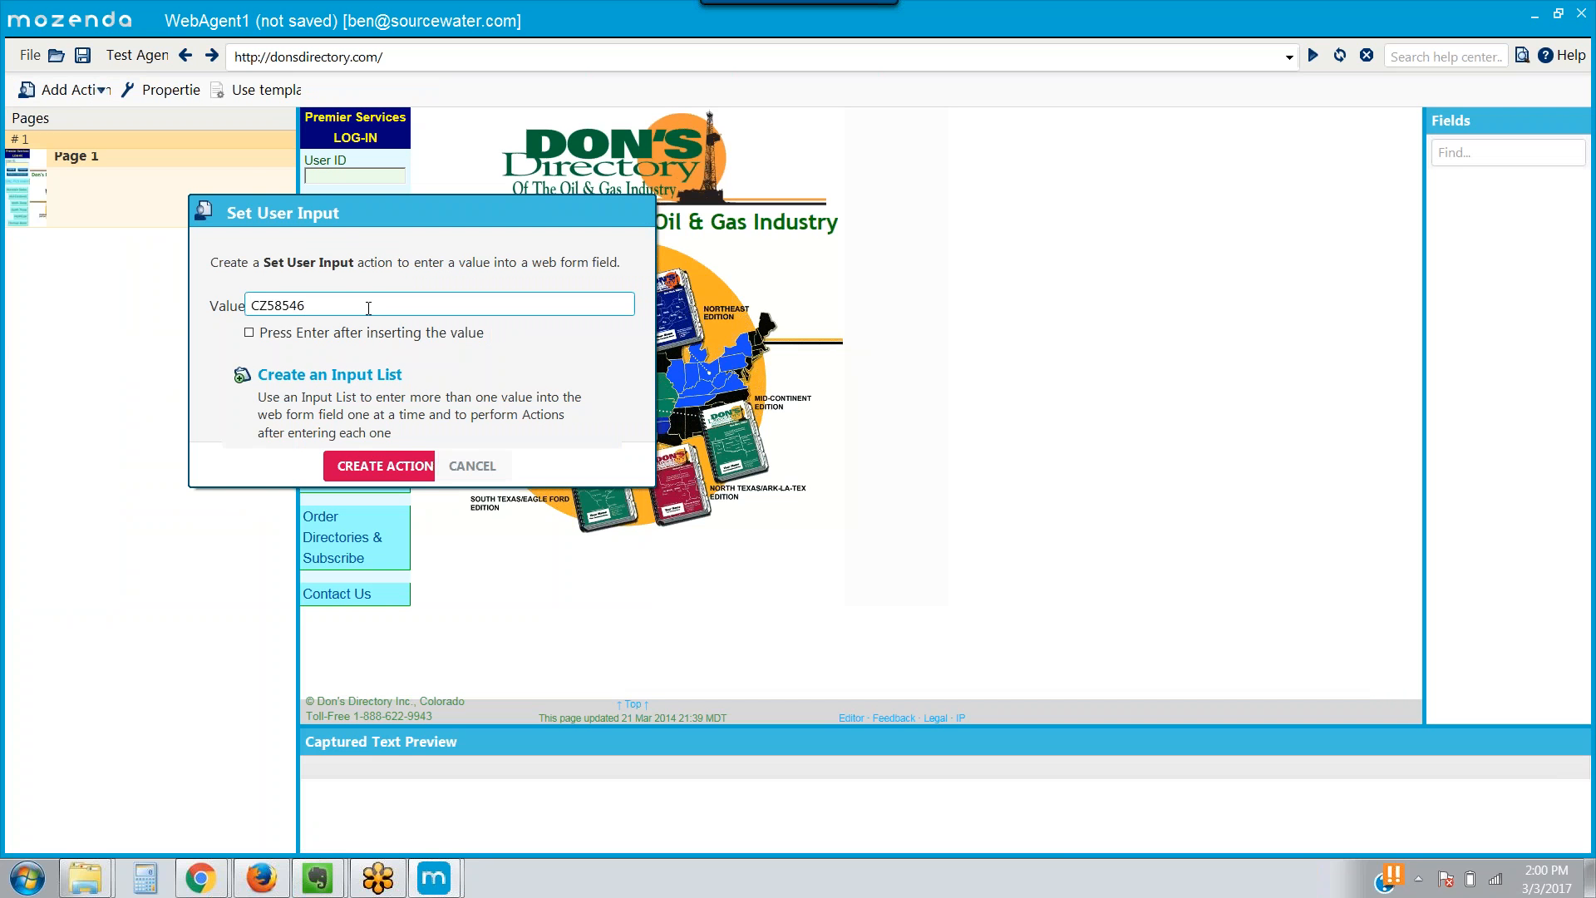
{"action": "left_click", "coordinate": [361, 470]}
Open the User ID action's properties, set its element event wait to 30 milliseconds, and save.
{"action": "left_click", "coordinate": [161, 180]}
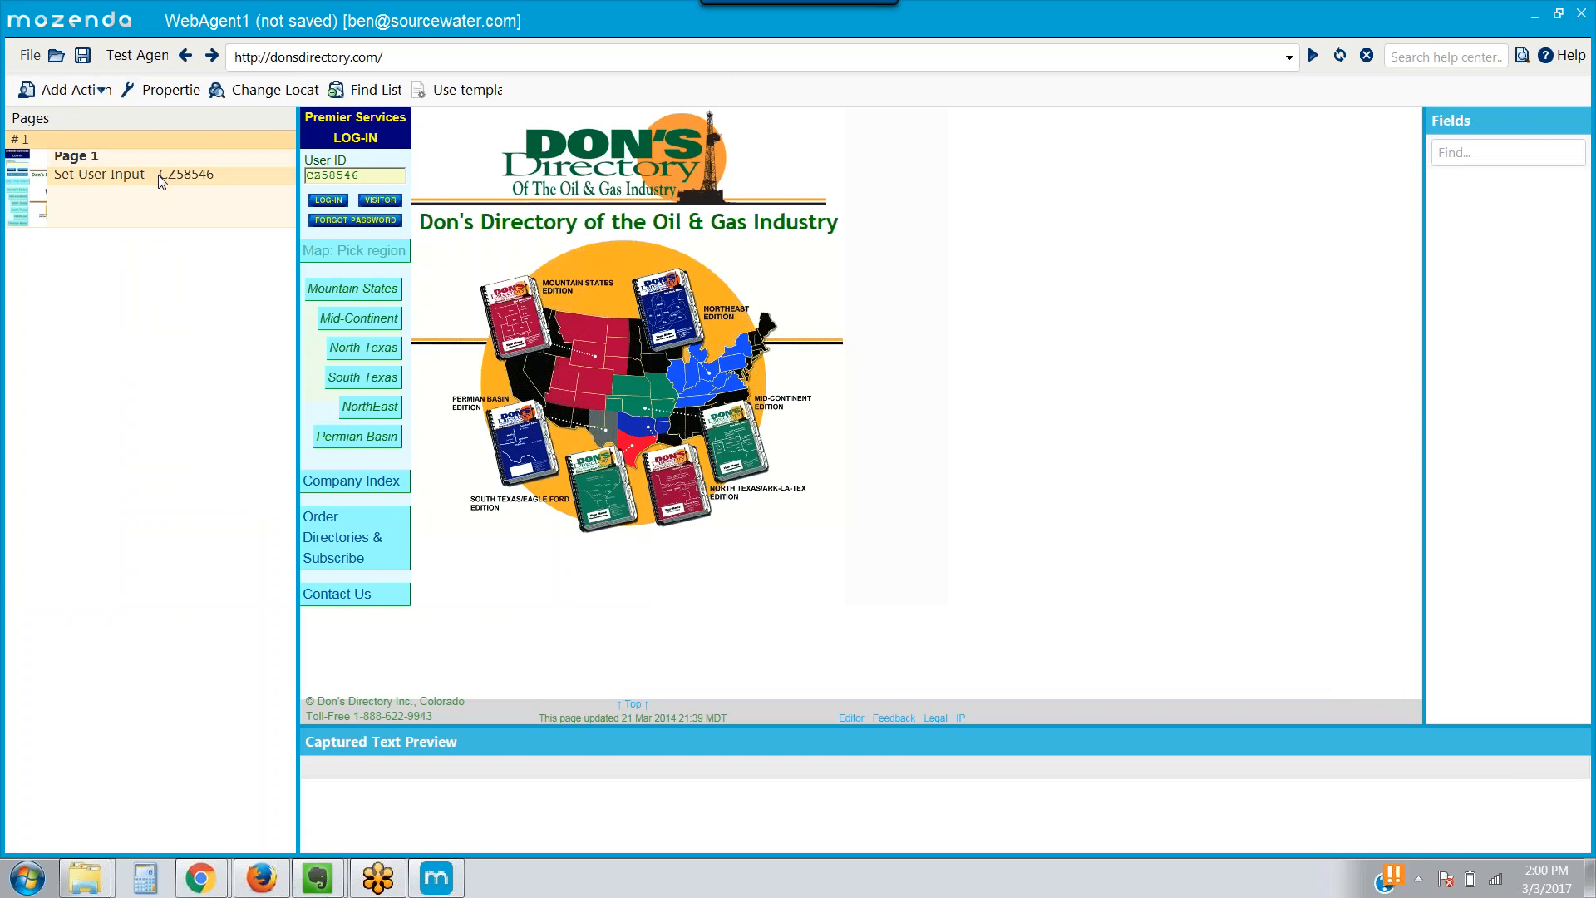
{"action": "right_click", "coordinate": [162, 179]}
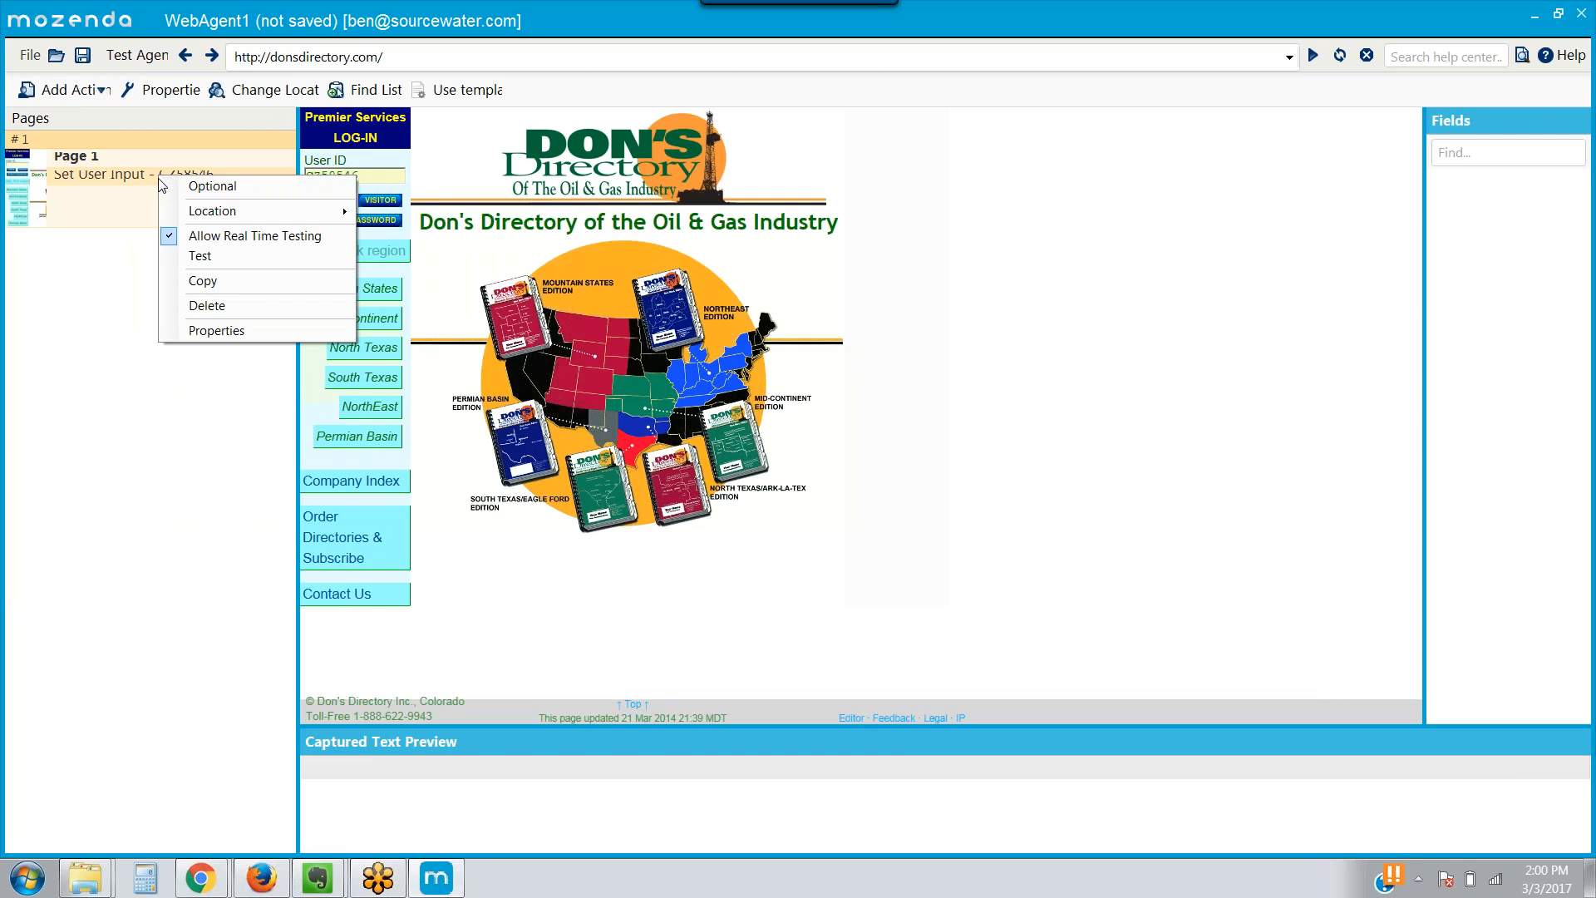
{"action": "left_click", "coordinate": [223, 334]}
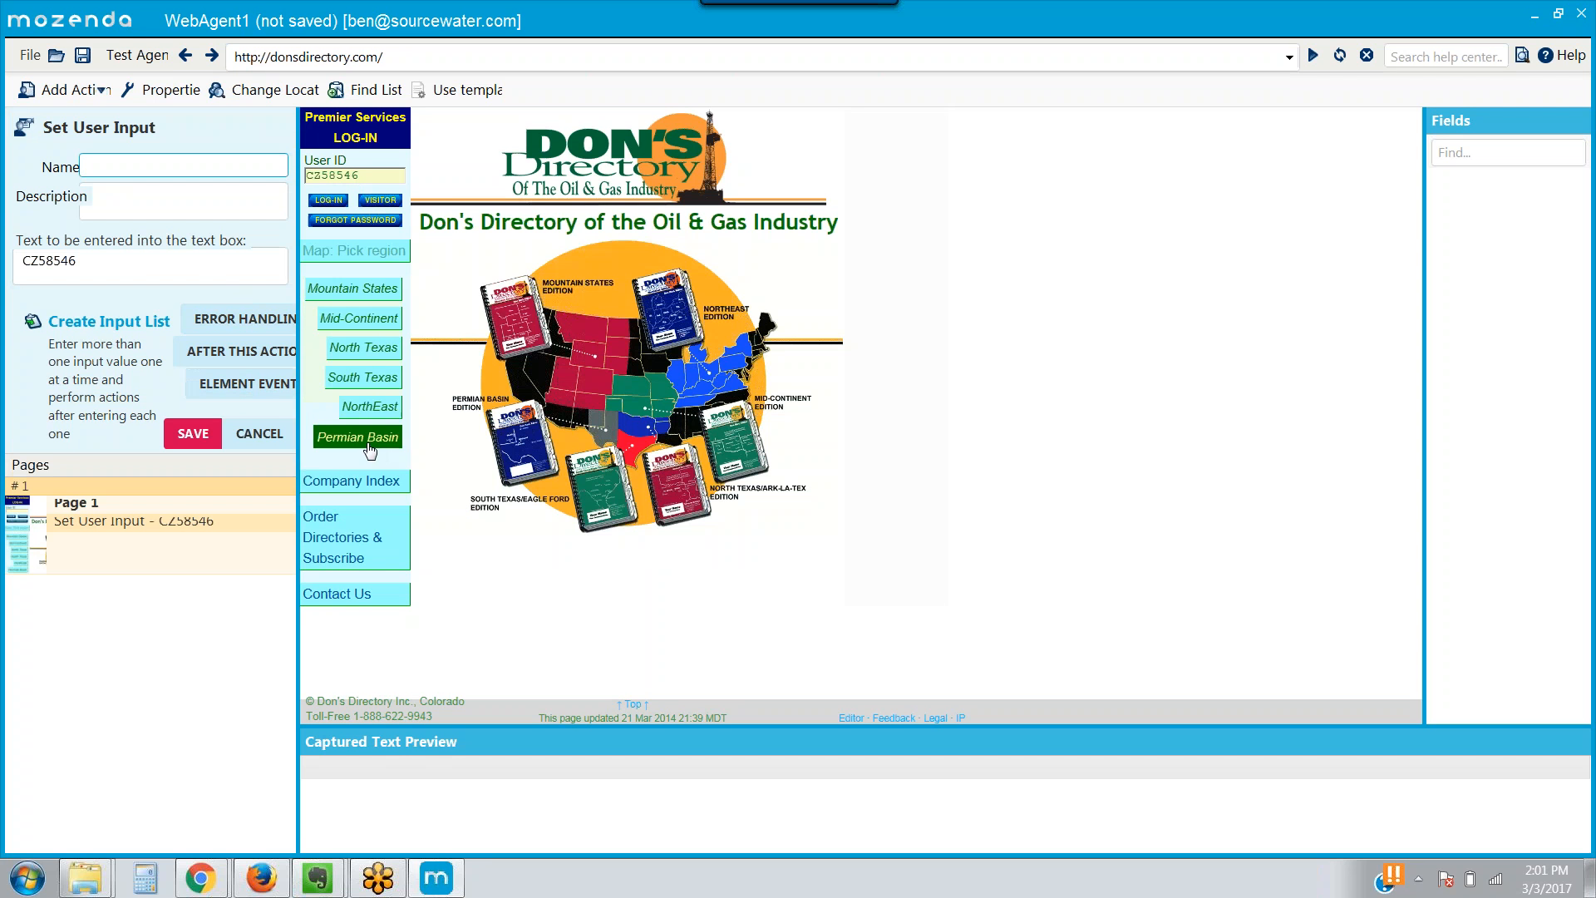
{"action": "mouse_move", "coordinate": [265, 391]}
{"action": "double_click", "coordinate": [356, 491]}
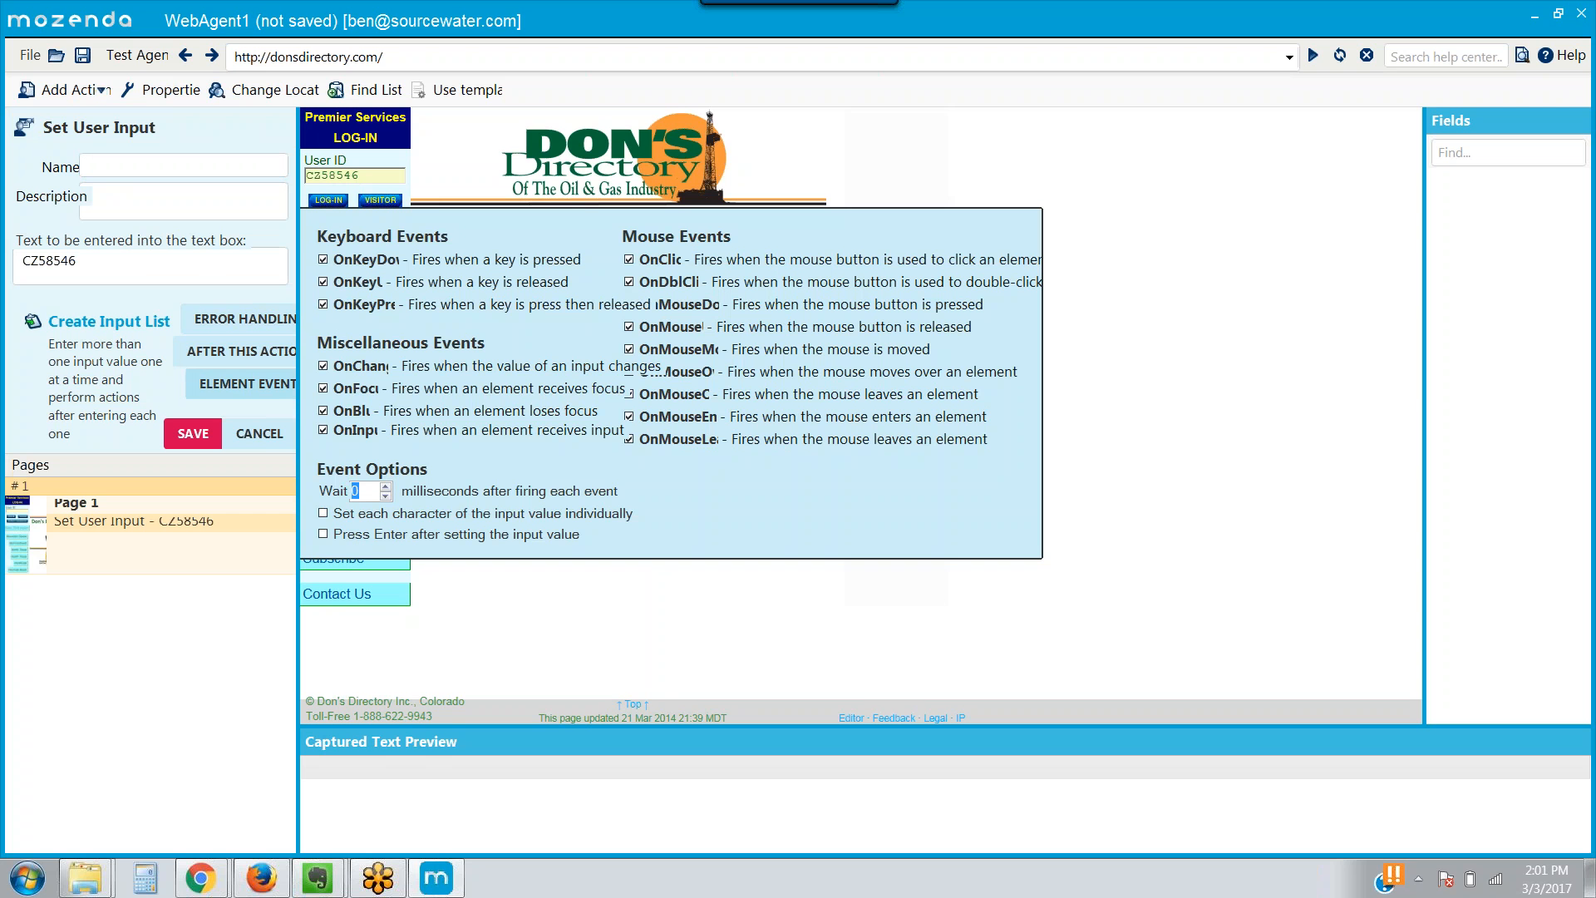
{"action": "type", "text": "30"}
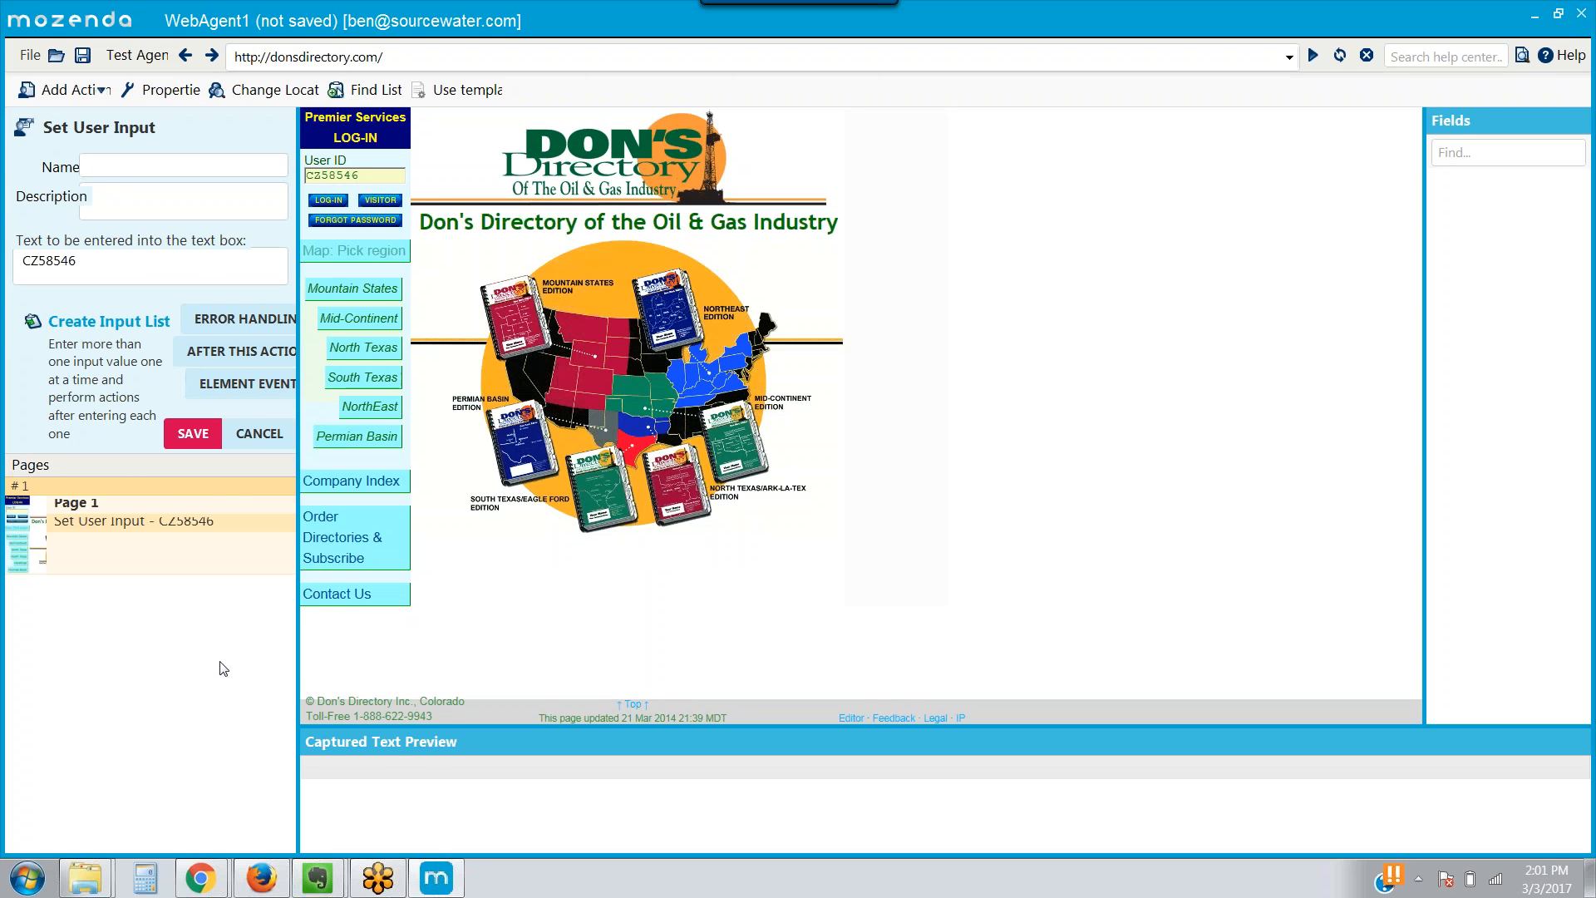
{"action": "left_click", "coordinate": [191, 434]}
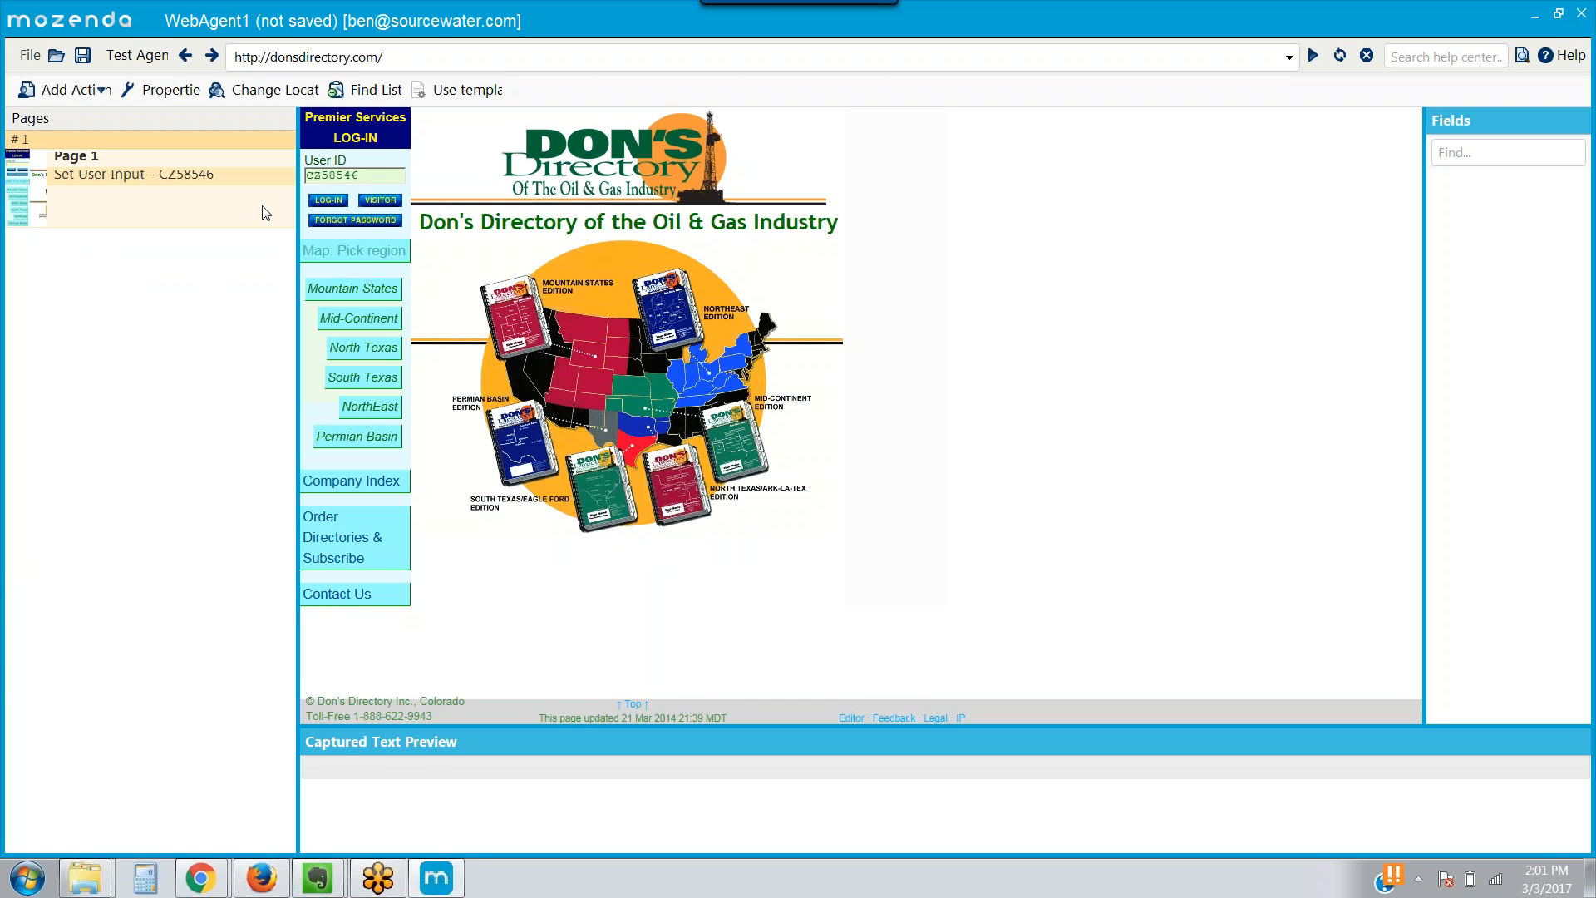
Add a Click Item action on the LOG-IN button to advance to the password page.
{"action": "left_click", "coordinate": [329, 204]}
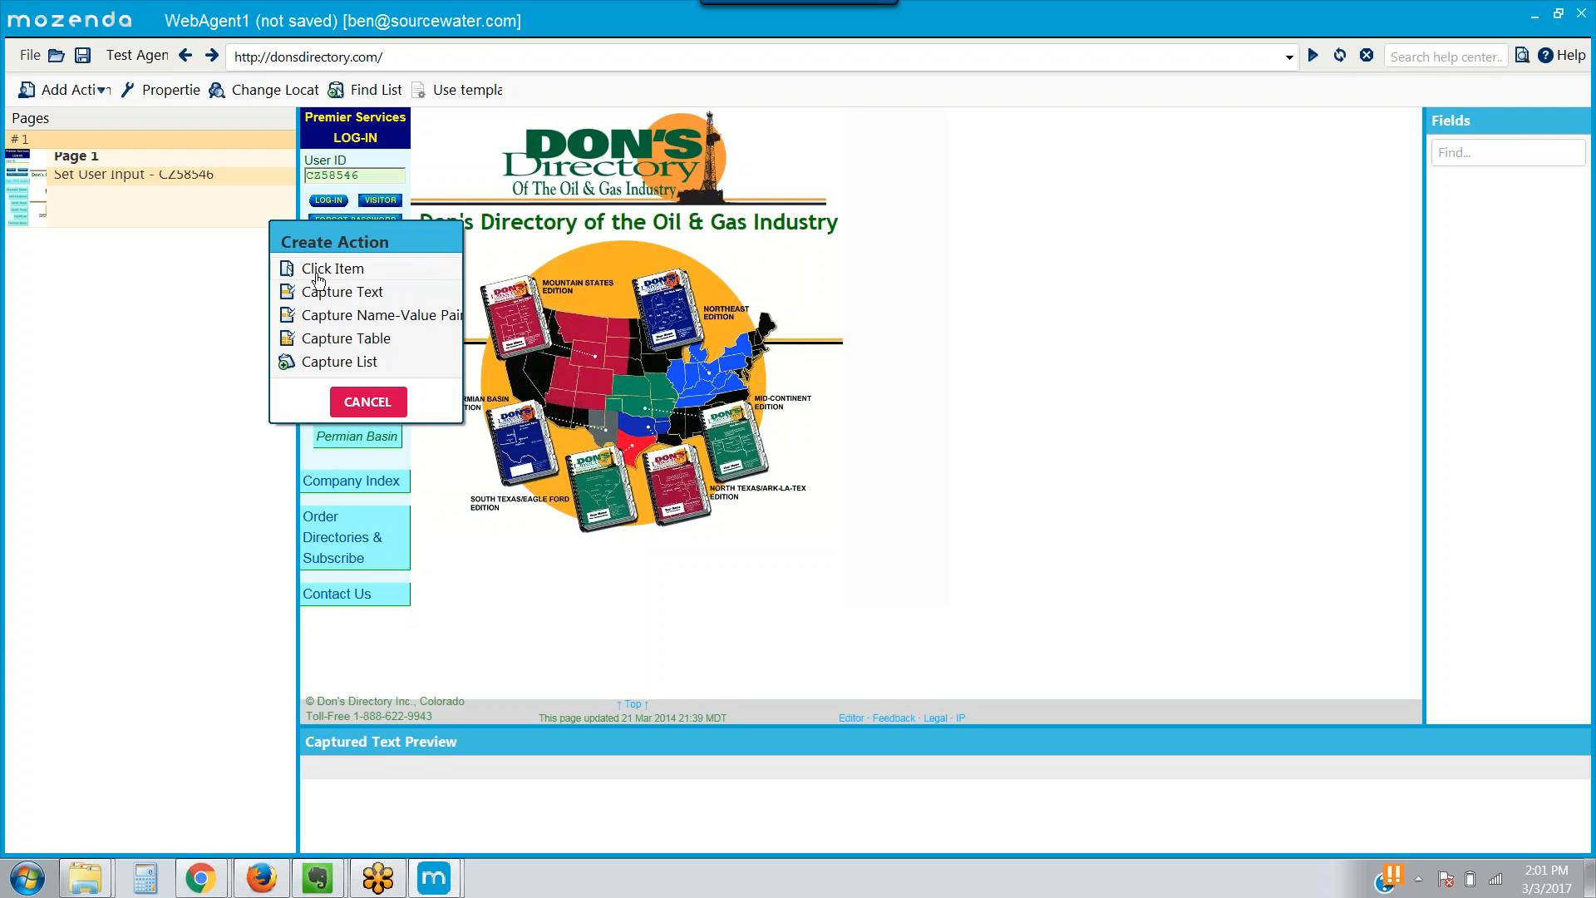
{"action": "left_click", "coordinate": [332, 268]}
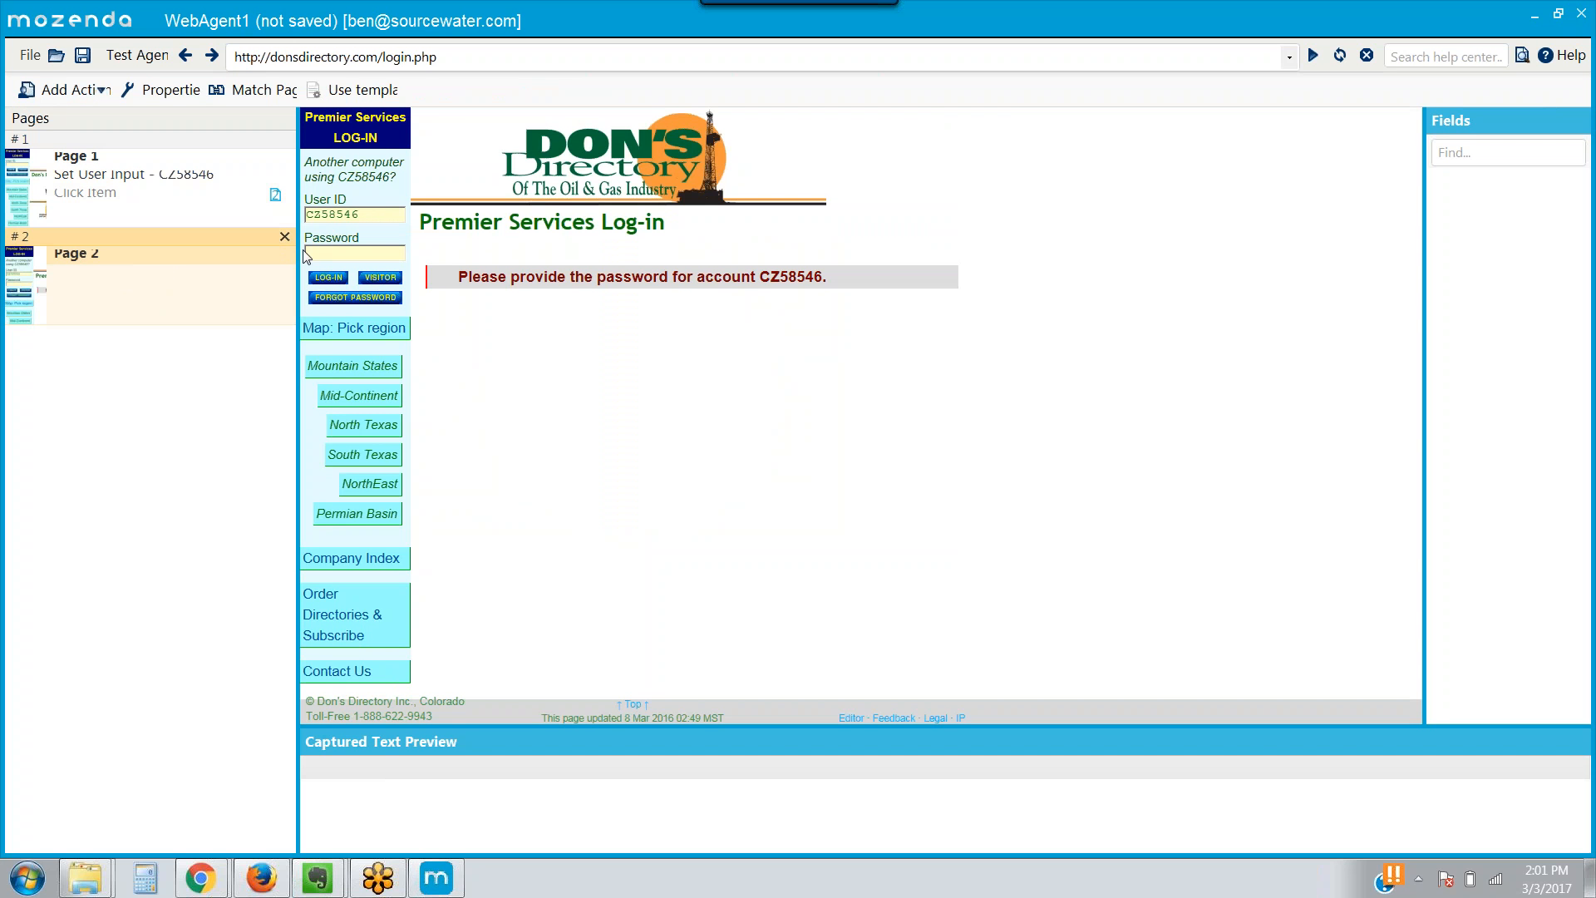
Create a Set User Input action entering the account password in the Password field.
{"action": "left_click", "coordinate": [363, 249]}
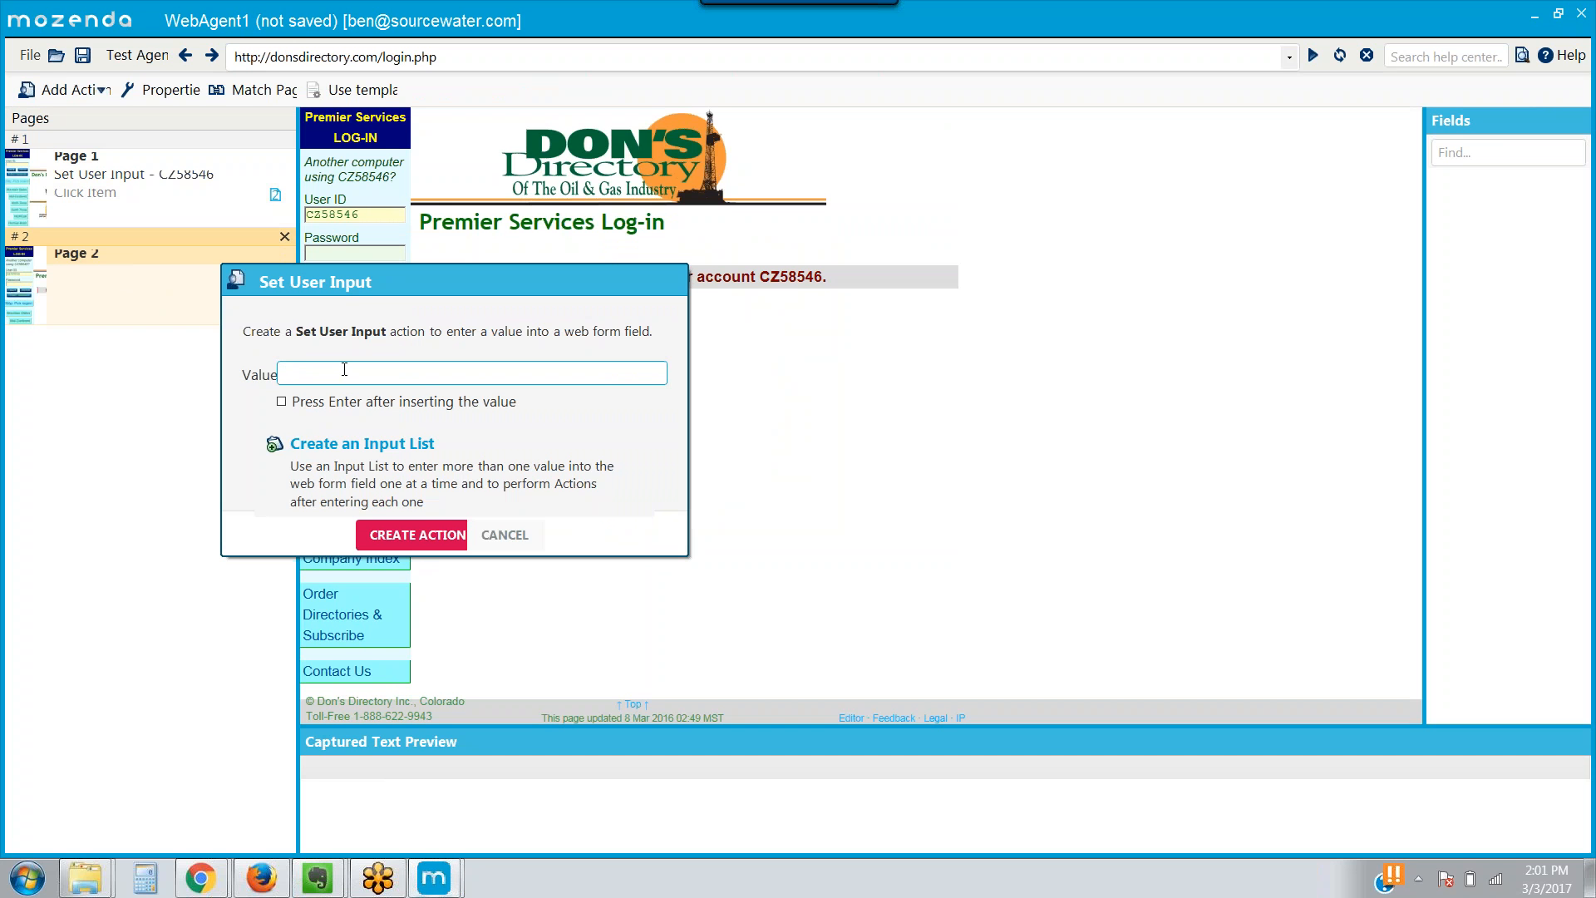
{"action": "left_click", "coordinate": [281, 403]}
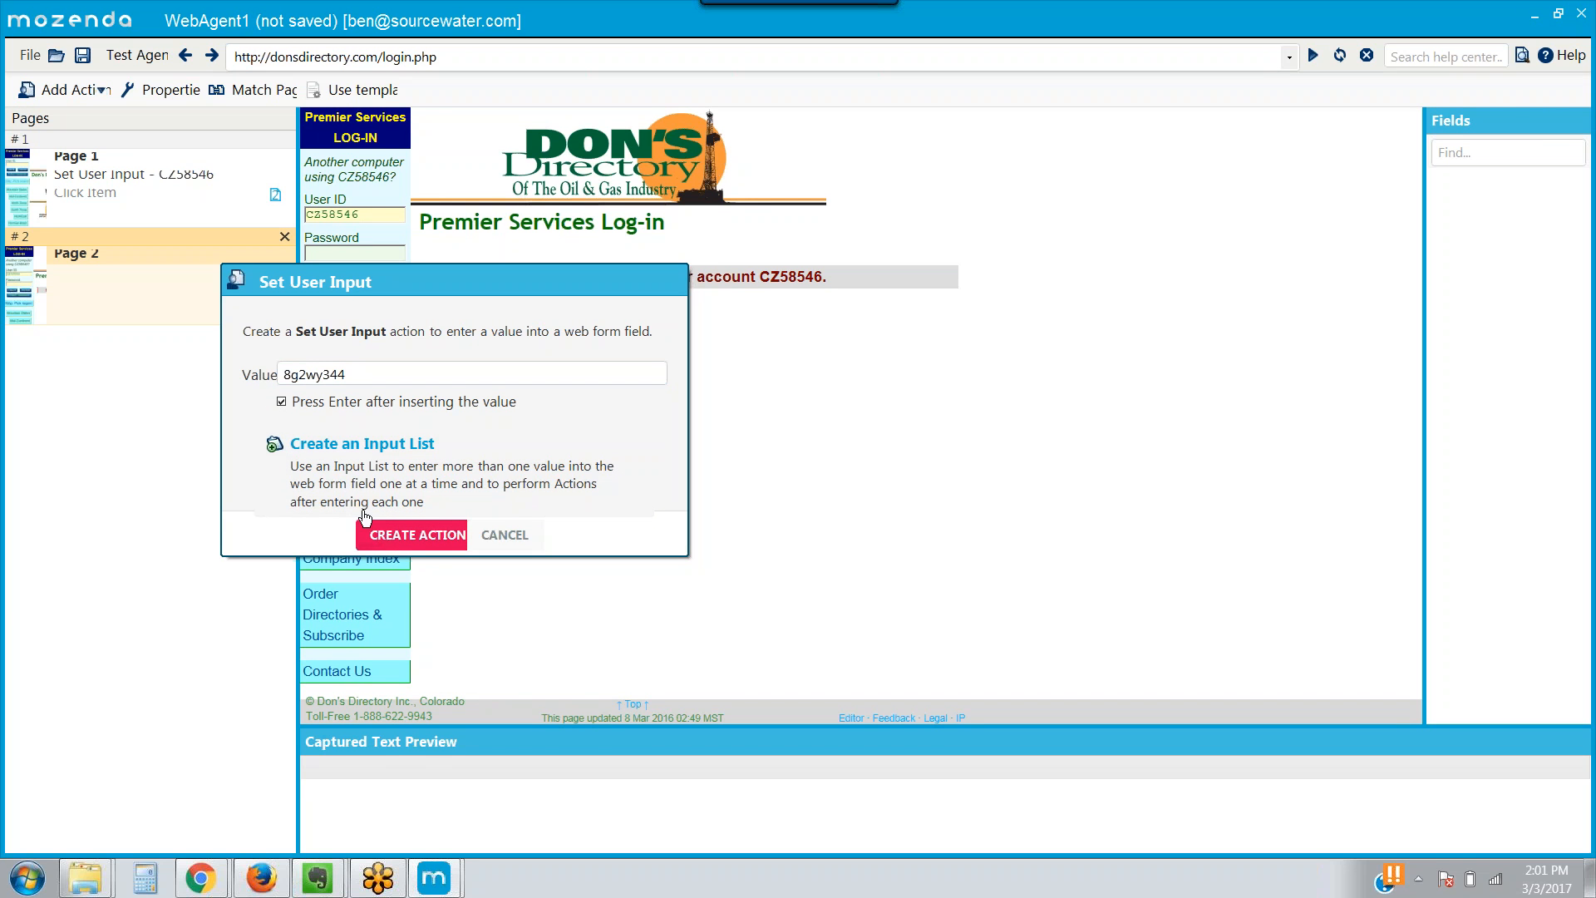
{"action": "left_click", "coordinate": [281, 401]}
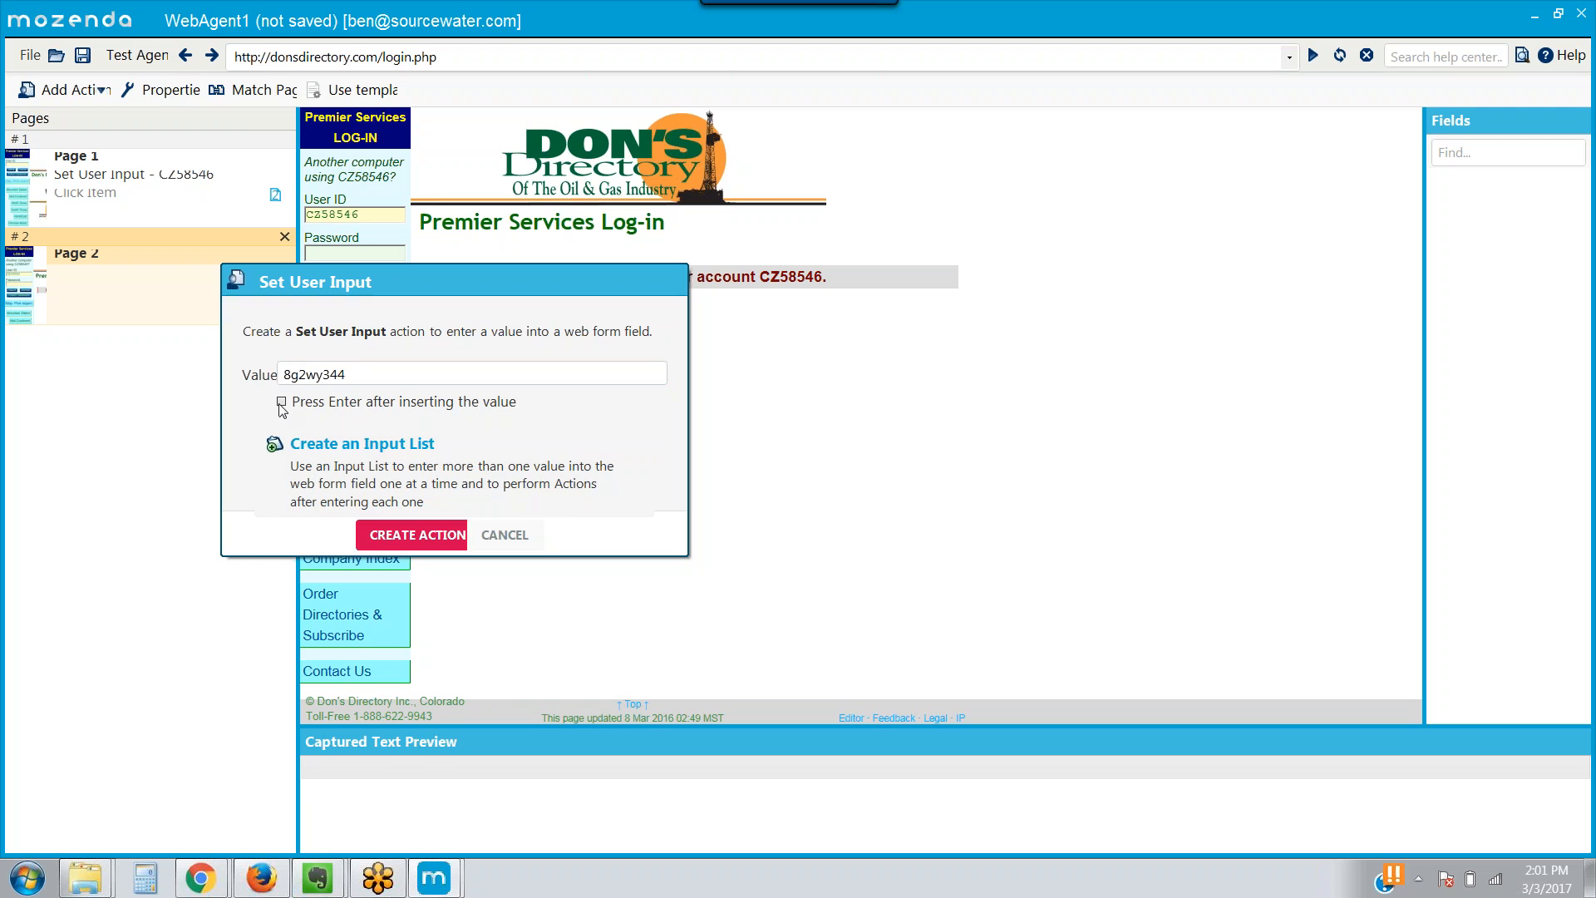
{"action": "left_click", "coordinate": [375, 539]}
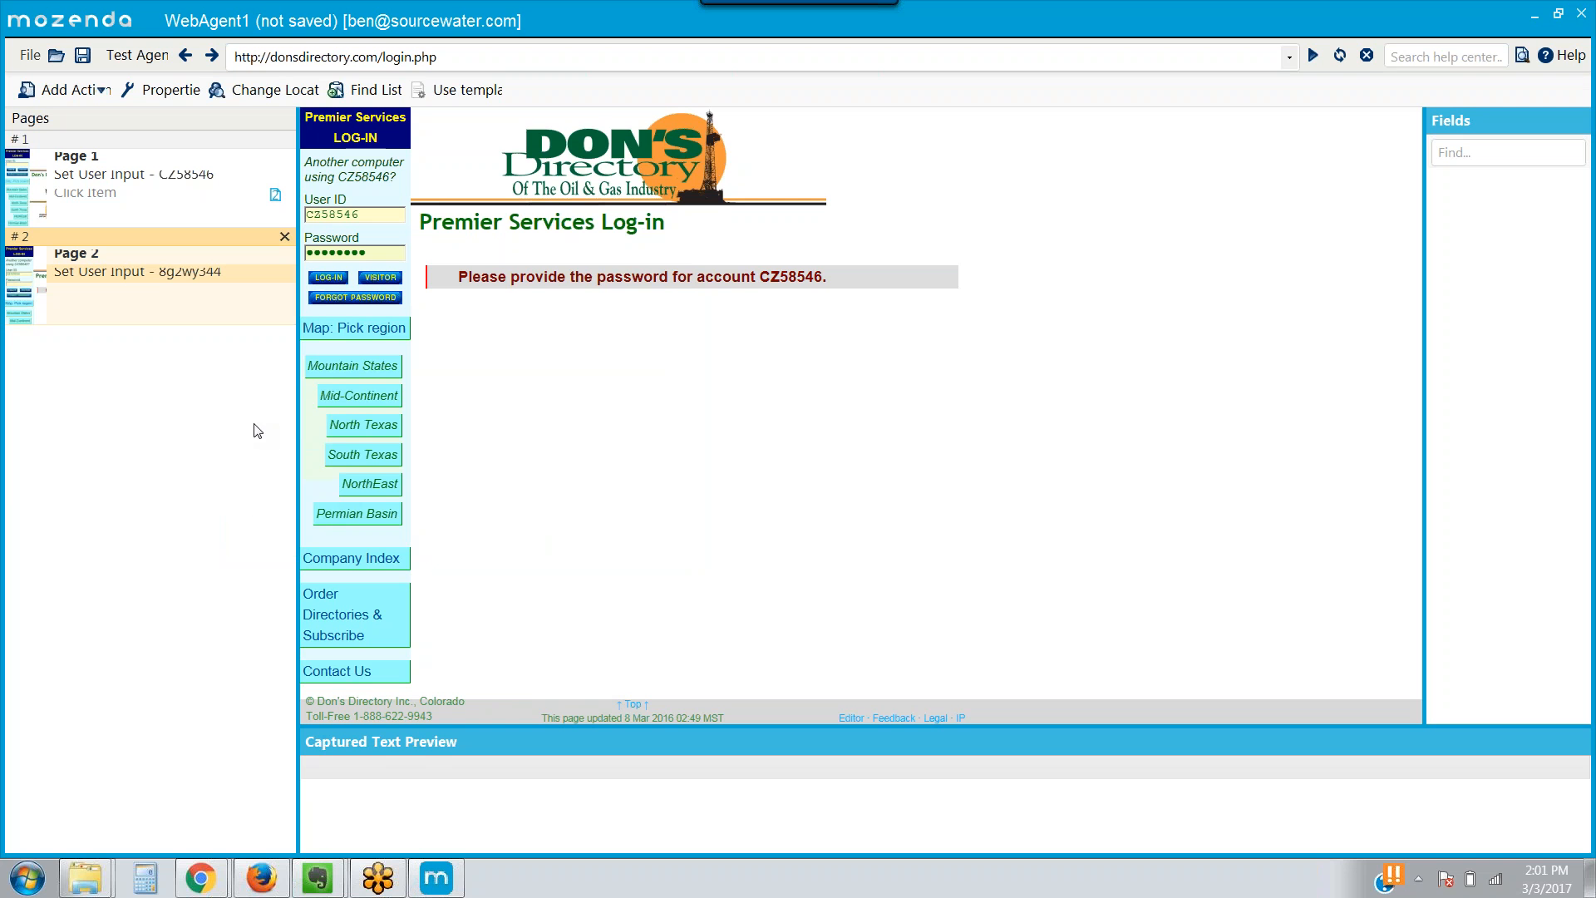
Open the password action's properties, set its element event wait to 30 milliseconds, and save.
{"action": "right_click", "coordinate": [151, 270]}
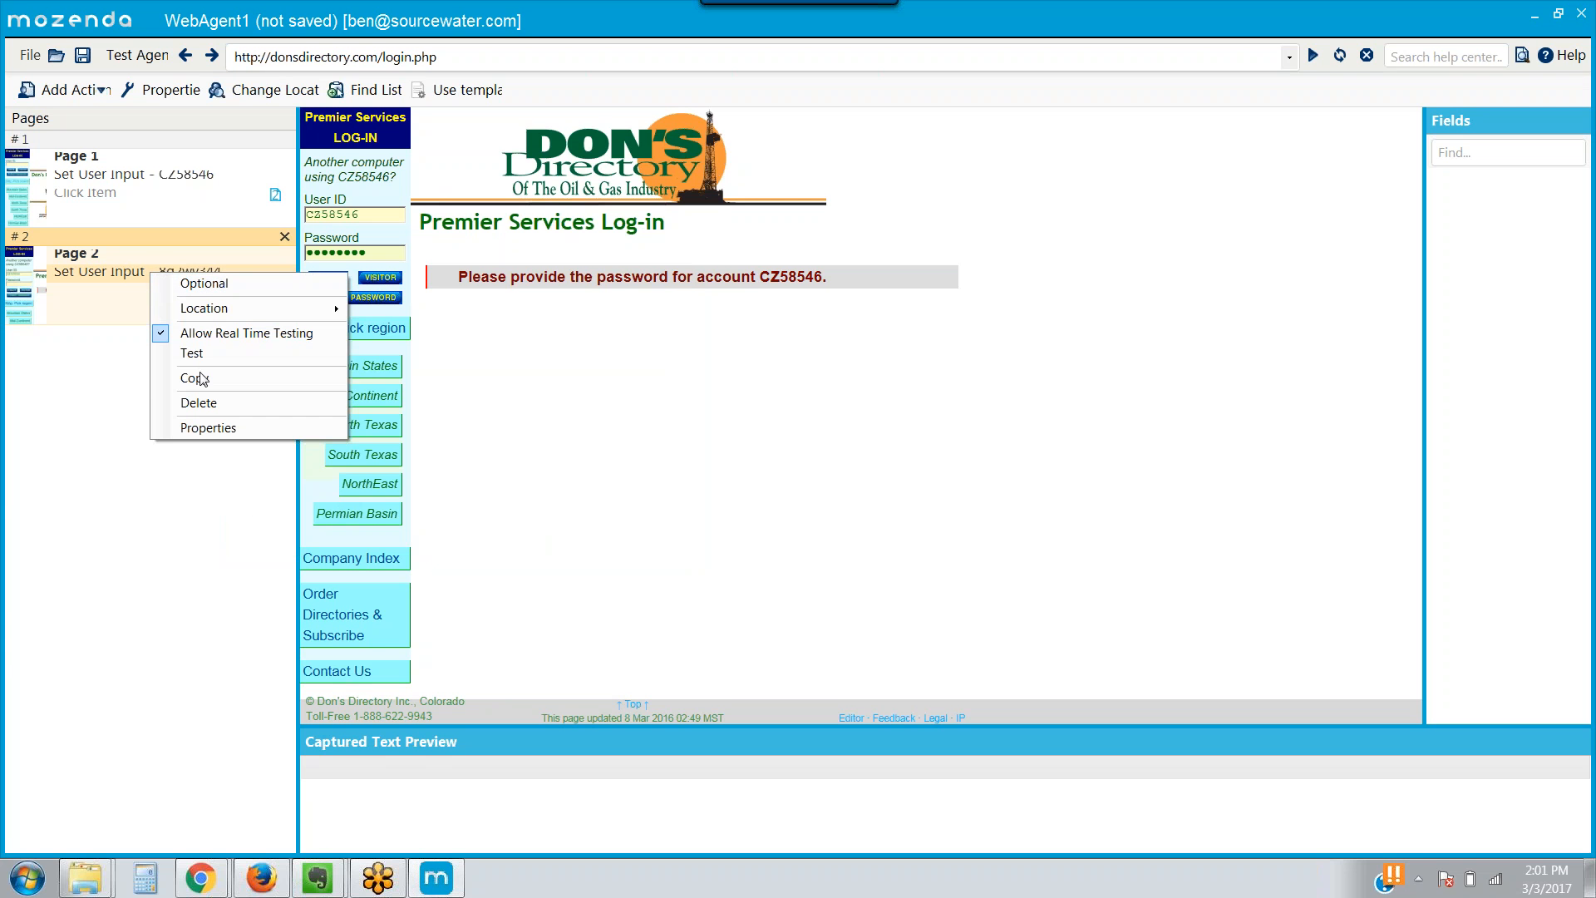
{"action": "left_click", "coordinate": [209, 427]}
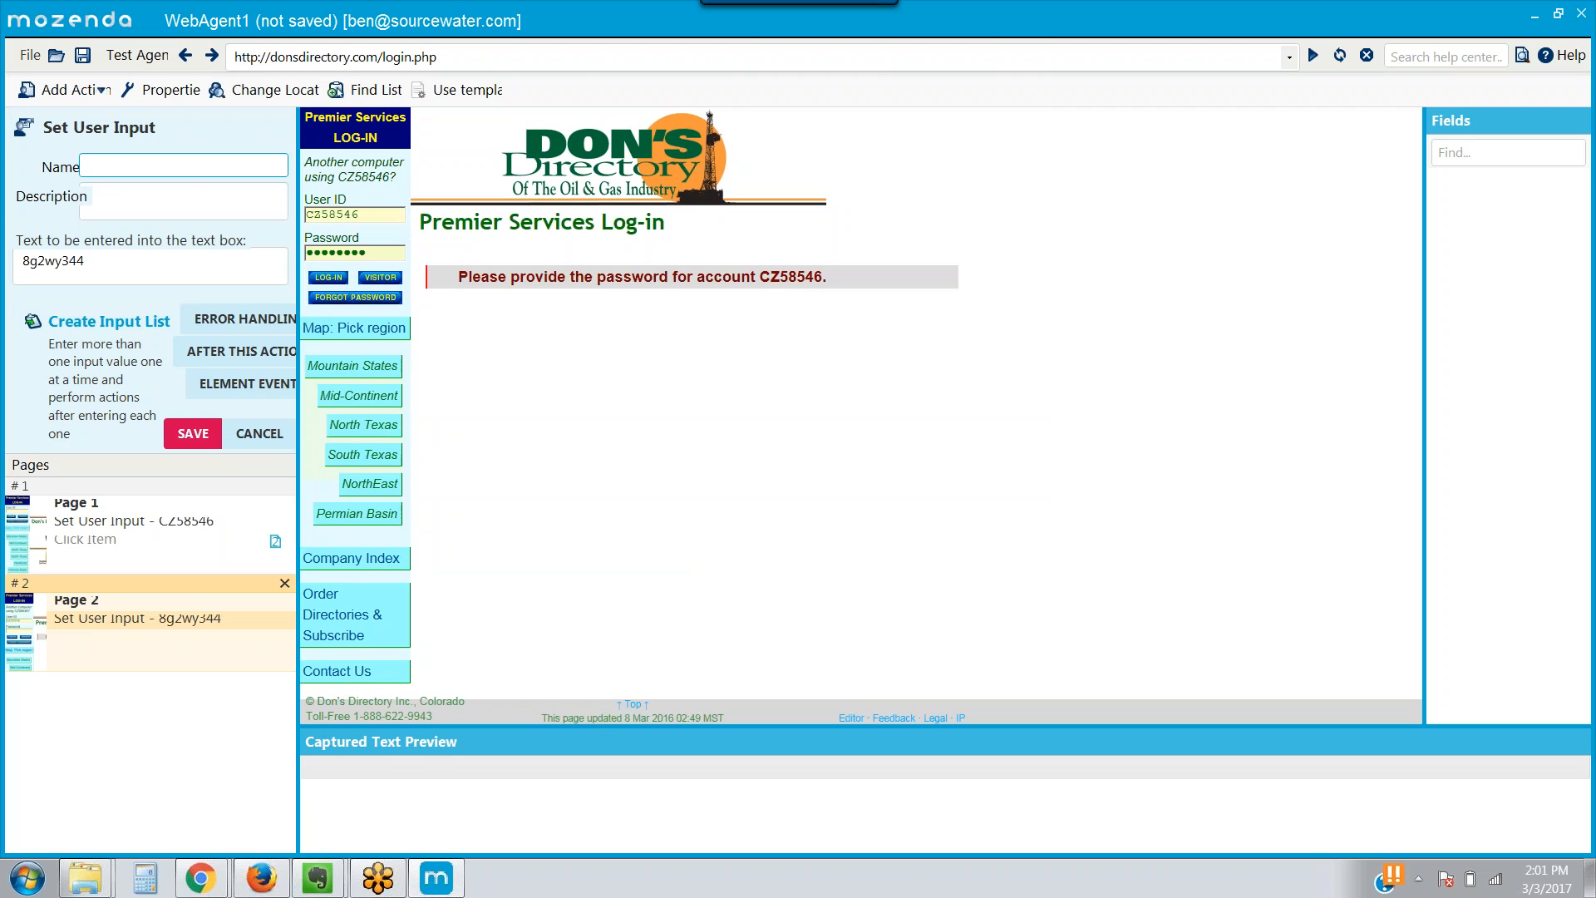
{"action": "mouse_move", "coordinate": [247, 384]}
{"action": "type", "text": "30"}
{"action": "left_click", "coordinate": [324, 513]}
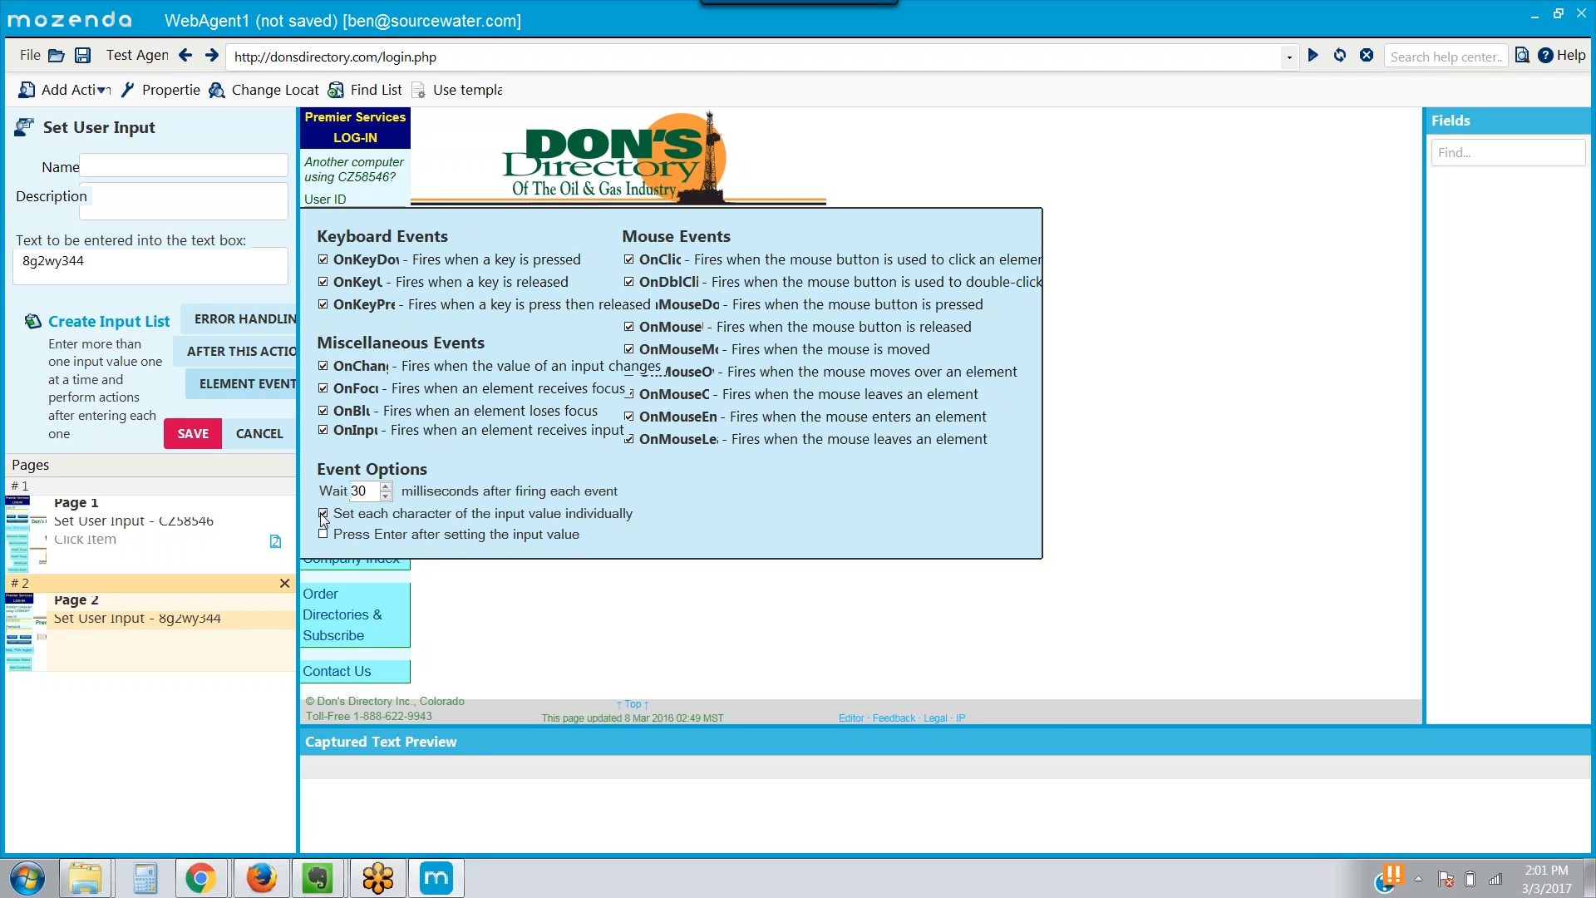
{"action": "left_click", "coordinate": [194, 435]}
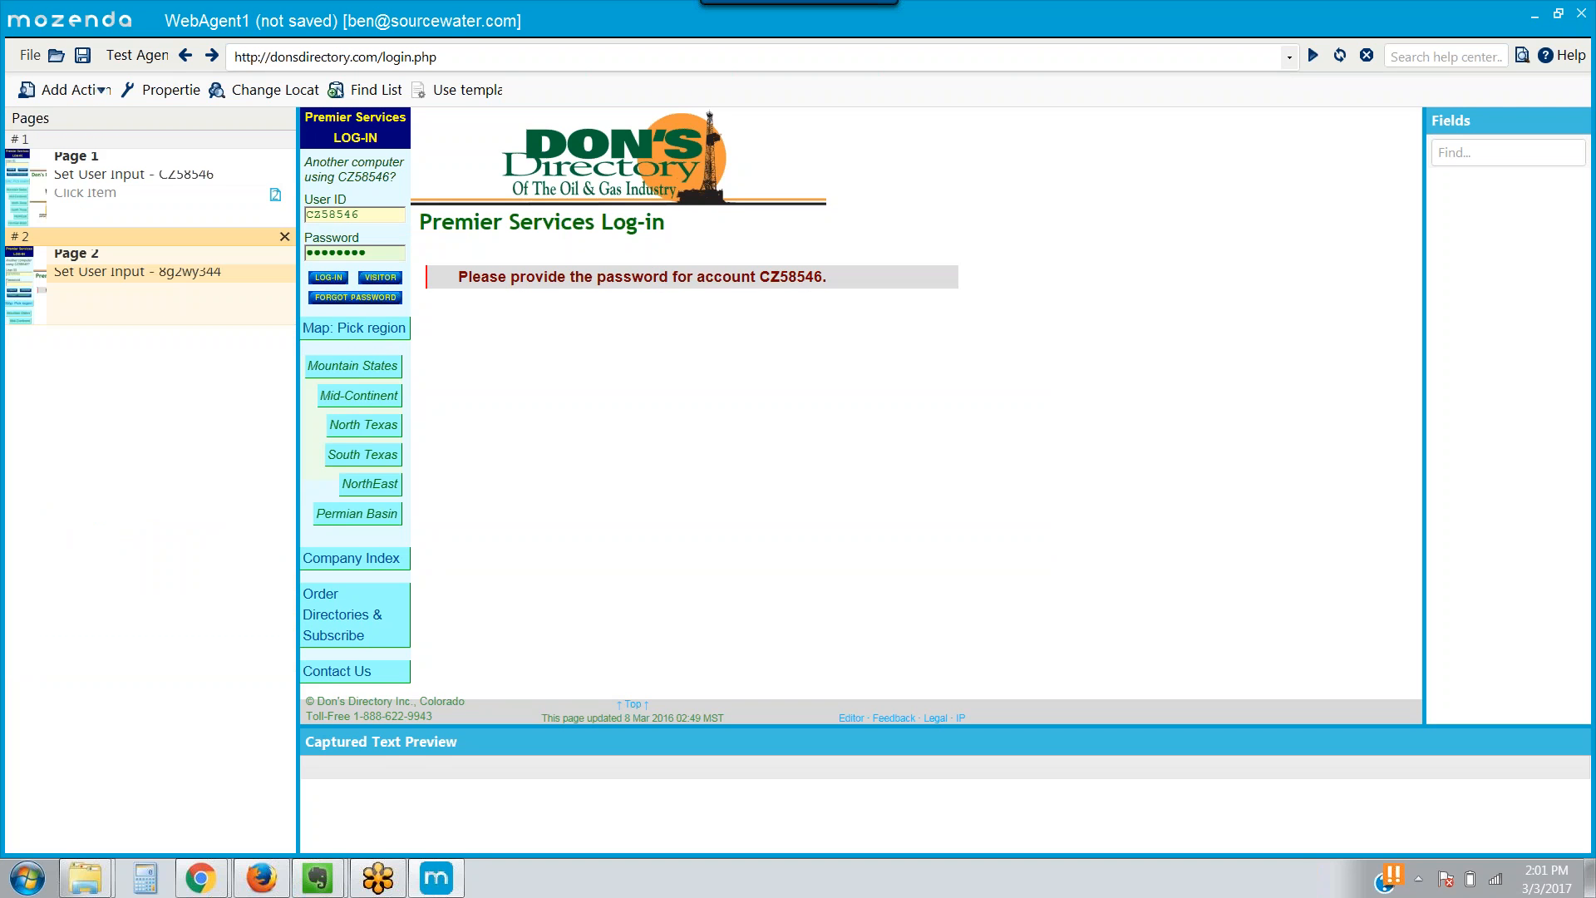
Add a Click Item action on the LOG-IN button to sign in.
{"action": "left_click", "coordinate": [330, 282]}
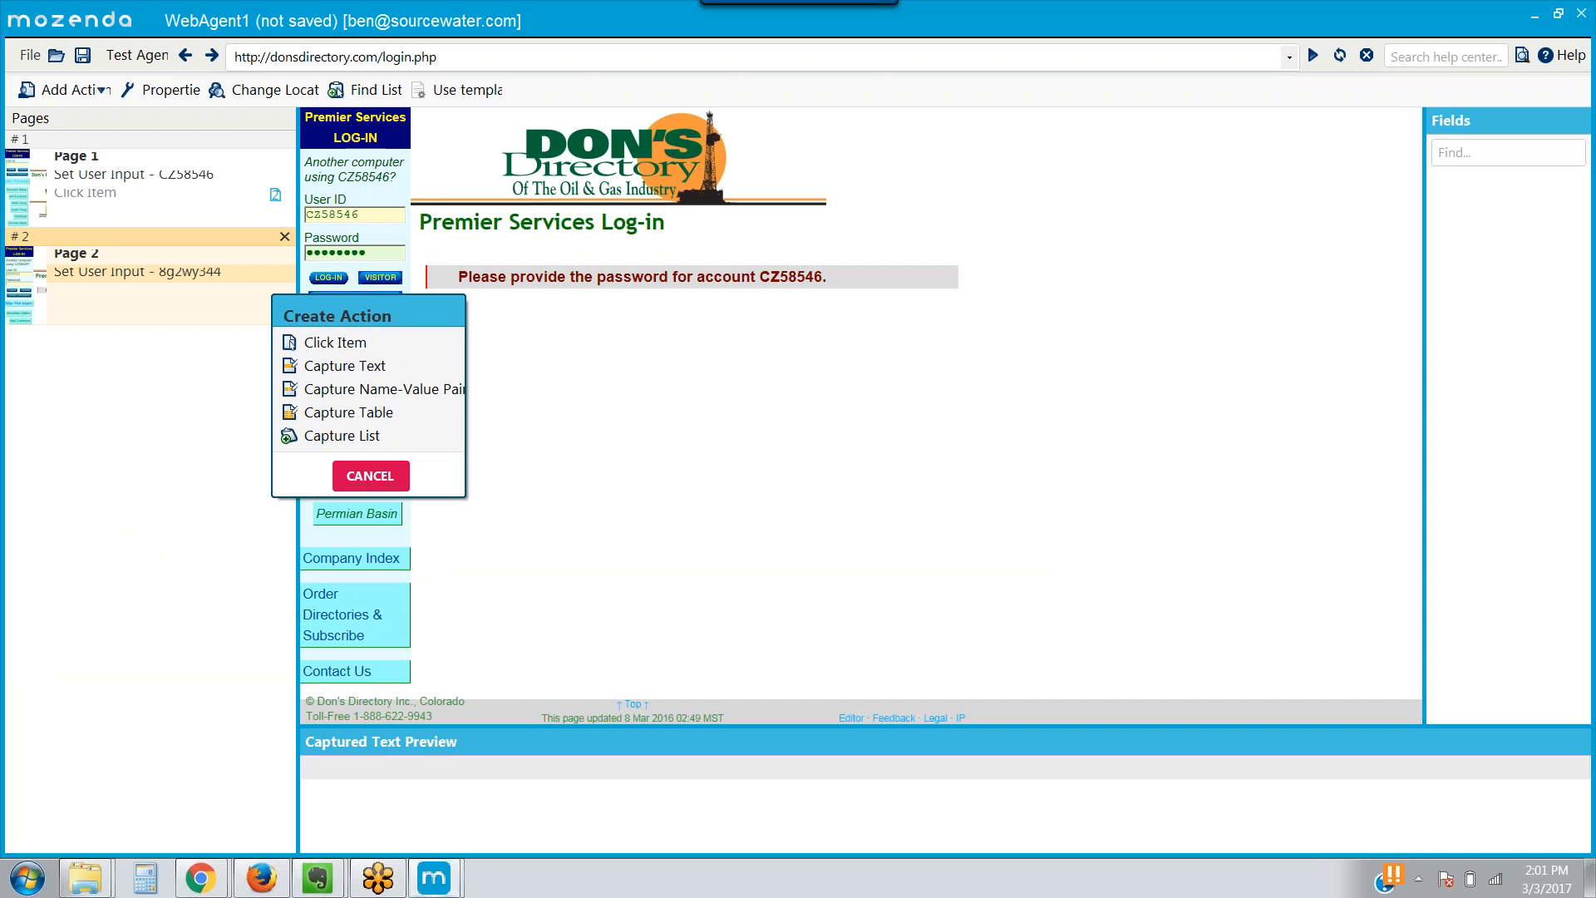
{"action": "left_click", "coordinate": [337, 337]}
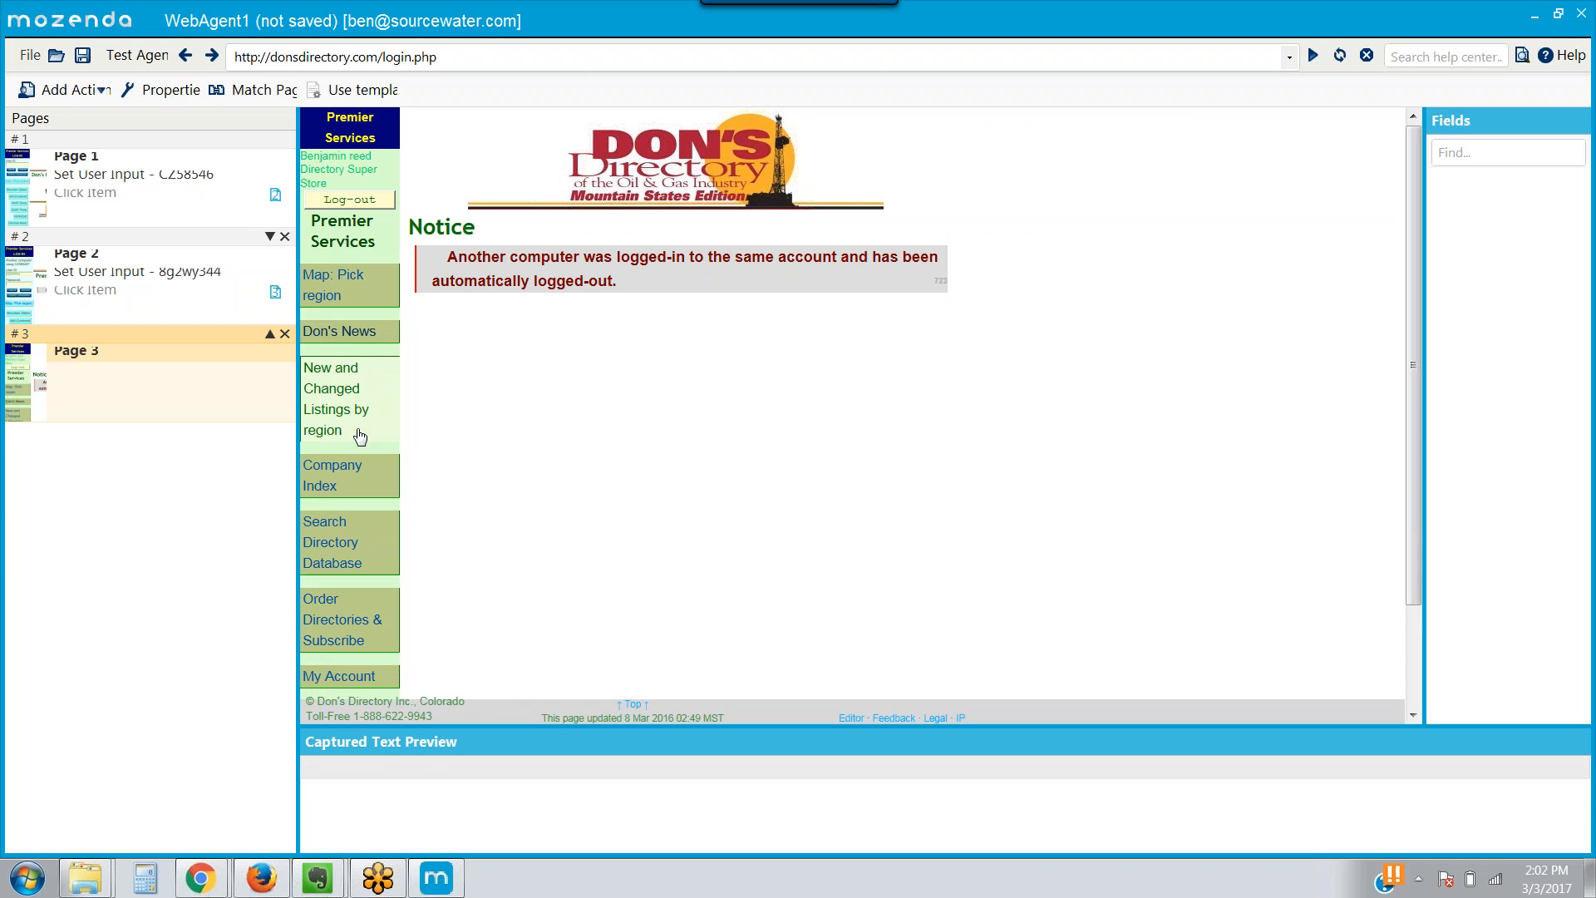
Add a Click Item action on the Search Directory Database link.
{"action": "left_click", "coordinate": [335, 549]}
{"action": "left_click", "coordinate": [318, 617]}
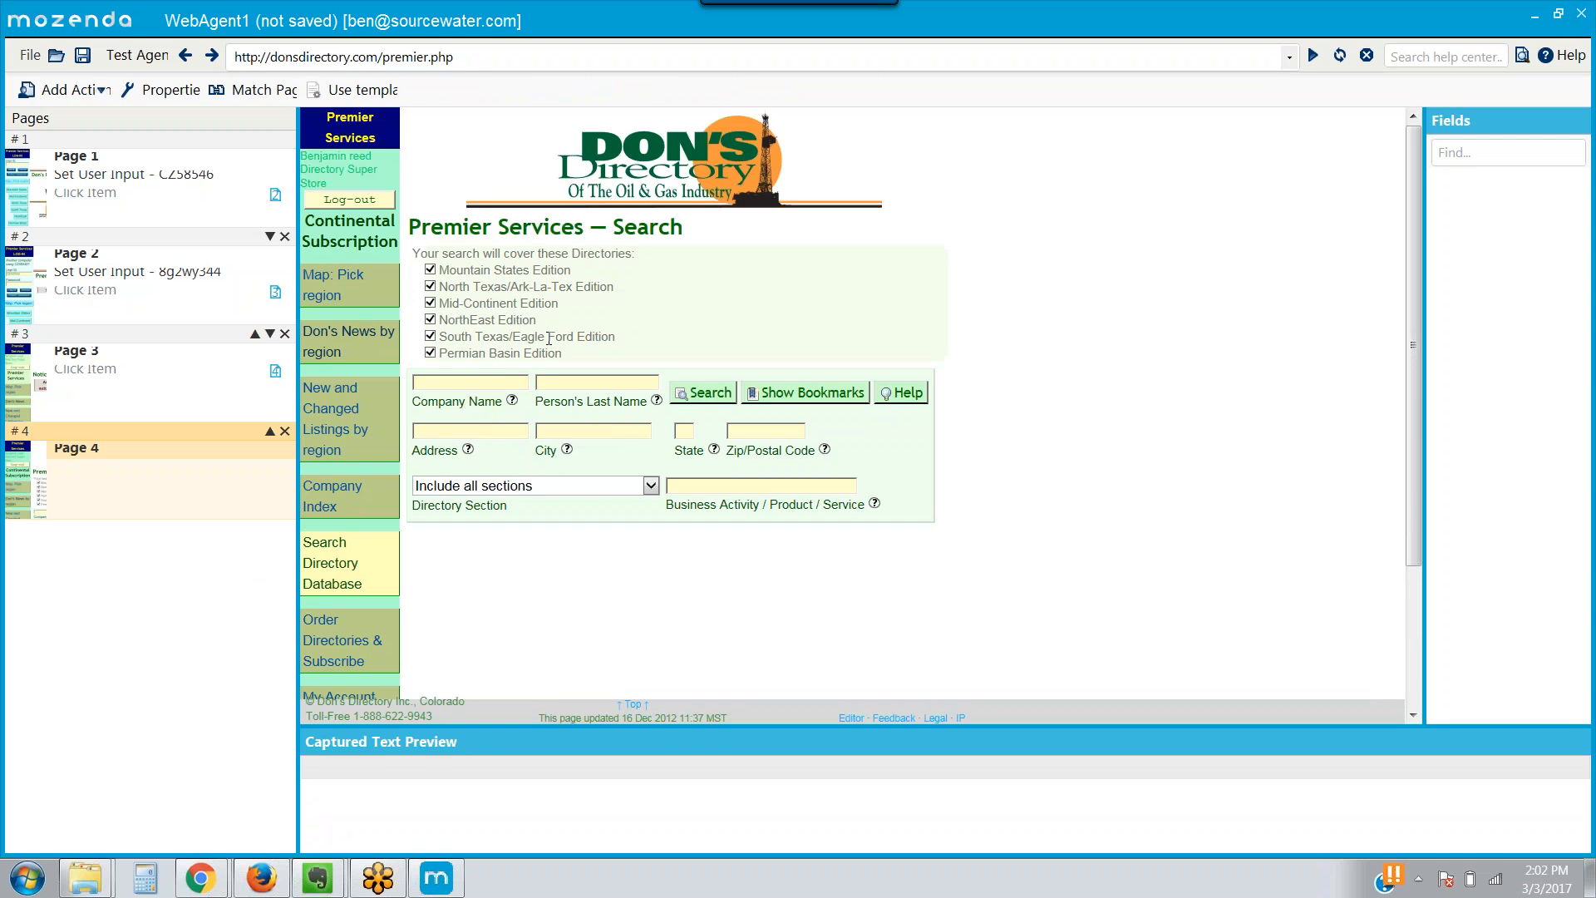
Add Click Item actions unchecking the Mountain States, North Texas/Ark-La-Tex, Mid-Continent, NorthEast and South Texas/Eagle Ford editions.
{"action": "left_click", "coordinate": [434, 286]}
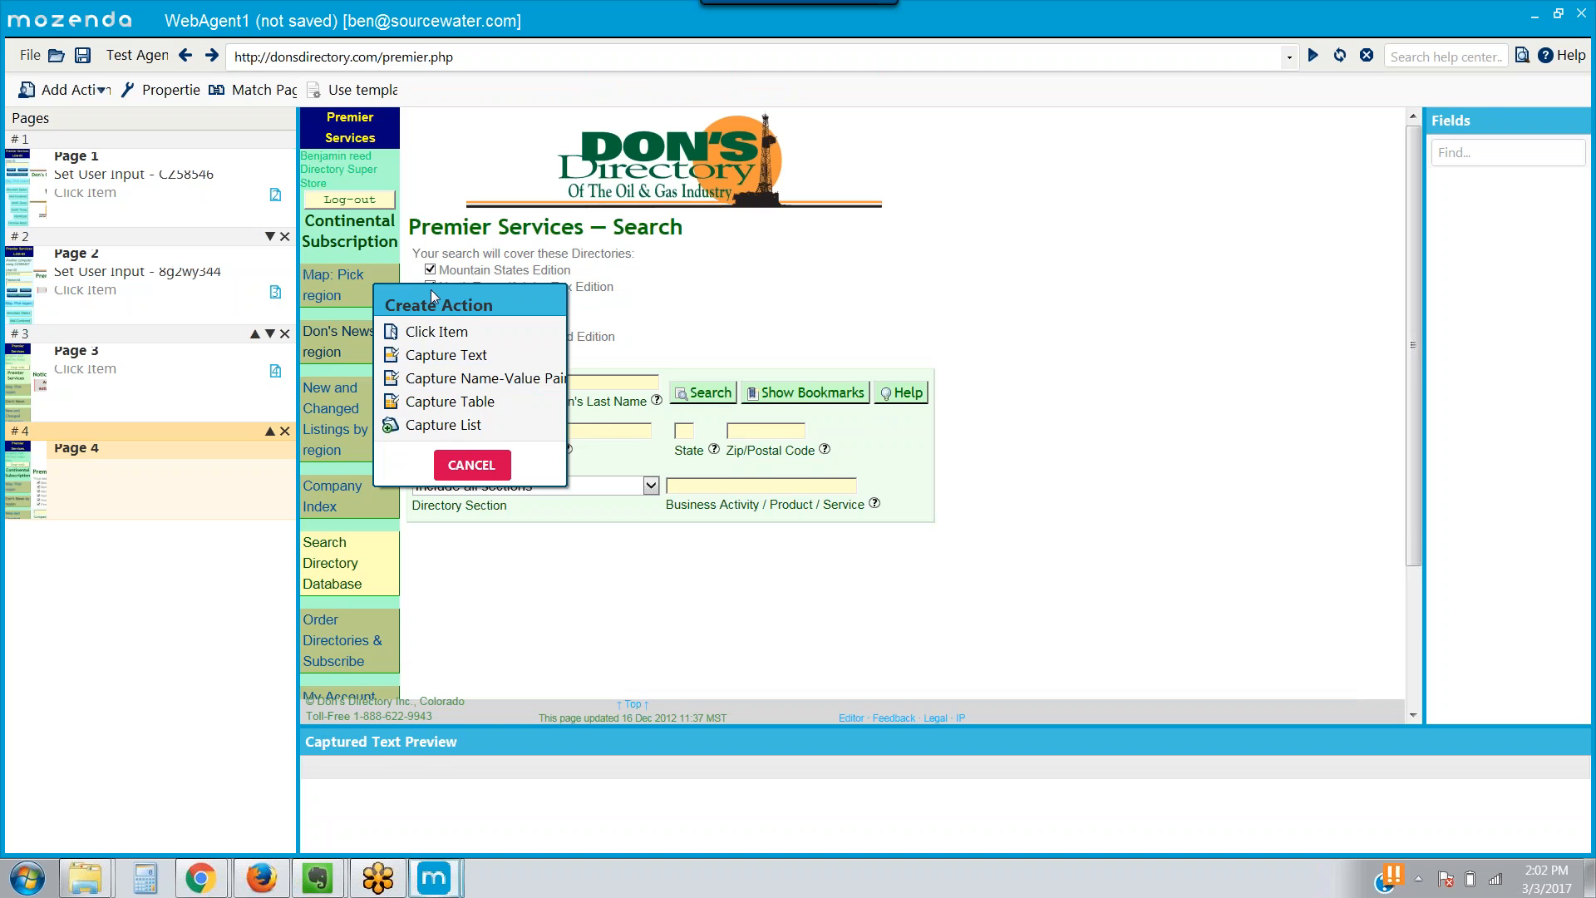
{"action": "left_click", "coordinate": [434, 332]}
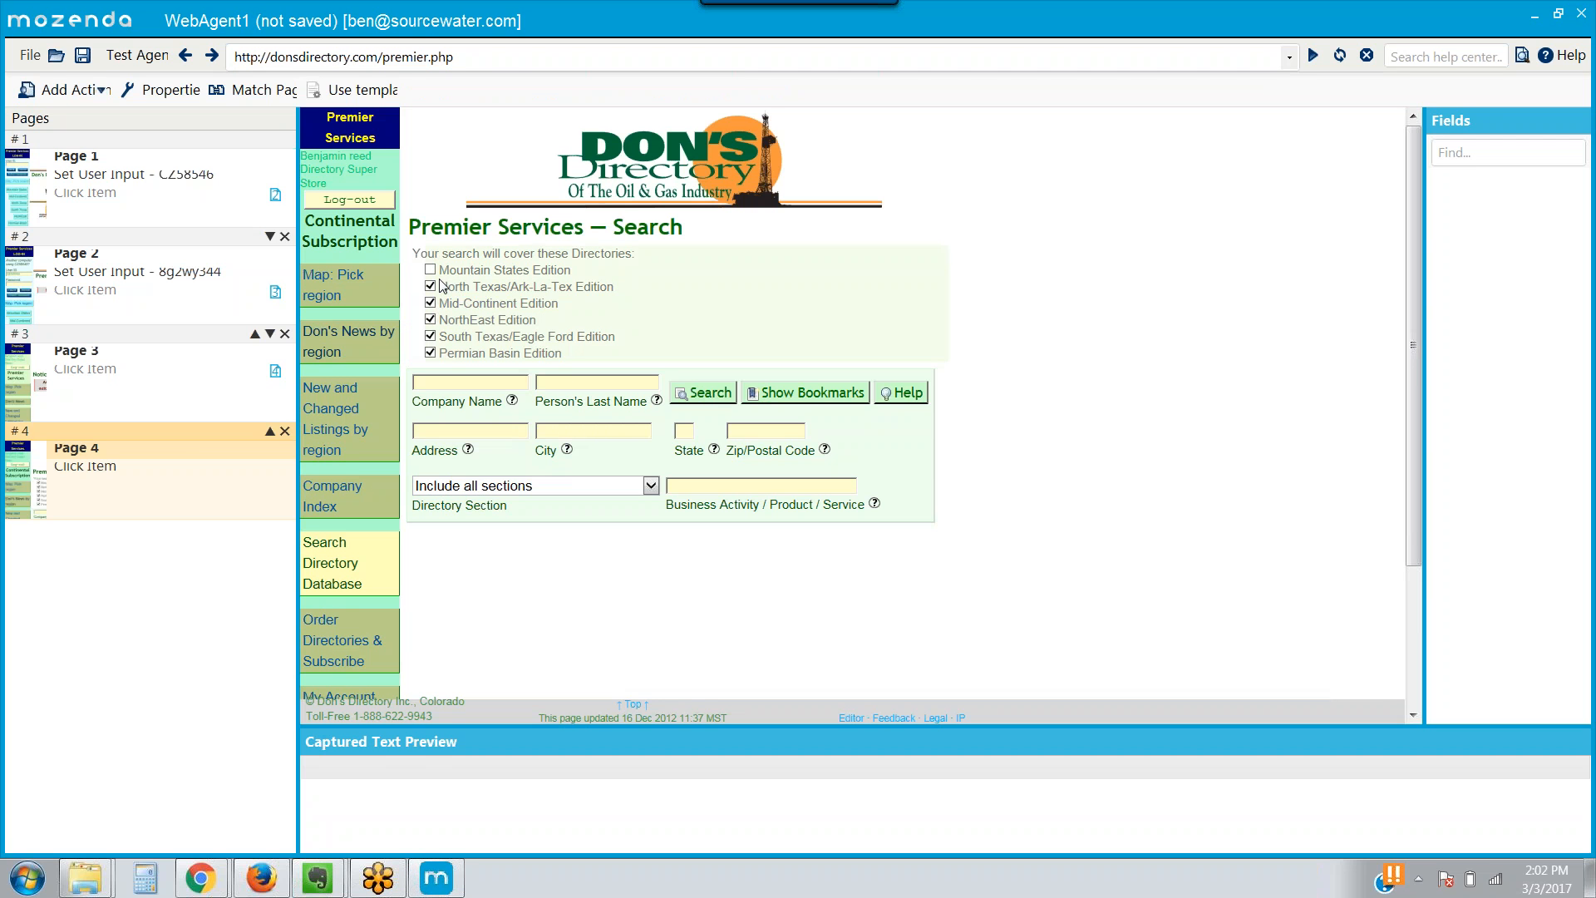
{"action": "left_click", "coordinate": [431, 287]}
{"action": "left_click", "coordinate": [438, 357]}
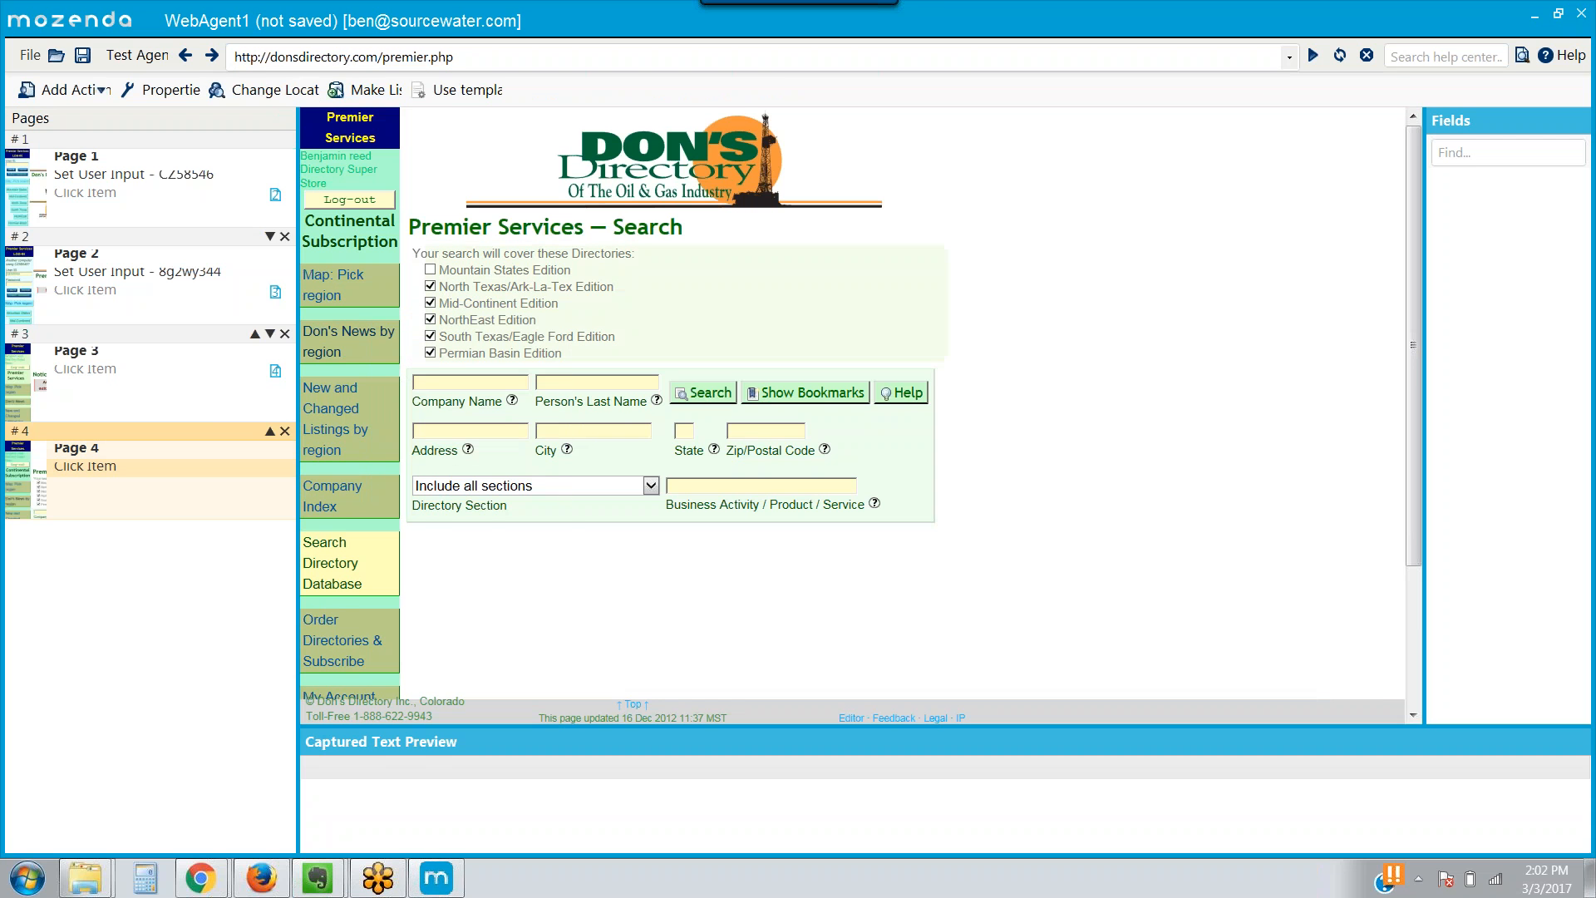
{"action": "left_click", "coordinate": [436, 303]}
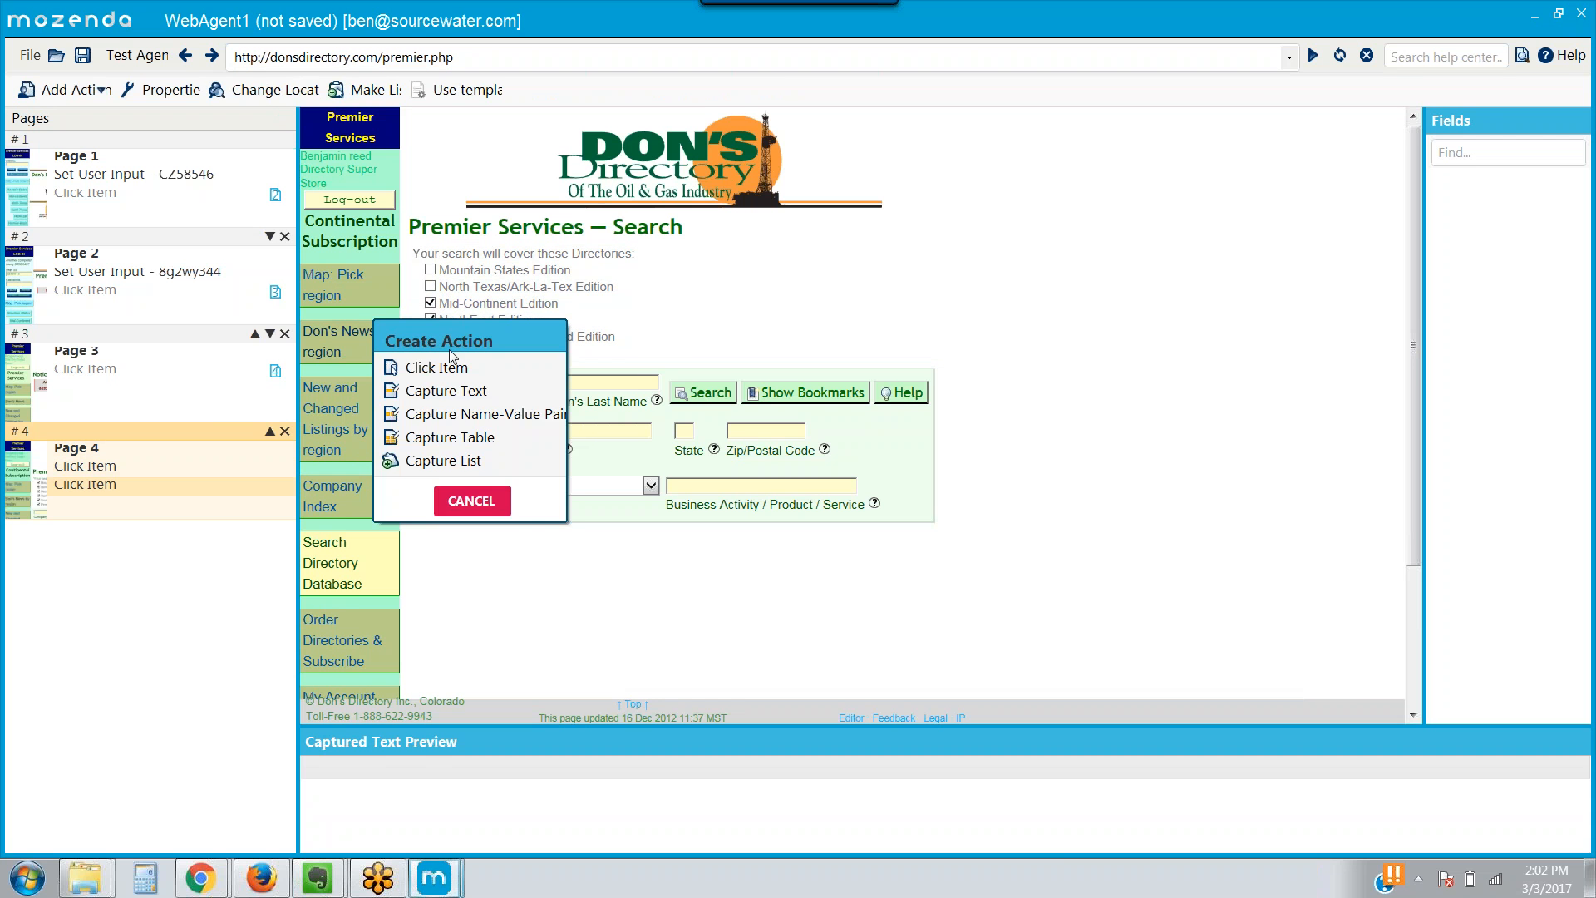
{"action": "left_click", "coordinate": [453, 344]}
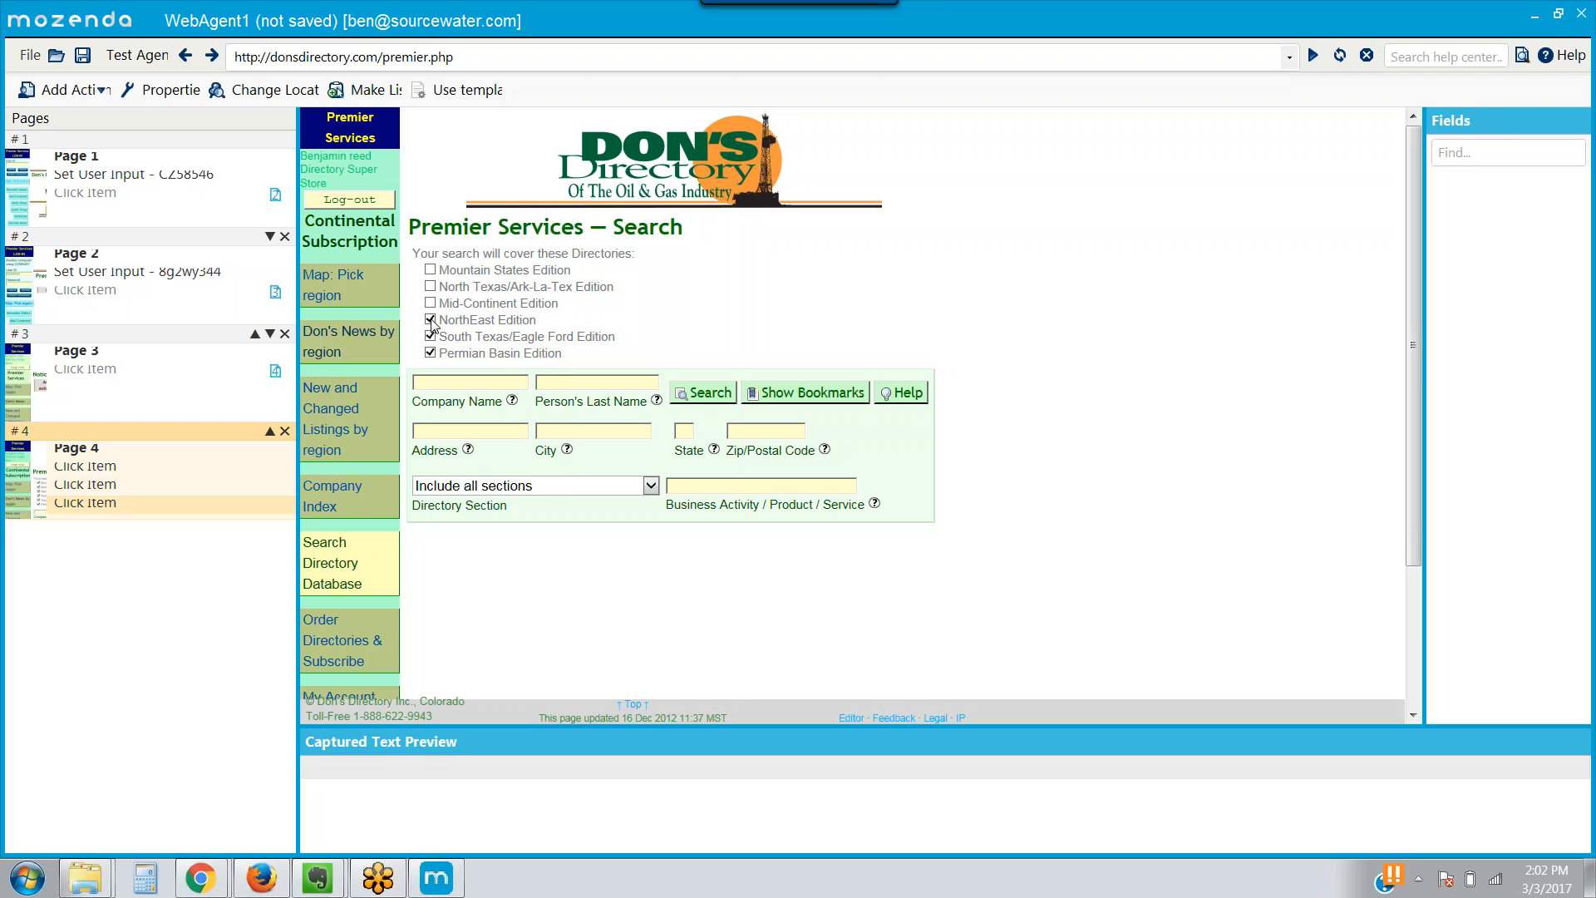
{"action": "left_click", "coordinate": [432, 324]}
{"action": "left_click", "coordinate": [435, 377]}
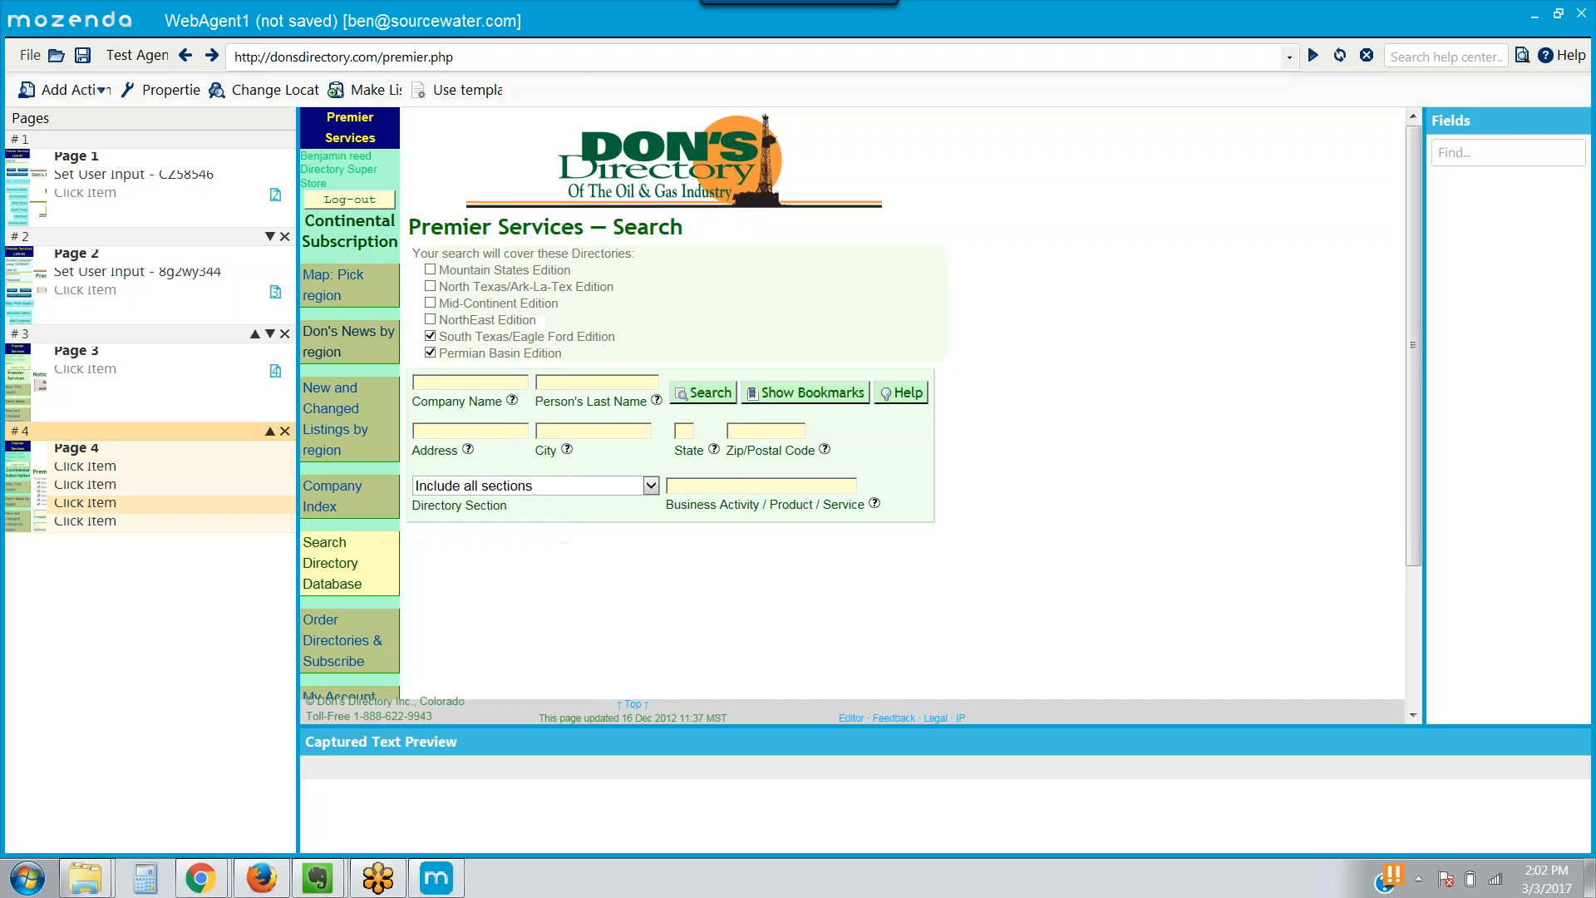
{"action": "left_click", "coordinate": [431, 352]}
{"action": "left_click", "coordinate": [431, 381]}
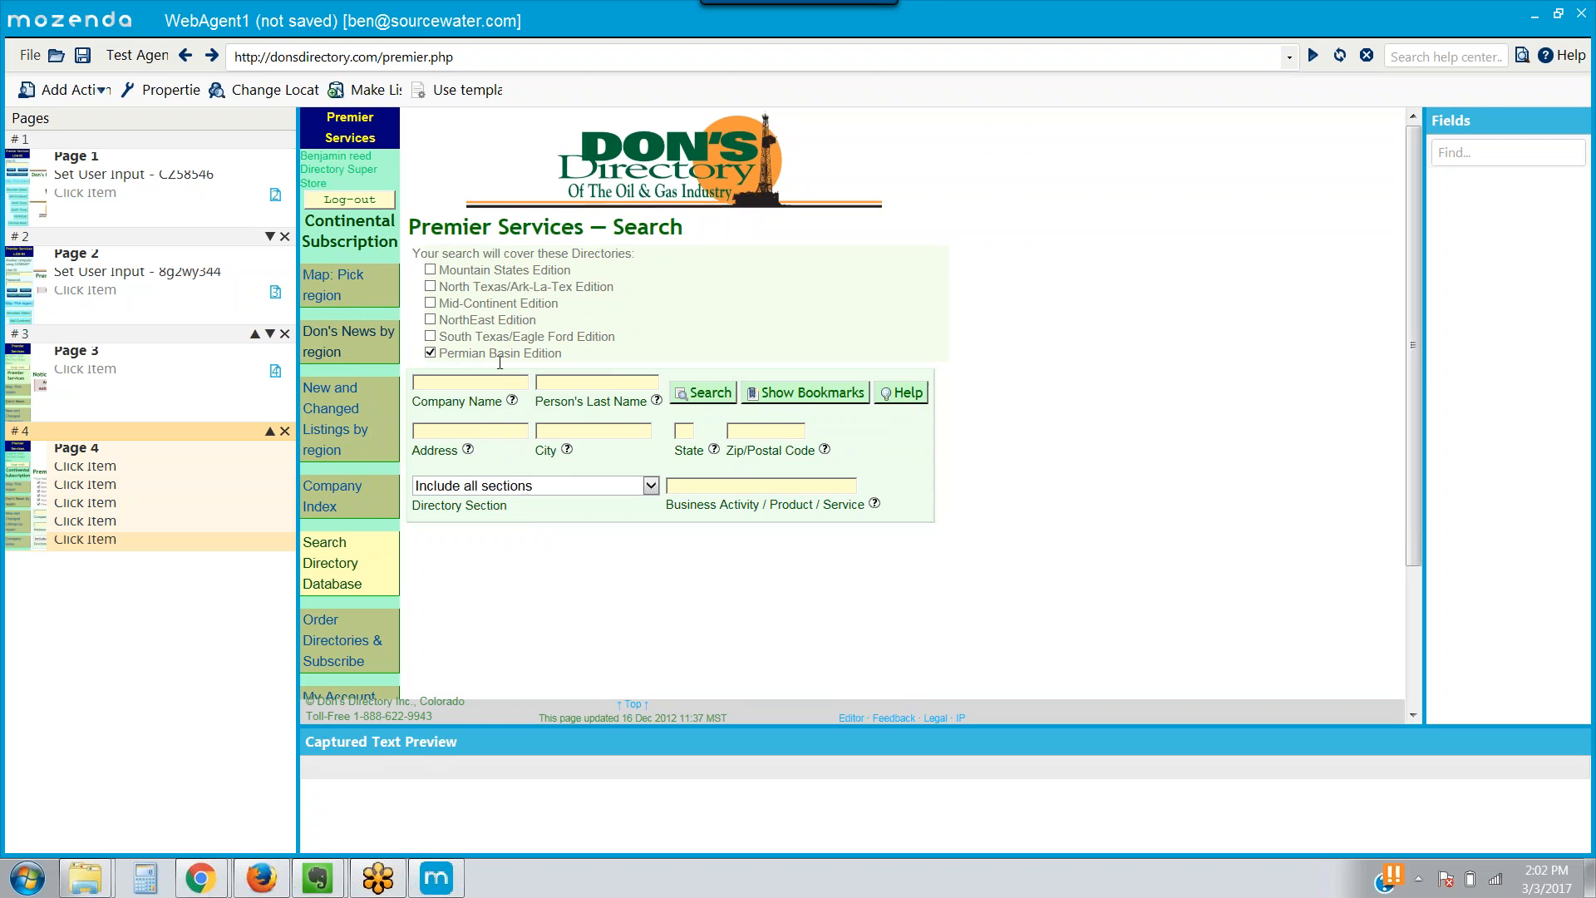
Create a Set User Input action on the Directory Section list selecting only 1-Exploration & Production instead of all sections.
{"action": "left_click", "coordinate": [585, 486]}
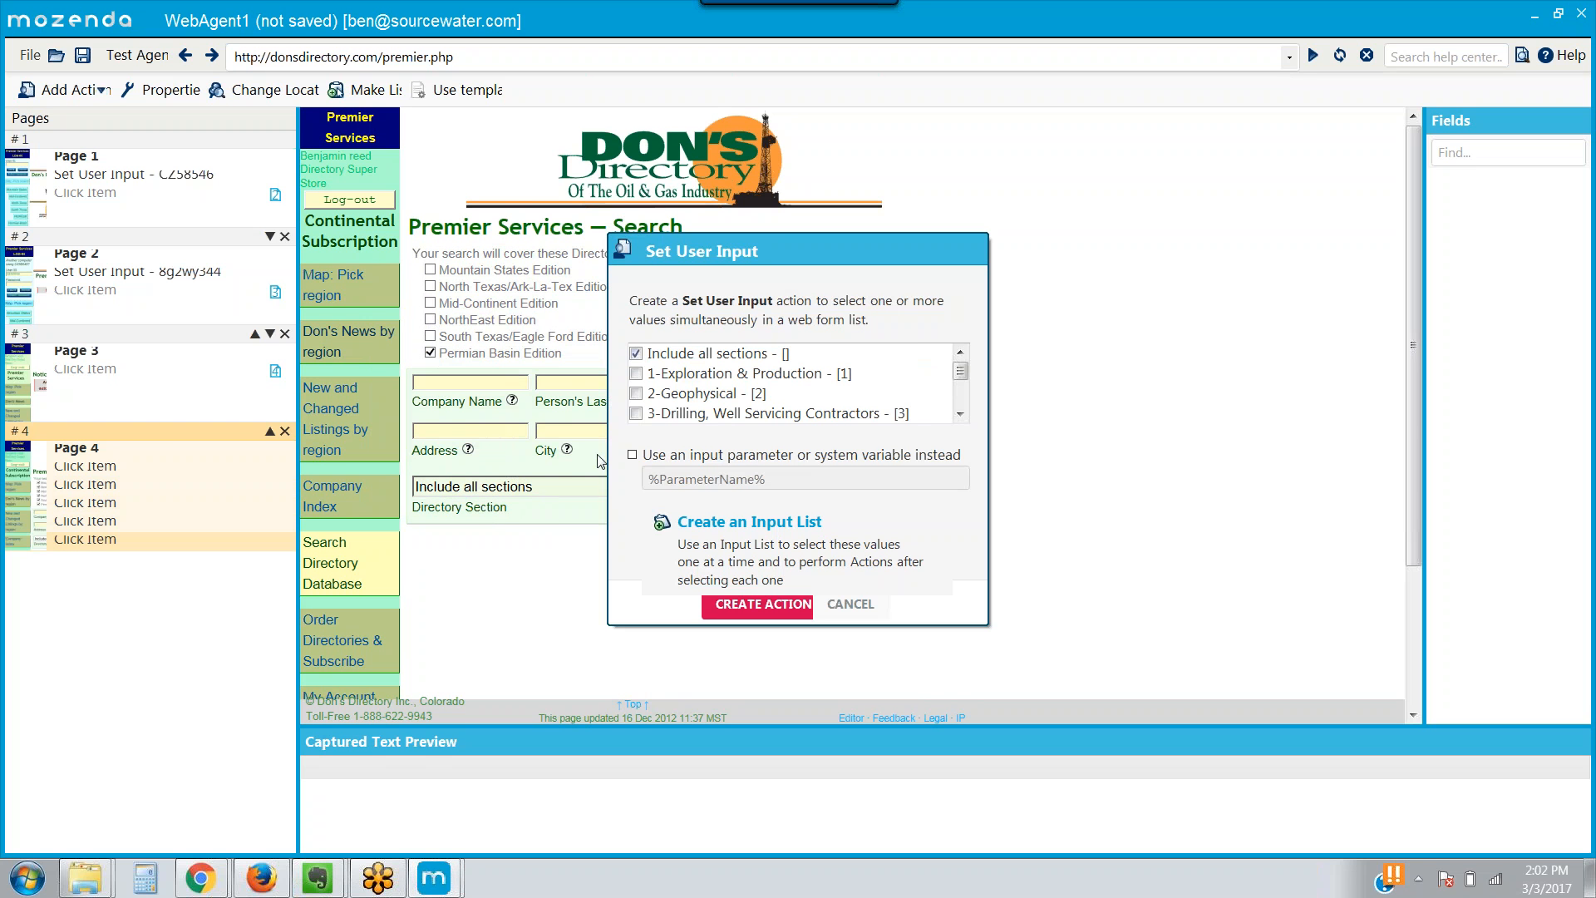
{"action": "left_click", "coordinate": [636, 355]}
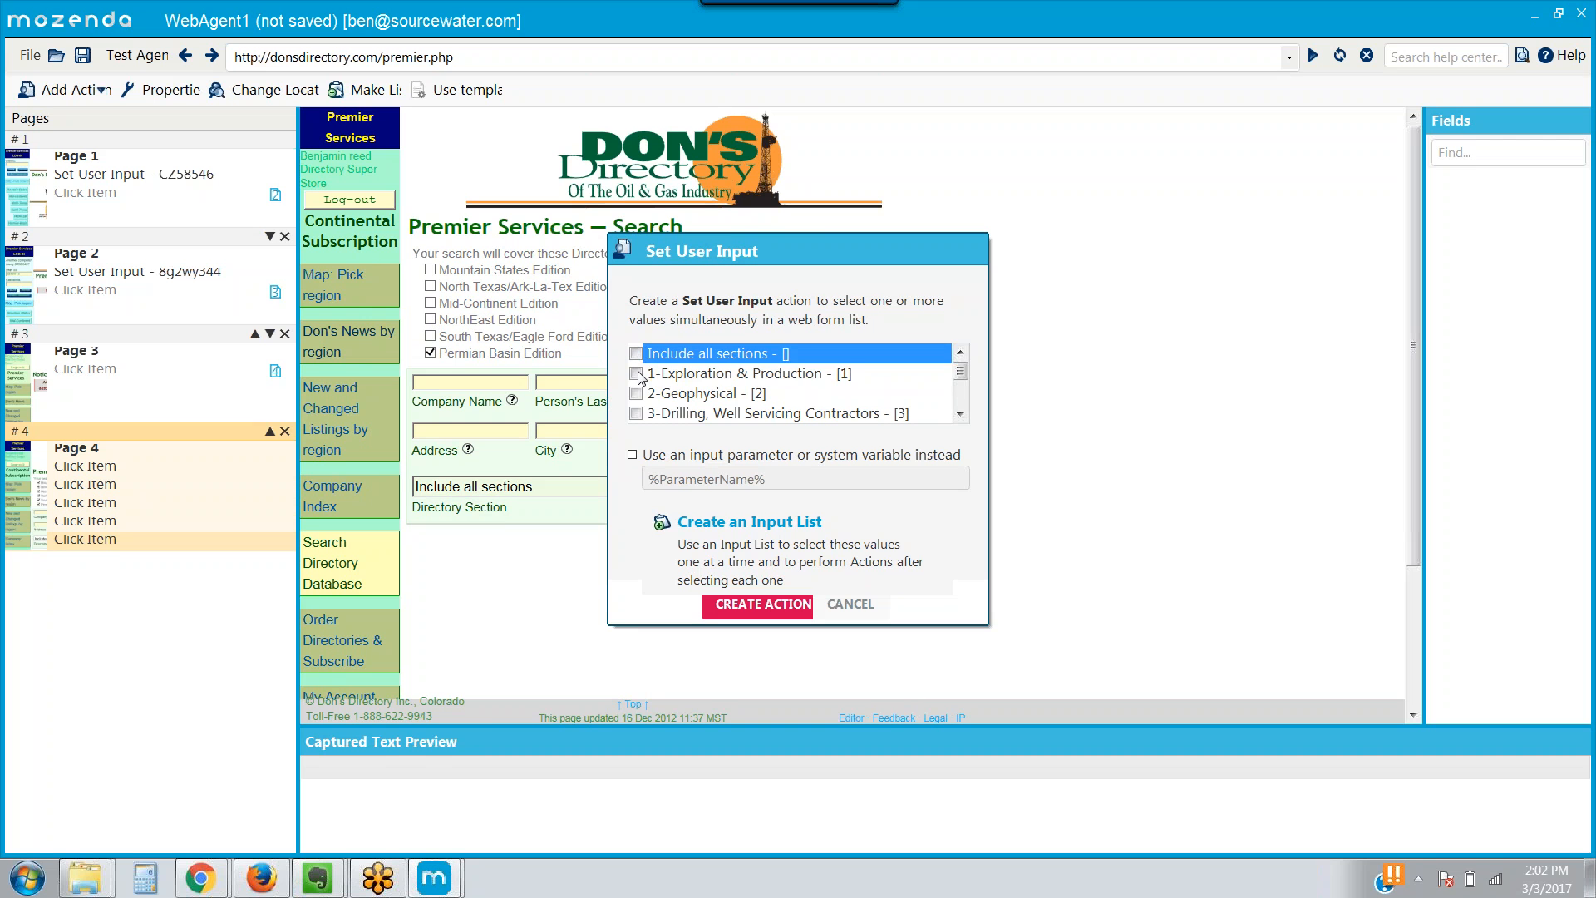
{"action": "left_click", "coordinate": [636, 374]}
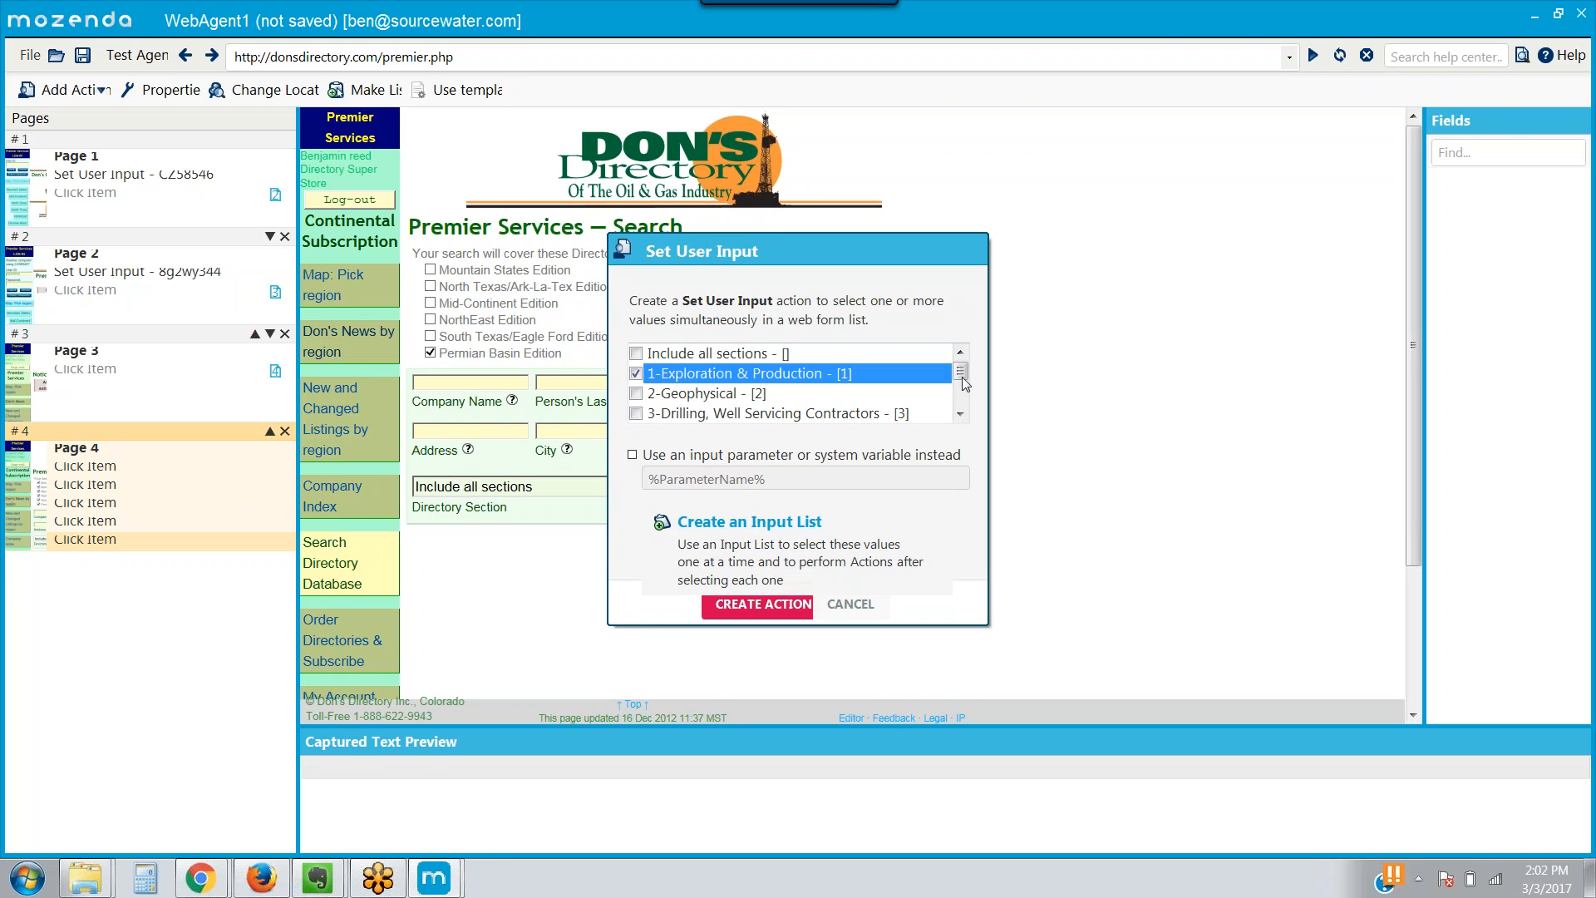
{"action": "mouse_move", "coordinate": [963, 376]}
{"action": "left_mouse_down"}
{"action": "mouse_move", "coordinate": [962, 407]}
{"action": "mouse_move", "coordinate": [960, 374]}
{"action": "left_mouse_up"}
{"action": "left_click", "coordinate": [763, 604]}
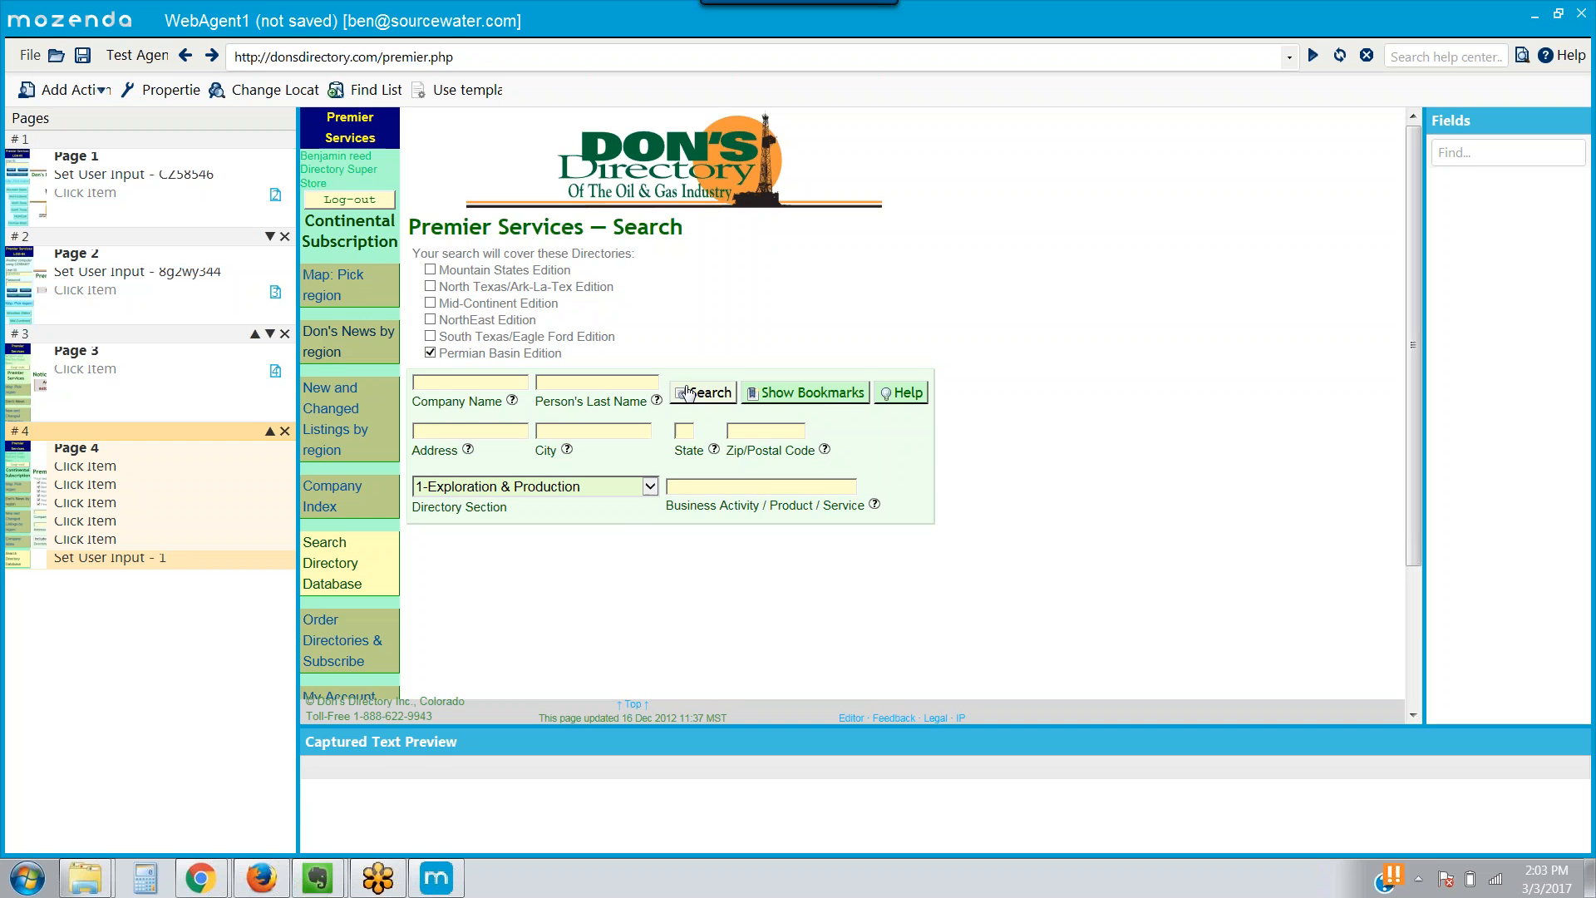
Add a Click Item action on the Search button to run the directory search.
{"action": "left_click", "coordinate": [686, 390]}
{"action": "key", "text": "Escape"}
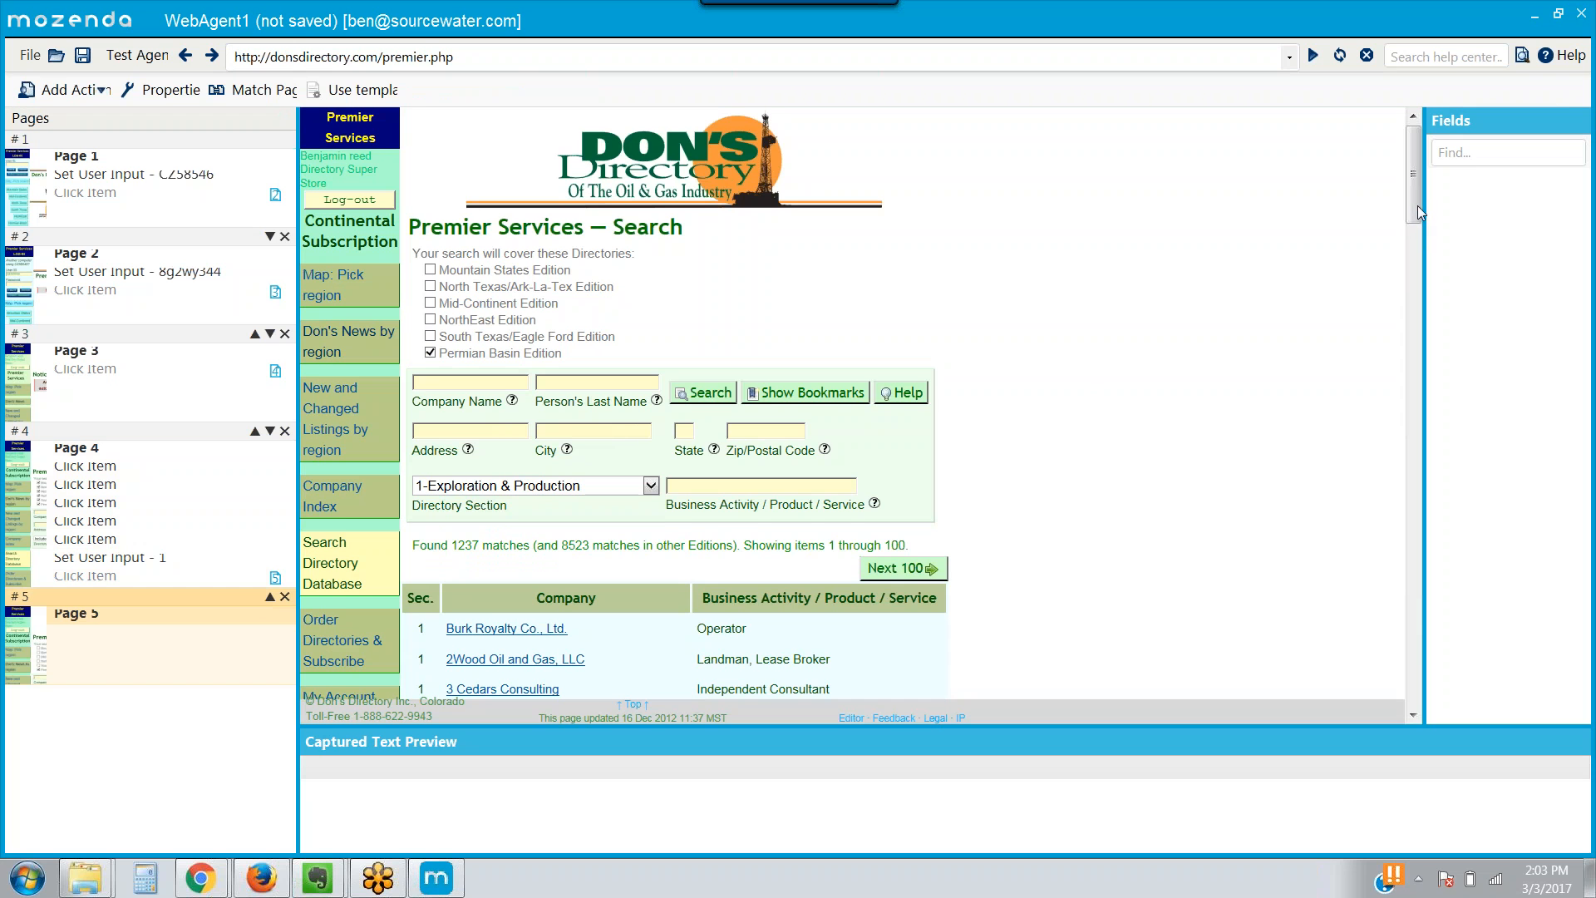
{"action": "left_click_drag", "start_coordinate": [1417, 202], "coordinate": [1416, 244]}
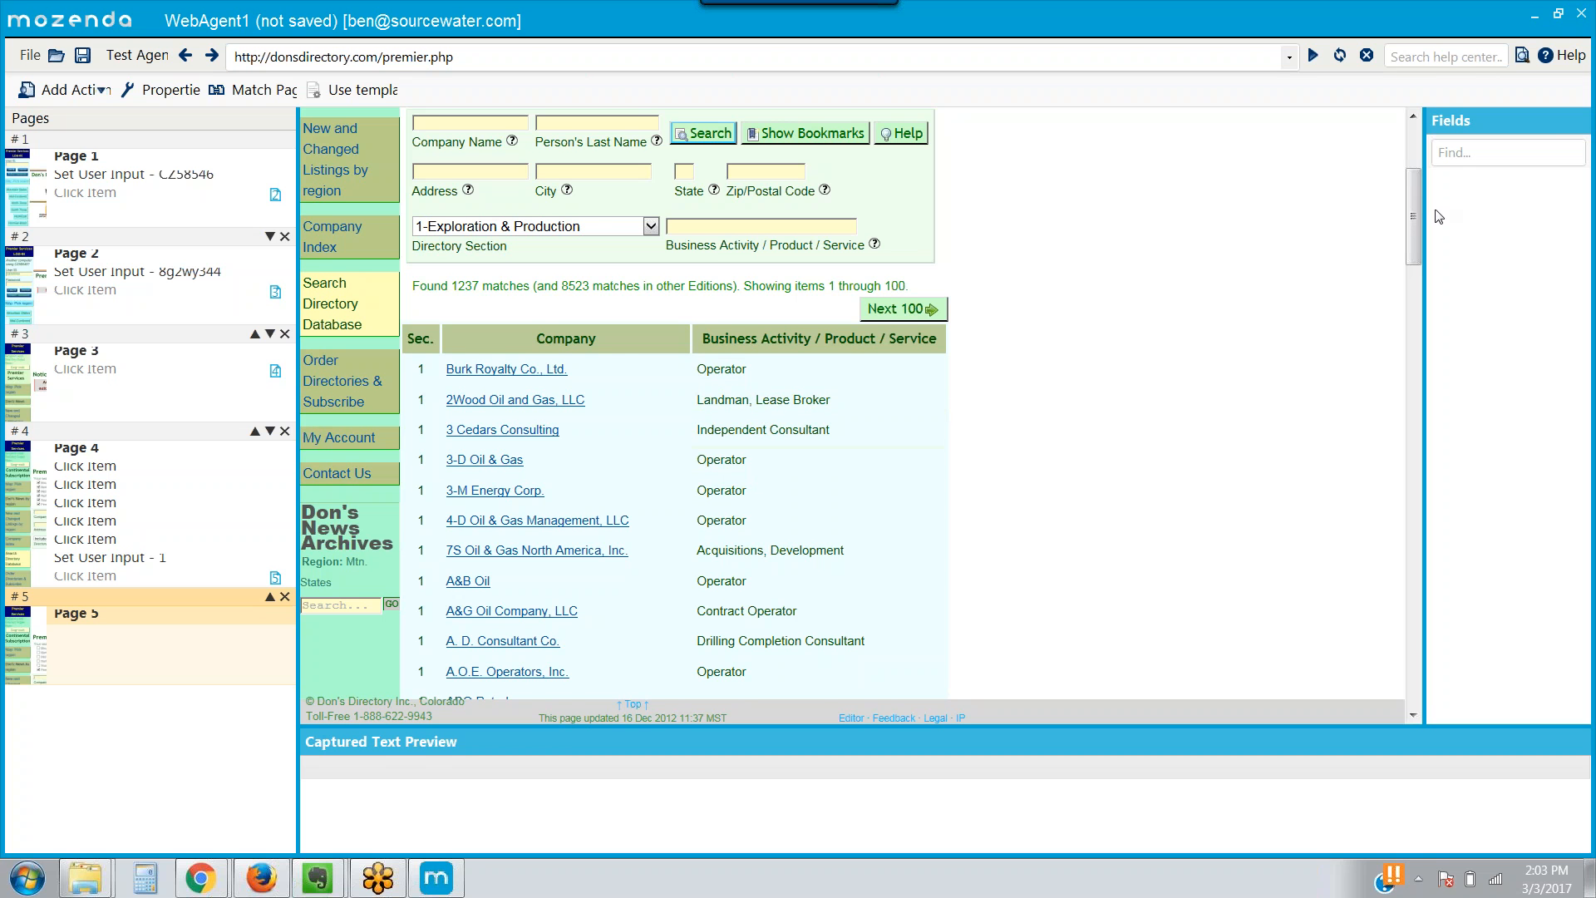
{"action": "mouse_move", "coordinate": [1414, 214]}
{"action": "left_mouse_down"}
{"action": "mouse_move", "coordinate": [1412, 343]}
{"action": "mouse_move", "coordinate": [1354, 584]}
{"action": "mouse_move", "coordinate": [1367, 297]}
{"action": "mouse_move", "coordinate": [1402, 218]}
{"action": "left_mouse_up"}
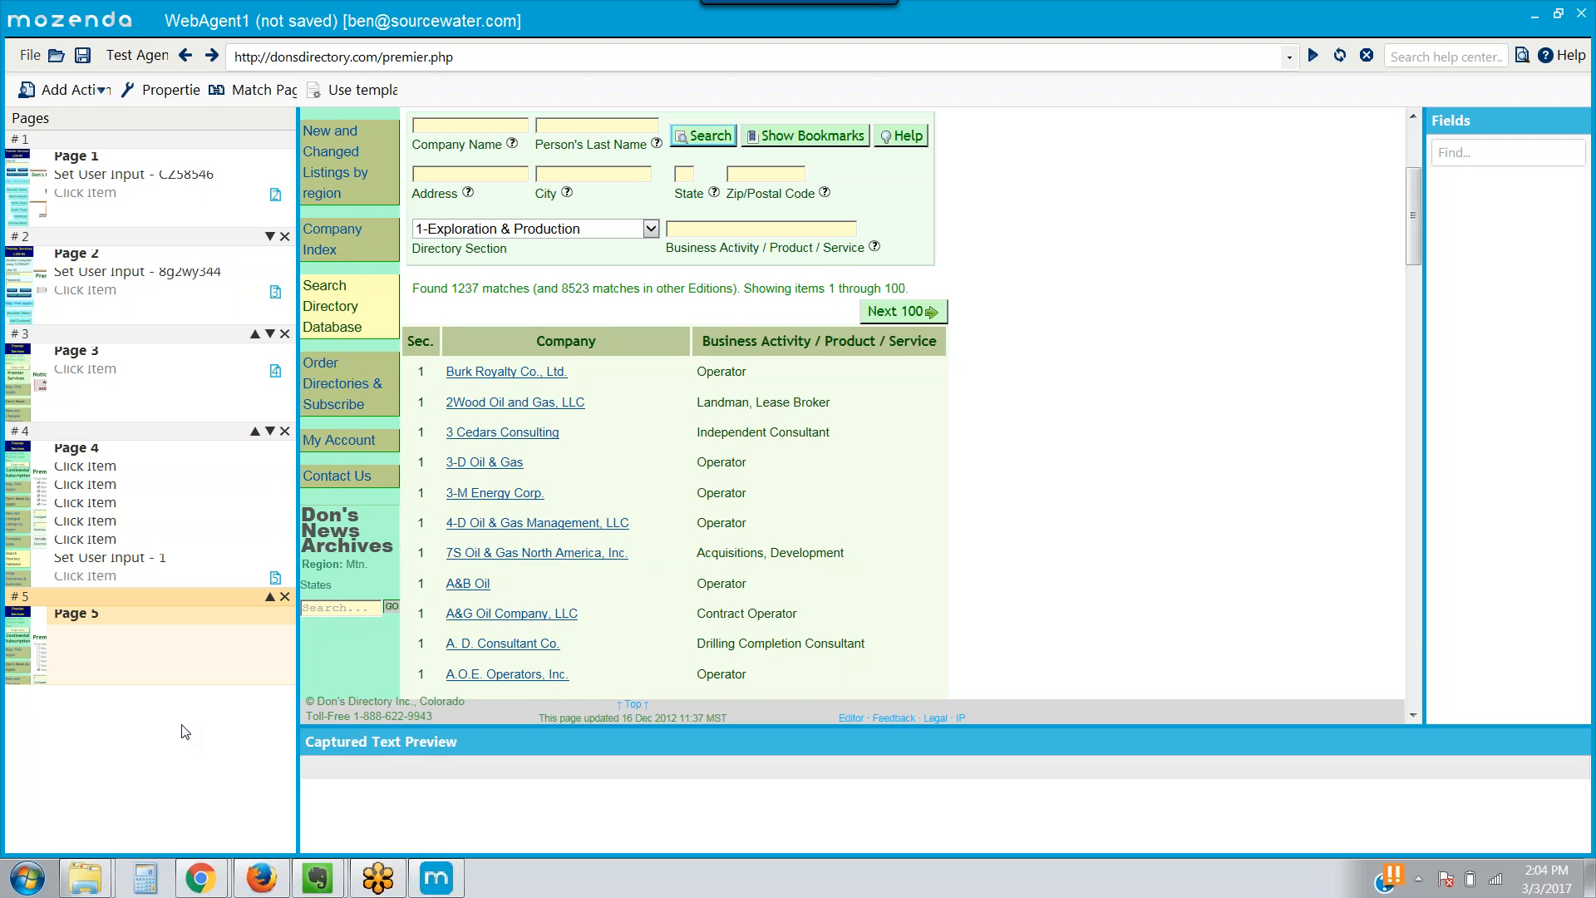
Create a Capture List action on the company name links in the results, naming the field Company.
{"action": "left_click", "coordinate": [522, 378]}
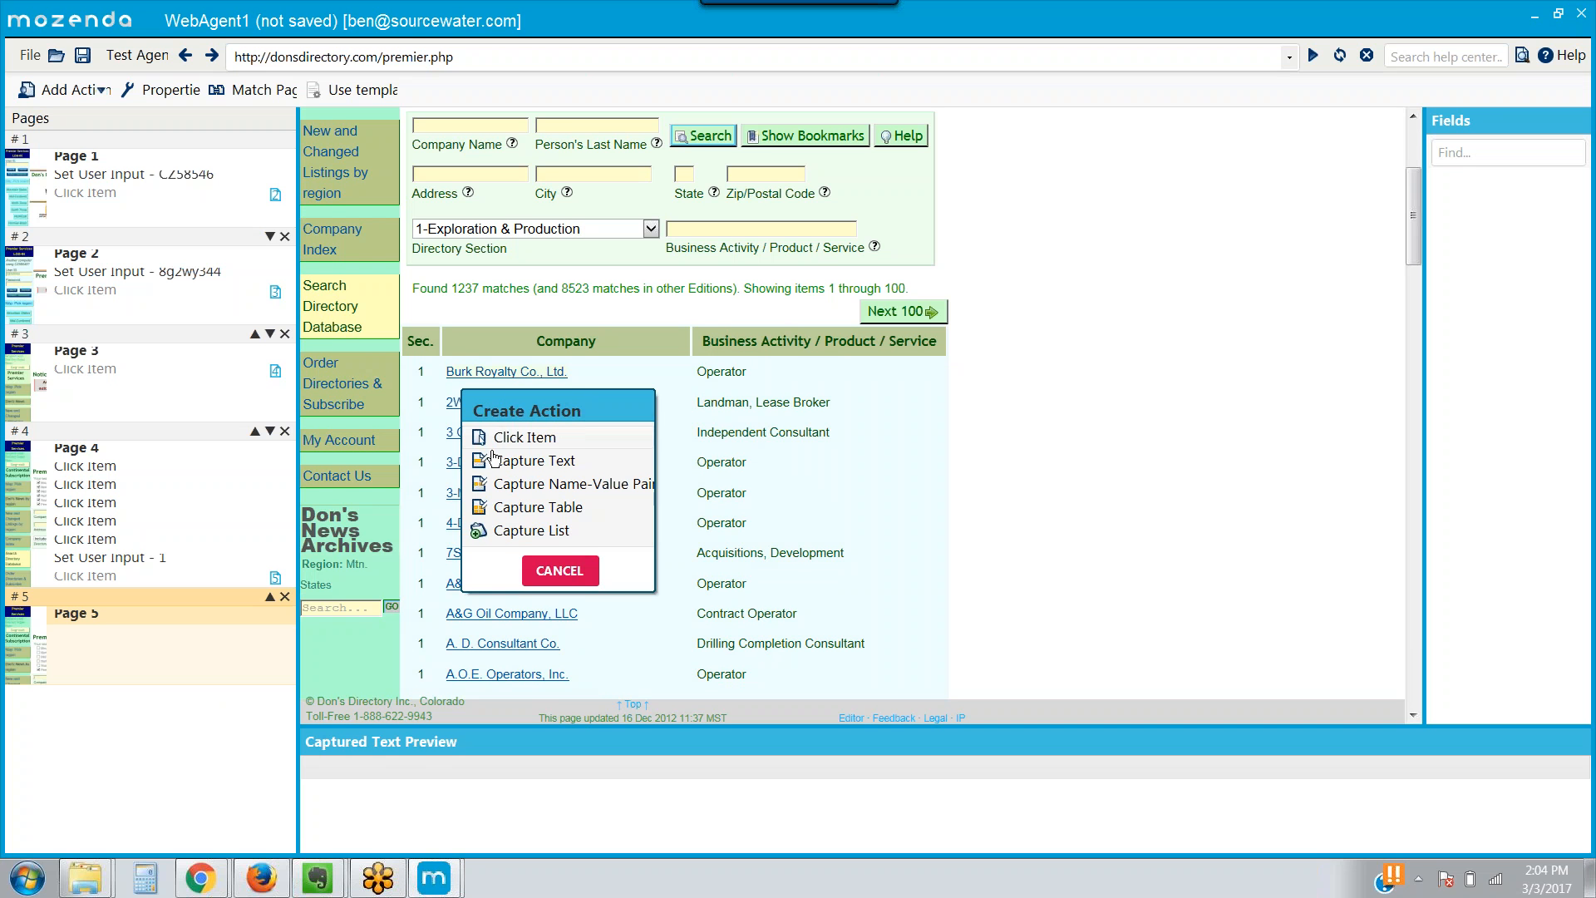
{"action": "left_click", "coordinate": [502, 533]}
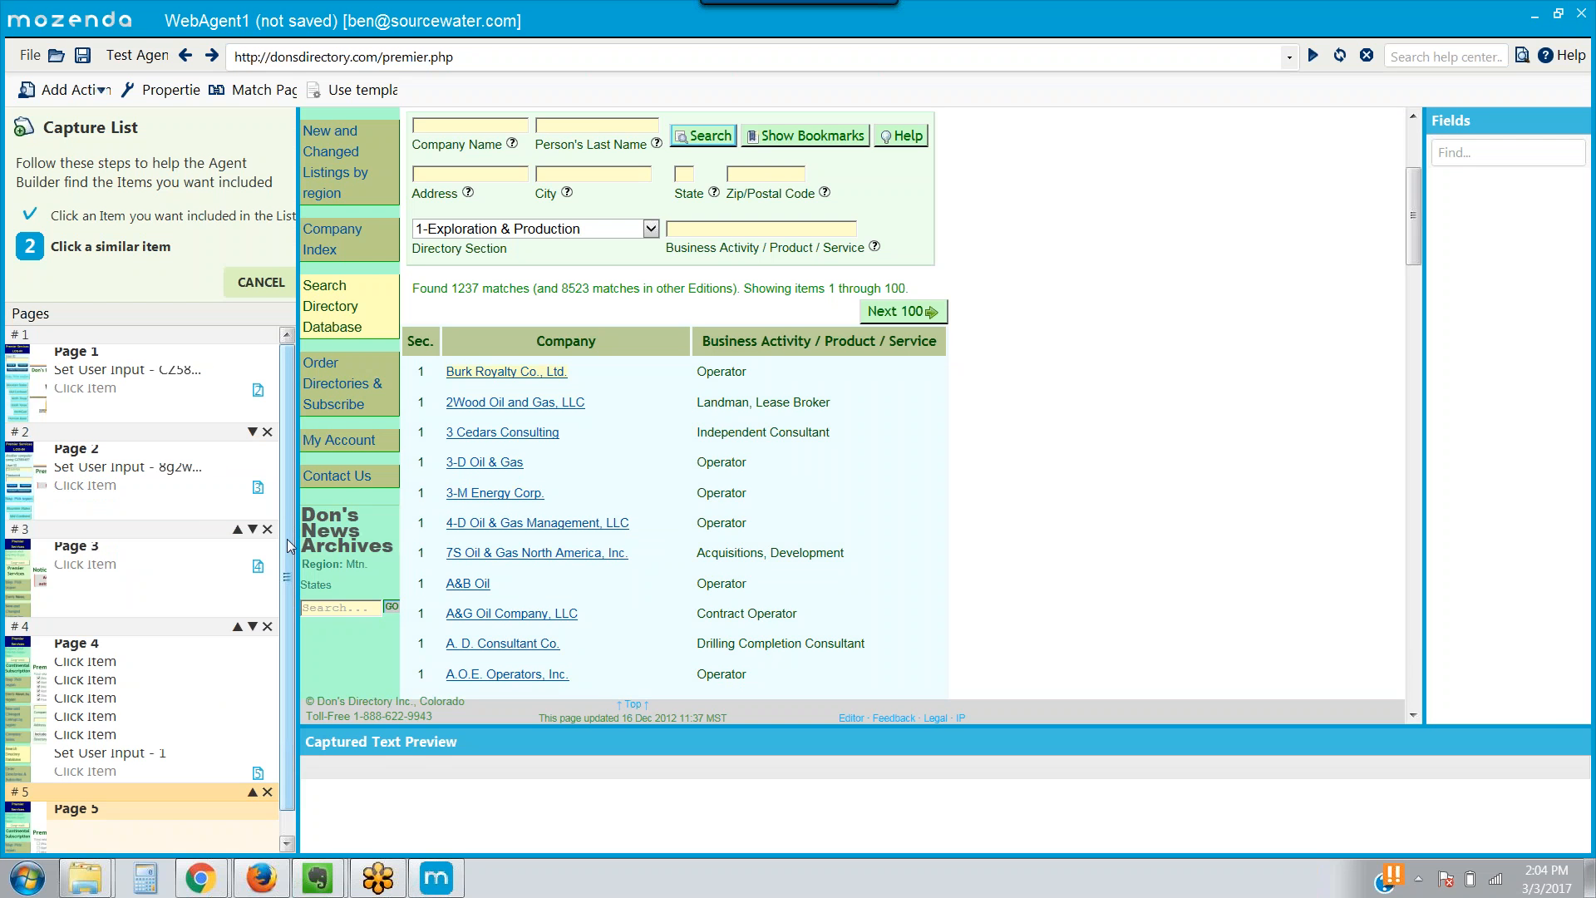
{"action": "scroll", "coordinate": [287, 544], "scroll_direction": "down", "scroll_amount": 1}
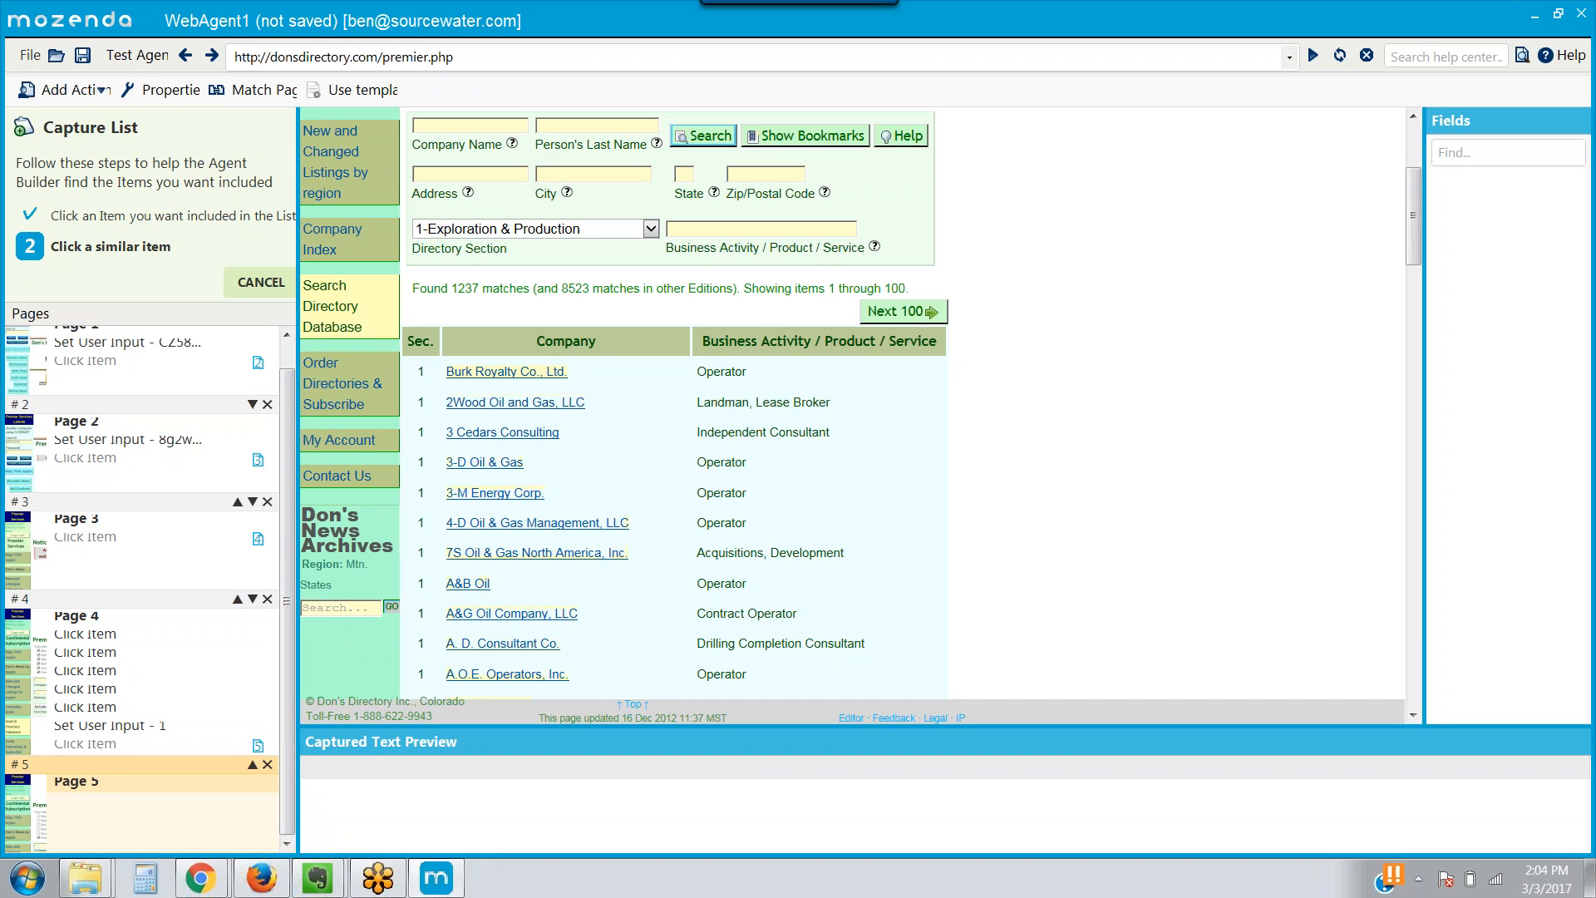
{"action": "left_click", "coordinate": [525, 404]}
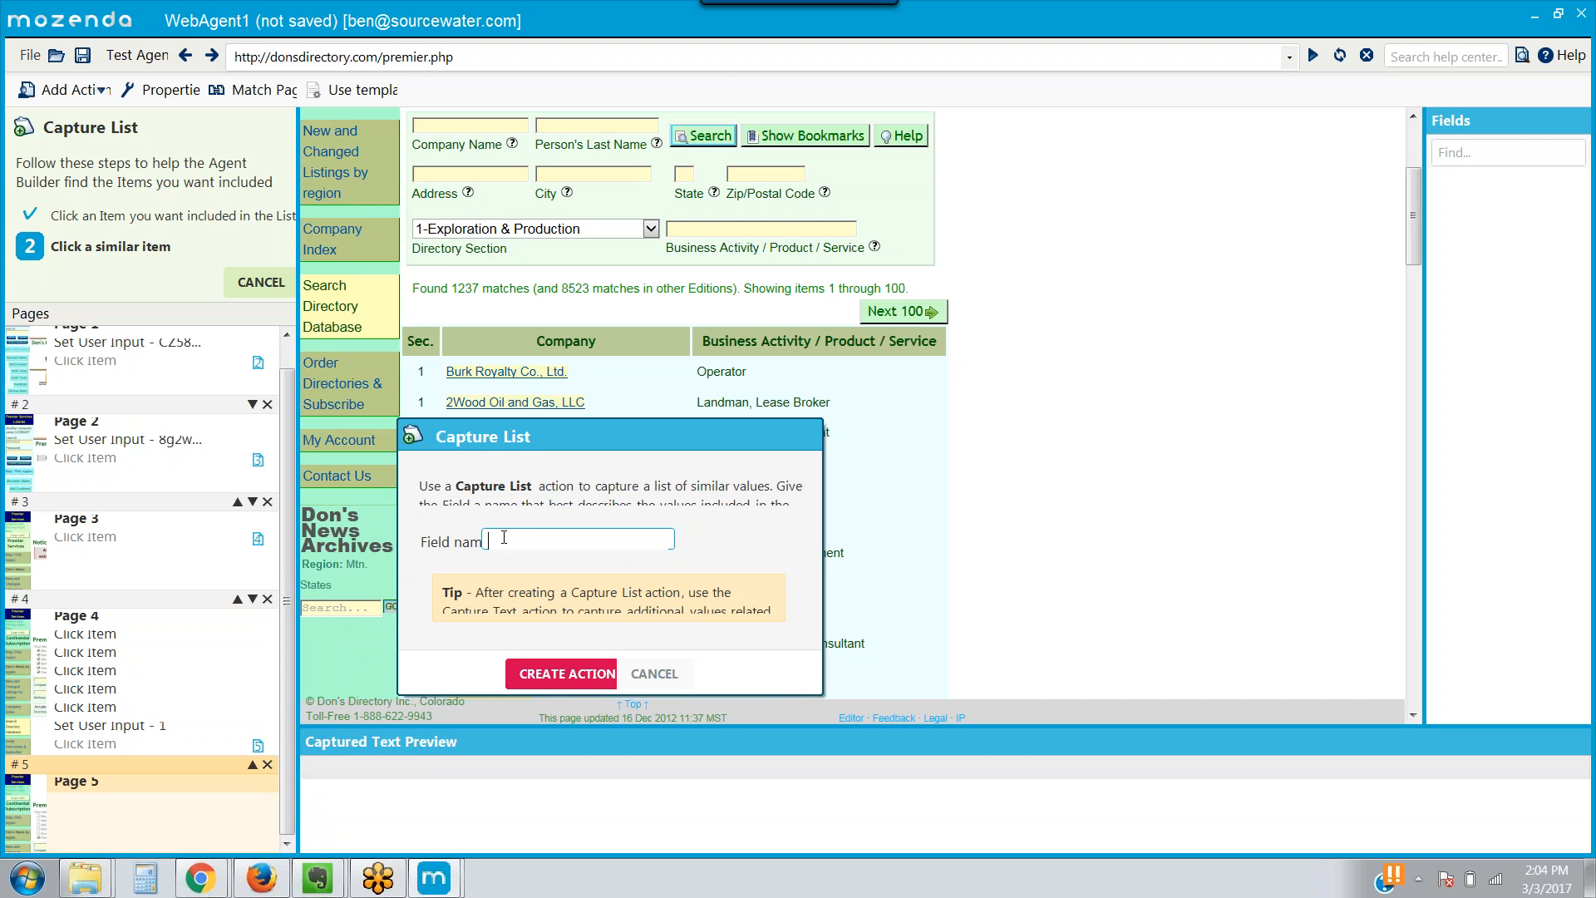
{"action": "type", "text": "Company Name"}
{"action": "key", "text": "BackSpace"}
{"action": "key", "text": "BackSpace"}
{"action": "key", "text": "BackSpace"}
{"action": "key", "text": "BackSpace"}
{"action": "left_click", "coordinate": [525, 672]}
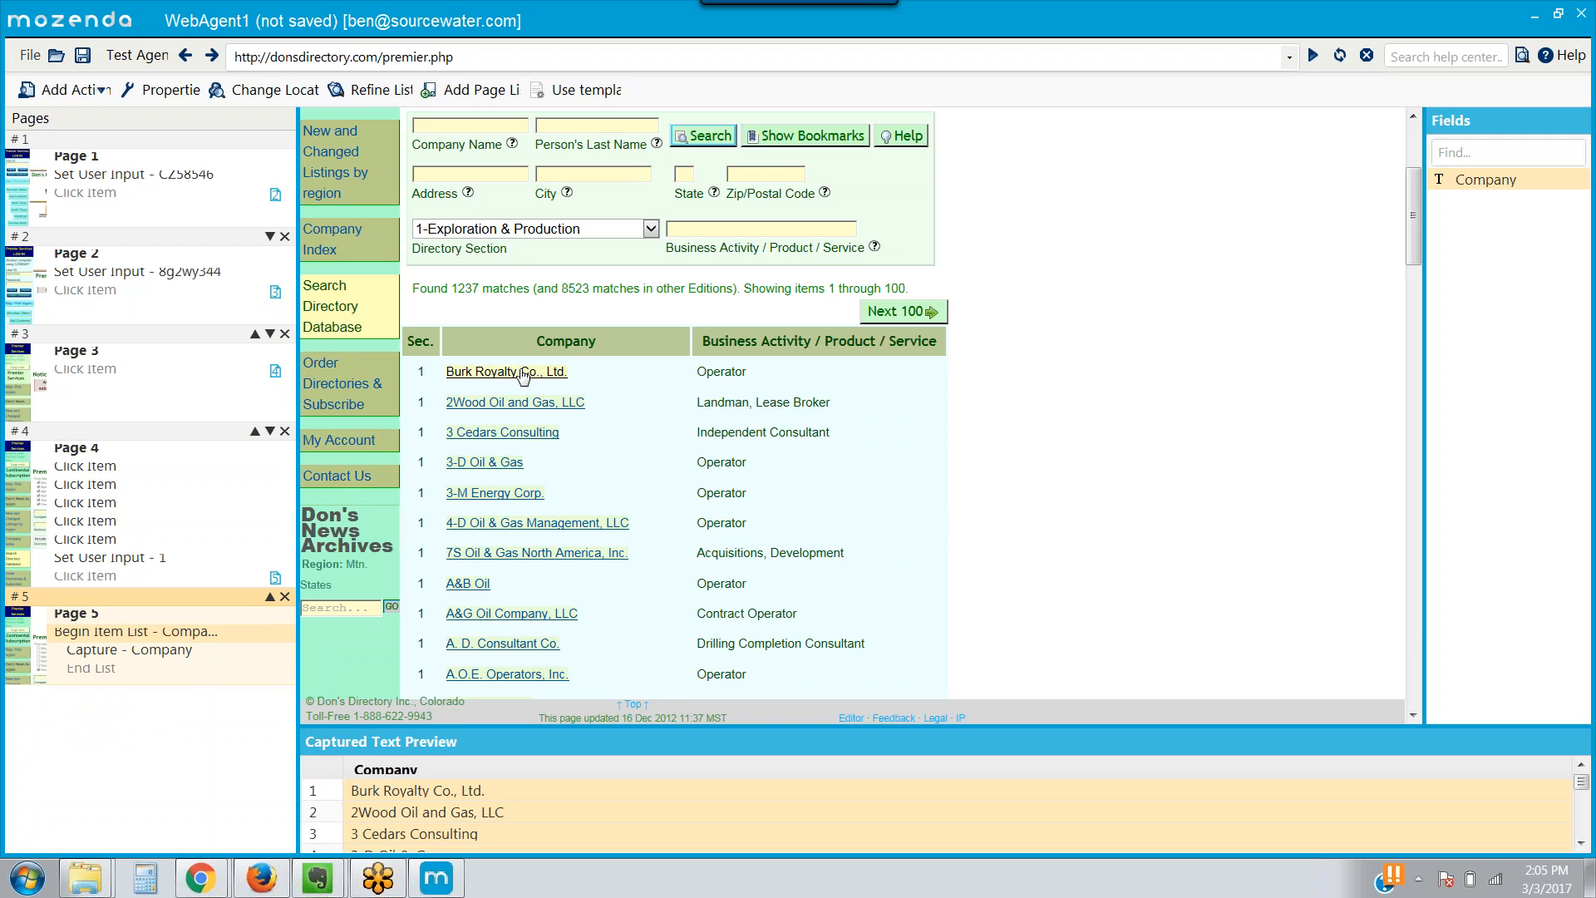
Add a Capture Text action on the business activity column, naming the field Business Activity.
{"action": "left_click", "coordinate": [692, 381]}
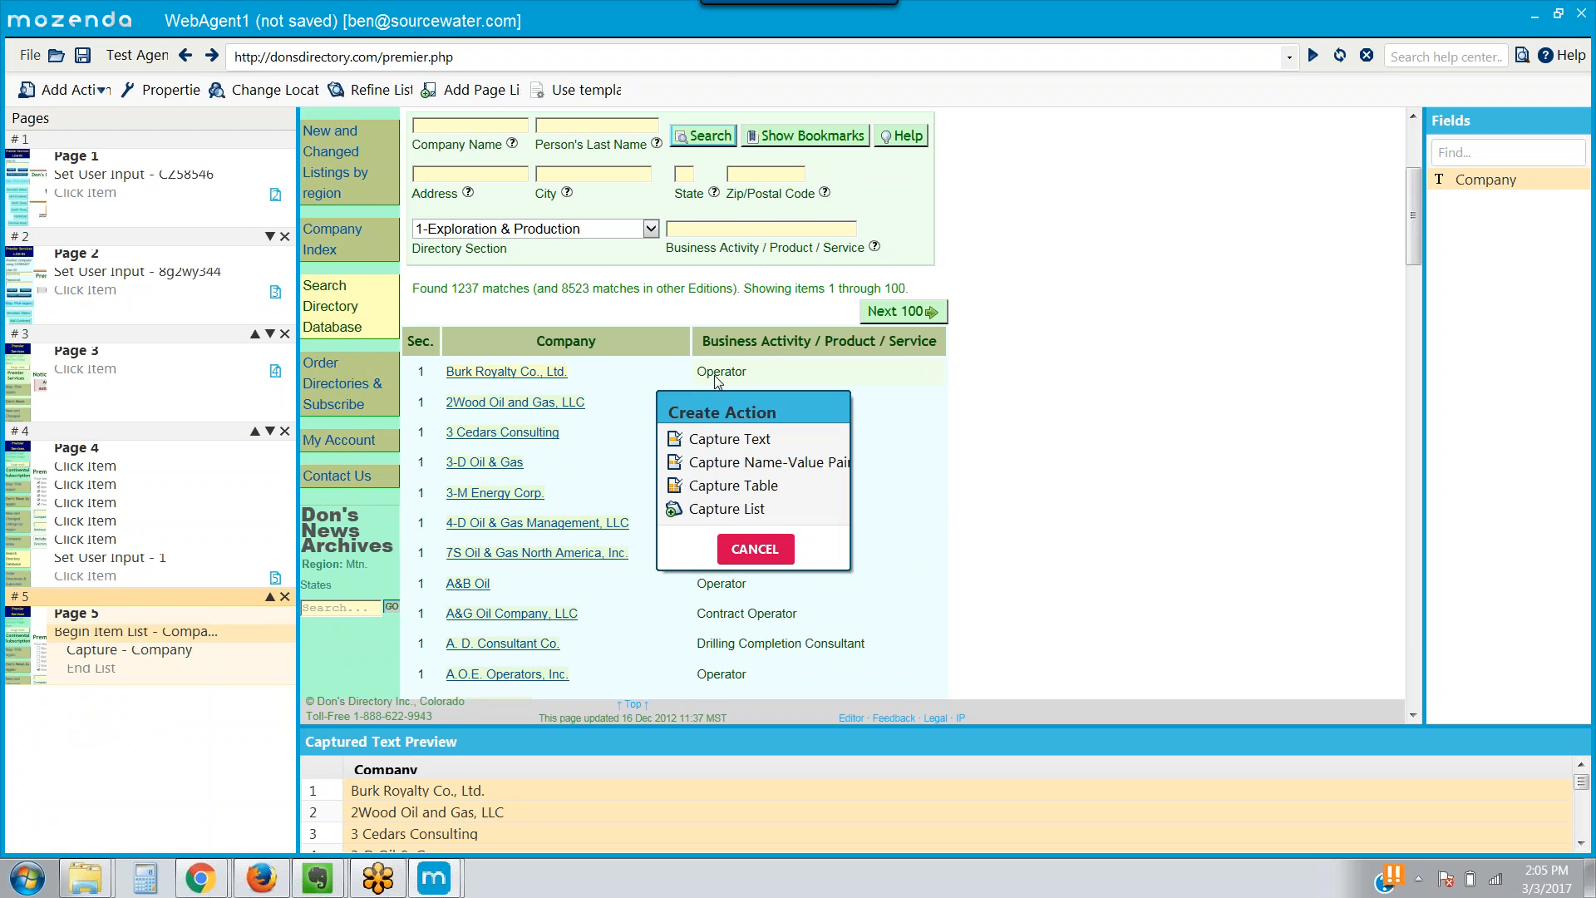
{"action": "left_click", "coordinate": [744, 439]}
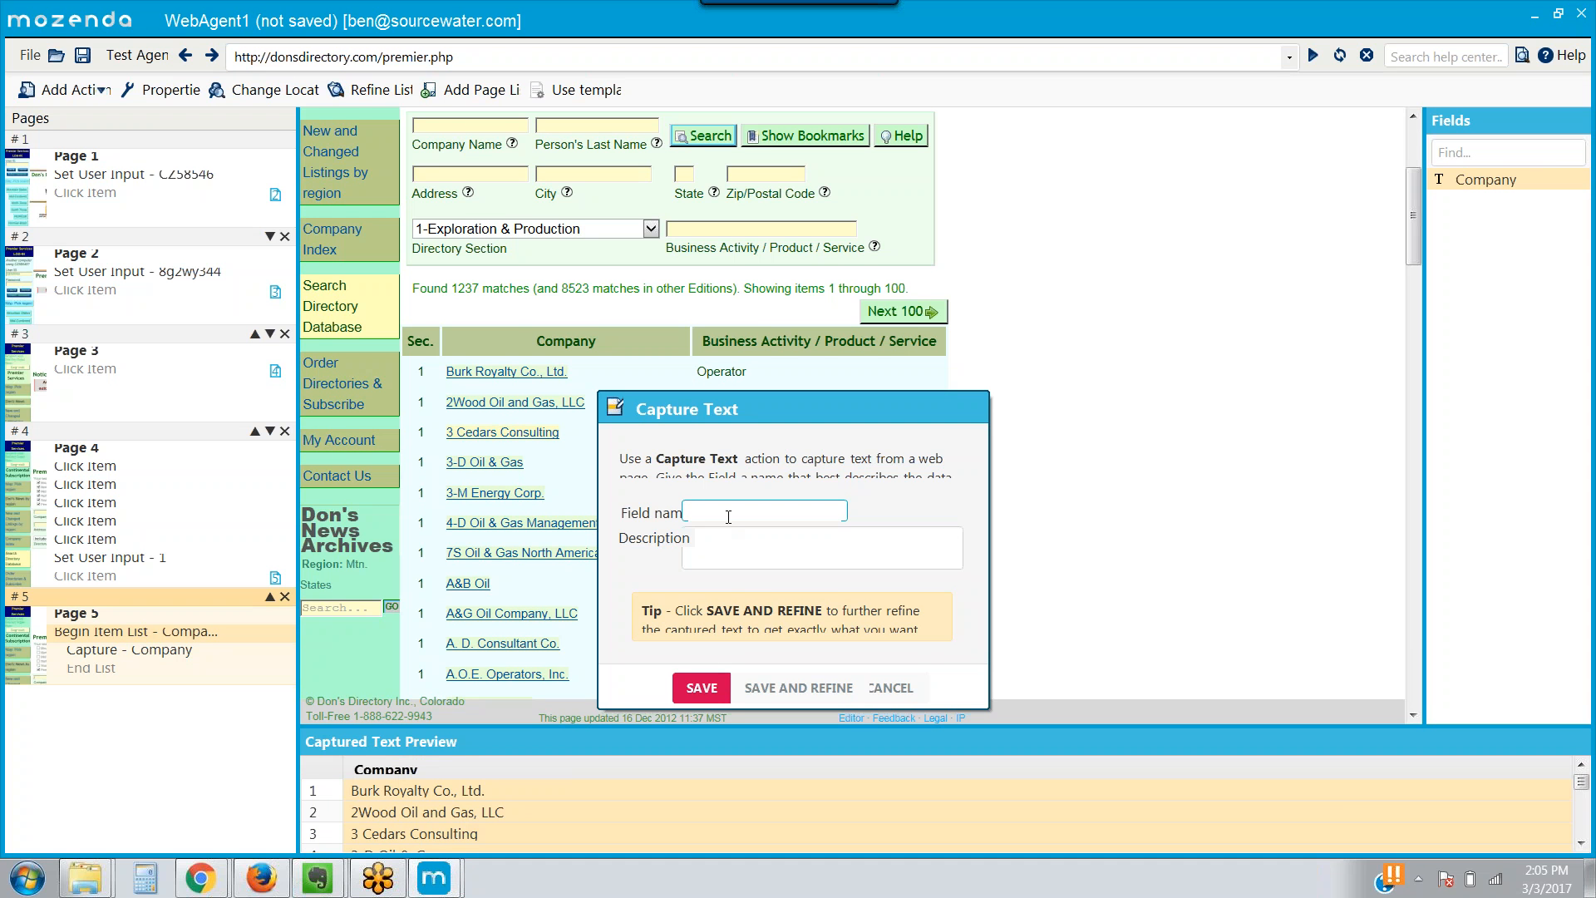
{"action": "type", "text": "Operator Filter"}
{"action": "key", "text": "BackSpace"}
{"action": "key", "text": "BackSpace"}
{"action": "key", "text": "BackSpace"}
{"action": "key", "text": "BackSpace"}
{"action": "key", "text": "BackSpace"}
{"action": "key", "text": "BackSpace"}
{"action": "key", "text": "BackSpace"}
{"action": "key", "text": "BackSpace"}
{"action": "key", "text": "BackSpace"}
{"action": "key", "text": "BackSpace"}
{"action": "key", "text": "BackSpace"}
{"action": "key", "text": "BackSpace"}
{"action": "key", "text": "BackSpace"}
{"action": "key", "text": "BackSpace"}
{"action": "key", "text": "BackSpace"}
{"action": "type", "text": "Business Activity"}
{"action": "left_click", "coordinate": [695, 696]}
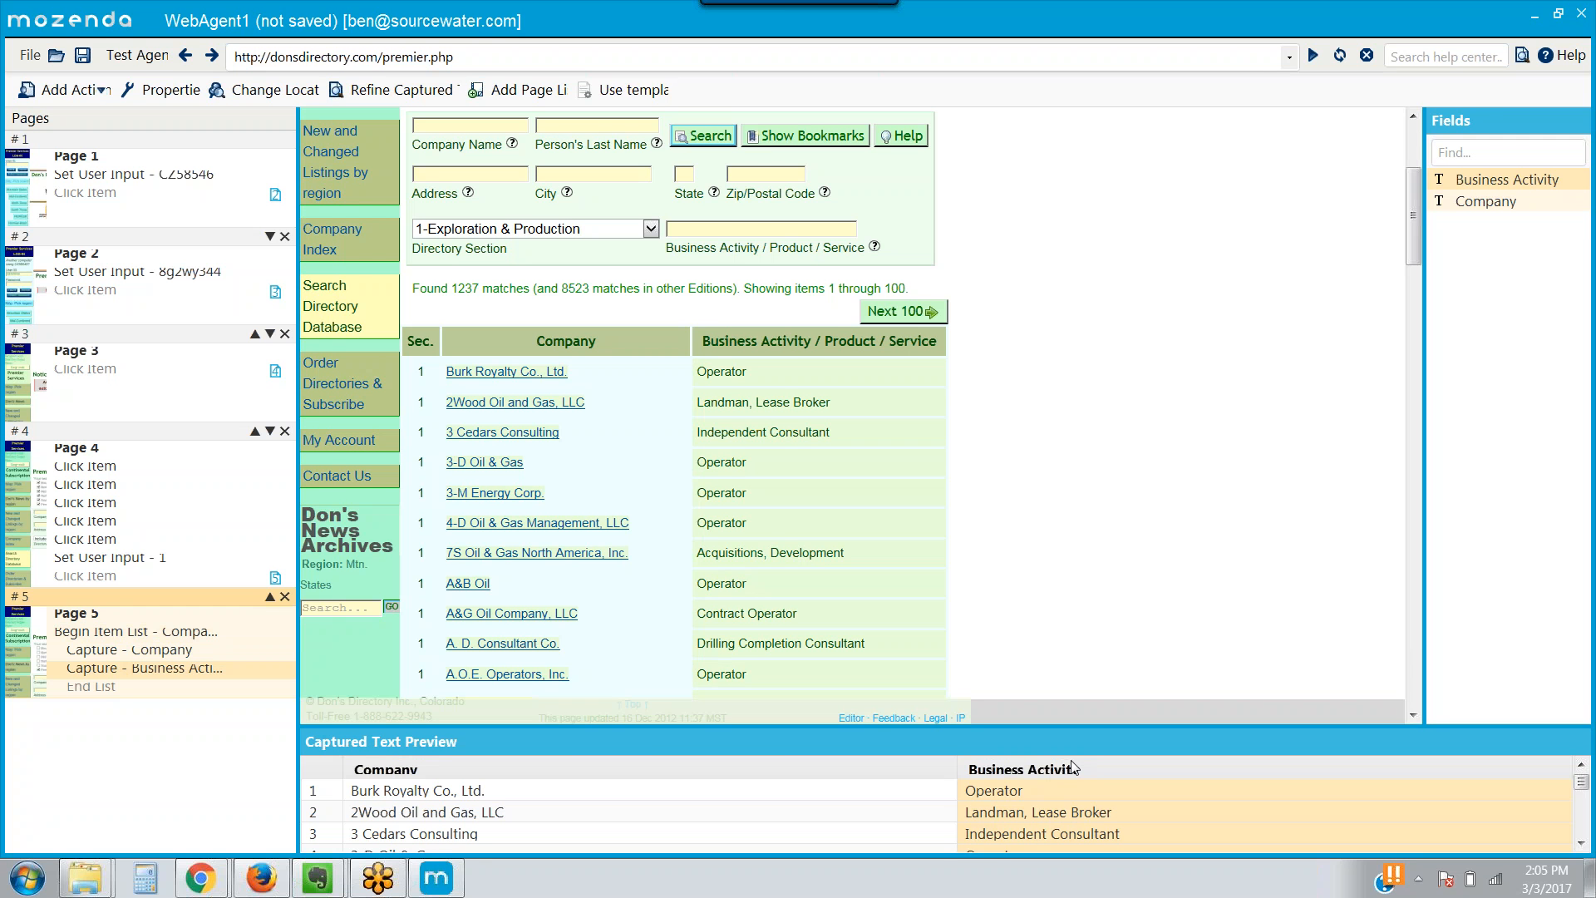
Refine the Company List to include only items whose Business Activity equals Operator.
{"action": "right_click", "coordinate": [184, 634]}
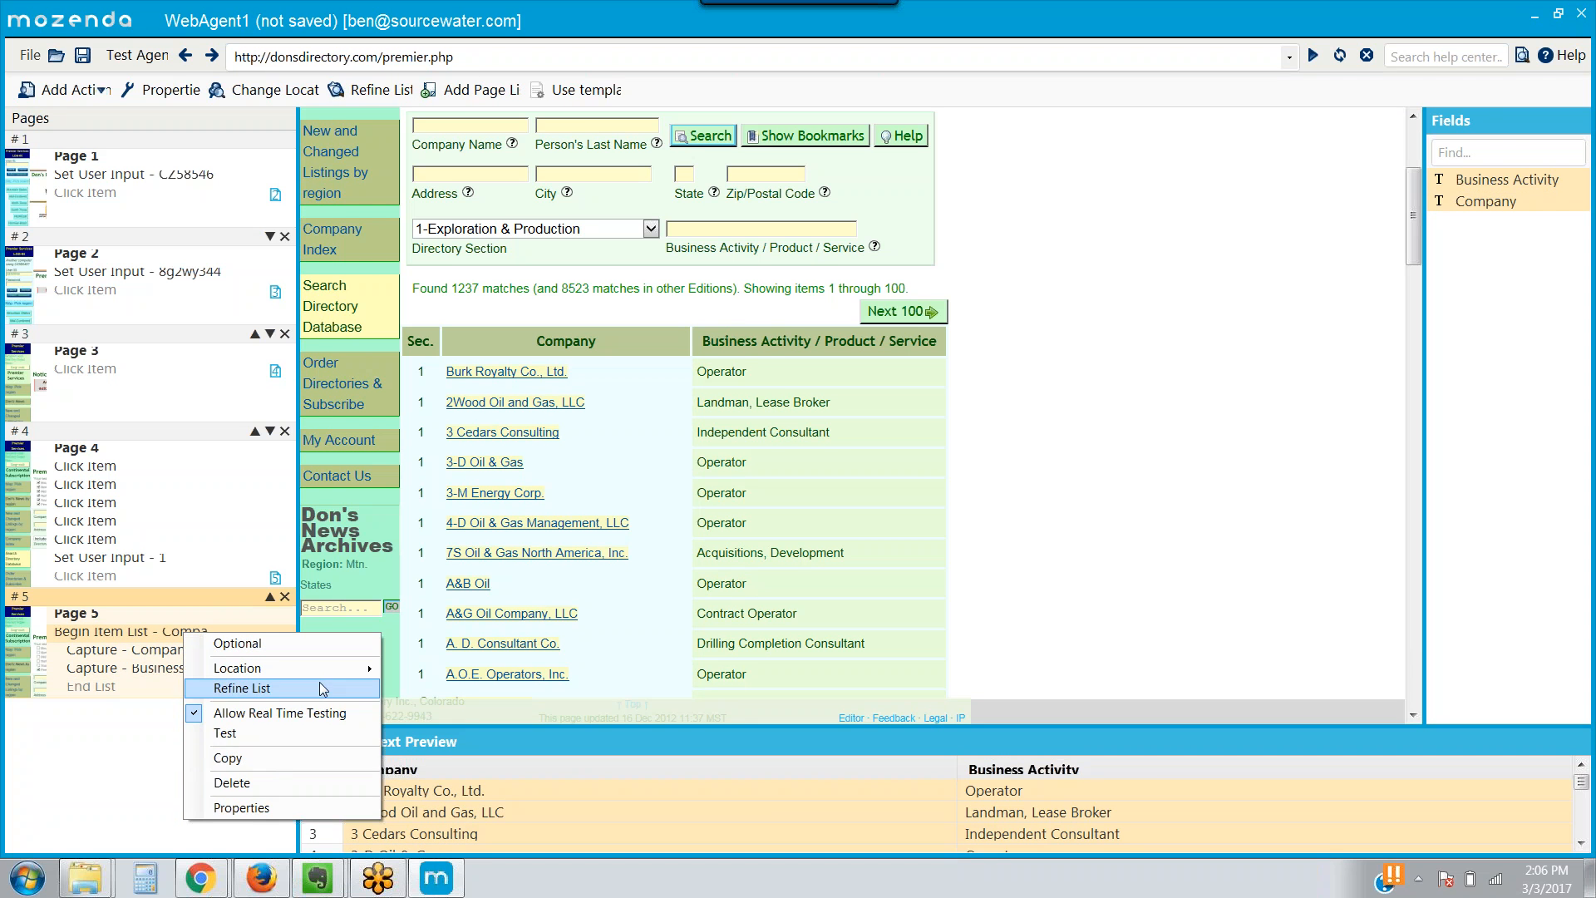
{"action": "left_click", "coordinate": [322, 689]}
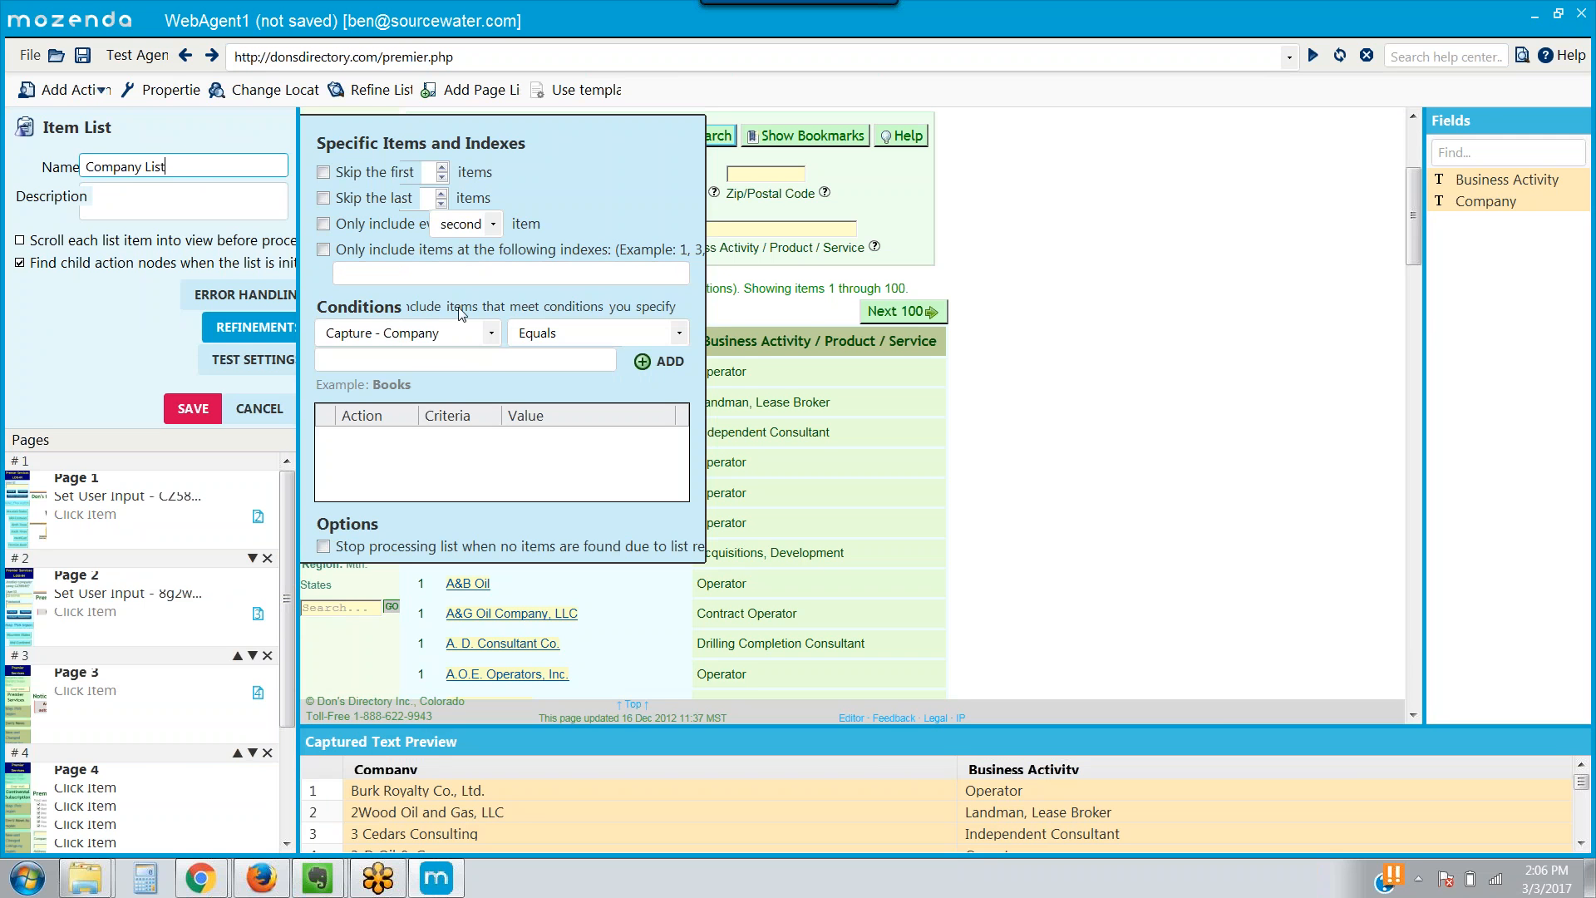
{"action": "left_click", "coordinate": [493, 338]}
{"action": "left_click", "coordinate": [466, 377]}
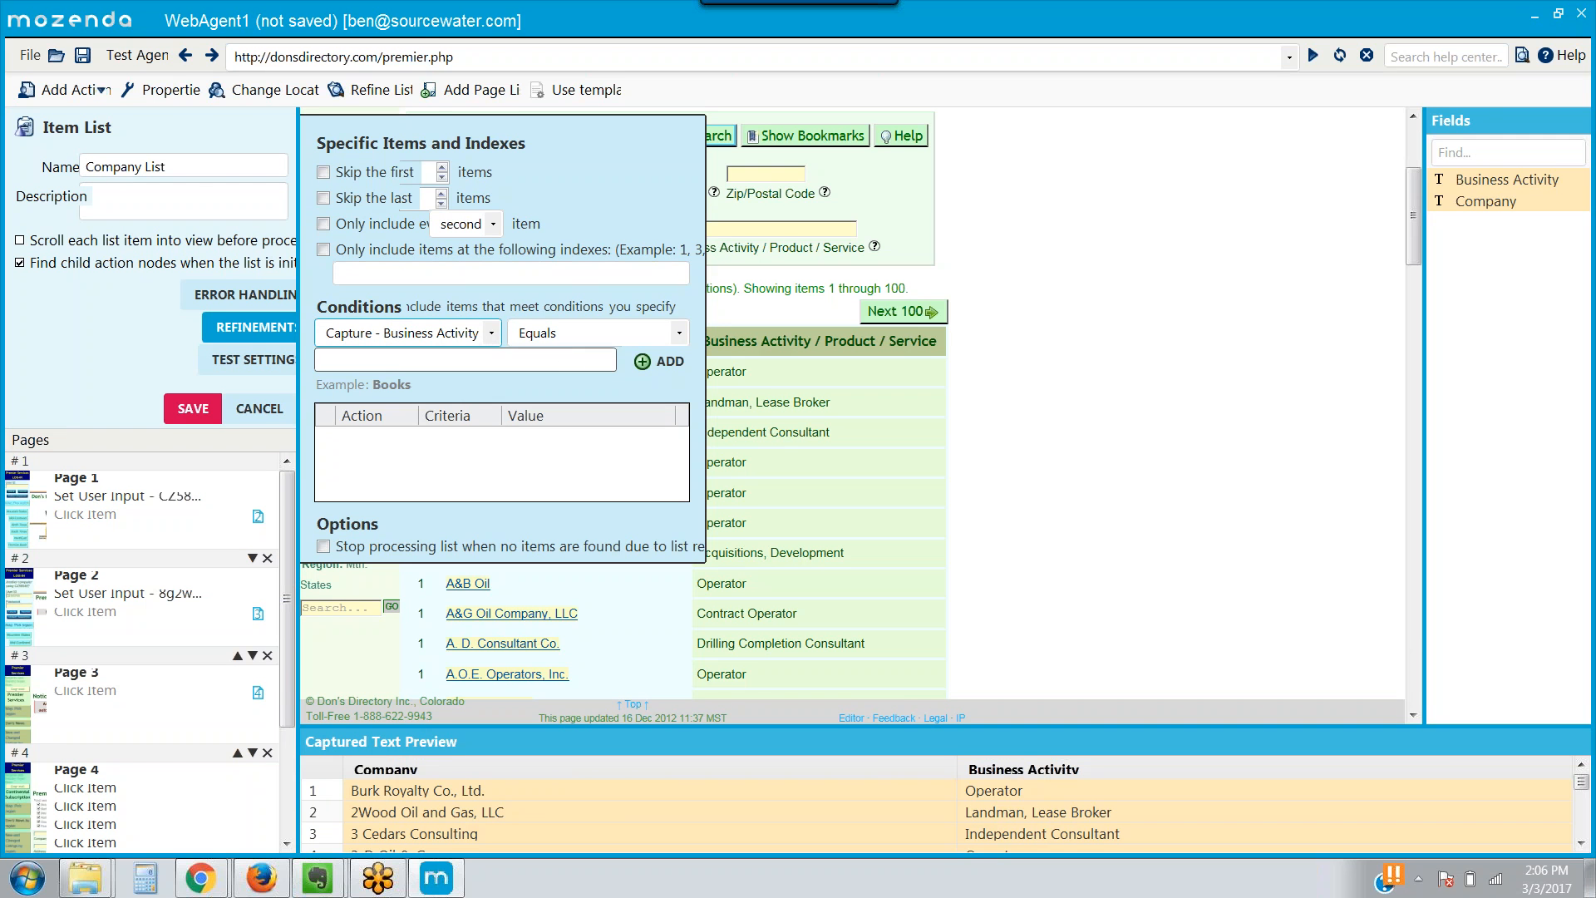
{"action": "left_click", "coordinate": [562, 359]}
{"action": "type", "text": "operator"}
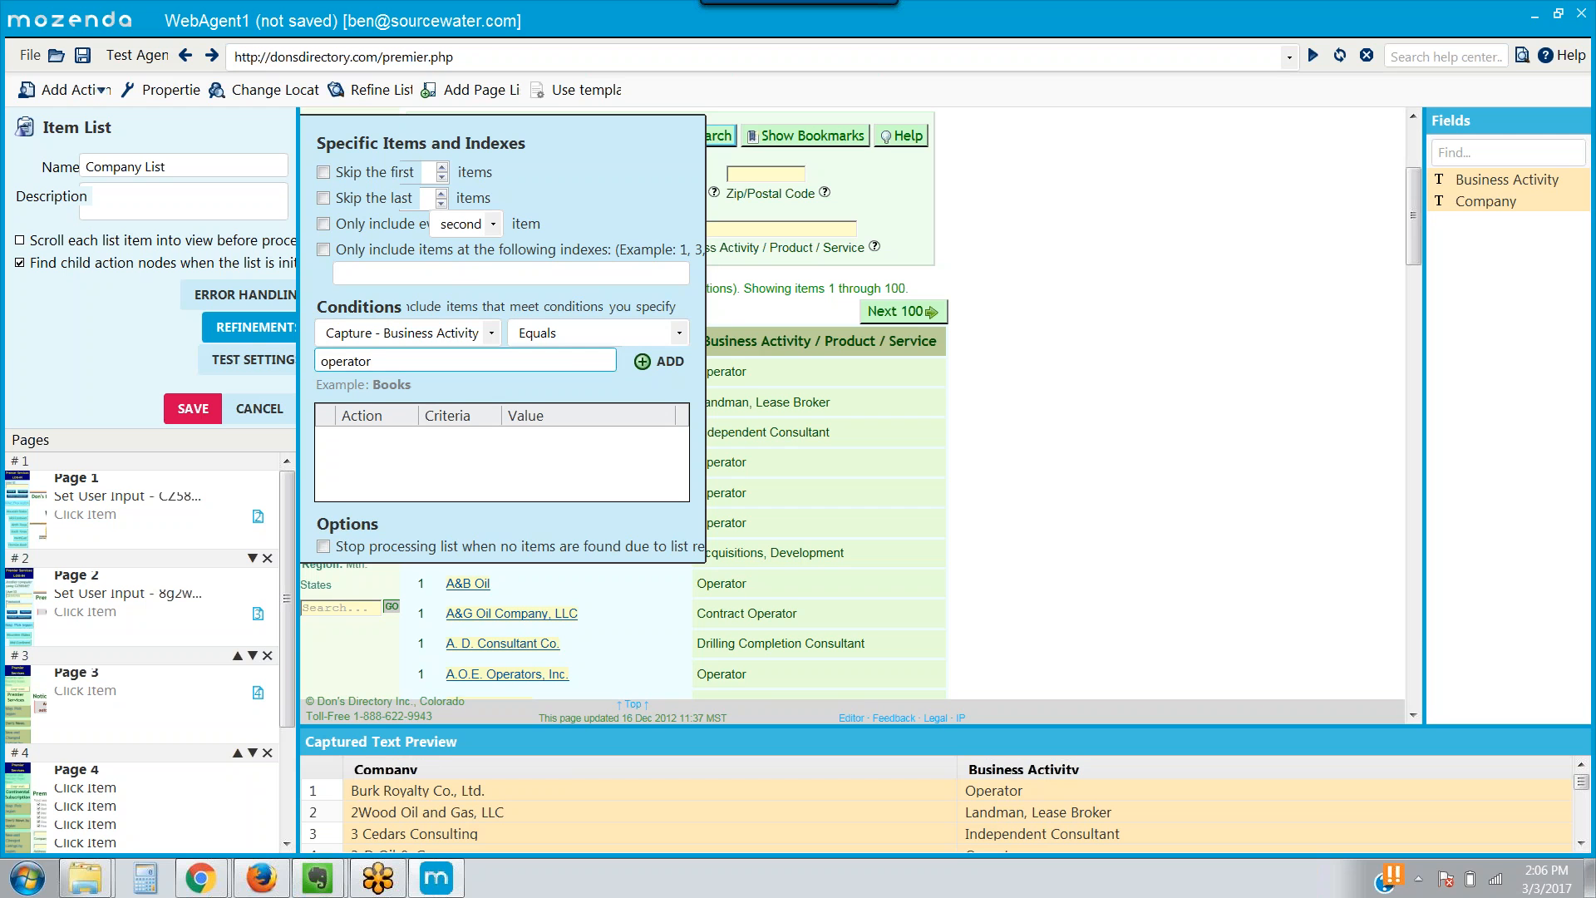
{"action": "left_click", "coordinate": [515, 462]}
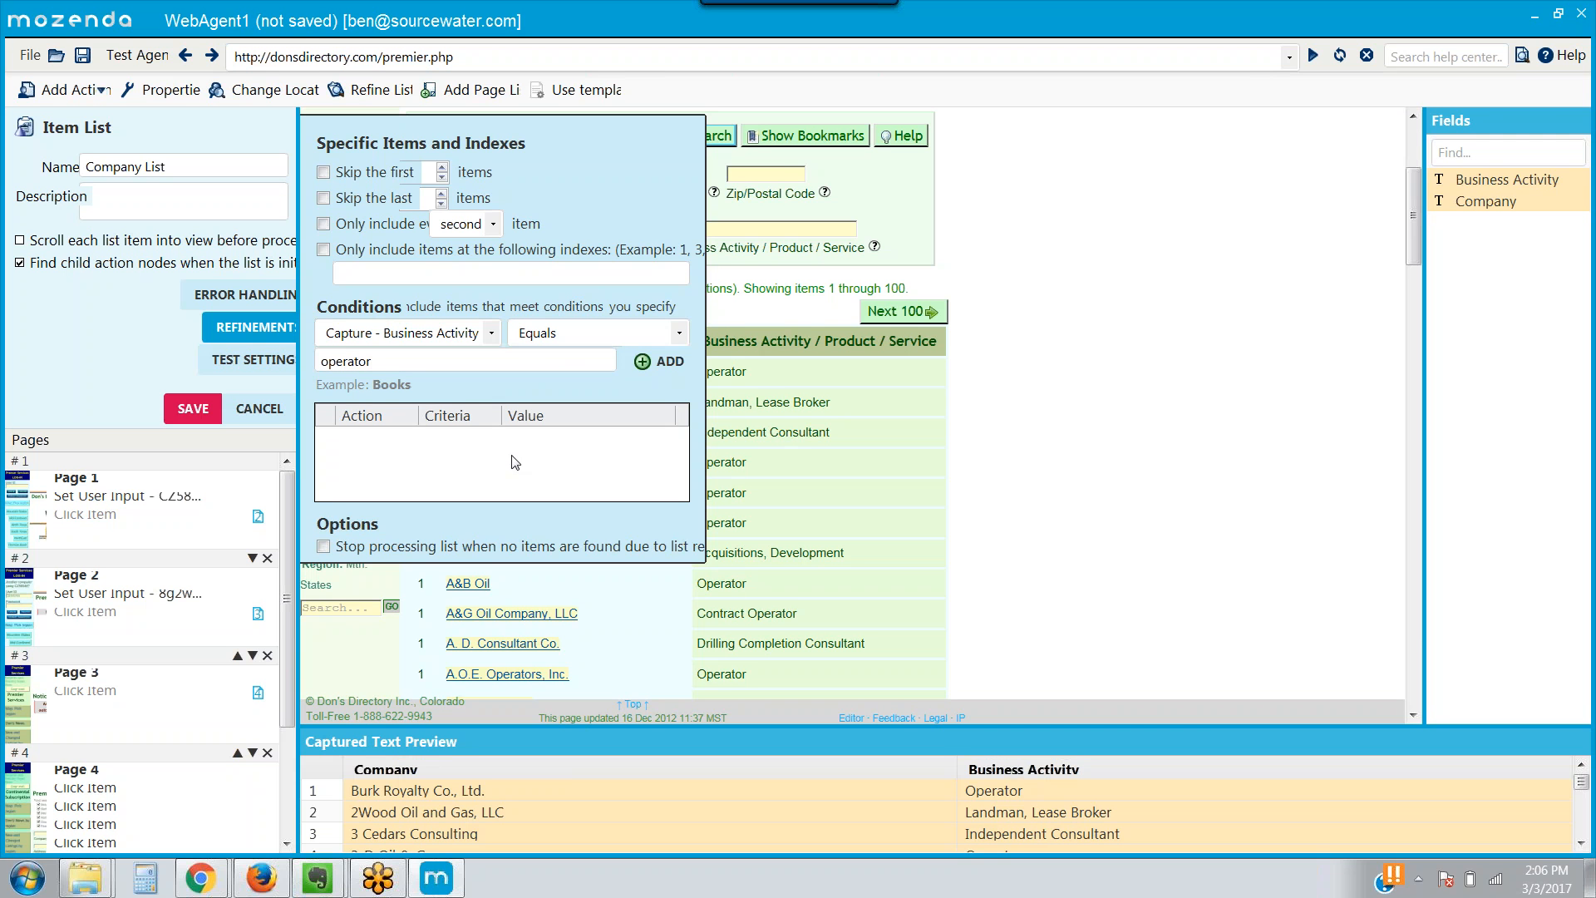
{"action": "left_click", "coordinate": [372, 360]}
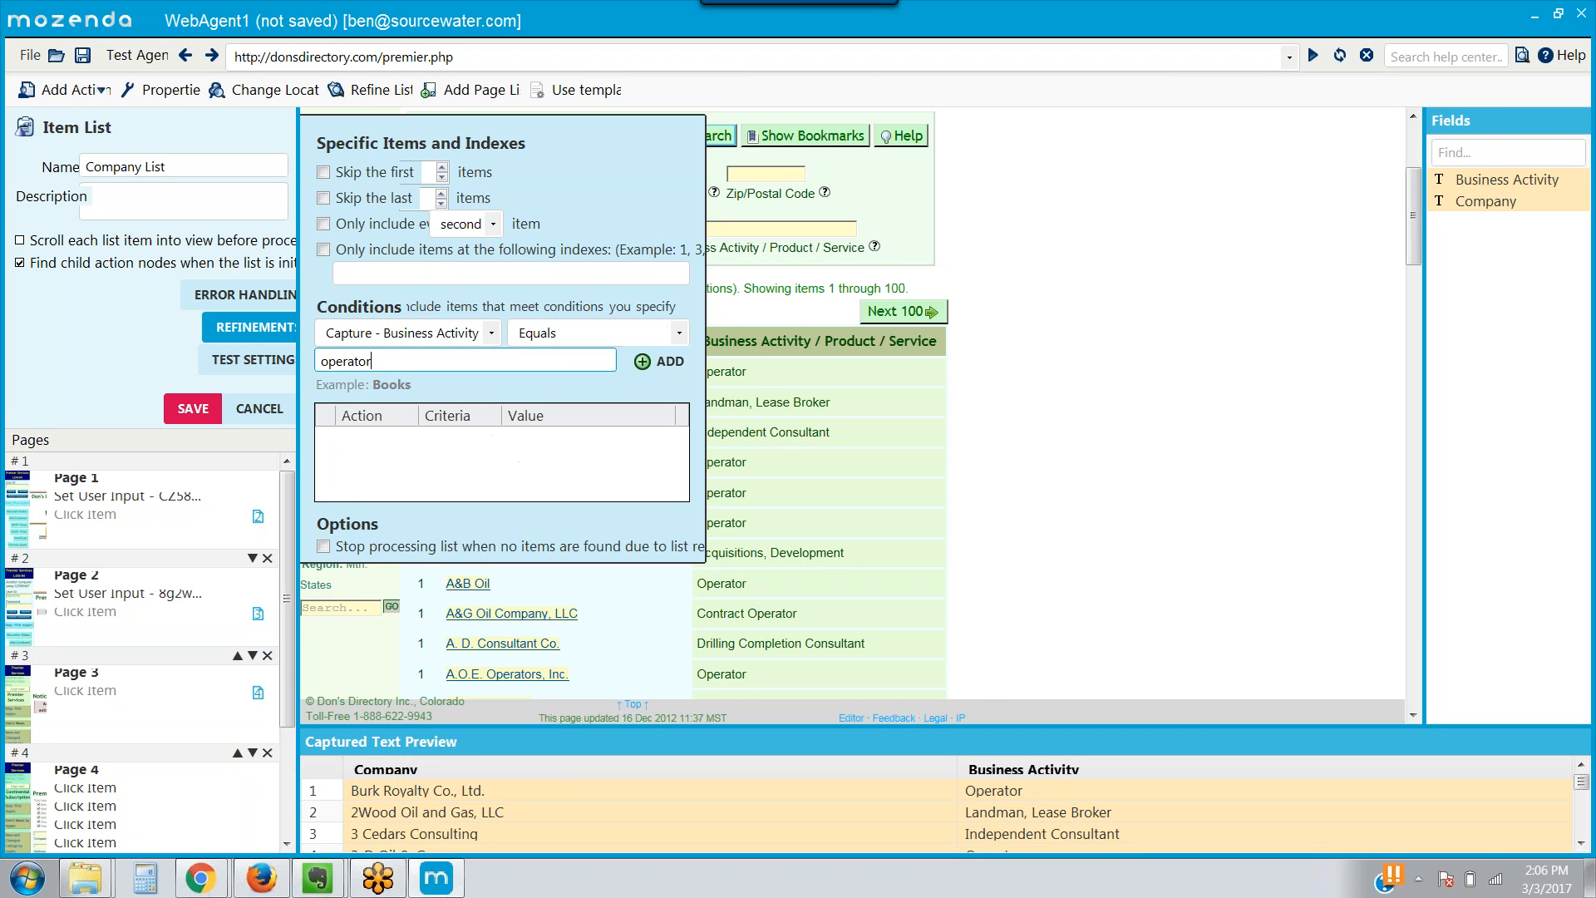
{"action": "key", "text": "ctrl+a"}
{"action": "type", "text": "Operator"}
{"action": "left_click", "coordinate": [436, 463]}
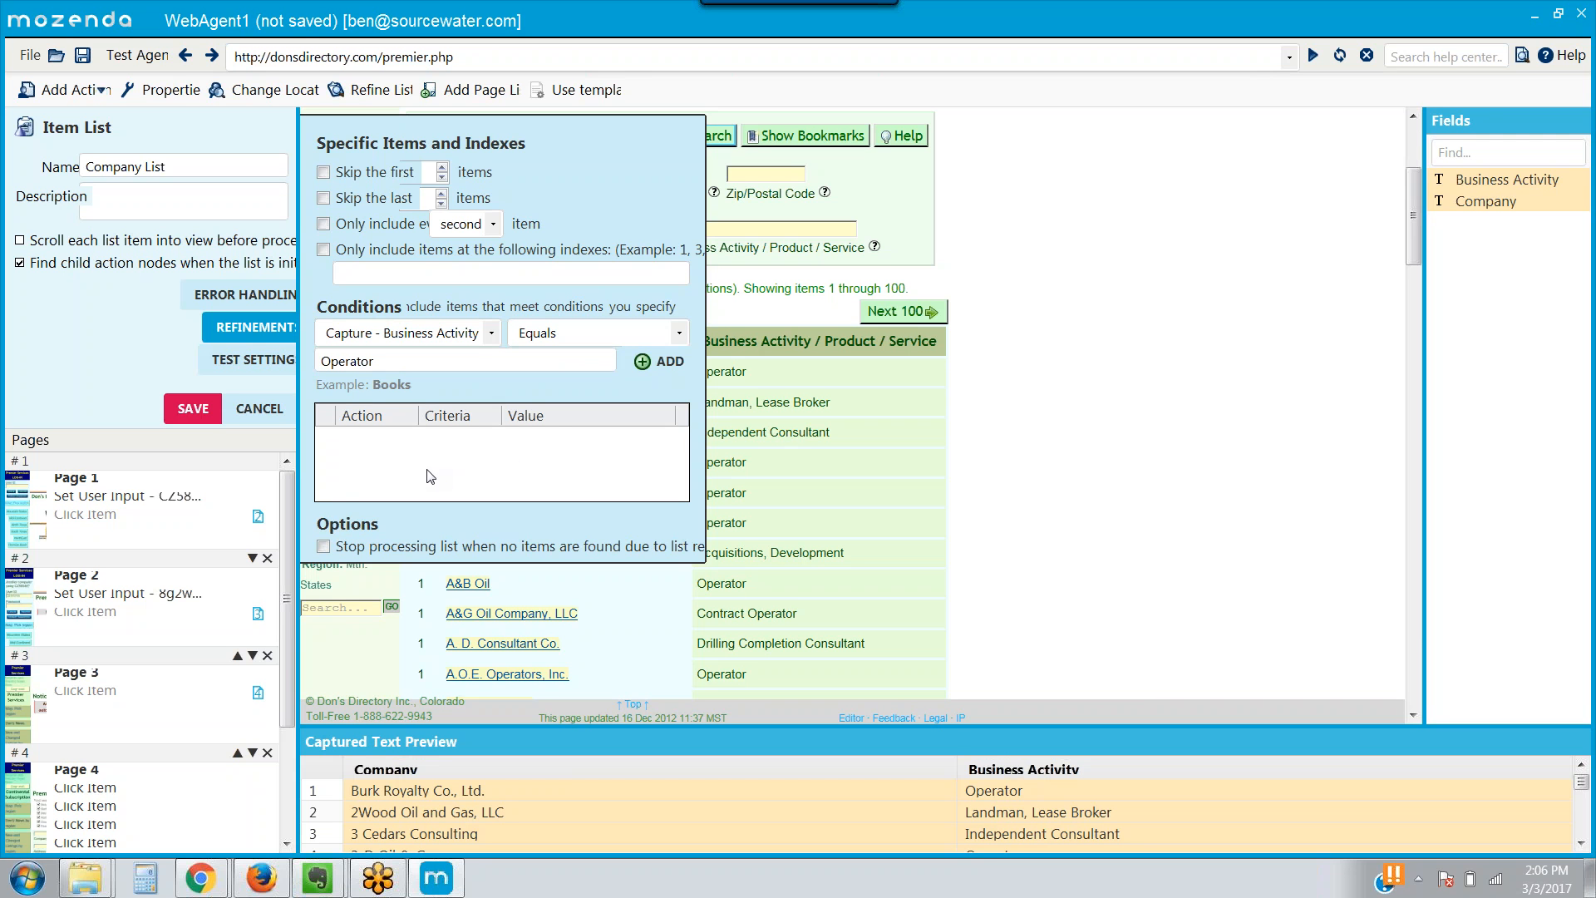
{"action": "left_click", "coordinate": [653, 361]}
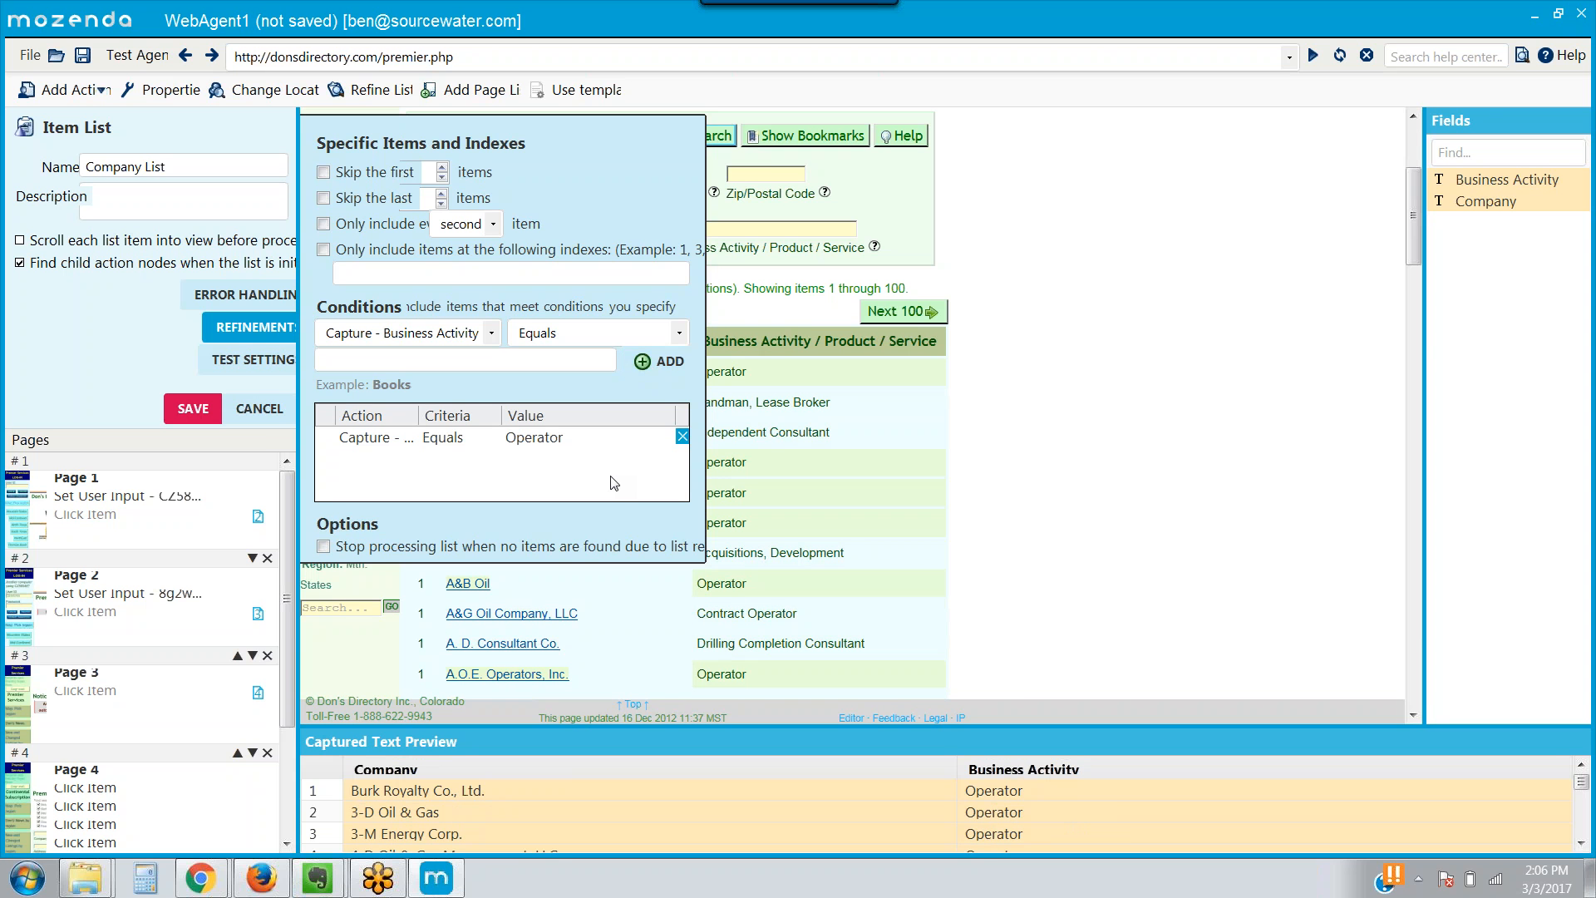
{"action": "left_click", "coordinate": [186, 411]}
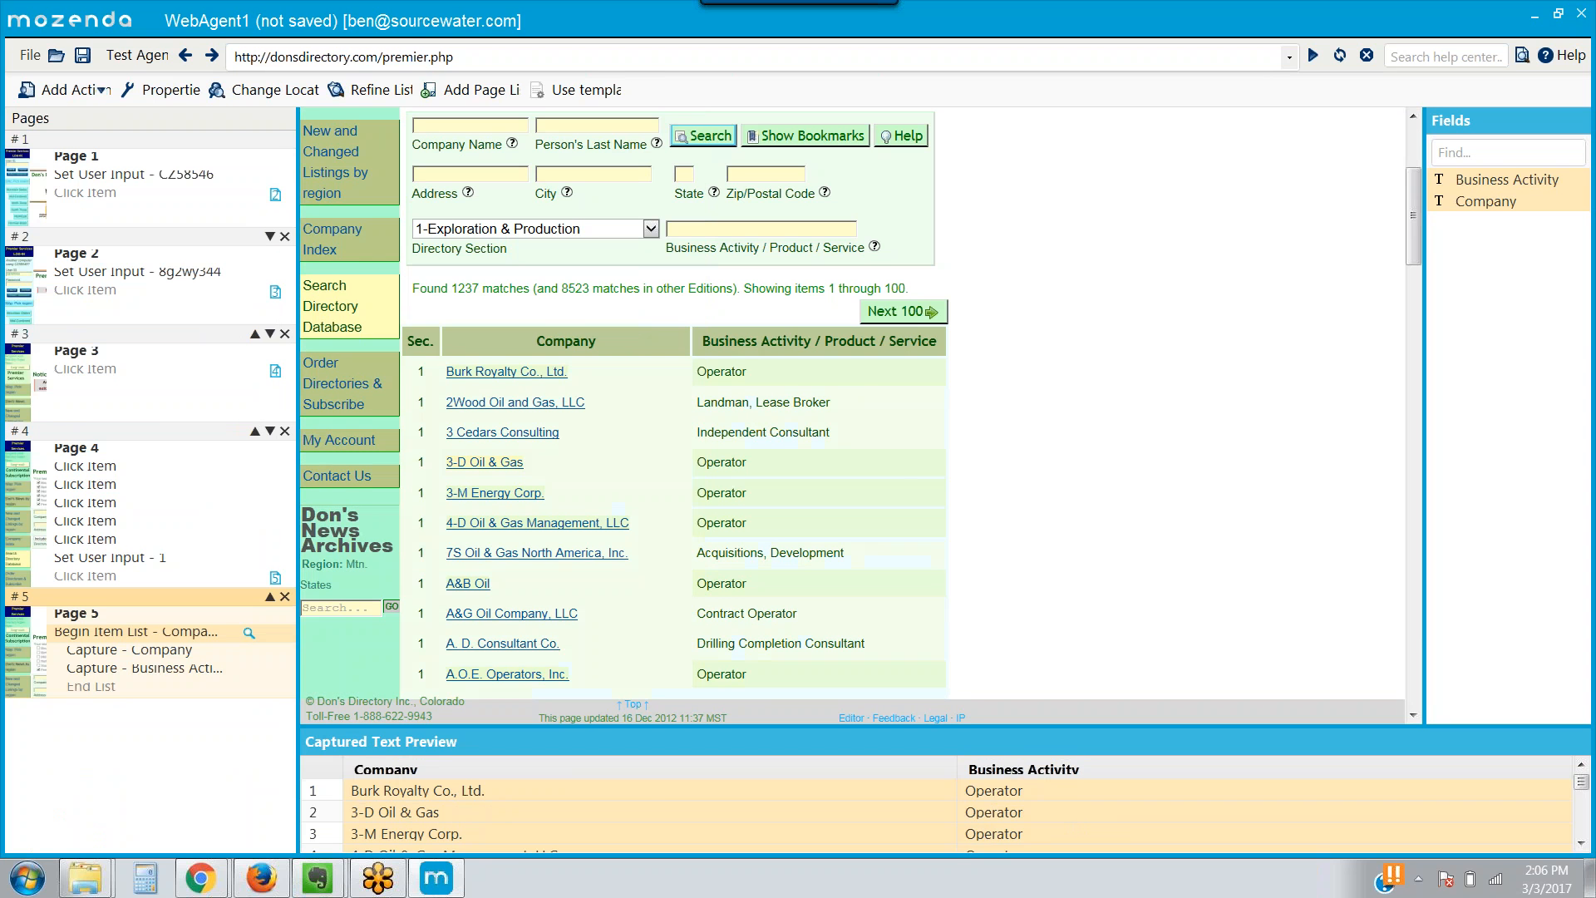
Reopen the list refinement settings to review the Business Activity condition.
{"action": "right_click", "coordinate": [153, 630]}
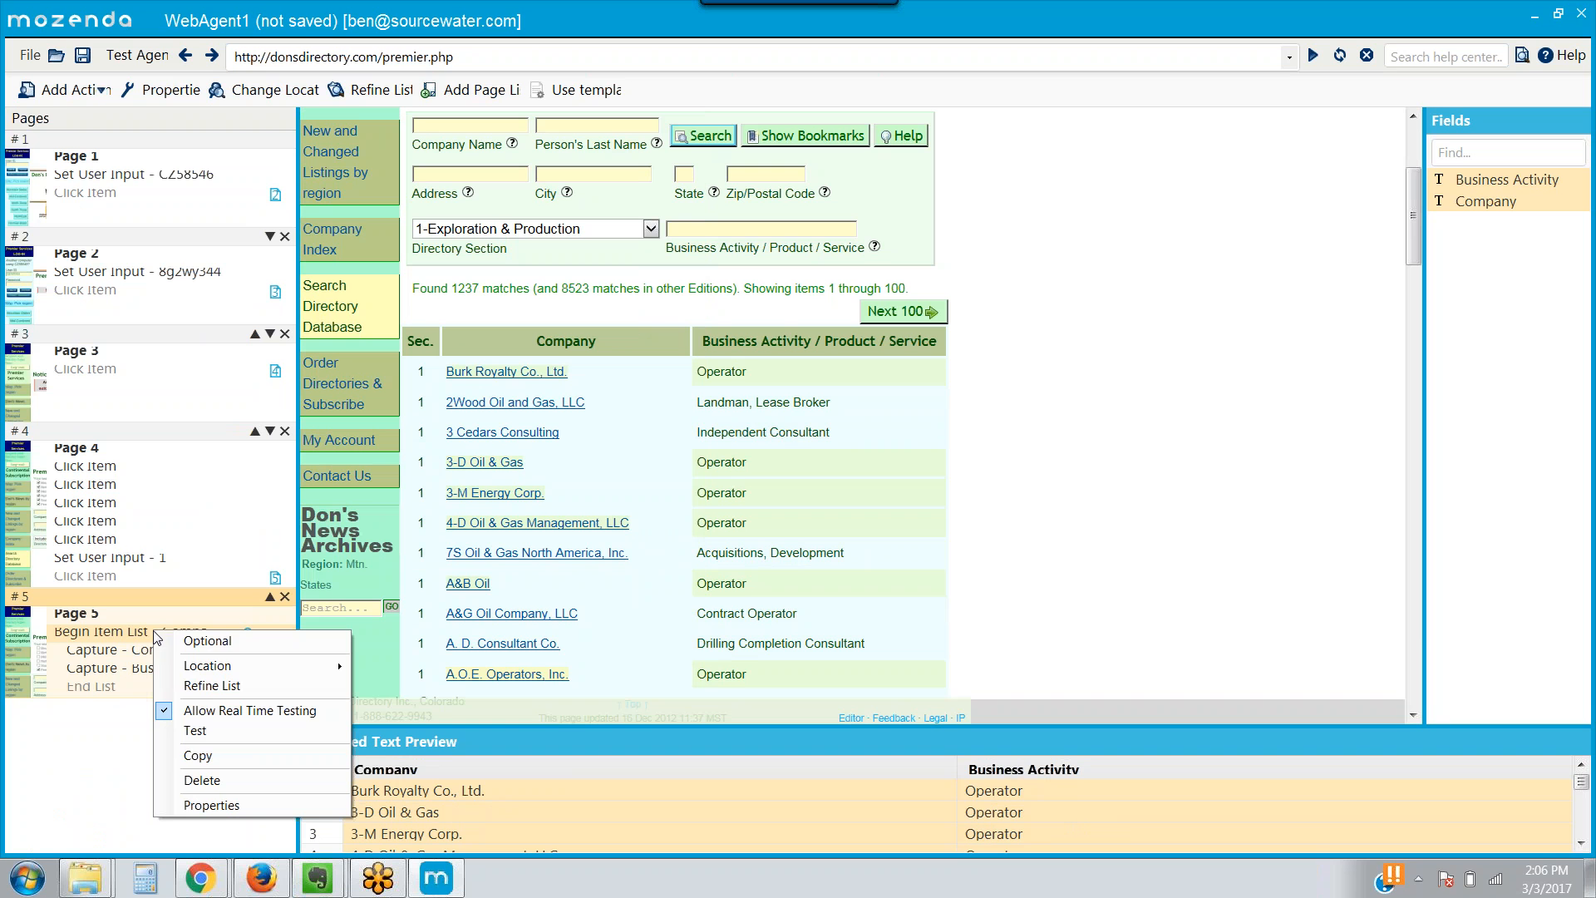
{"action": "left_click", "coordinate": [301, 687]}
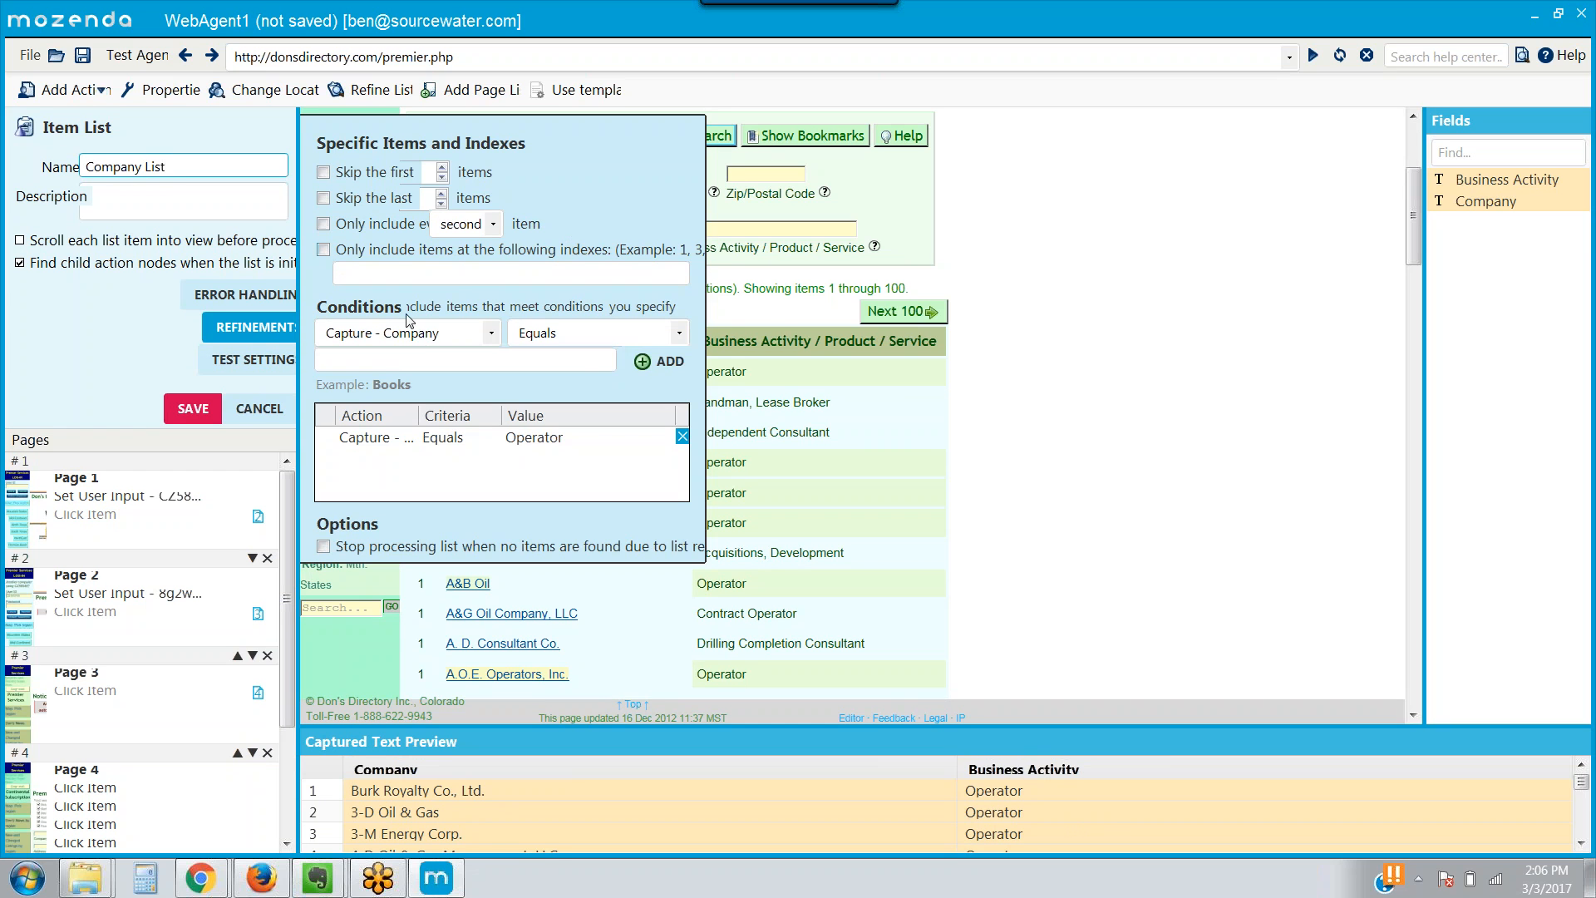
{"action": "left_click", "coordinate": [491, 340]}
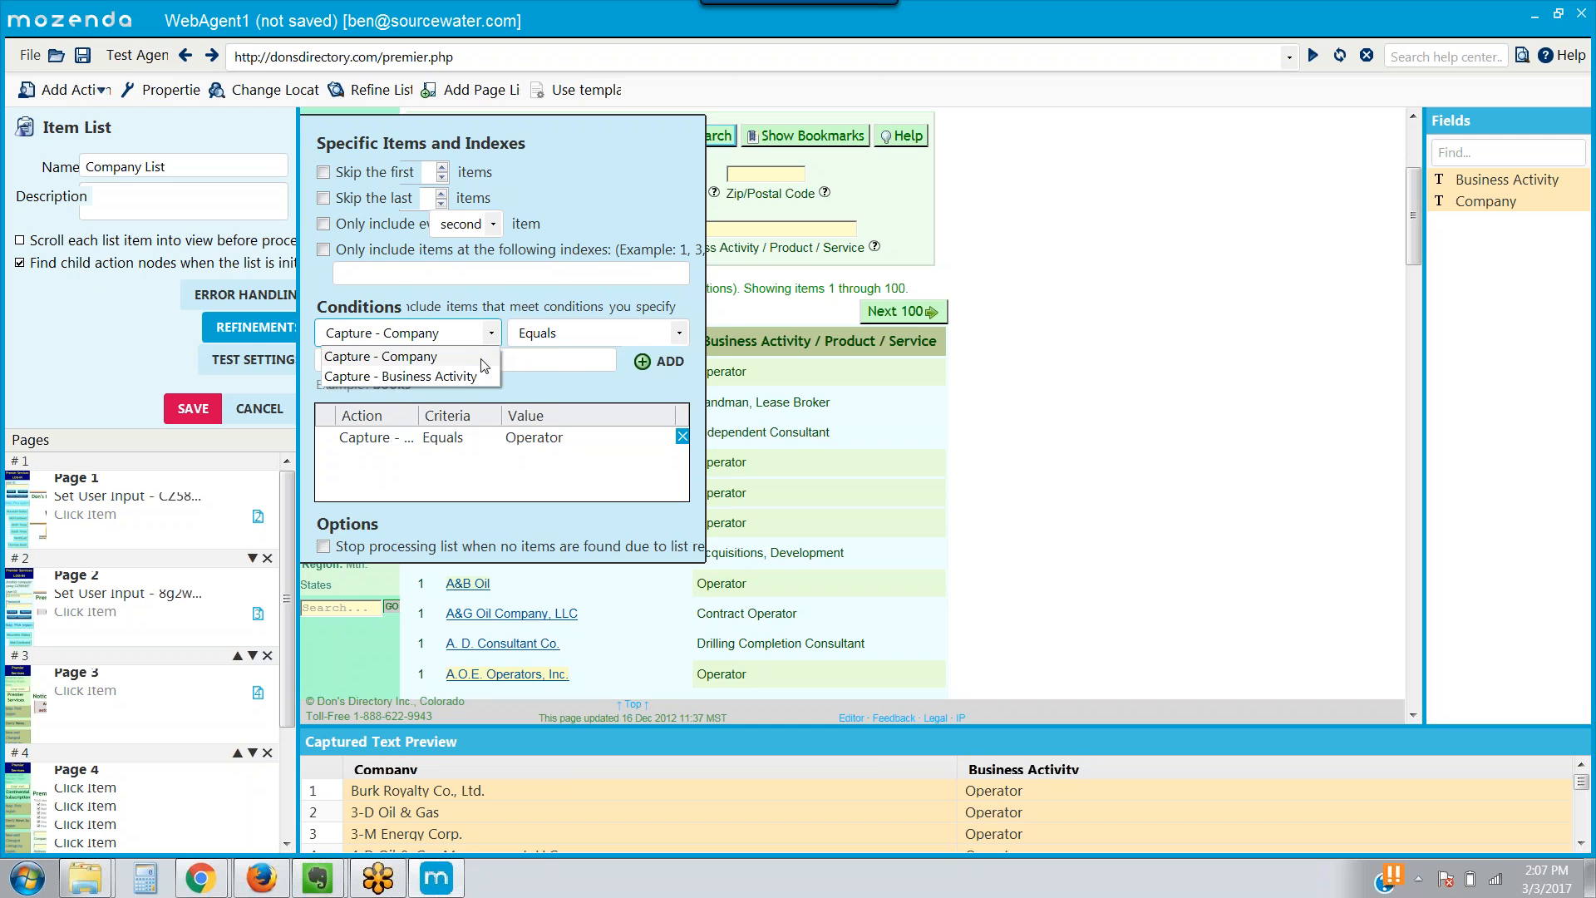
{"action": "left_click", "coordinate": [420, 428]}
{"action": "left_click_drag", "start_coordinate": [418, 418], "coordinate": [506, 417]}
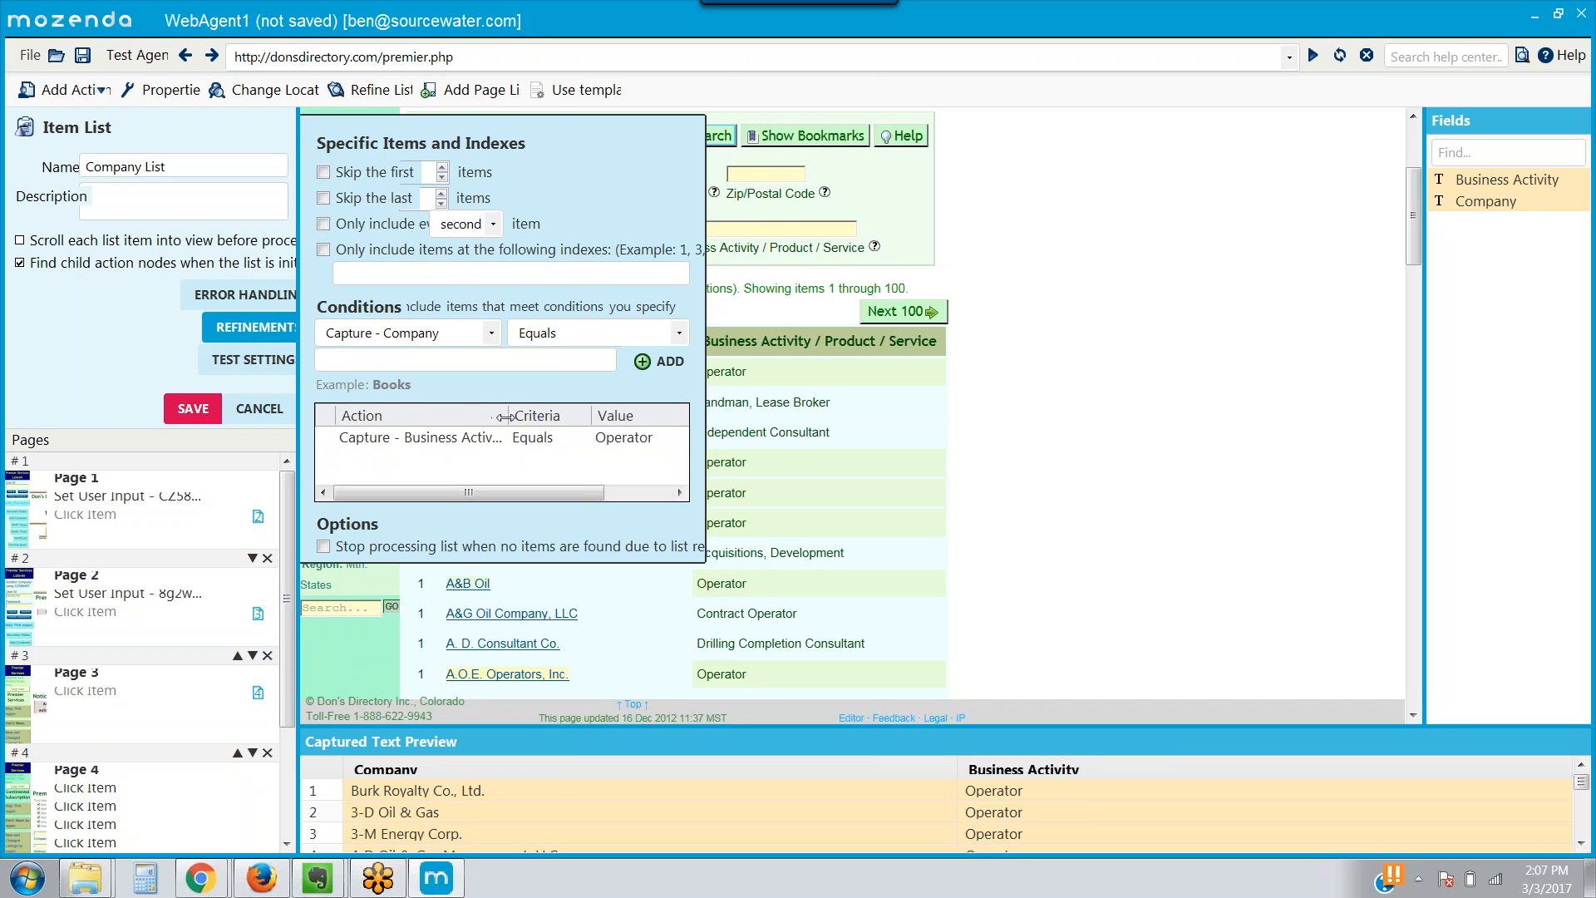
{"action": "left_click", "coordinate": [145, 331]}
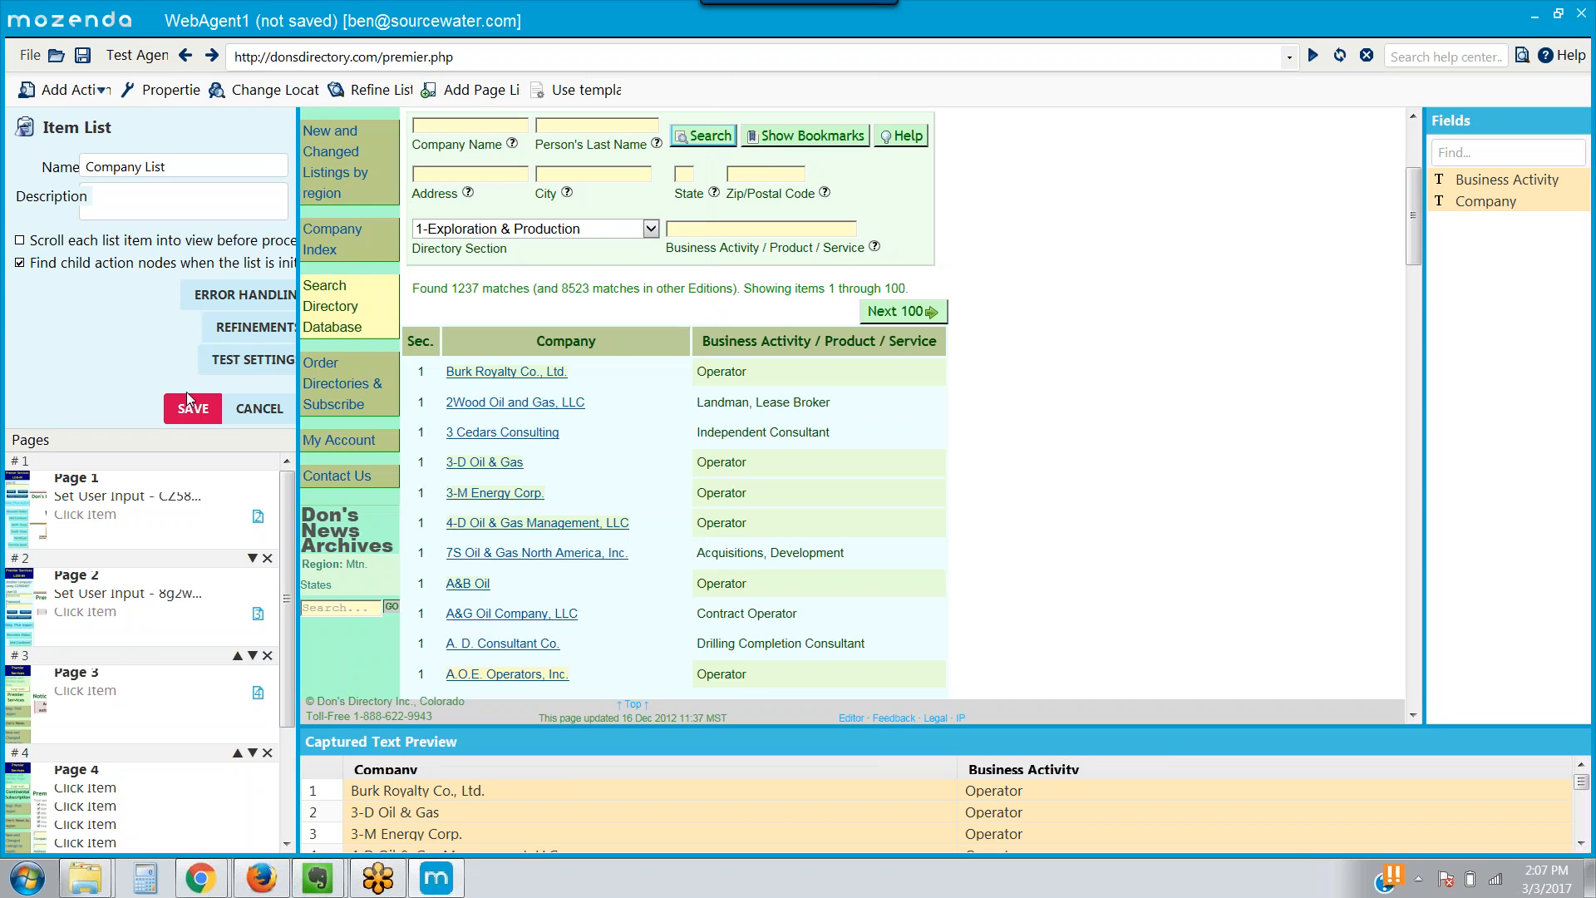
{"action": "left_click", "coordinate": [243, 408]}
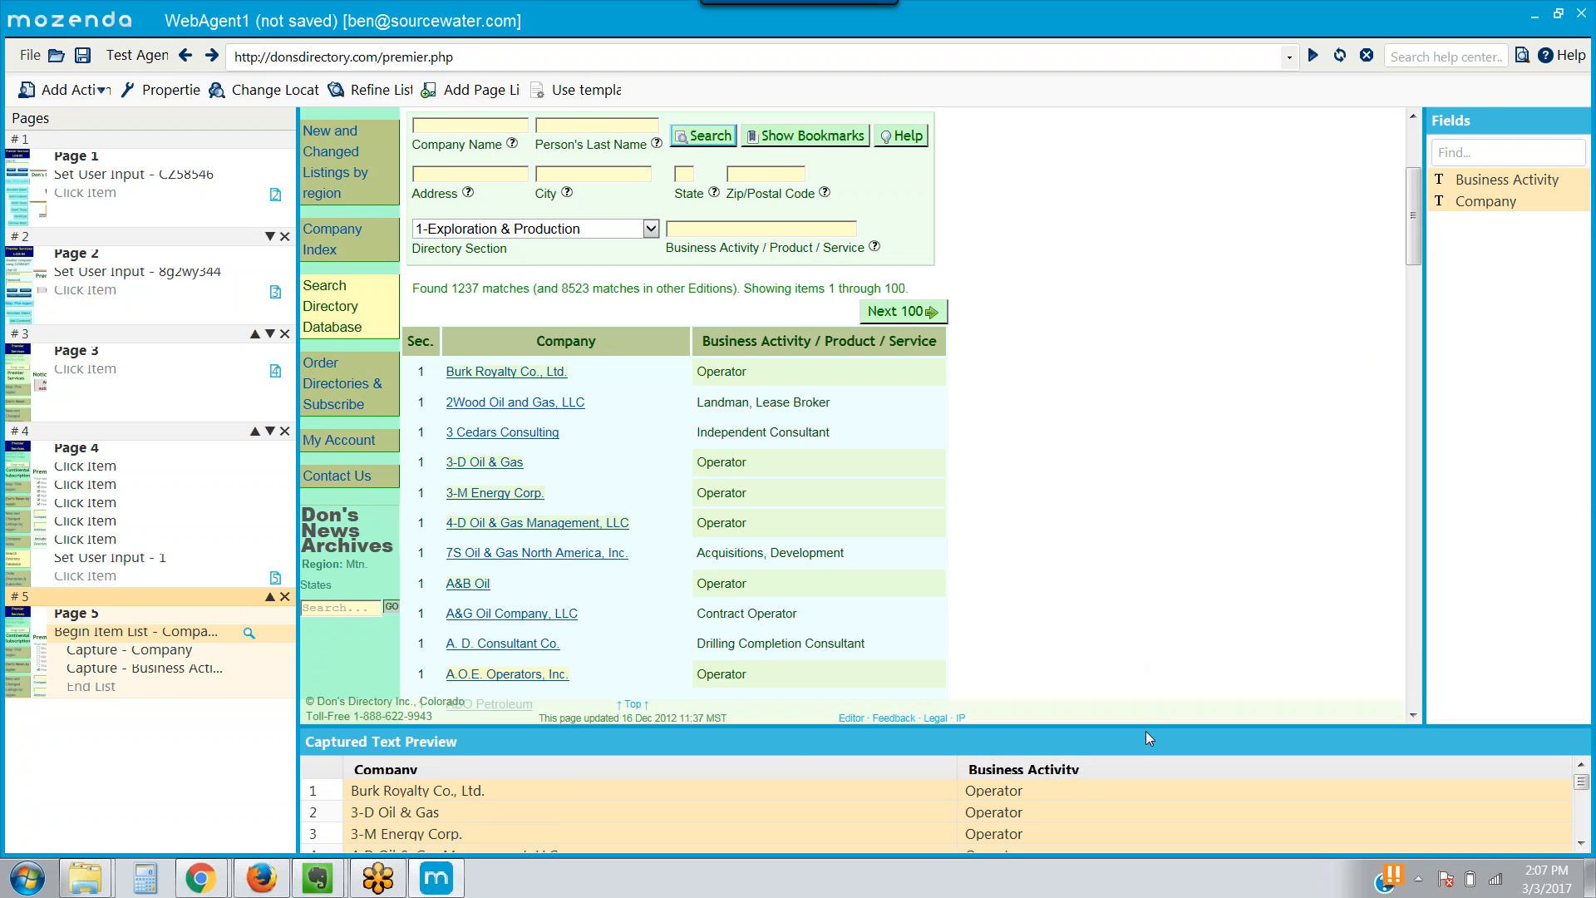
Enlarge the Captured Text Preview and scroll through the filtered company and activity rows.
{"action": "left_click_drag", "start_coordinate": [1145, 730], "coordinate": [1235, 476]}
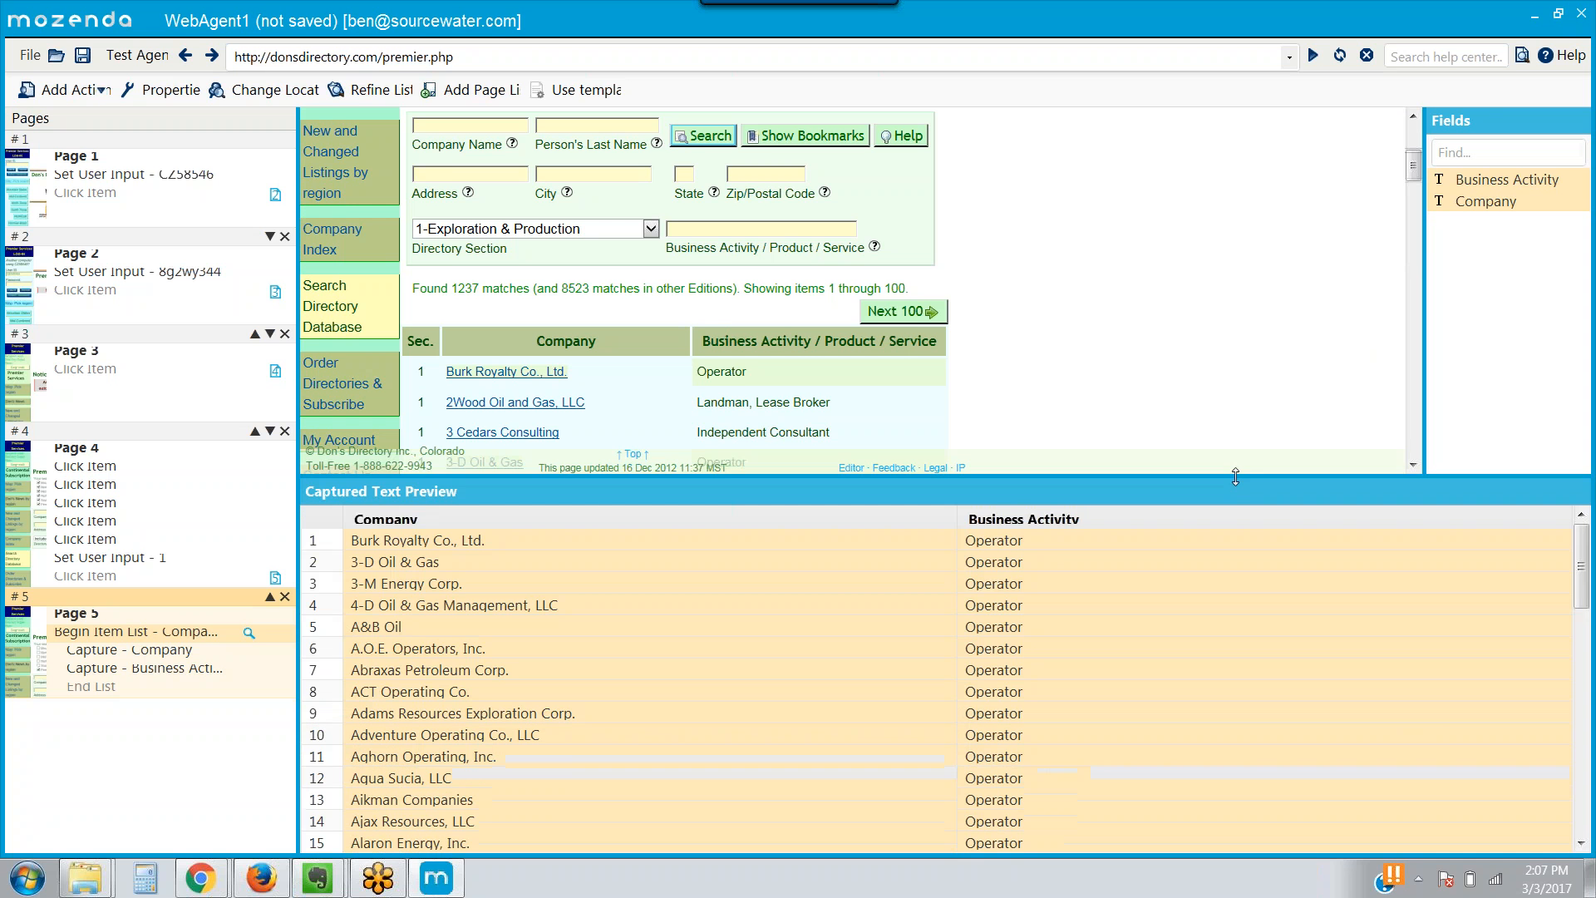
{"action": "left_click_drag", "start_coordinate": [1584, 554], "coordinate": [1579, 623]}
{"action": "left_click_drag", "start_coordinate": [1595, 549], "coordinate": [1595, 530]}
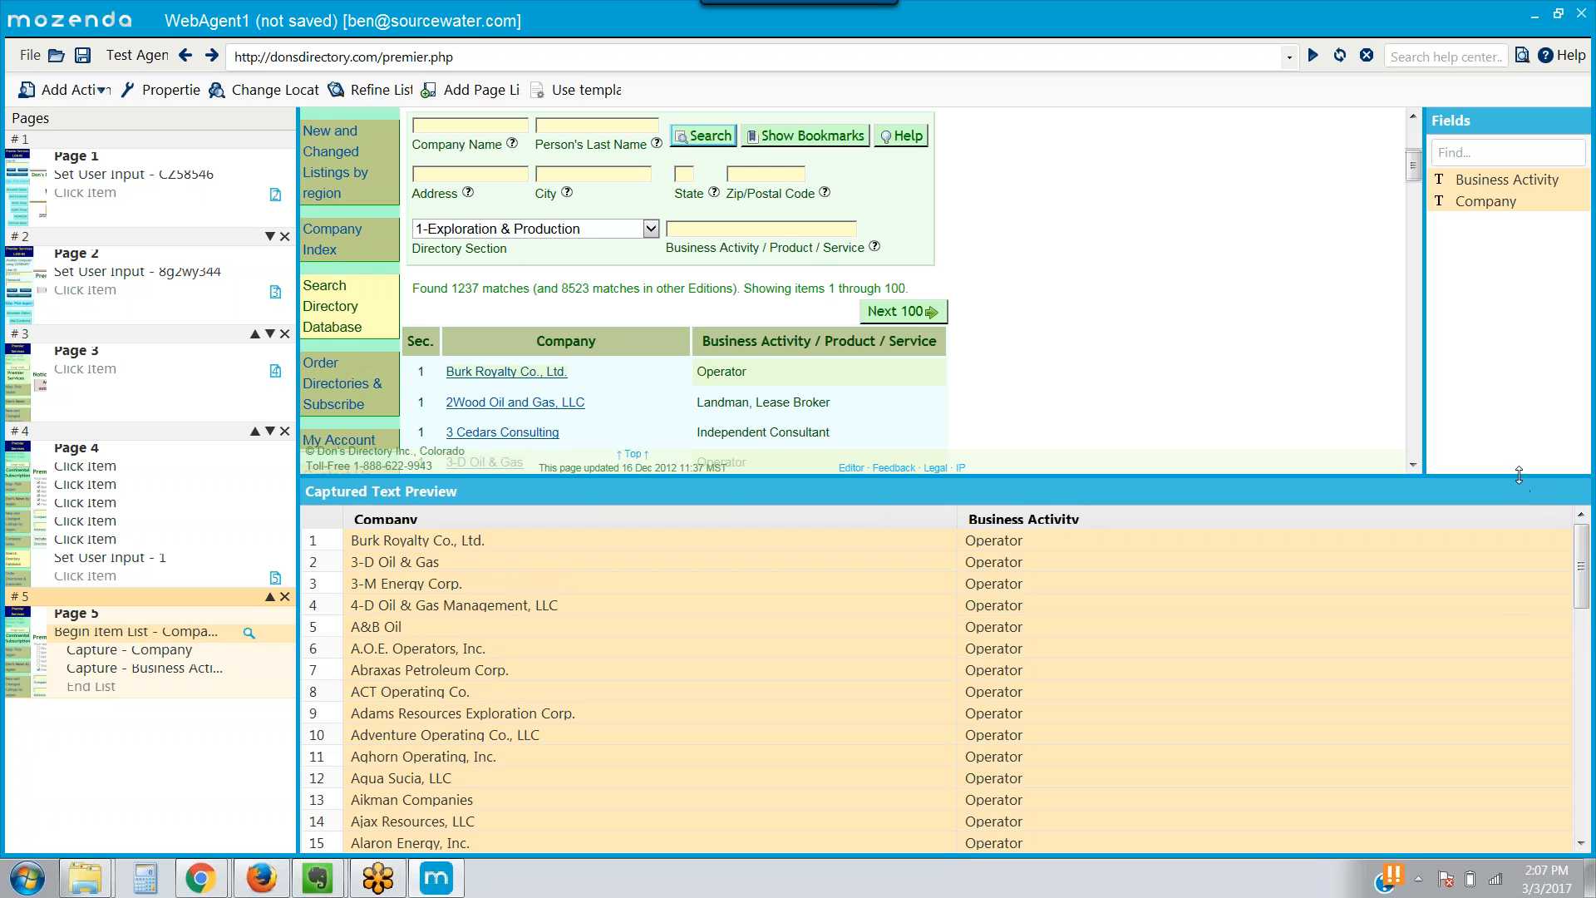
{"action": "left_click_drag", "start_coordinate": [1515, 625], "coordinate": [1510, 666]}
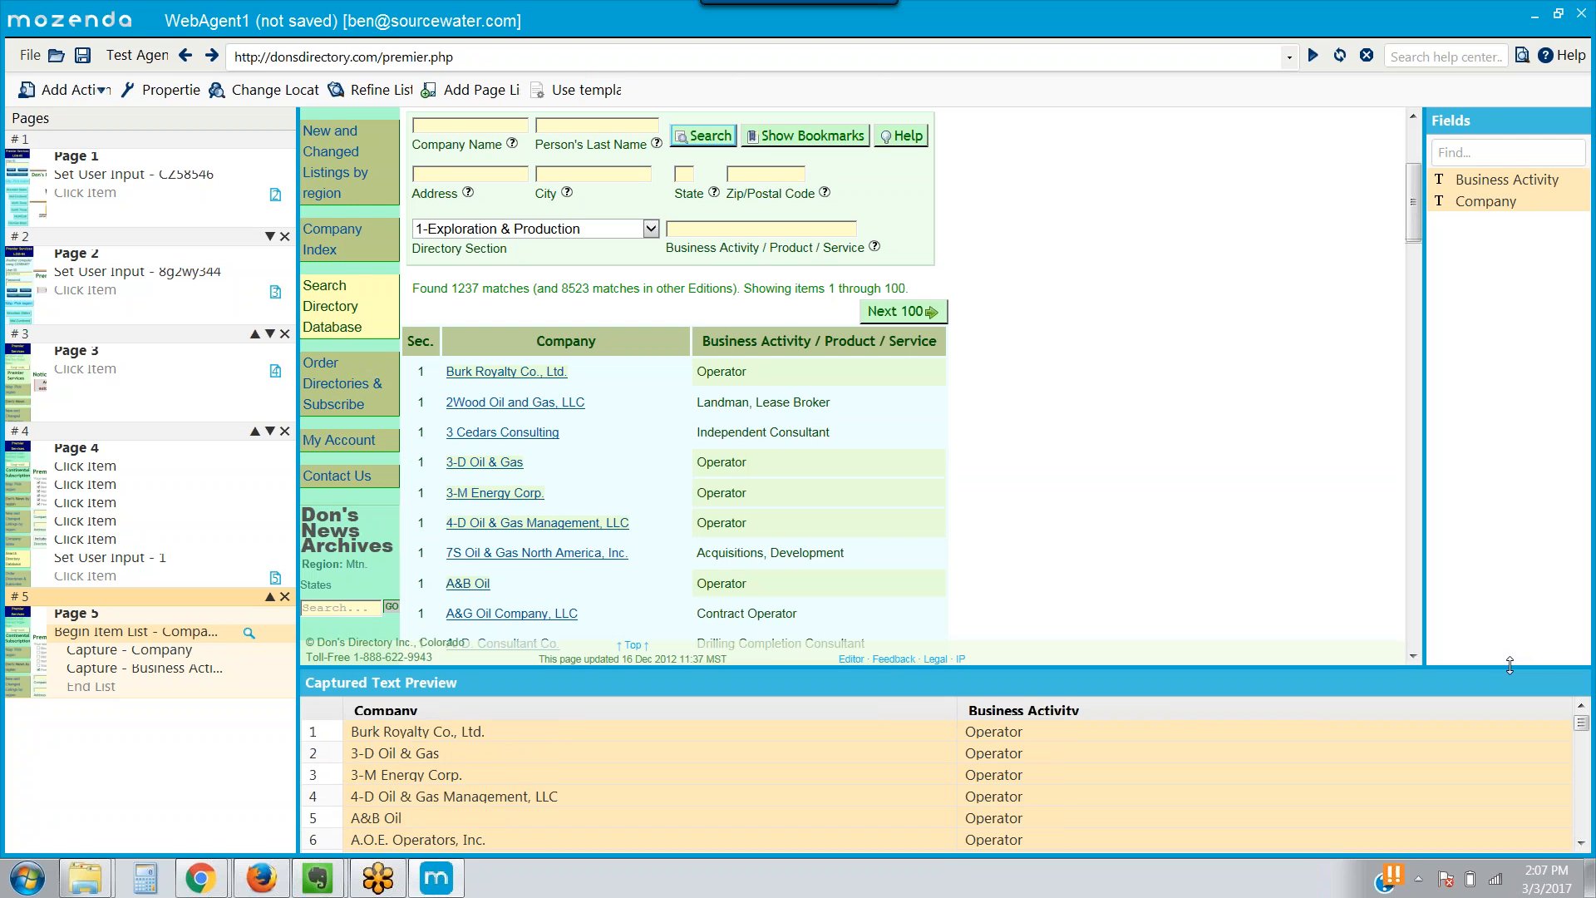
Add a Click Item action on the first company name link to open its listing page.
{"action": "left_click", "coordinate": [526, 372]}
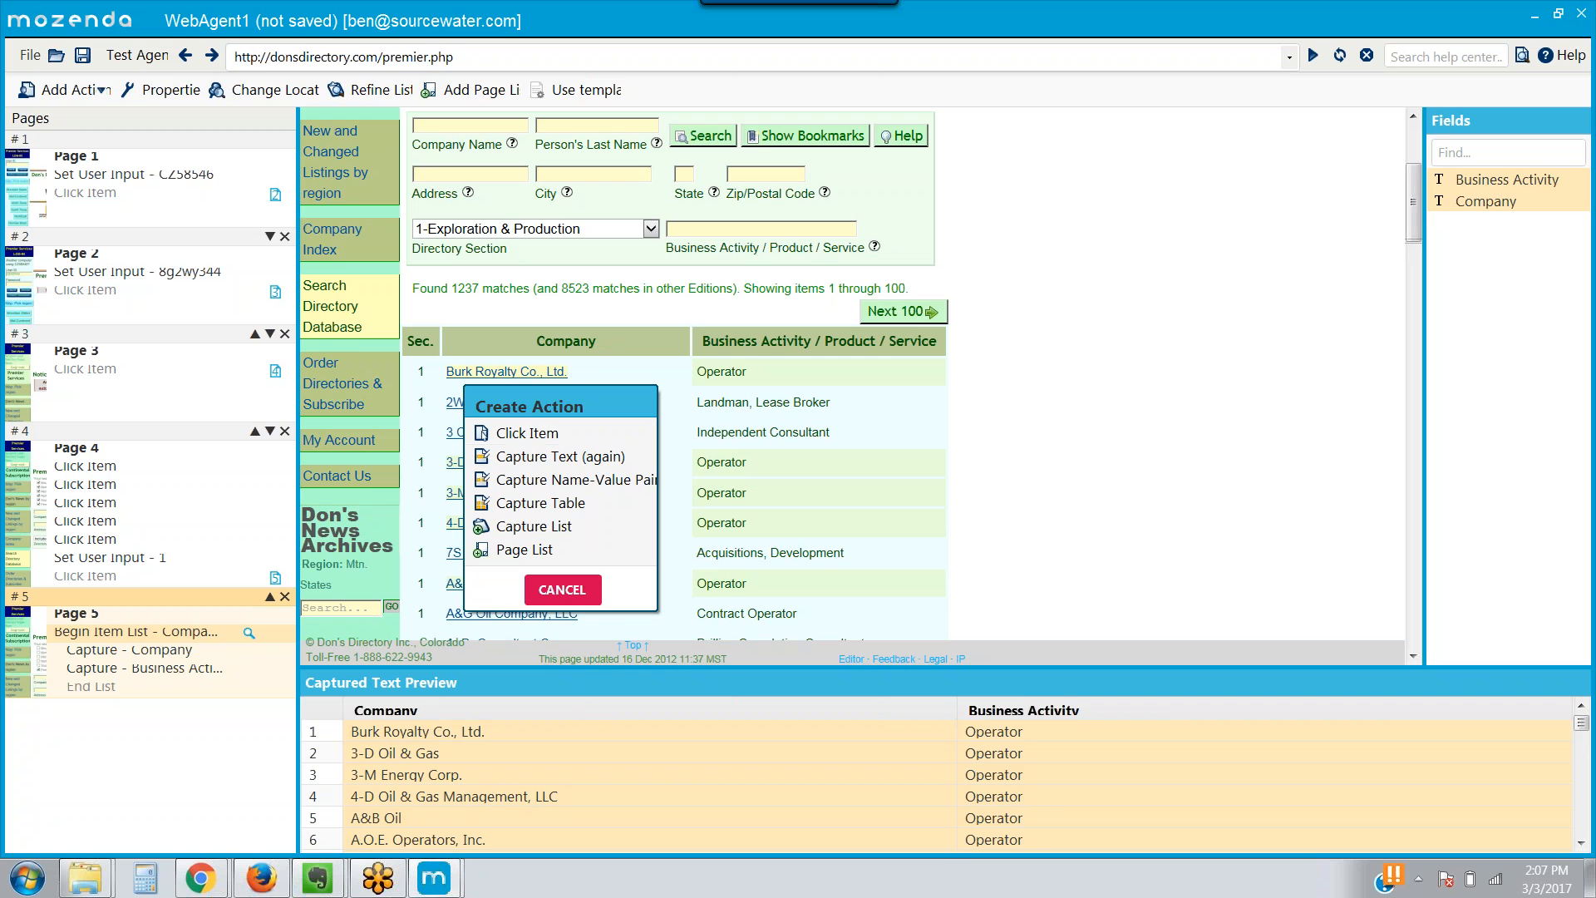
{"action": "left_click", "coordinate": [518, 434]}
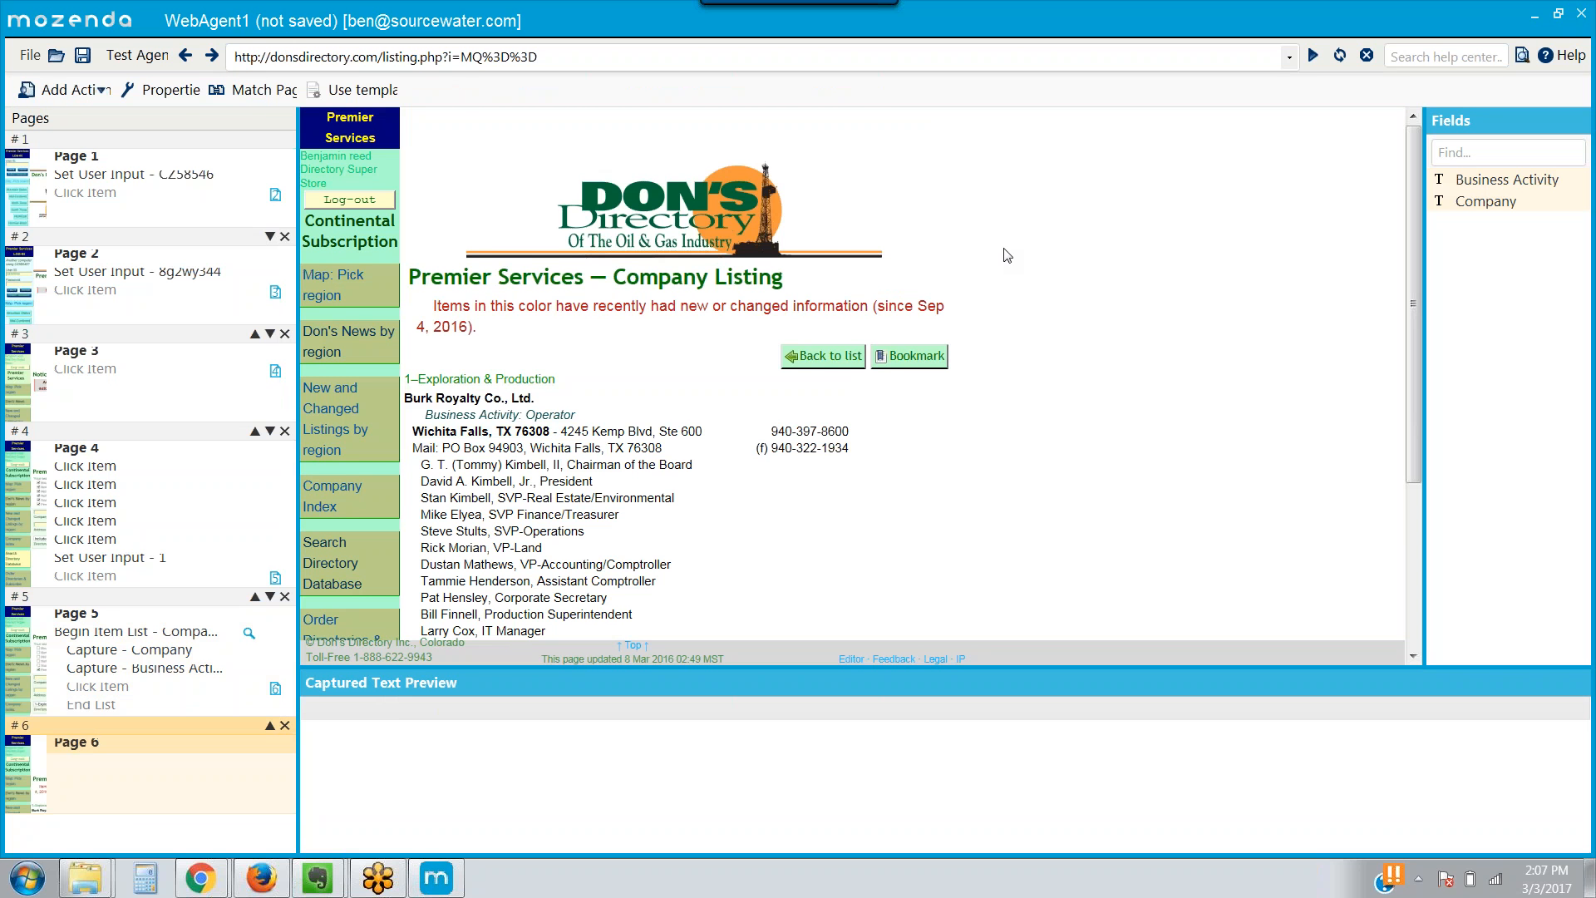
{"action": "left_click_drag", "start_coordinate": [1415, 168], "coordinate": [1410, 287]}
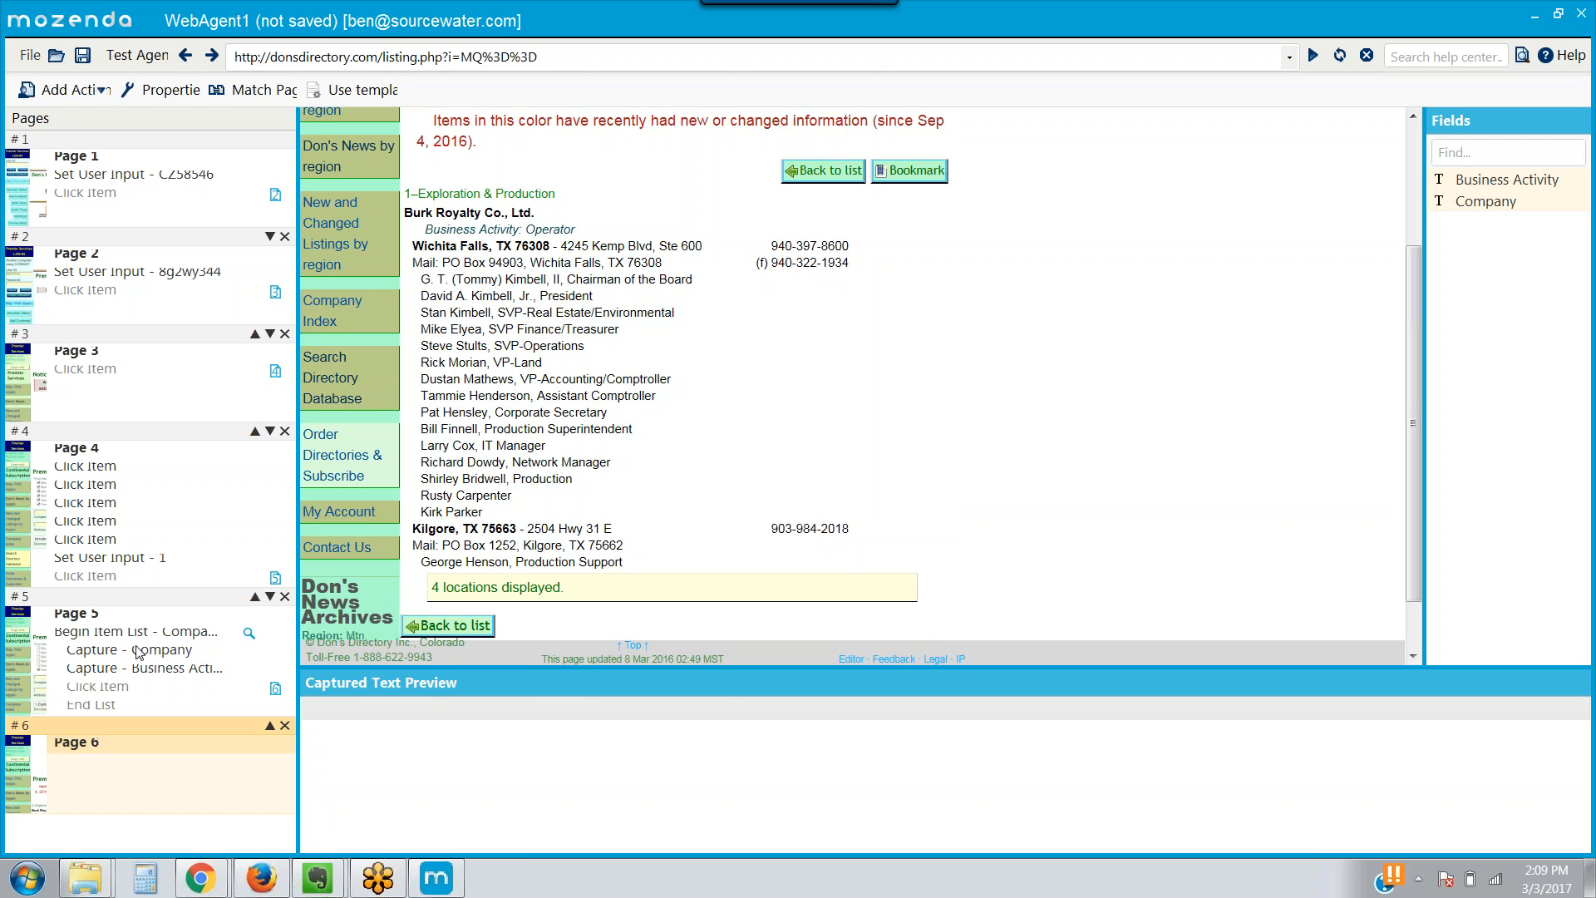
Open the DOM panel and inspect the HTML of the listing's address and contact lines.
{"action": "right_click", "coordinate": [326, 680]}
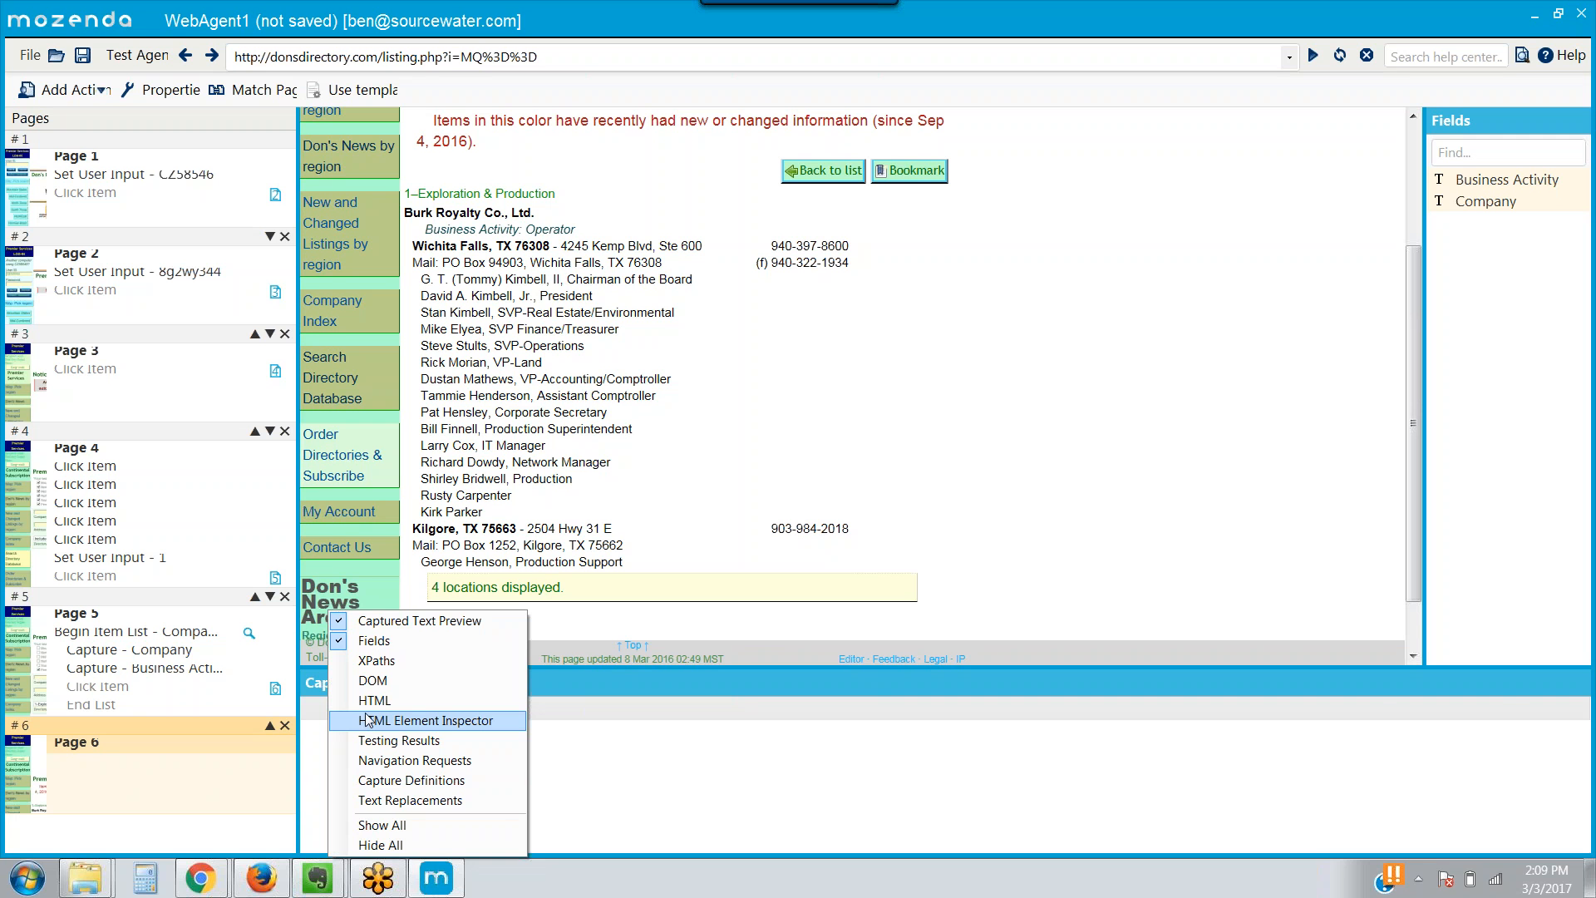
{"action": "left_click", "coordinate": [381, 680]}
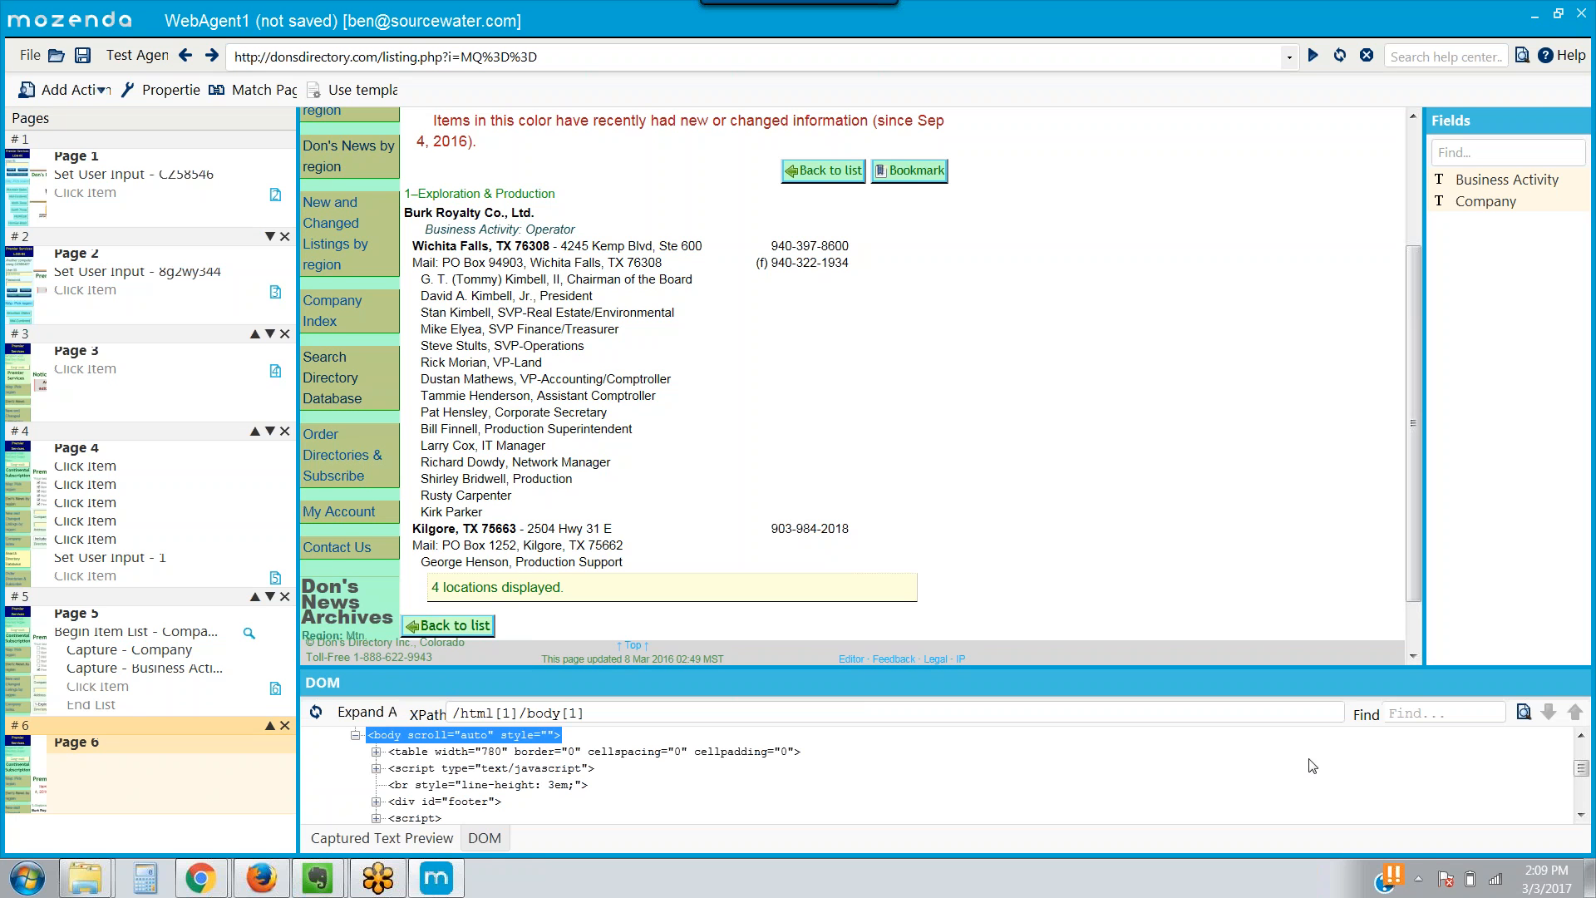
{"action": "left_click_drag", "start_coordinate": [1401, 430], "coordinate": [1402, 430]}
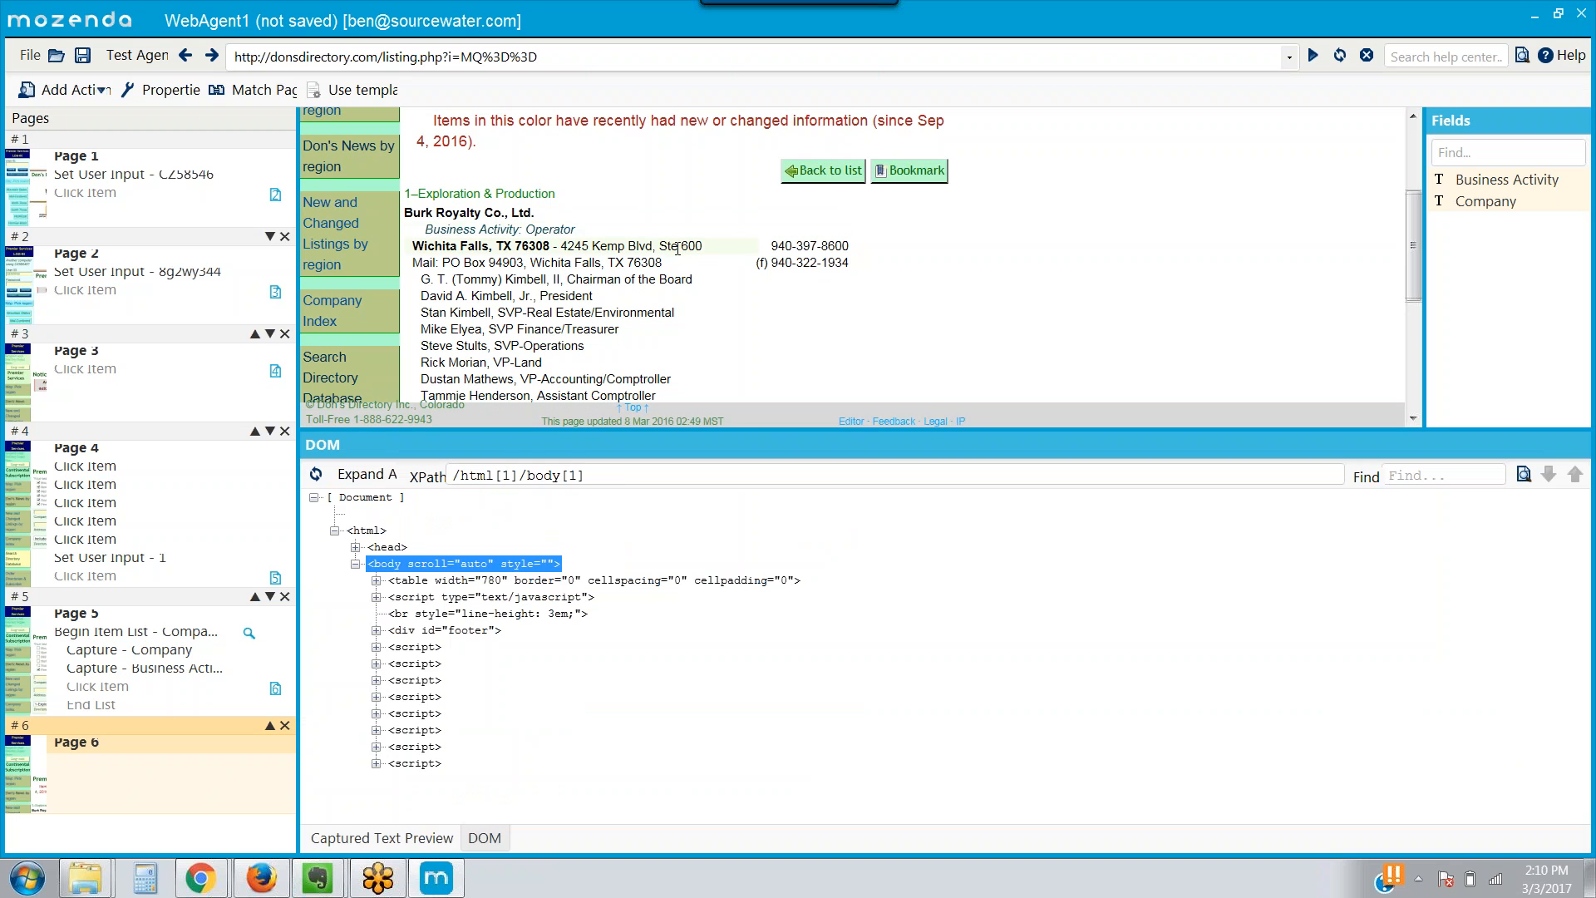
{"action": "left_click", "coordinate": [675, 252]}
{"action": "left_click", "coordinate": [680, 268]}
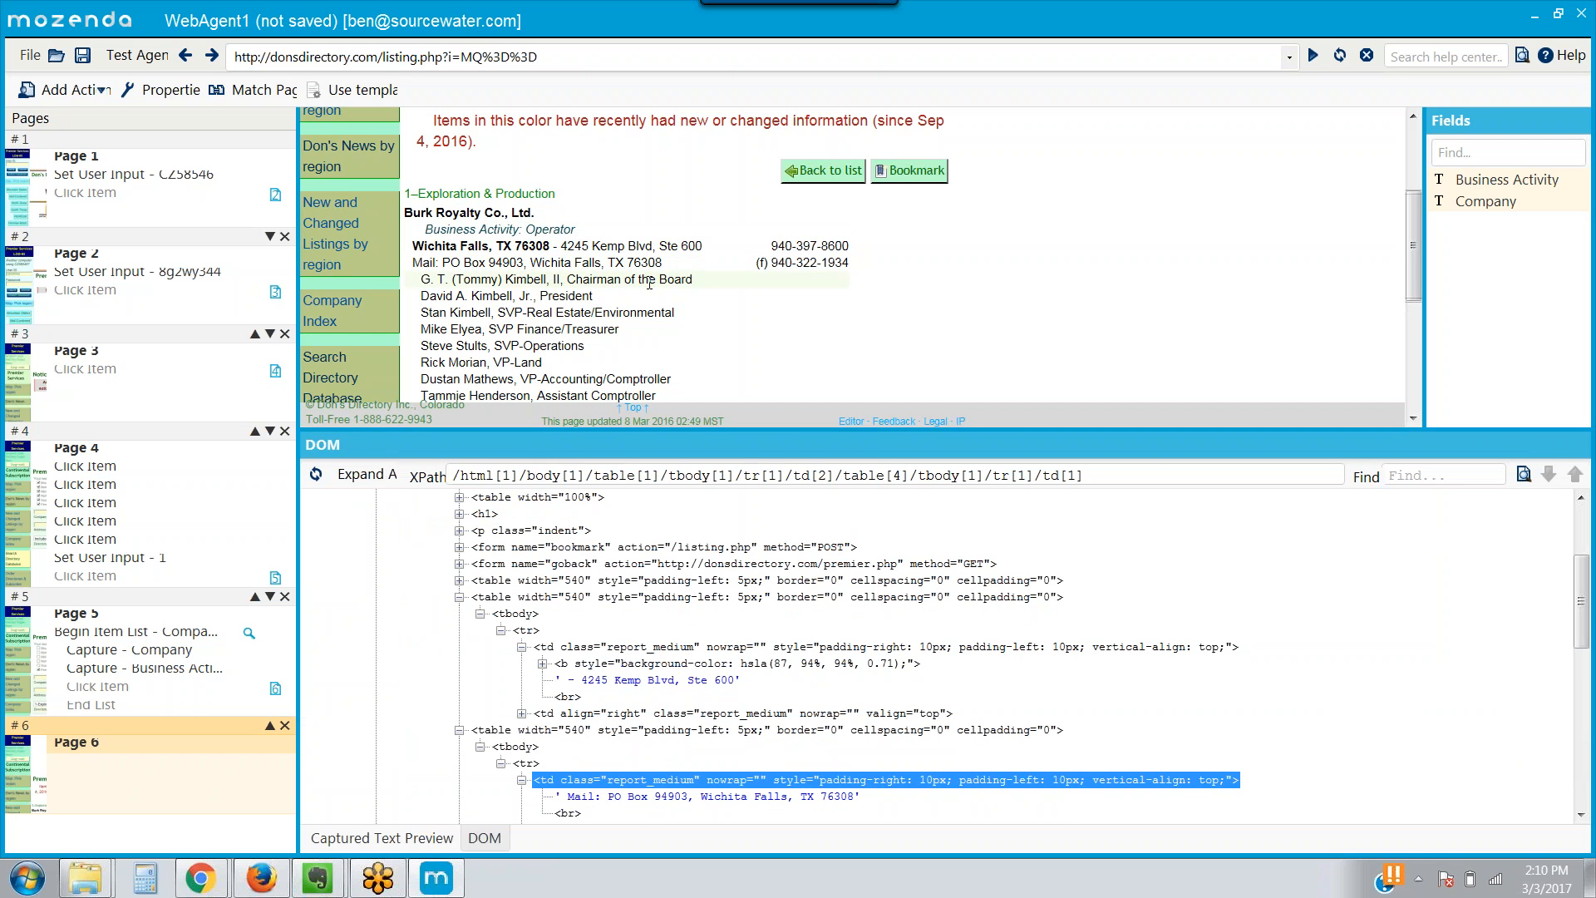
{"action": "left_click", "coordinate": [649, 283]}
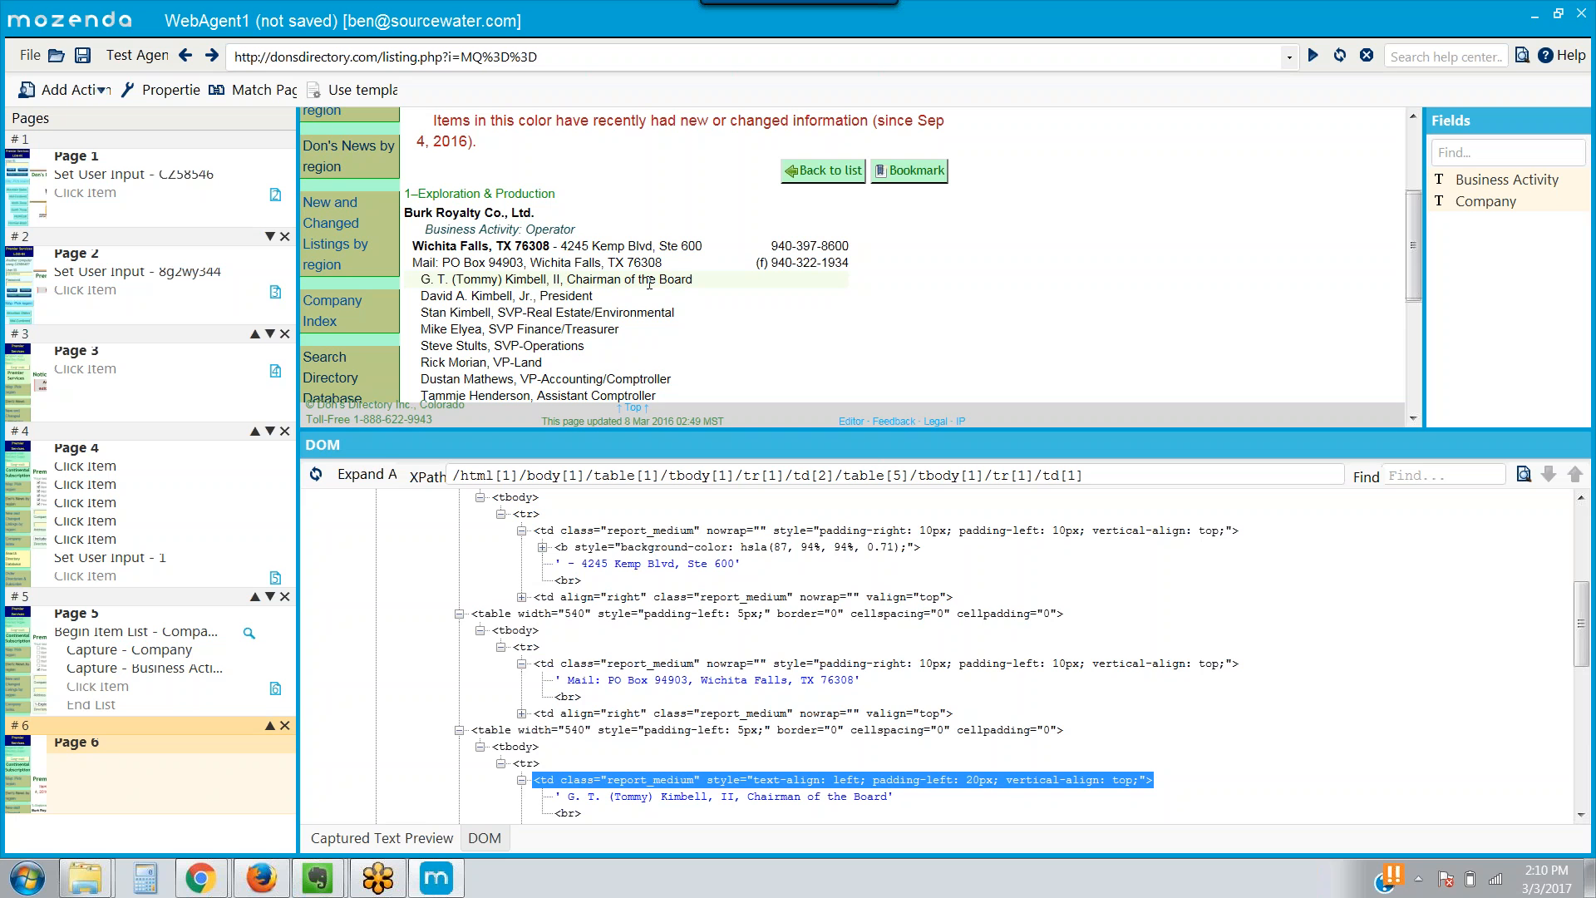
Start a Capture List on the listing by selecting the first two personnel lines under the company address.
{"action": "left_click", "coordinate": [639, 301]}
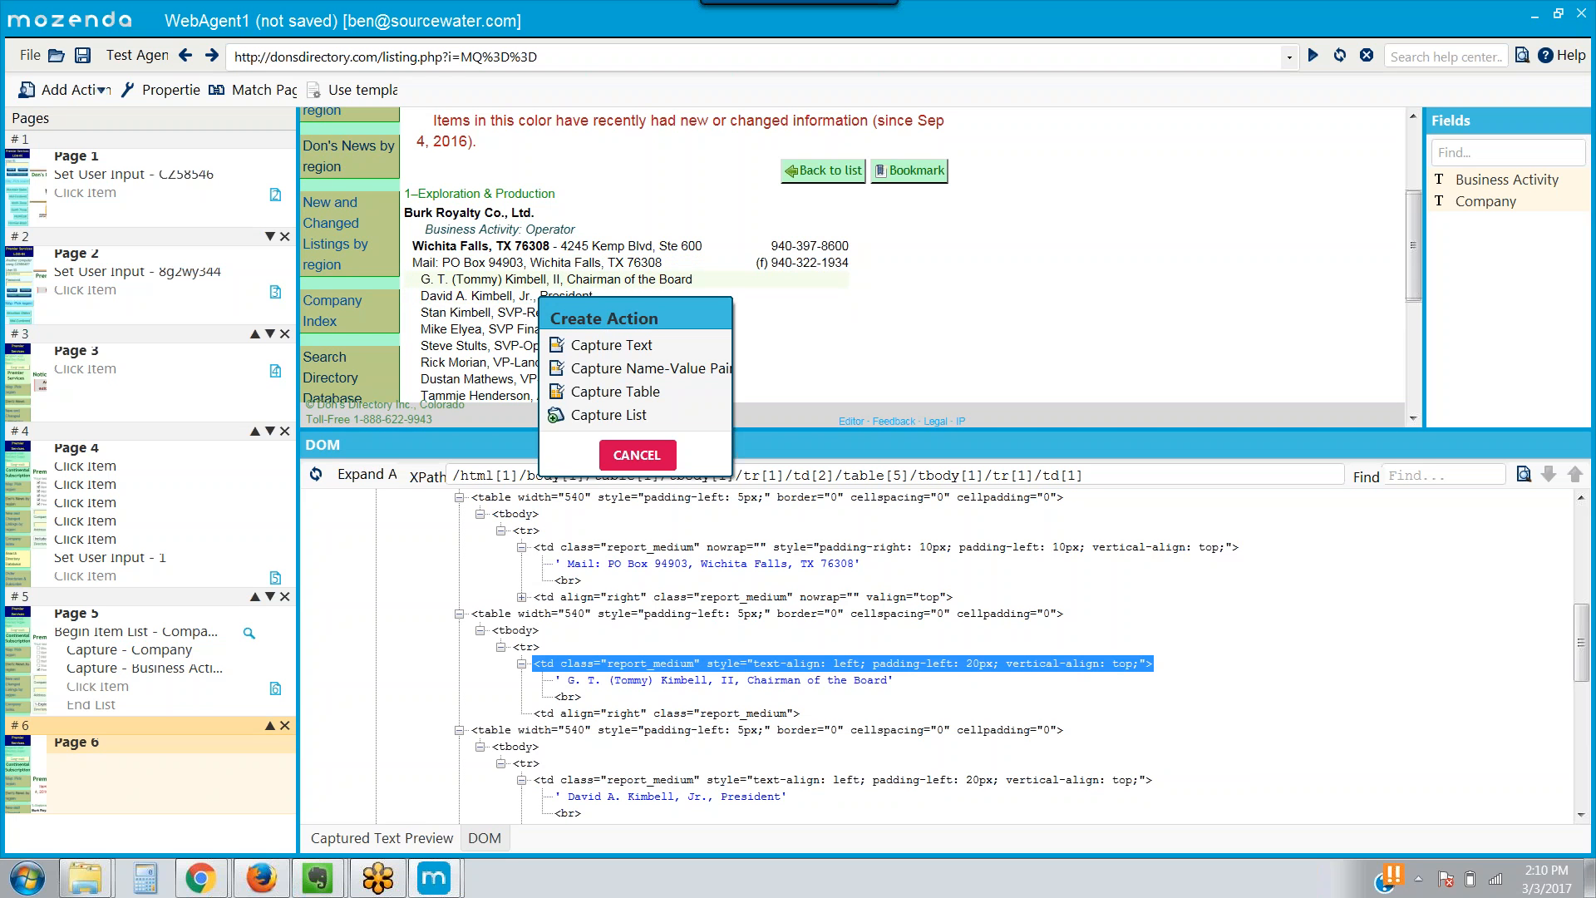
{"action": "left_click", "coordinate": [597, 415]}
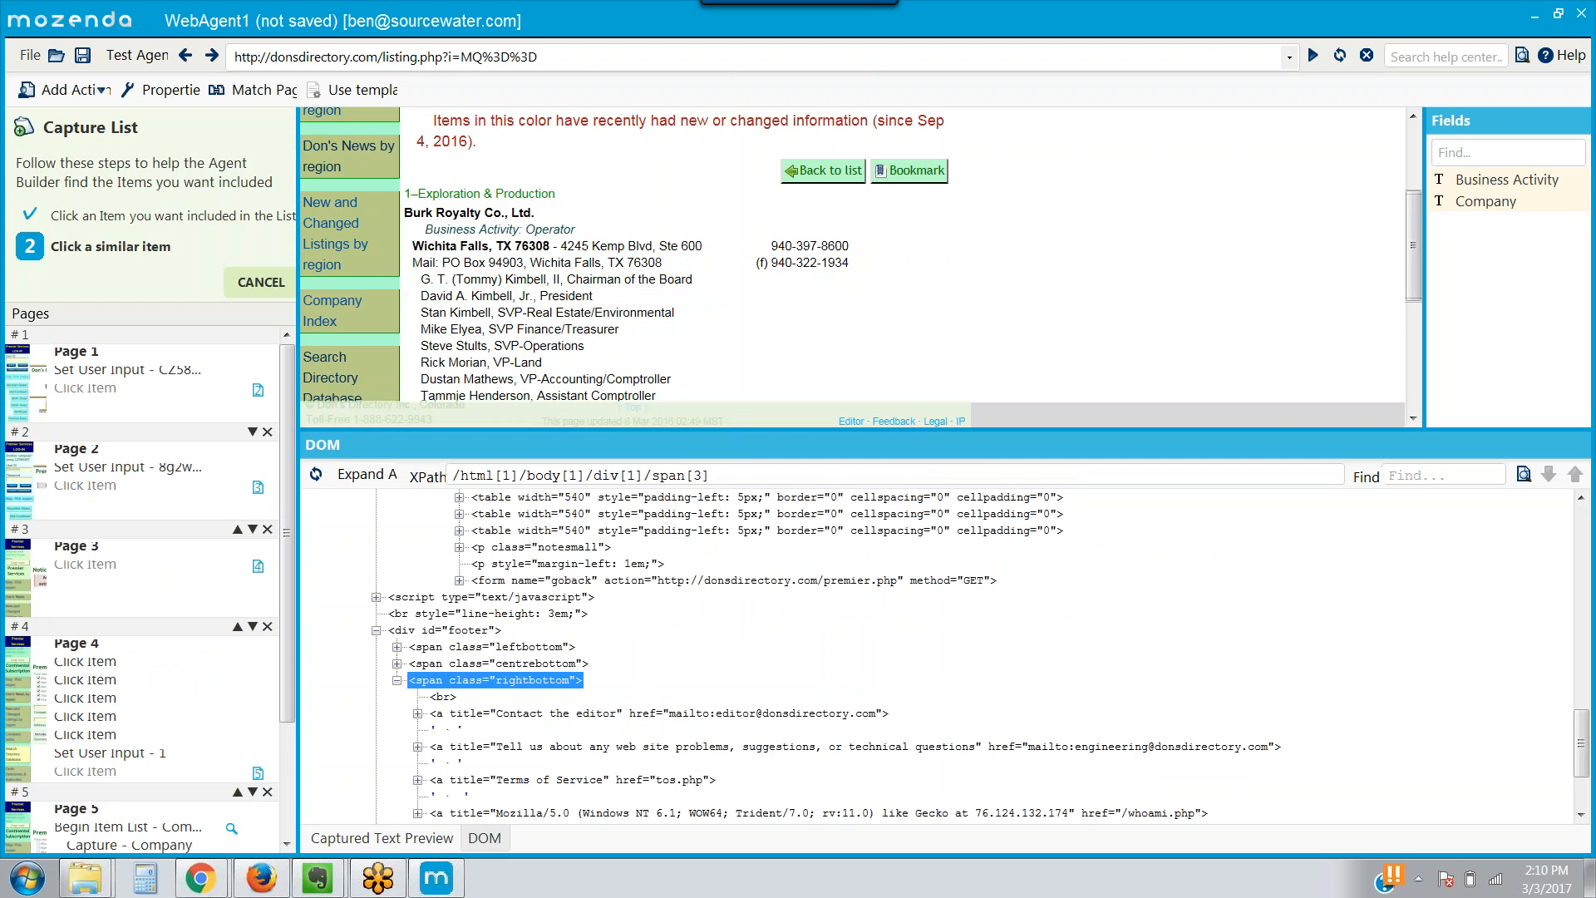
{"action": "left_click", "coordinate": [542, 281]}
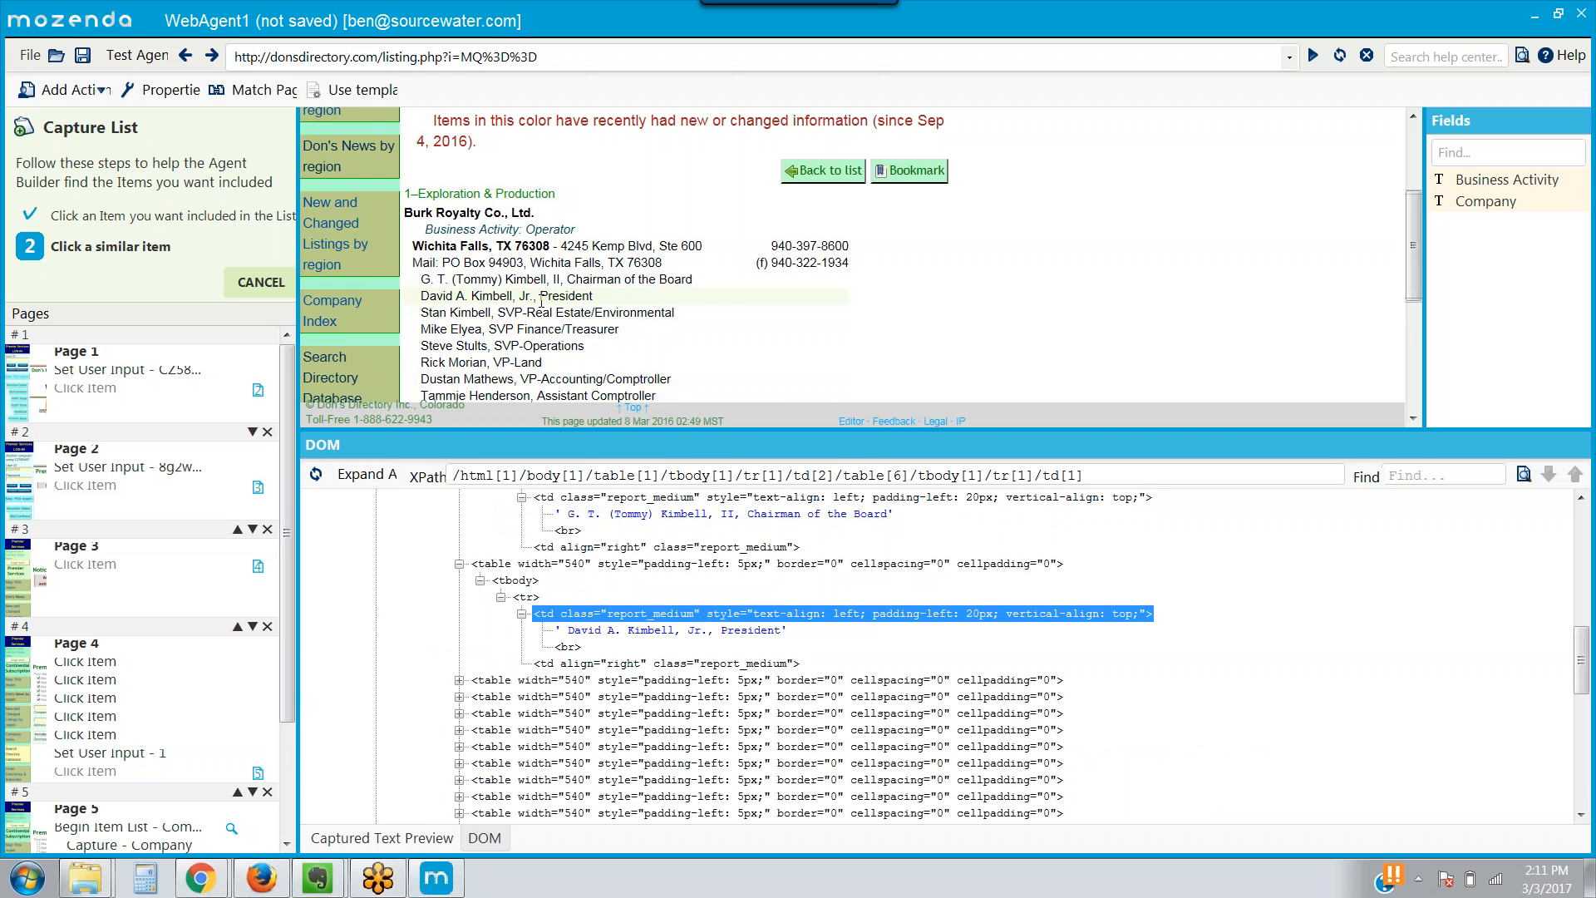
{"action": "left_click", "coordinate": [541, 299]}
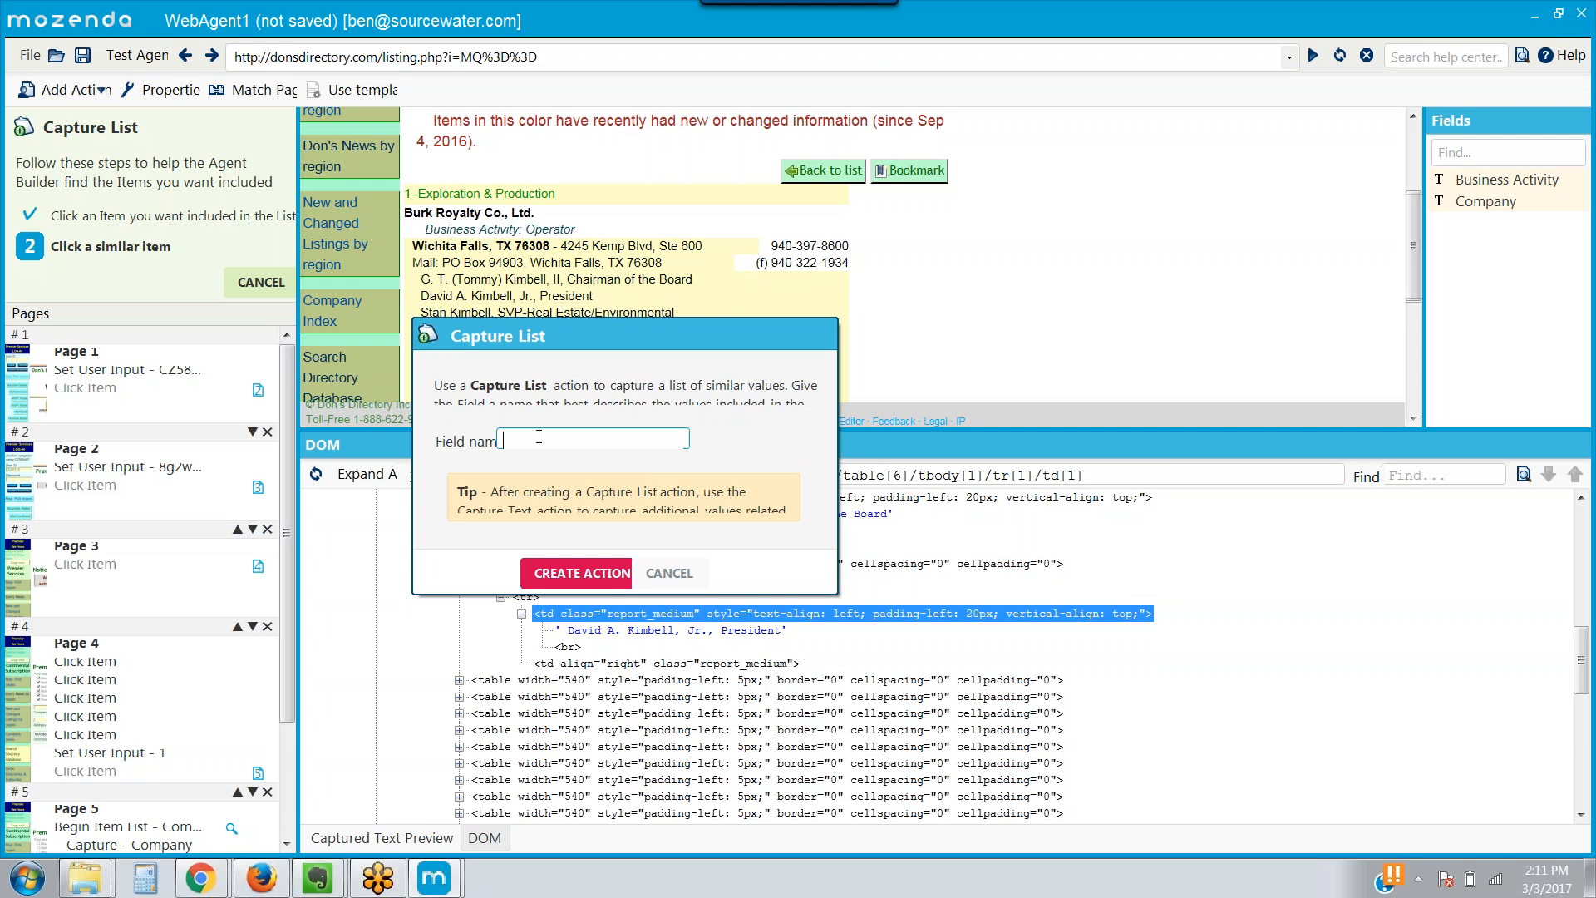
Name the capture list field Full Name and create the action.
{"action": "type", "text": "N"}
{"action": "type", "text": "ame"}
{"action": "key", "text": "BackSpace"}
{"action": "key", "text": "BackSpace"}
{"action": "key", "text": "BackSpace"}
{"action": "key", "text": "BackSpace"}
{"action": "key", "text": "BackSpace"}
{"action": "type", "text": "Name"}
{"action": "key", "text": "BackSpace"}
{"action": "key", "text": "BackSpace"}
{"action": "key", "text": "BackSpace"}
{"action": "key", "text": "BackSpace"}
{"action": "type", "text": "Full Name"}
{"action": "left_click", "coordinate": [535, 575]}
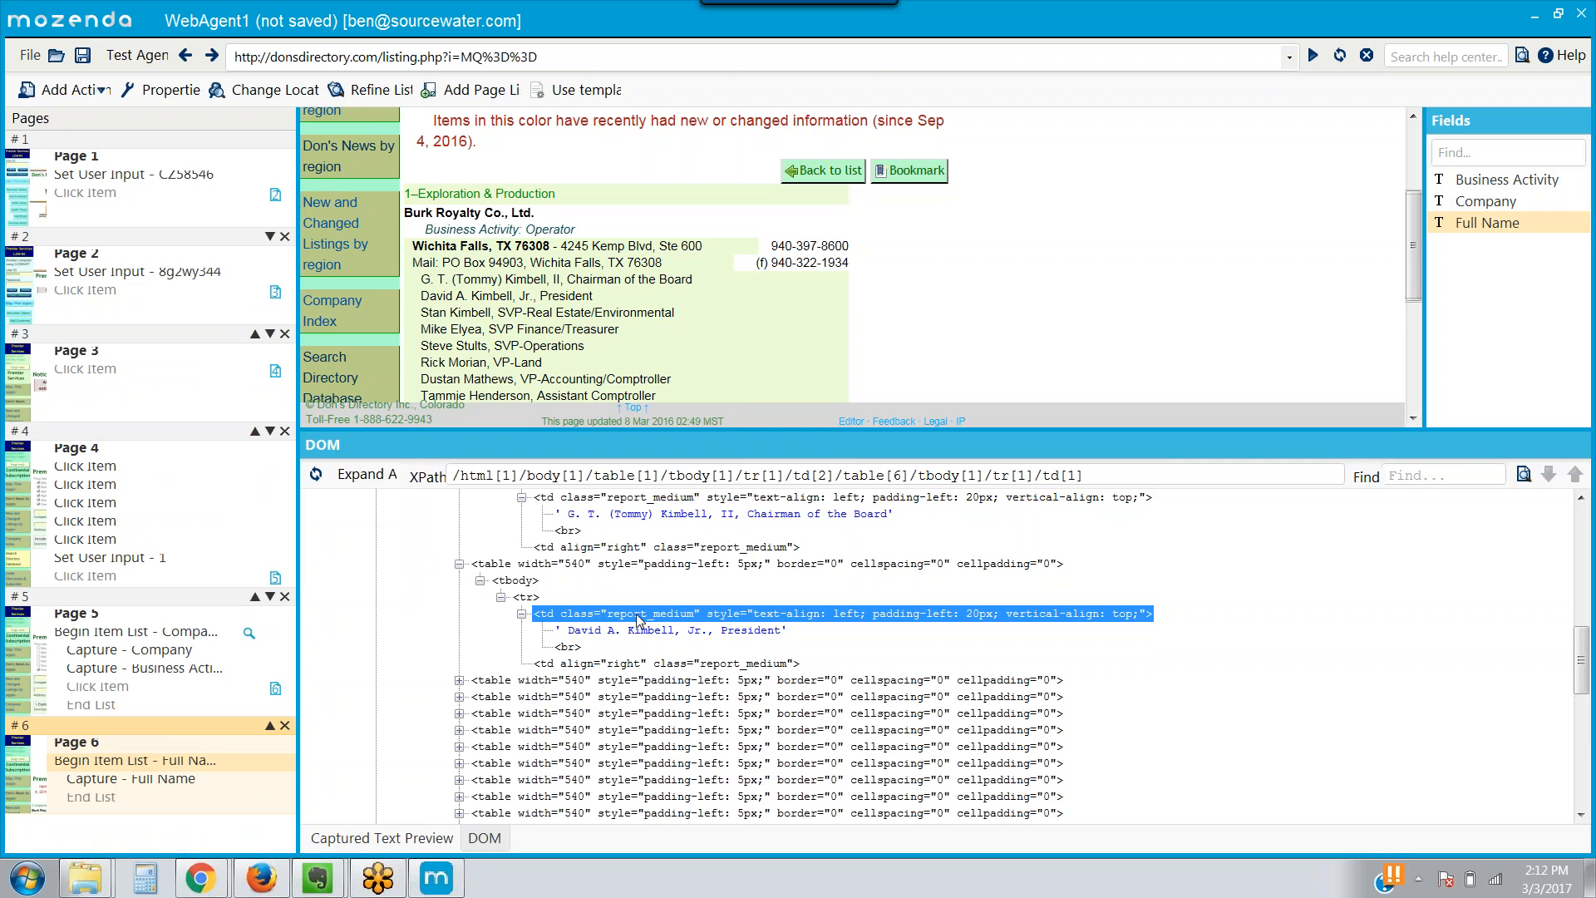
Review the captured Full Name rows in the Captured Text Preview.
{"action": "left_click", "coordinate": [385, 847]}
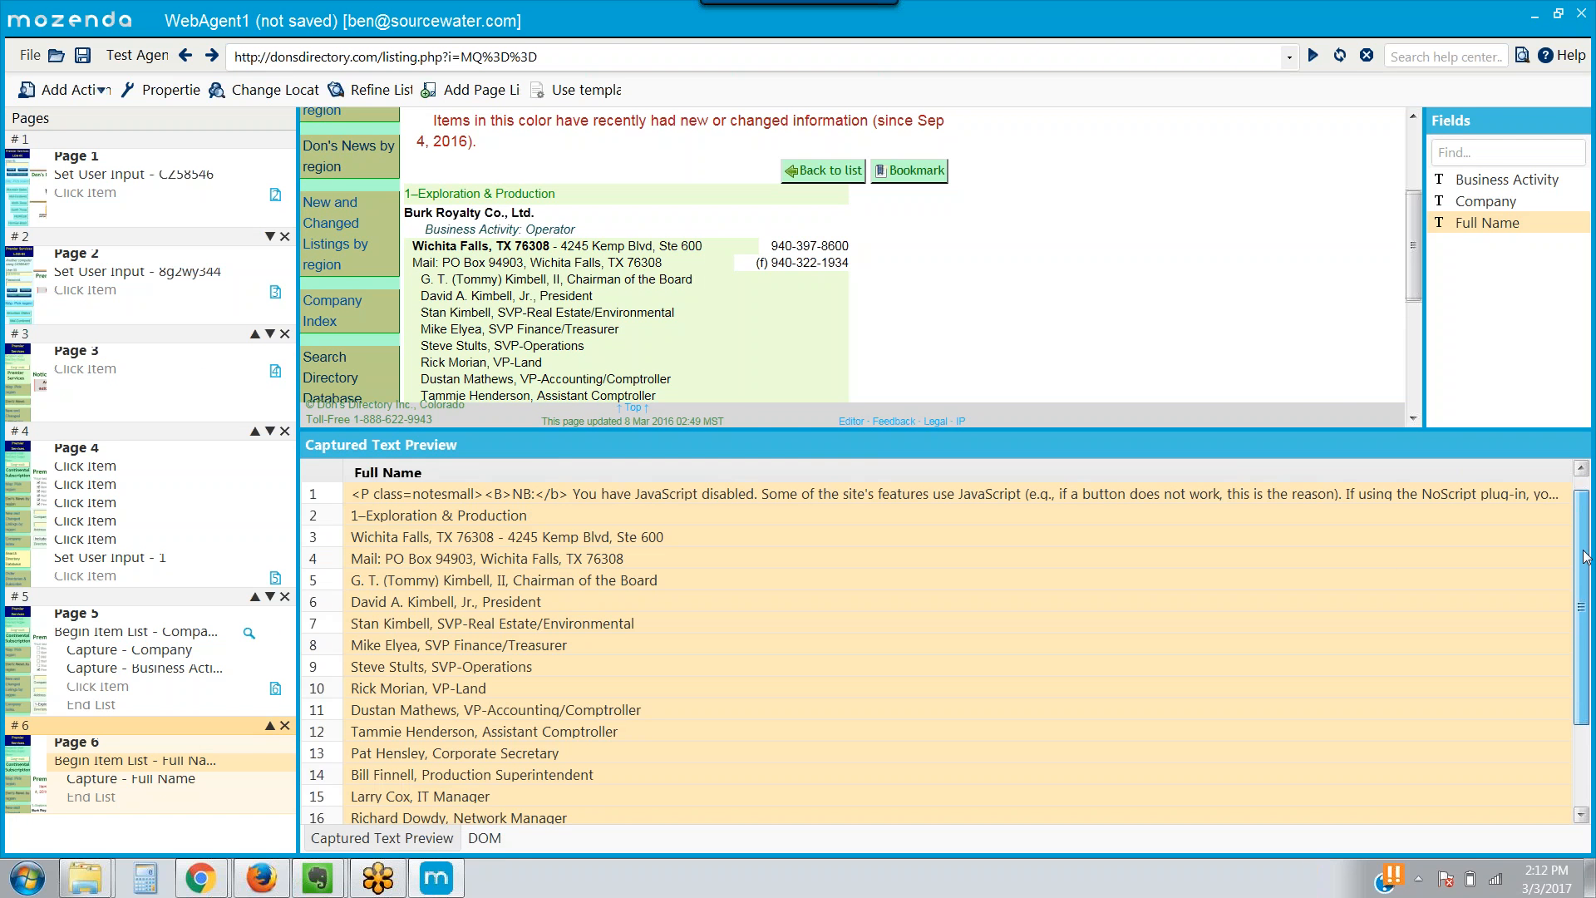
{"action": "mouse_move", "coordinate": [1586, 557]}
{"action": "left_mouse_down"}
{"action": "mouse_move", "coordinate": [1583, 648]}
{"action": "mouse_move", "coordinate": [1583, 547]}
{"action": "left_mouse_up"}
{"action": "left_click_drag", "start_coordinate": [1583, 547], "coordinate": [1582, 576]}
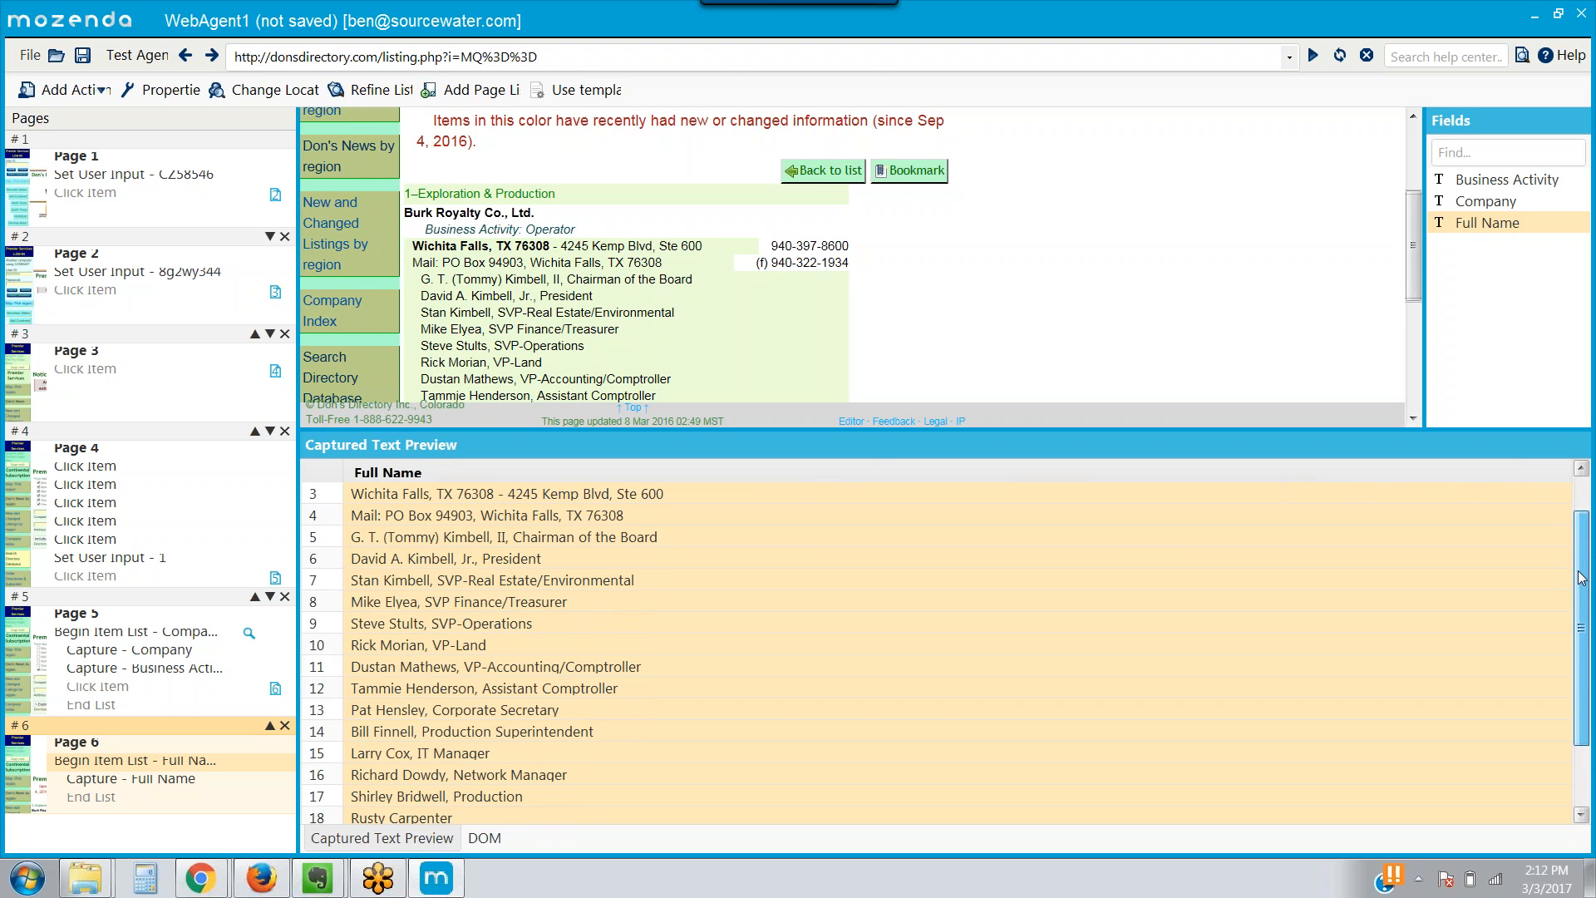
Open Refine Captured Text for the Full Name capture and step forward to the fifth captured item.
{"action": "right_click", "coordinate": [146, 786]}
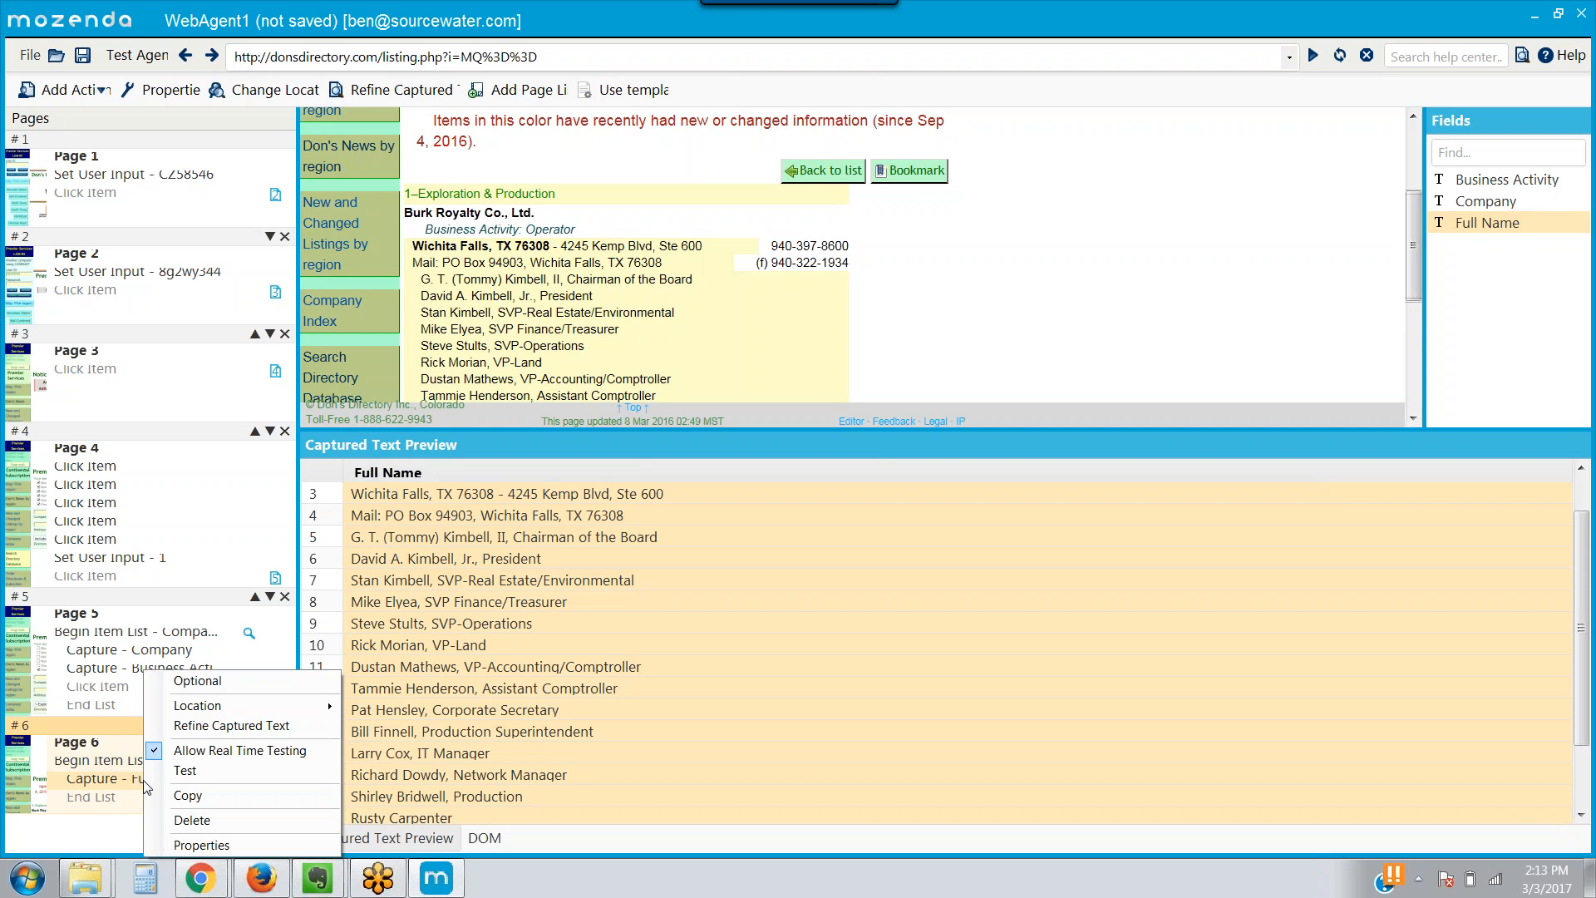
{"action": "left_click", "coordinate": [231, 728]}
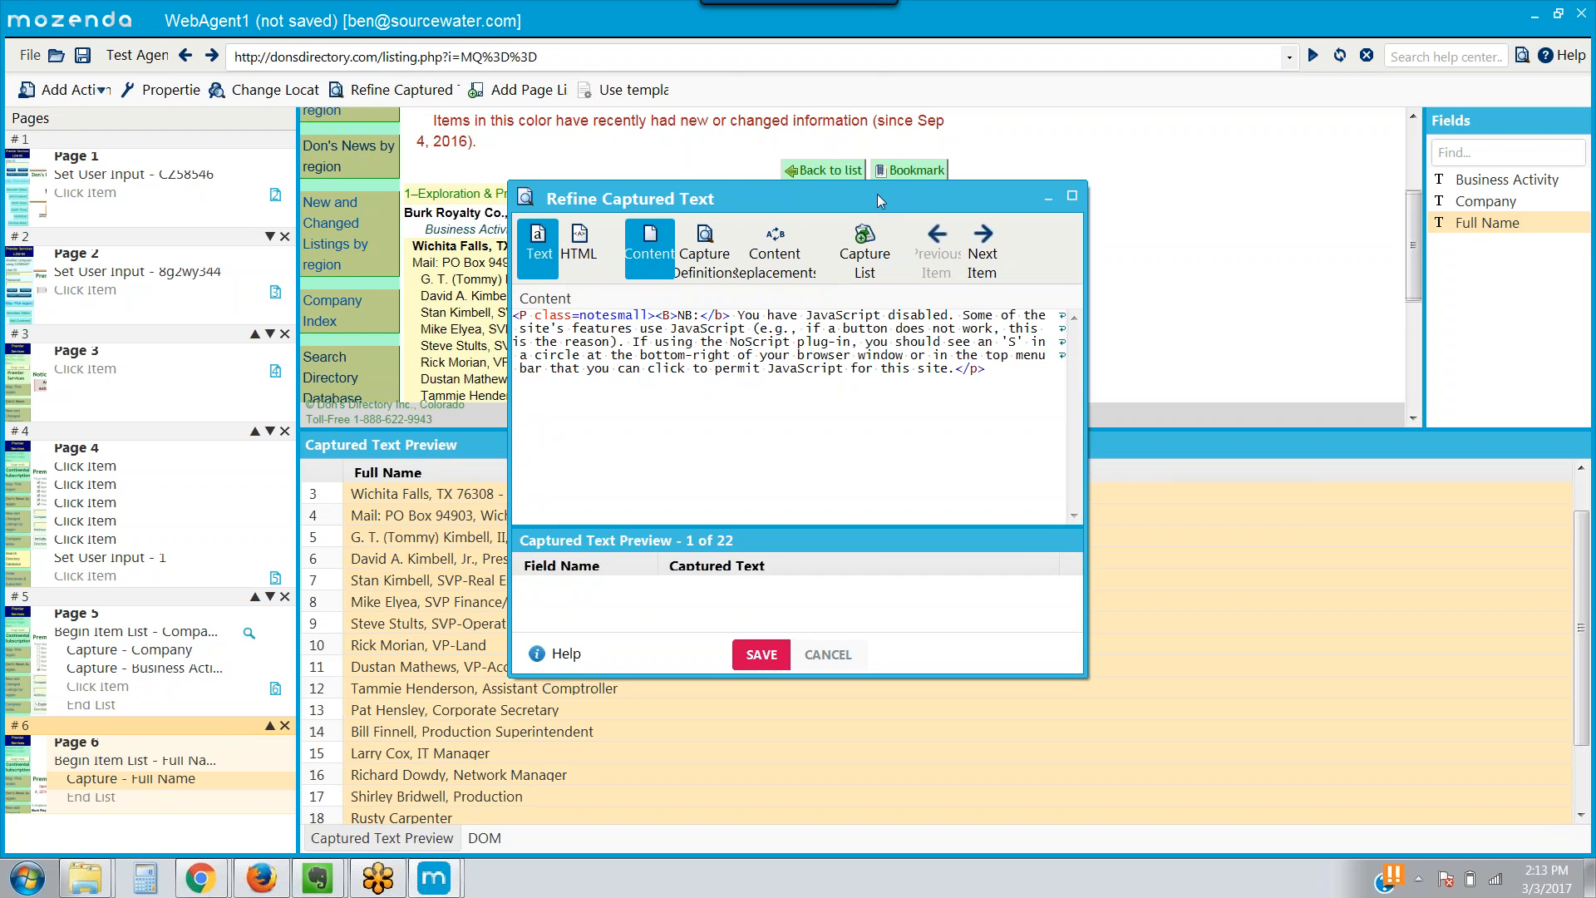
{"action": "left_click_drag", "start_coordinate": [880, 191], "coordinate": [1082, 152]}
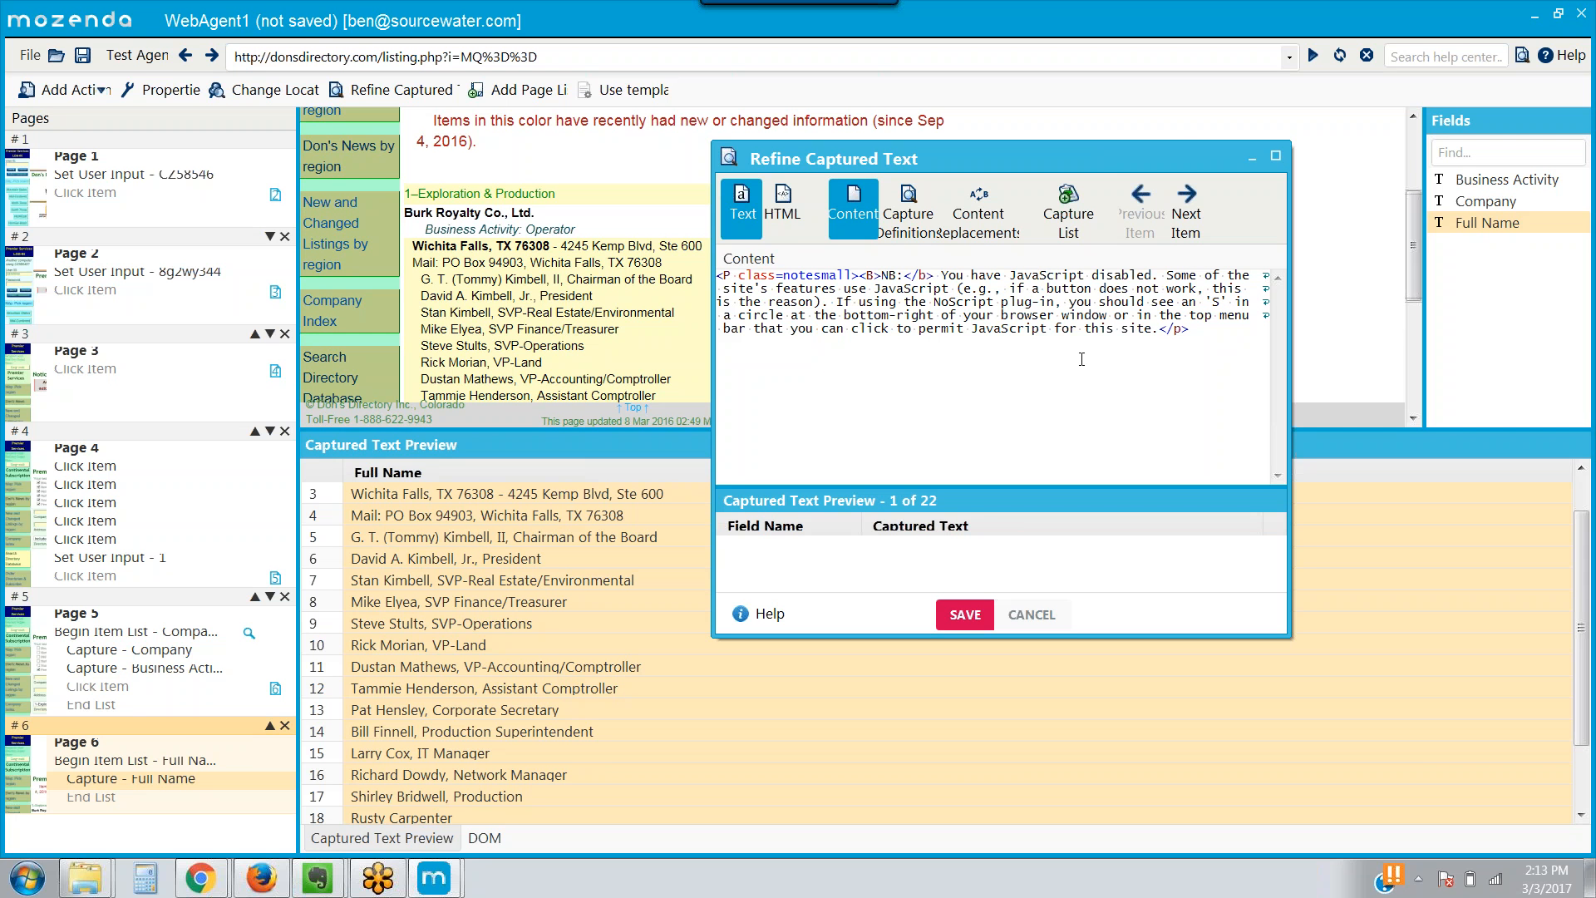
{"action": "left_click", "coordinate": [1187, 204]}
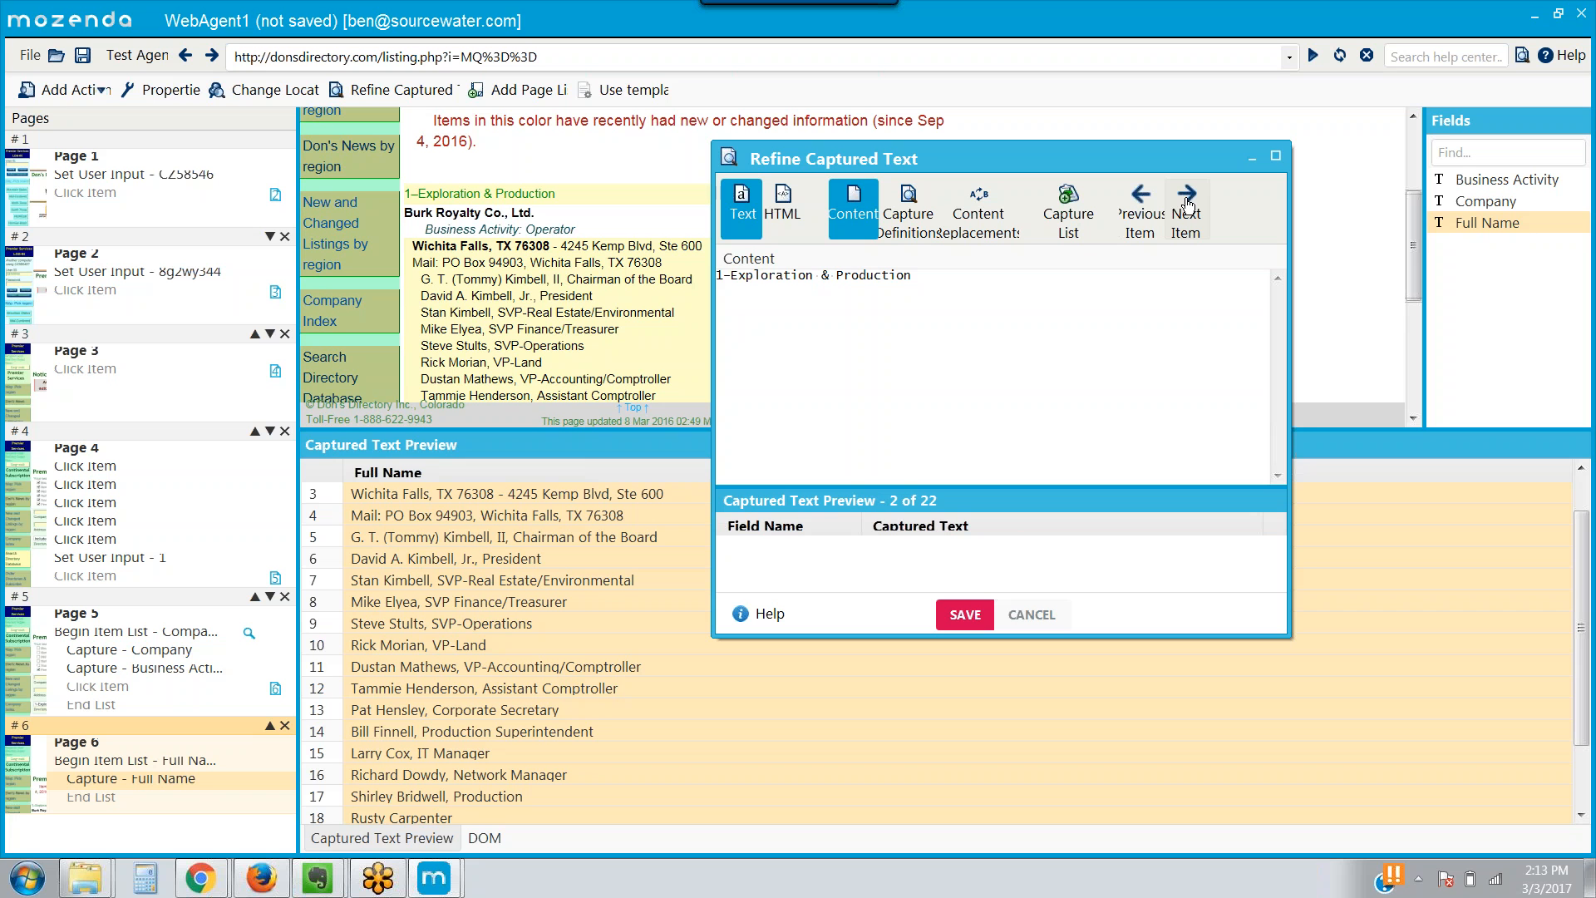
{"action": "left_click", "coordinate": [1195, 215]}
{"action": "left_click", "coordinate": [1195, 215]}
{"action": "left_click", "coordinate": [1194, 214]}
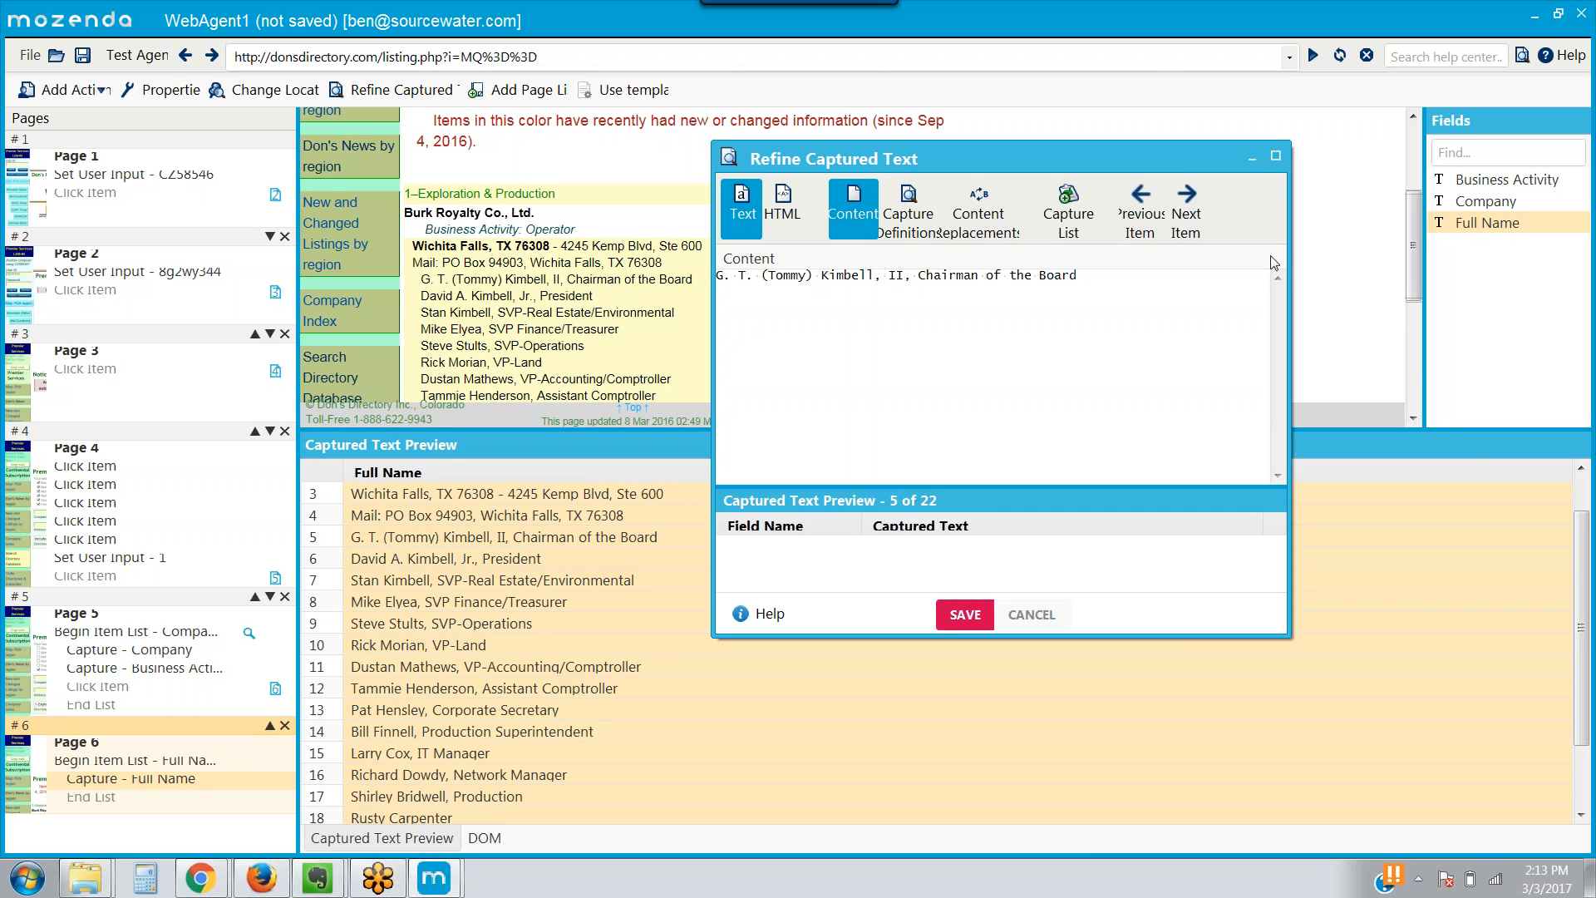
Enlarge the refine dialog and set the capture definition to %Full Name%, so the name ends at the first comma.
{"action": "left_click_drag", "start_coordinate": [1291, 263], "coordinate": [1492, 259]}
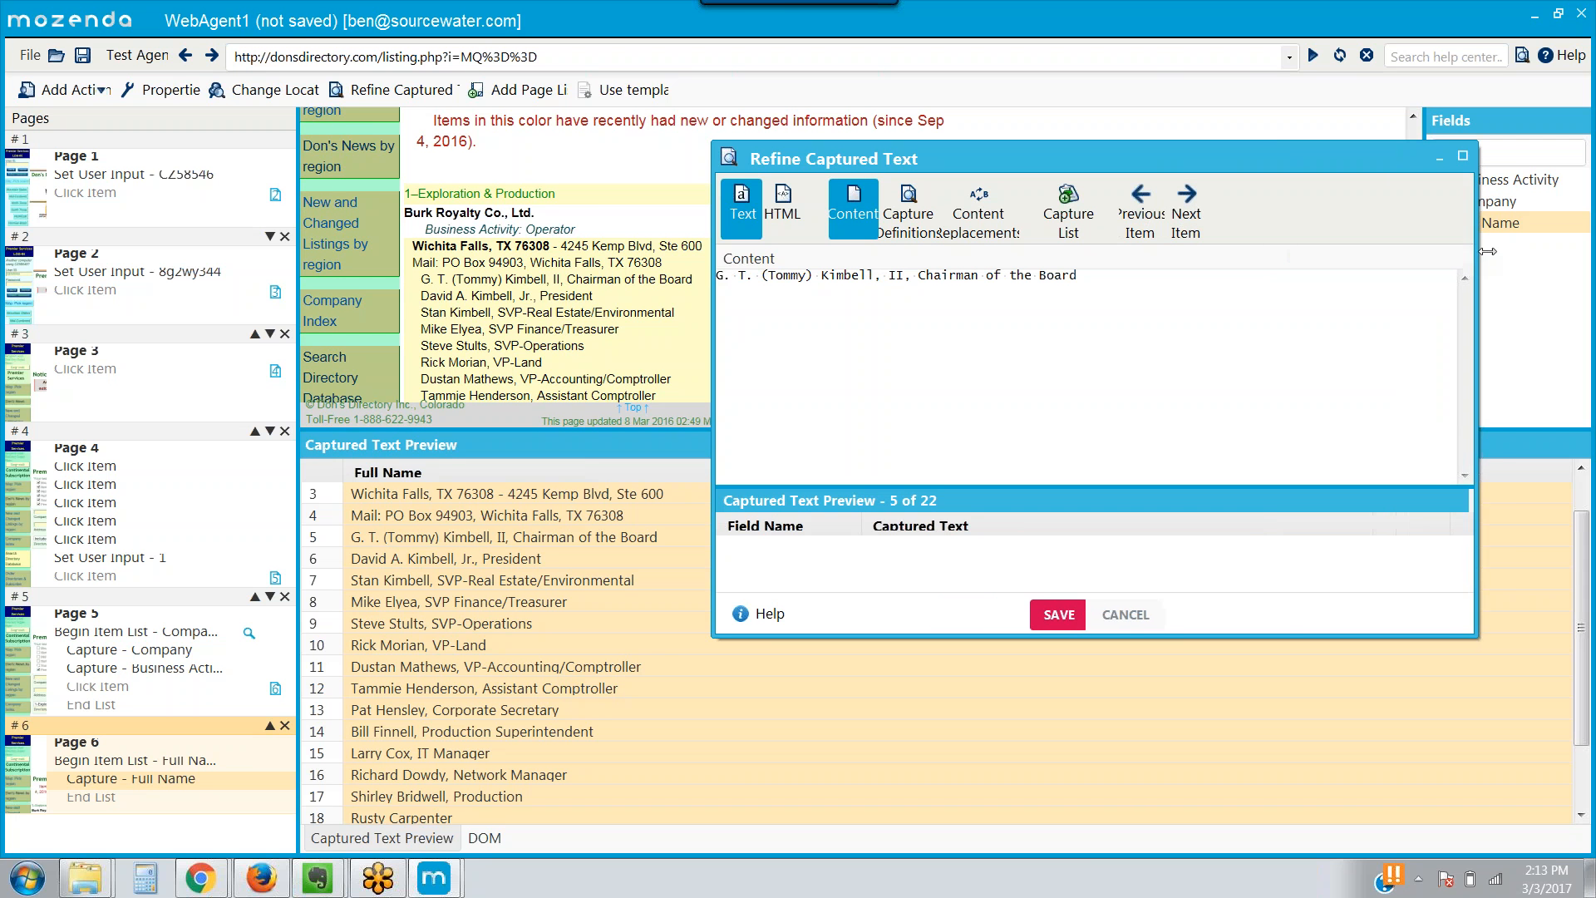
{"action": "left_click_drag", "start_coordinate": [715, 343], "coordinate": [389, 343]}
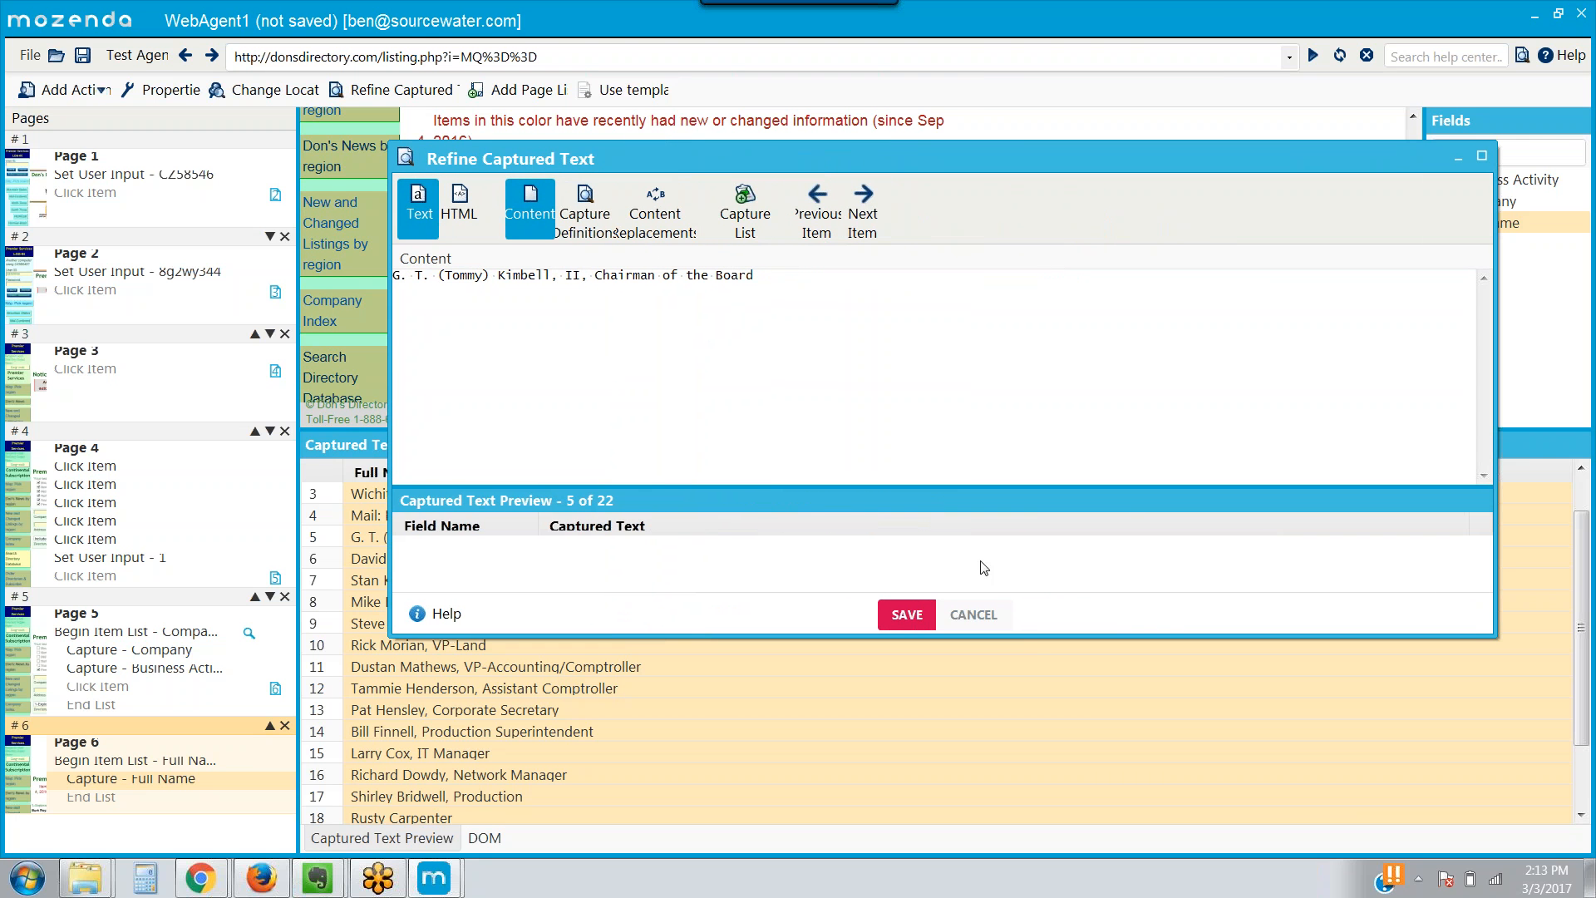
{"action": "left_click_drag", "start_coordinate": [1021, 636], "coordinate": [1036, 739]}
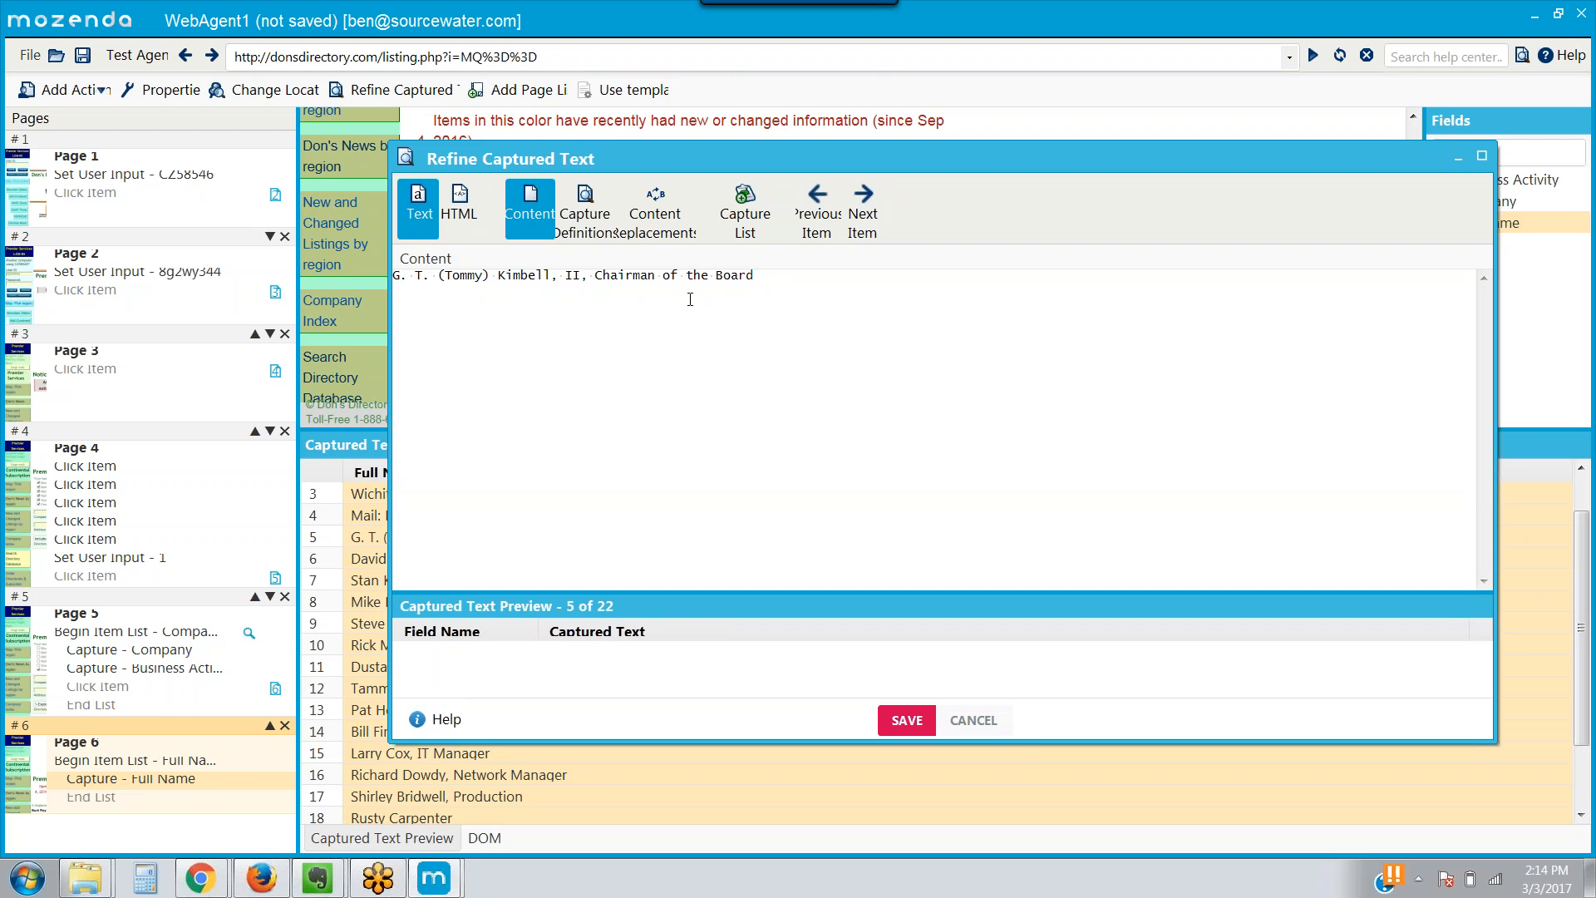
{"action": "left_click", "coordinate": [586, 212]}
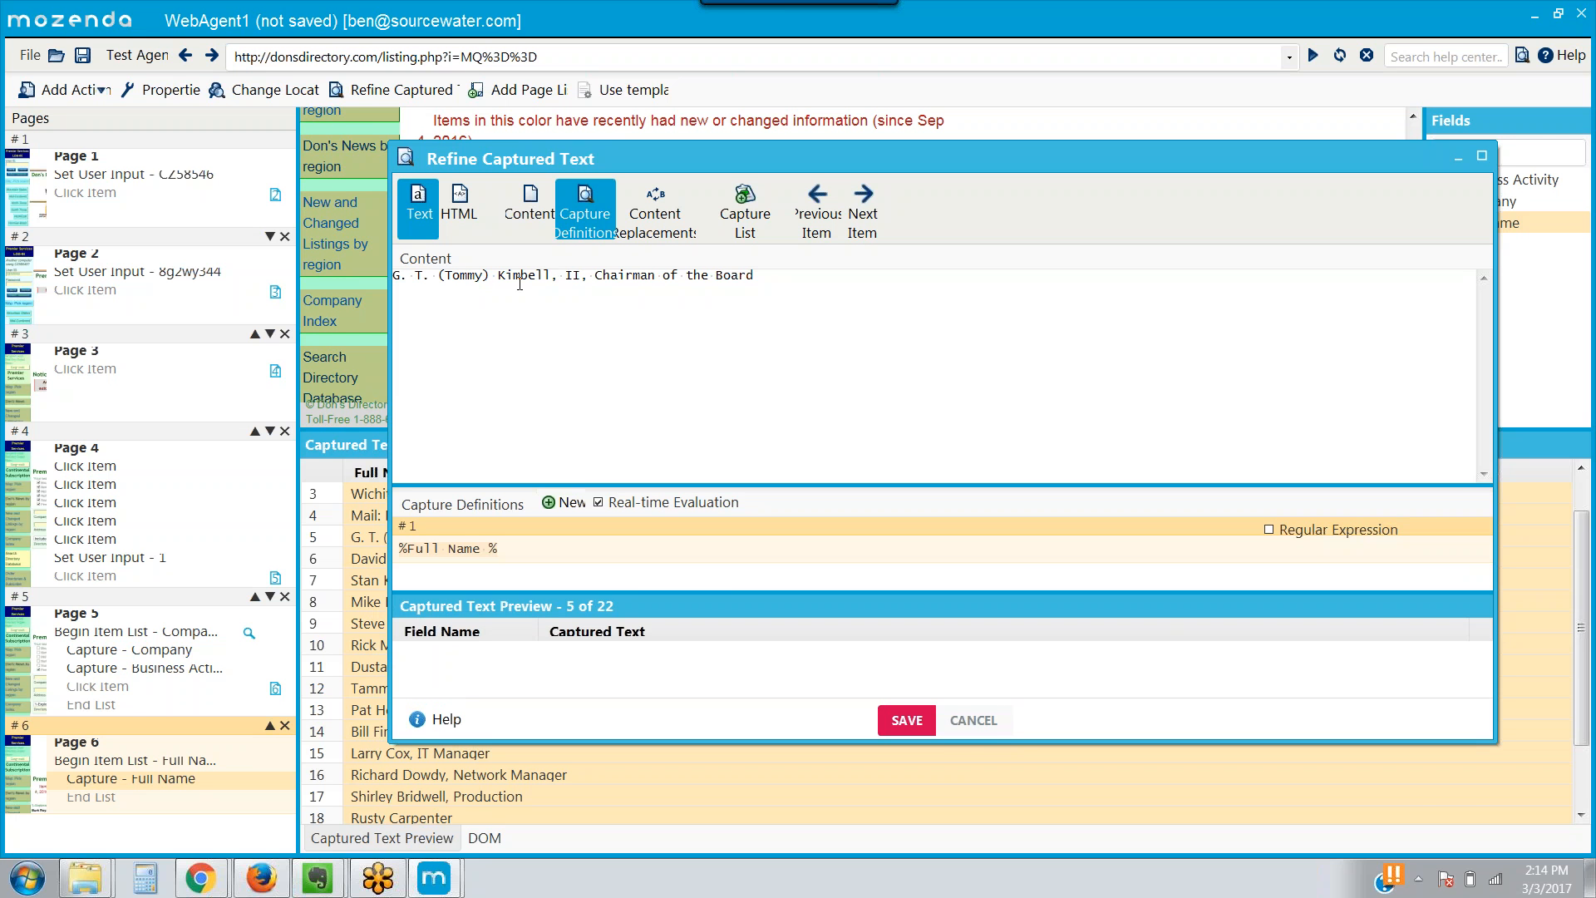
{"action": "left_click_drag", "start_coordinate": [579, 277], "coordinate": [394, 266]}
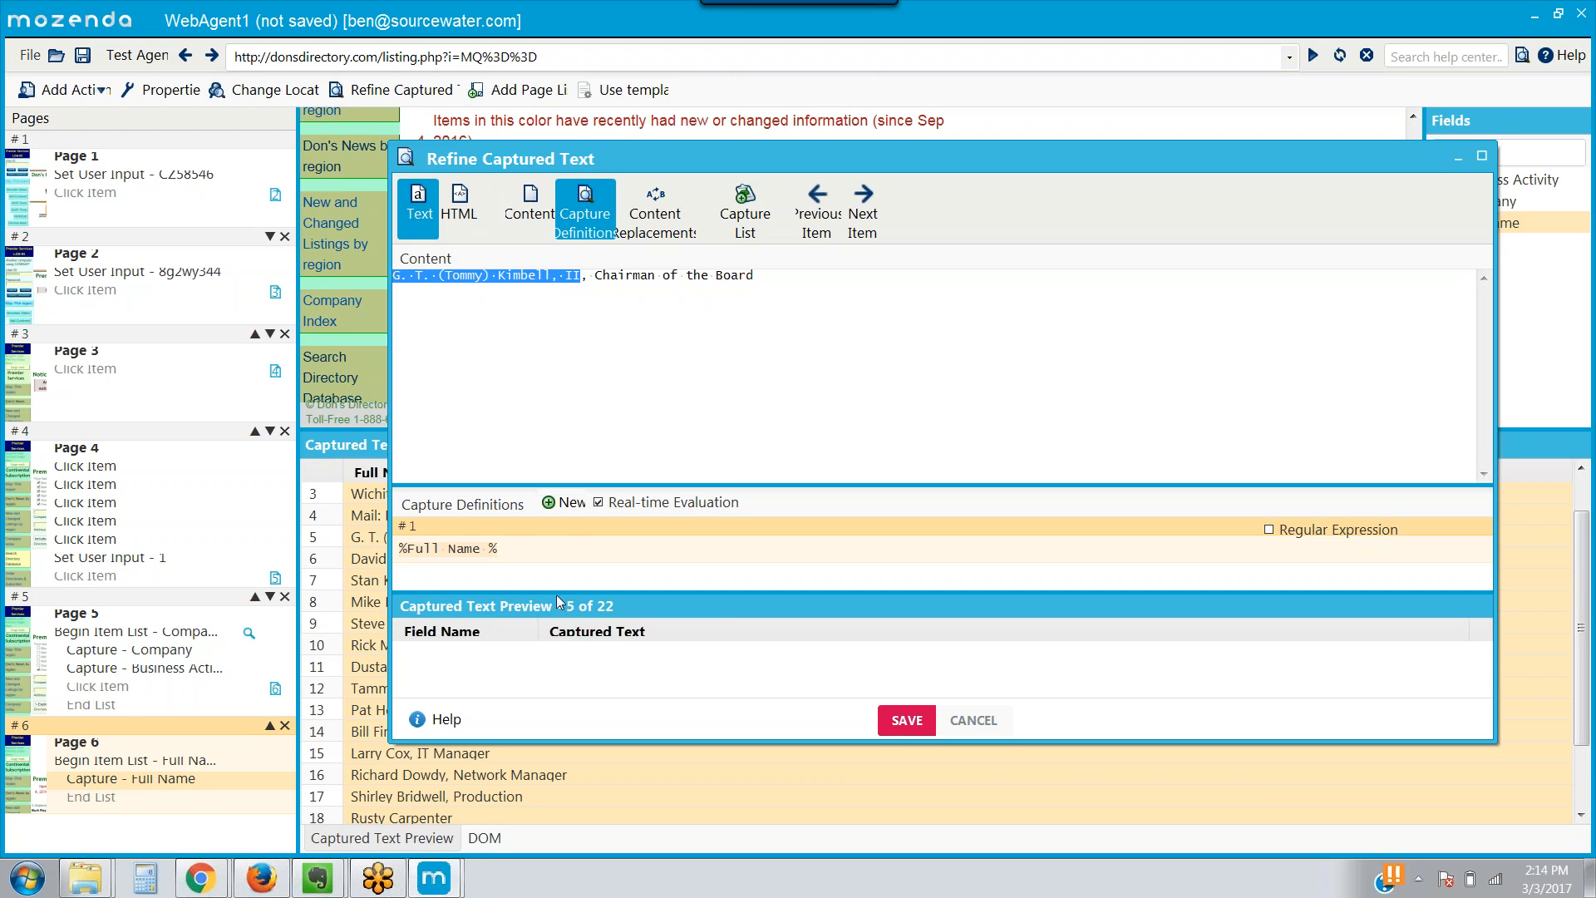
{"action": "double_click", "coordinate": [492, 547]}
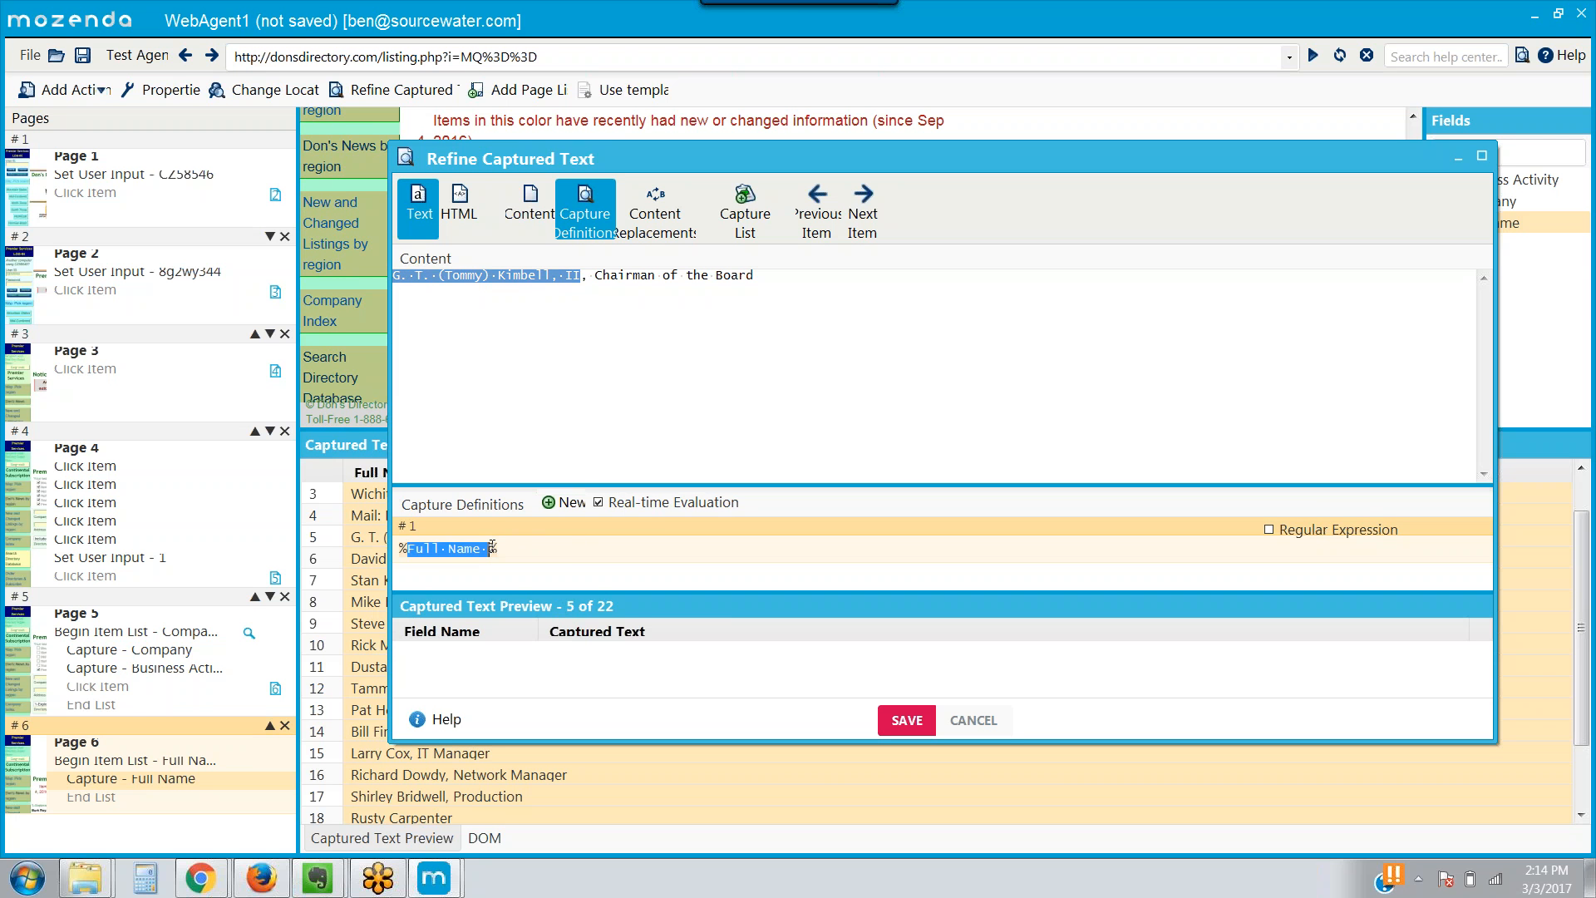
{"action": "left_click", "coordinate": [519, 551]}
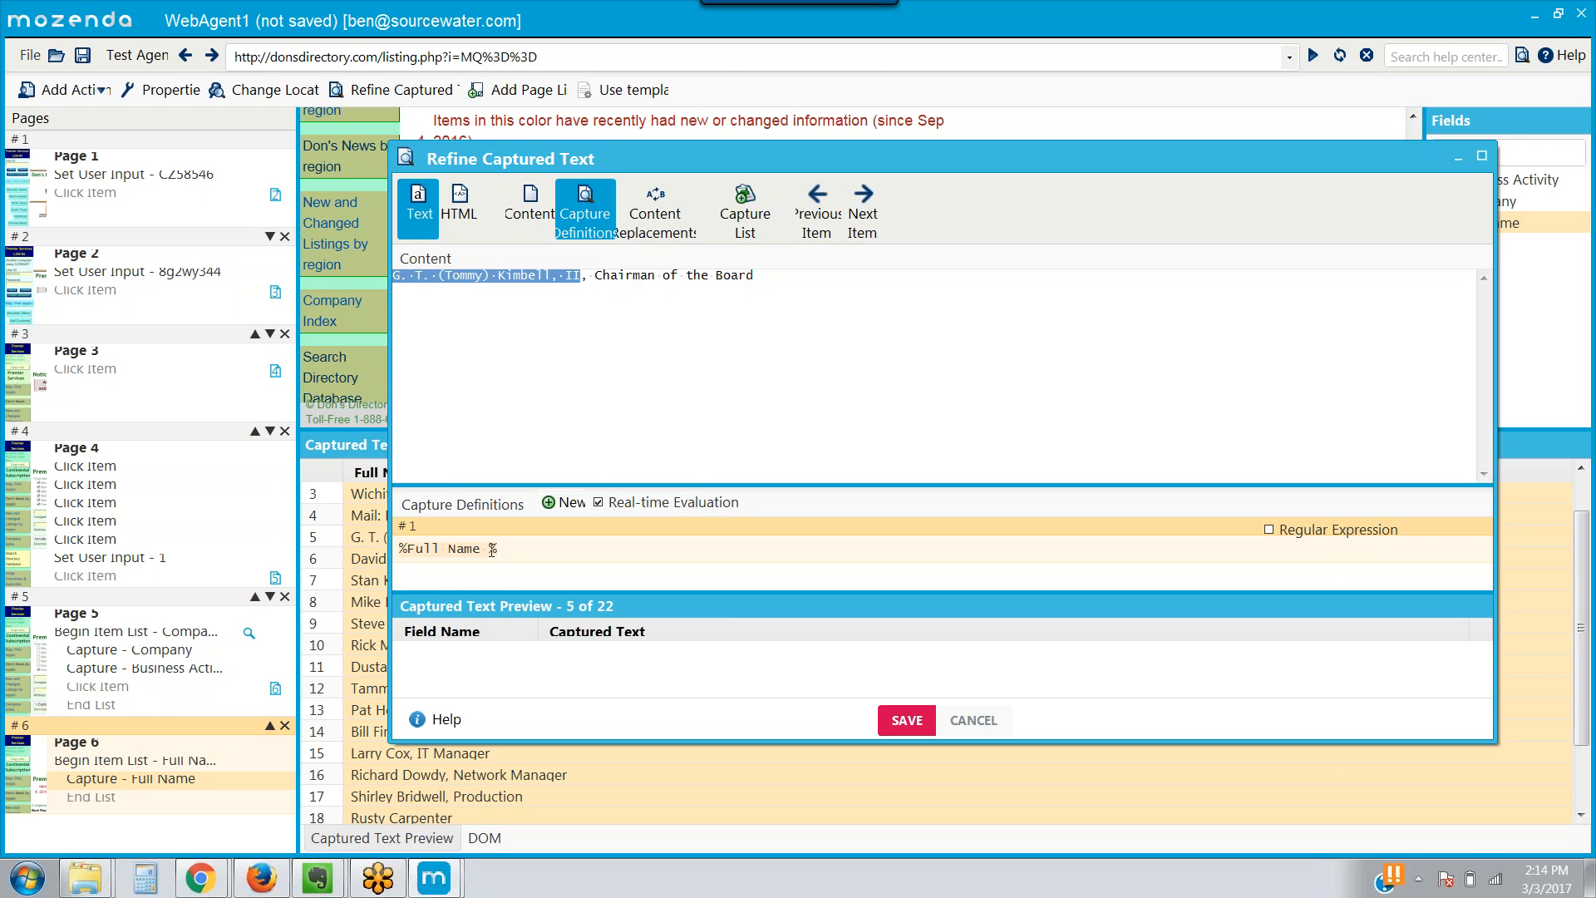
{"action": "type", "text": ","}
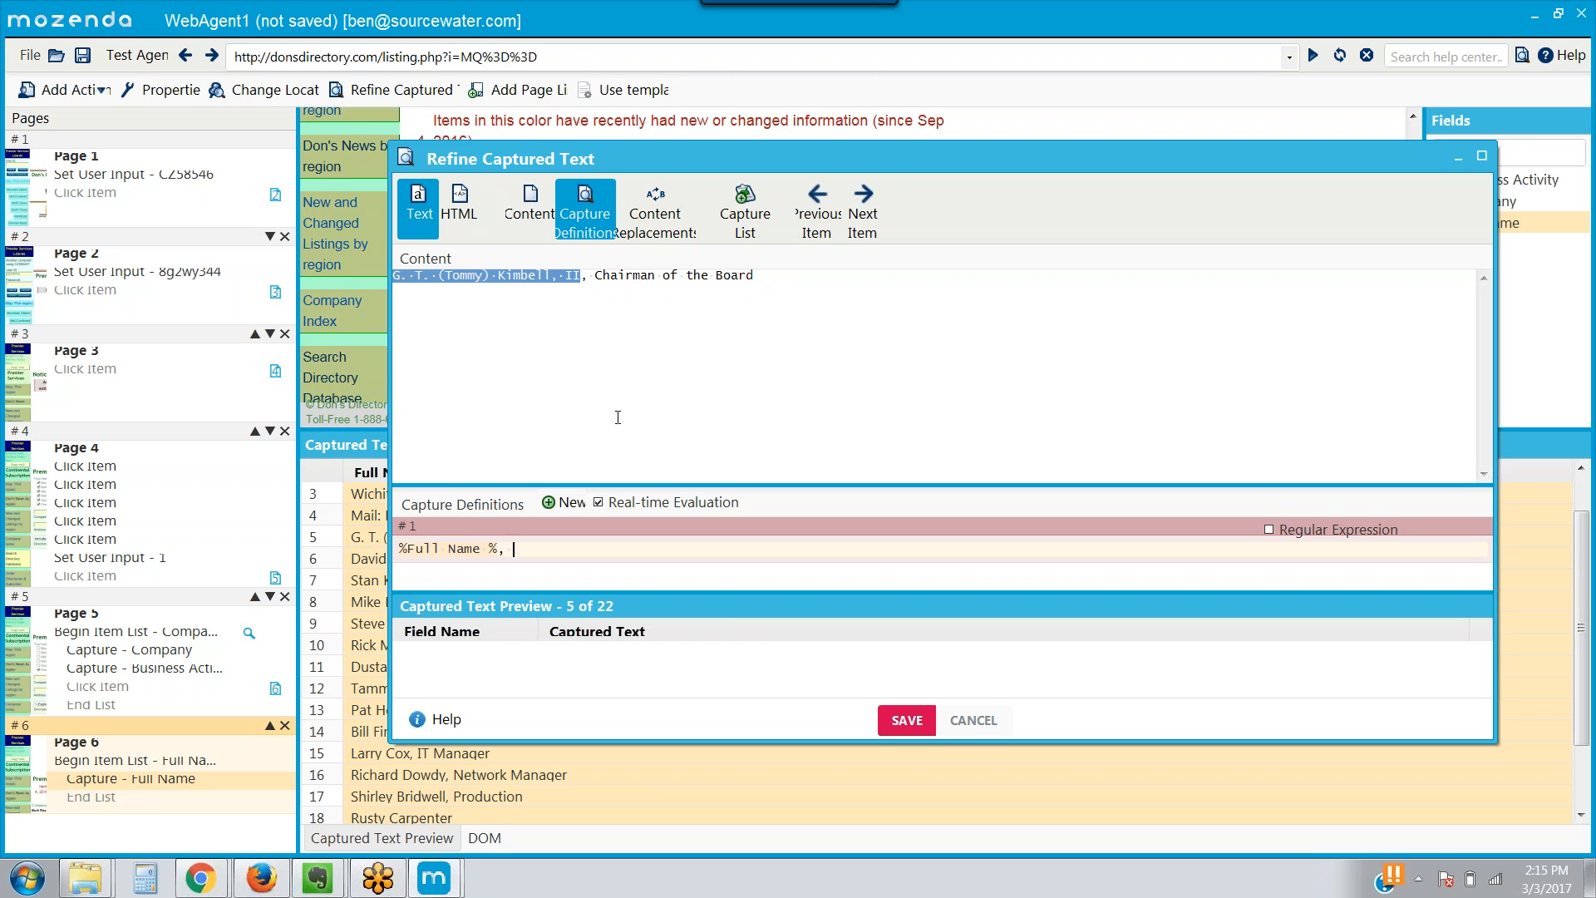
{"action": "double_click", "coordinate": [492, 547]}
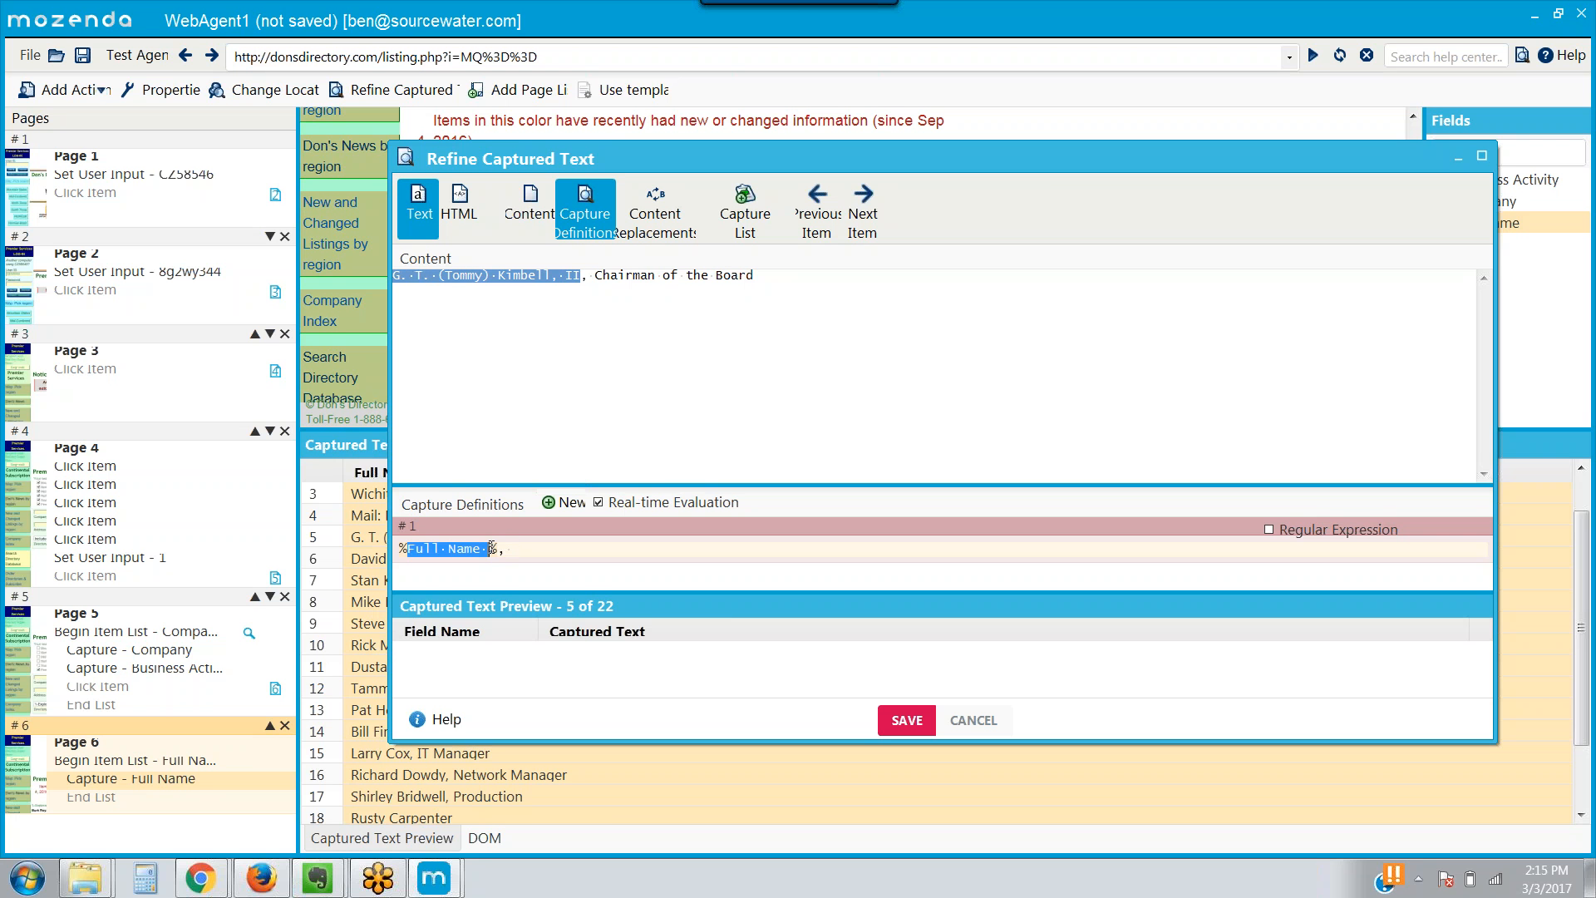
{"action": "double_click", "coordinate": [492, 548]}
{"action": "left_click", "coordinate": [484, 550]}
{"action": "double_click", "coordinate": [488, 549]}
{"action": "left_click", "coordinate": [490, 550]}
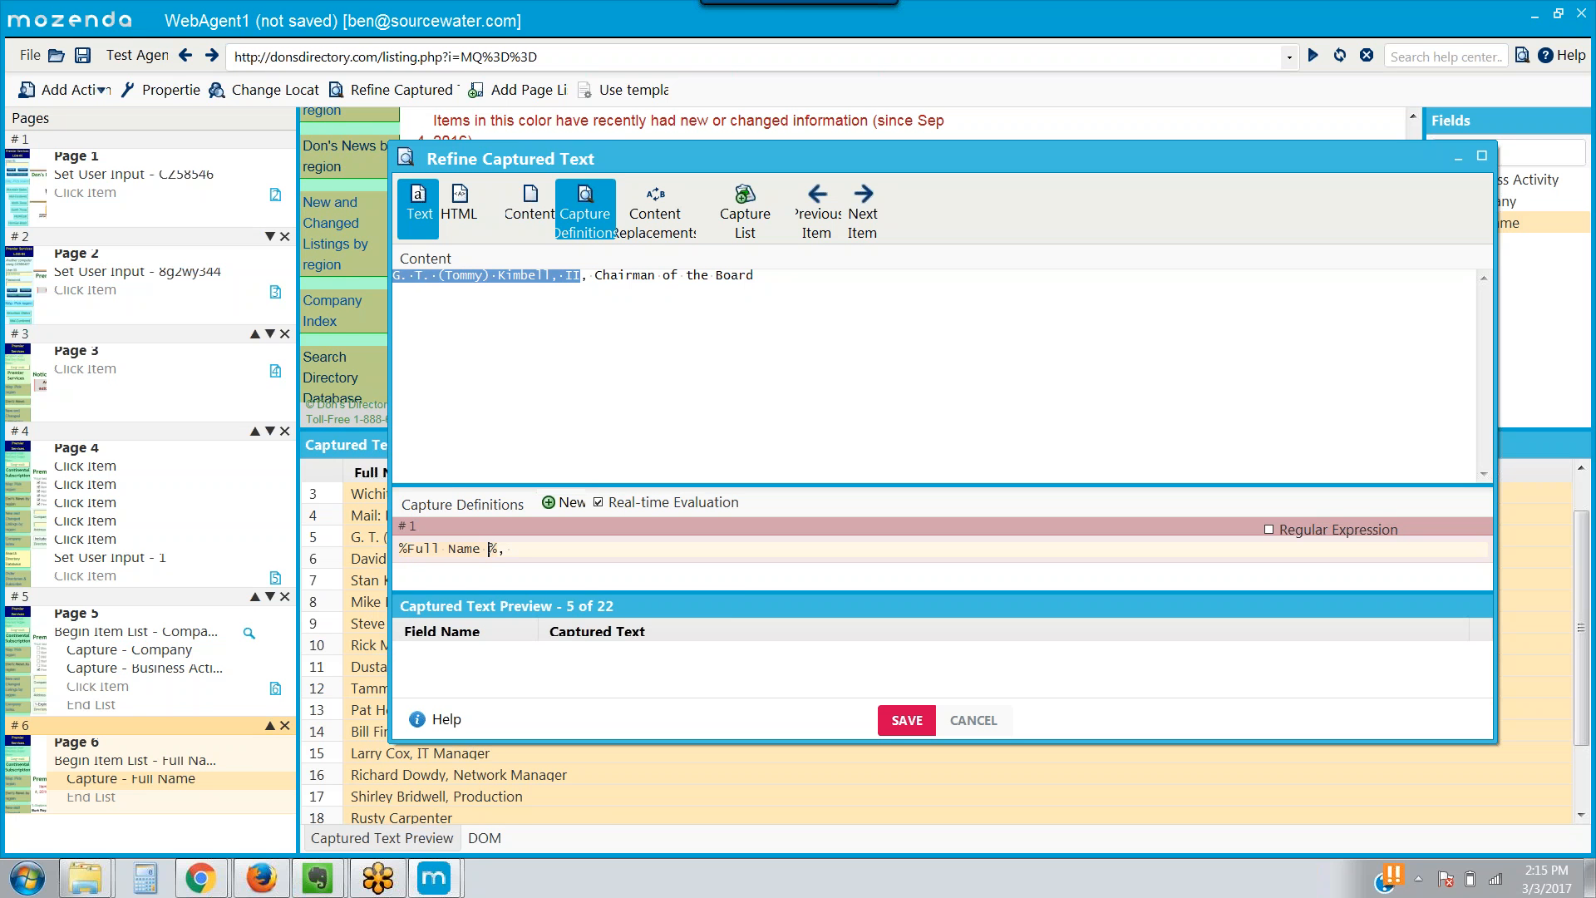
{"action": "key", "text": "BackSpace"}
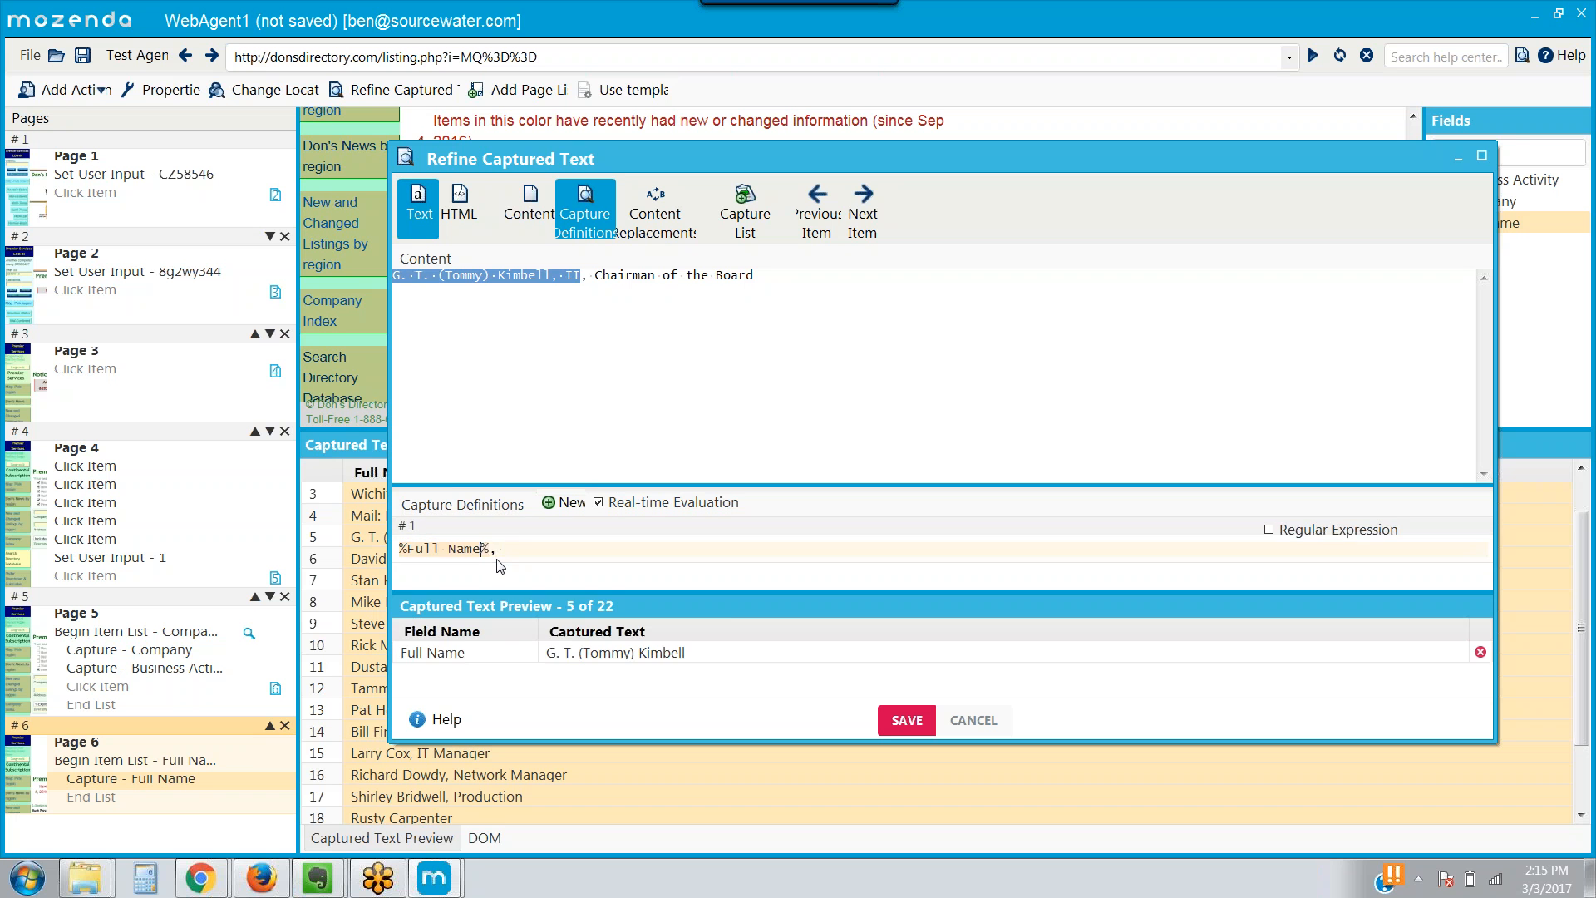
Append a %title% field after the comma, making the definition %Full Name%, %title%.
{"action": "left_click", "coordinate": [514, 548]}
{"action": "type", "text": "%title"}
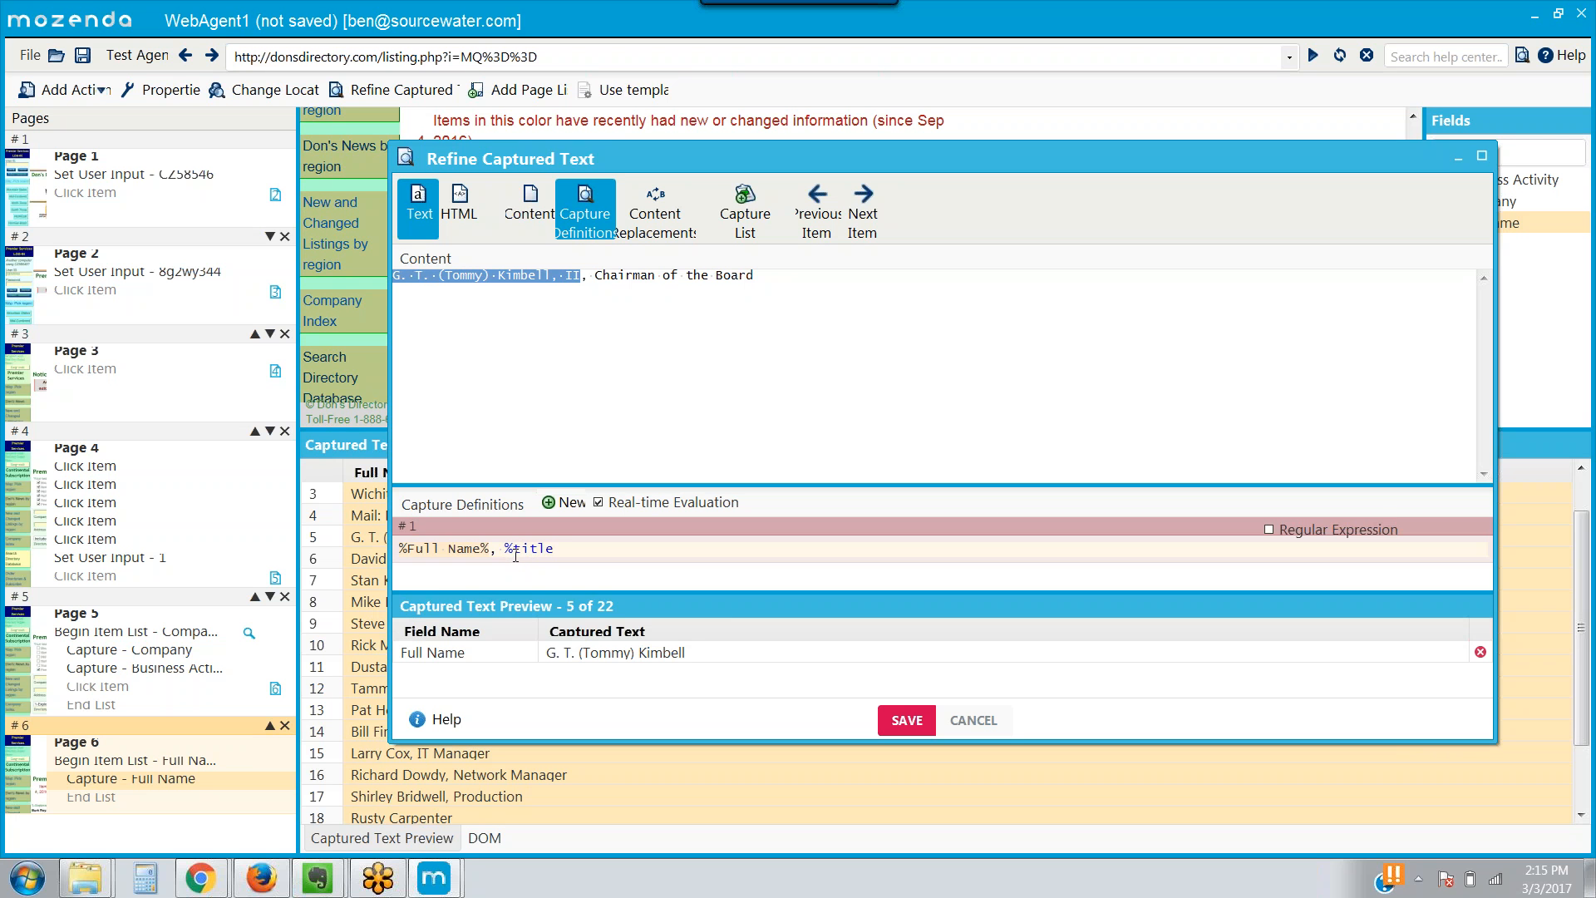
{"action": "type", "text": "%"}
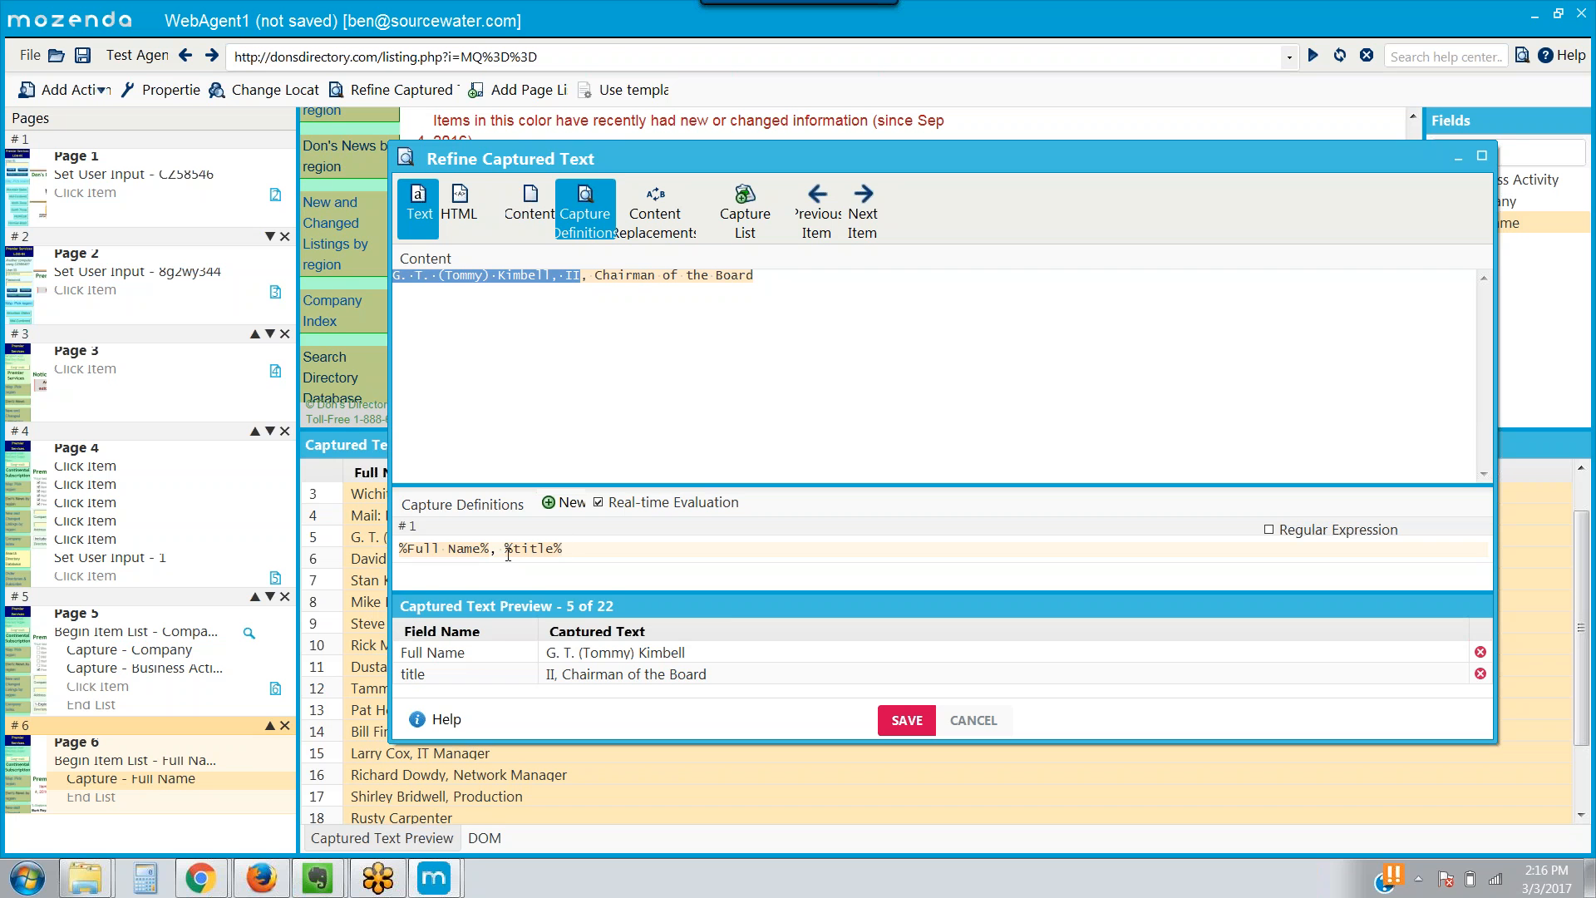
{"action": "left_click_drag", "start_coordinate": [496, 550], "coordinate": [490, 550]}
{"action": "type", "text": "b"}
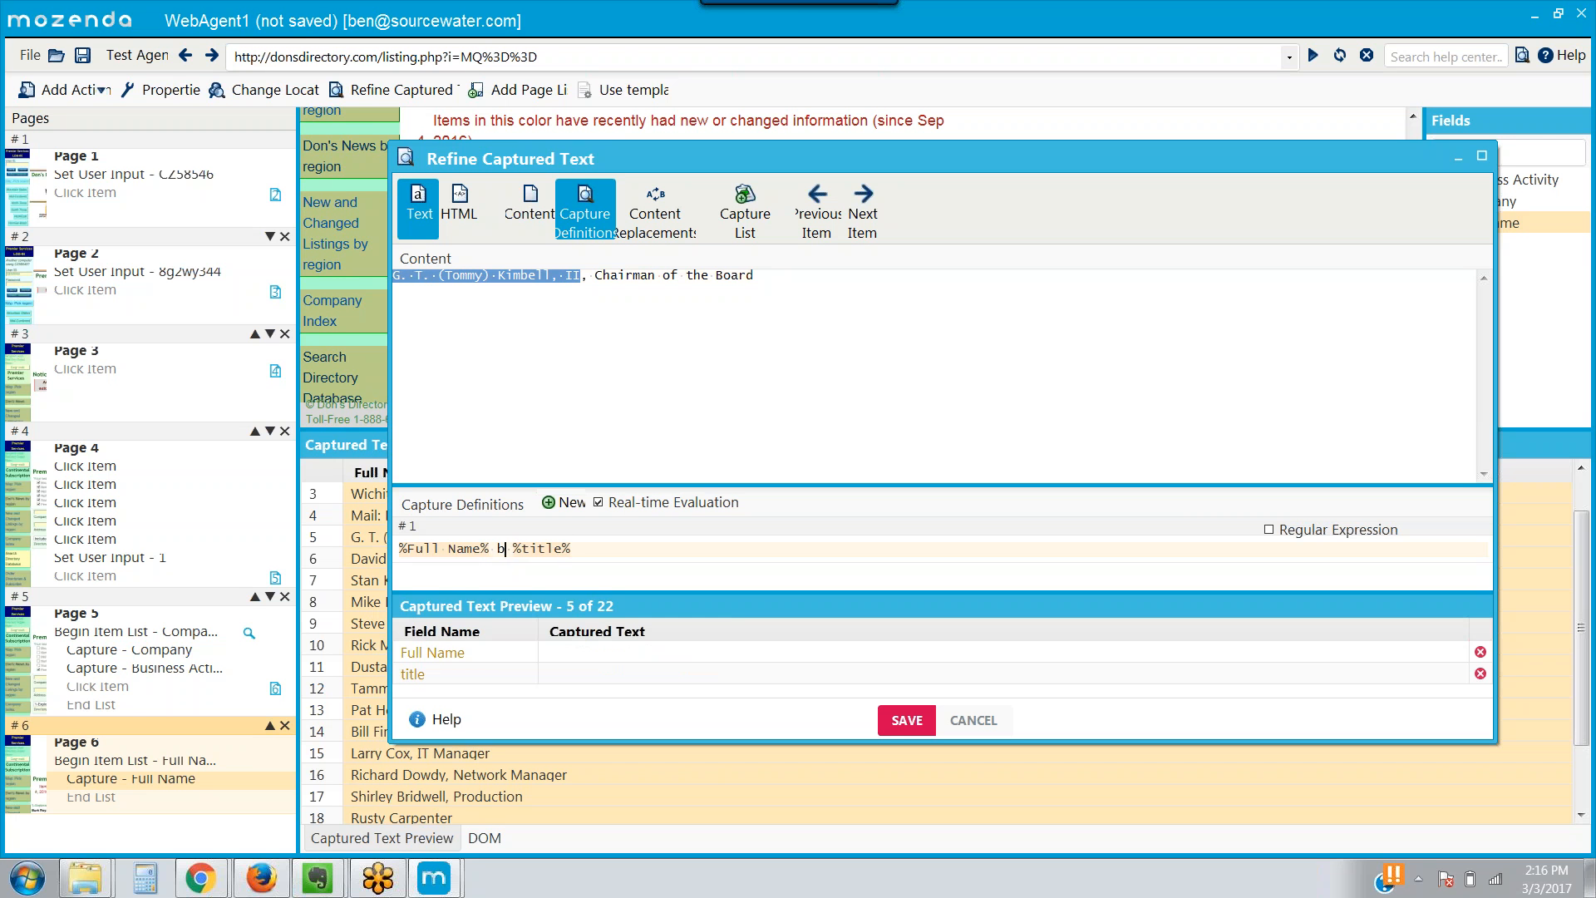
{"action": "left_click", "coordinate": [498, 550]}
{"action": "key", "text": "BackSpace"}
{"action": "left_click", "coordinate": [501, 551]}
{"action": "key", "text": "Delete"}
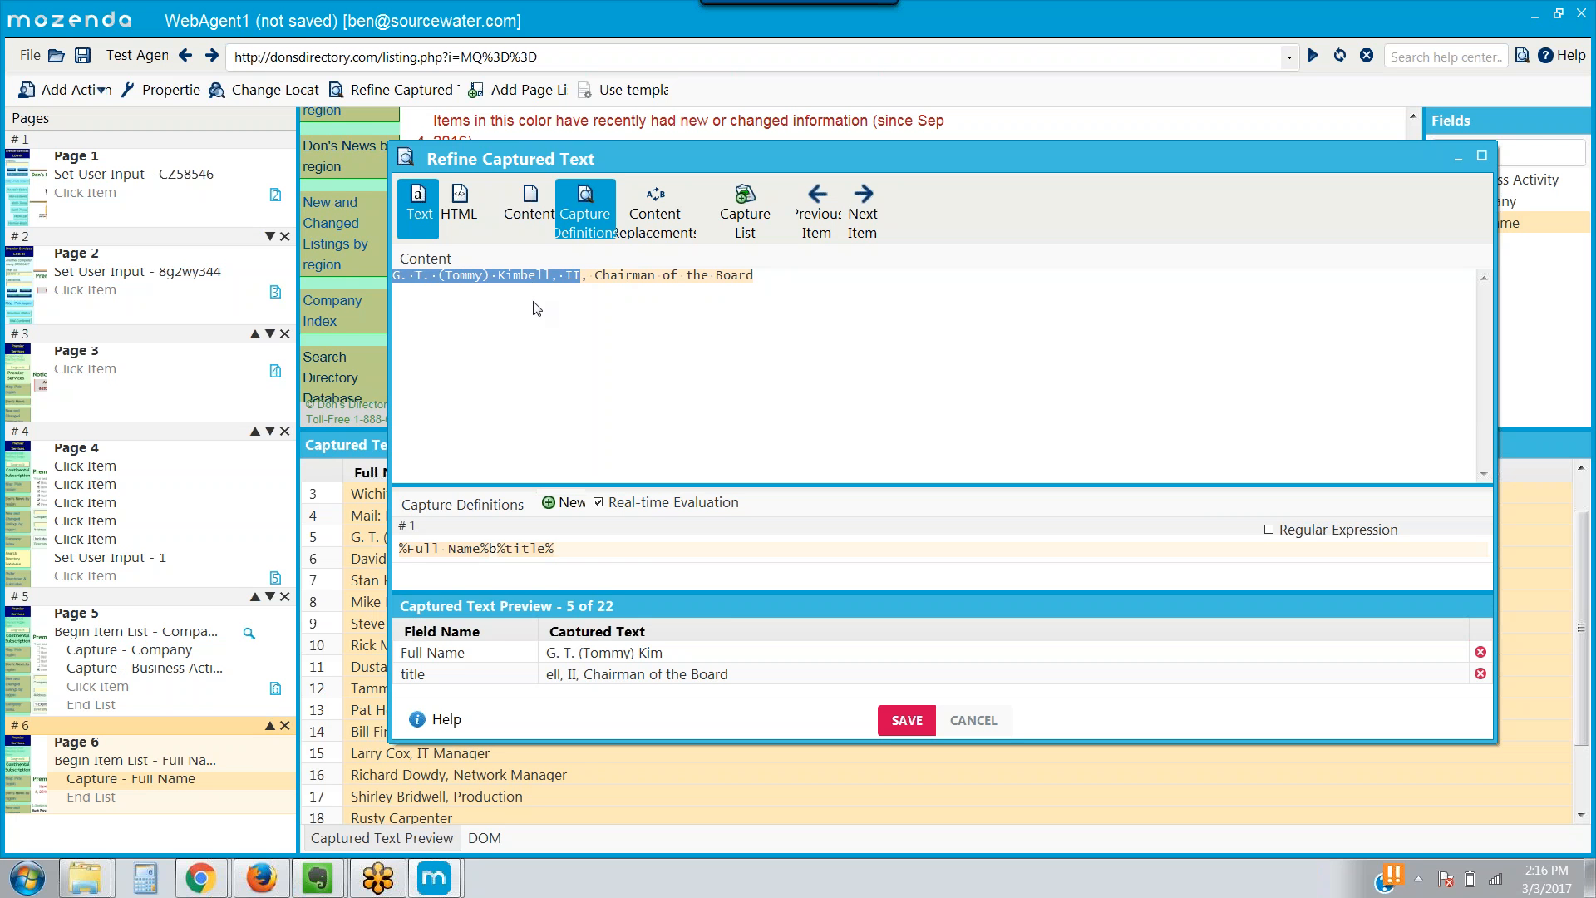
{"action": "key", "text": "BackSpace"}
{"action": "type", "text": ","}
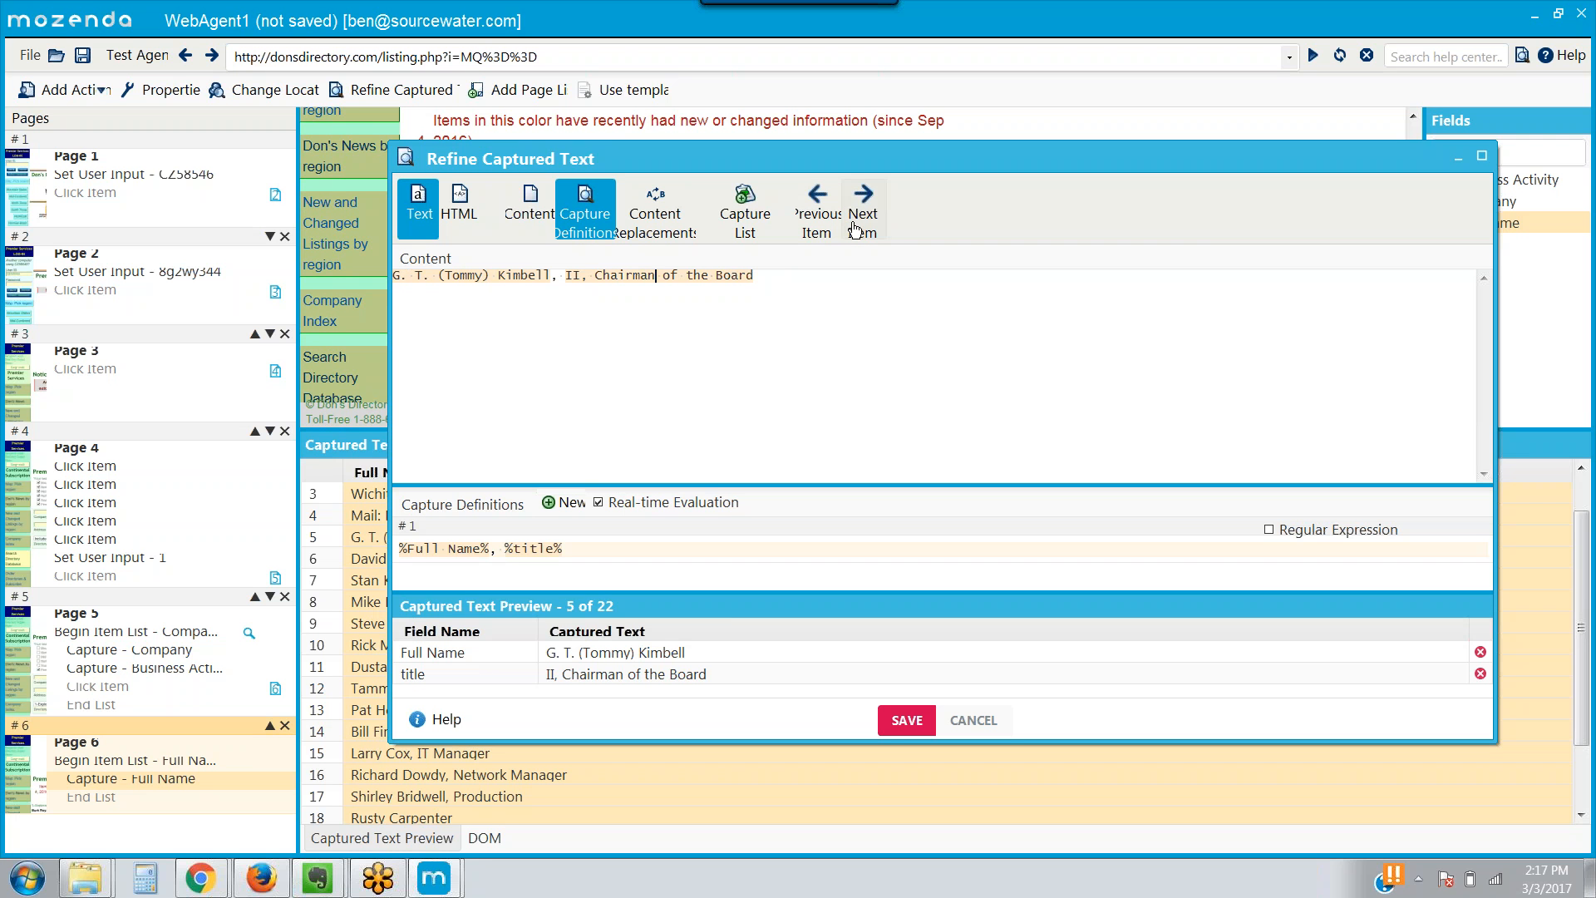
Step forward and back through the captured items to check the name and title split.
{"action": "left_click", "coordinate": [870, 206]}
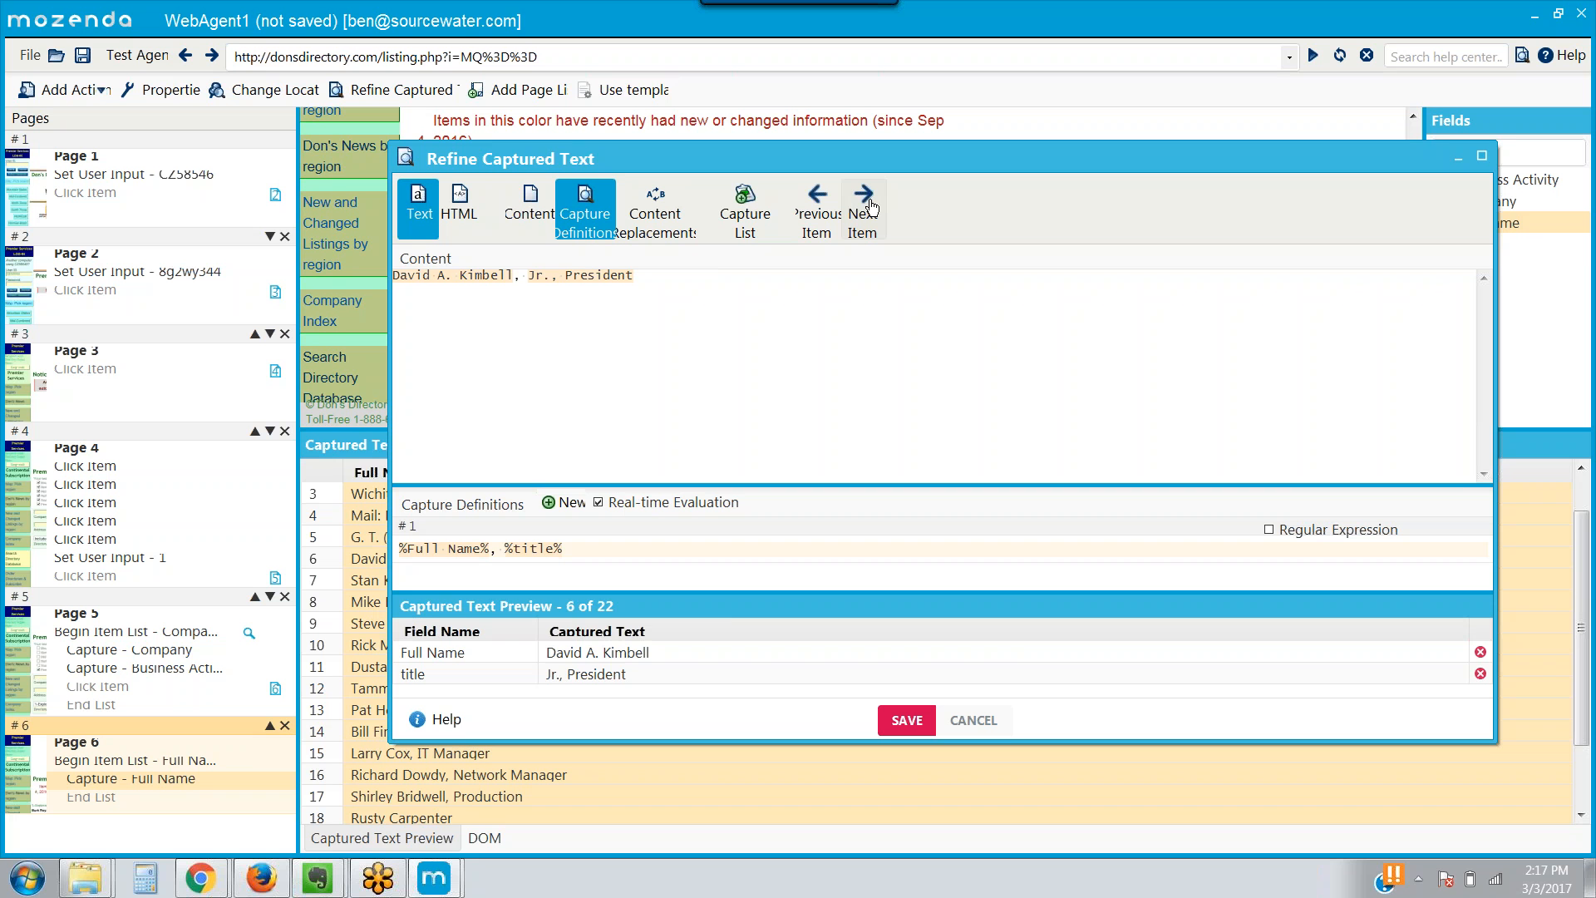
{"action": "left_click", "coordinate": [870, 206]}
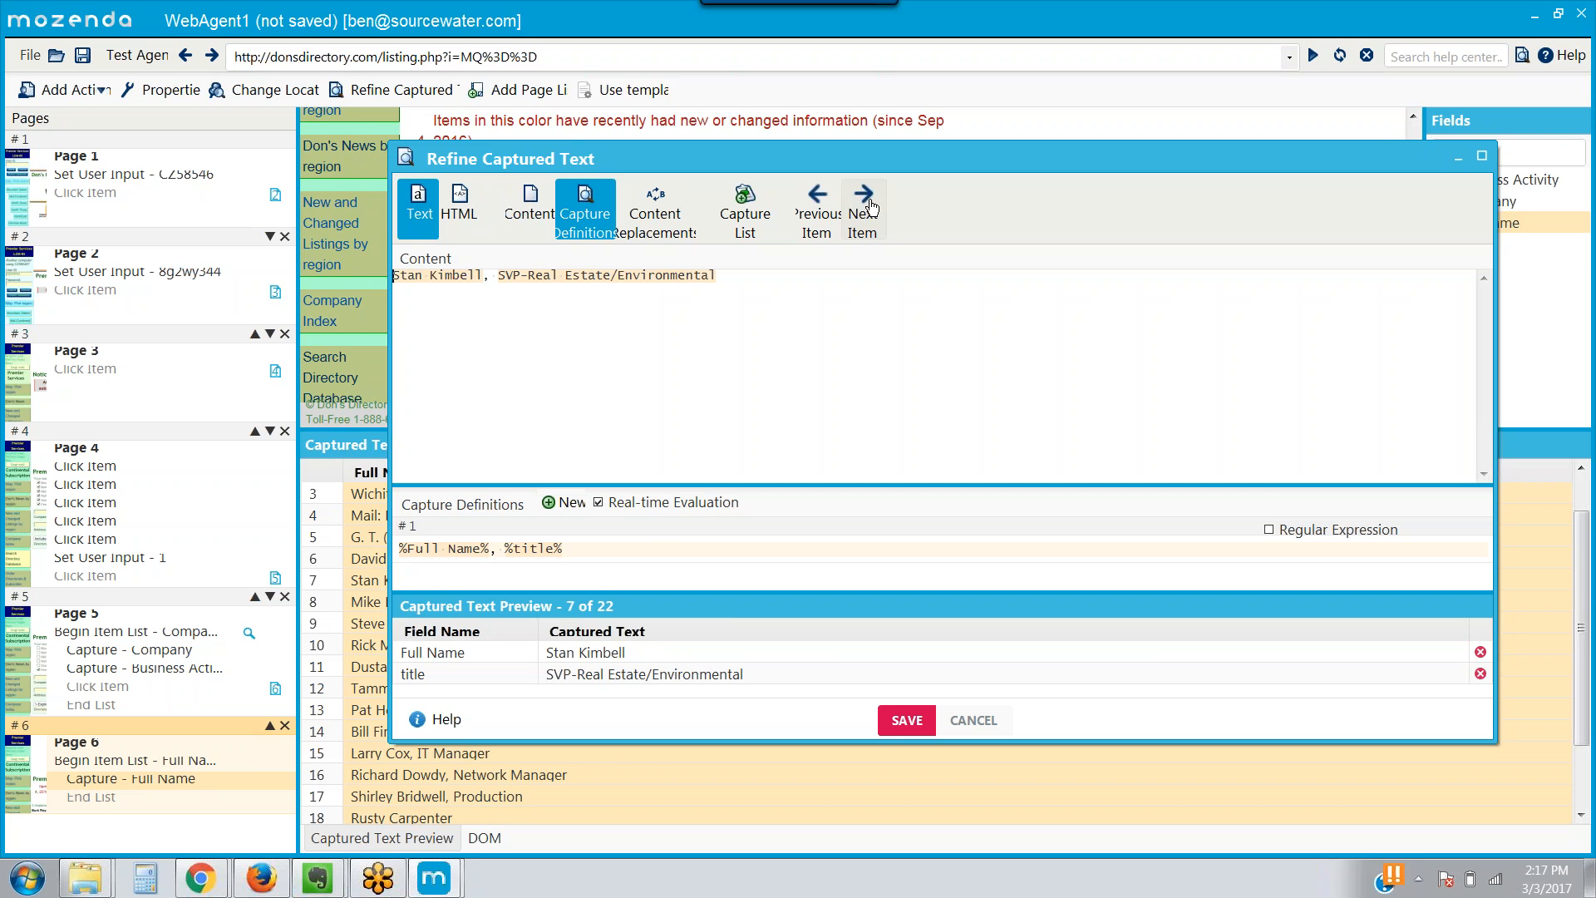
{"action": "left_click", "coordinate": [870, 206]}
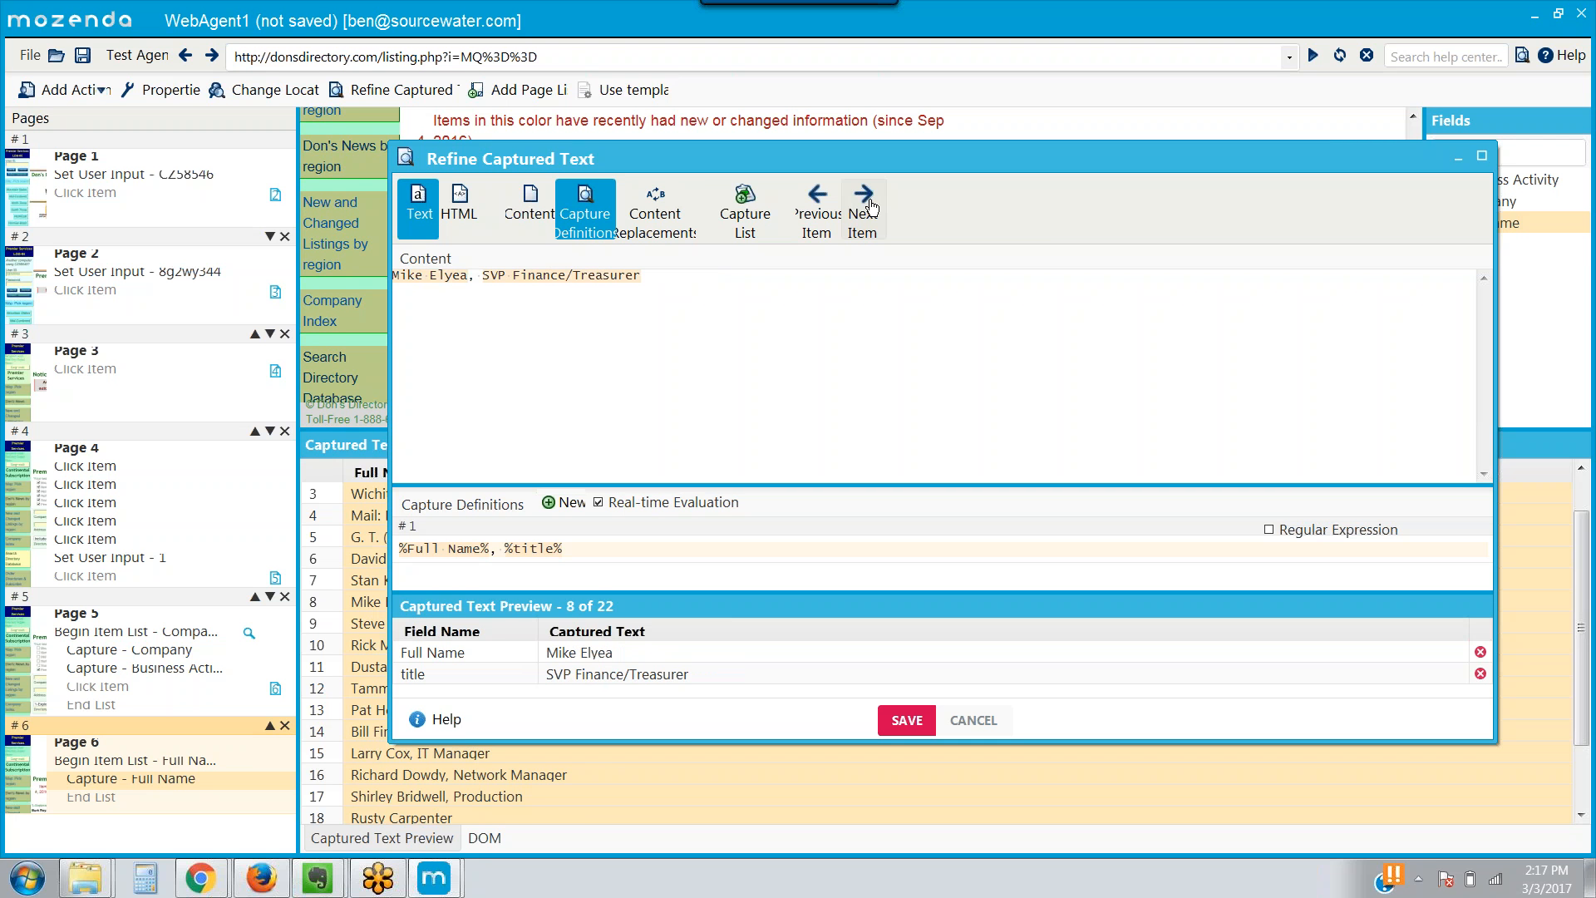
{"action": "left_click", "coordinate": [870, 206]}
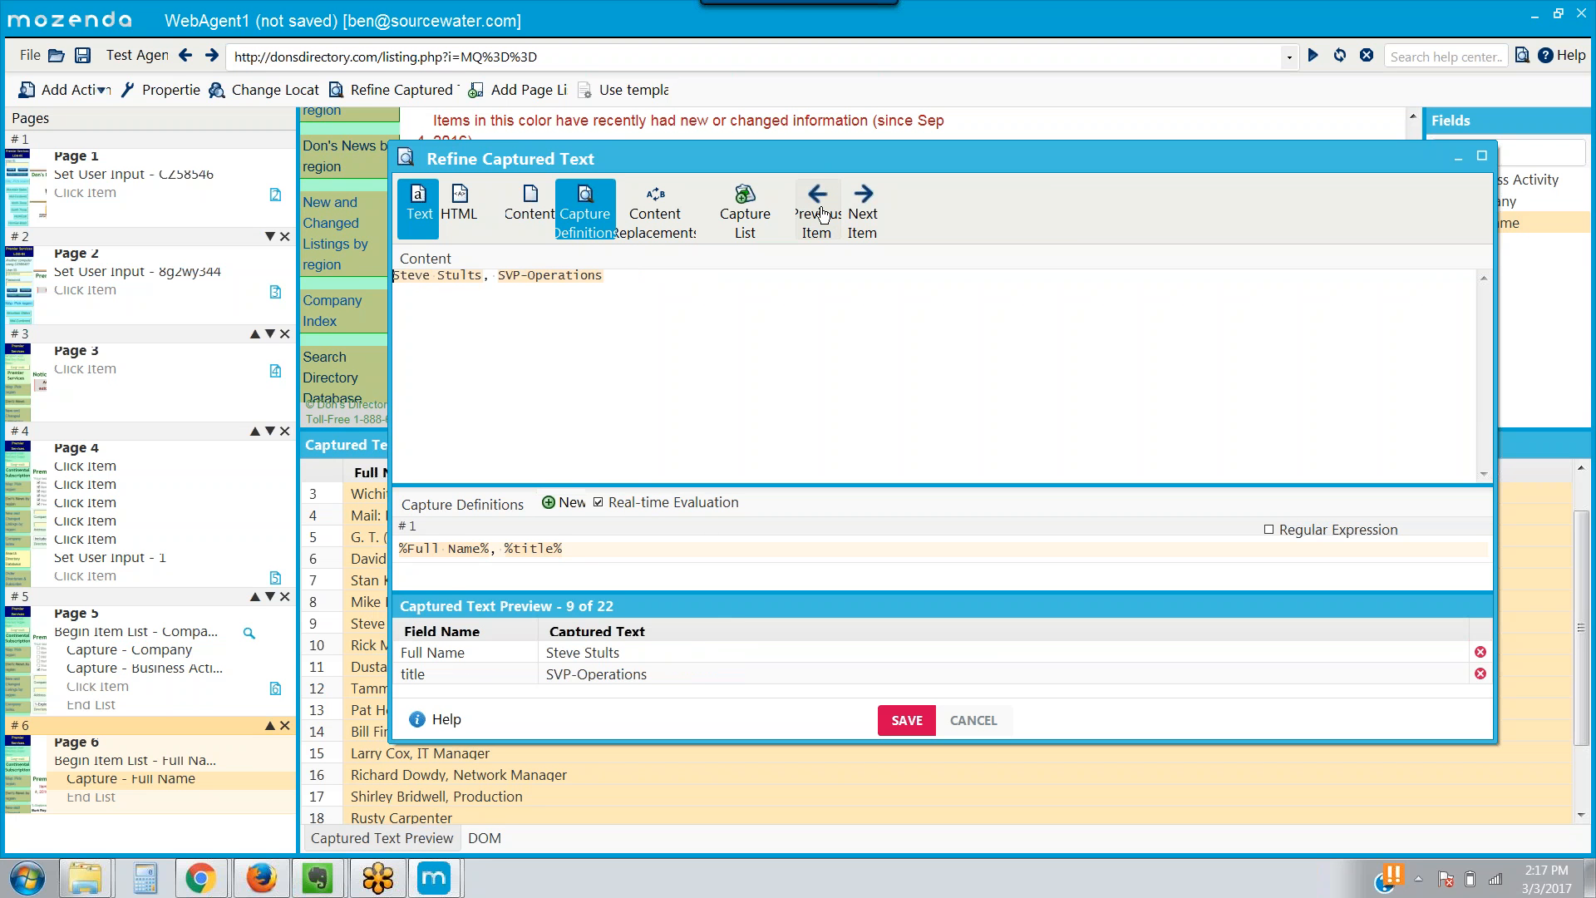
{"action": "left_click", "coordinate": [822, 216]}
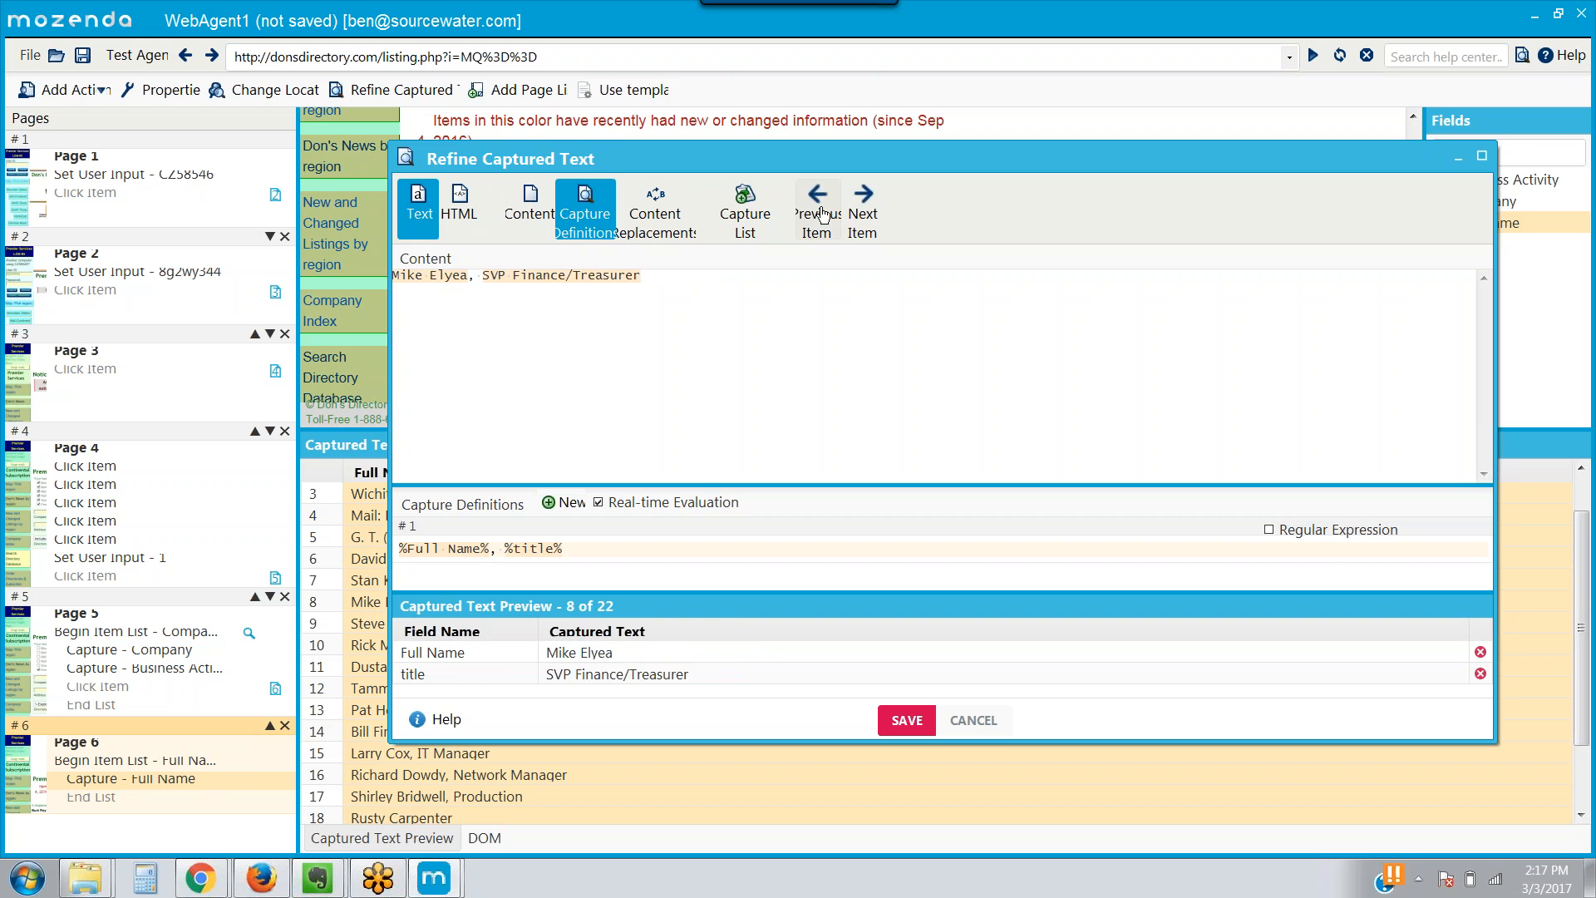
{"action": "left_click", "coordinate": [822, 215]}
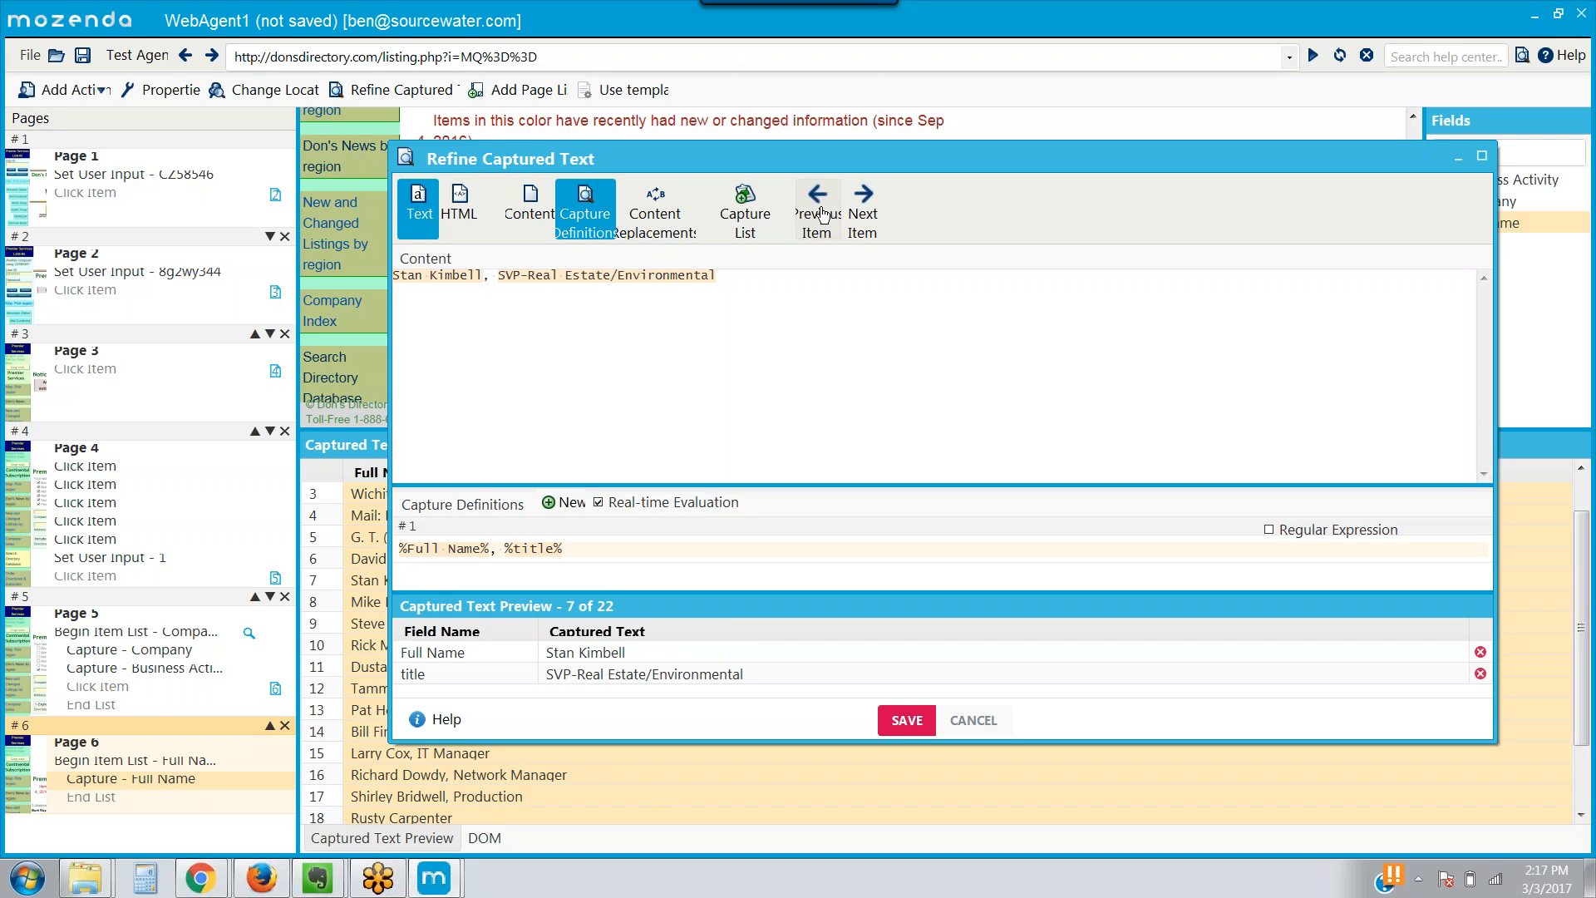
{"action": "left_click", "coordinate": [822, 215]}
{"action": "left_click", "coordinate": [822, 217]}
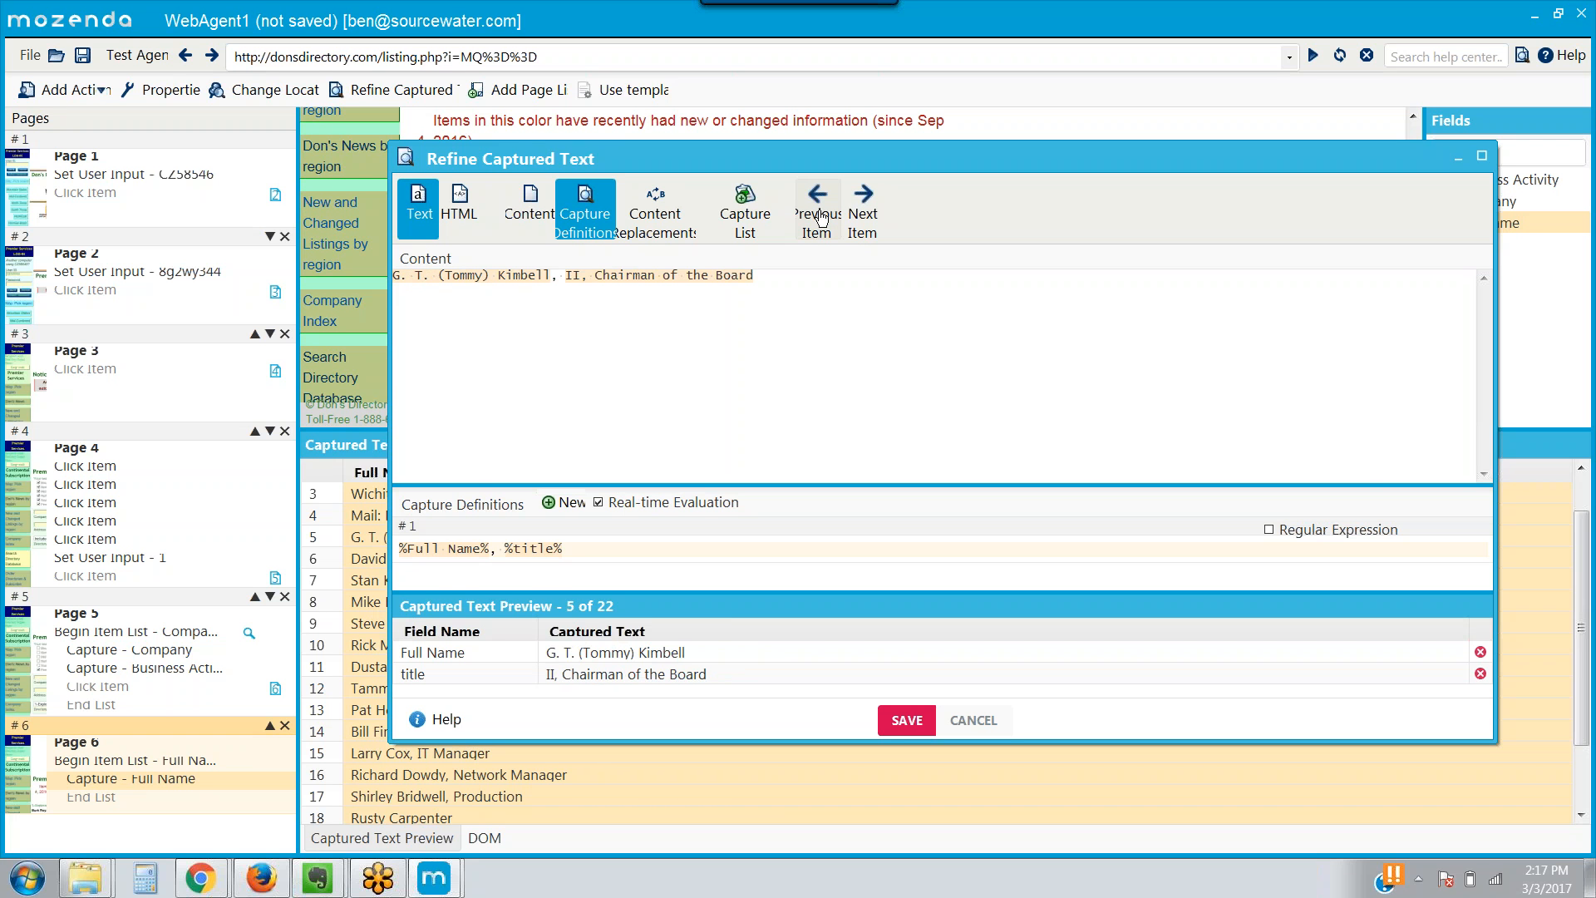
Page backward and forward through more captured items to review the name and title split, then close the refine dialog without saving.
{"action": "left_click", "coordinate": [822, 217]}
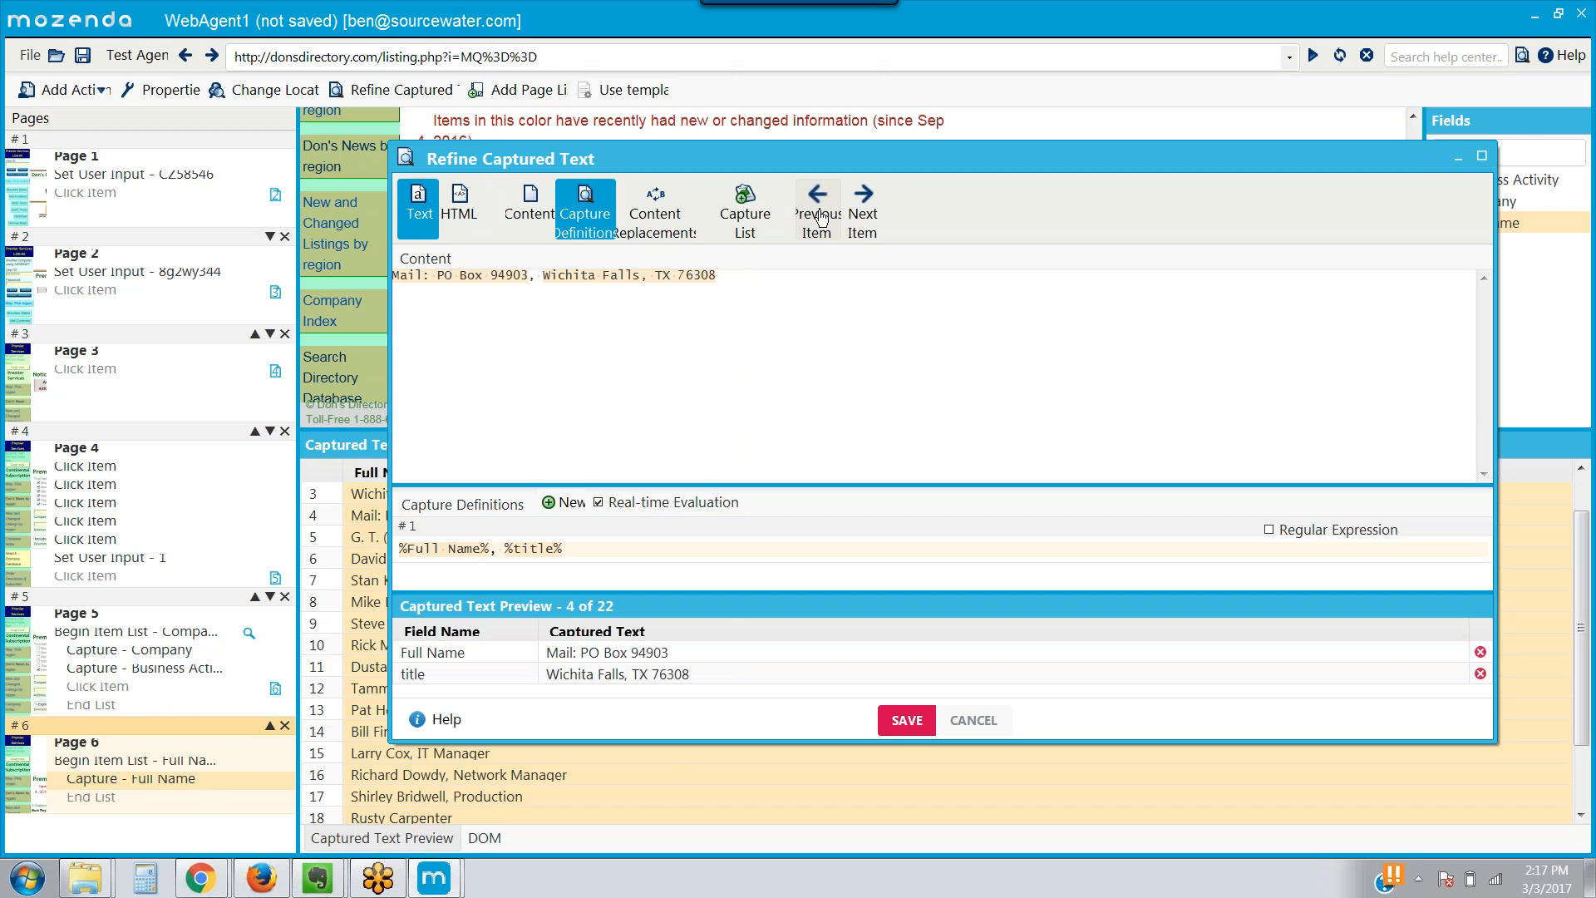
{"action": "left_click", "coordinate": [822, 217]}
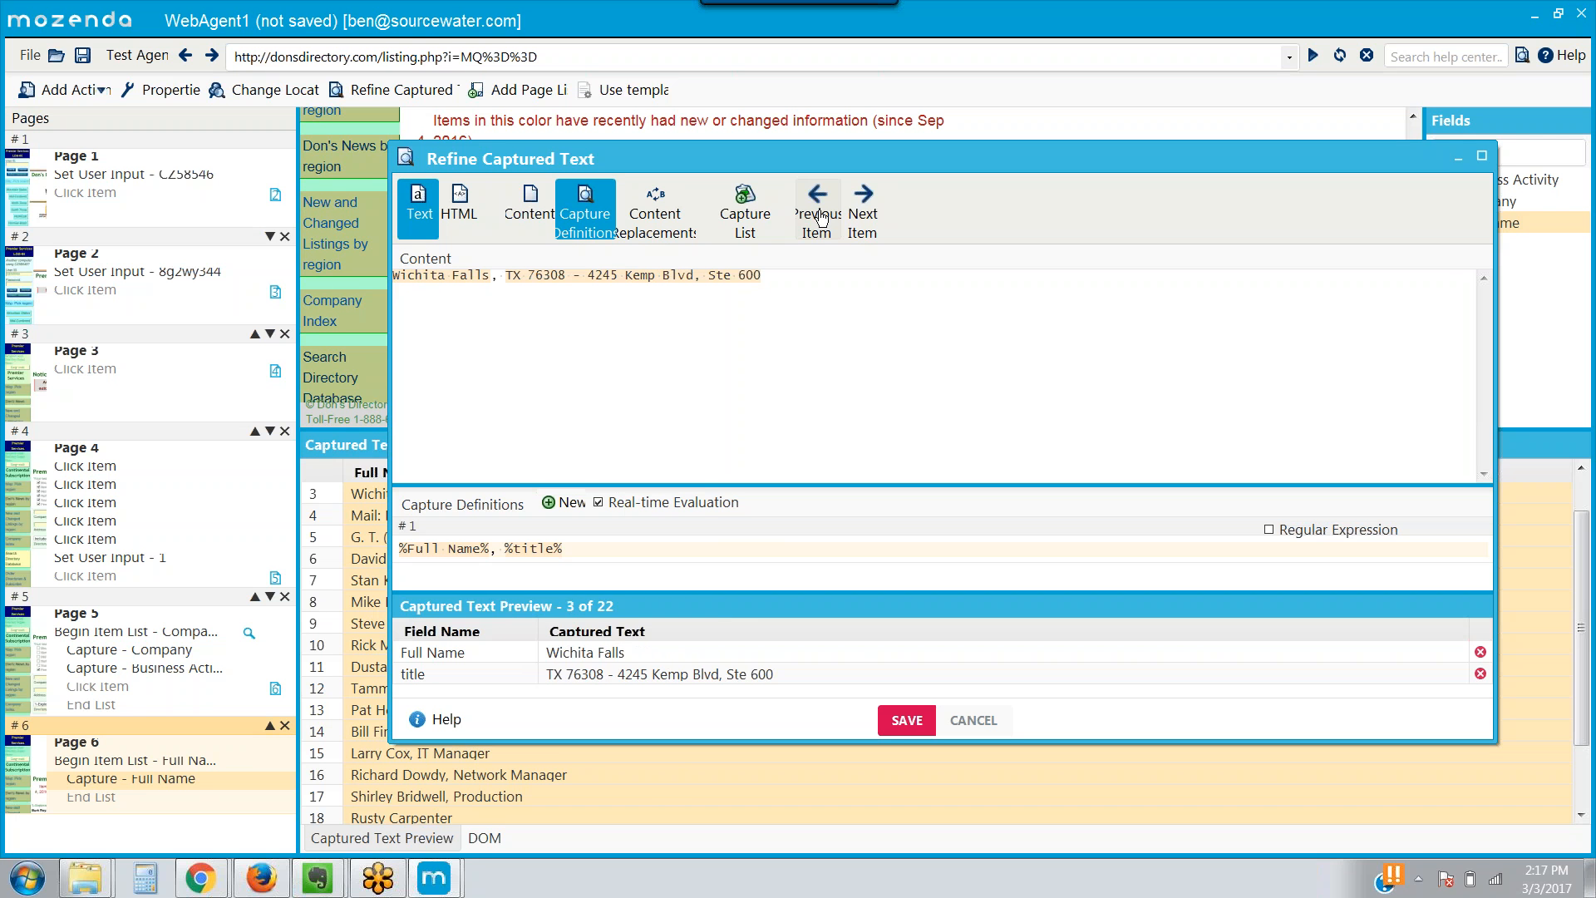
{"action": "left_click", "coordinate": [821, 217]}
{"action": "left_click", "coordinate": [820, 217]}
{"action": "left_click", "coordinate": [861, 219]}
{"action": "left_click", "coordinate": [860, 220]}
{"action": "left_click", "coordinate": [865, 217]}
{"action": "left_click", "coordinate": [866, 216]}
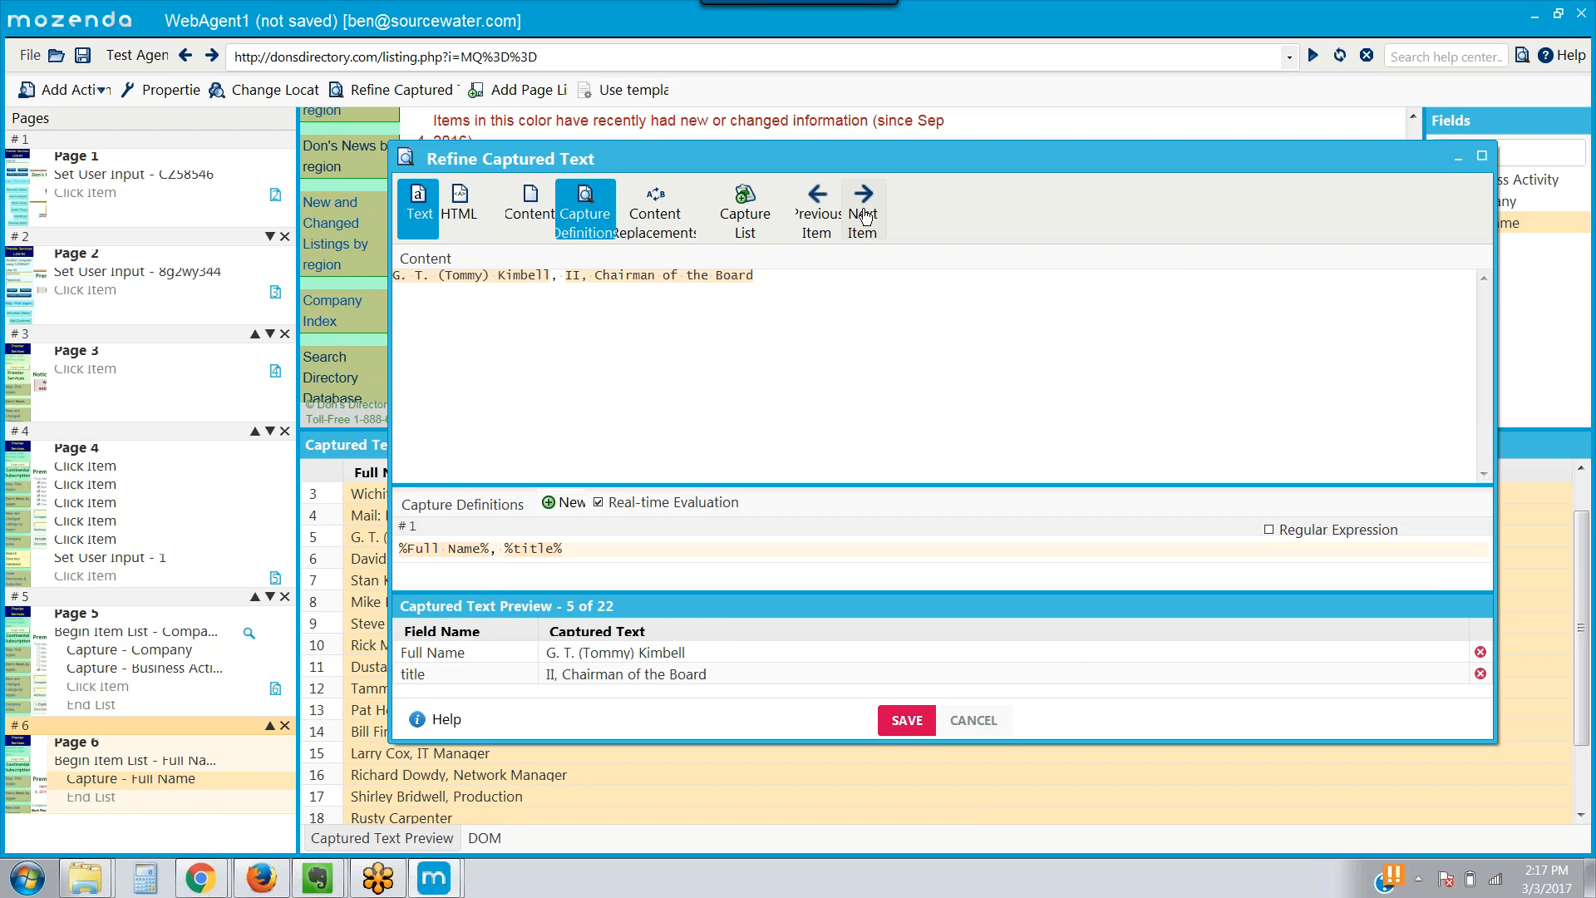
{"action": "left_click", "coordinate": [865, 217]}
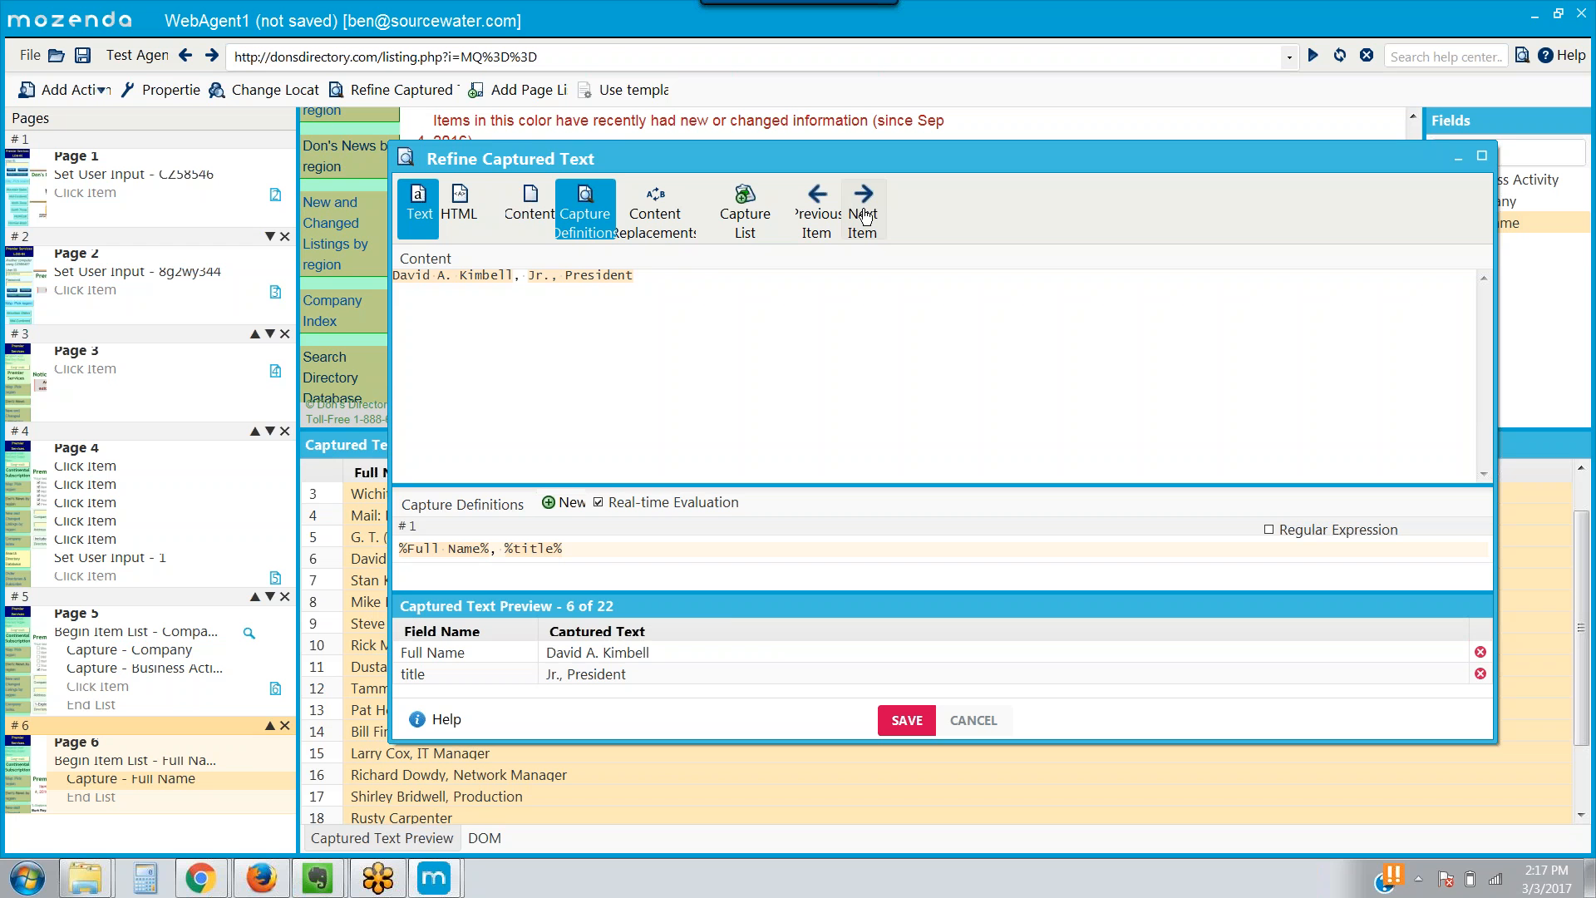
{"action": "left_click", "coordinate": [866, 216]}
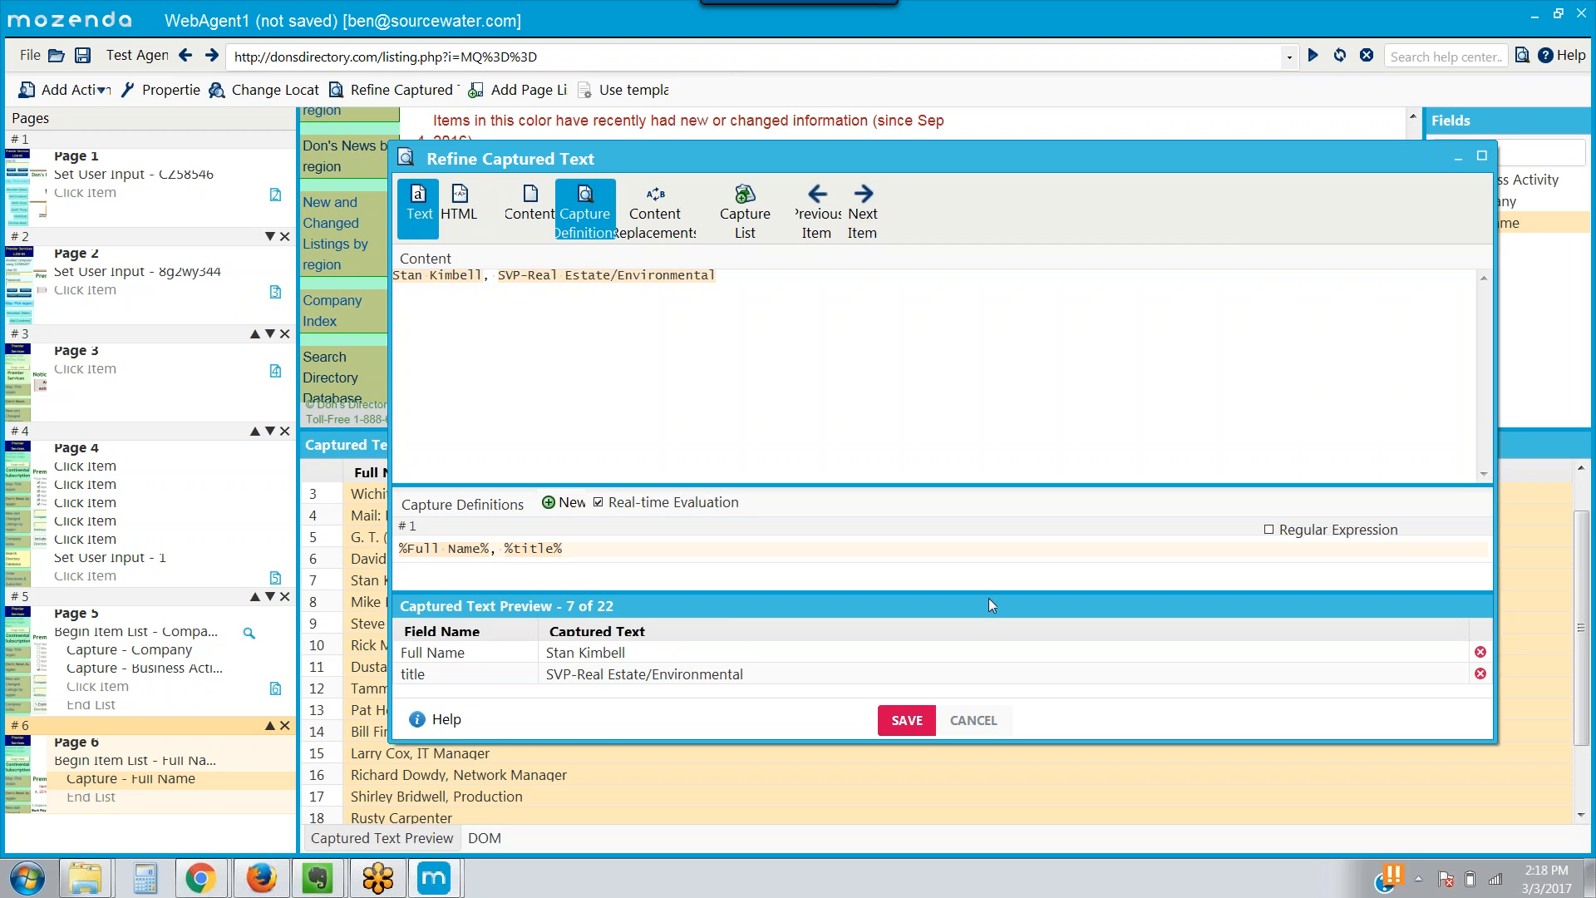
{"action": "left_click", "coordinate": [974, 721]}
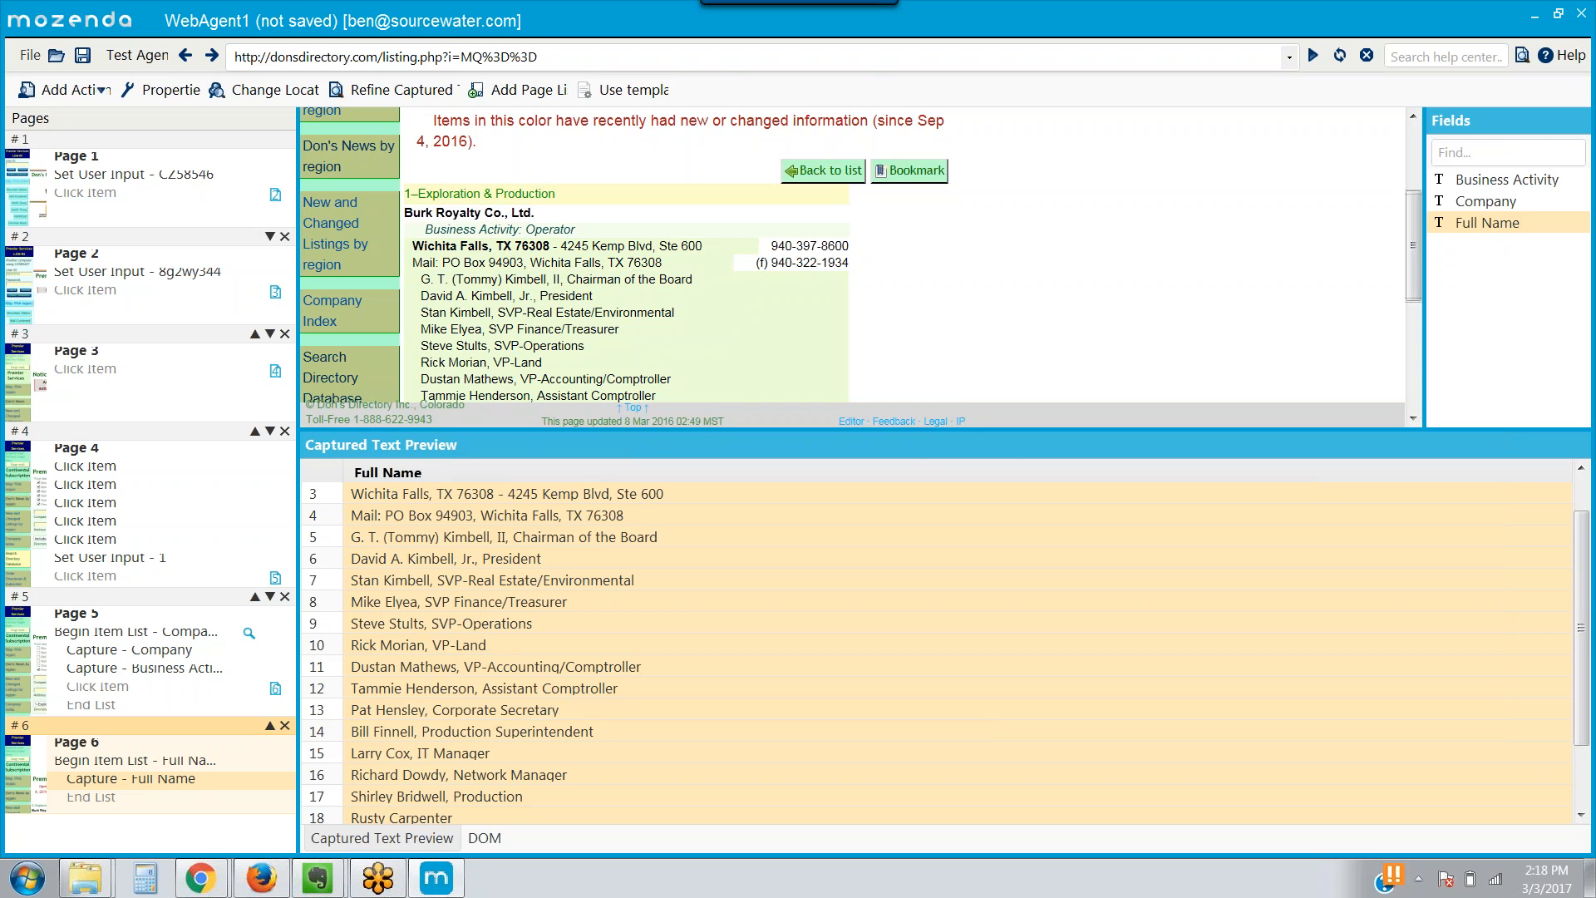
Delete Page 6 and Page 5 along with all their actions.
{"action": "left_click", "coordinate": [285, 725]}
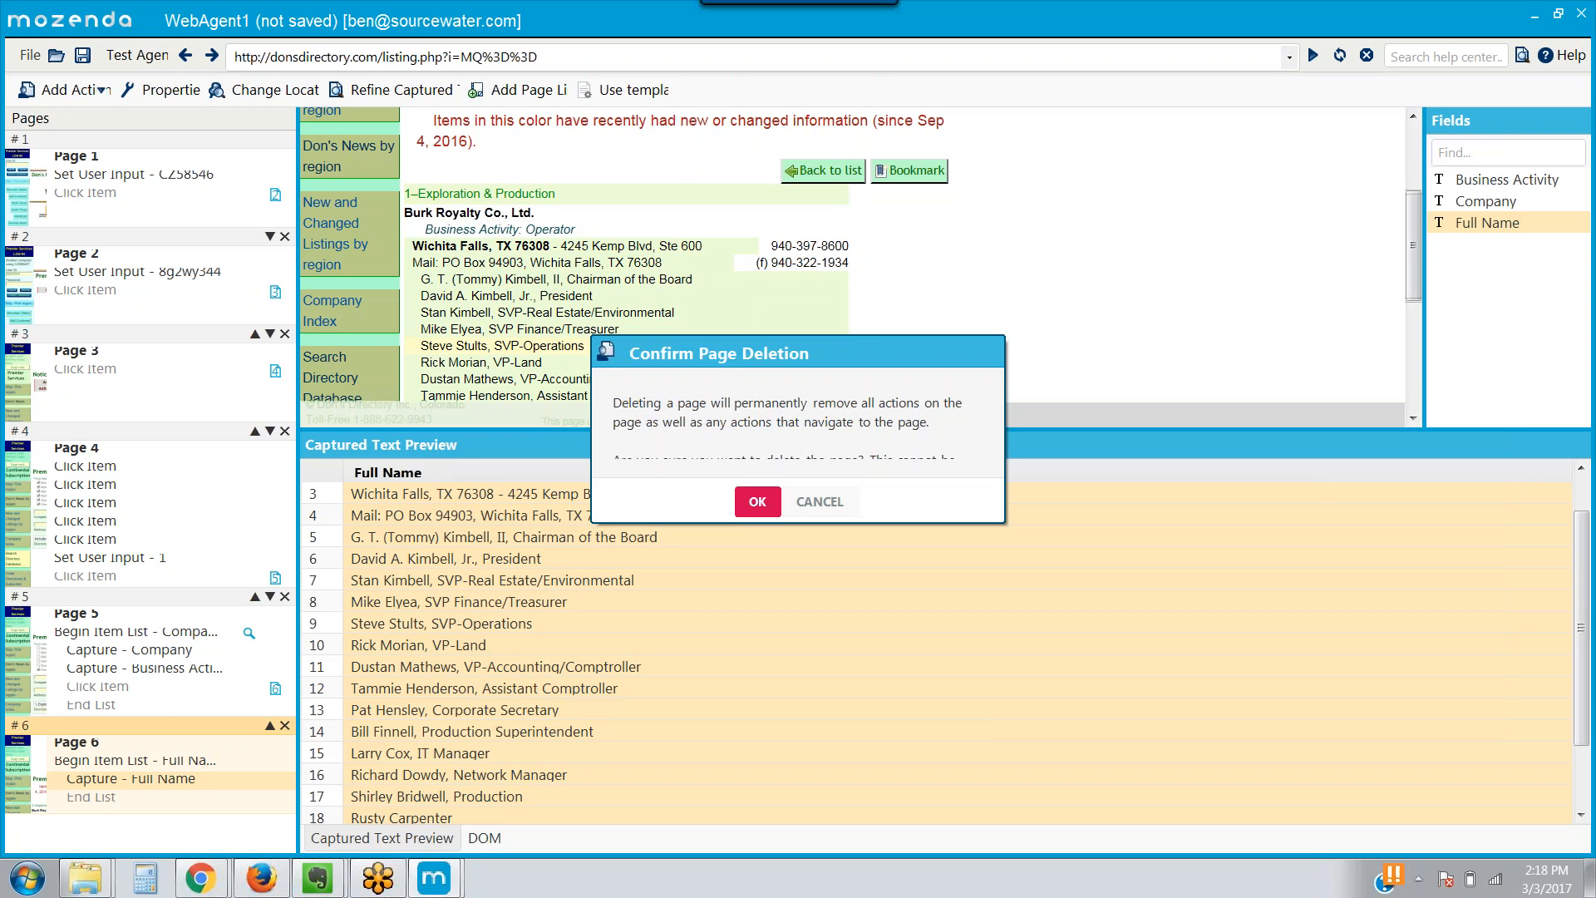
{"action": "left_click", "coordinate": [757, 501]}
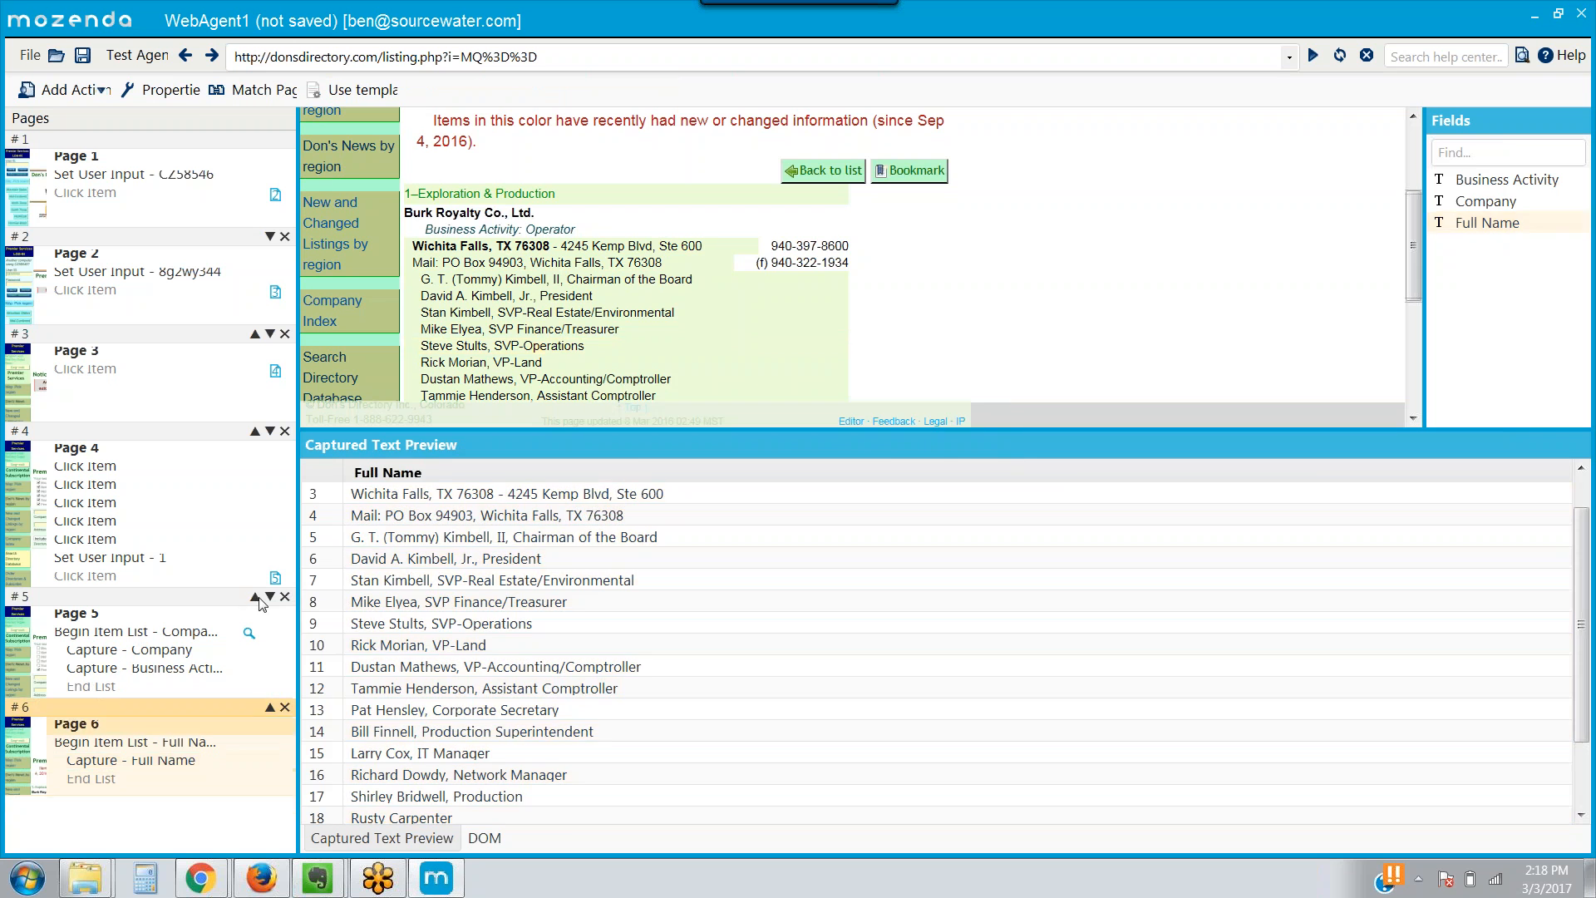
{"action": "left_click", "coordinate": [284, 596]}
{"action": "left_click", "coordinate": [758, 501]}
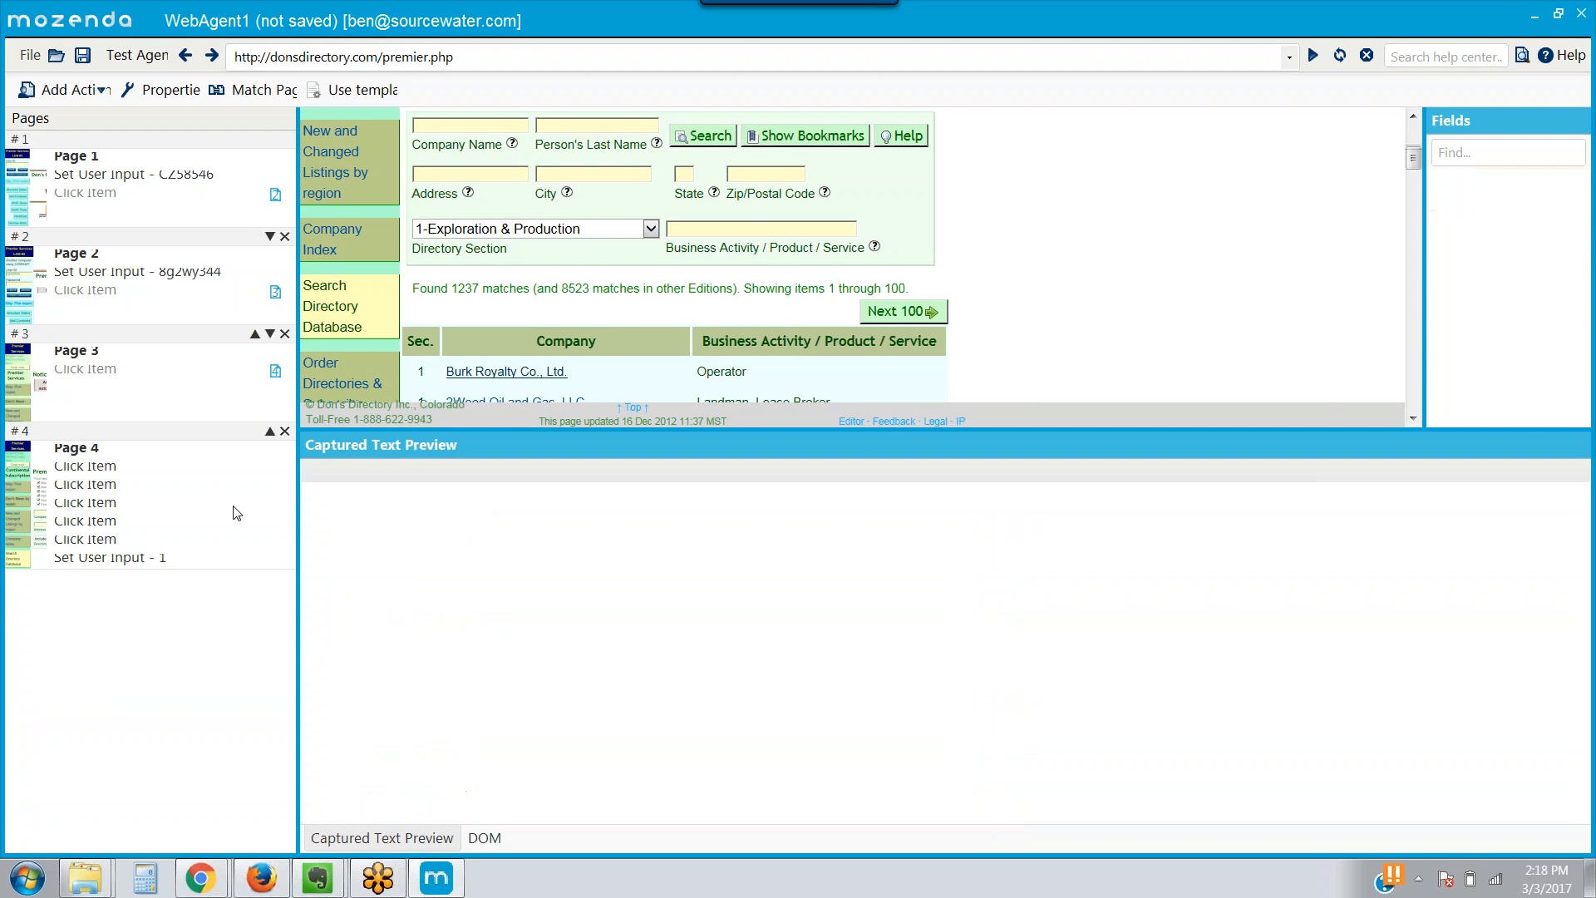
Run the Permian Basin Exploration & Production directory search again to add a new results page.
{"action": "left_click_drag", "start_coordinate": [1413, 215], "coordinate": [1411, 289]}
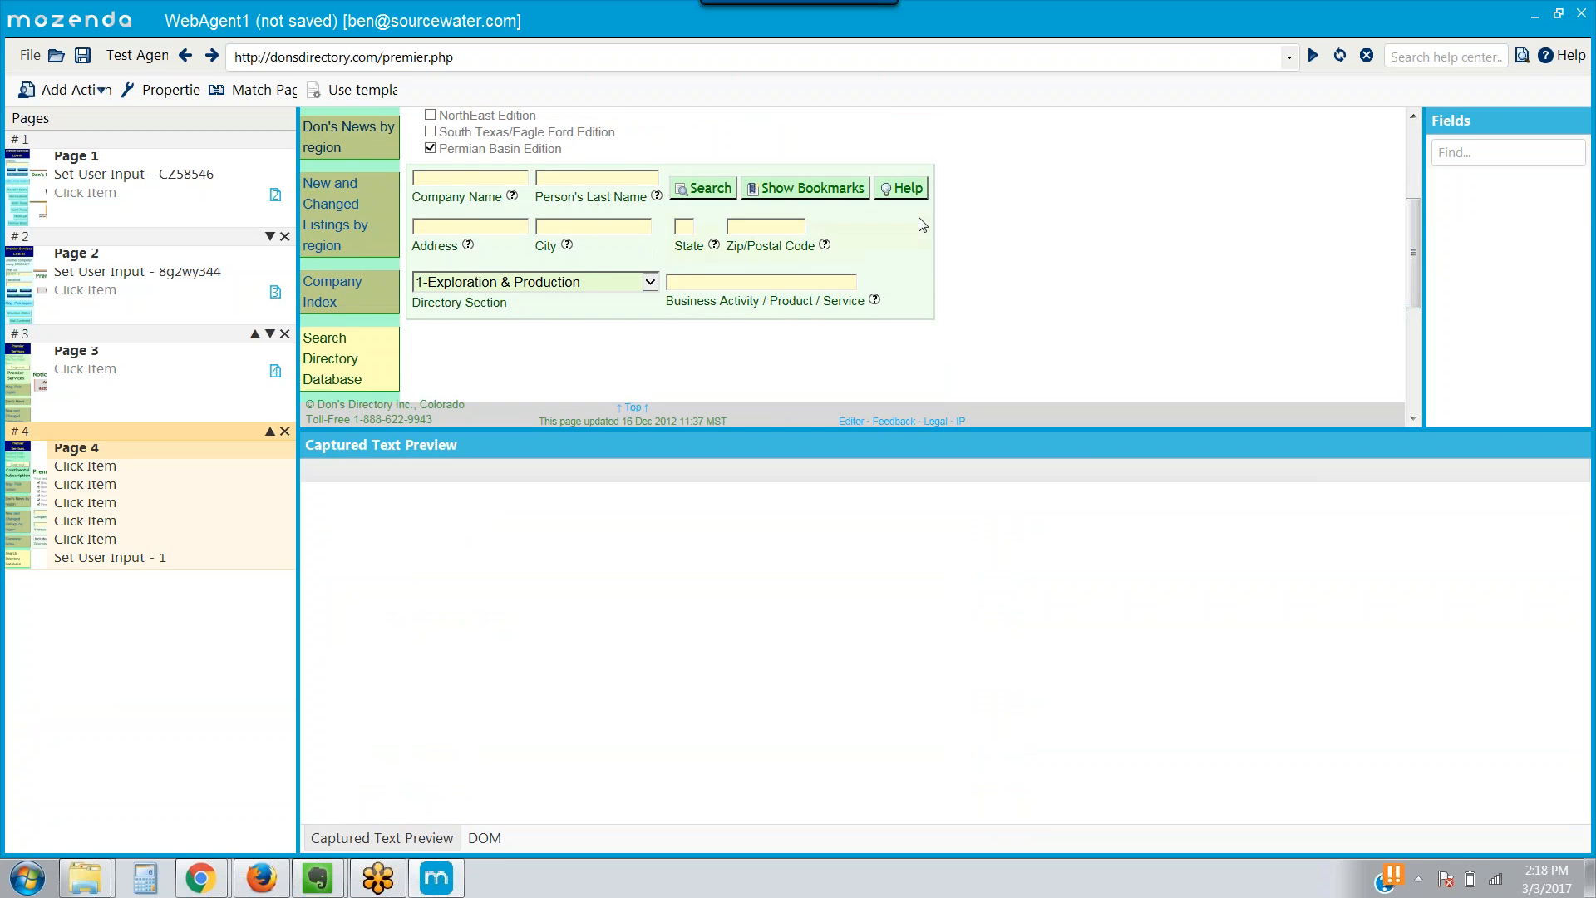
{"action": "left_click", "coordinate": [712, 190]}
{"action": "left_click", "coordinate": [704, 229]}
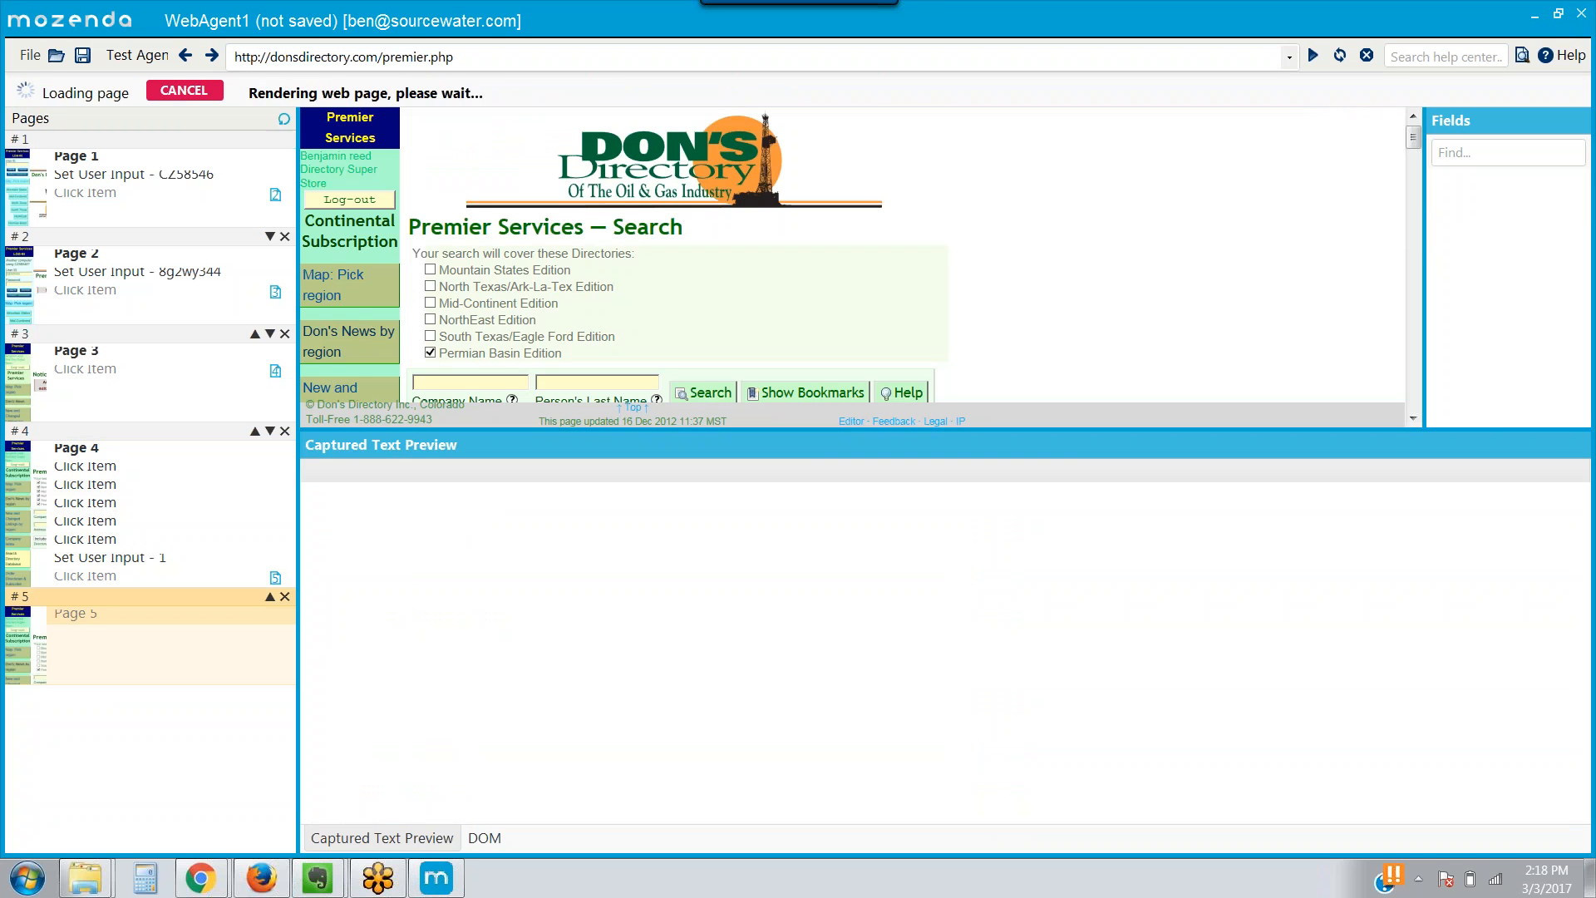
Capture the list of company names in the search results as a Capture List with field name Company.
{"action": "left_click_drag", "start_coordinate": [1414, 146], "coordinate": [1413, 170]}
{"action": "left_click_drag", "start_coordinate": [1176, 432], "coordinate": [1165, 619]}
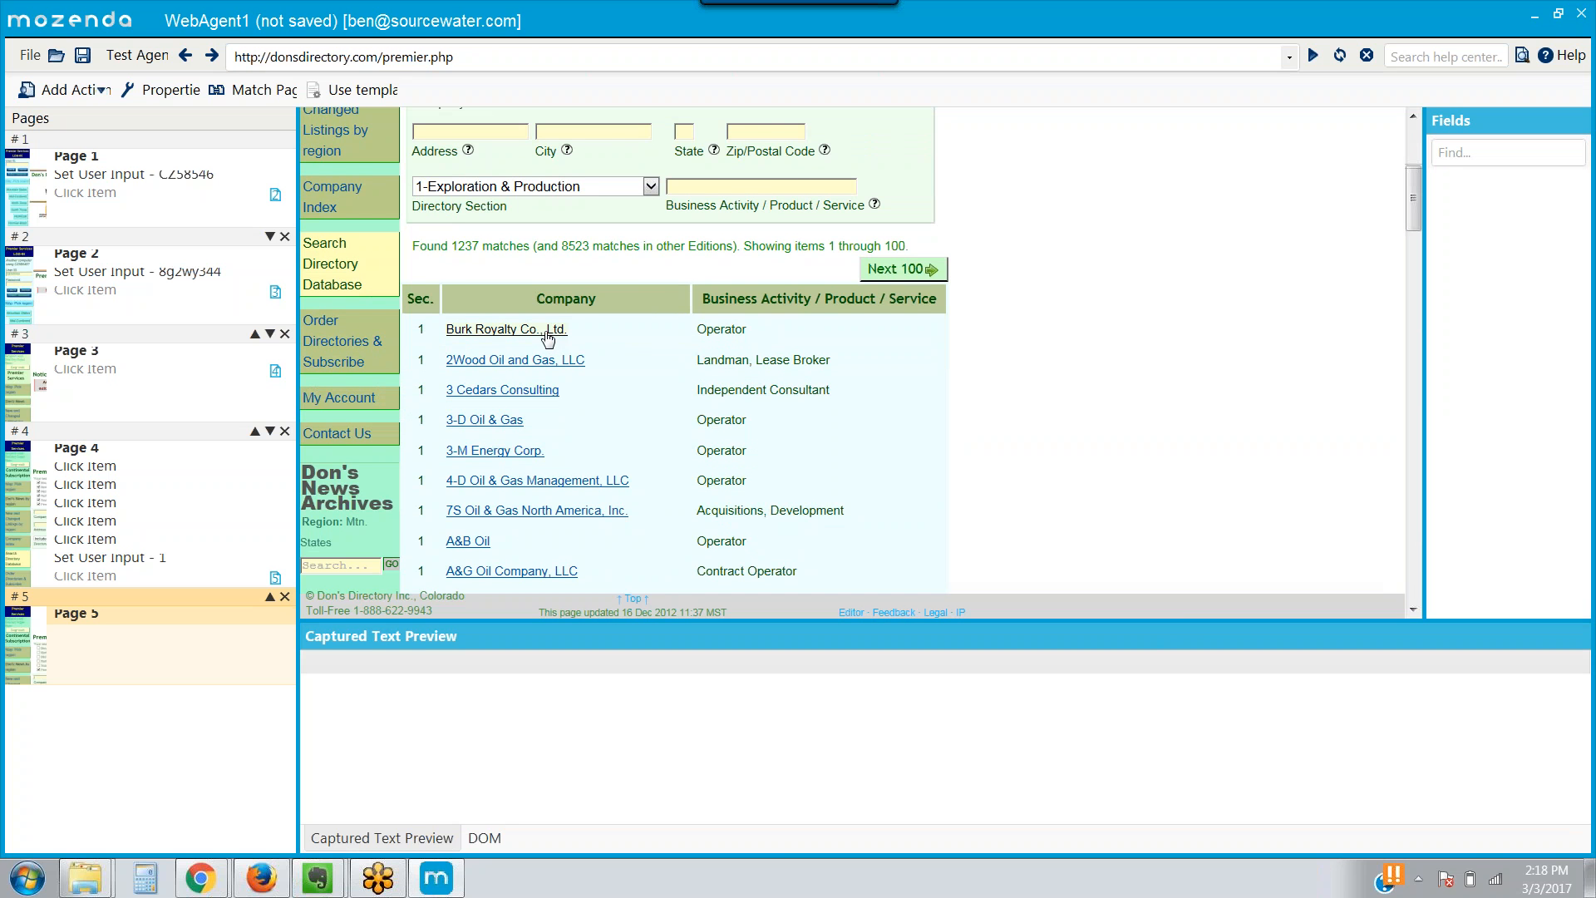
{"action": "left_click", "coordinate": [548, 337]}
{"action": "left_click", "coordinate": [539, 496]}
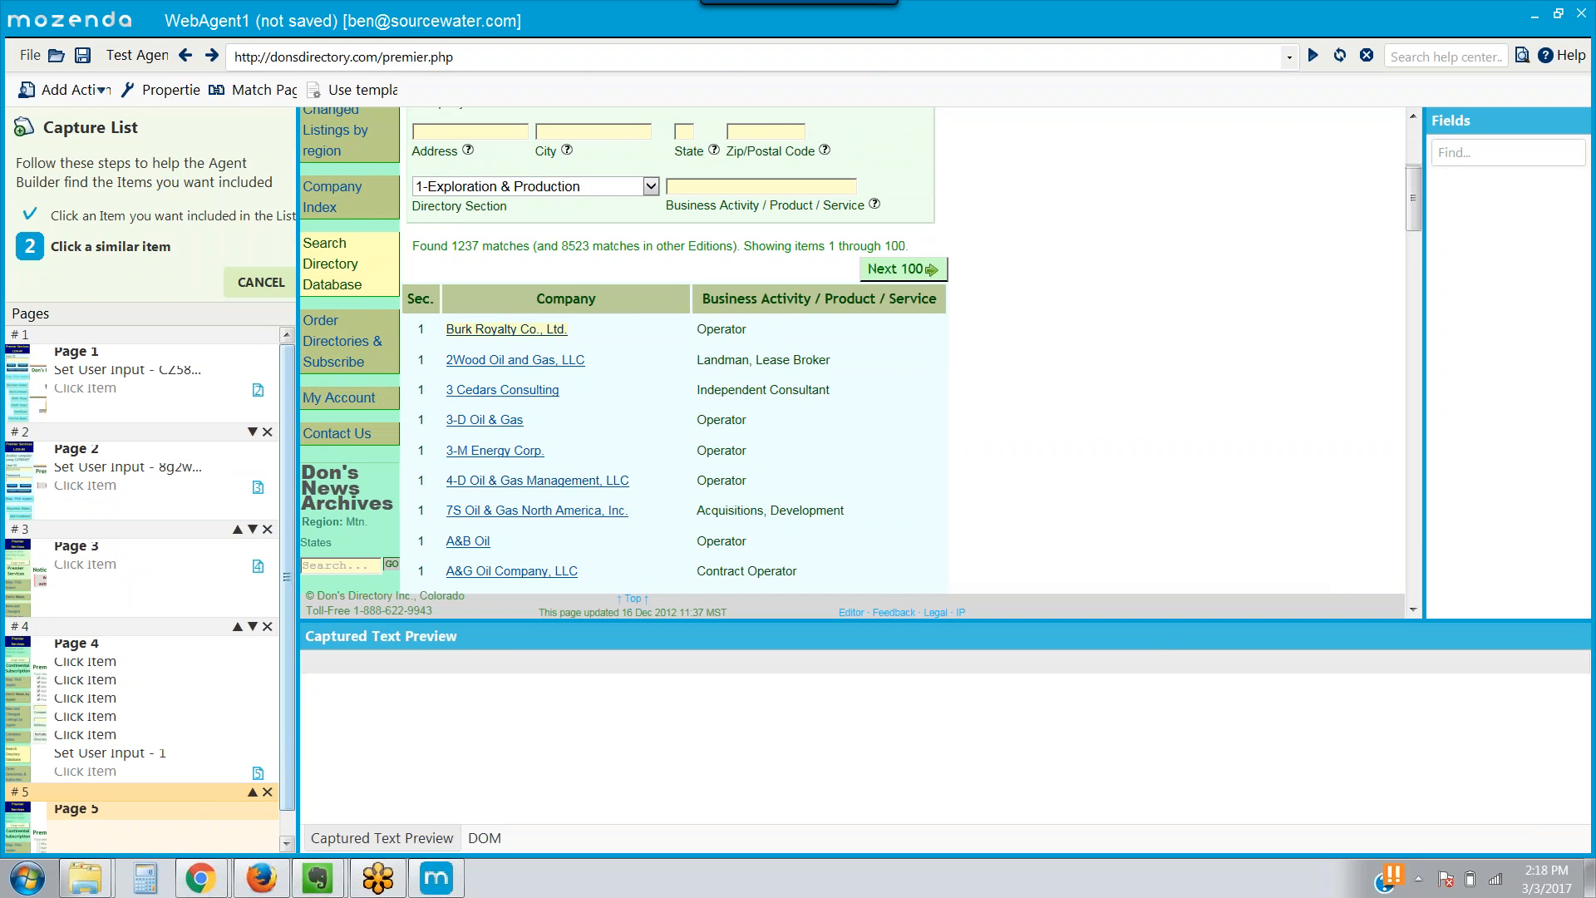
{"action": "scroll", "coordinate": [281, 779], "scroll_direction": "down", "scroll_amount": 1}
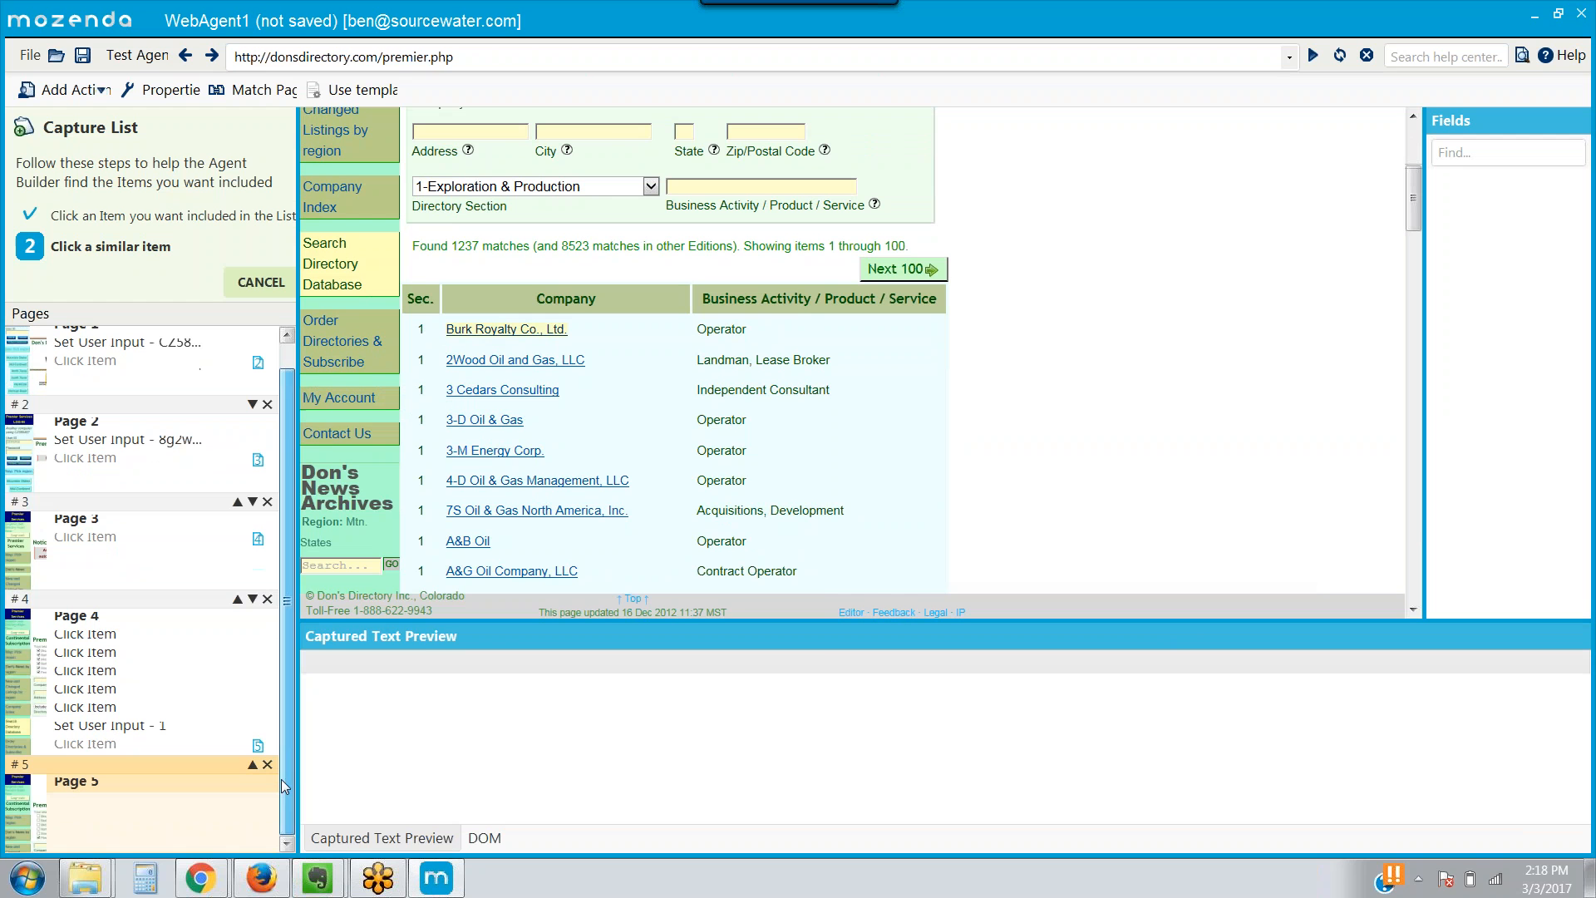
{"action": "left_click", "coordinate": [517, 370]}
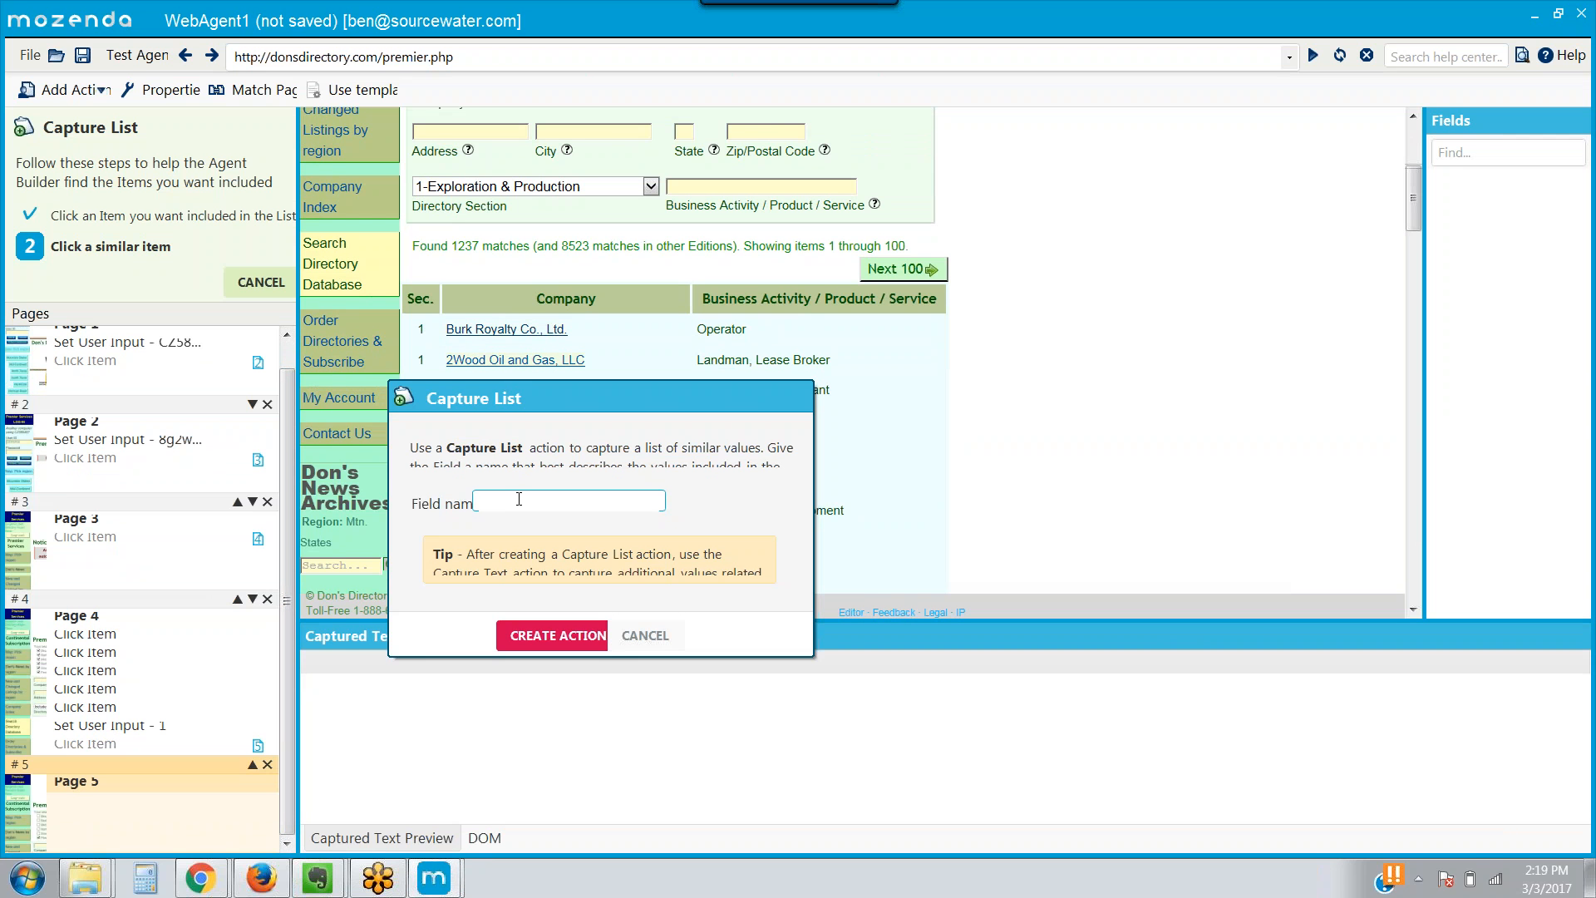
{"action": "type", "text": "Company"}
{"action": "left_click", "coordinate": [520, 635]}
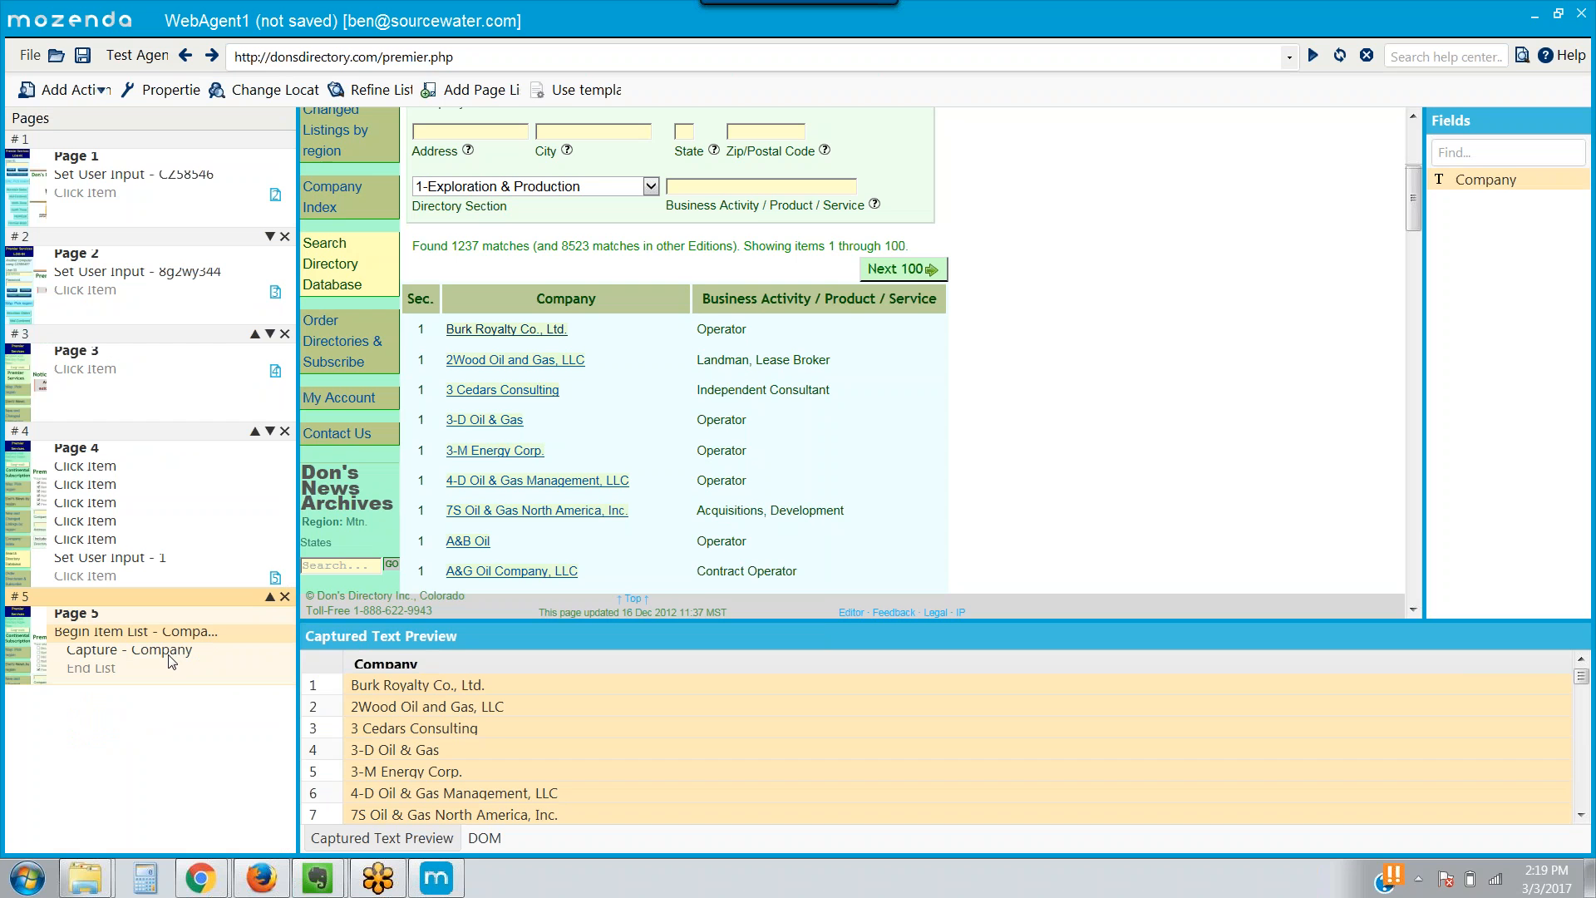
Capture each company's business activity text as a field named Business Activity.
{"action": "left_click", "coordinate": [737, 330]}
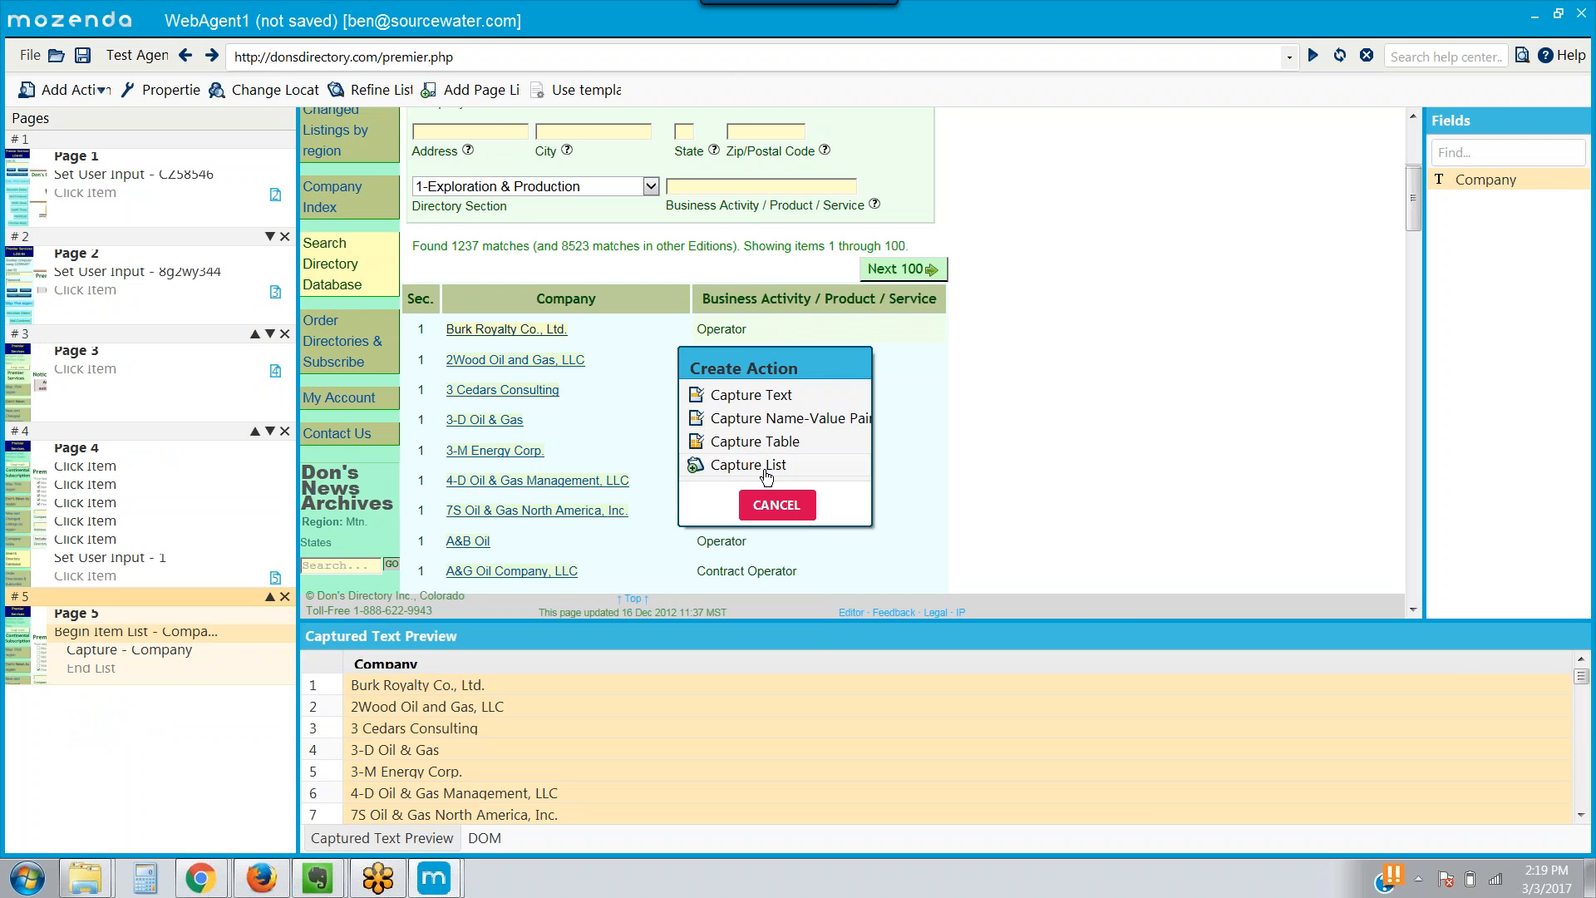
{"action": "left_click", "coordinate": [782, 403]}
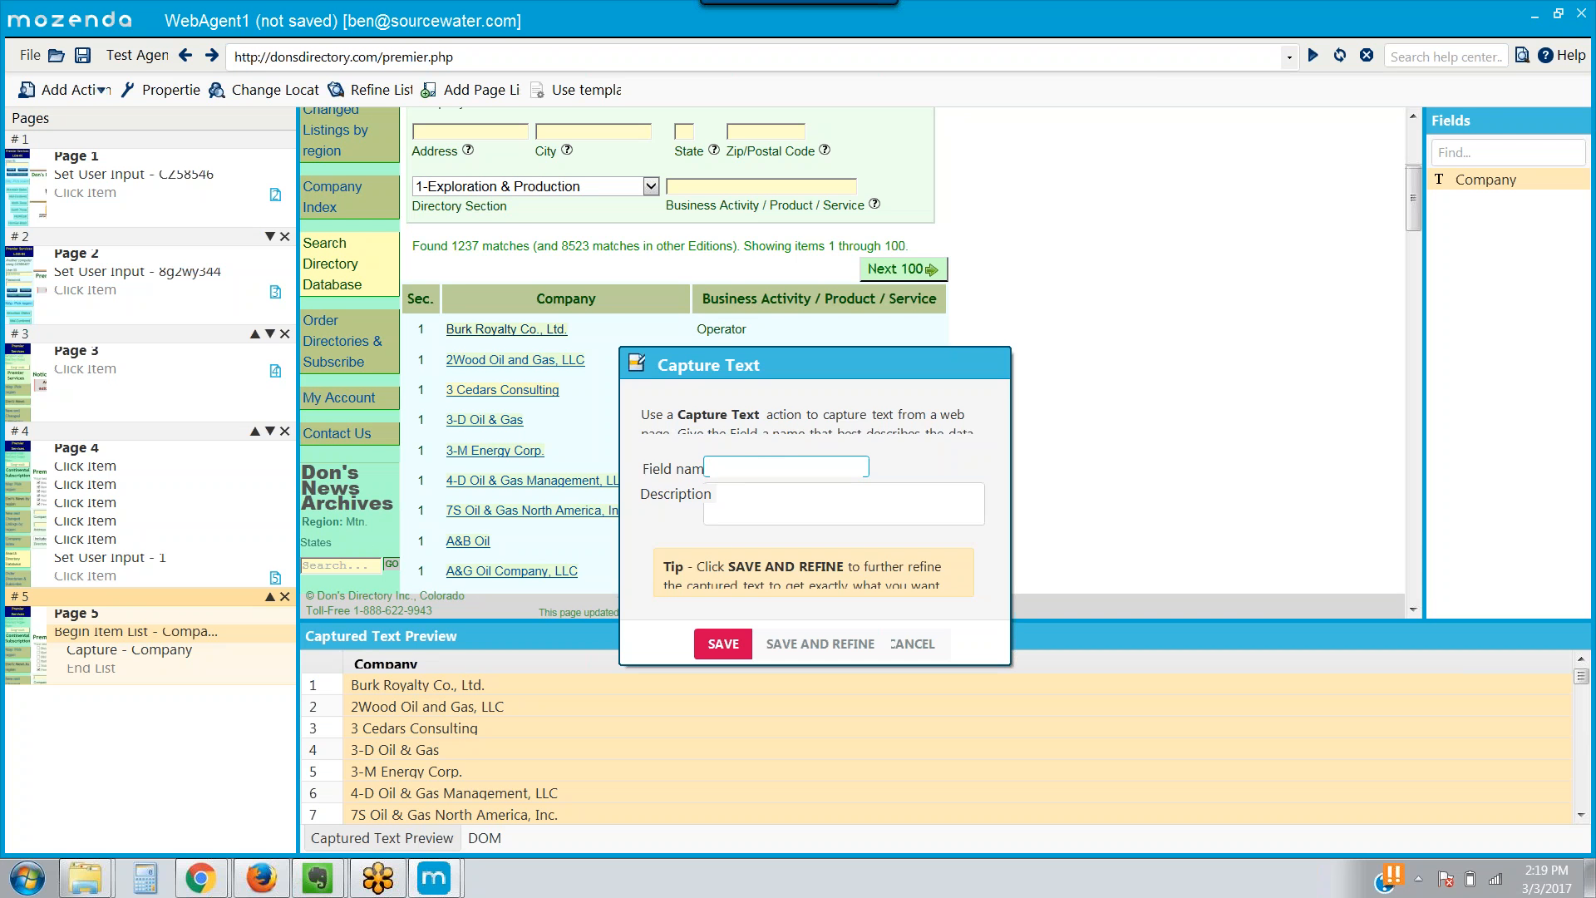
{"action": "type", "text": "Business Activity"}
{"action": "left_click", "coordinate": [742, 500]}
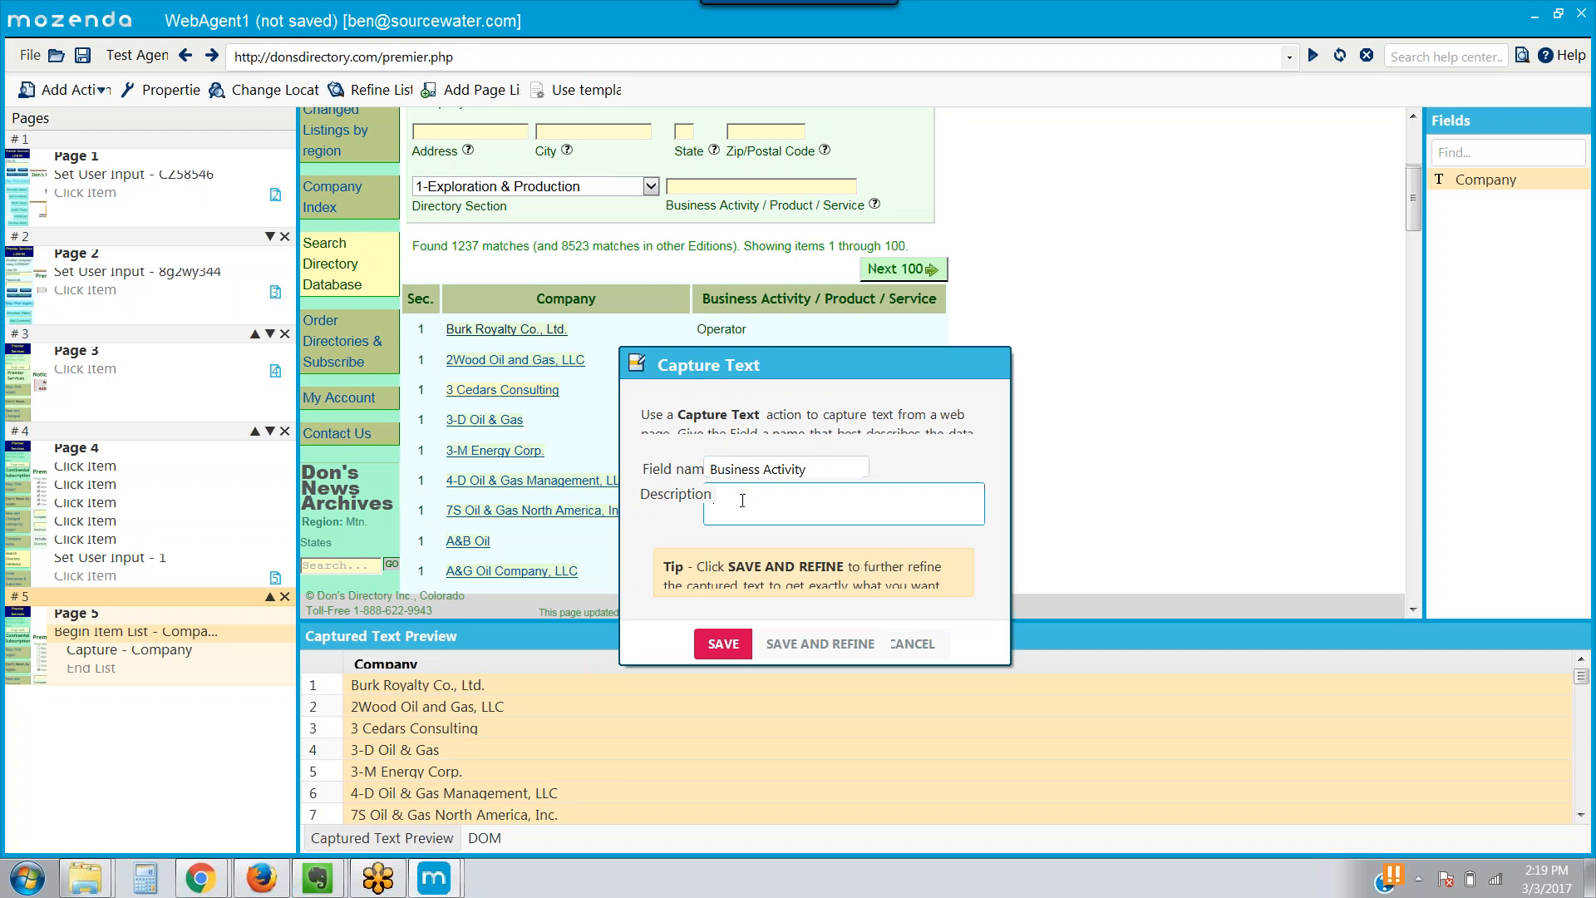
{"action": "left_click", "coordinate": [719, 658]}
{"action": "left_click", "coordinate": [786, 642]}
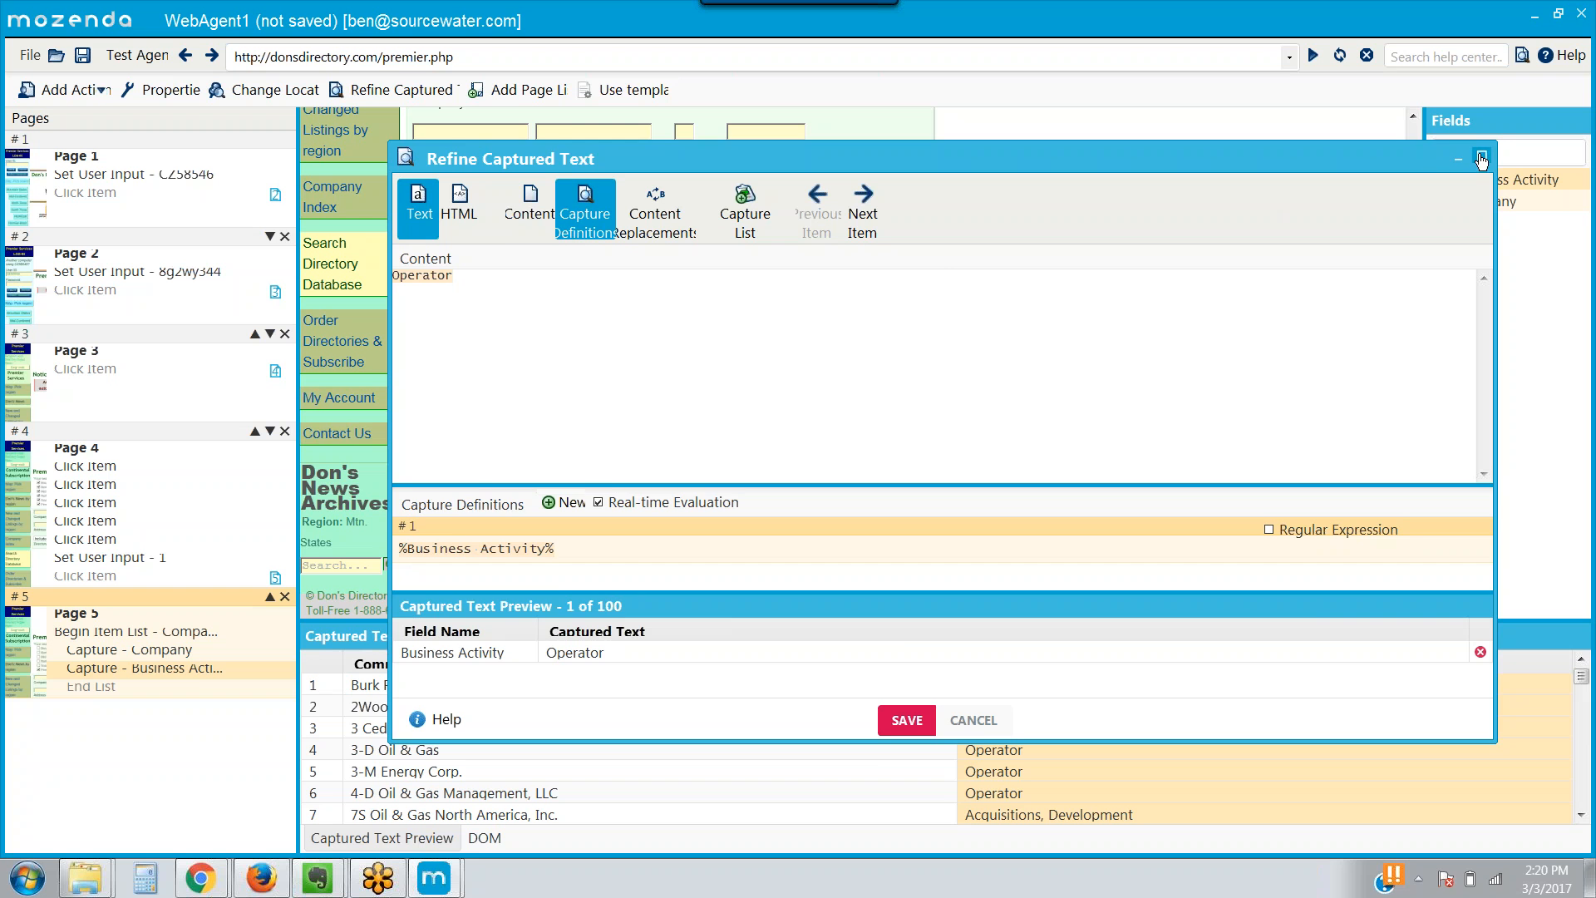
{"action": "left_click", "coordinate": [974, 721]}
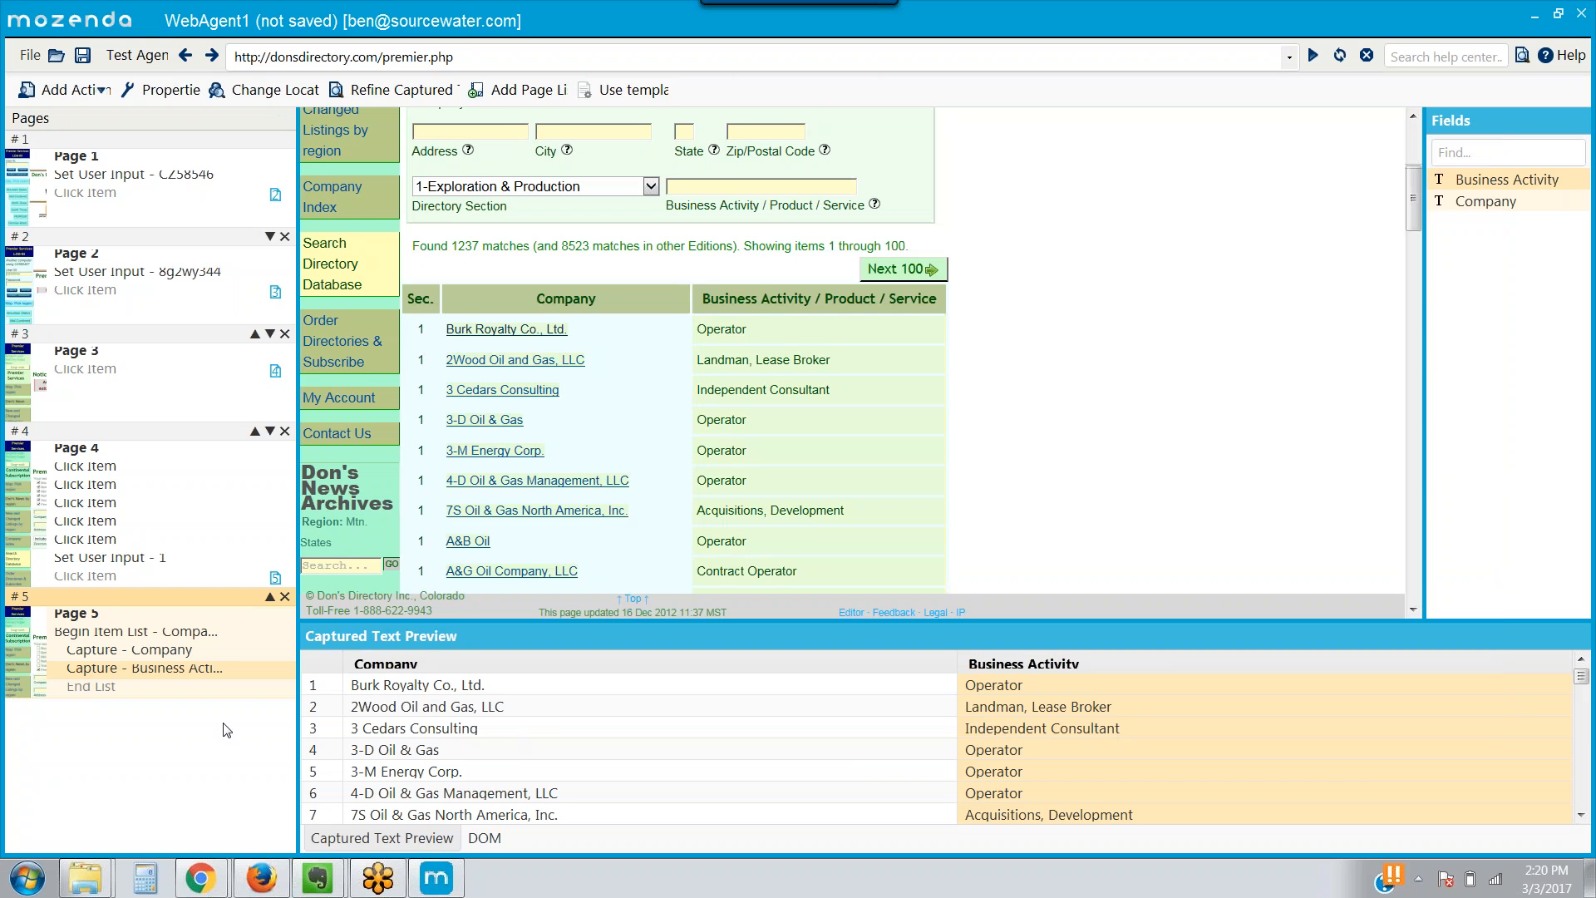
{"action": "left_click", "coordinate": [184, 650]}
{"action": "right_click", "coordinate": [185, 650]}
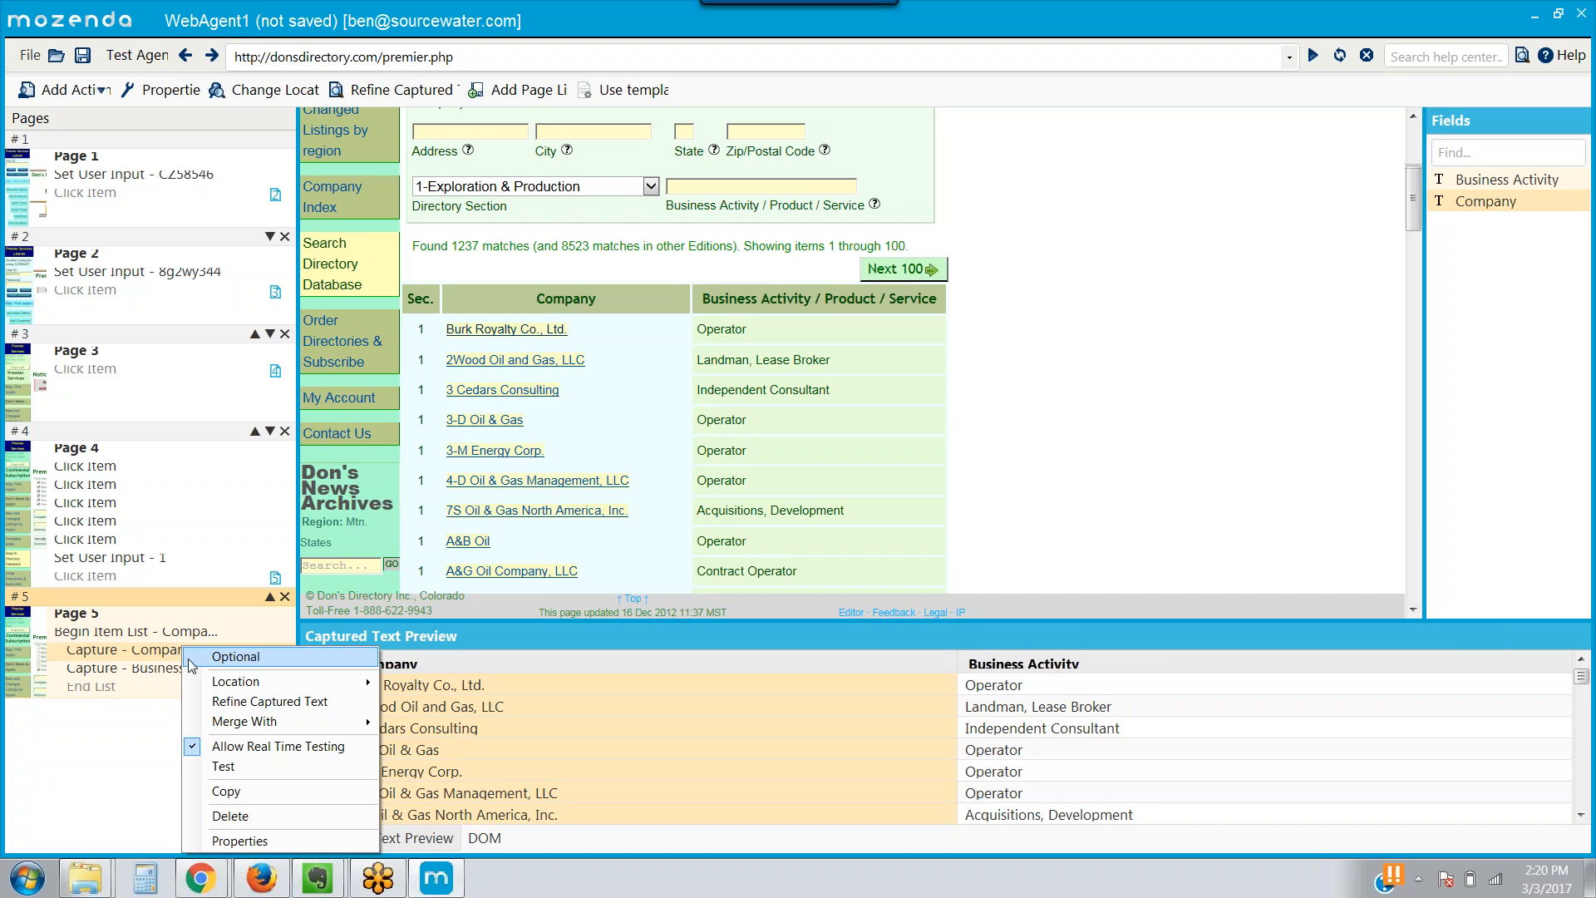
{"action": "left_click", "coordinate": [123, 733]}
{"action": "left_click", "coordinate": [166, 670]}
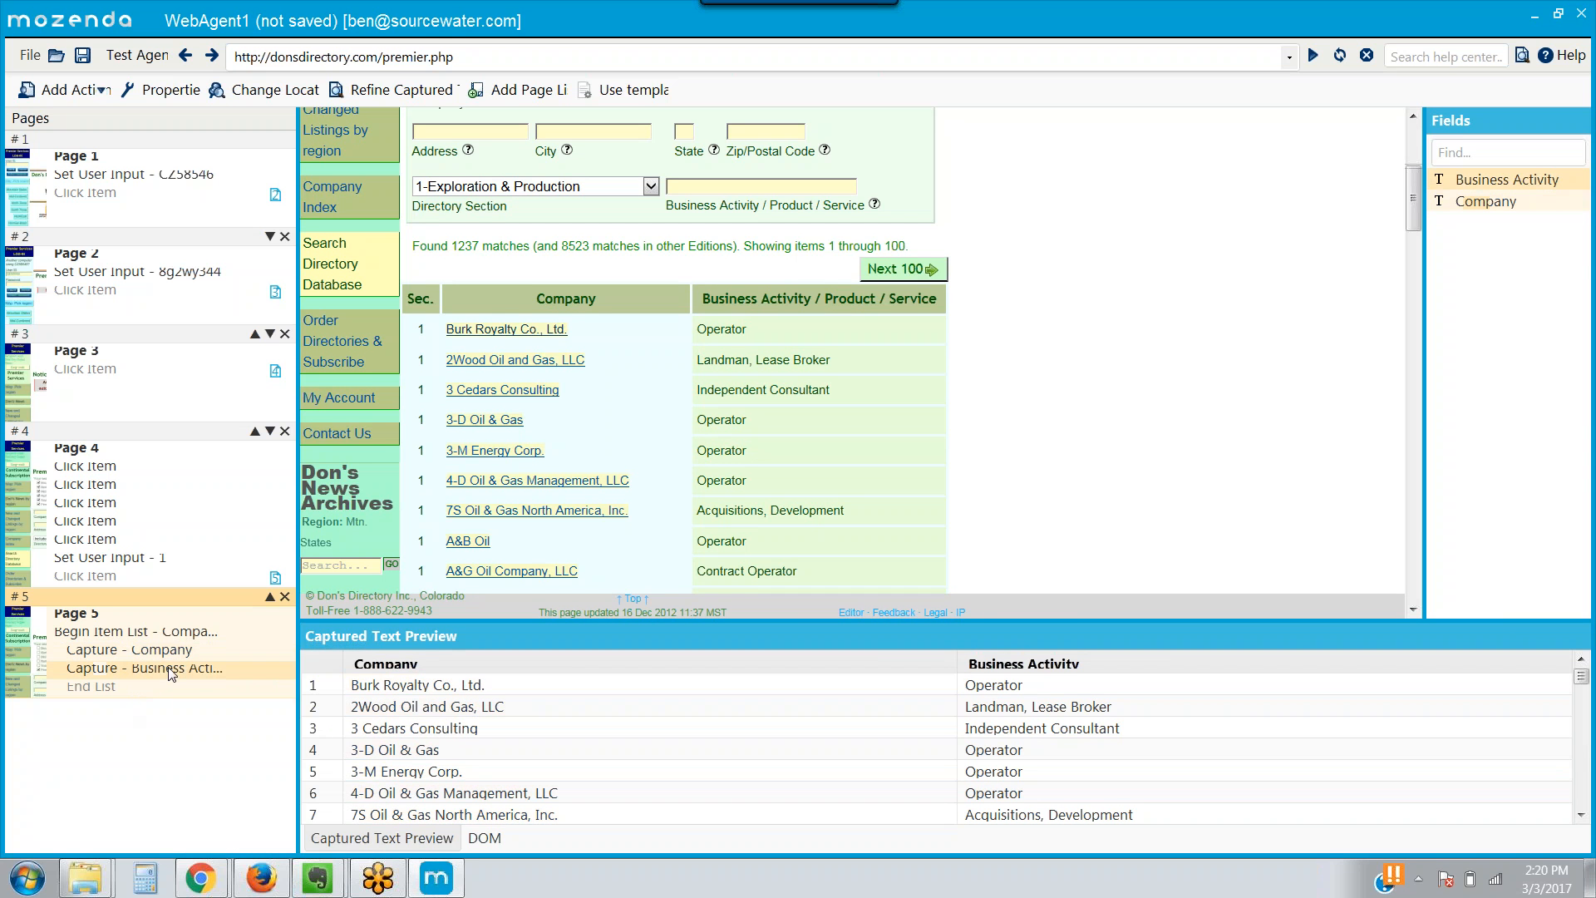
{"action": "right_click", "coordinate": [169, 670]}
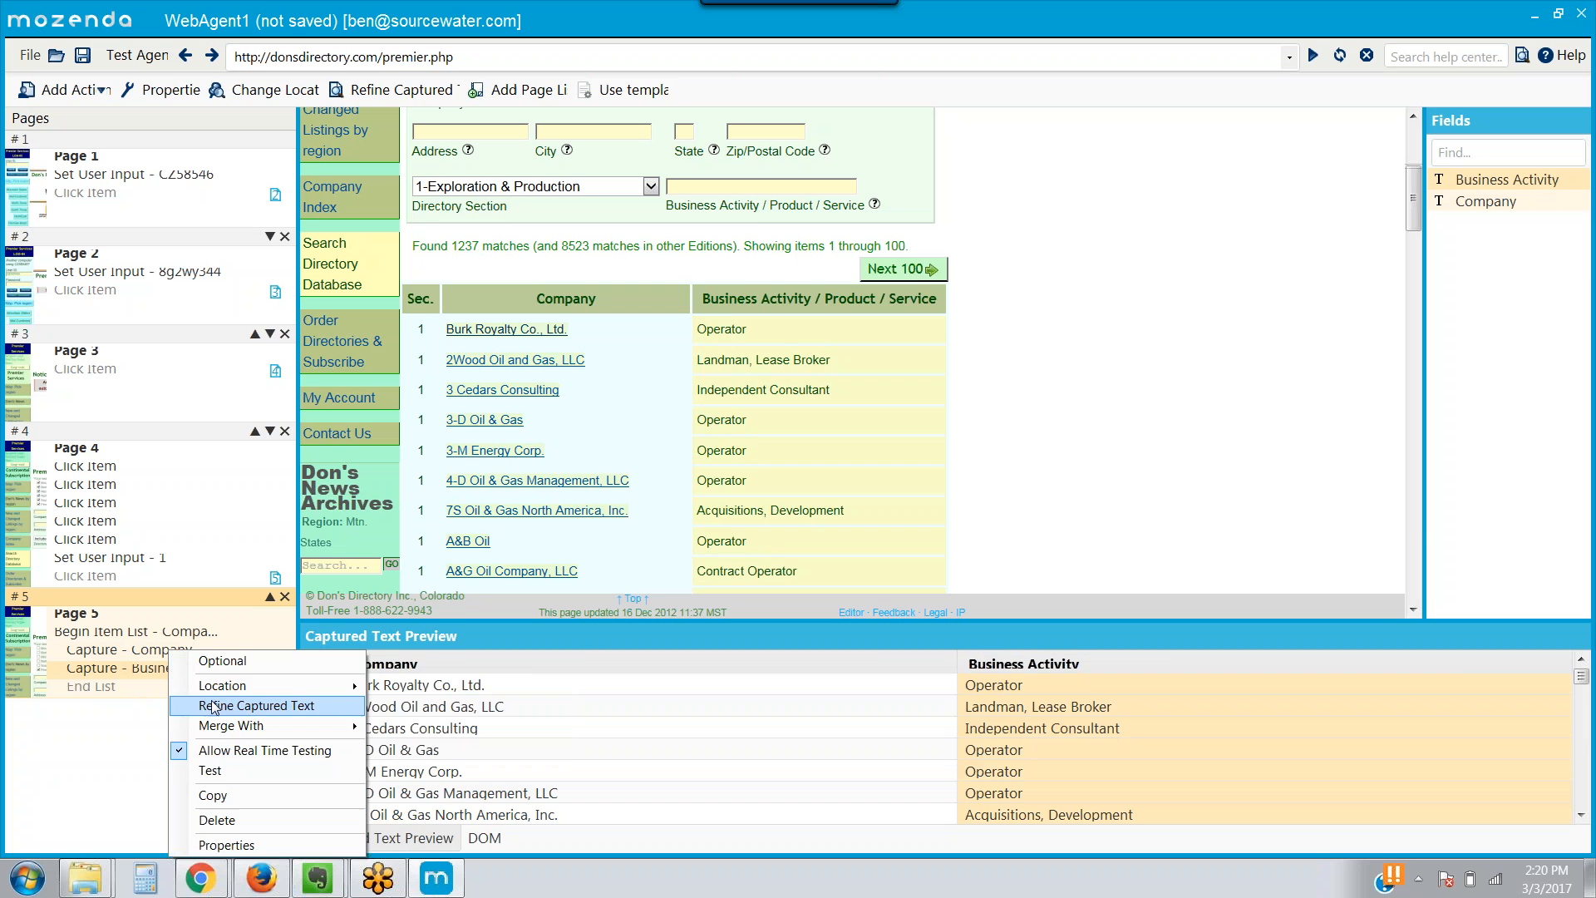
{"action": "left_click", "coordinate": [125, 711]}
Refine the company list with a condition so only items whose Business Activity equals Operator are included.
{"action": "right_click", "coordinate": [159, 634]}
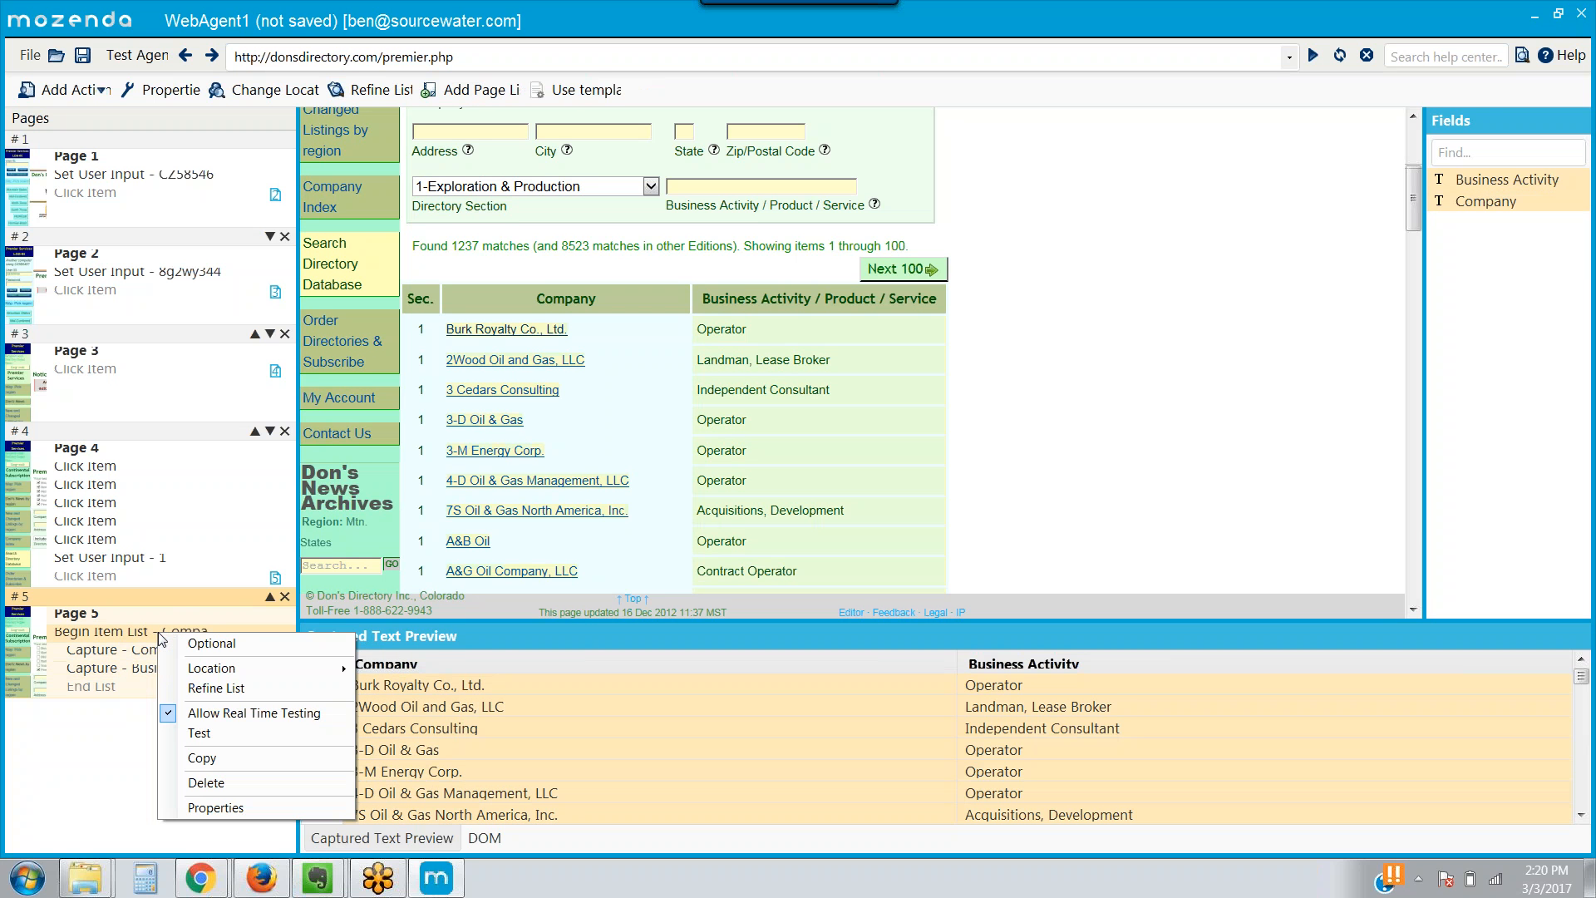
{"action": "left_click", "coordinate": [204, 688]}
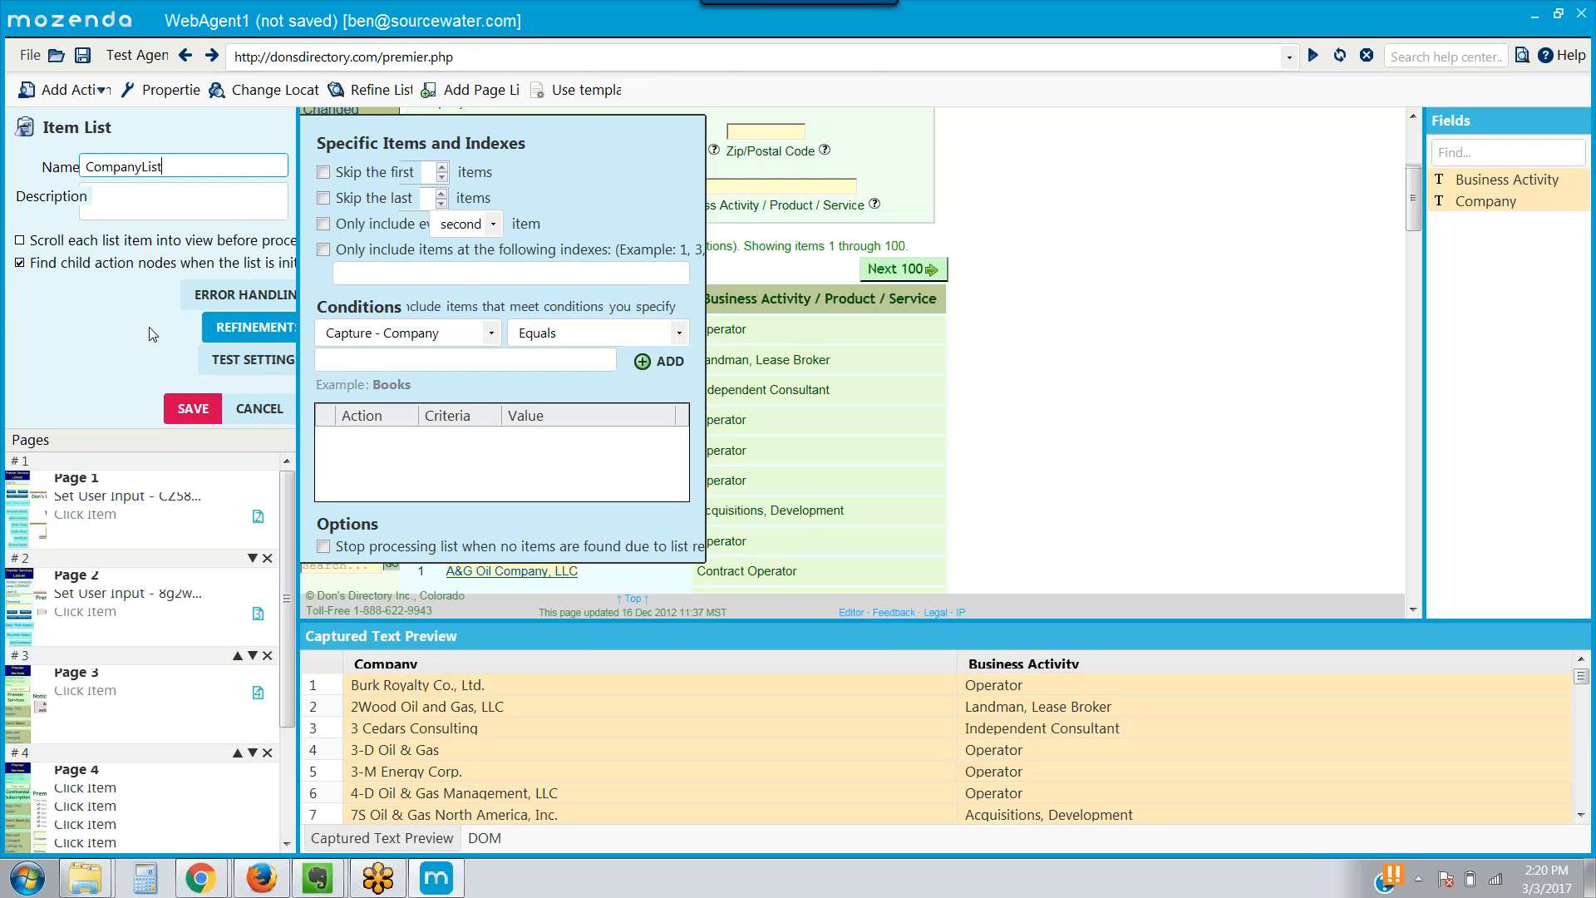
{"action": "left_click", "coordinate": [473, 332]}
{"action": "left_click", "coordinate": [462, 376]}
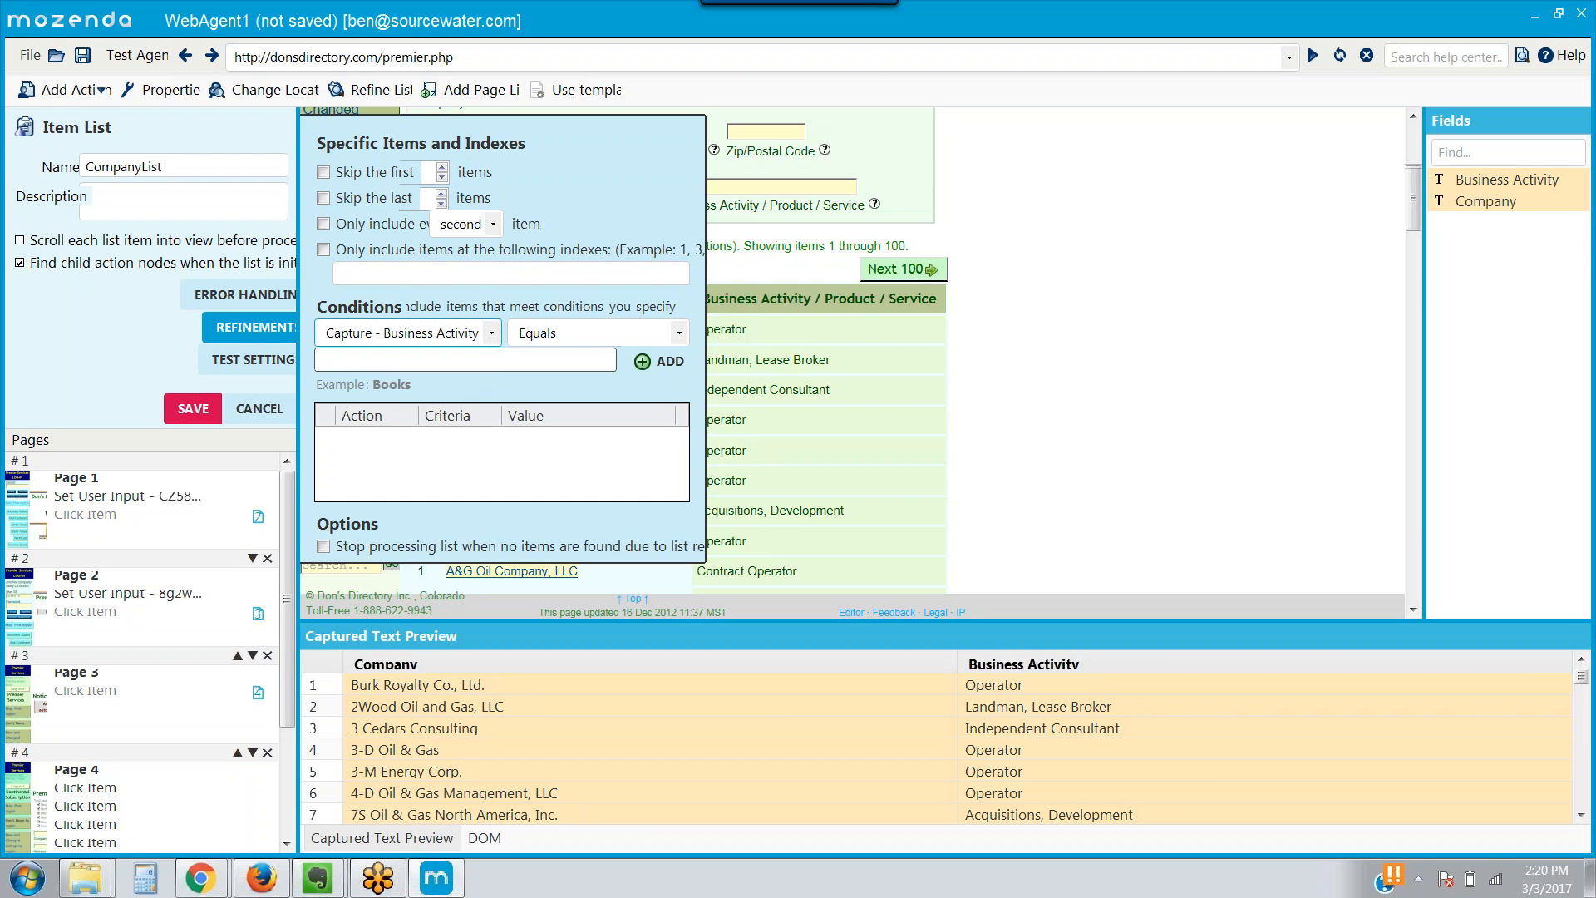
{"action": "left_click", "coordinate": [531, 357]}
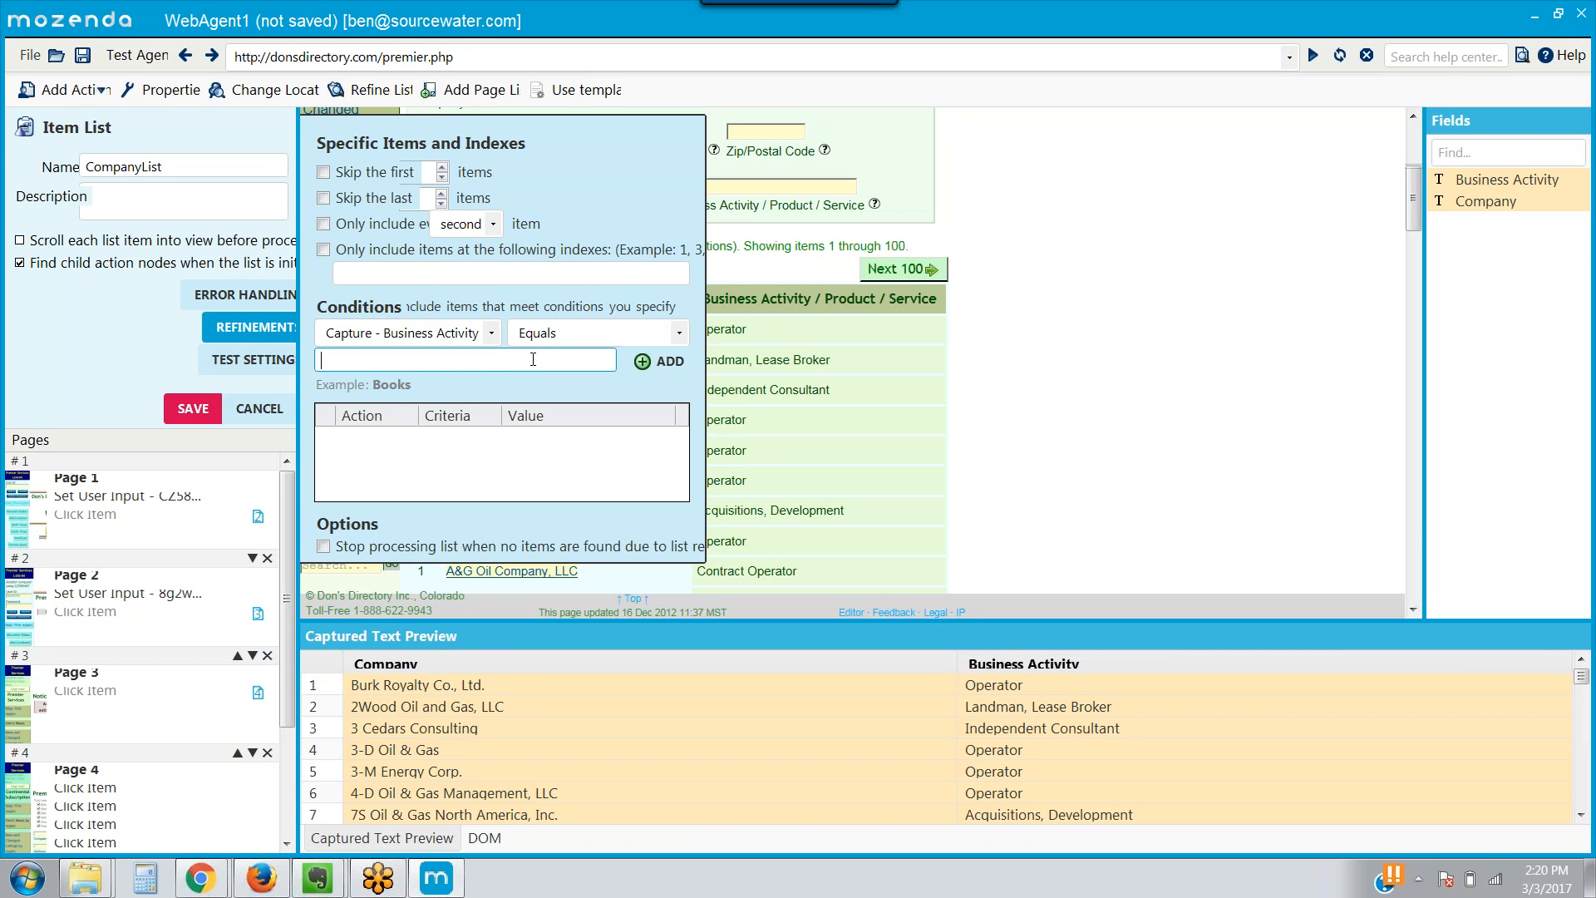
{"action": "type", "text": "Operator"}
{"action": "left_click", "coordinate": [658, 361]}
{"action": "left_click", "coordinate": [82, 341]}
{"action": "left_click", "coordinate": [191, 409]}
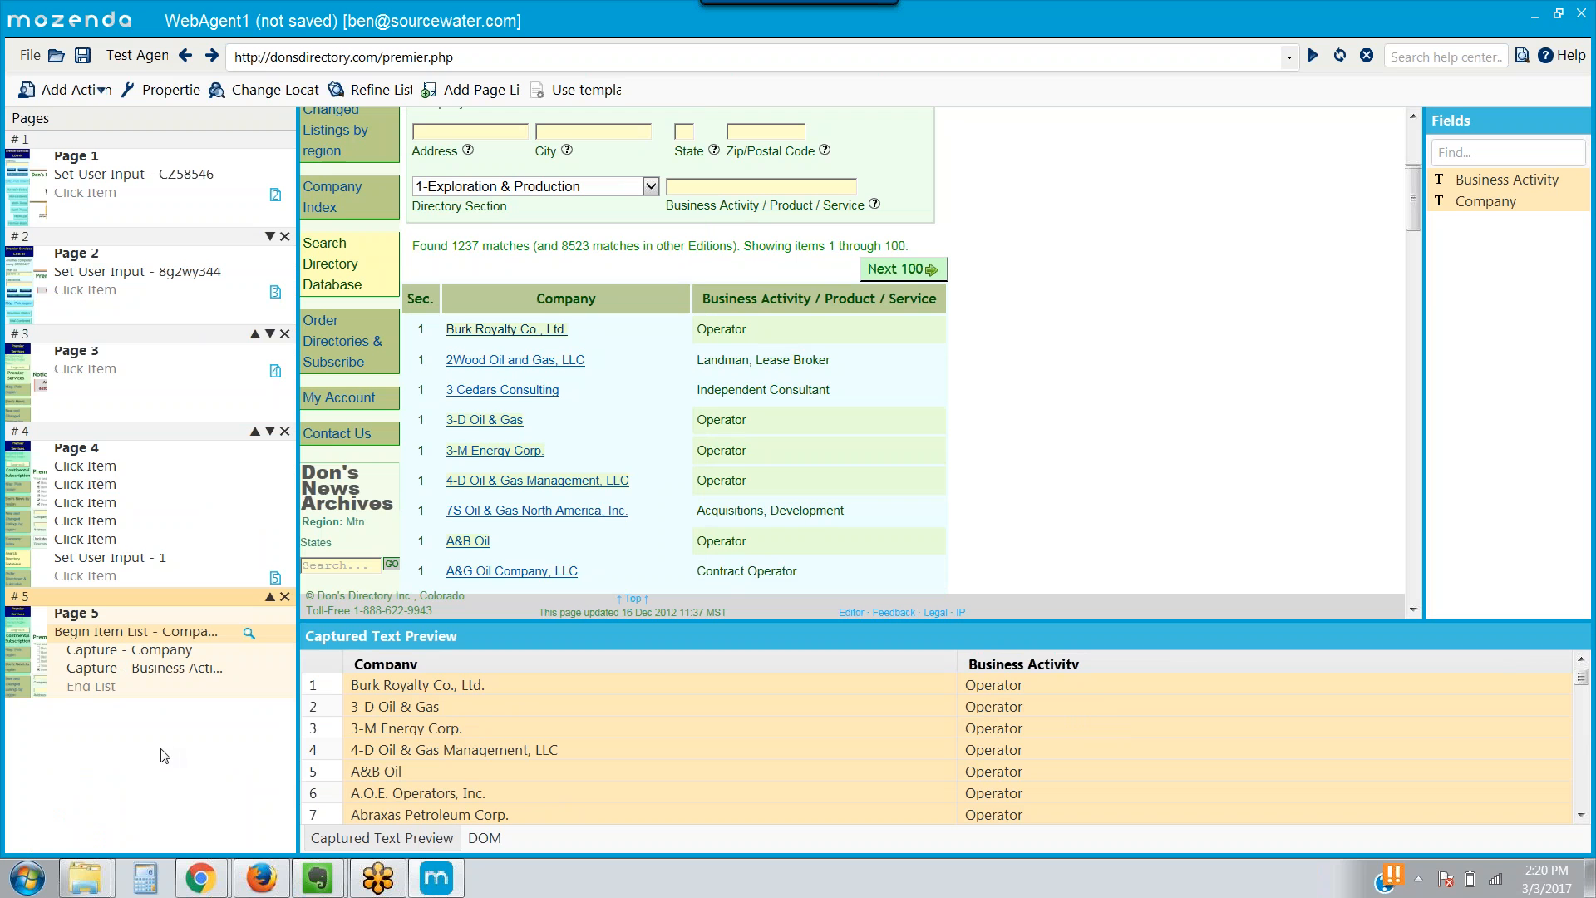
Follow the first company link, Burk Royalty Co., Ltd., to add a page for its company listing.
{"action": "left_click", "coordinate": [485, 839]}
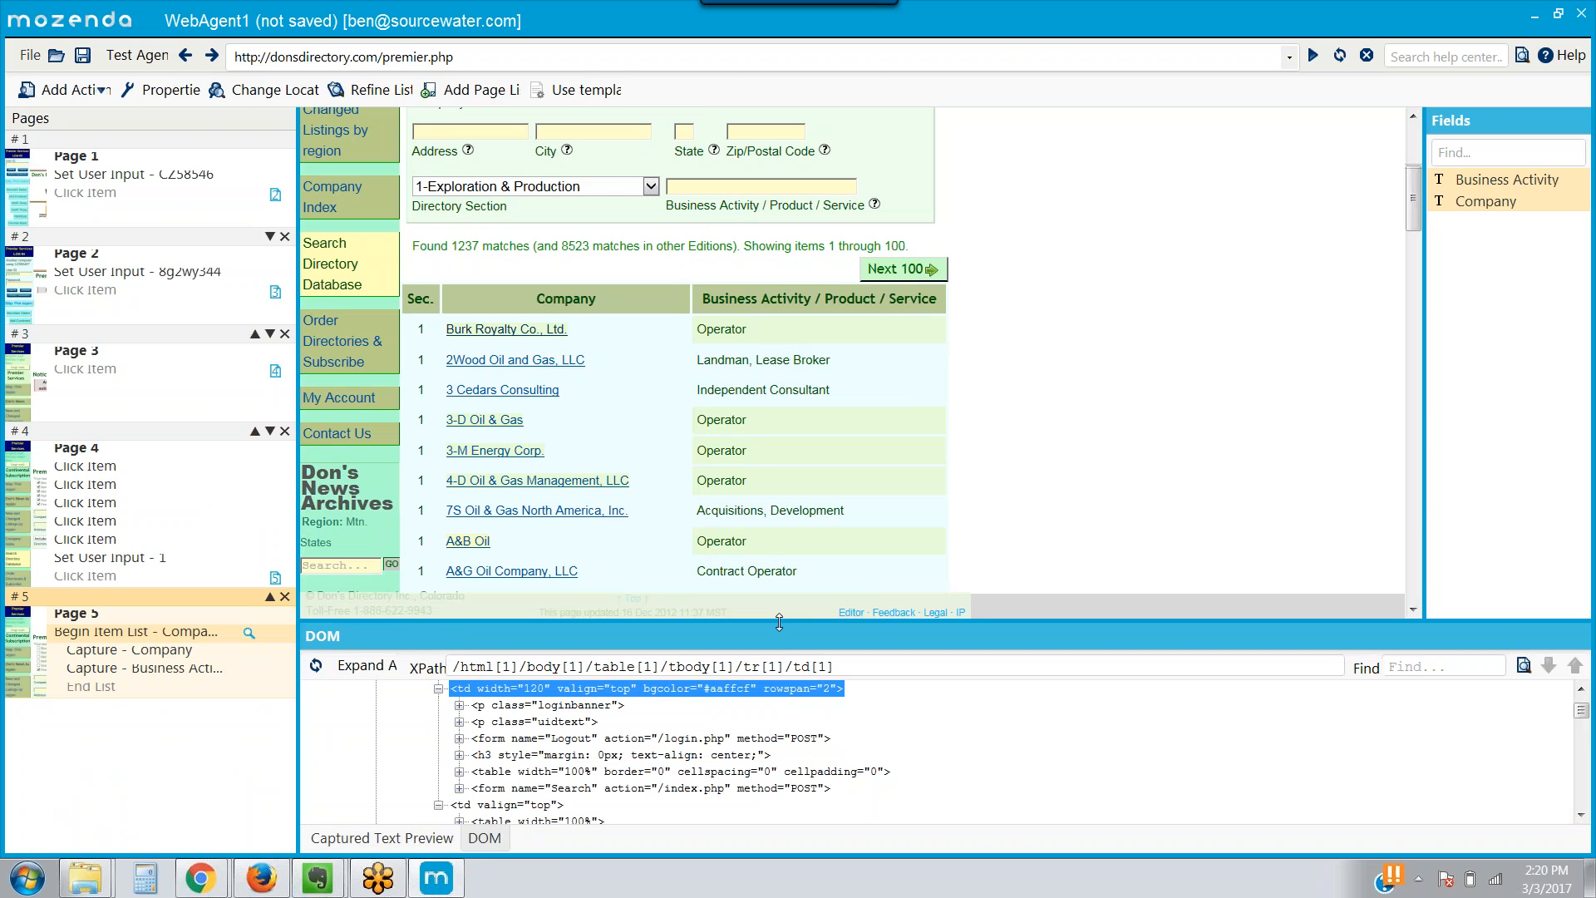
{"action": "left_click_drag", "start_coordinate": [870, 222], "coordinate": [582, 663]}
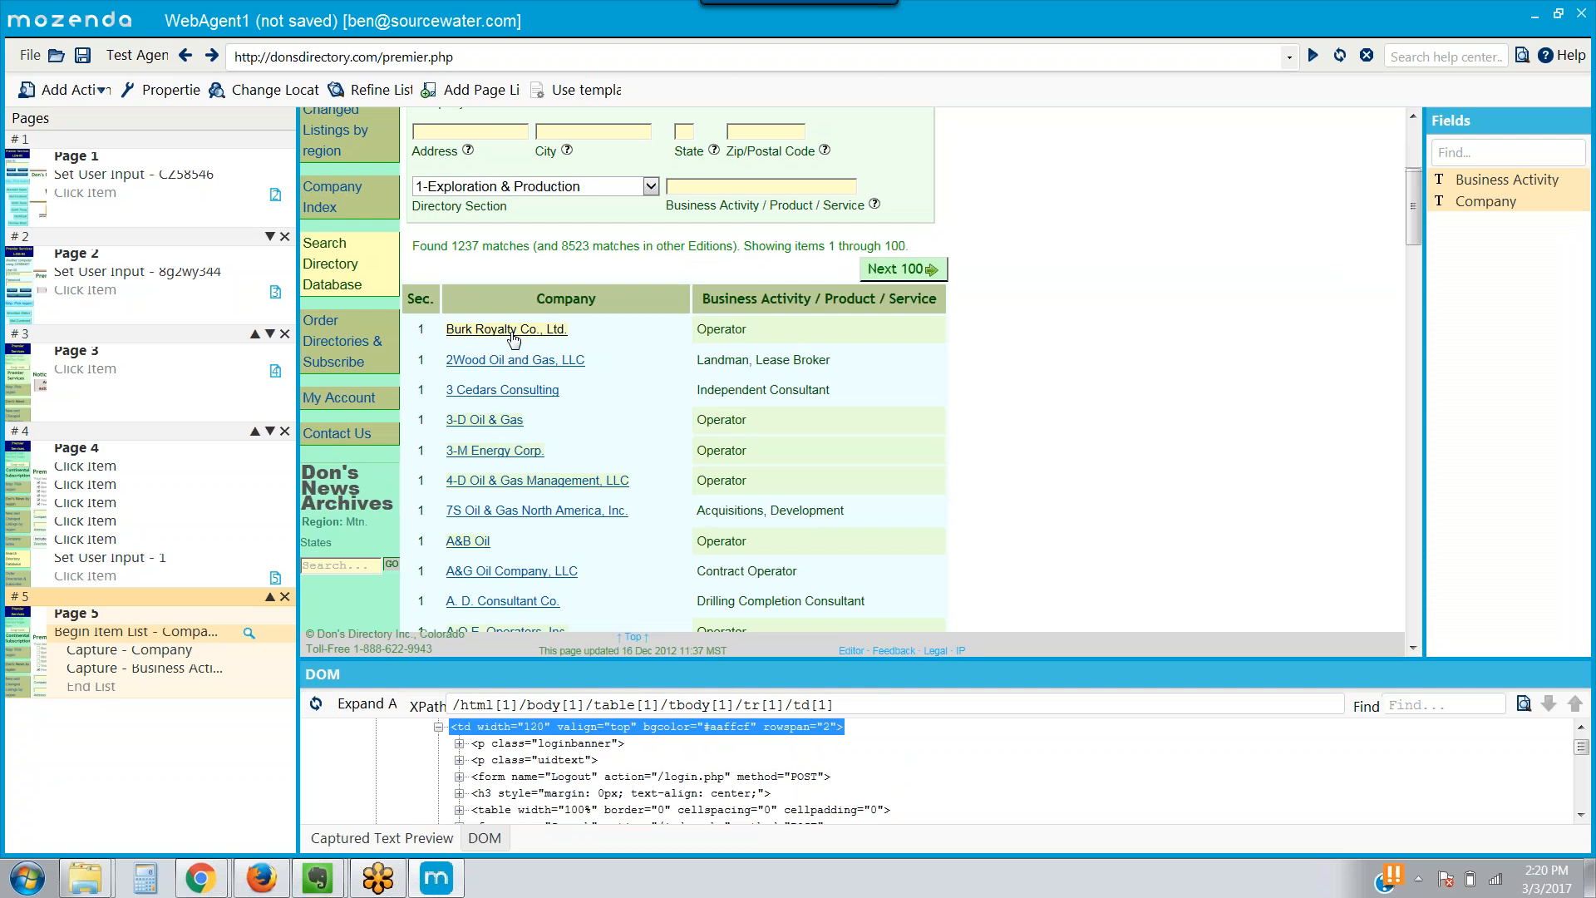
{"action": "left_click", "coordinate": [512, 334]}
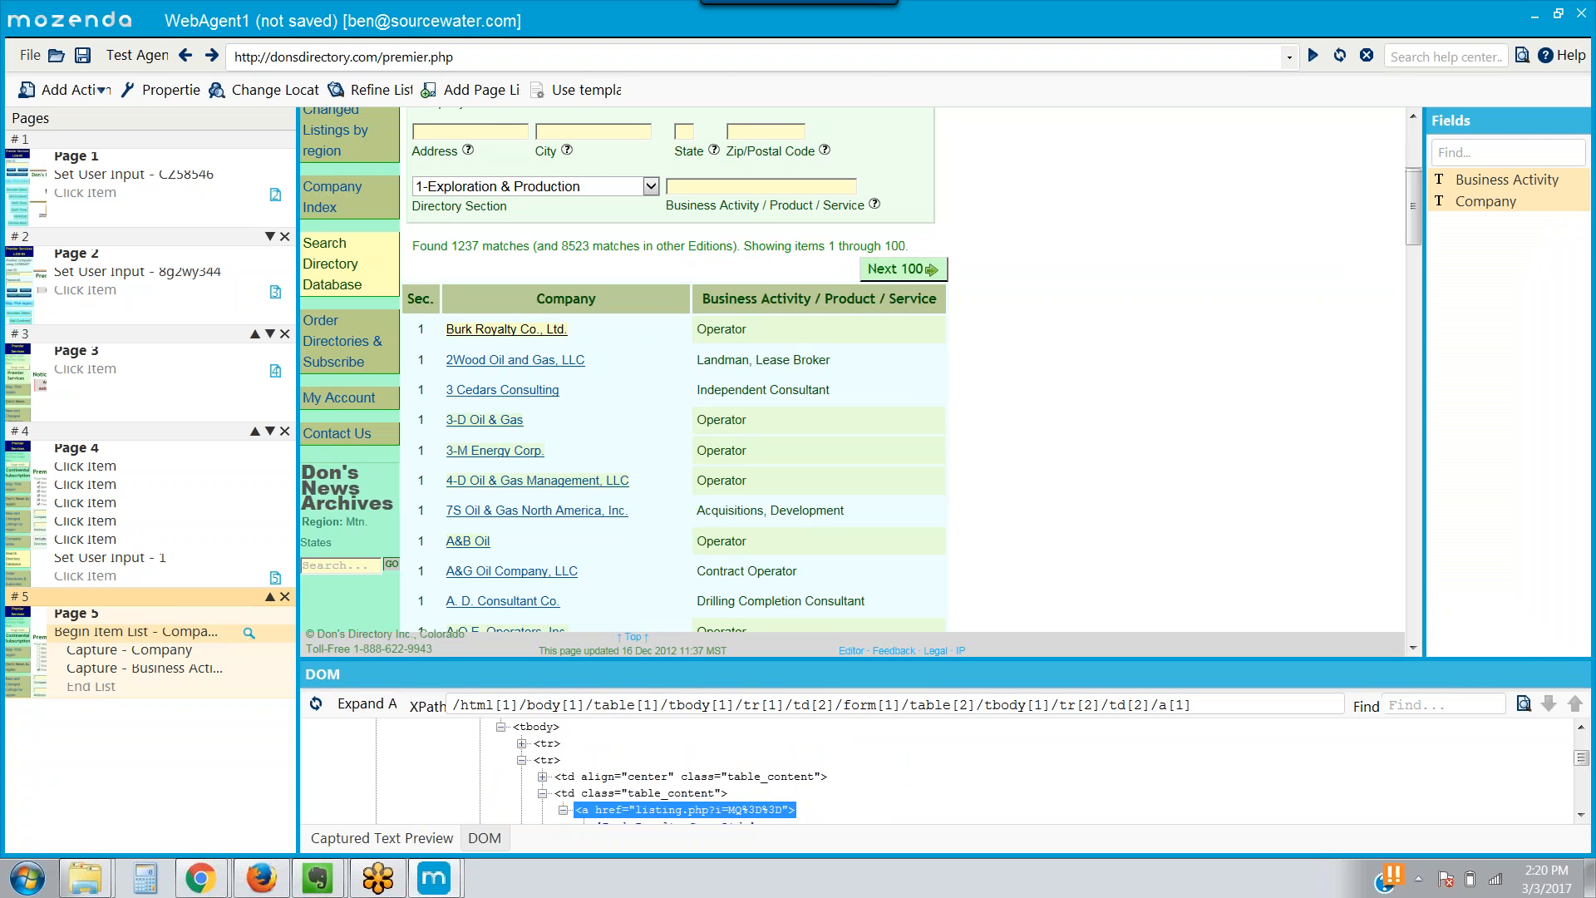
{"action": "left_click", "coordinate": [512, 334]}
{"action": "left_click", "coordinate": [516, 396]}
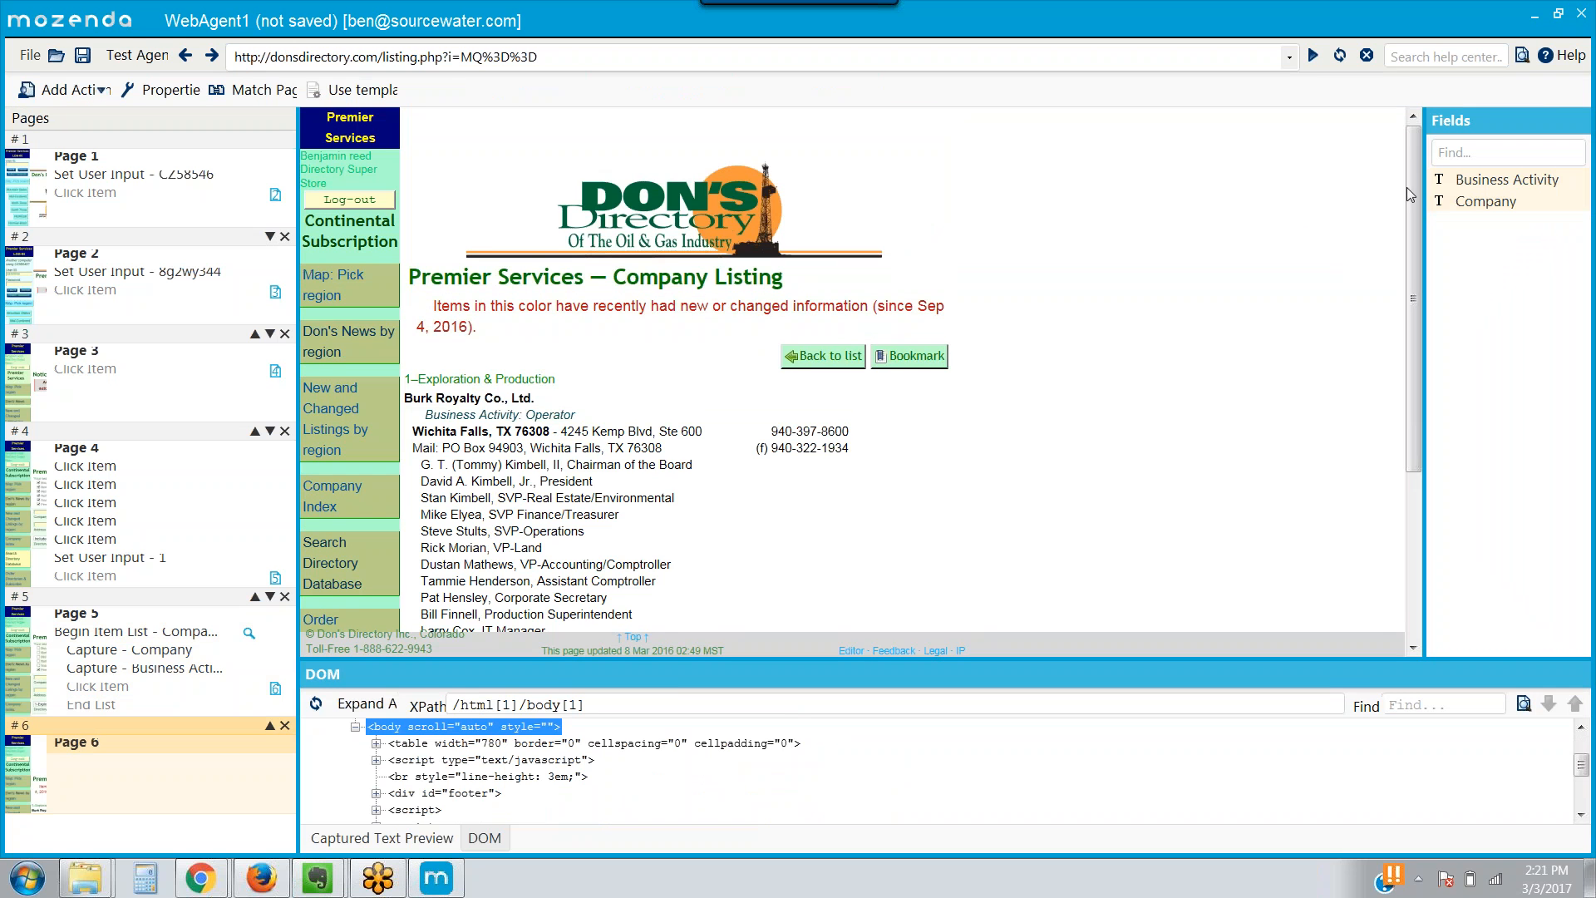
{"action": "left_click_drag", "start_coordinate": [1410, 191], "coordinate": [1418, 259]}
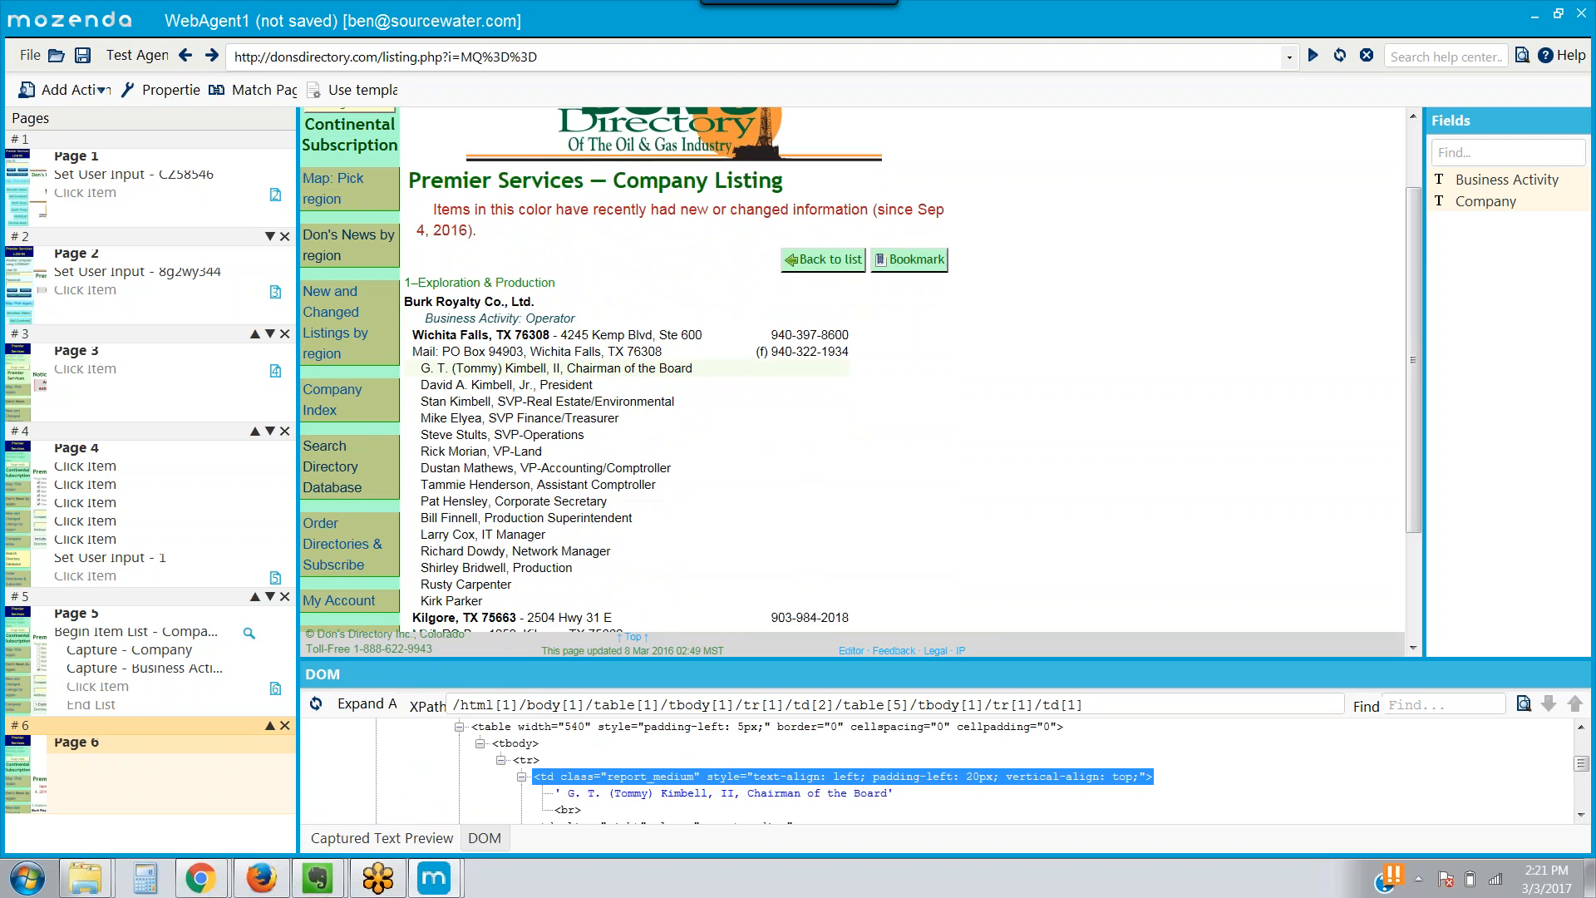
Capture the personnel lines on the company page as a Capture List with field name Full Name.
{"action": "left_click", "coordinate": [478, 368]}
{"action": "left_click", "coordinate": [487, 504]}
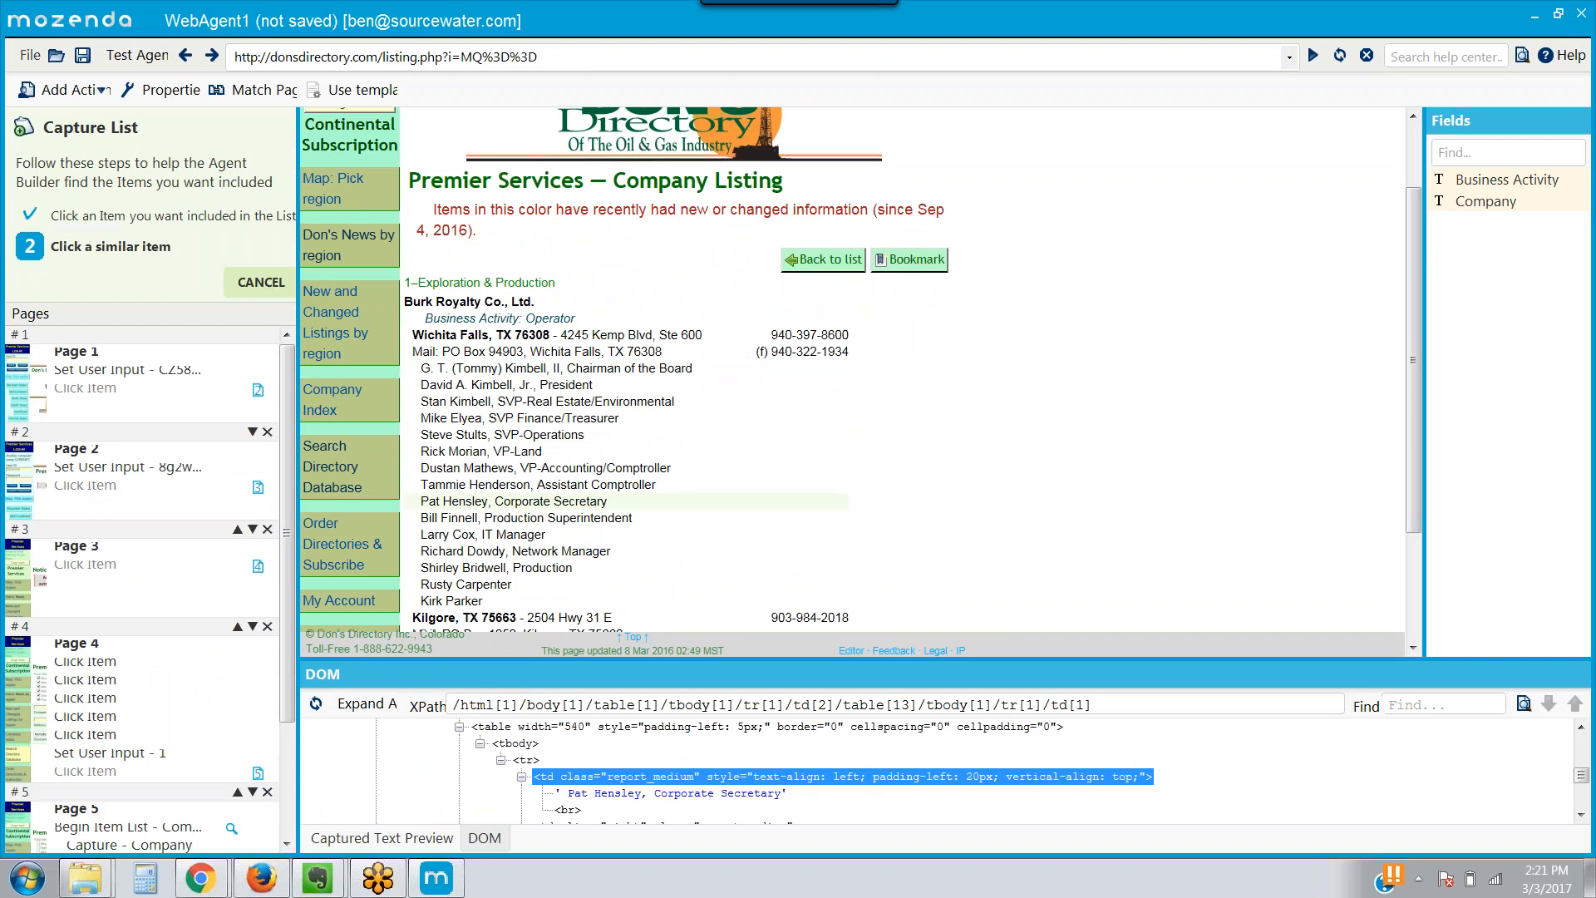
{"action": "left_click", "coordinate": [492, 386]}
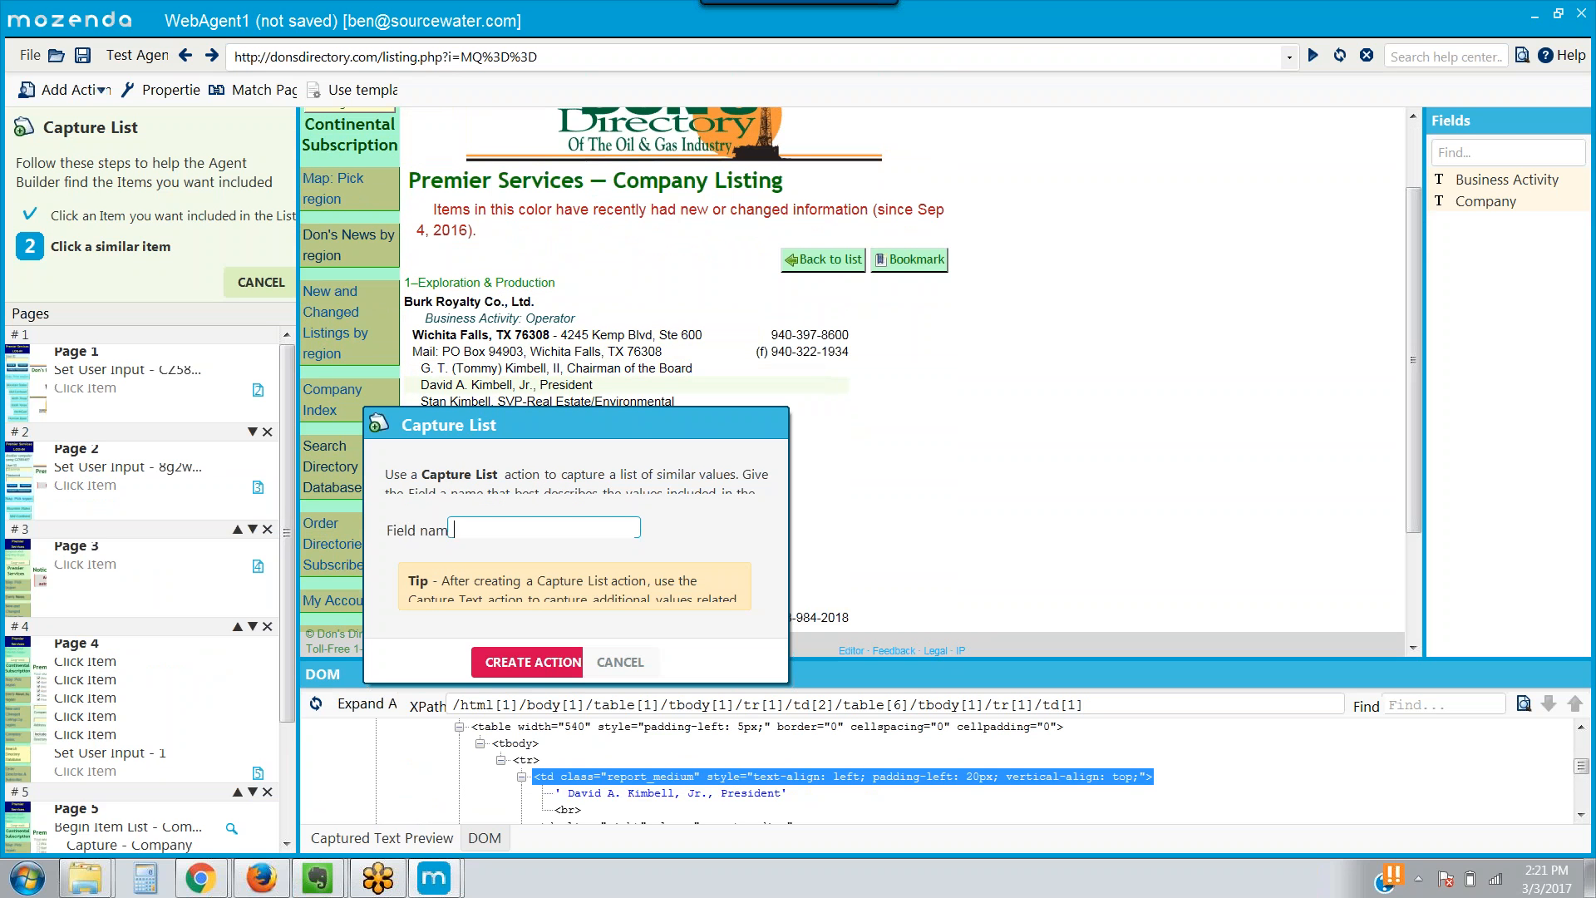
{"action": "type", "text": "Name"}
{"action": "key", "text": "BackSpace"}
{"action": "key", "text": "BackSpace"}
{"action": "key", "text": "BackSpace"}
{"action": "key", "text": "BackSpace"}
{"action": "type", "text": "Full Name"}
{"action": "left_click", "coordinate": [522, 663]}
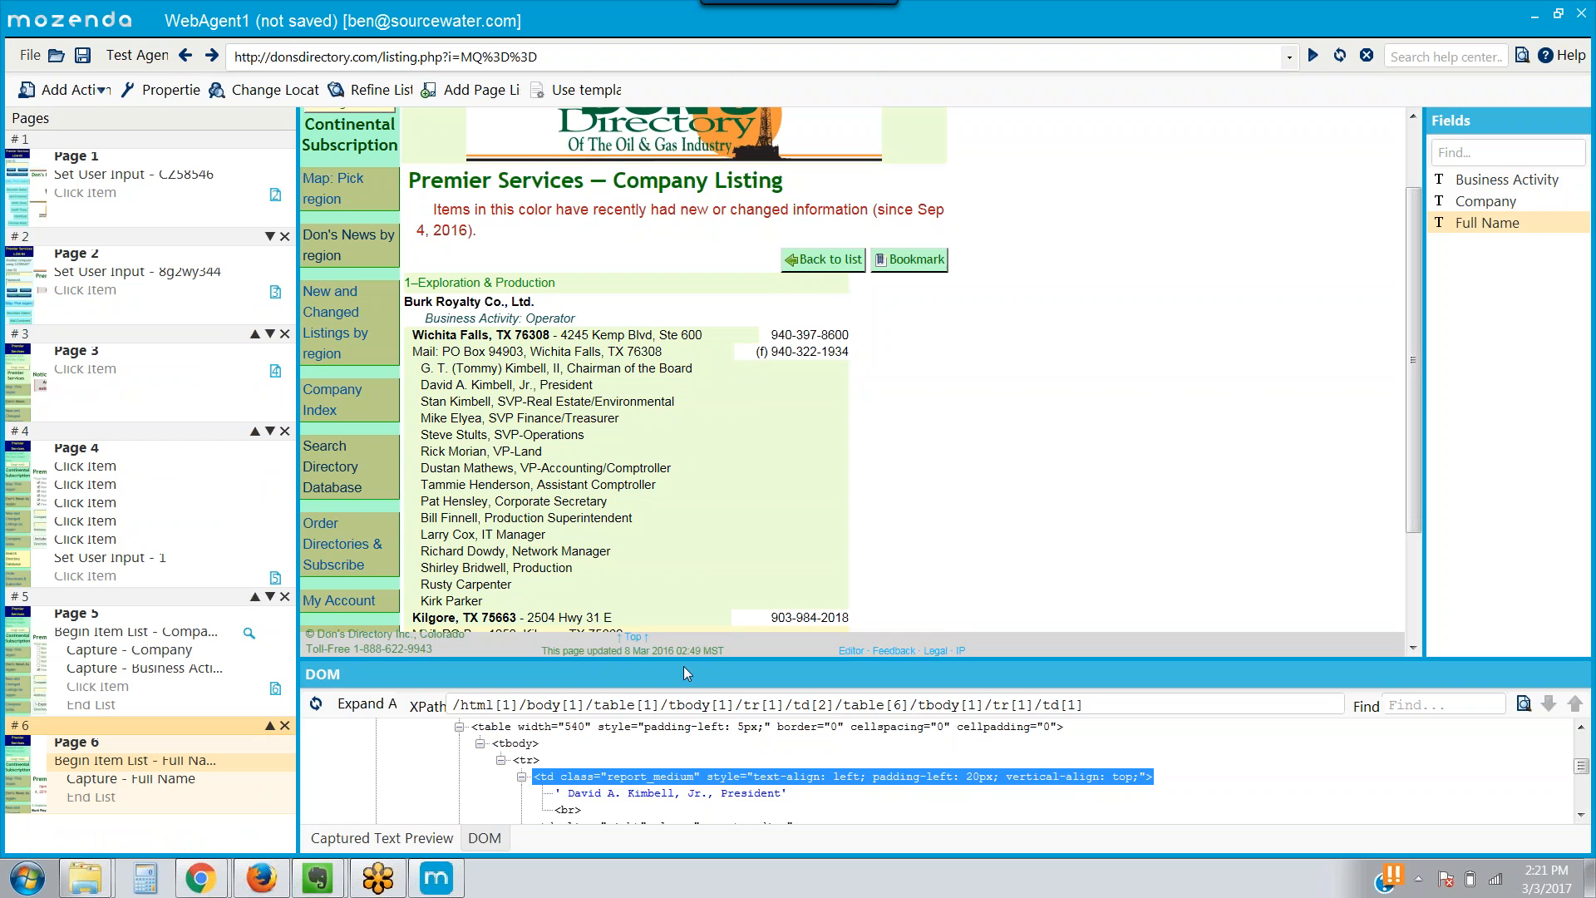
Examine the captured Full Name values in the DOM and captured text preview panels.
{"action": "left_click_drag", "start_coordinate": [691, 659], "coordinate": [731, 455]}
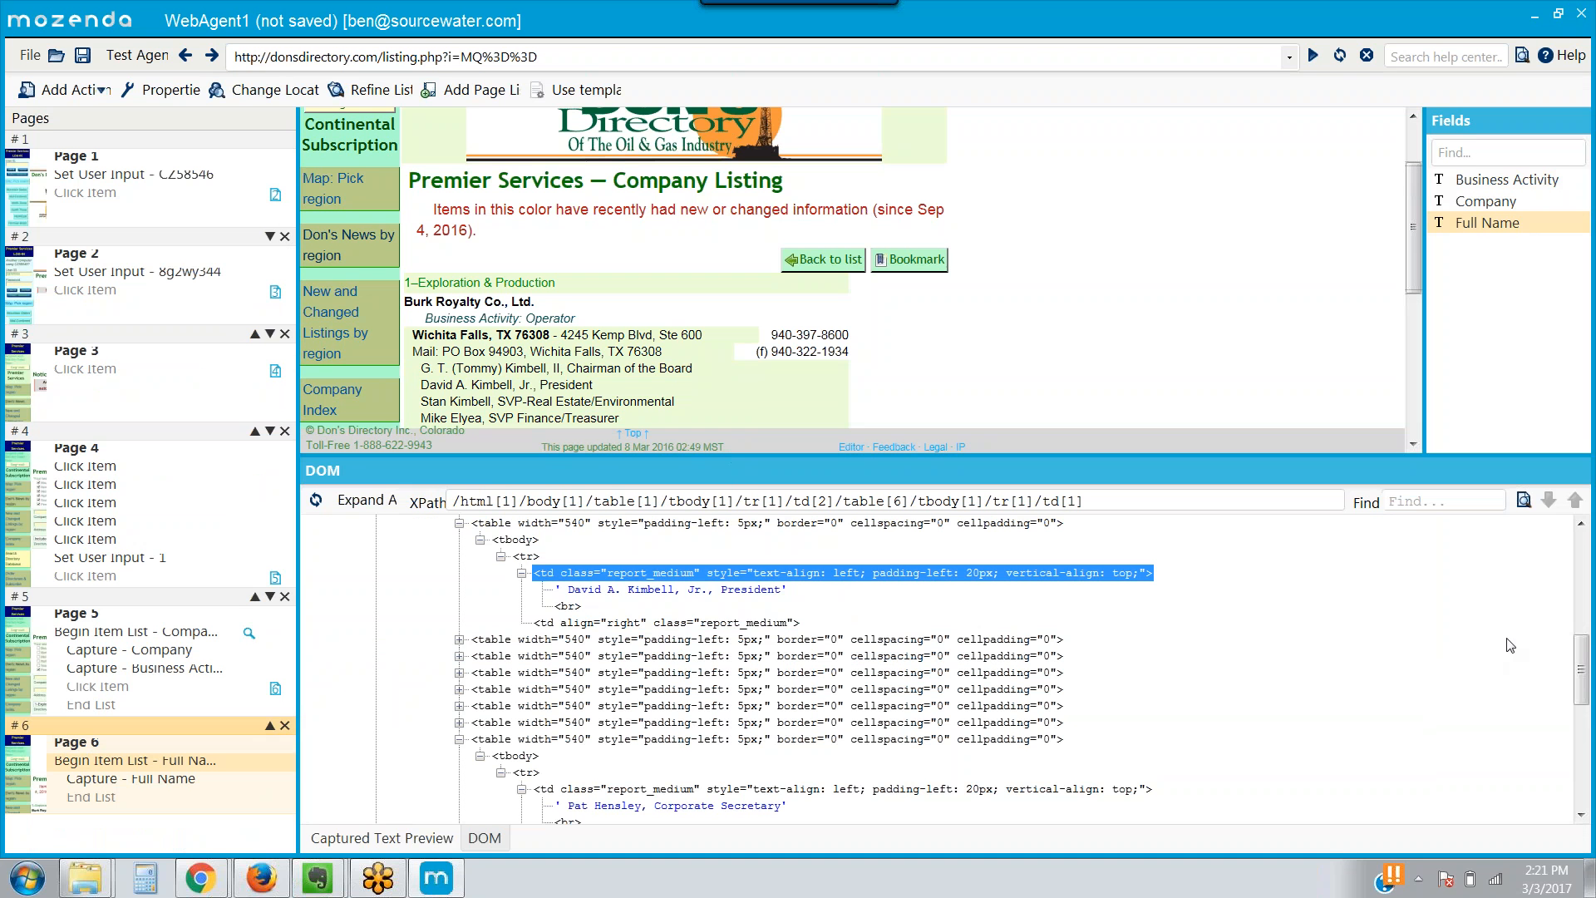
{"action": "mouse_move", "coordinate": [1590, 635]}
{"action": "left_mouse_down"}
{"action": "mouse_move", "coordinate": [1591, 719]}
{"action": "mouse_move", "coordinate": [1589, 635]}
{"action": "left_mouse_up"}
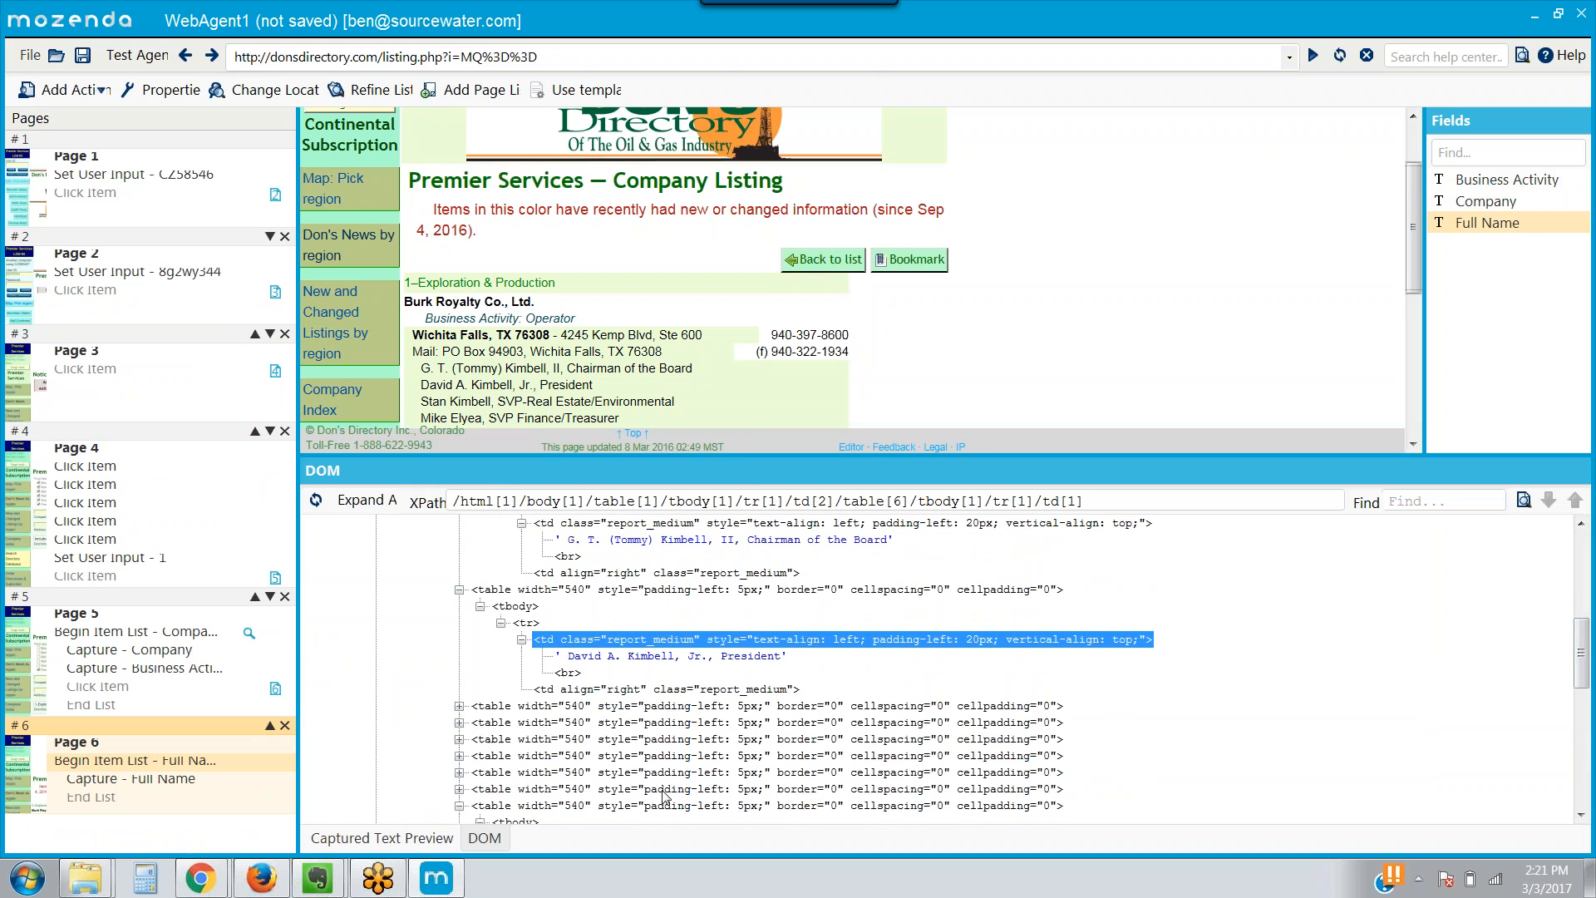
{"action": "left_click", "coordinate": [388, 841]}
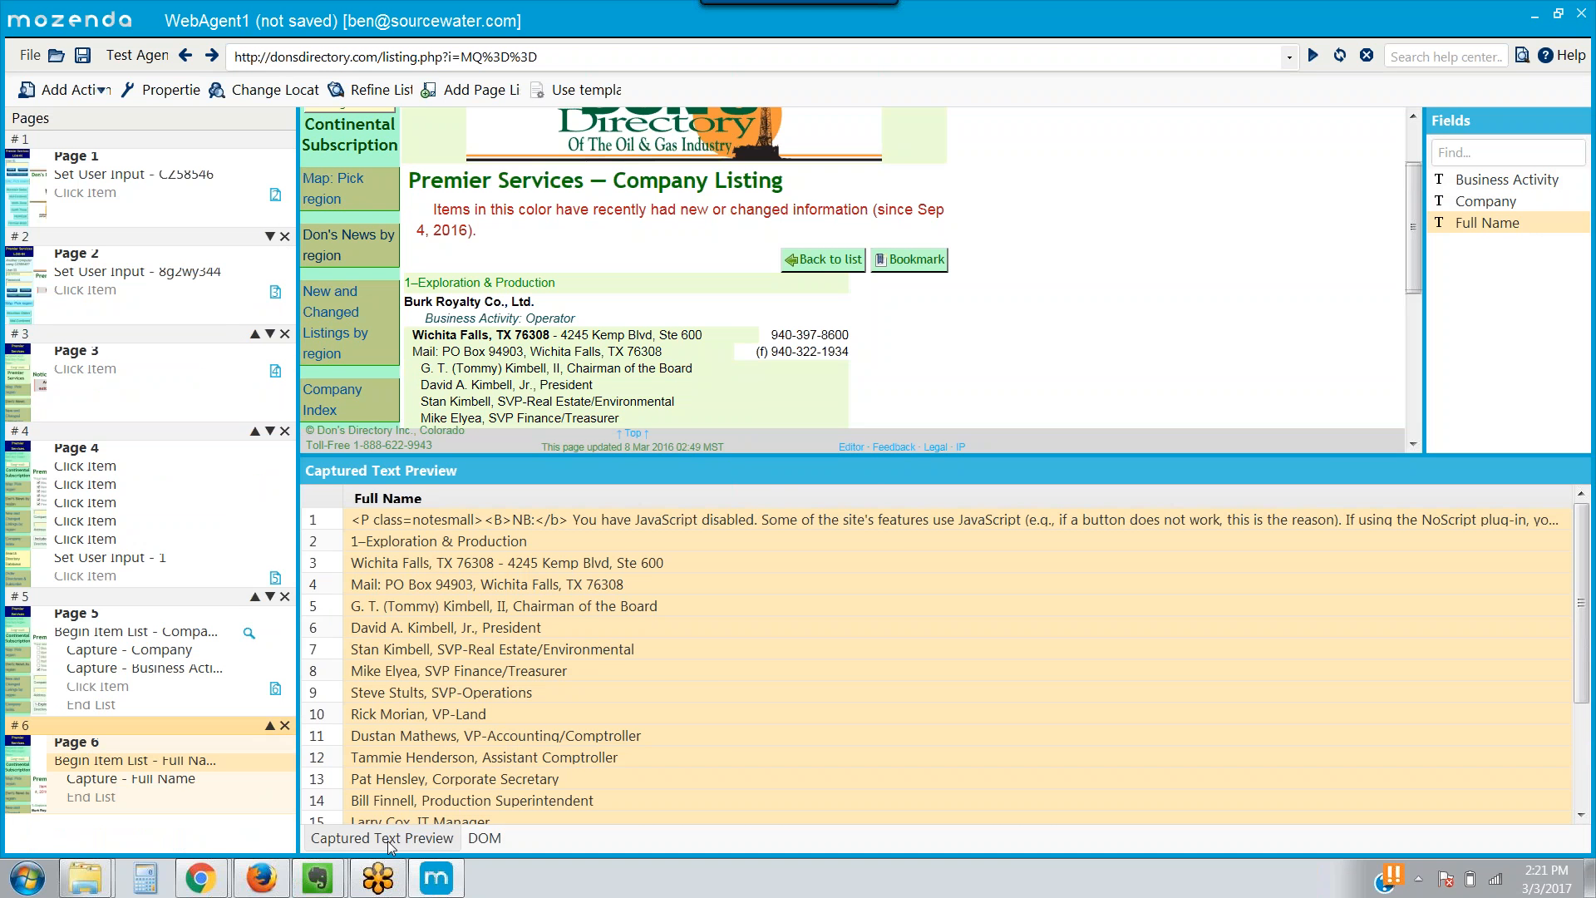
{"action": "left_click_drag", "start_coordinate": [795, 456], "coordinate": [868, 371]}
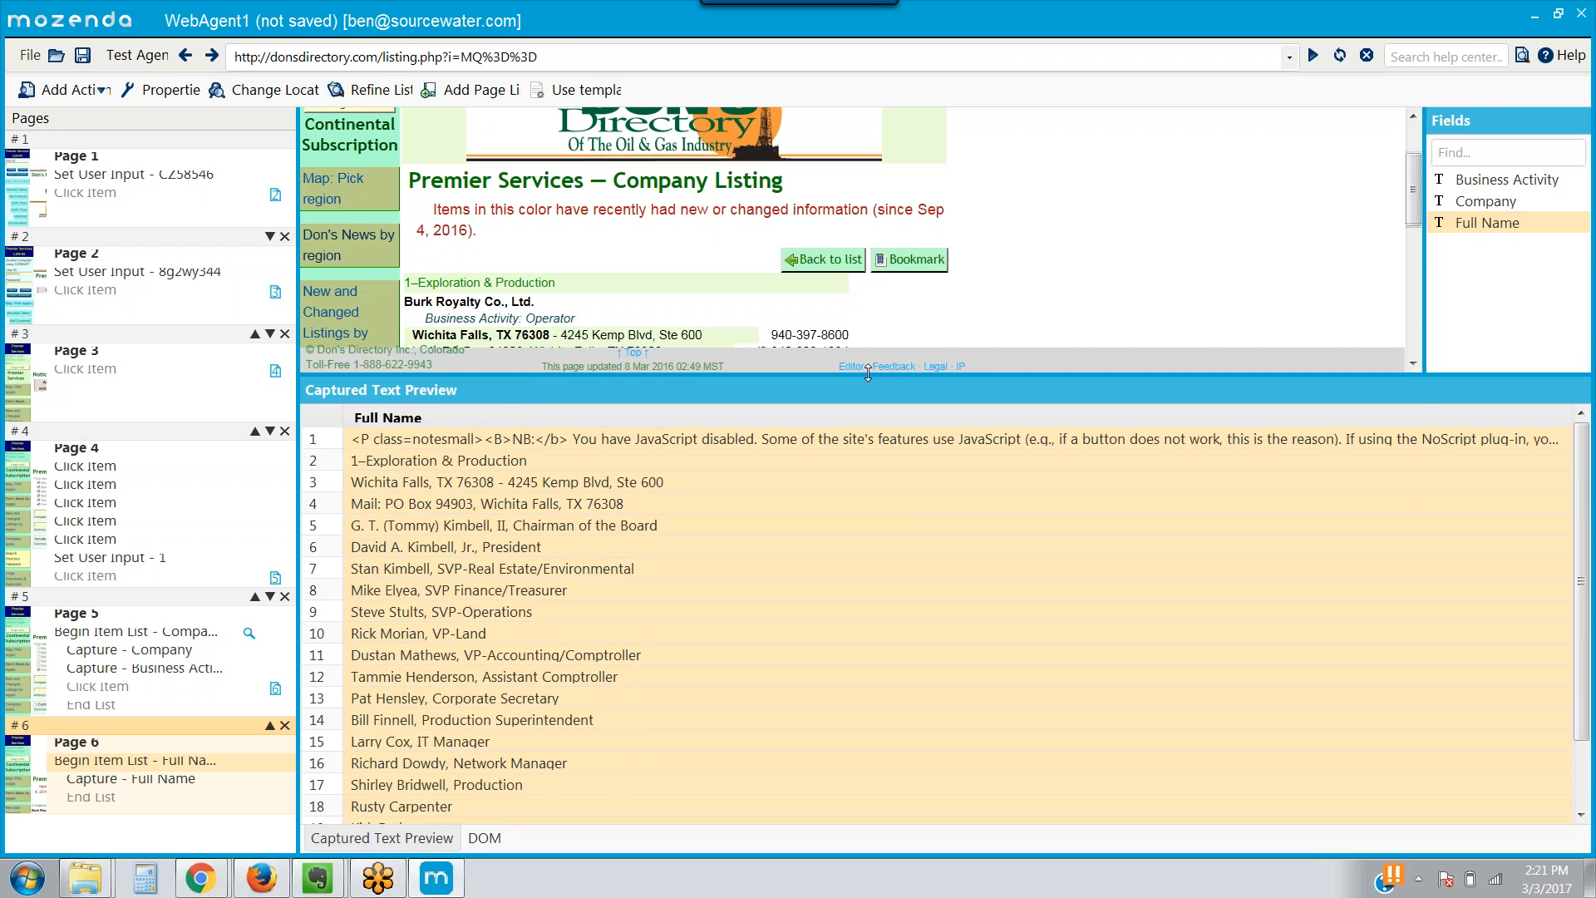
{"action": "left_click_drag", "start_coordinate": [868, 374], "coordinate": [864, 488]}
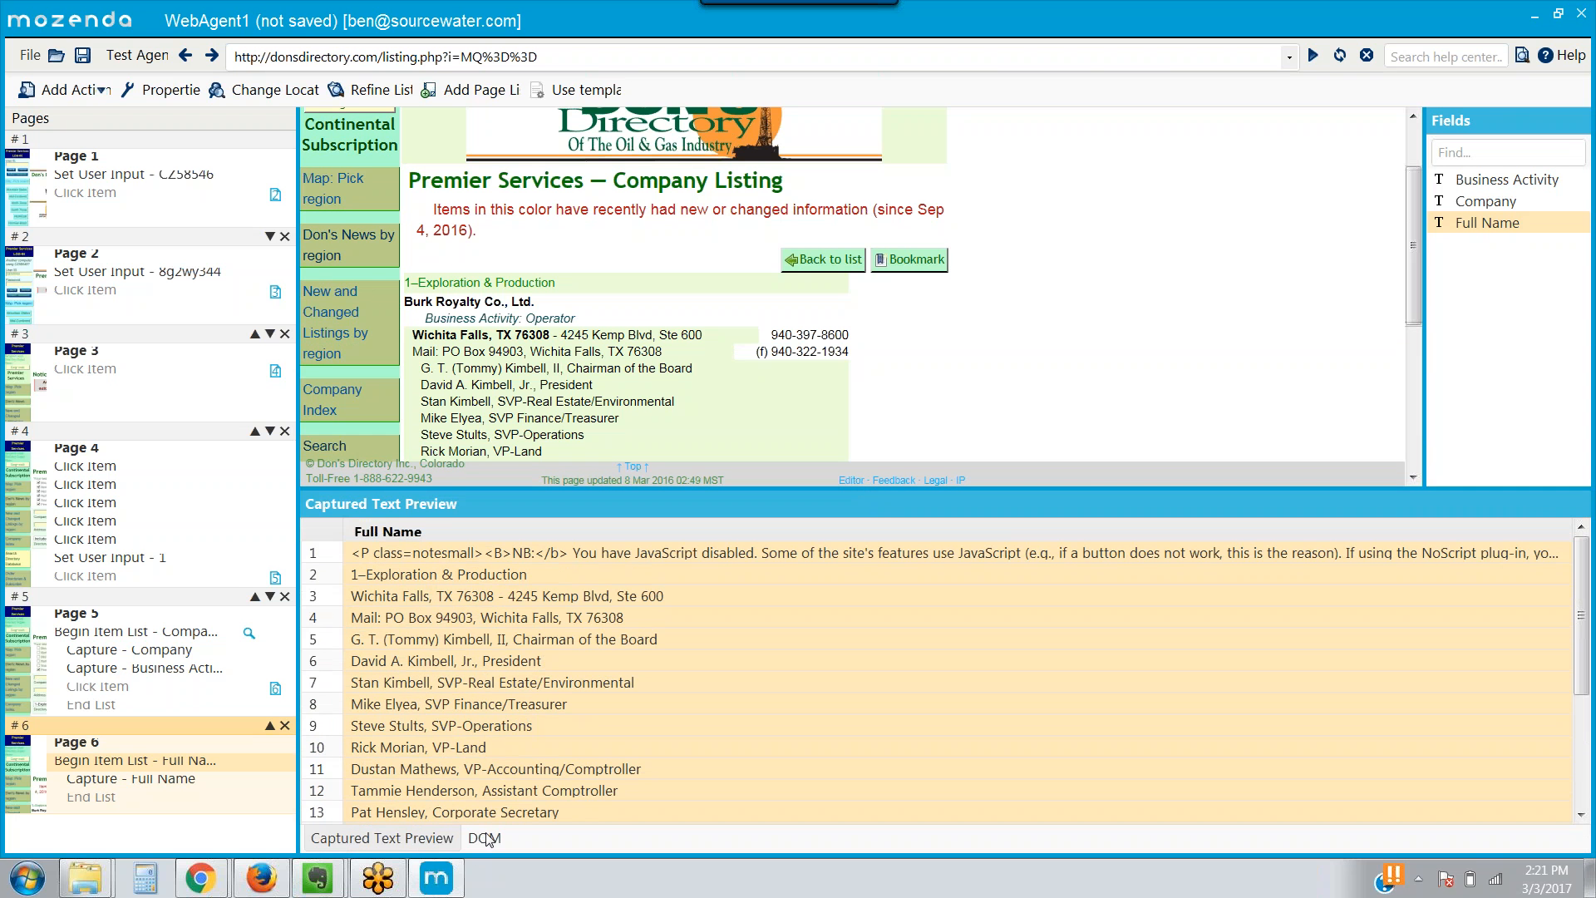
{"action": "left_click", "coordinate": [487, 838]}
{"action": "left_click_drag", "start_coordinate": [1581, 661], "coordinate": [1583, 665]}
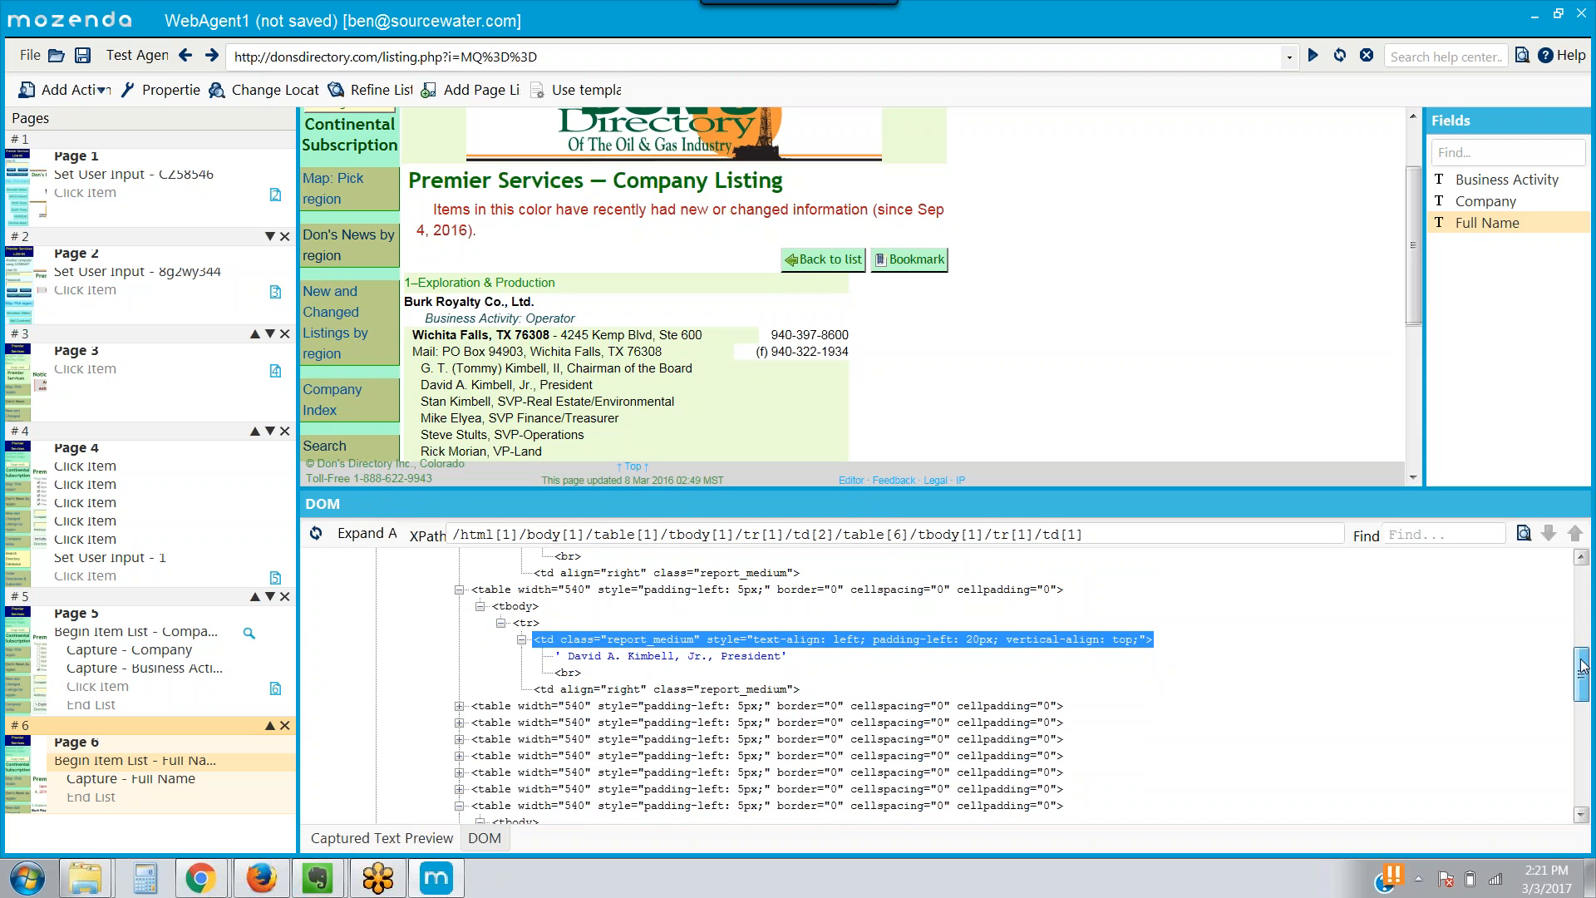
{"action": "mouse_move", "coordinate": [1582, 665]}
{"action": "left_mouse_down"}
{"action": "mouse_move", "coordinate": [1582, 683]}
{"action": "mouse_move", "coordinate": [1590, 668]}
{"action": "left_mouse_up"}
{"action": "left_click", "coordinate": [382, 839]}
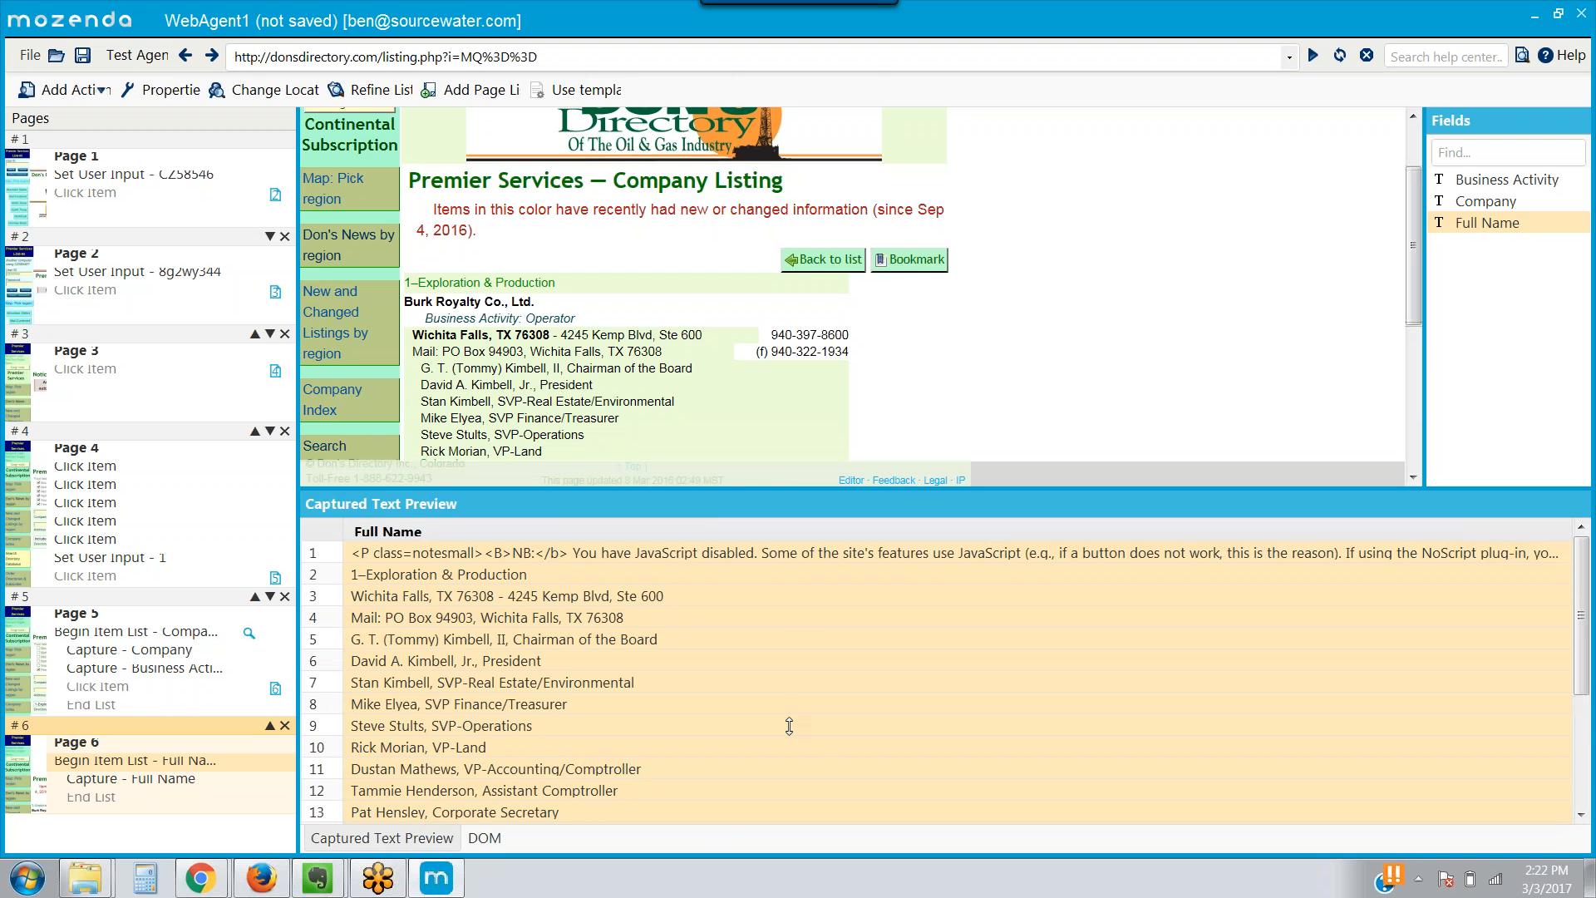
{"action": "left_click_drag", "start_coordinate": [789, 725], "coordinate": [789, 726]}
Refine the Full Name capture with the definition %Full Name%,%title% to split each line into name and title fields.
{"action": "left_click", "coordinate": [200, 779]}
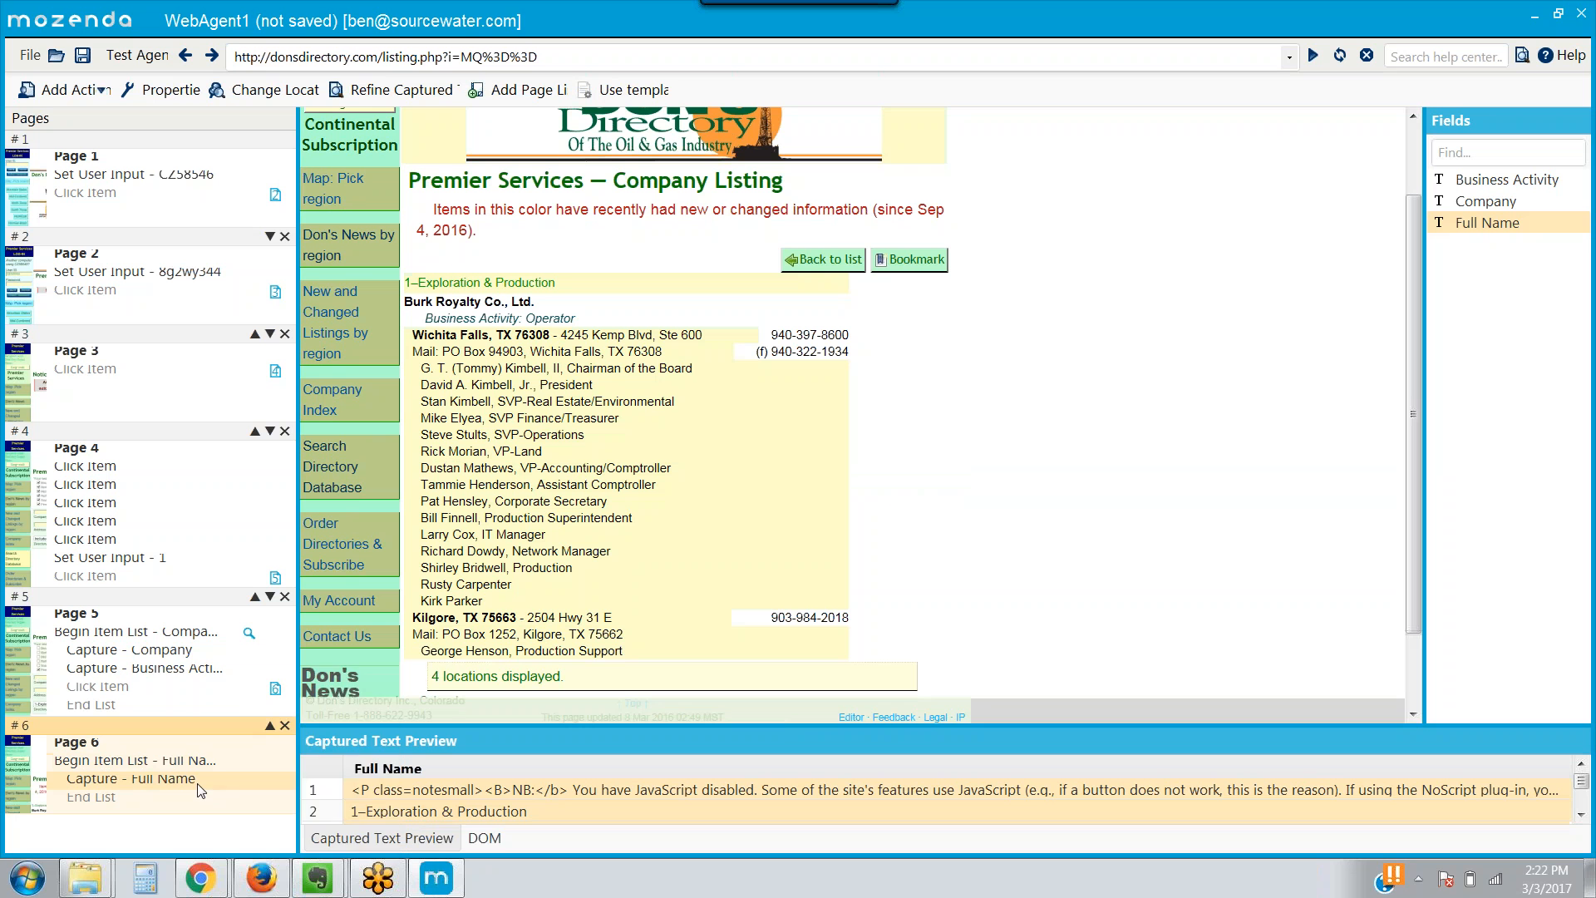
{"action": "right_click", "coordinate": [199, 790]}
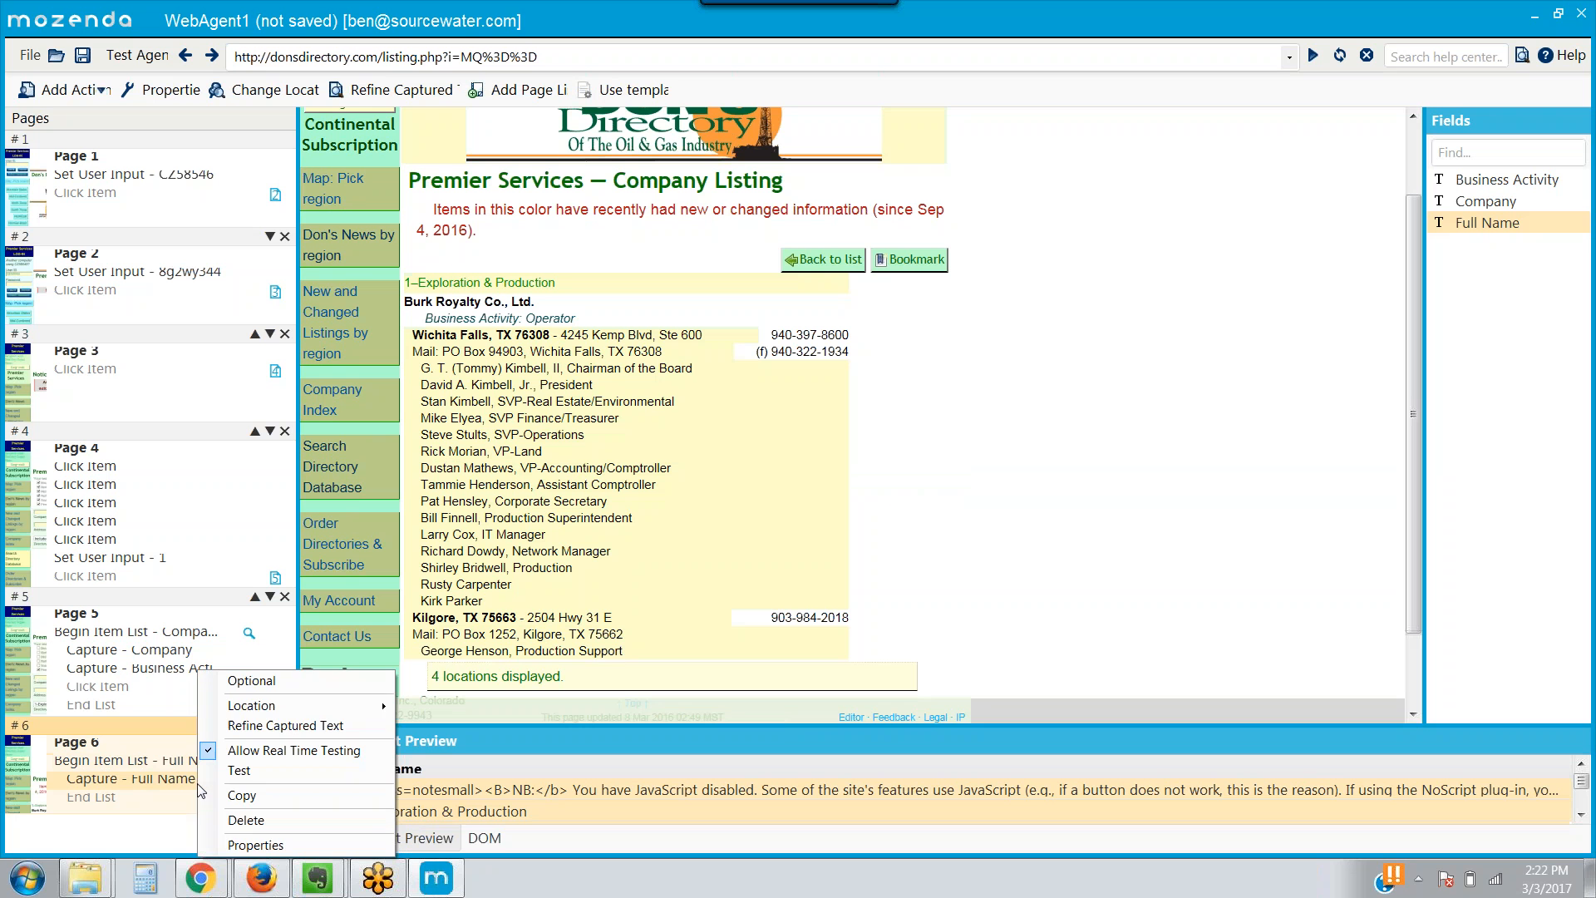
{"action": "left_click", "coordinate": [304, 731]}
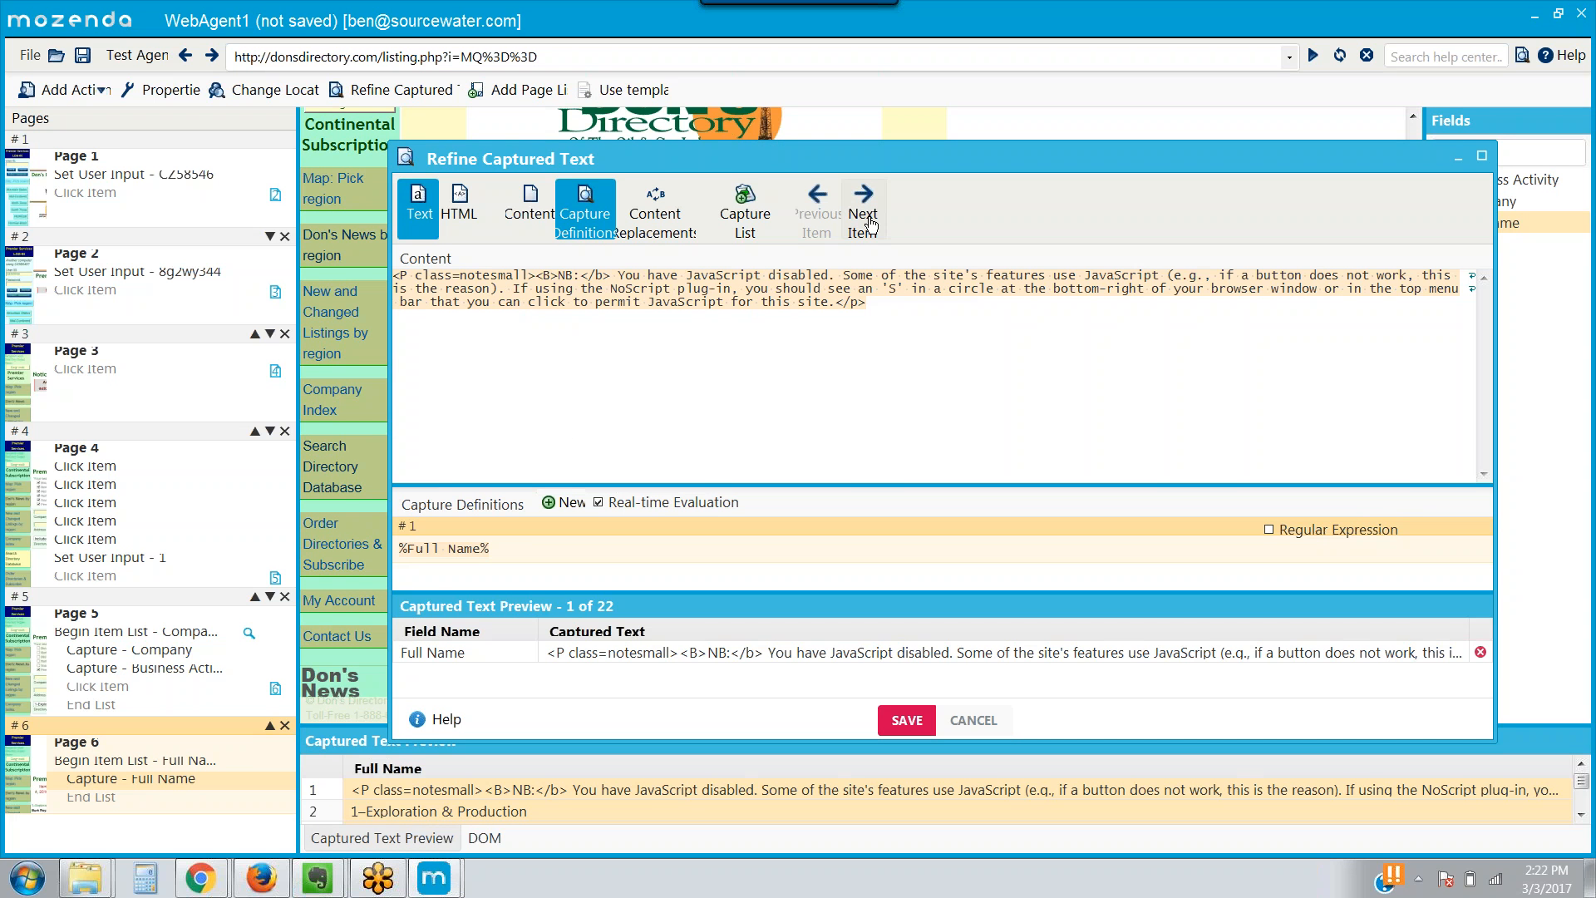
{"action": "left_click", "coordinate": [870, 221]}
{"action": "left_click", "coordinate": [869, 221]}
{"action": "left_click", "coordinate": [869, 221]}
{"action": "left_click", "coordinate": [869, 221]}
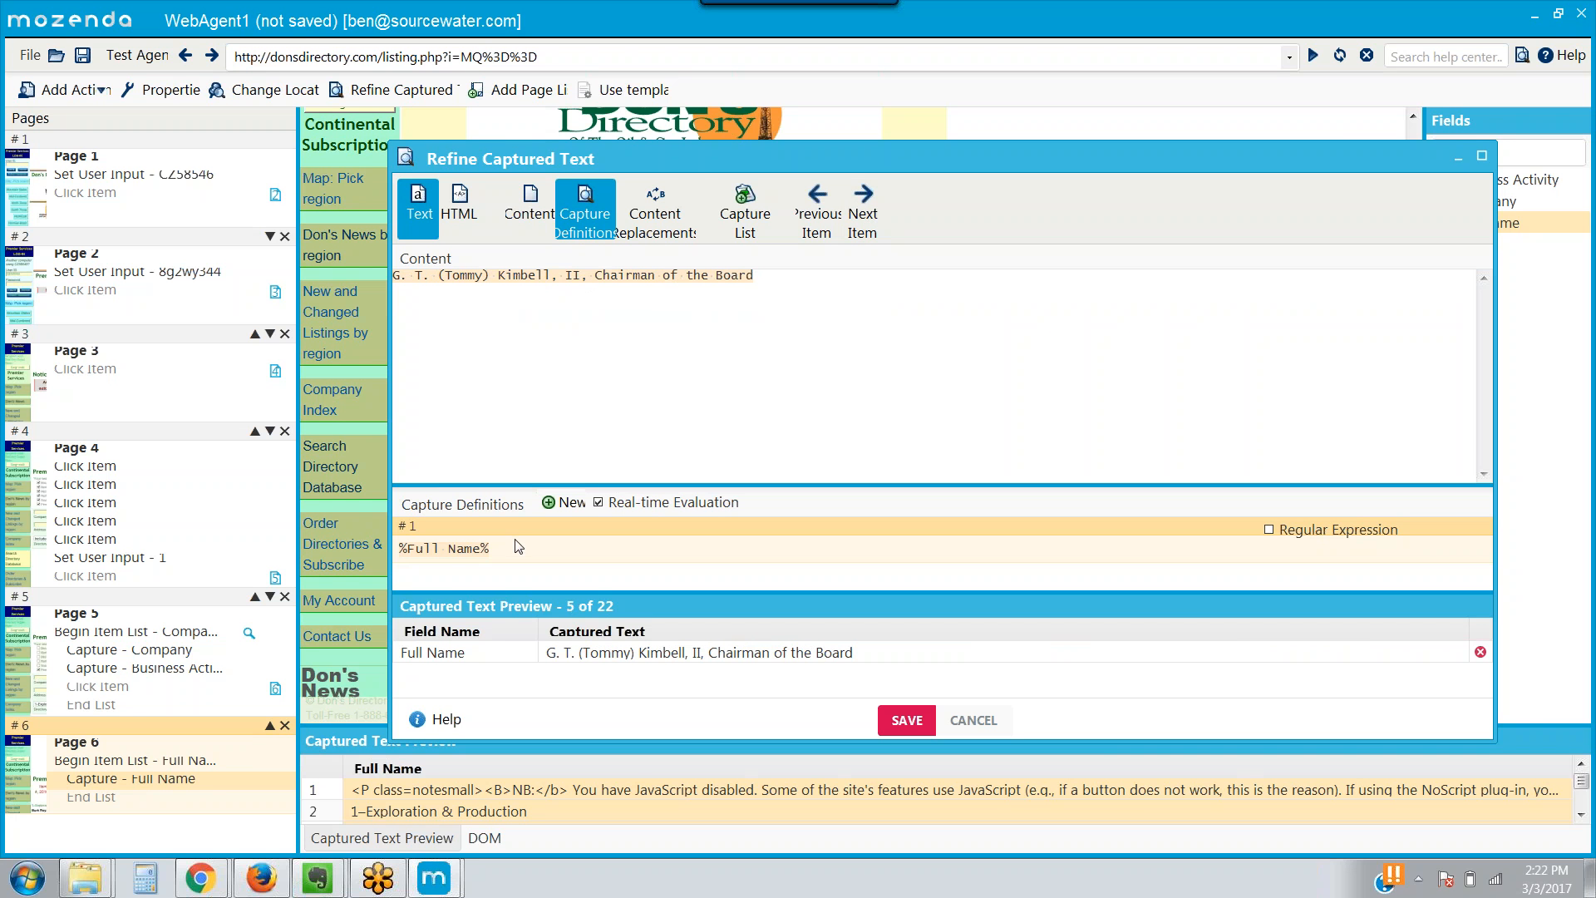
{"action": "double_click", "coordinate": [480, 553]}
{"action": "left_click", "coordinate": [484, 552]}
{"action": "double_click", "coordinate": [482, 550]}
{"action": "double_click", "coordinate": [485, 550]}
{"action": "double_click", "coordinate": [484, 549]}
{"action": "left_click", "coordinate": [496, 550]}
{"action": "double_click", "coordinate": [484, 549]}
{"action": "left_click", "coordinate": [496, 550]}
{"action": "key", "text": "BackSpace"}
{"action": "type", "text": ",%"}
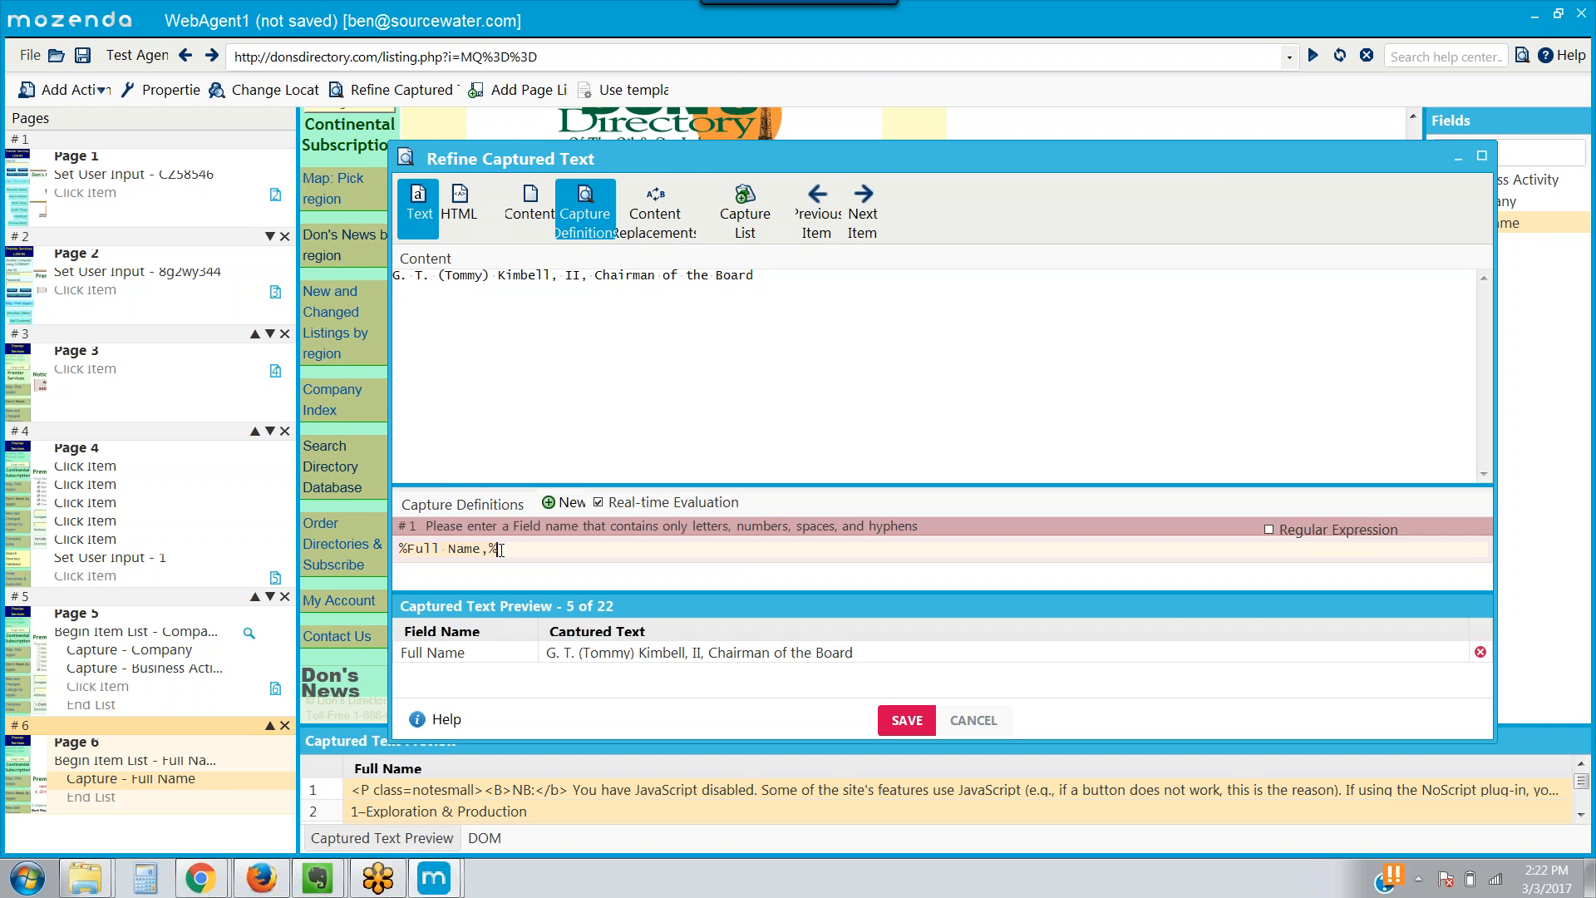
{"action": "key", "text": "BackSpace"}
{"action": "key", "text": "BackSpace"}
{"action": "type", "text": "%,"}
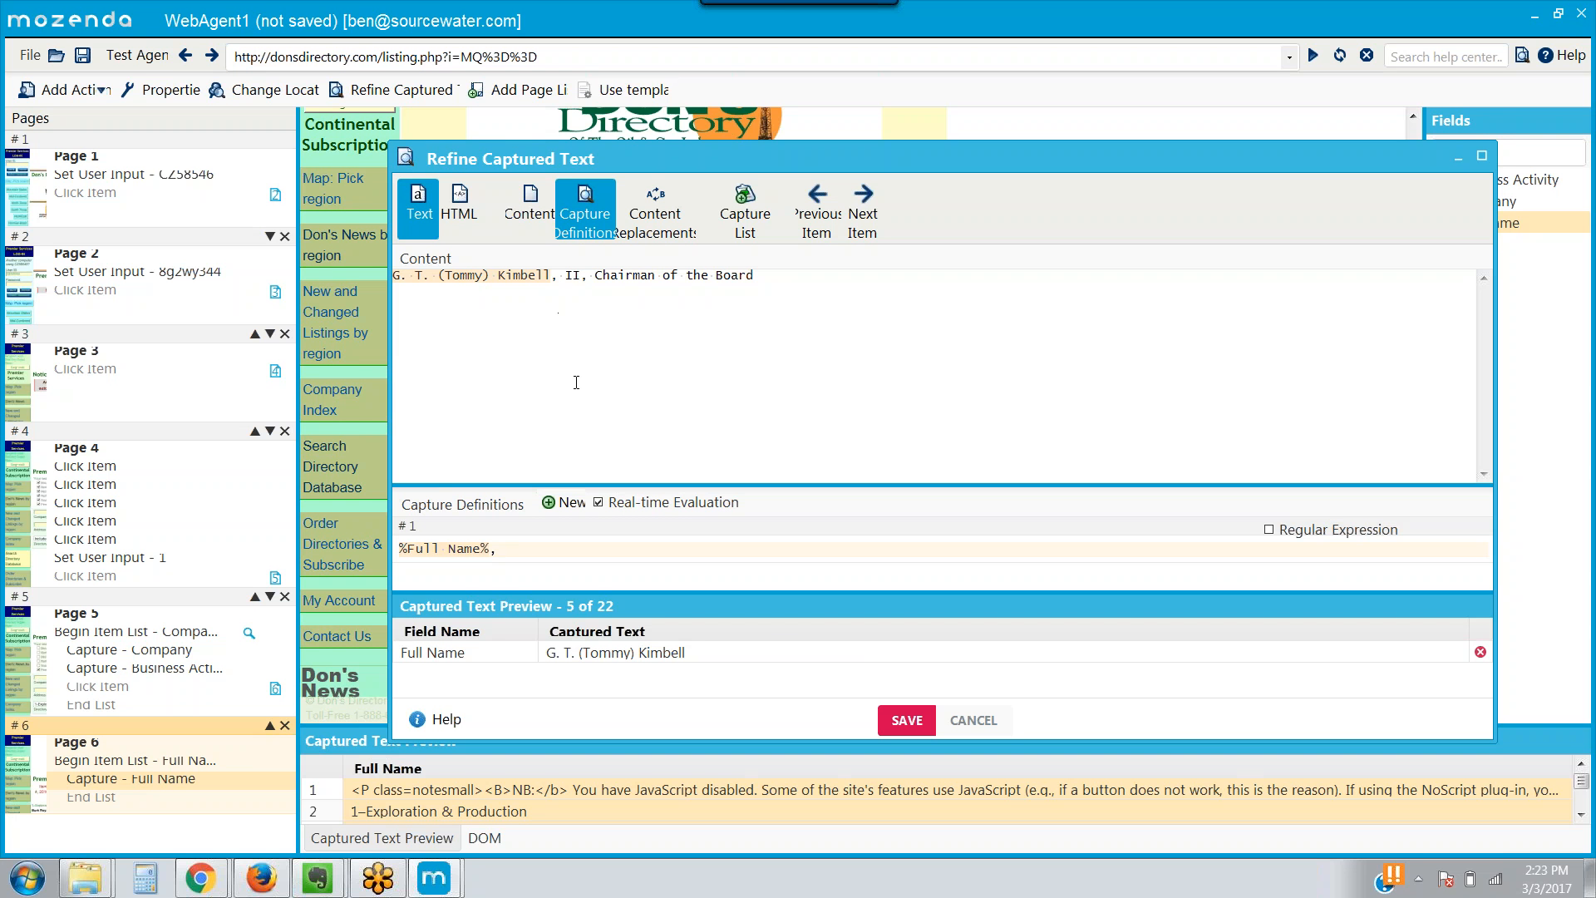
{"action": "type", "text": "%"}
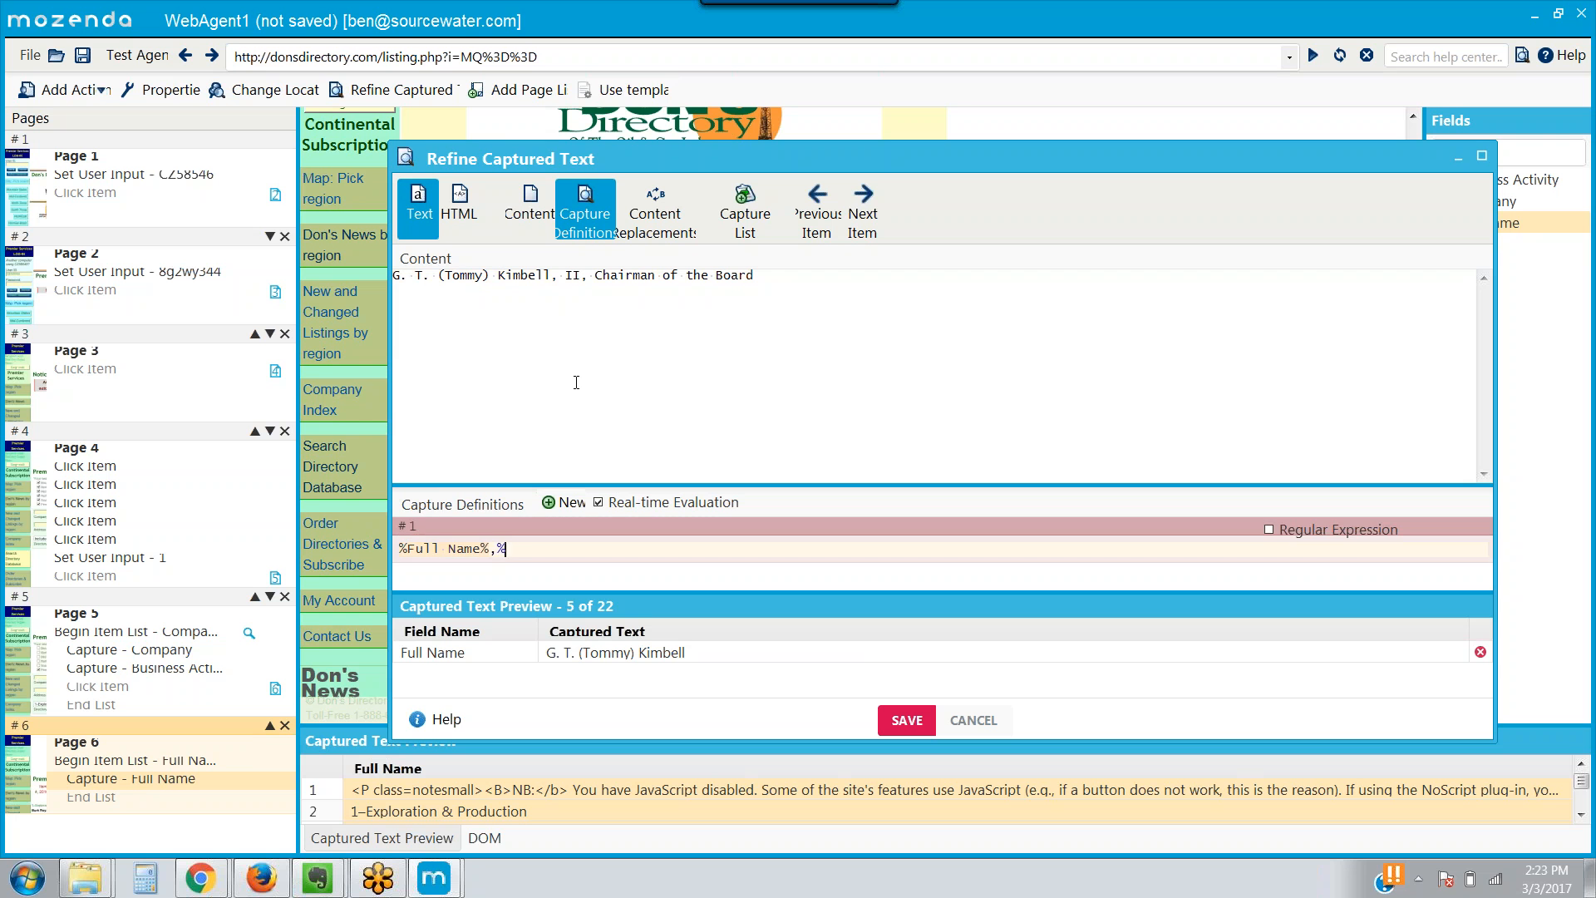
{"action": "type", "text": "title%"}
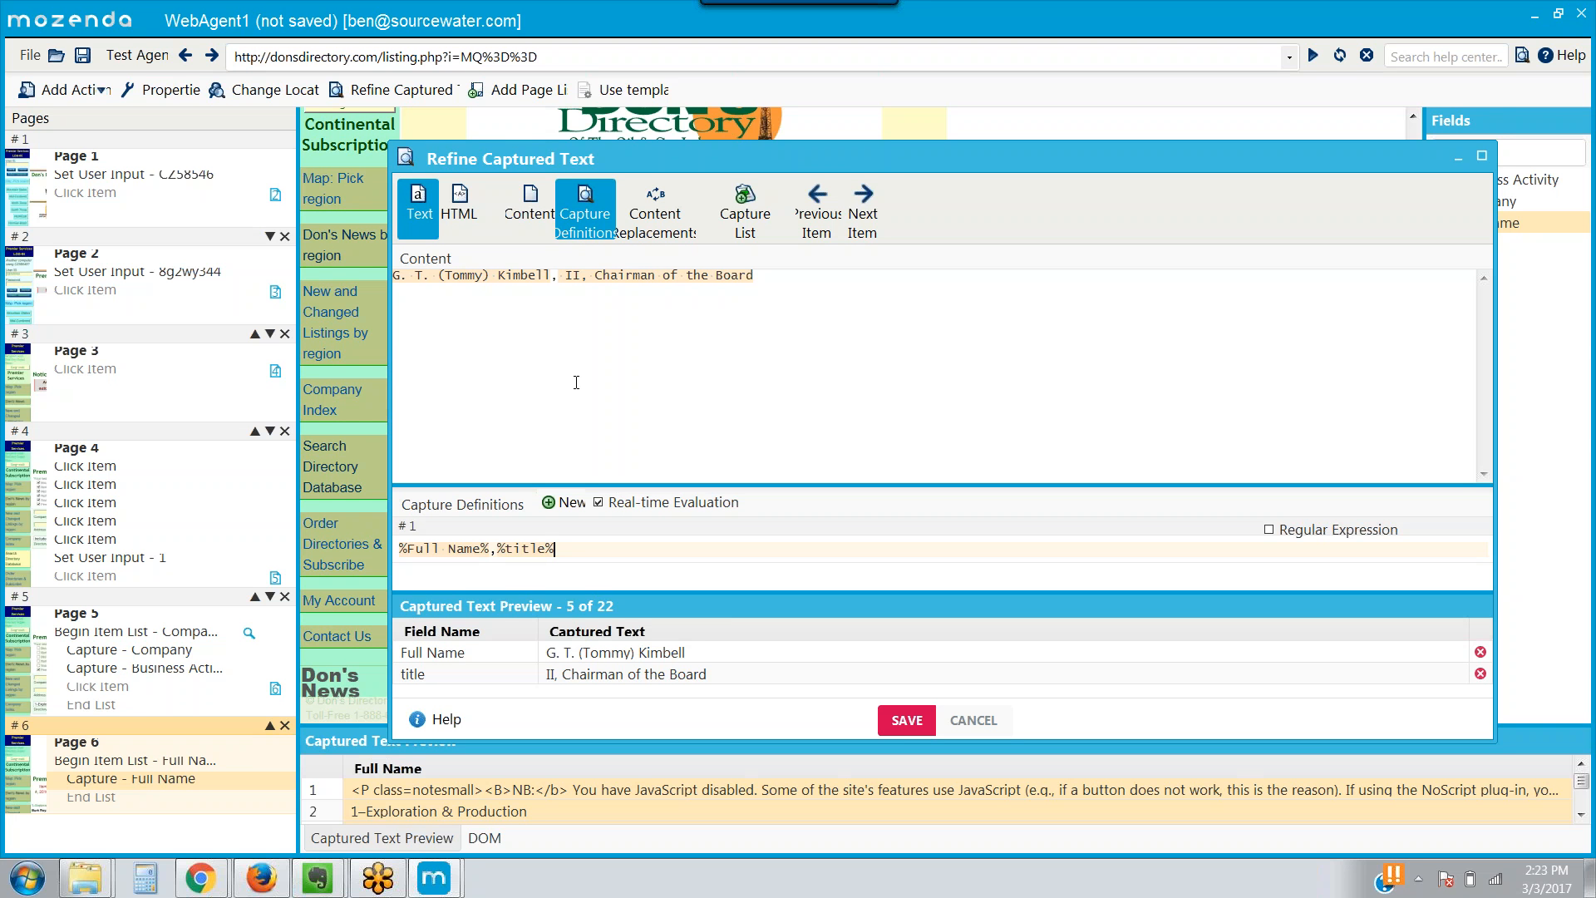
{"action": "left_click", "coordinate": [895, 728]}
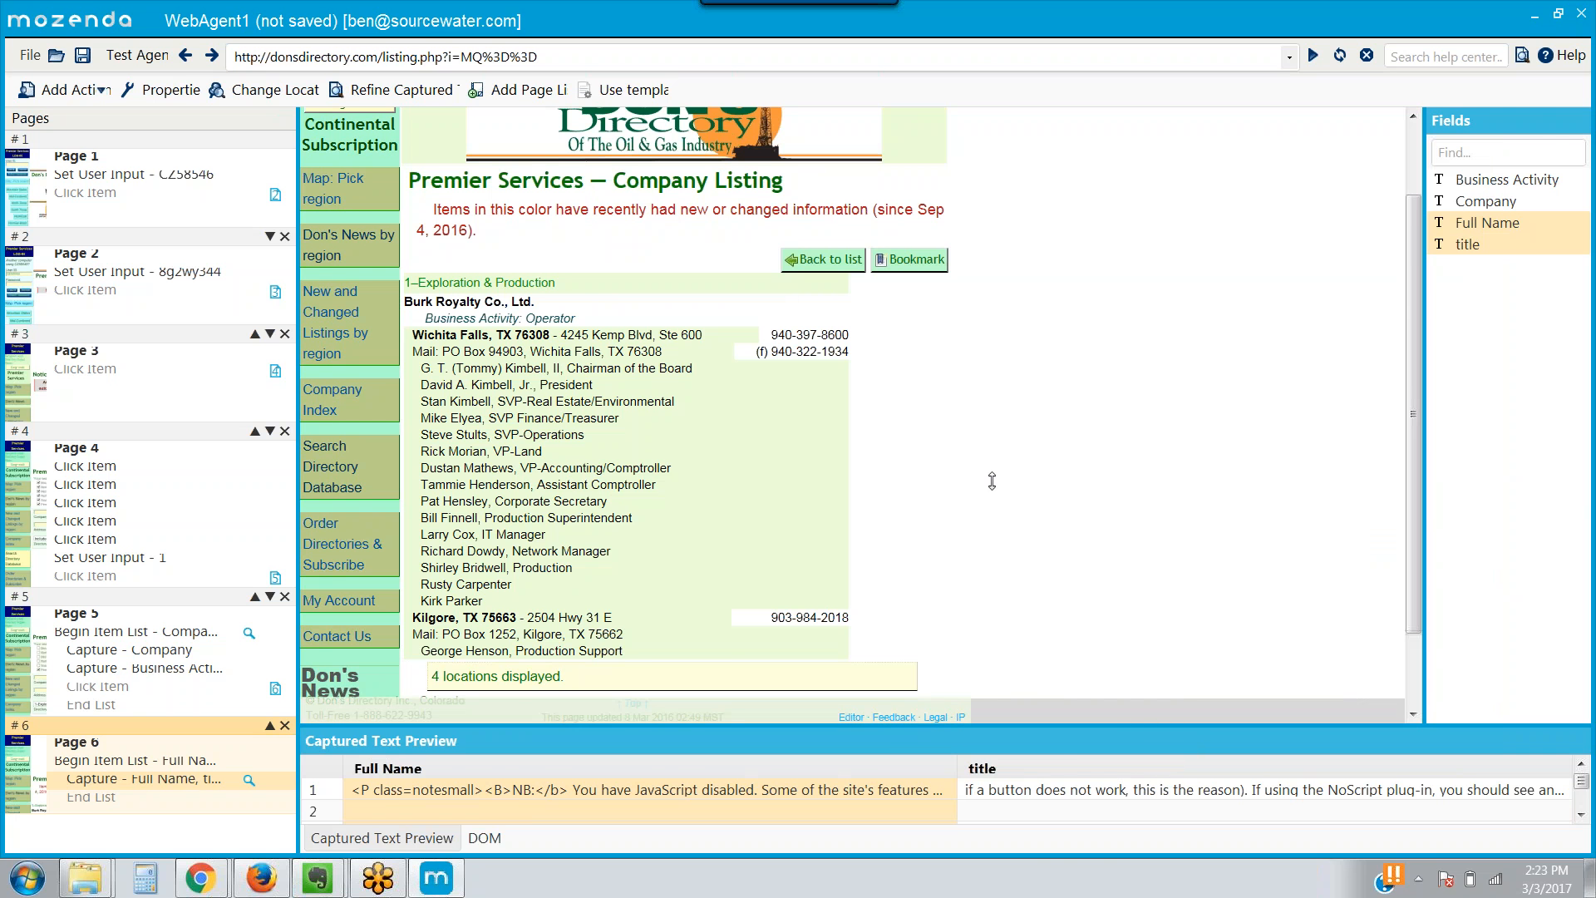
Review the split Full Name and title values in the captured text preview.
{"action": "left_click_drag", "start_coordinate": [1581, 651], "coordinate": [1595, 618]}
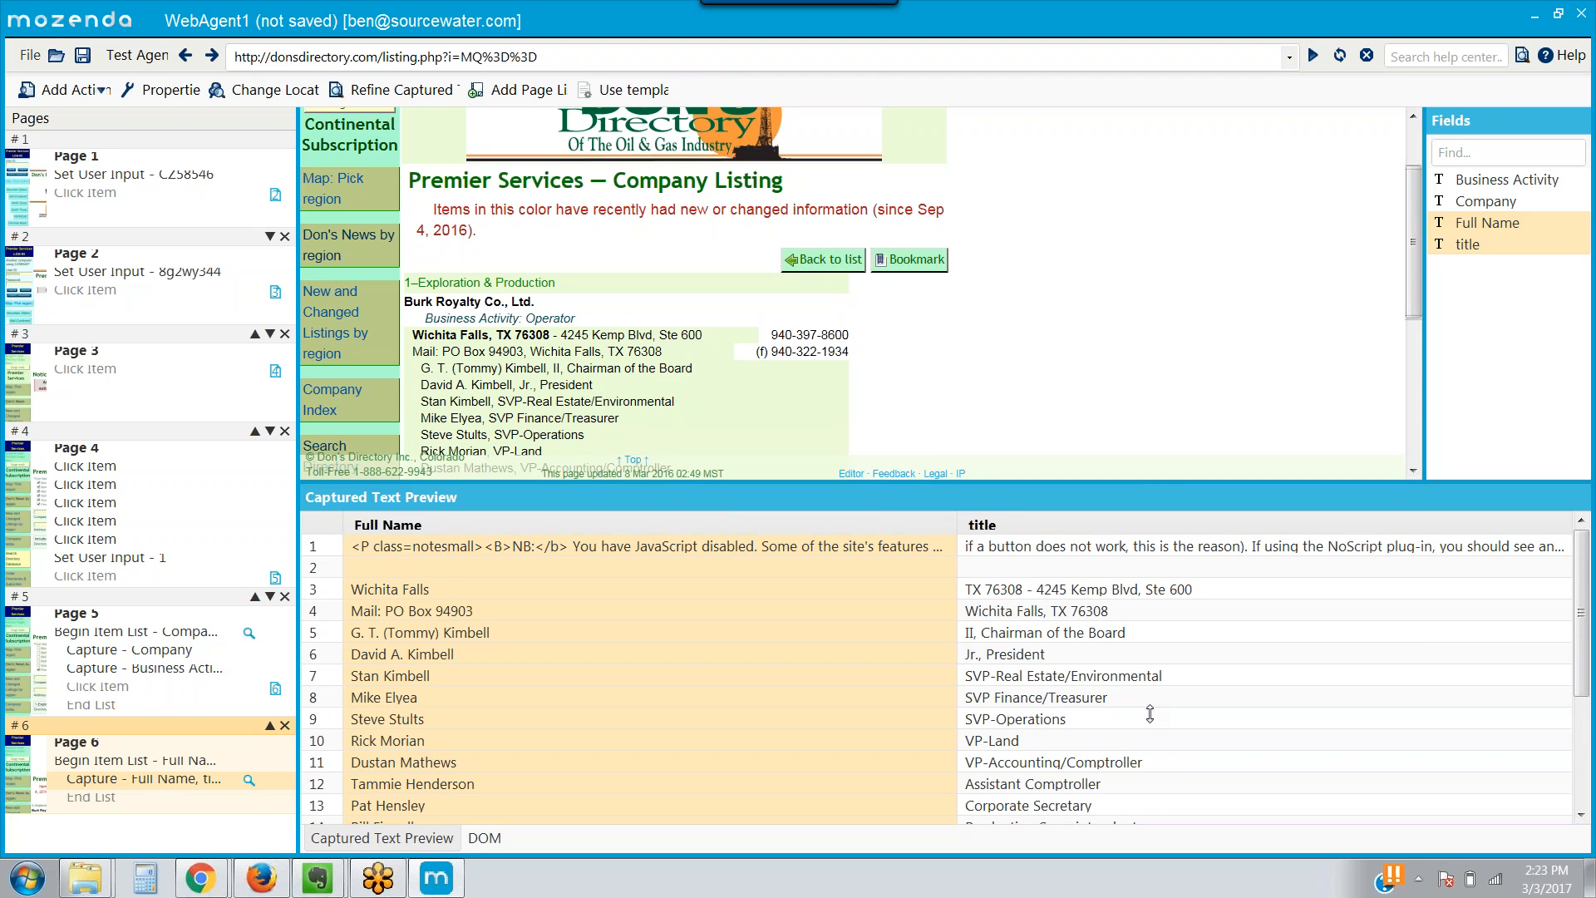
{"action": "left_click_drag", "start_coordinate": [1149, 480], "coordinate": [1189, 616]}
{"action": "right_click", "coordinate": [207, 782]}
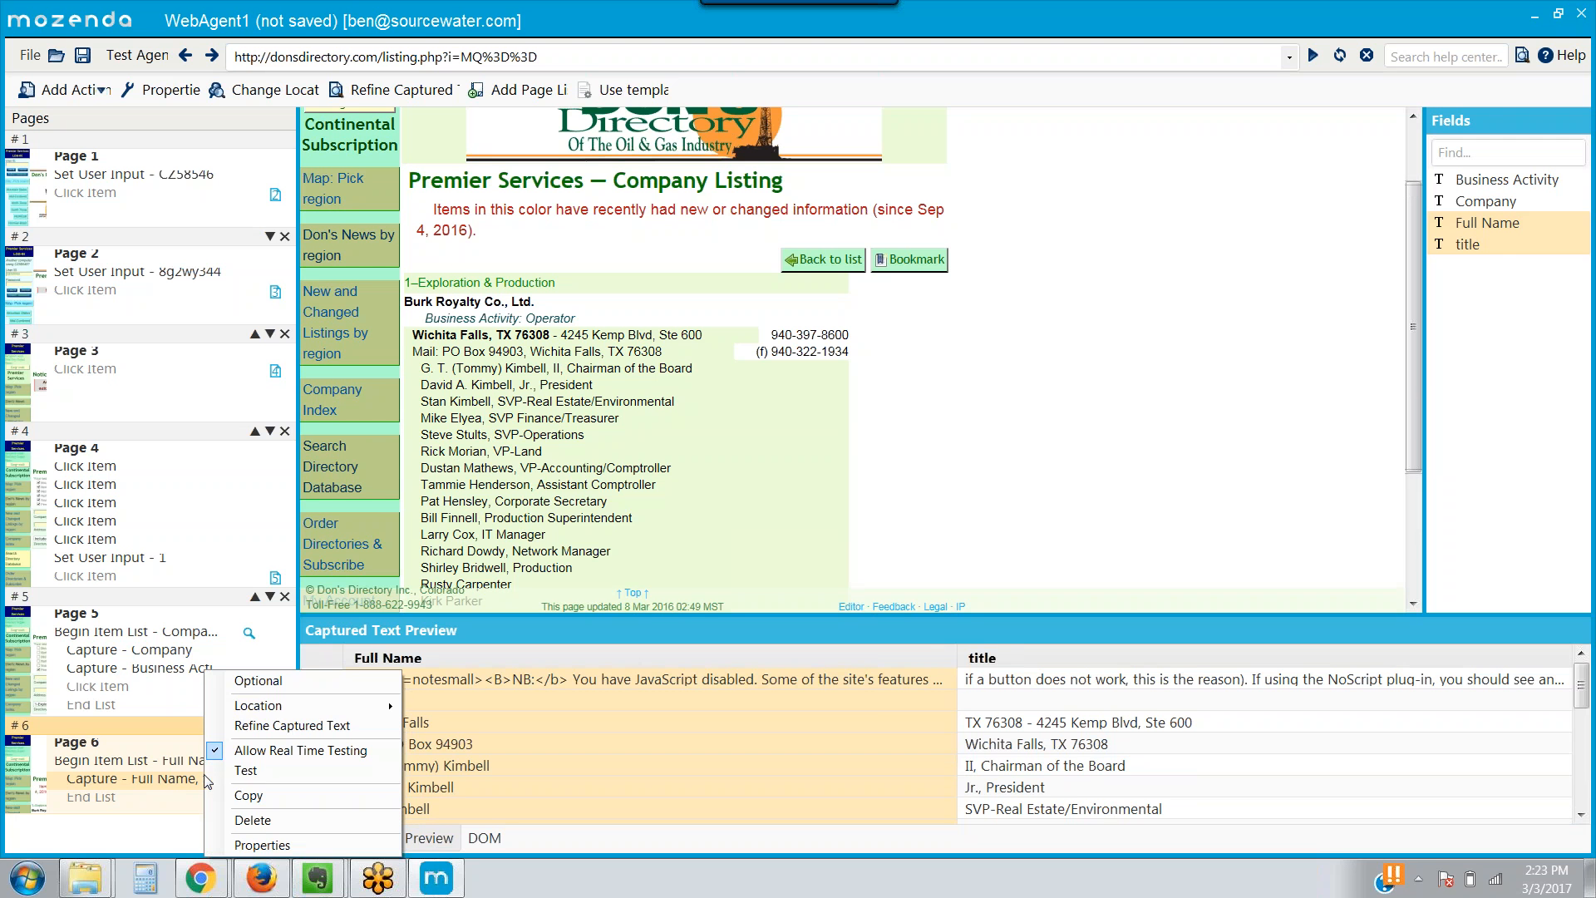
{"action": "left_click", "coordinate": [287, 736]}
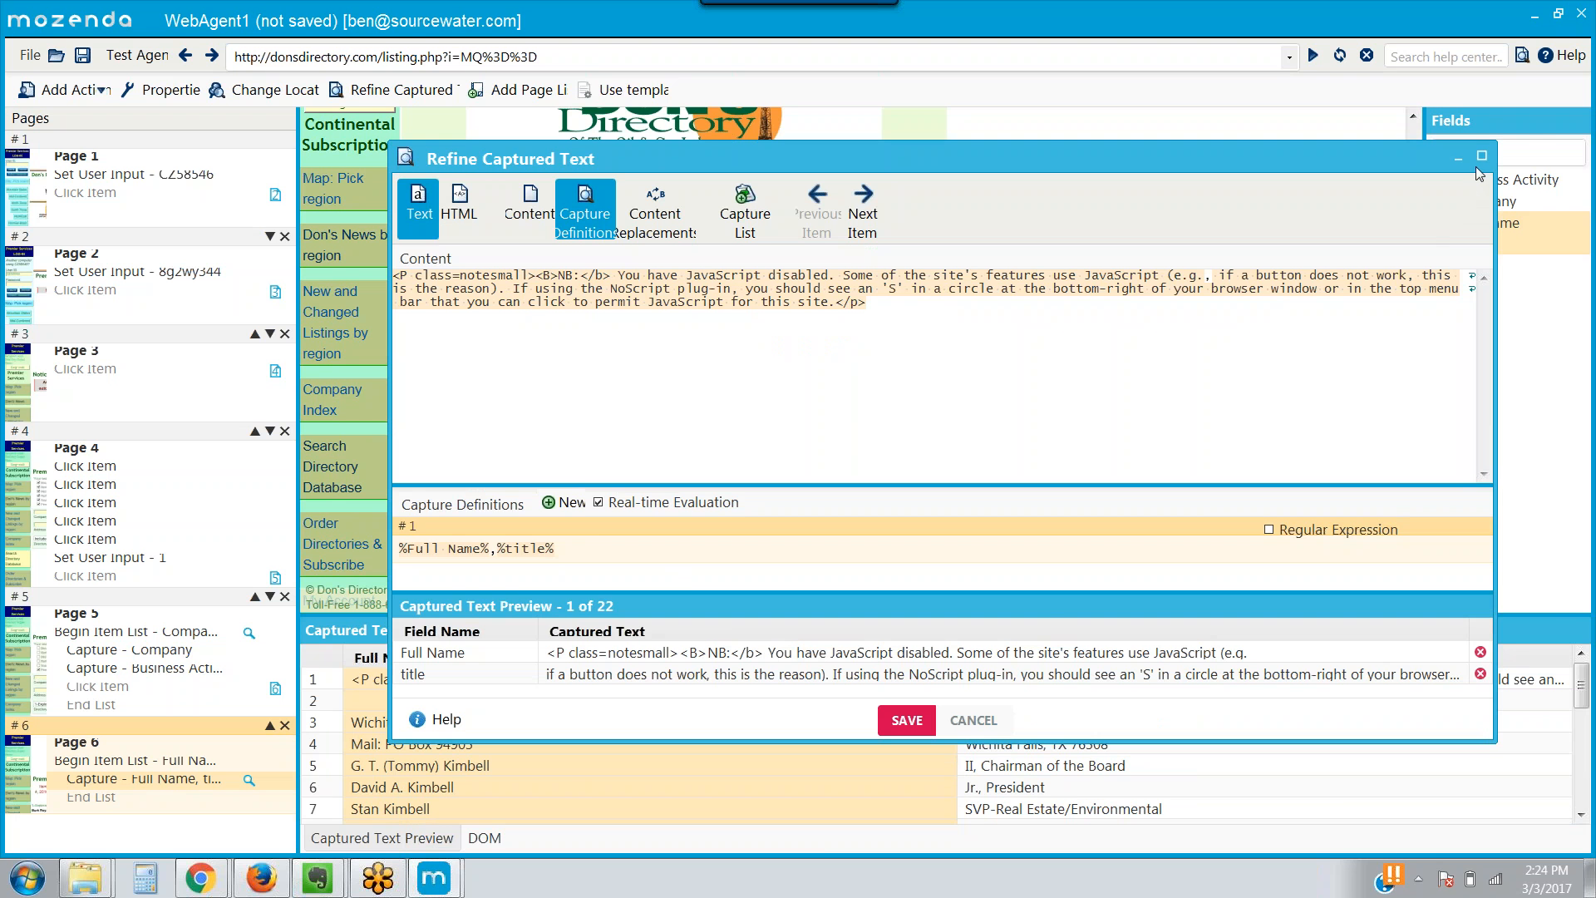
{"action": "left_click", "coordinate": [975, 721]}
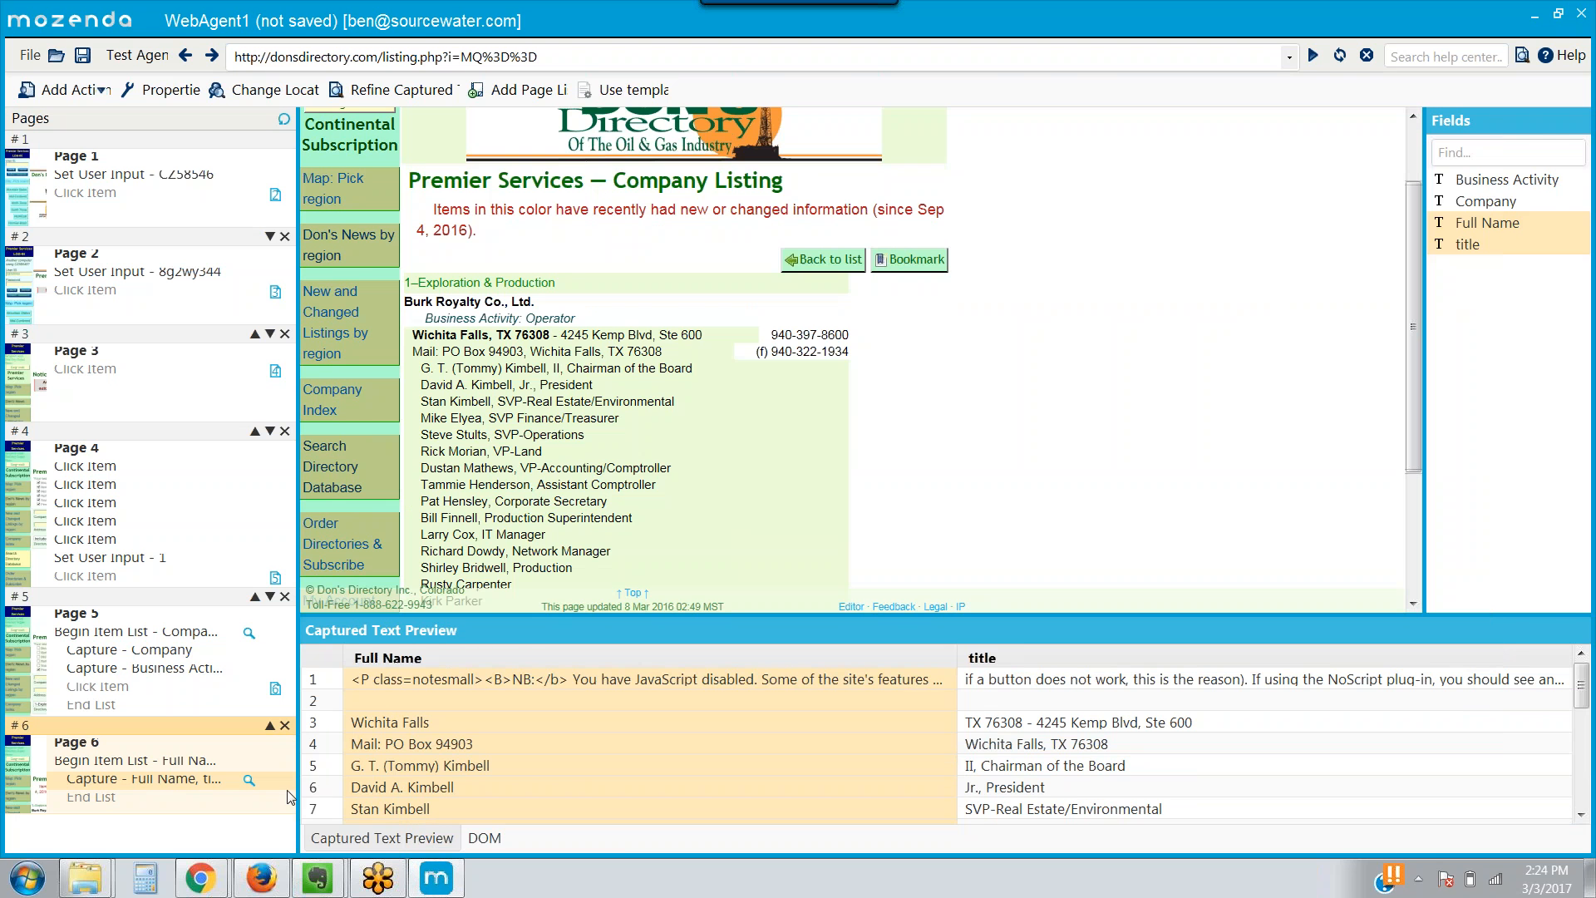
Refine the personnel list to skip the first items so it starts at the first person listed.
{"action": "right_click", "coordinate": [170, 783]}
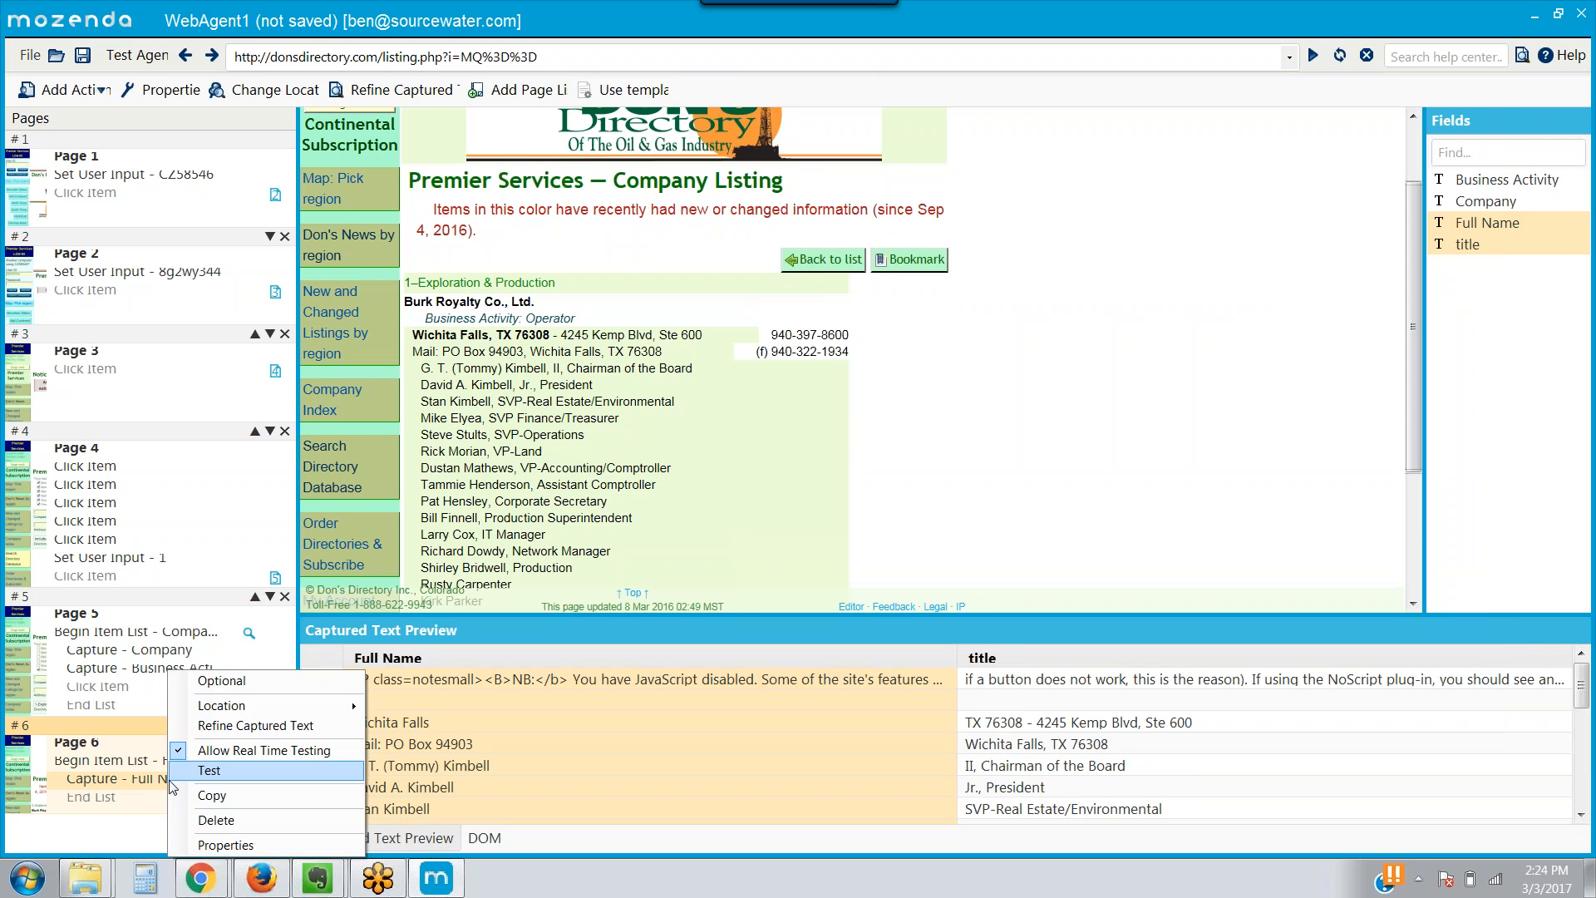
{"action": "left_click", "coordinate": [114, 785]}
{"action": "right_click", "coordinate": [129, 765]}
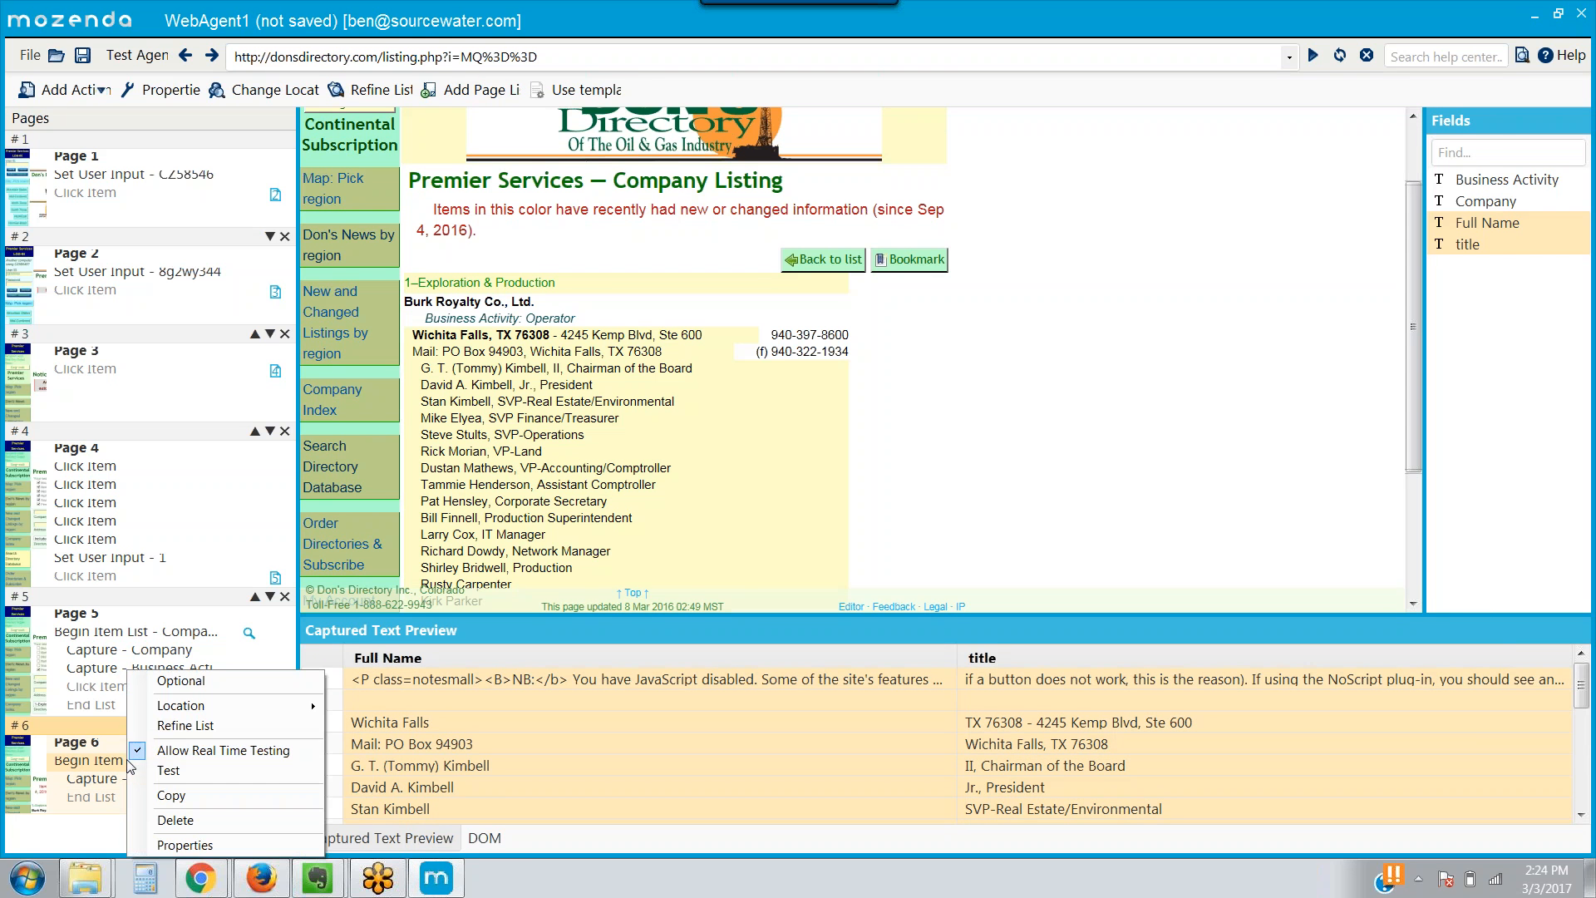
{"action": "left_click", "coordinate": [186, 725]}
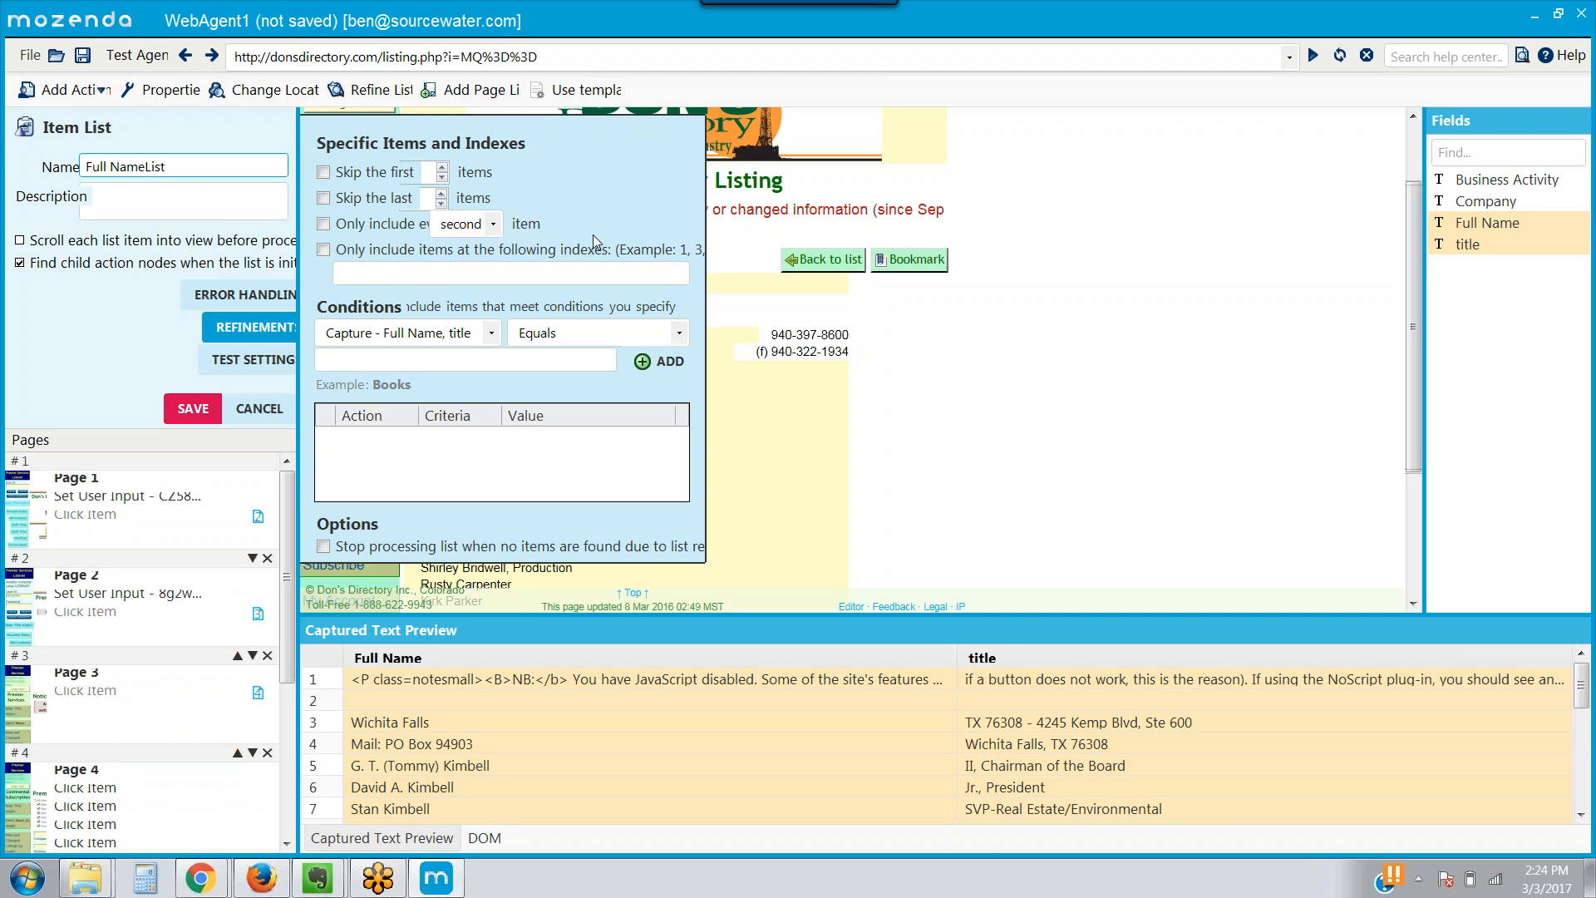
{"action": "left_click", "coordinate": [323, 172]}
{"action": "double_click", "coordinate": [442, 168]}
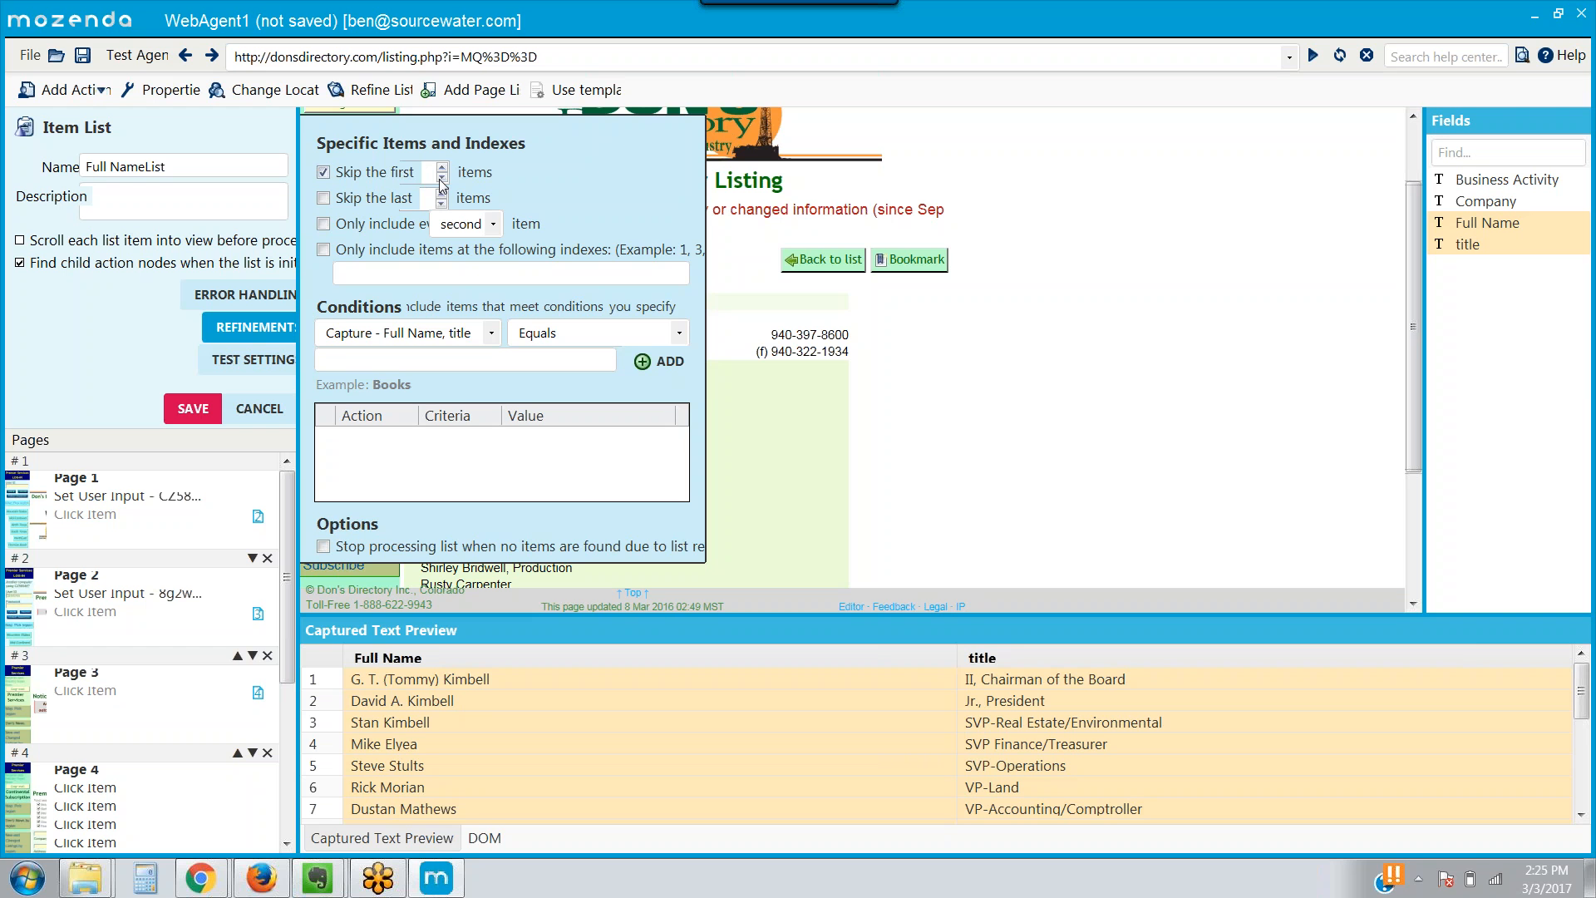
{"action": "left_click", "coordinate": [440, 179]}
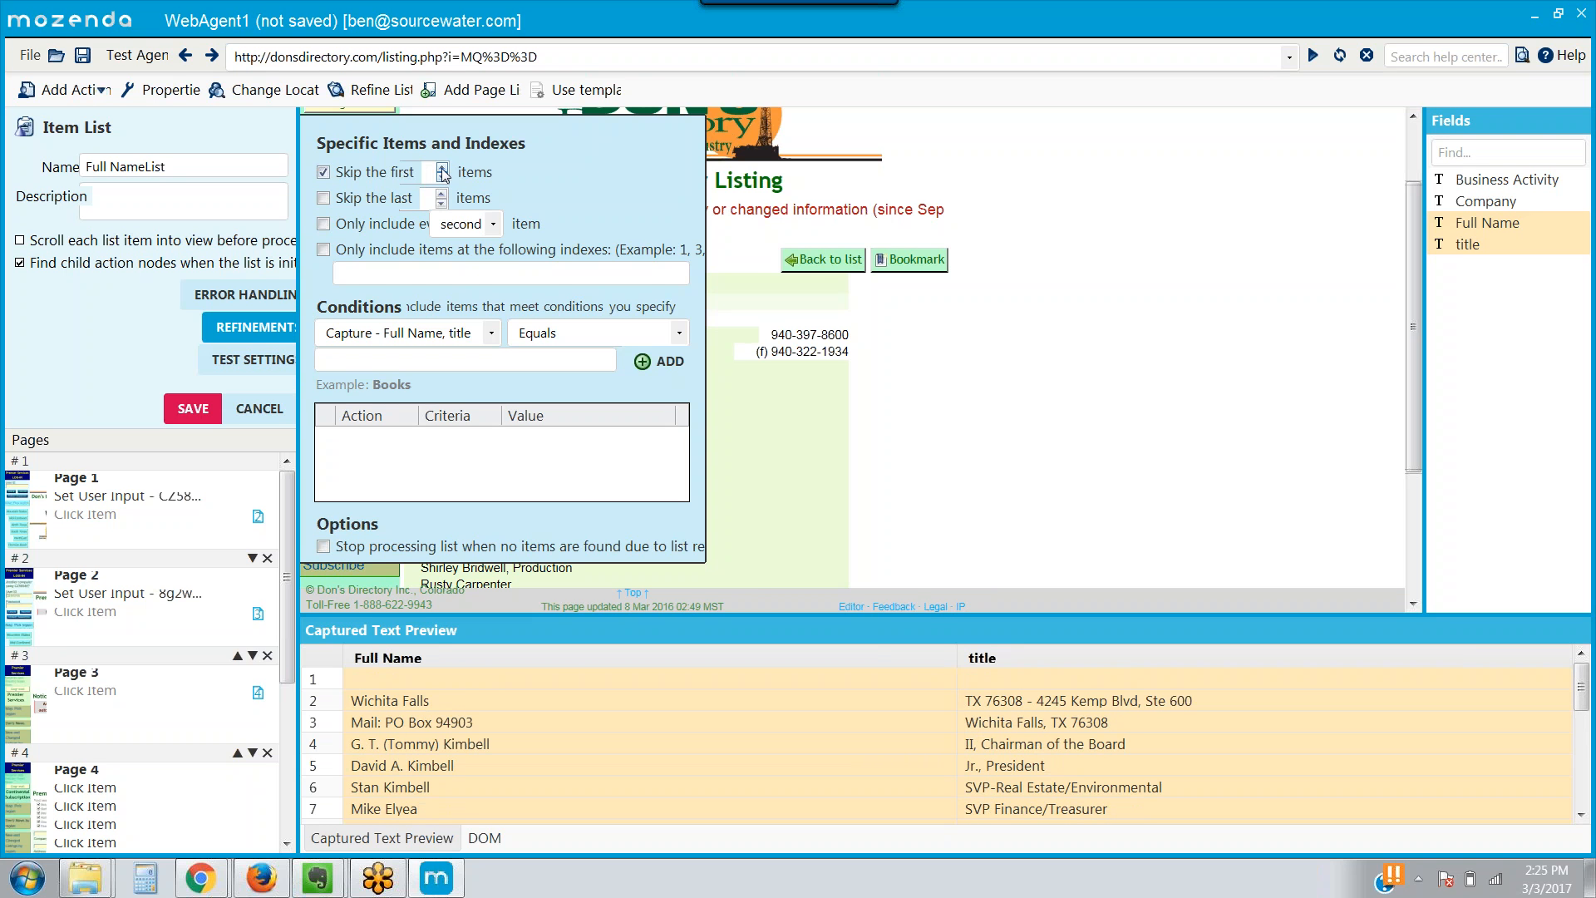
{"action": "left_click", "coordinate": [442, 168]}
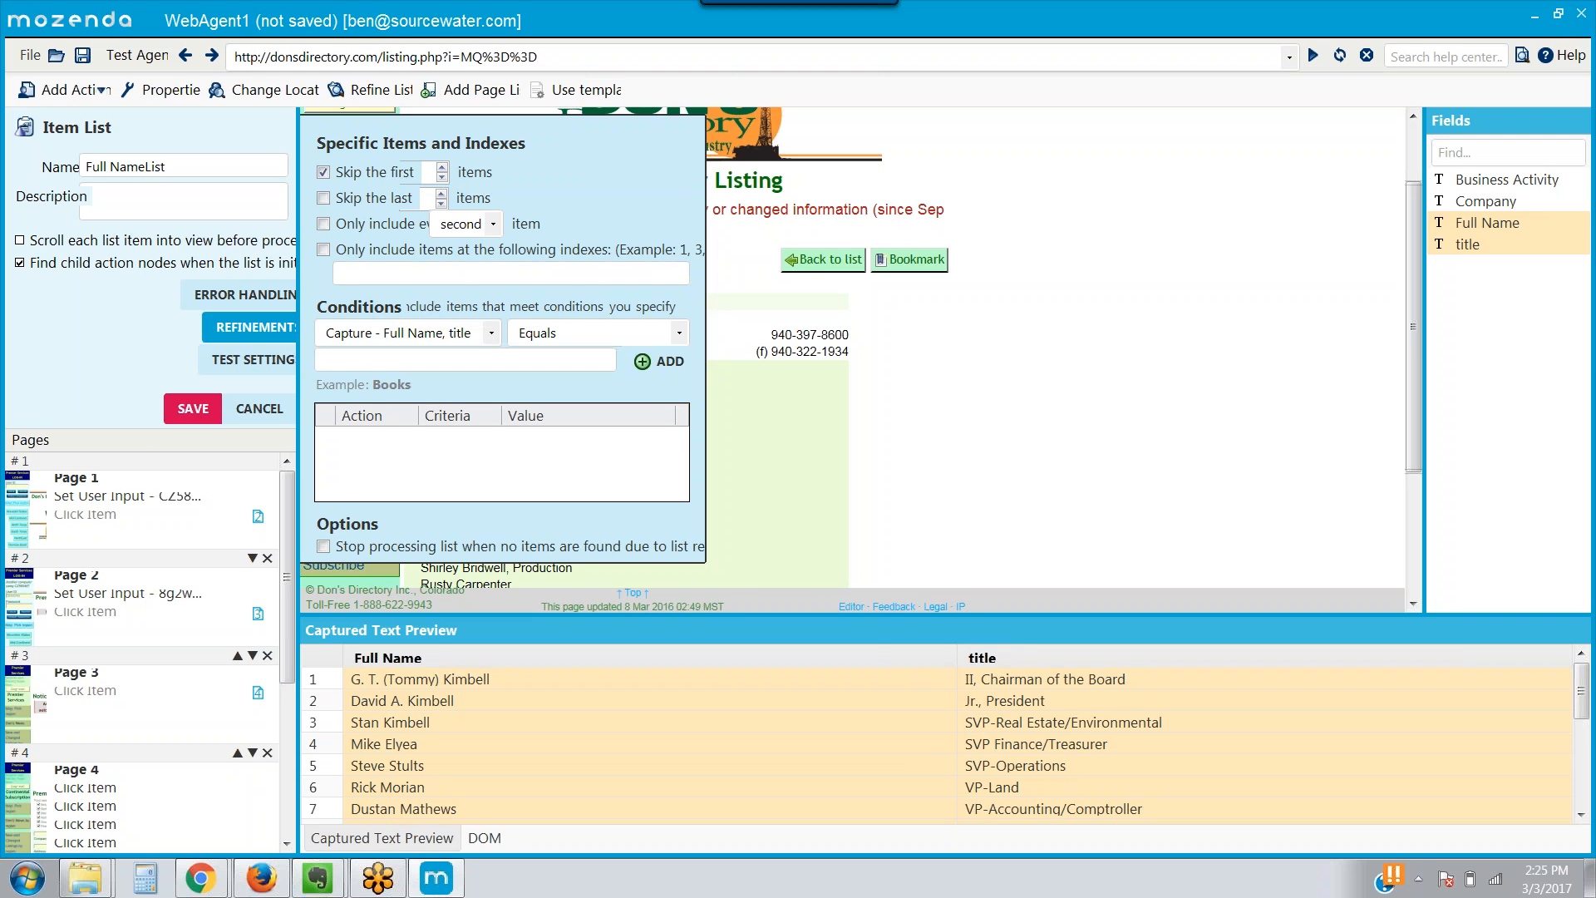
{"action": "left_click", "coordinate": [200, 412]}
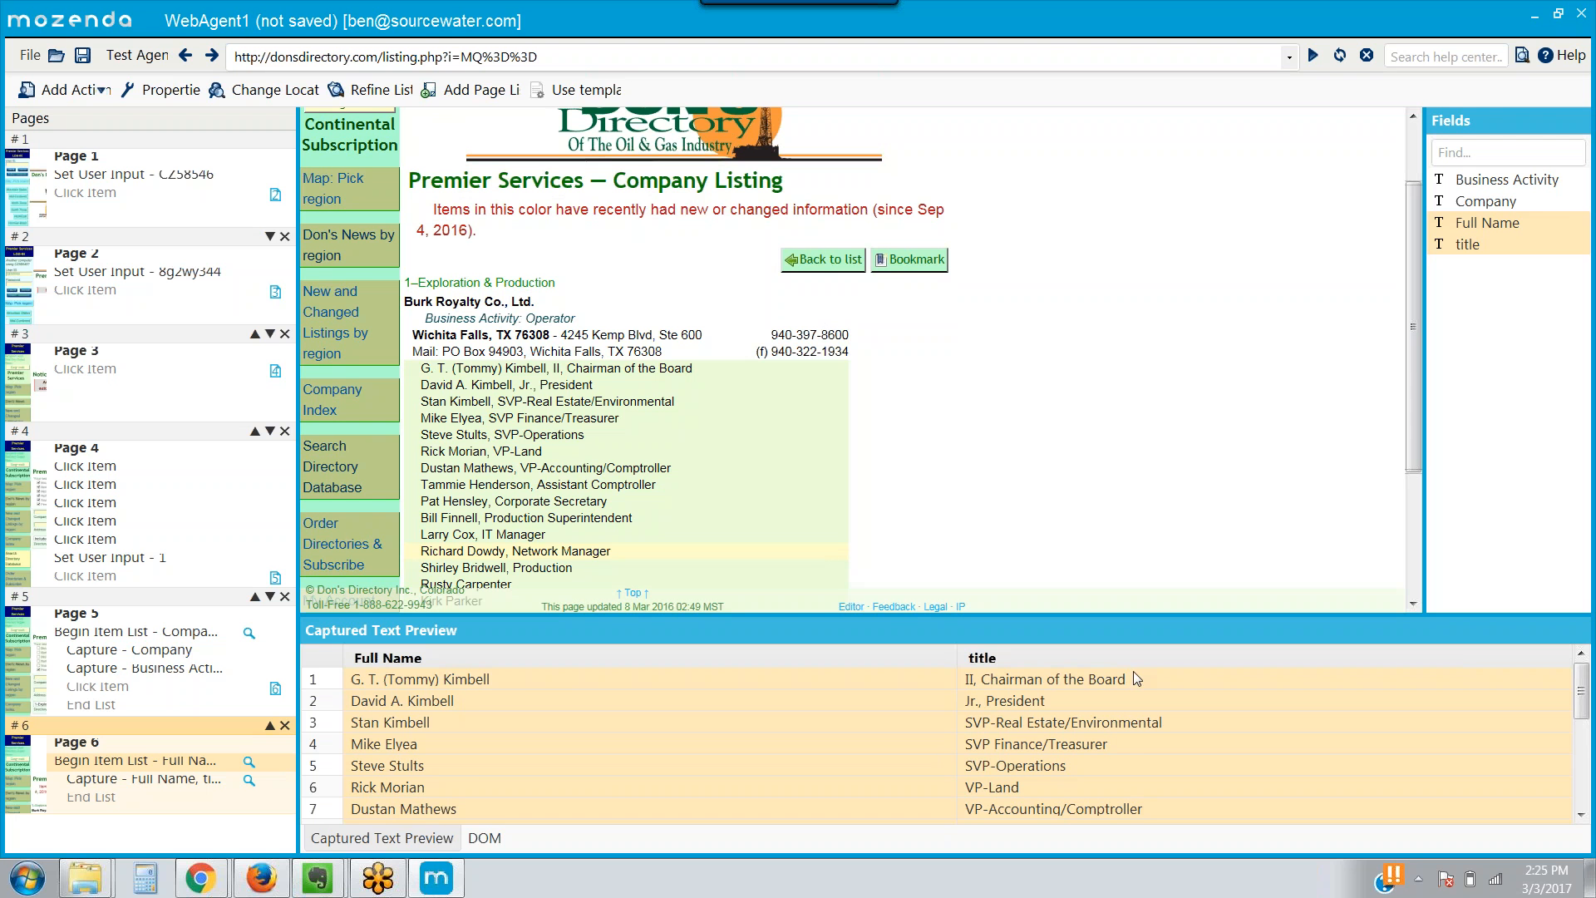
Capture the company's phone number as a Phone Number text field.
{"action": "mouse_move", "coordinate": [1585, 708]}
{"action": "left_mouse_down"}
{"action": "mouse_move", "coordinate": [1586, 745]}
{"action": "mouse_move", "coordinate": [1586, 688]}
{"action": "left_mouse_up"}
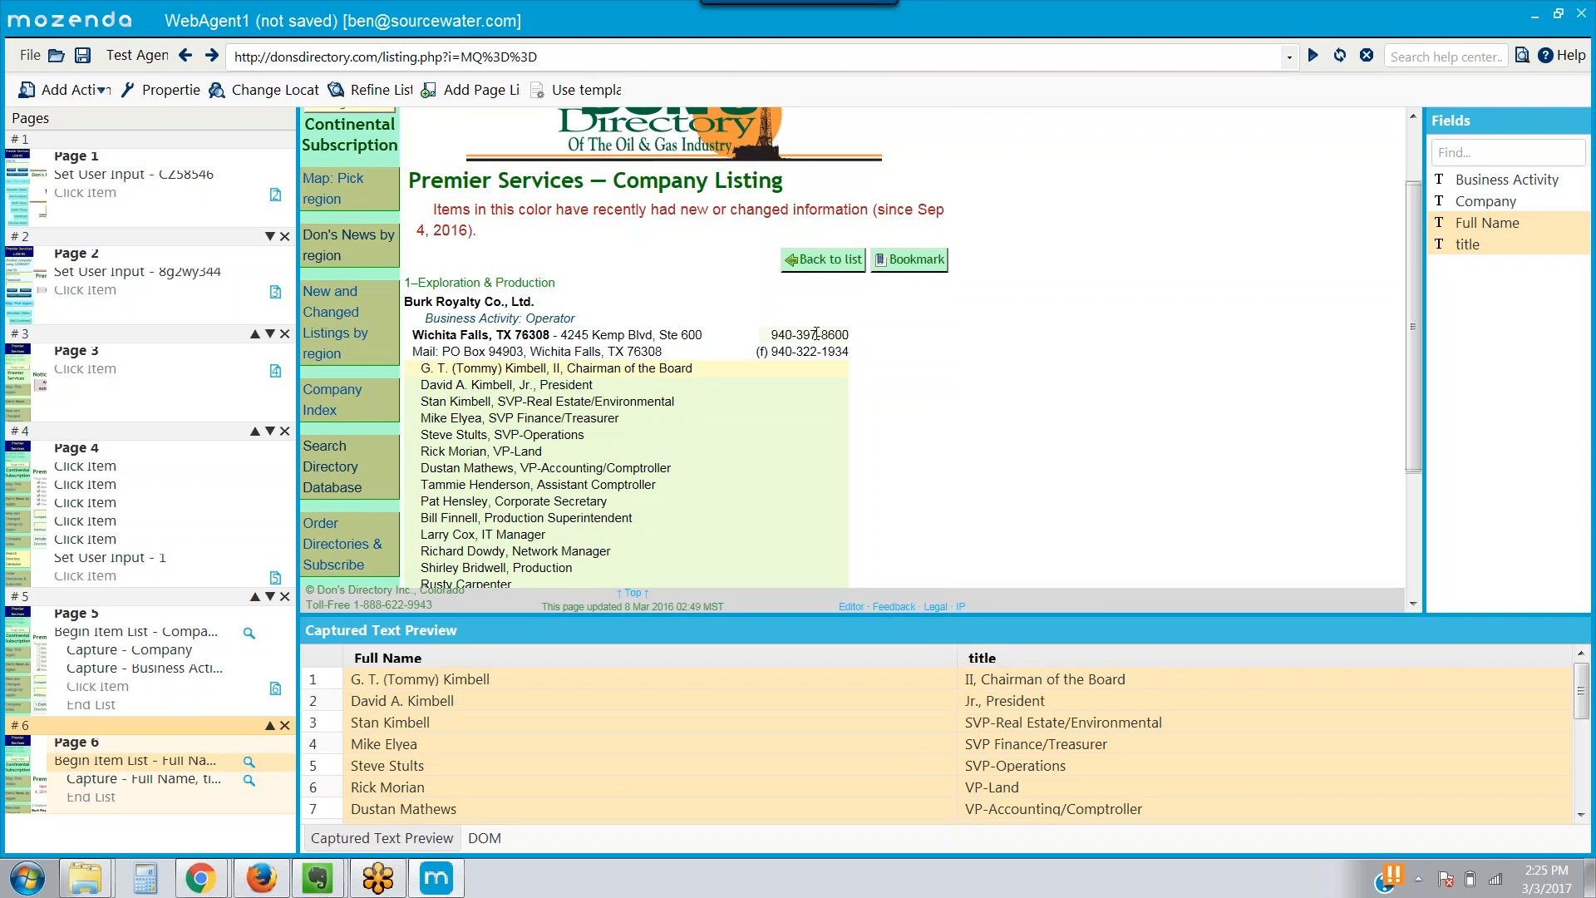
{"action": "left_click", "coordinate": [816, 333]}
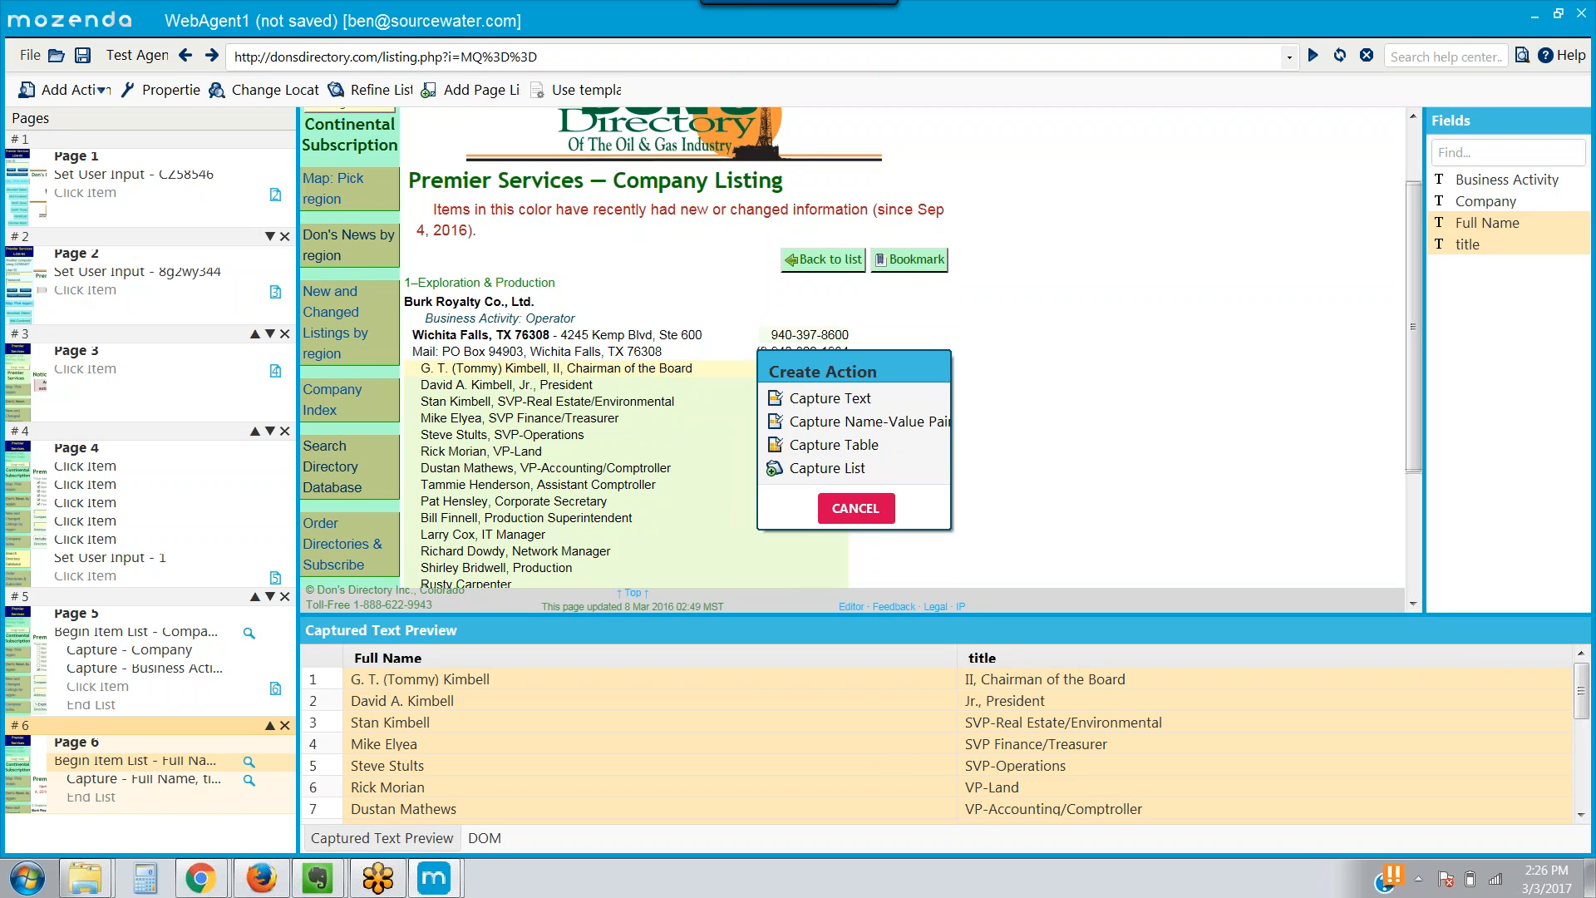
{"action": "left_click", "coordinate": [813, 401]}
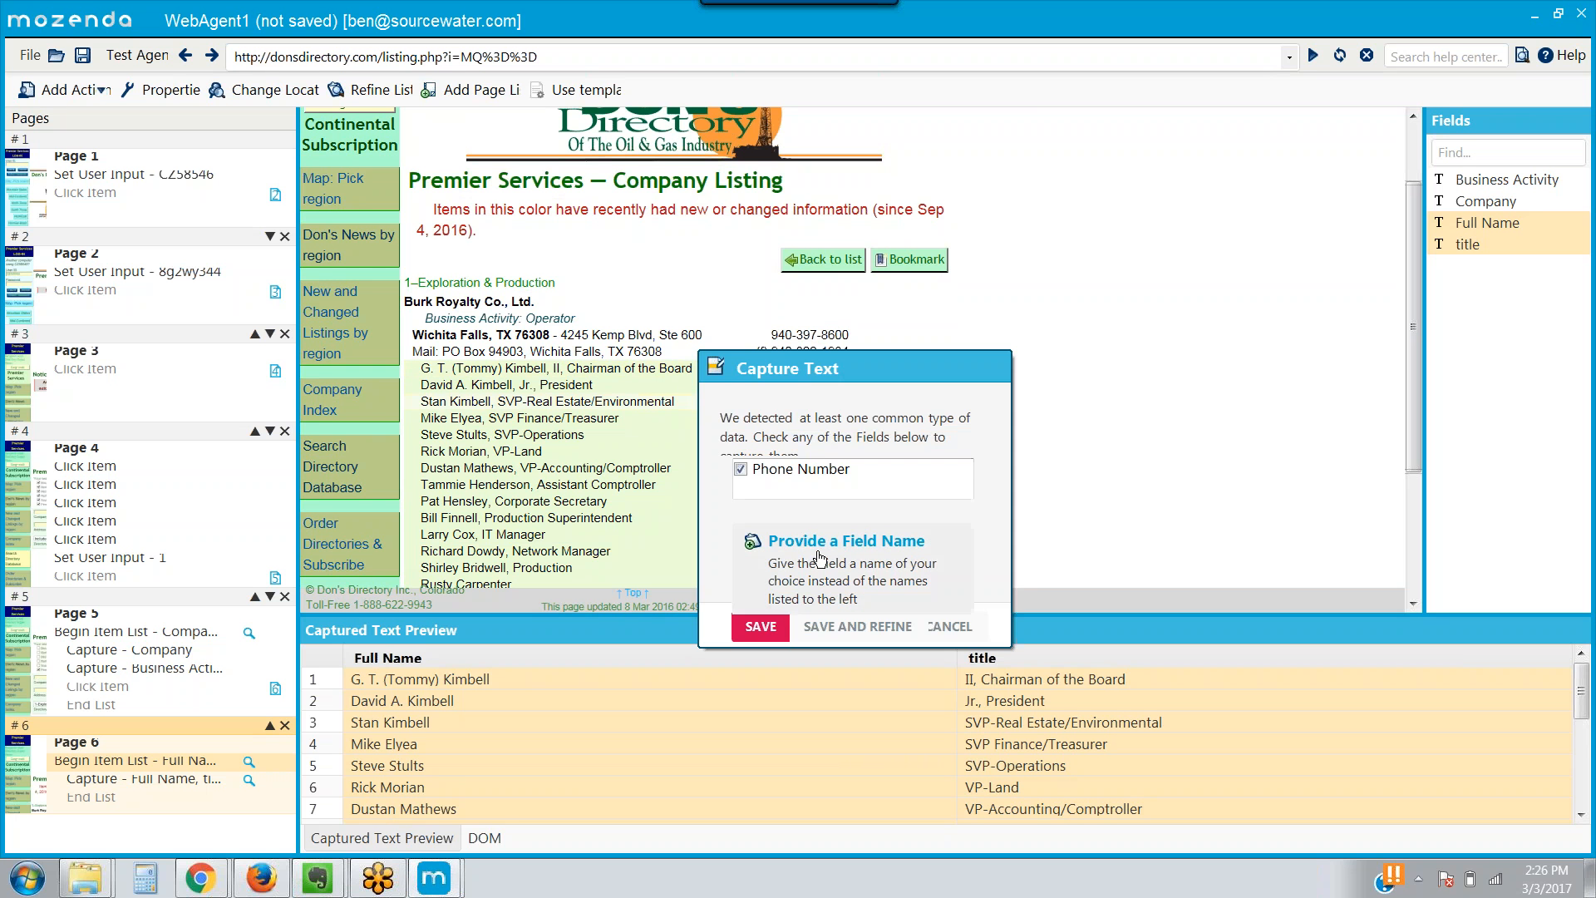
{"action": "left_click", "coordinate": [761, 626]}
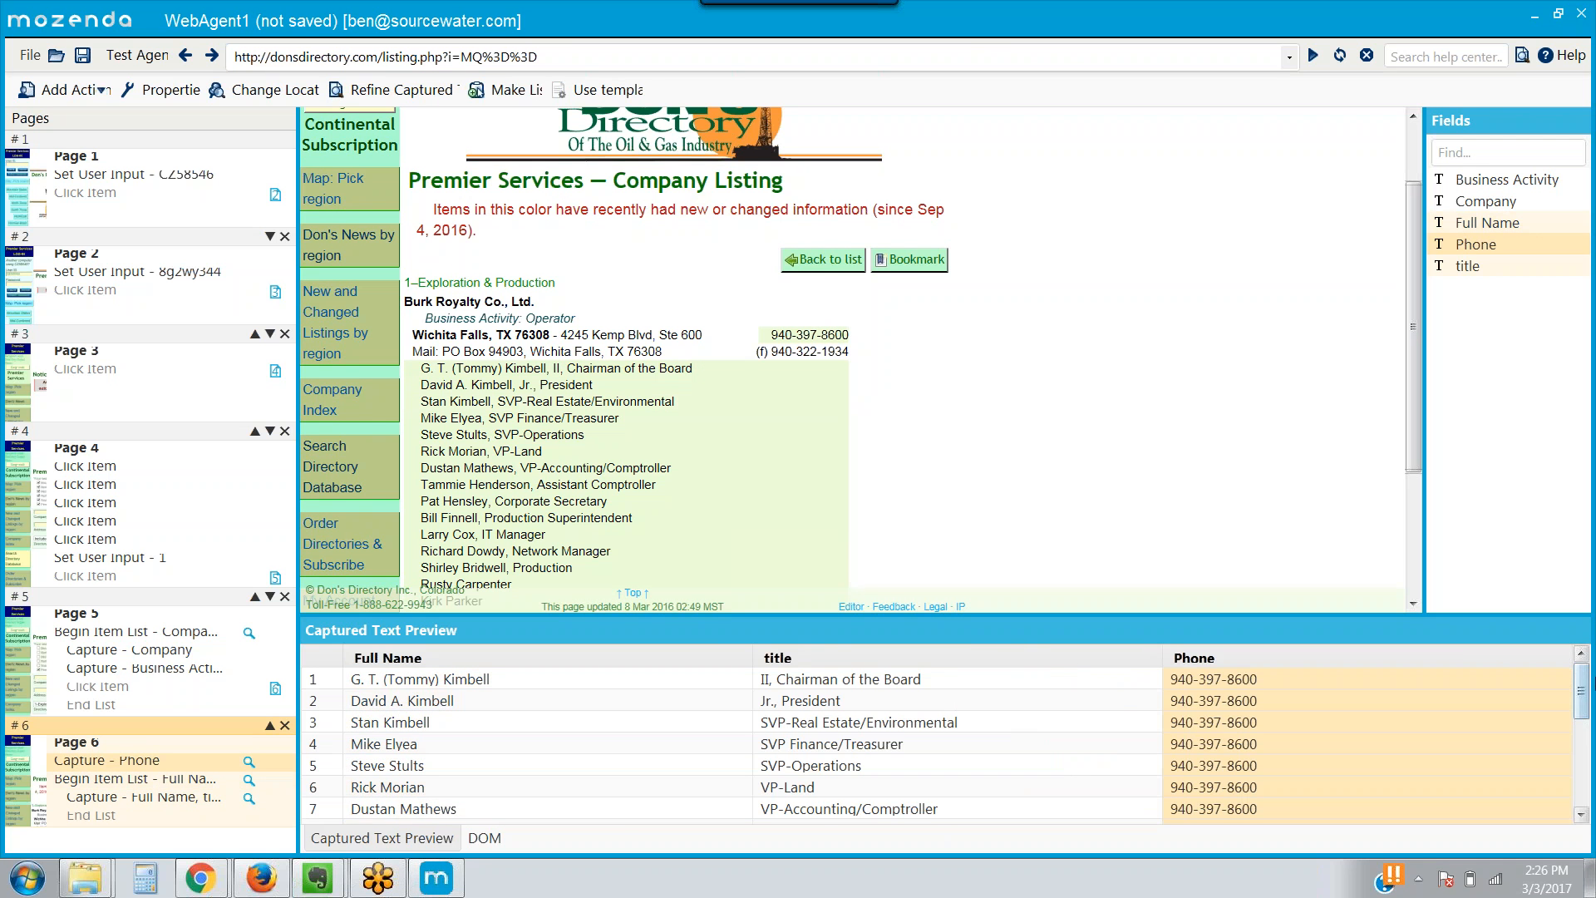
Scroll through the company page and preview to review the captured names, titles and phone numbers.
{"action": "mouse_move", "coordinate": [1584, 697]}
{"action": "left_mouse_down"}
{"action": "mouse_move", "coordinate": [1593, 807]}
{"action": "mouse_move", "coordinate": [1585, 690]}
{"action": "left_mouse_up"}
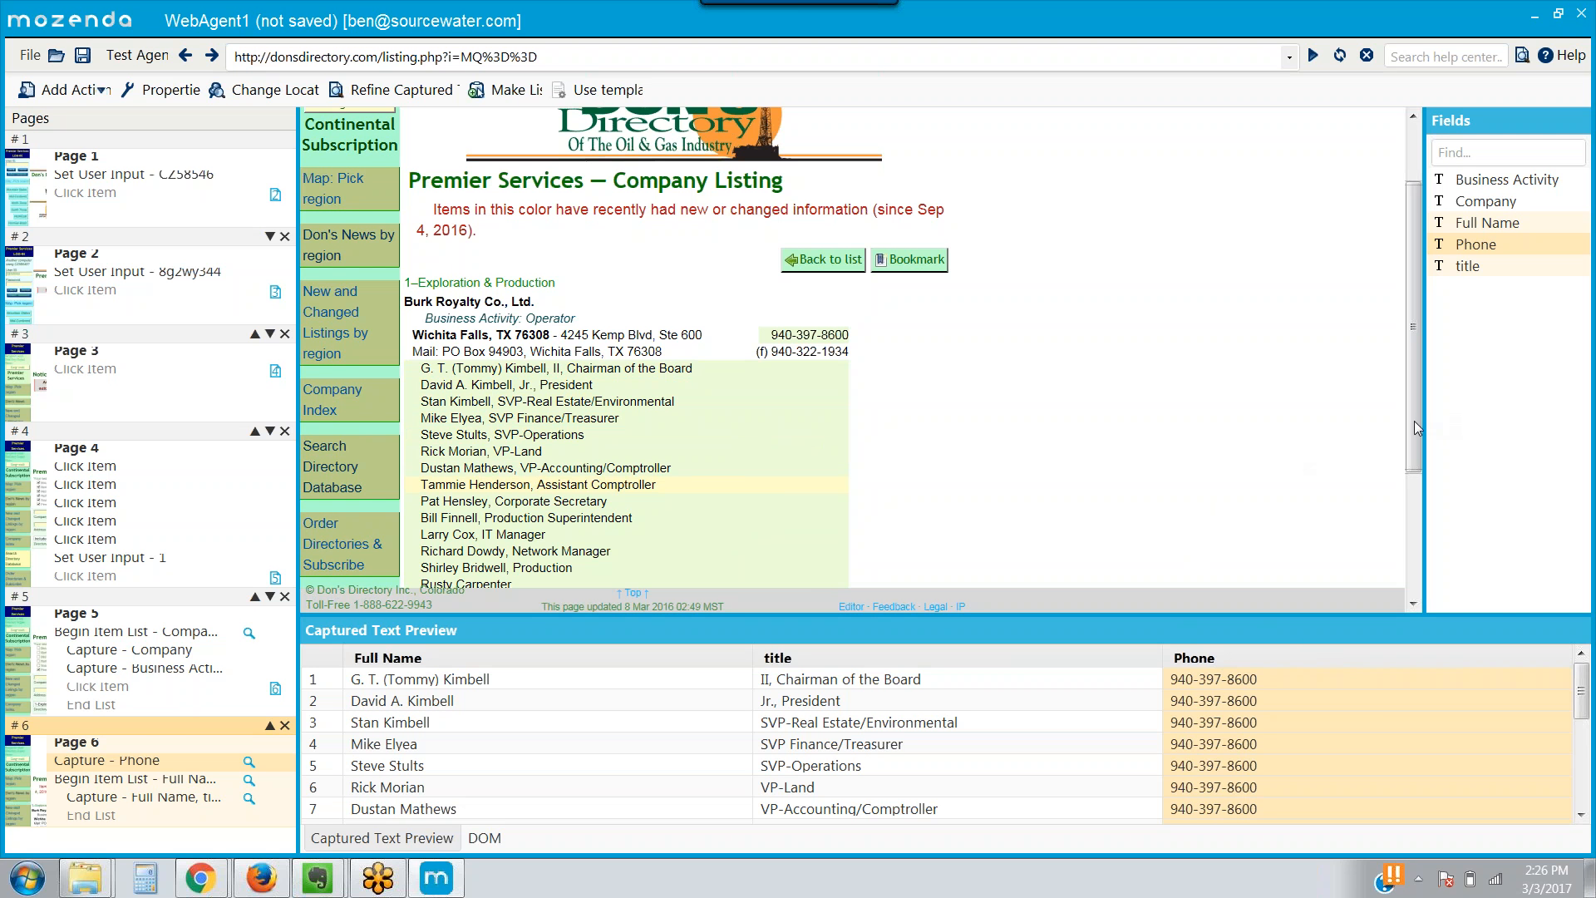
{"action": "left_click_drag", "start_coordinate": [1414, 434], "coordinate": [1408, 477]}
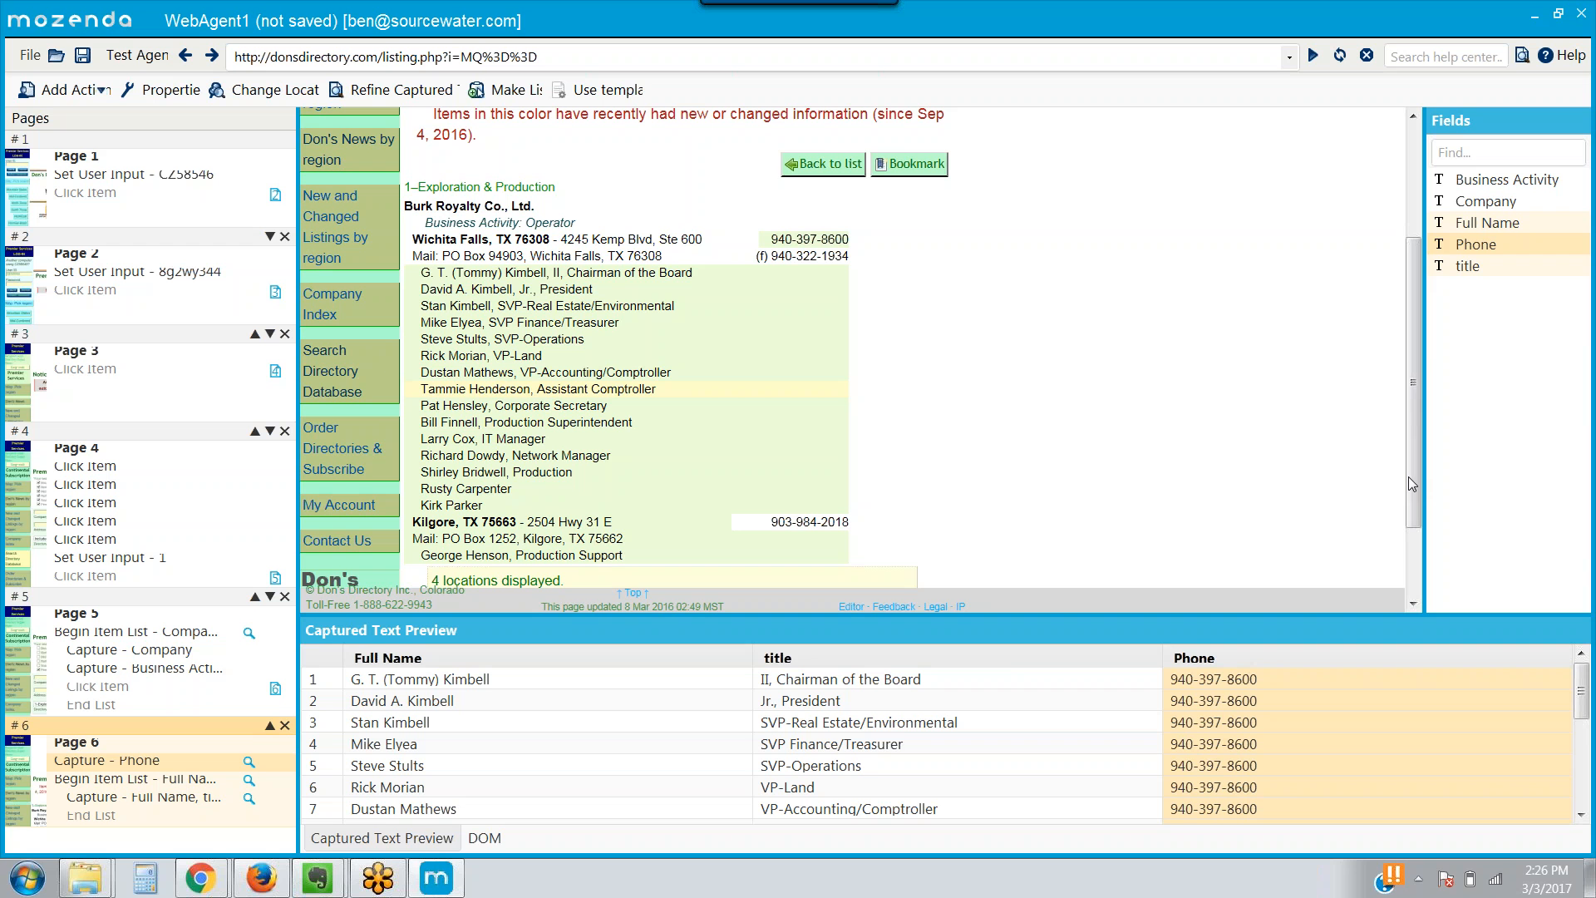
{"action": "left_click_drag", "start_coordinate": [1408, 476], "coordinate": [1411, 504]}
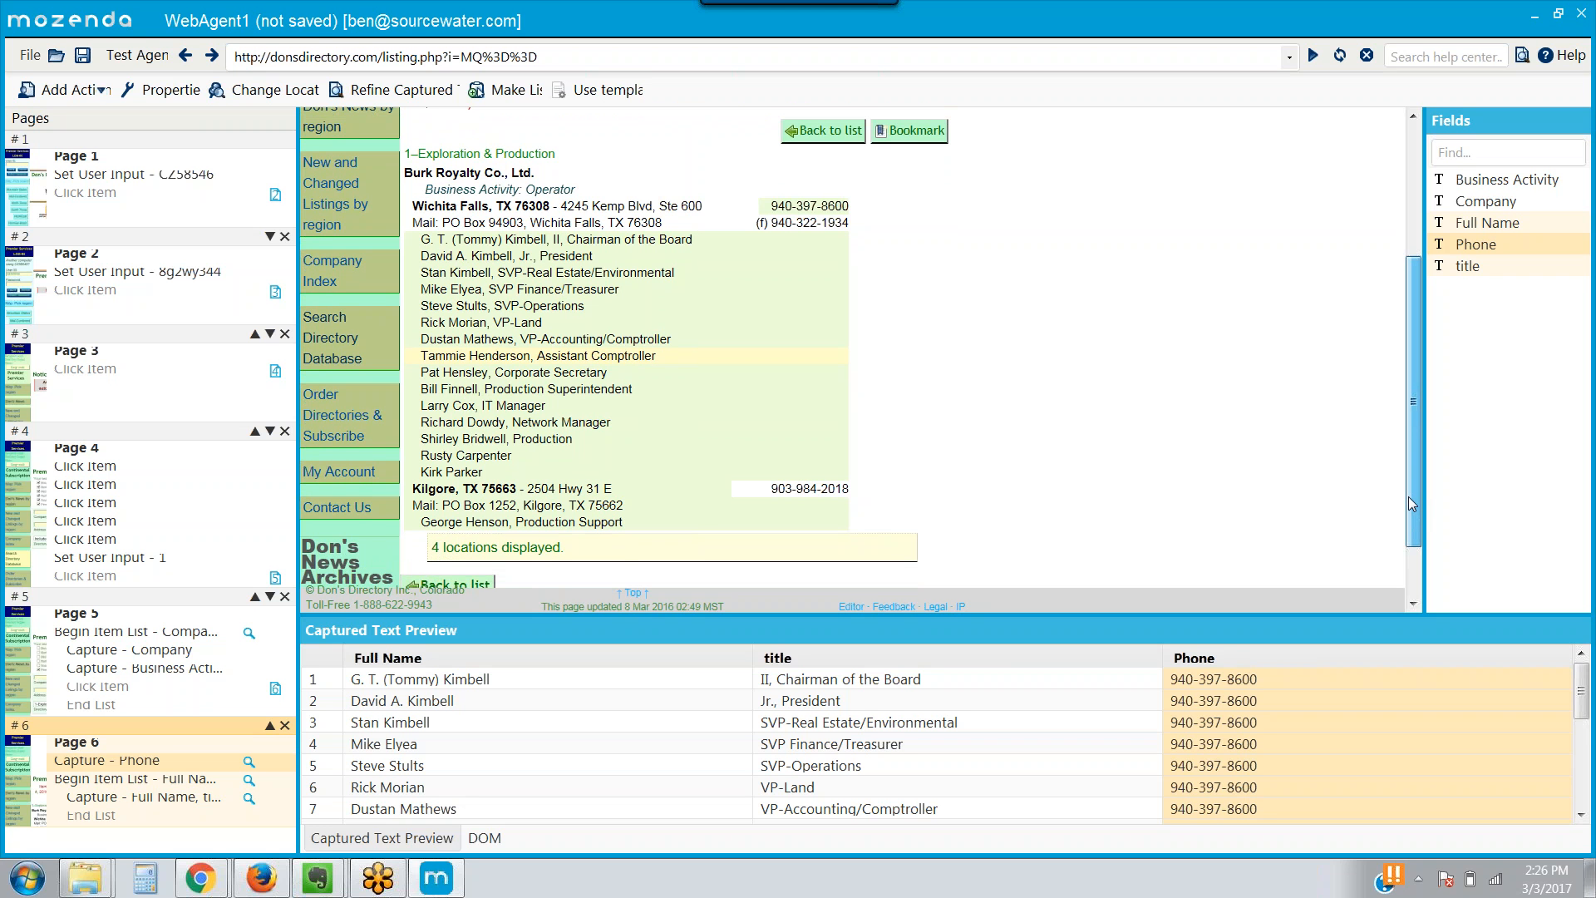
{"action": "mouse_move", "coordinate": [1408, 496]}
{"action": "left_mouse_down"}
{"action": "mouse_move", "coordinate": [1418, 546]}
{"action": "mouse_move", "coordinate": [1420, 497]}
{"action": "left_mouse_up"}
{"action": "left_click_drag", "start_coordinate": [1585, 694], "coordinate": [1589, 824]}
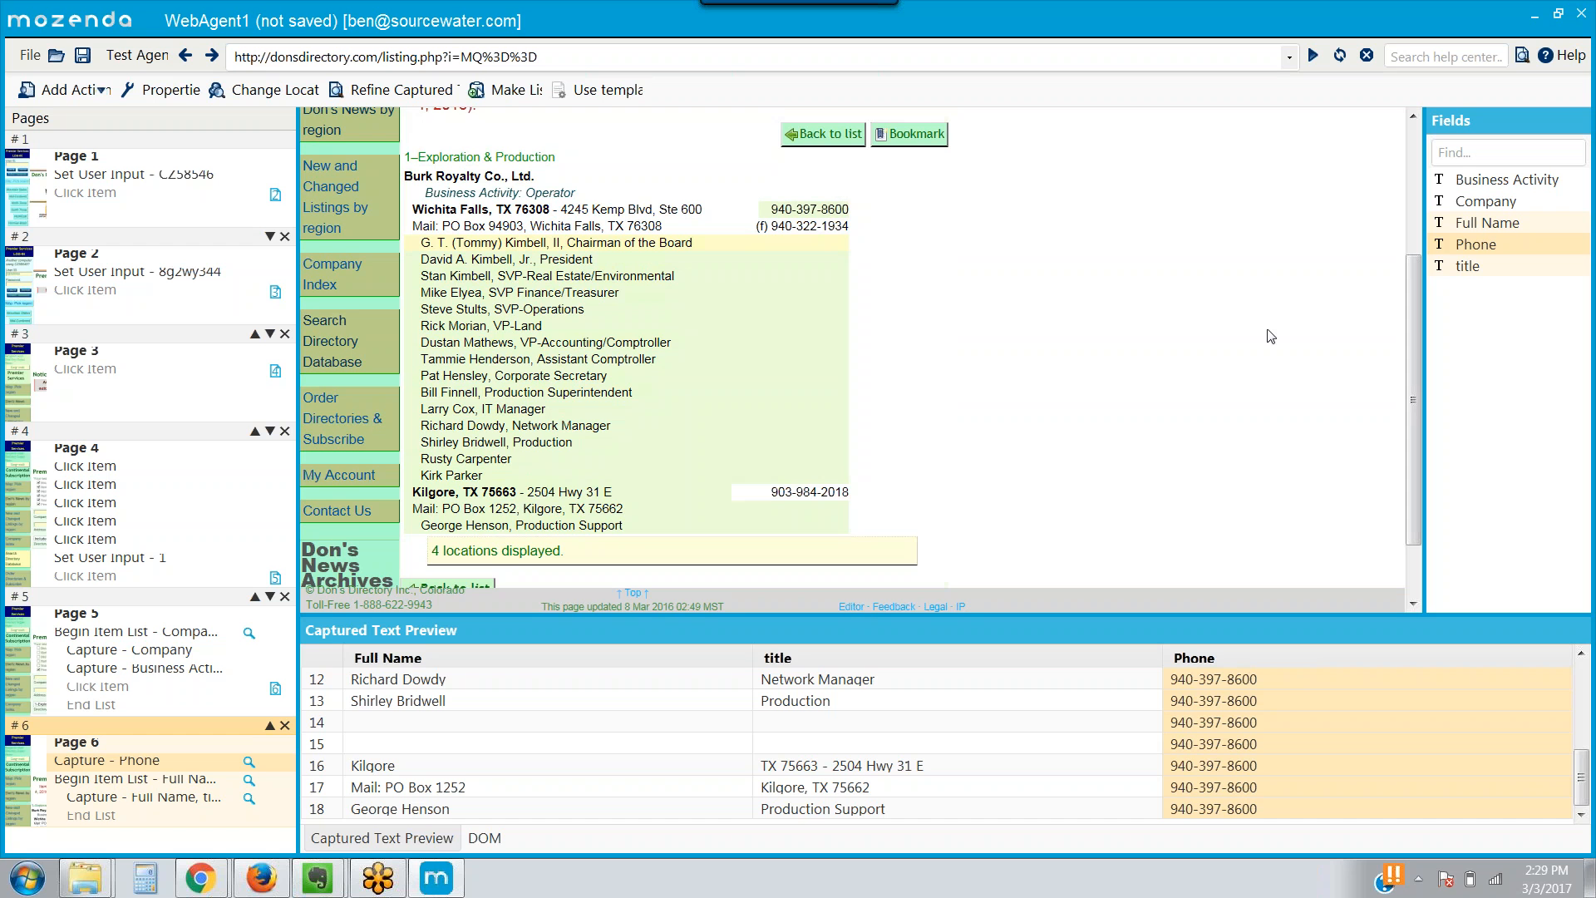
{"action": "left_click_drag", "start_coordinate": [1413, 322], "coordinate": [1415, 346]}
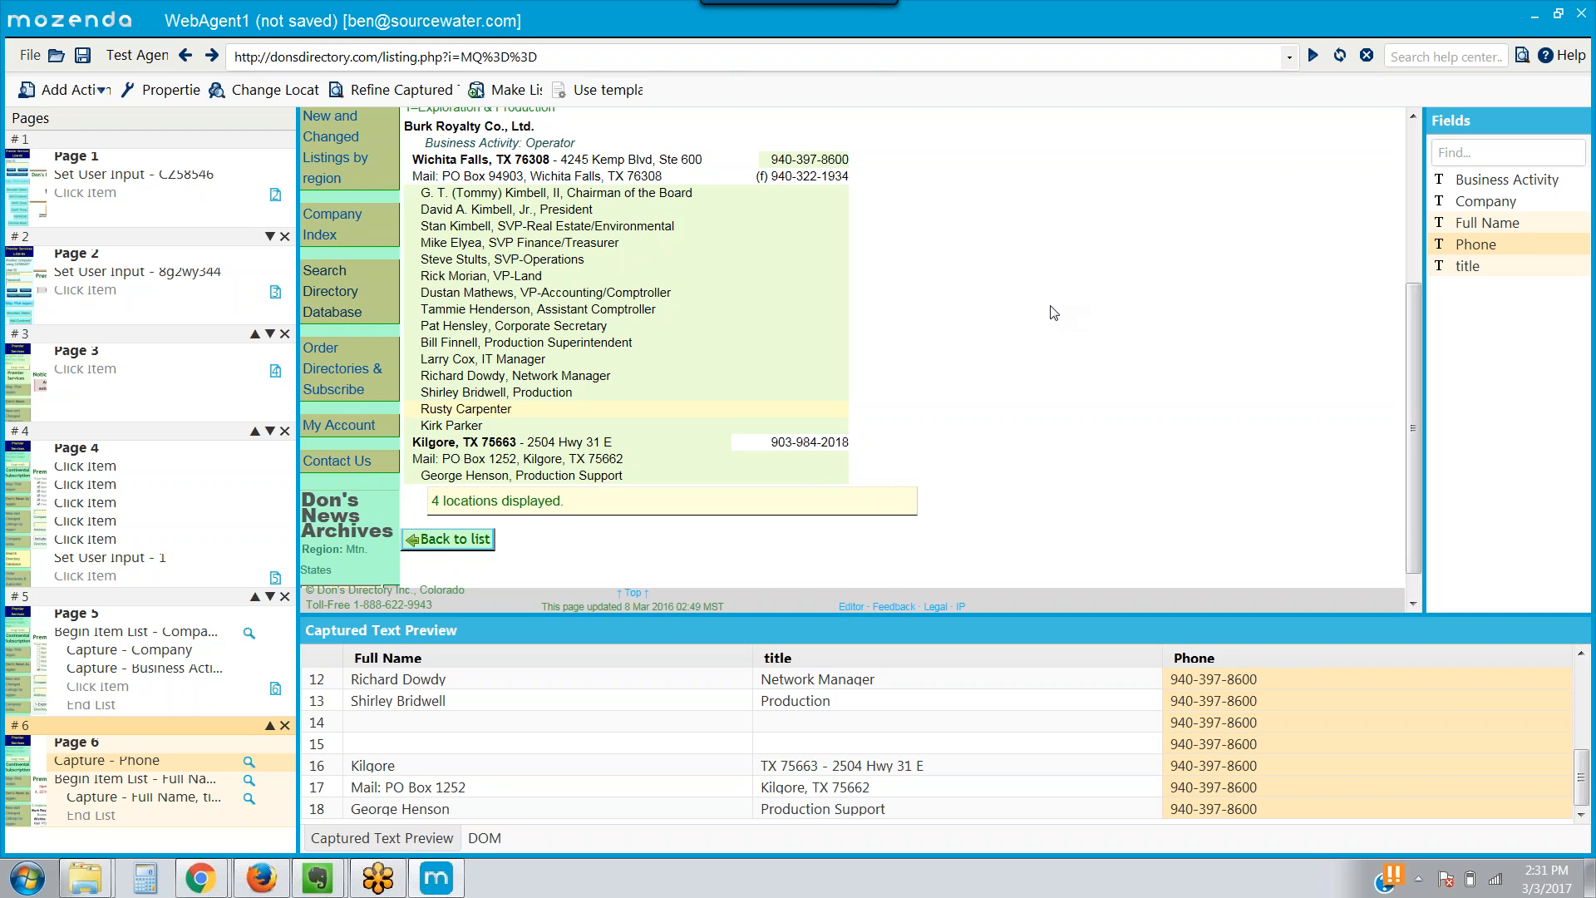
{"action": "left_click", "coordinate": [144, 609]}
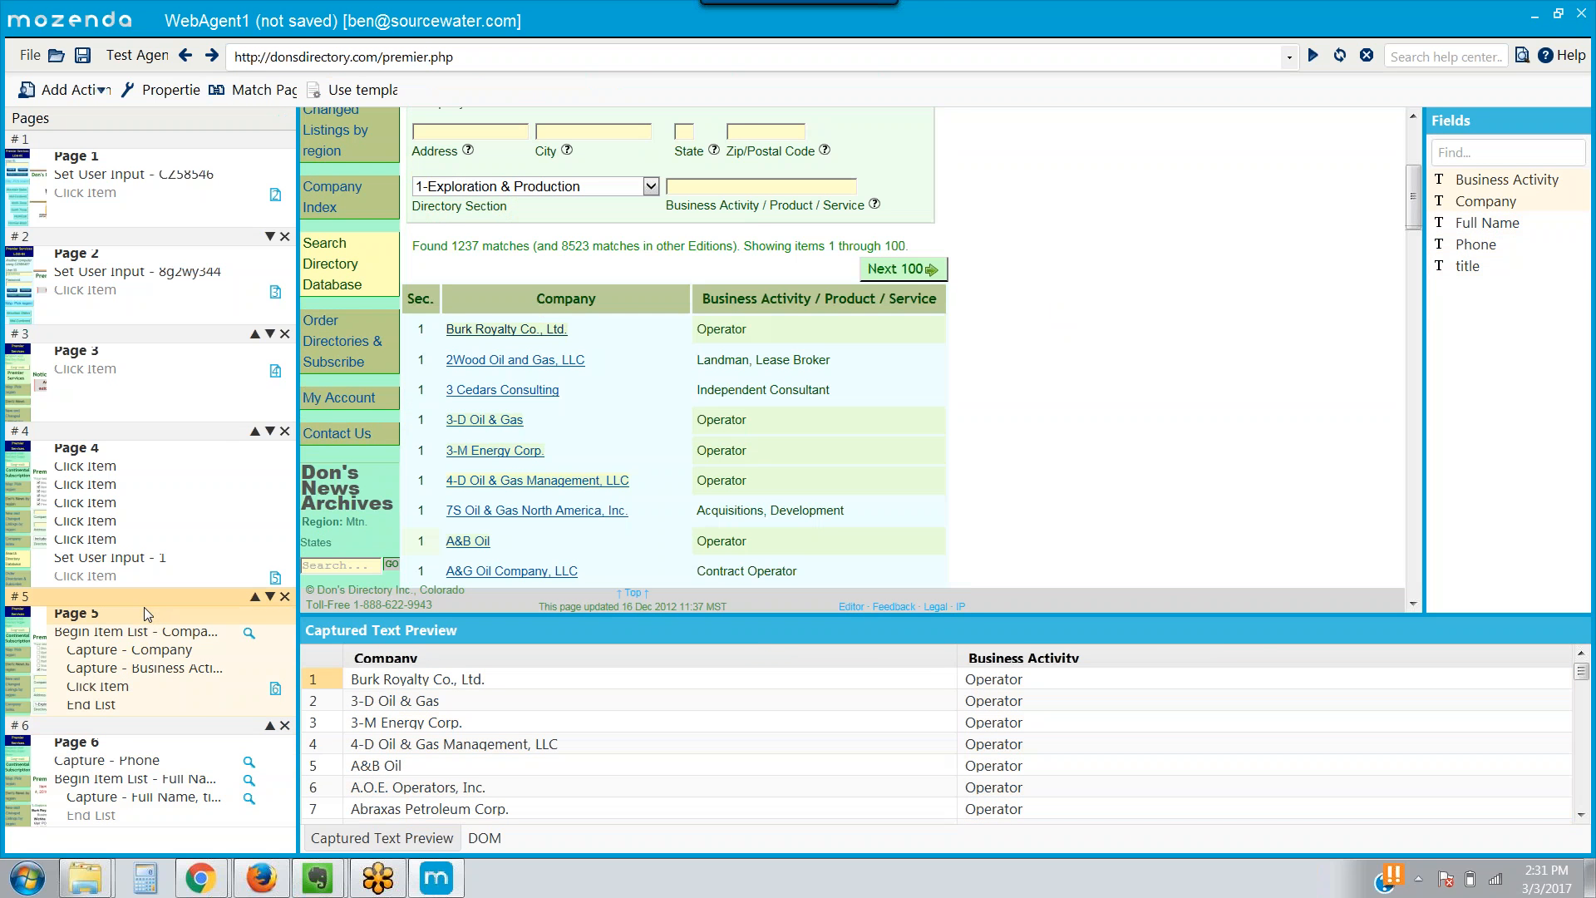
{"action": "left_click_drag", "start_coordinate": [1413, 205], "coordinate": [1413, 273]}
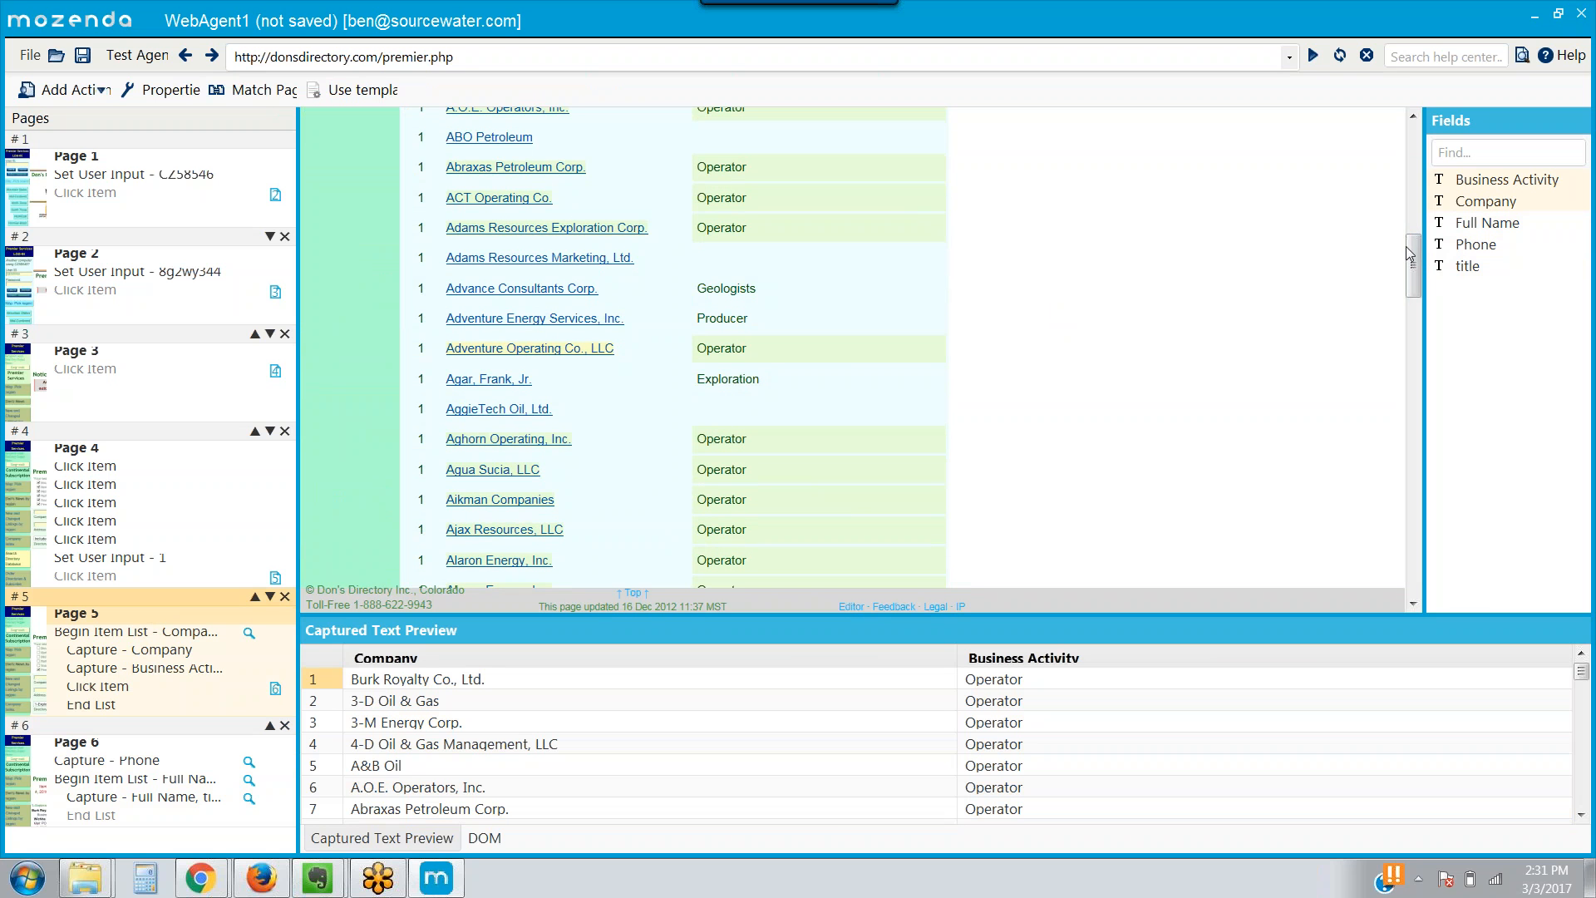
{"action": "left_click_drag", "start_coordinate": [1415, 259], "coordinate": [1370, 417]}
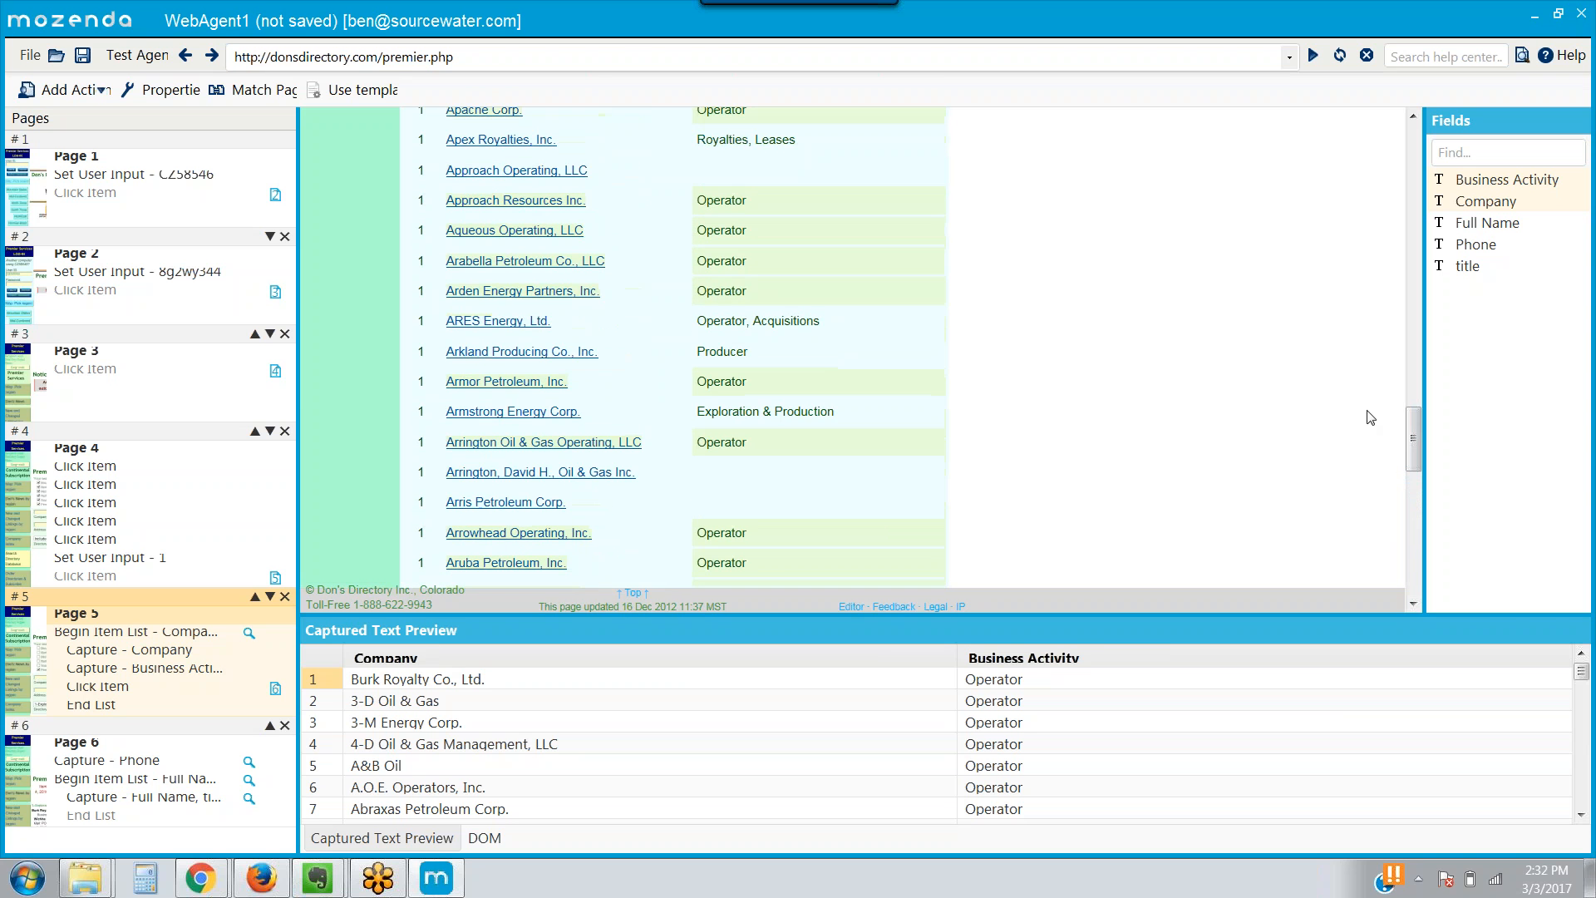
{"action": "left_click", "coordinate": [515, 329]}
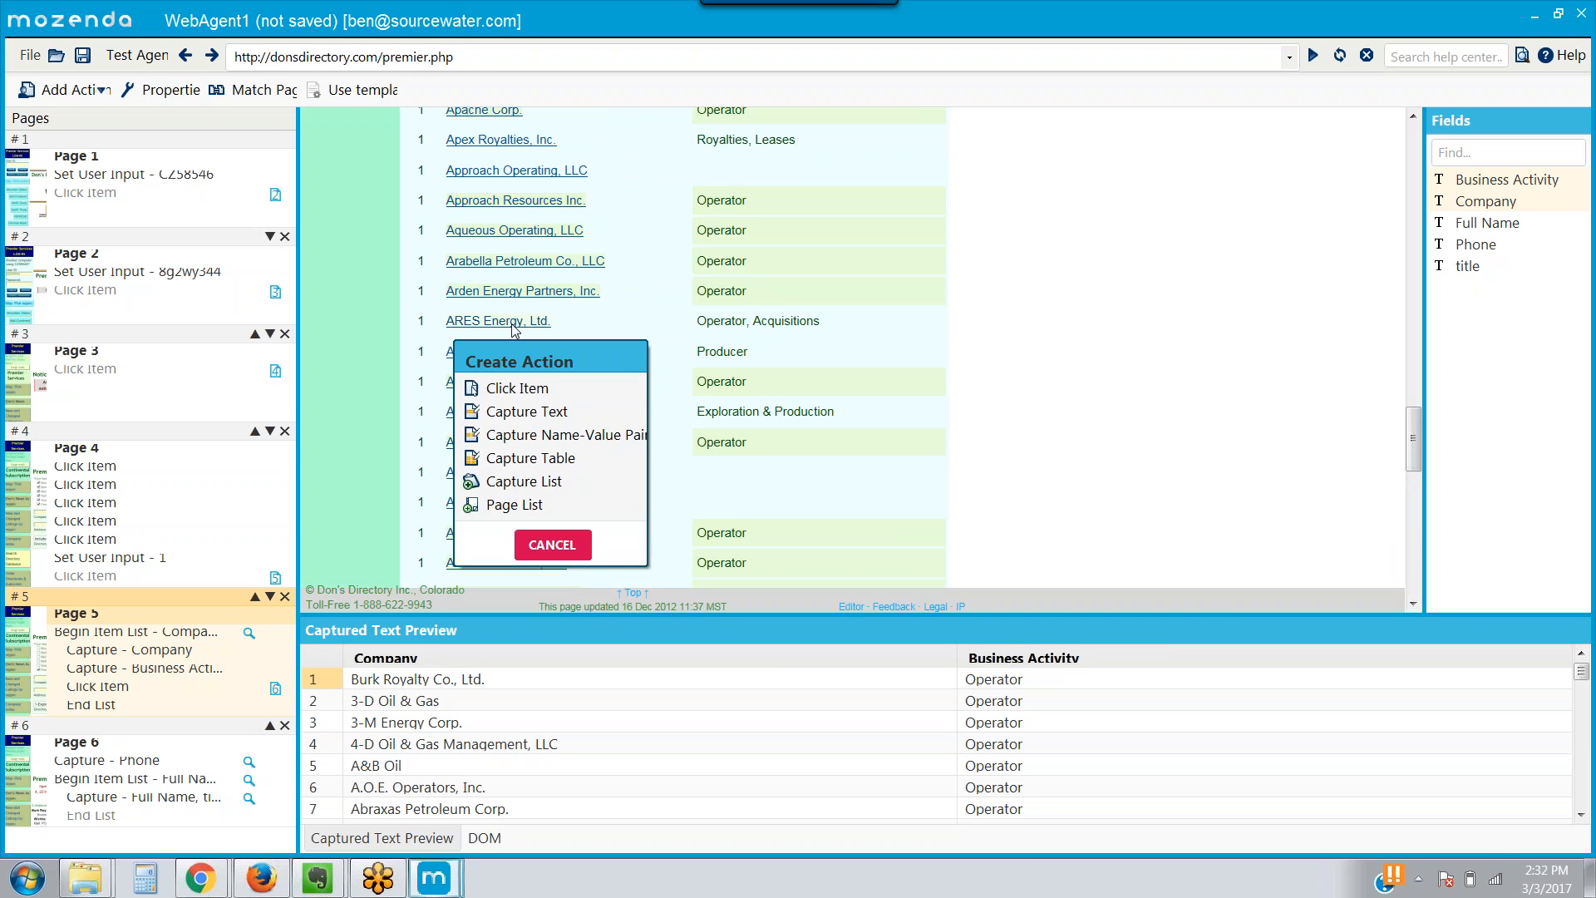
{"action": "left_click", "coordinate": [524, 388]}
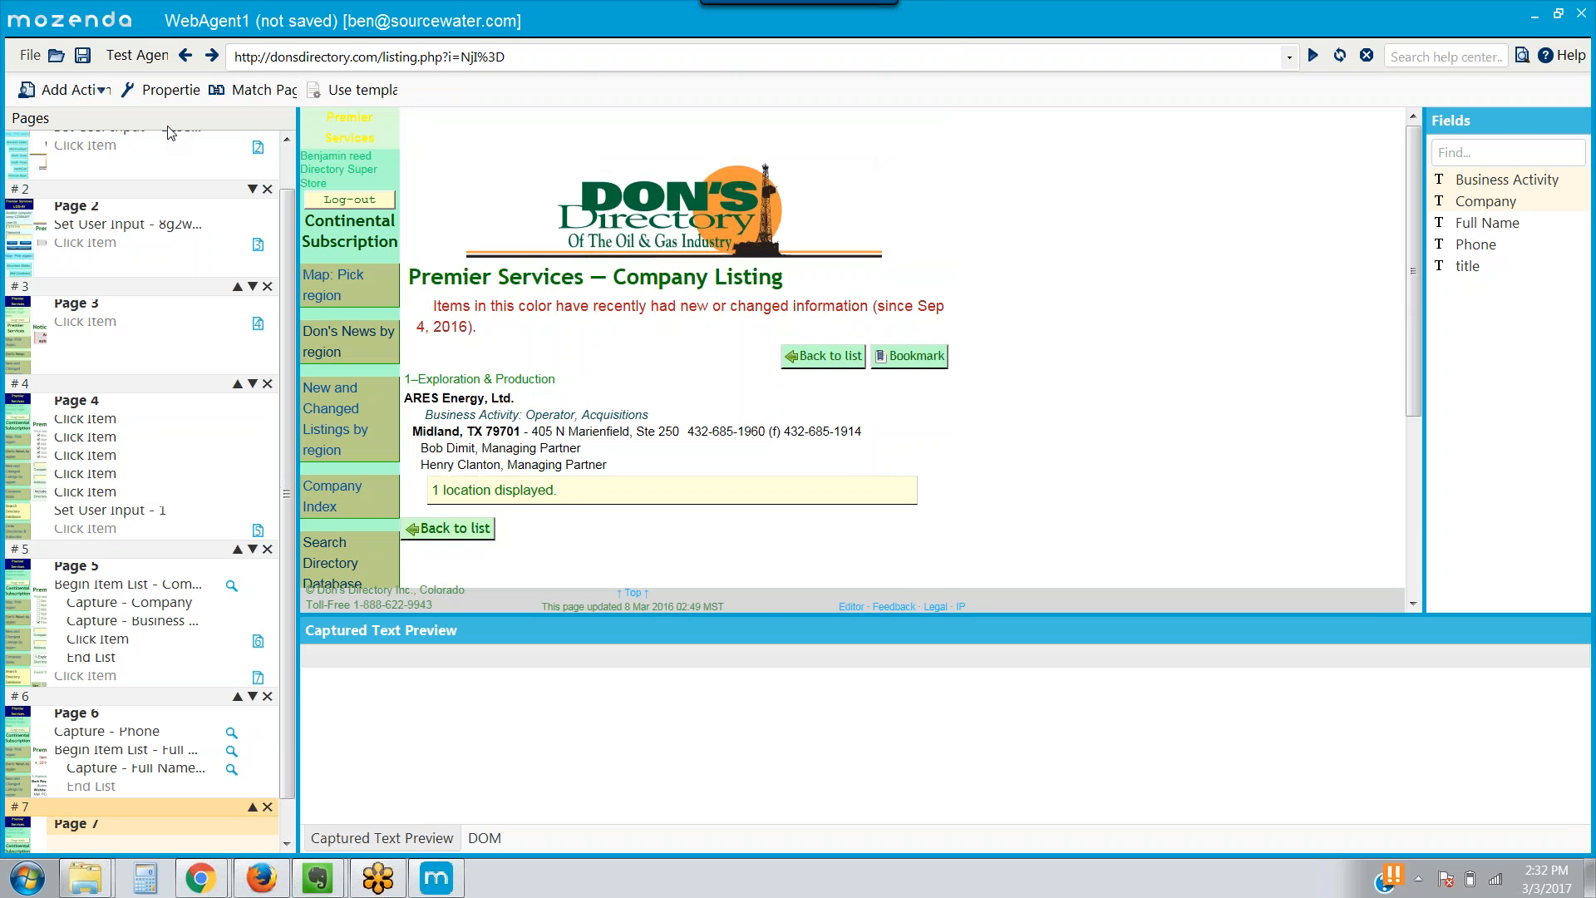
{"action": "left_click", "coordinate": [267, 809]}
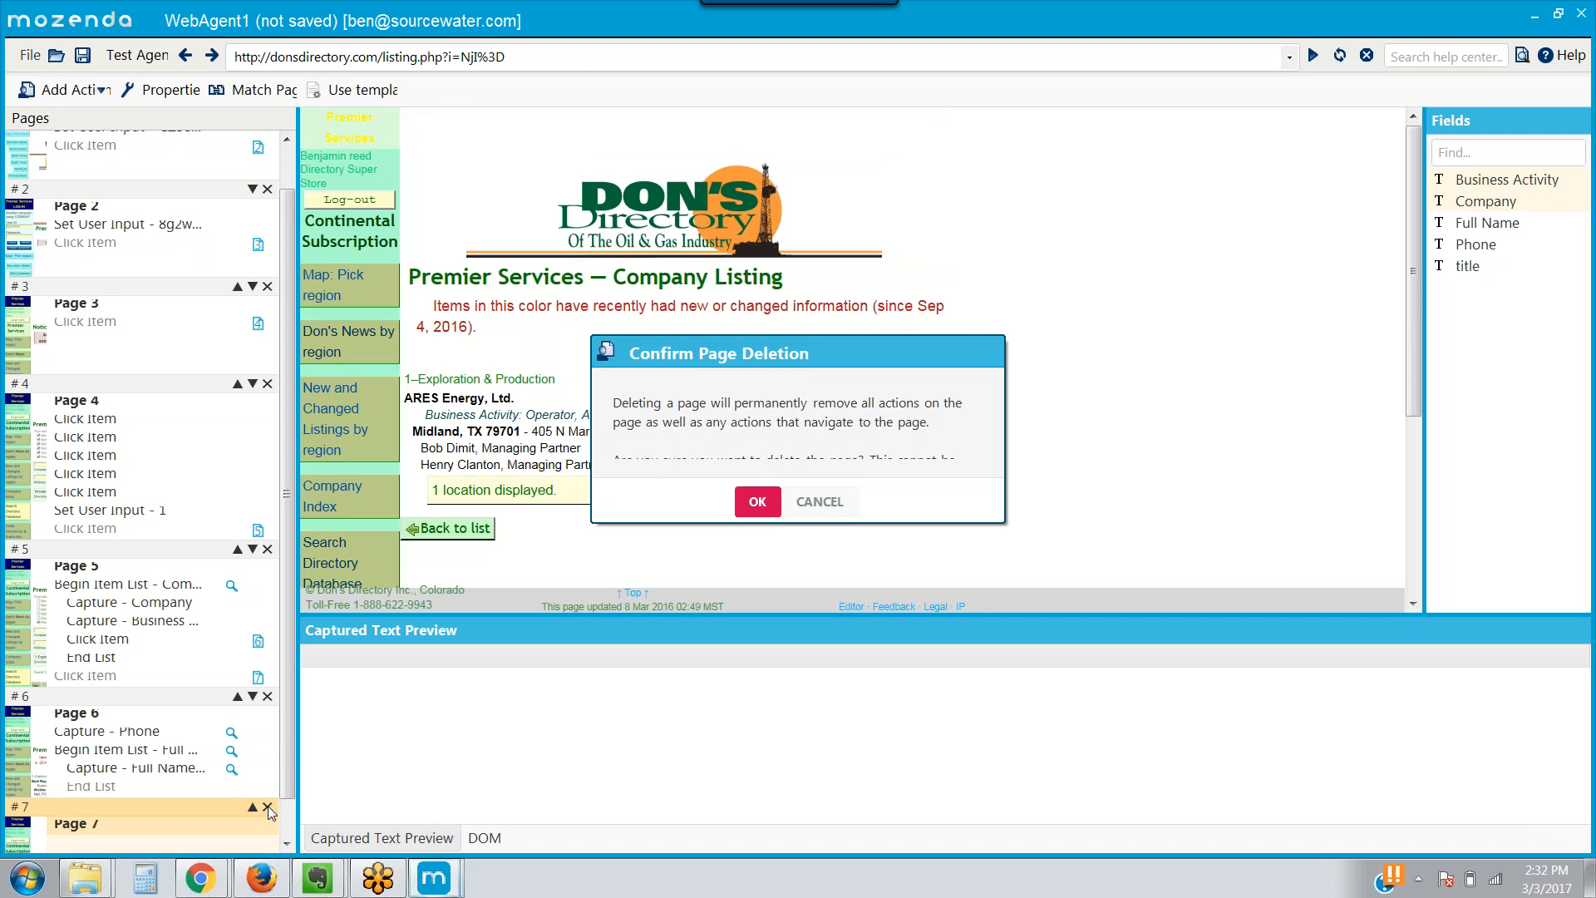
{"action": "left_click", "coordinate": [762, 499]}
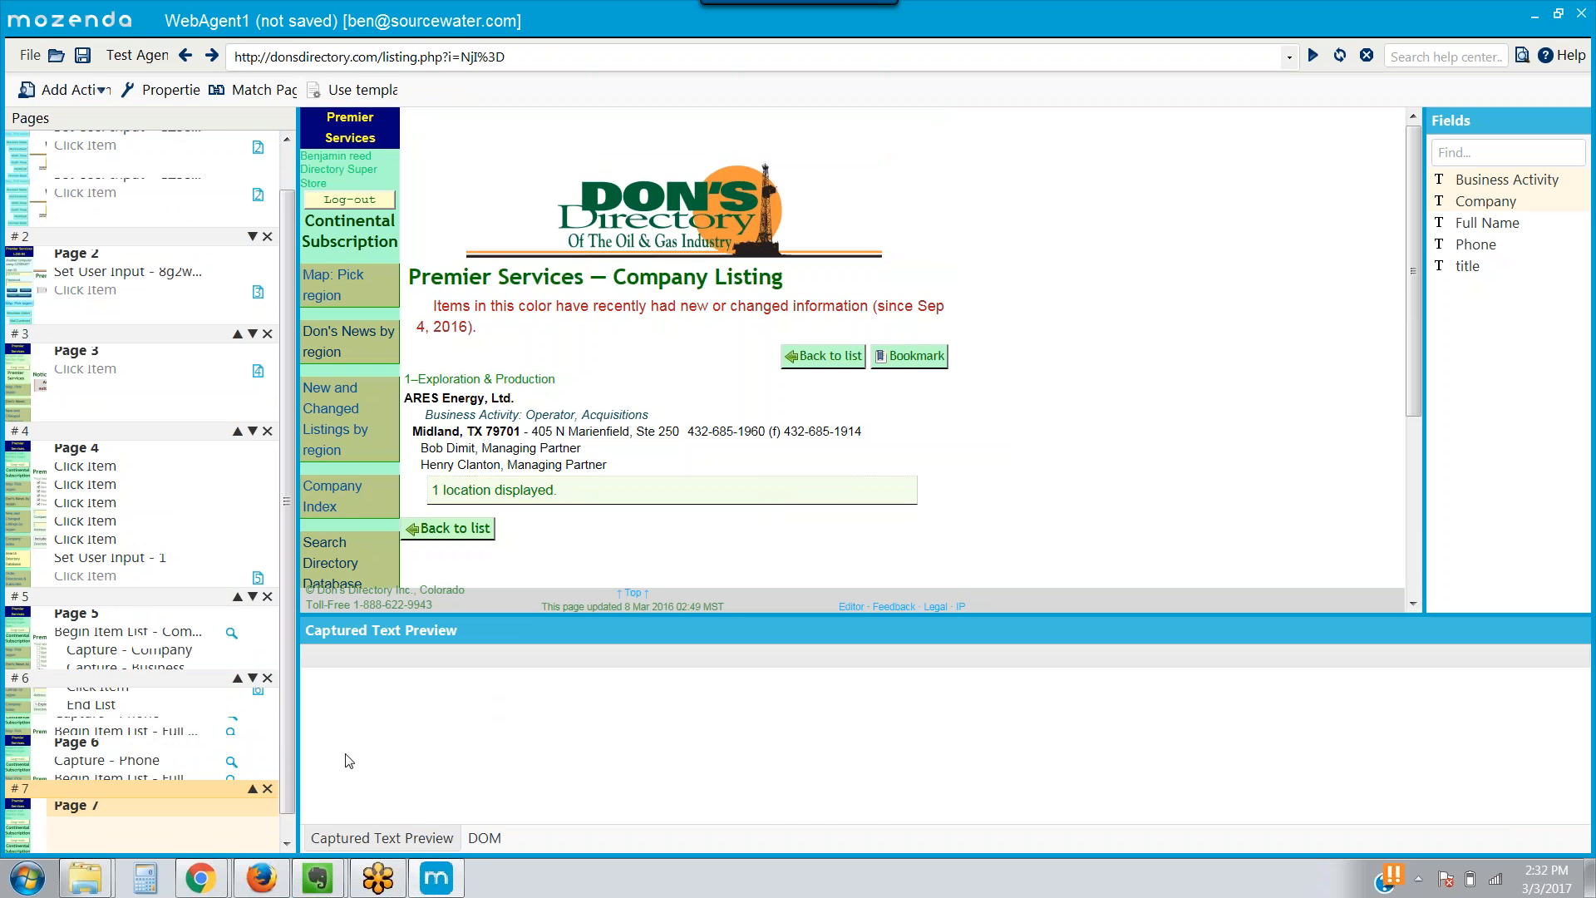
Open the refinements of the company item list and remove its Capture - Company Equals Operator condition.
{"action": "left_click", "coordinate": [250, 746]}
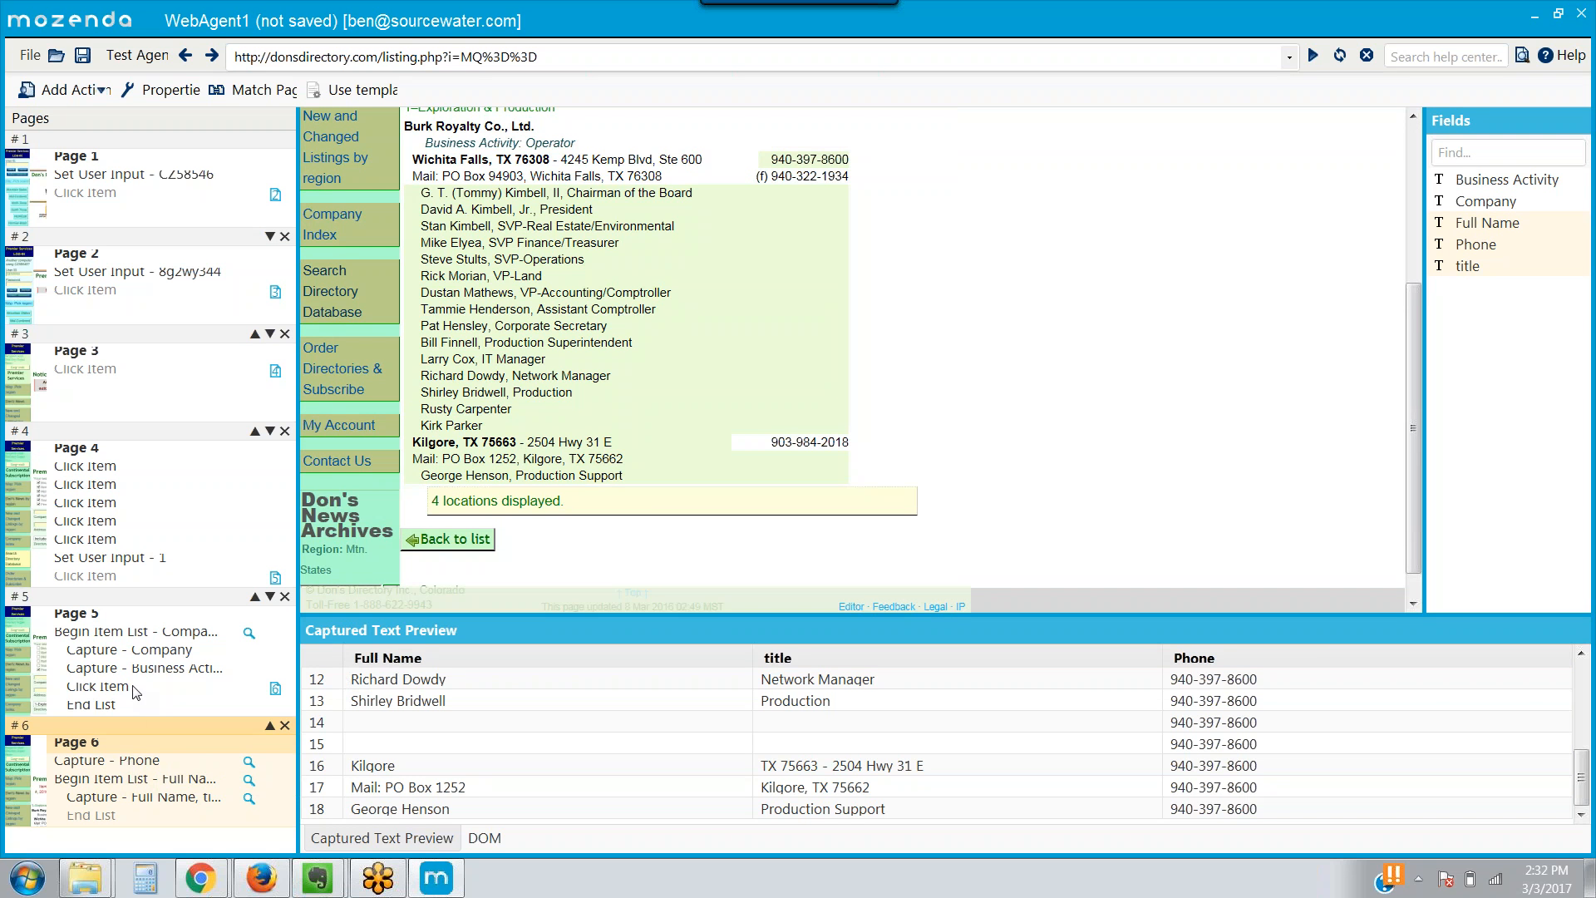
{"action": "left_click", "coordinate": [169, 639]}
{"action": "right_click", "coordinate": [169, 639]}
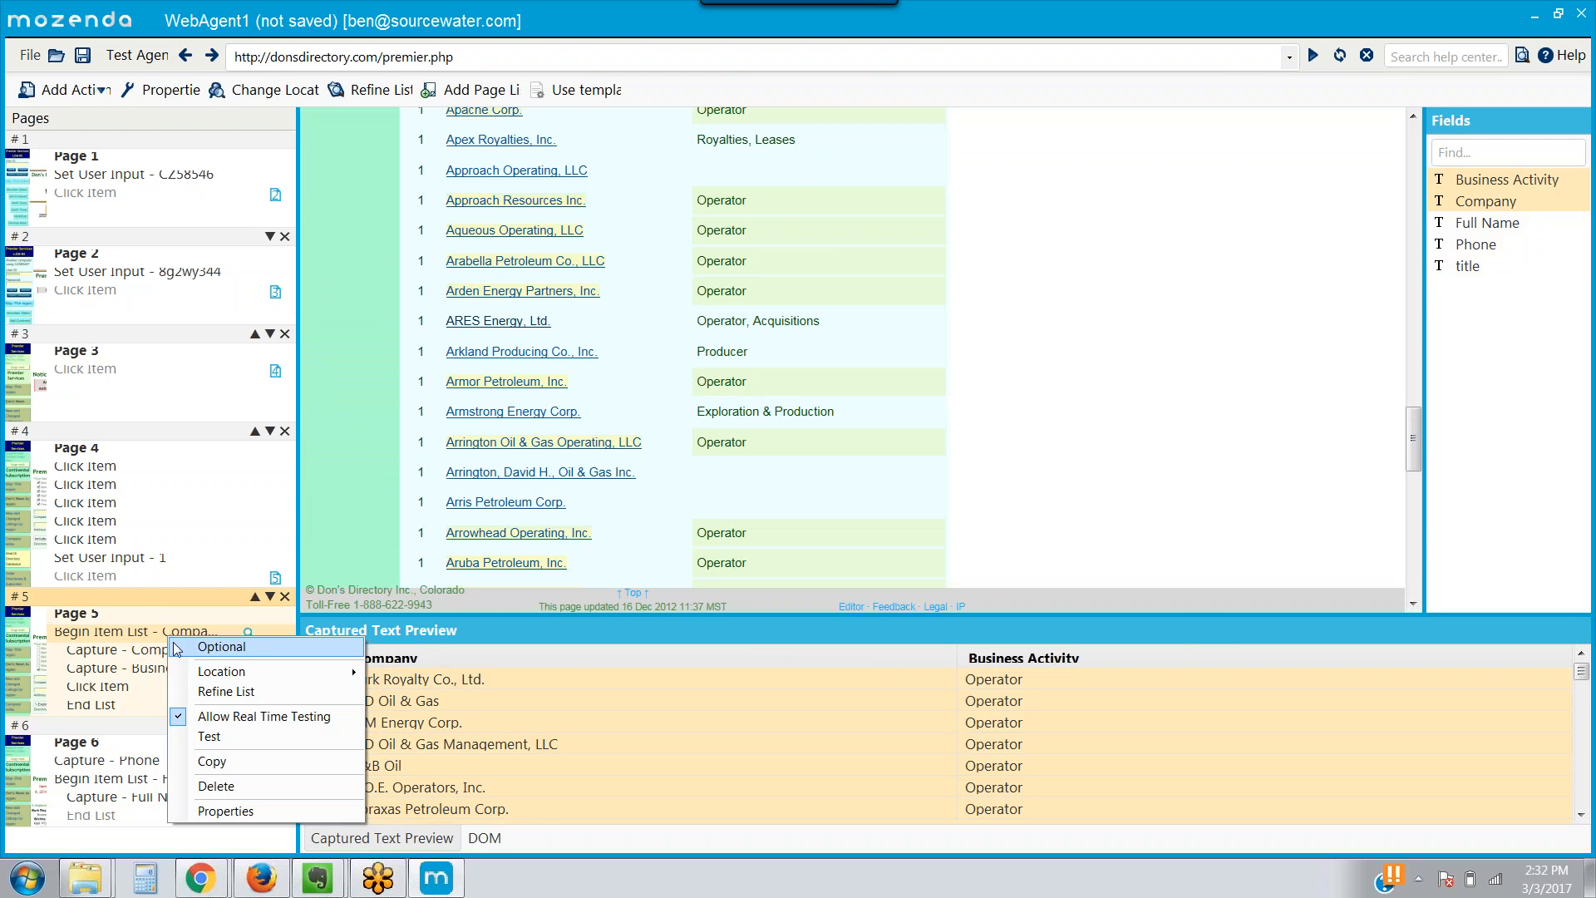
{"action": "left_click", "coordinate": [223, 695]}
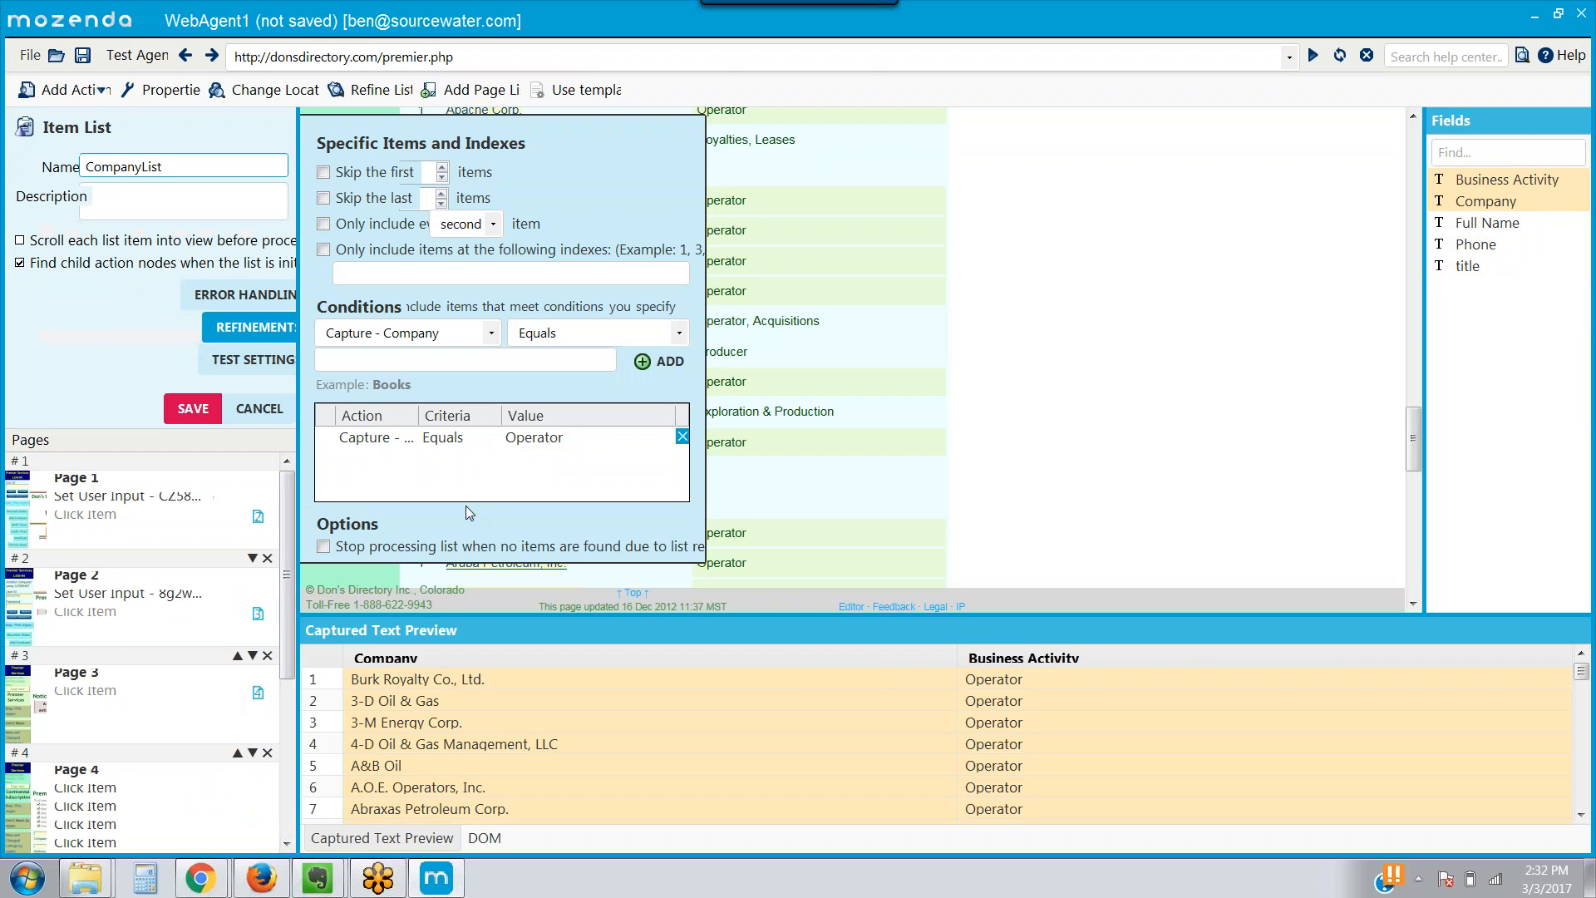
{"action": "left_click", "coordinate": [461, 333]}
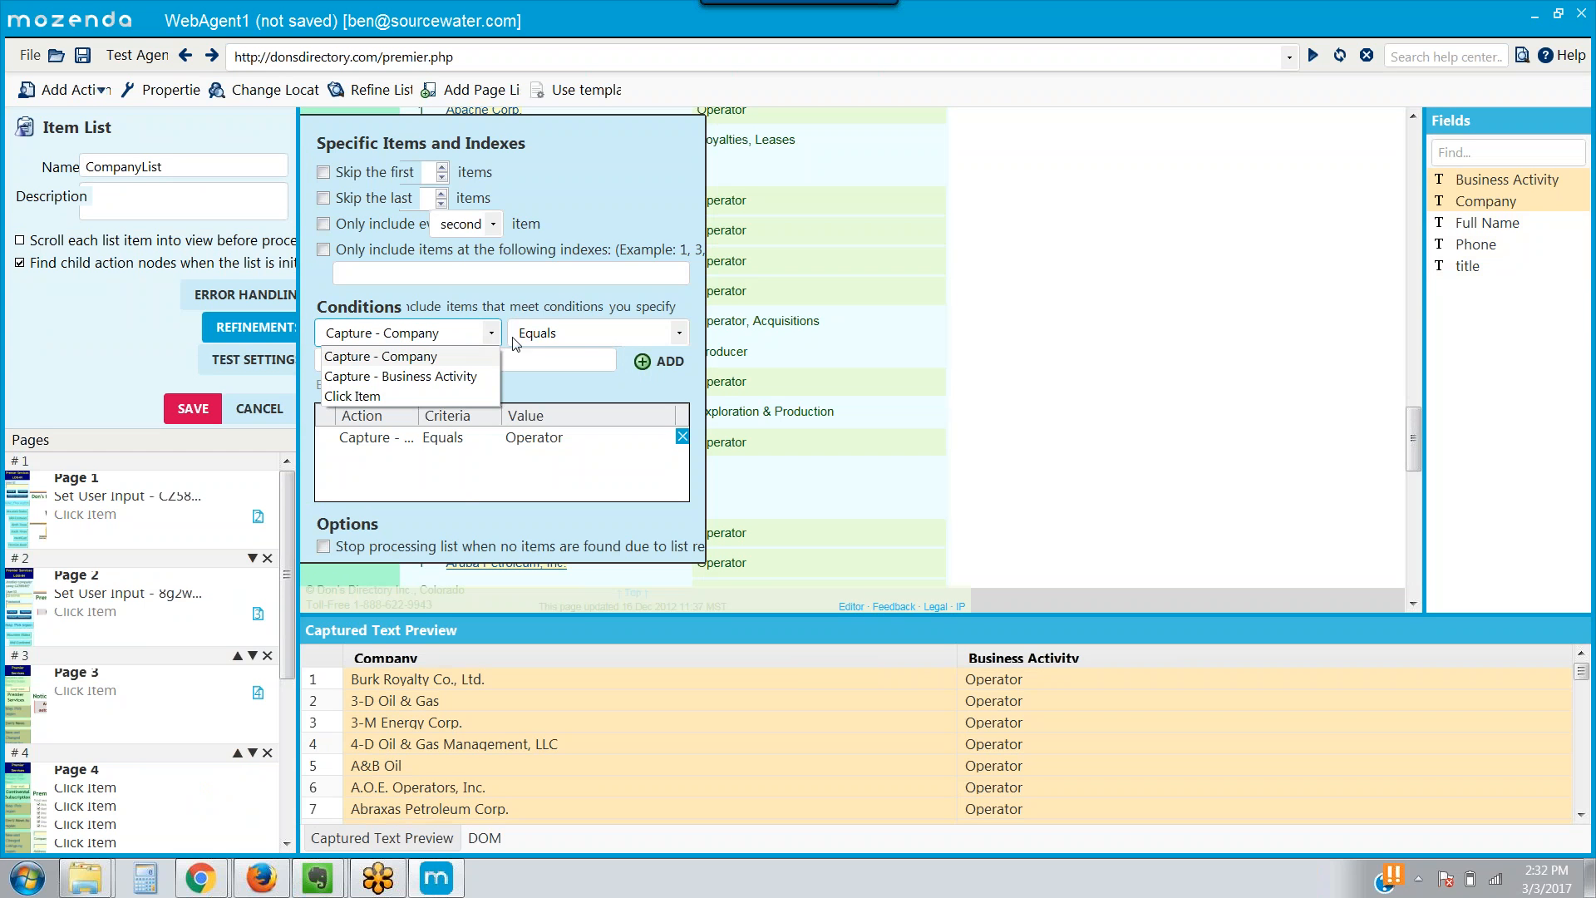
{"action": "left_click", "coordinate": [555, 360]}
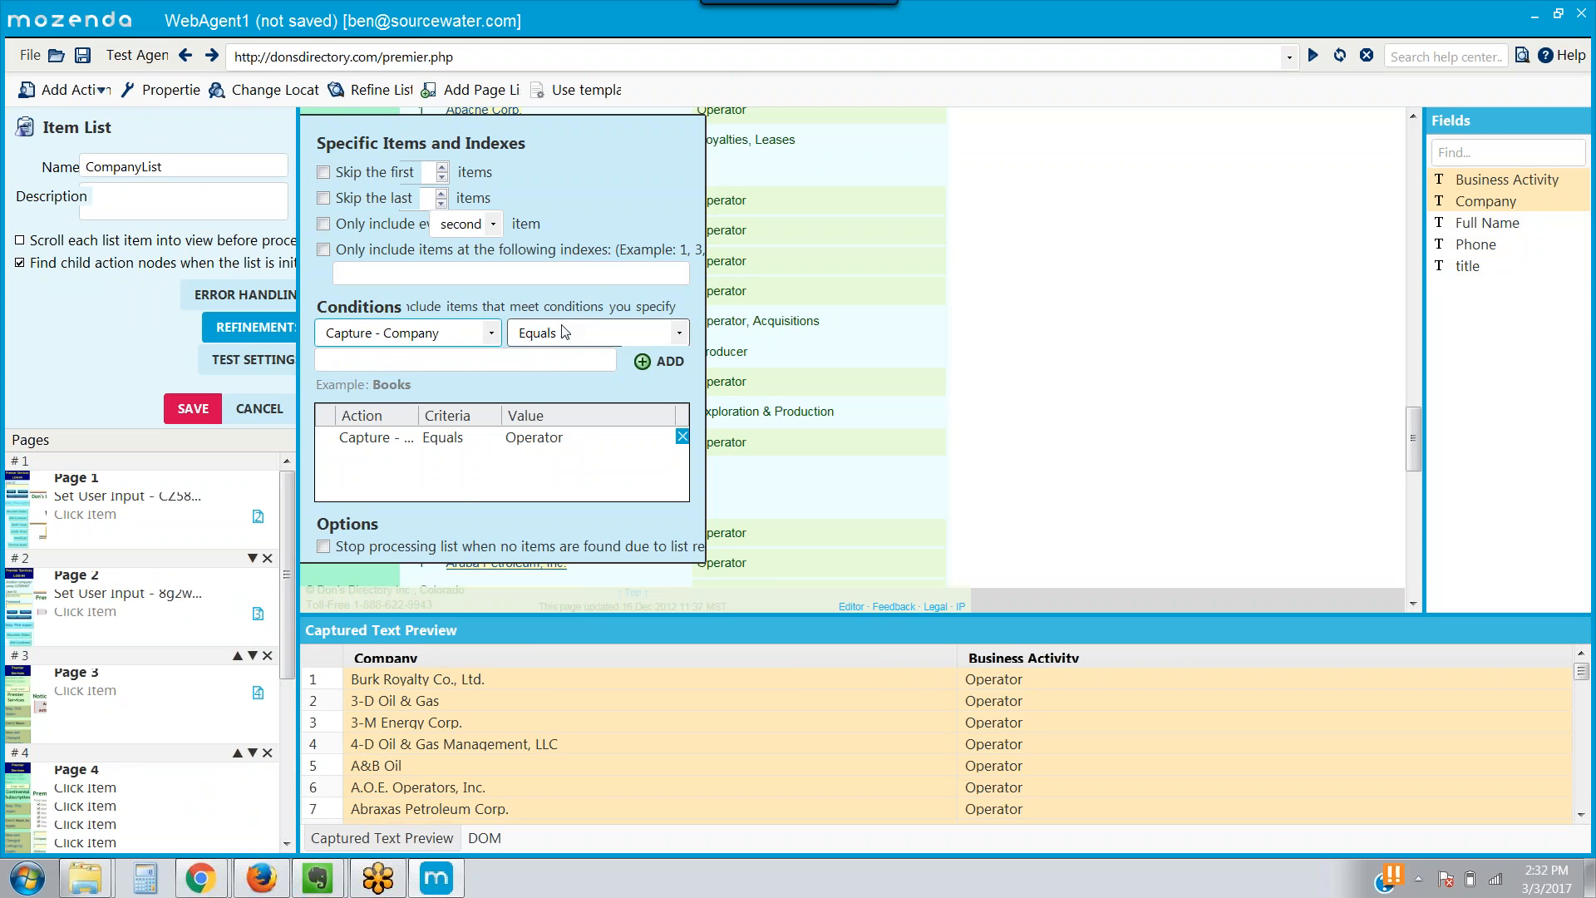
{"action": "left_click", "coordinate": [684, 439]}
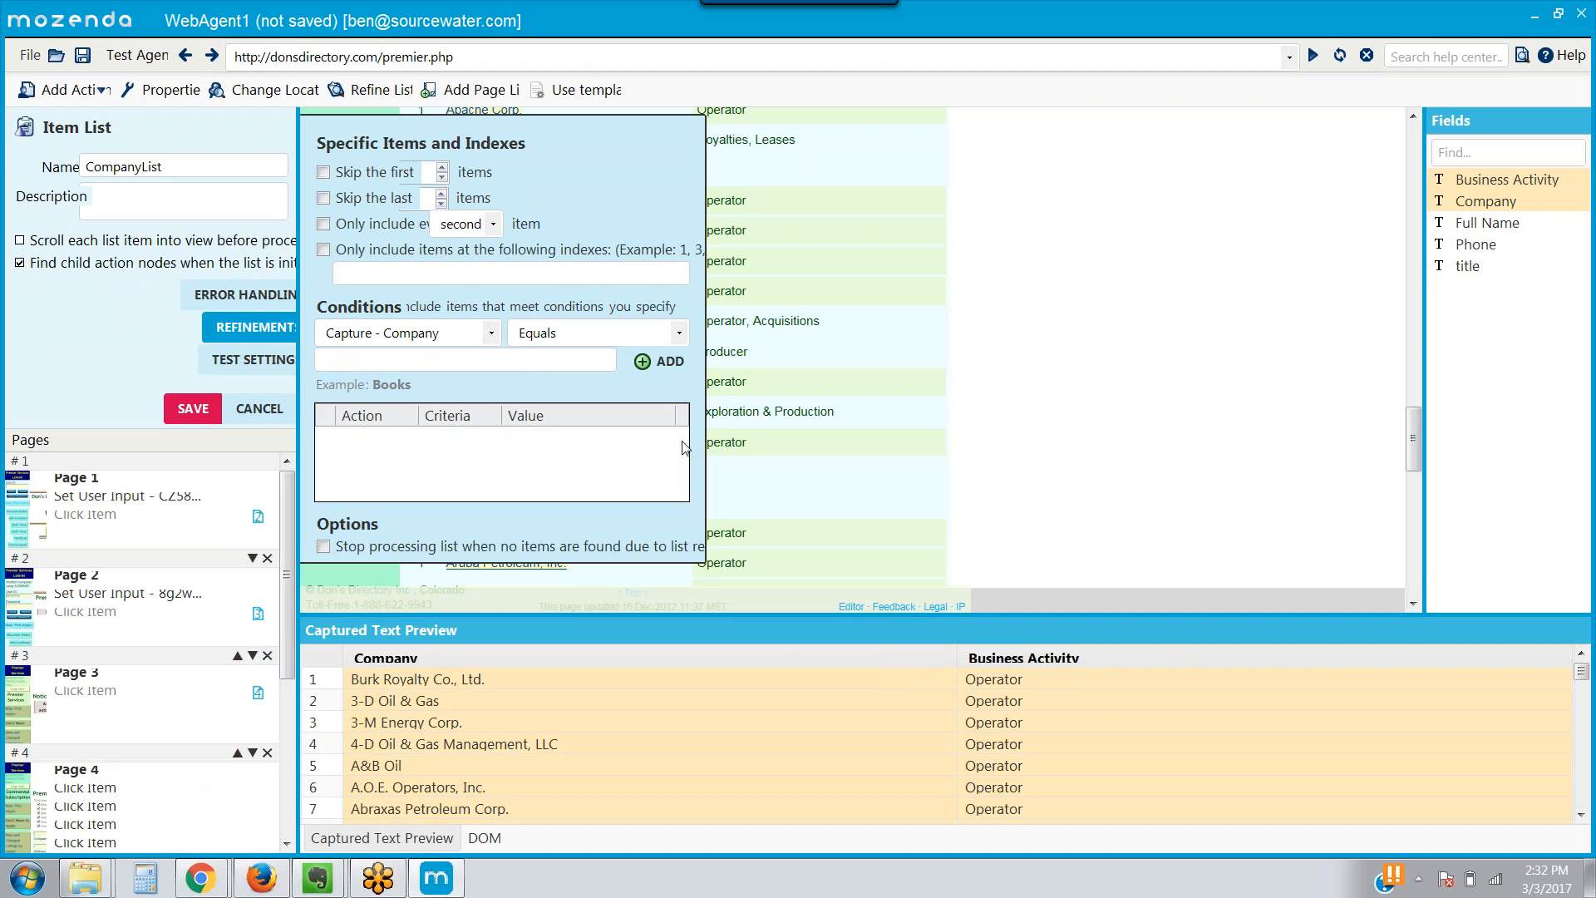
Add a condition keeping only items whose Capture - Business Activity contains Operator, and save the list.
{"action": "left_click", "coordinate": [481, 334]}
{"action": "left_click", "coordinate": [441, 350]}
{"action": "left_click", "coordinate": [595, 333]}
{"action": "left_click", "coordinate": [571, 396]}
{"action": "left_click", "coordinate": [507, 366]}
{"action": "type", "text": "Operator"}
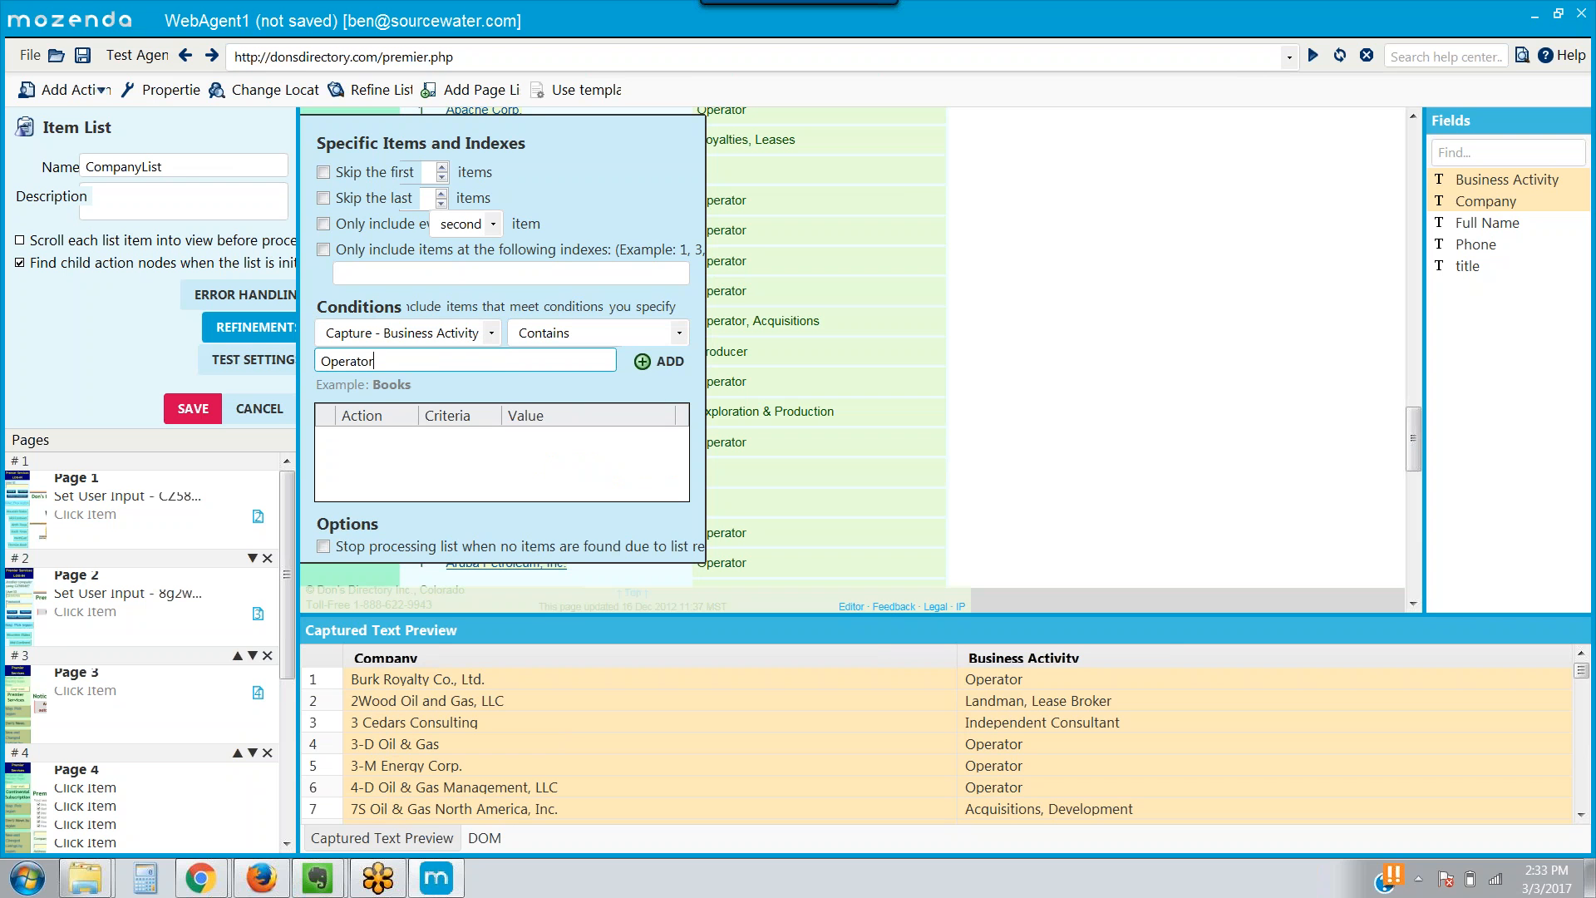
{"action": "left_click", "coordinate": [1285, 555]}
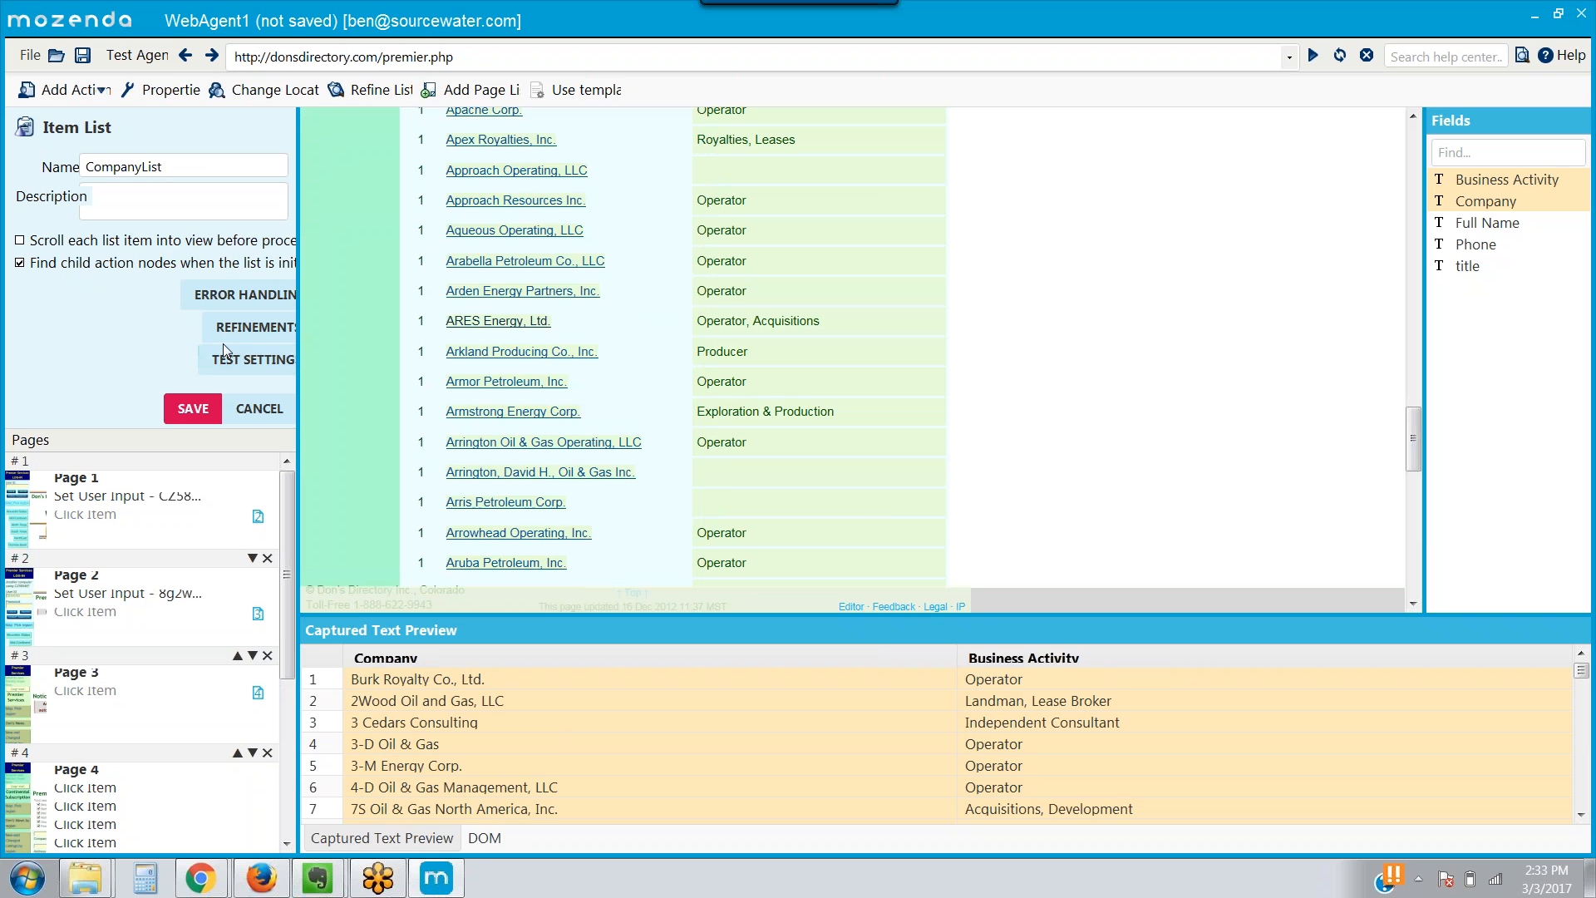
{"action": "mouse_move", "coordinate": [259, 331]}
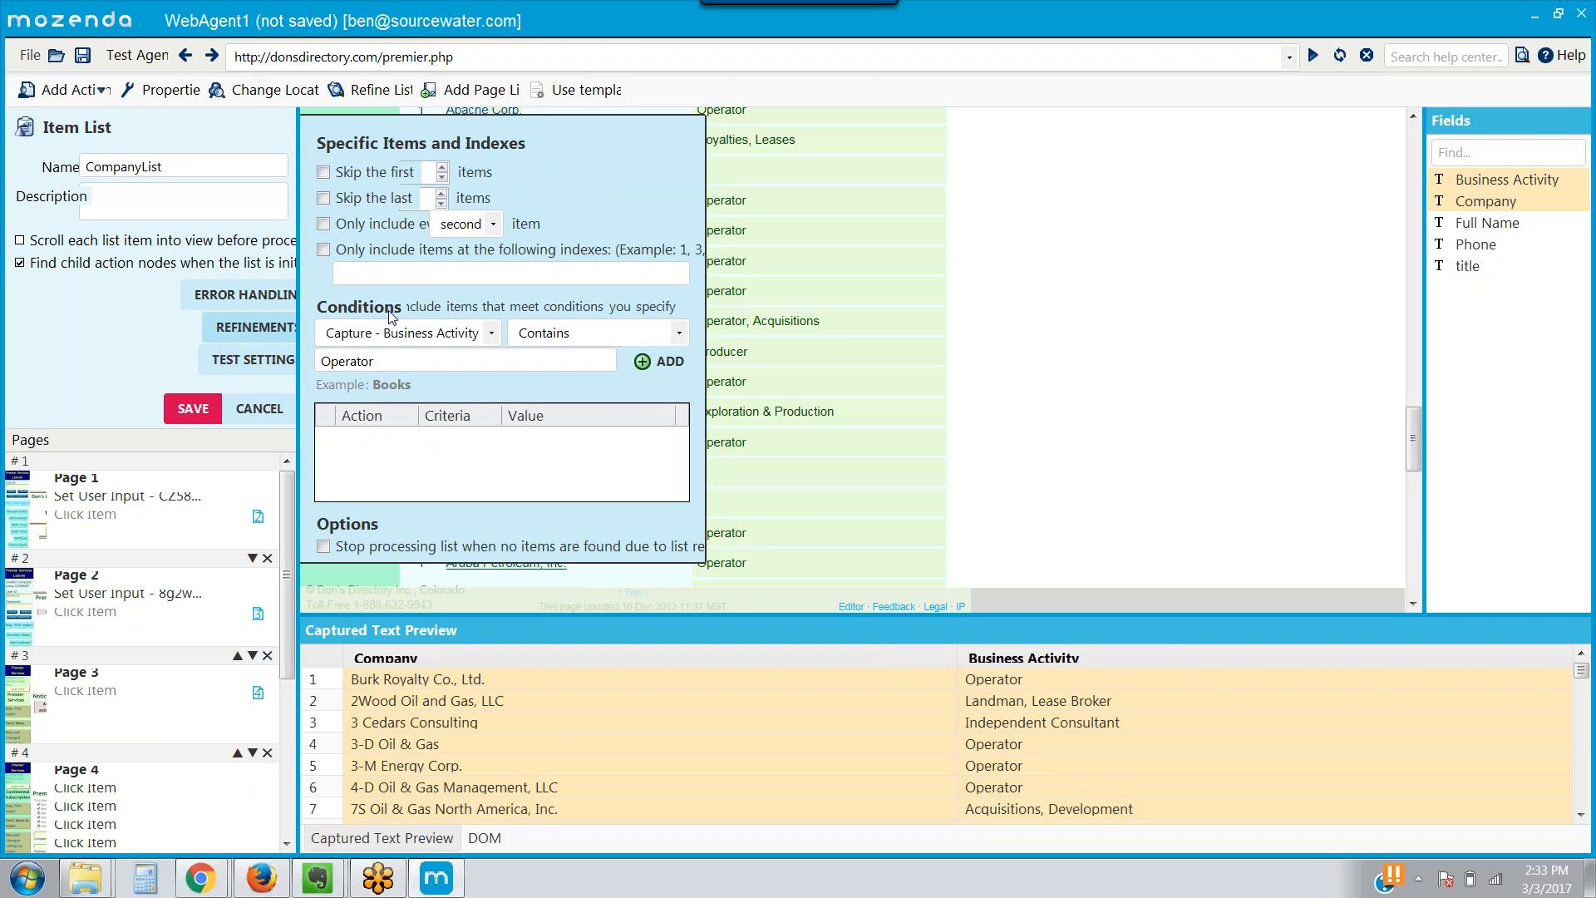
{"action": "left_click", "coordinate": [659, 361]}
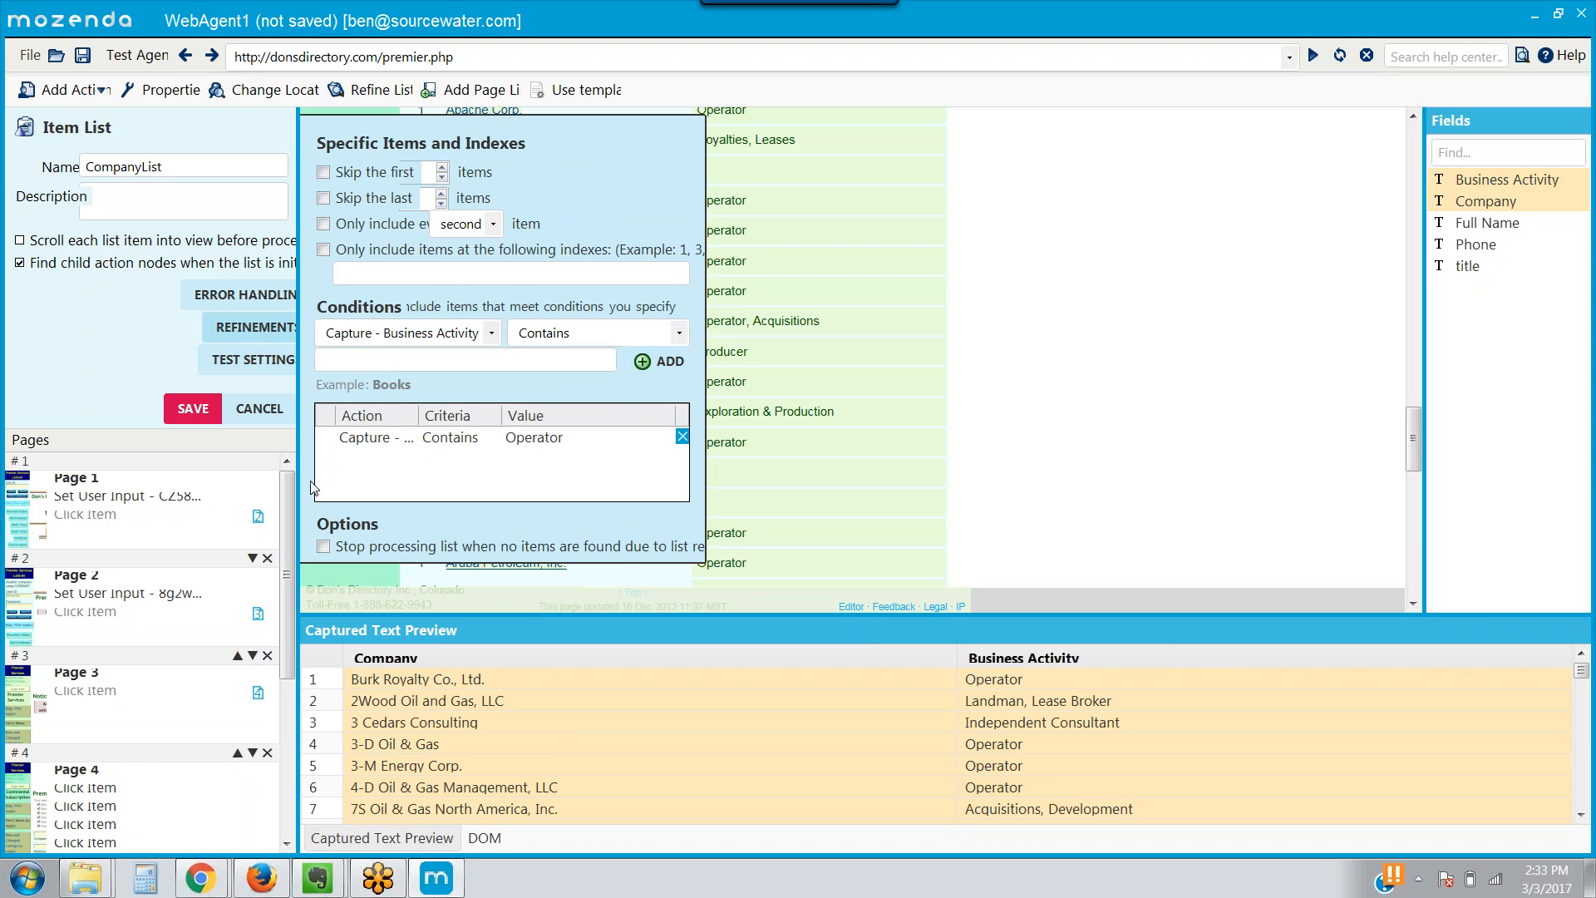
{"action": "left_click", "coordinate": [179, 409]}
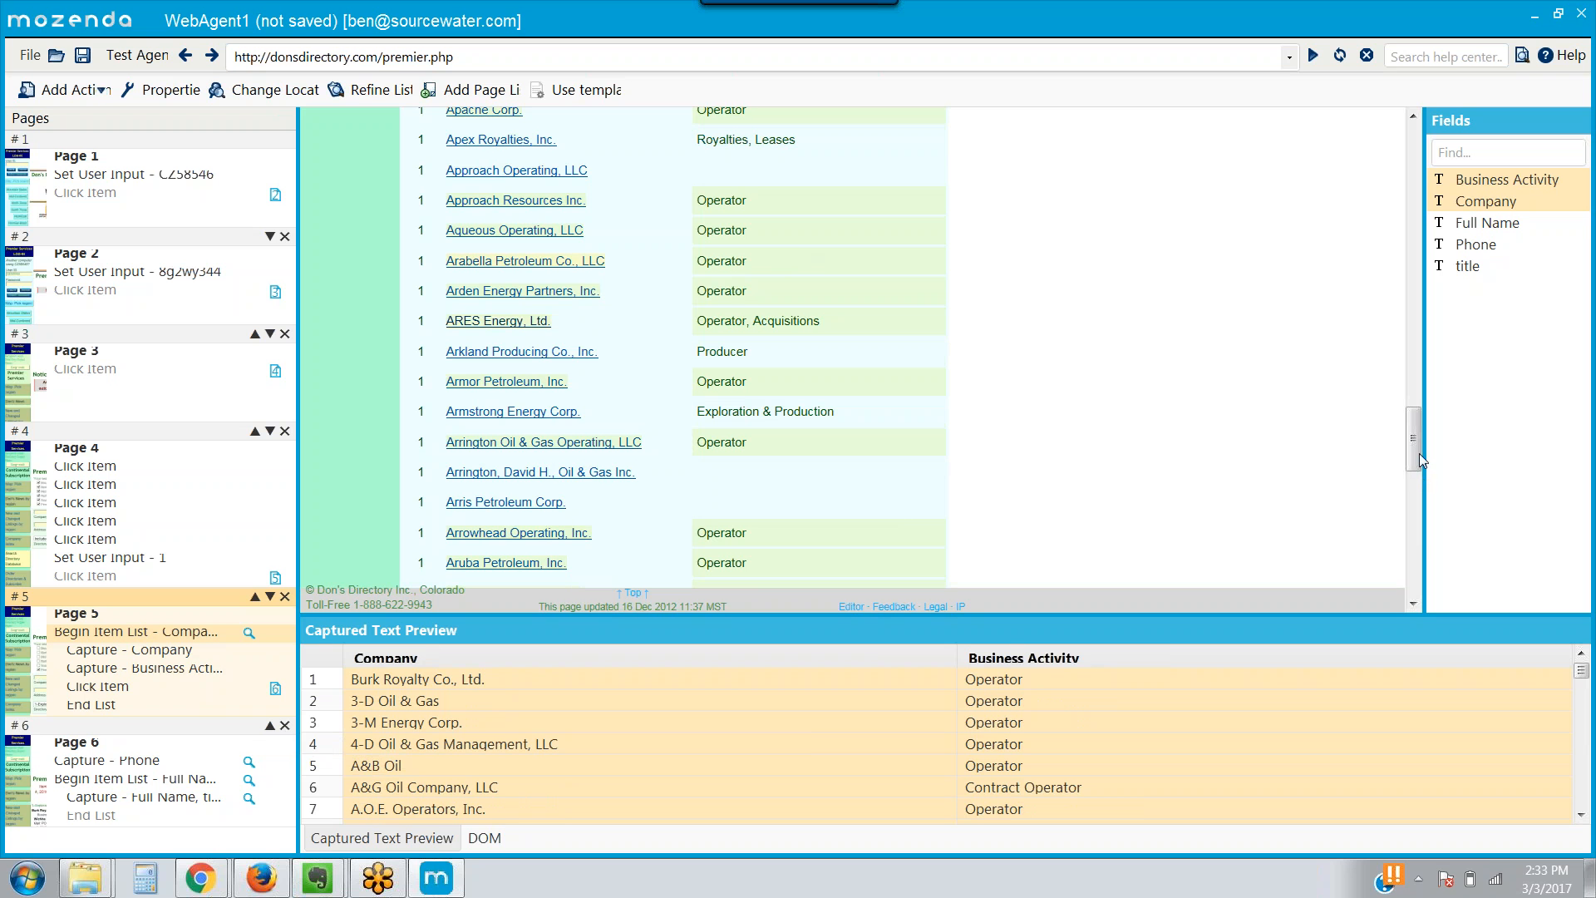
Follow the Arrington Oil & Gas Operating, LLC link to page 6 and review its captured personnel data.
{"action": "left_click_drag", "start_coordinate": [1416, 454], "coordinate": [1416, 523]}
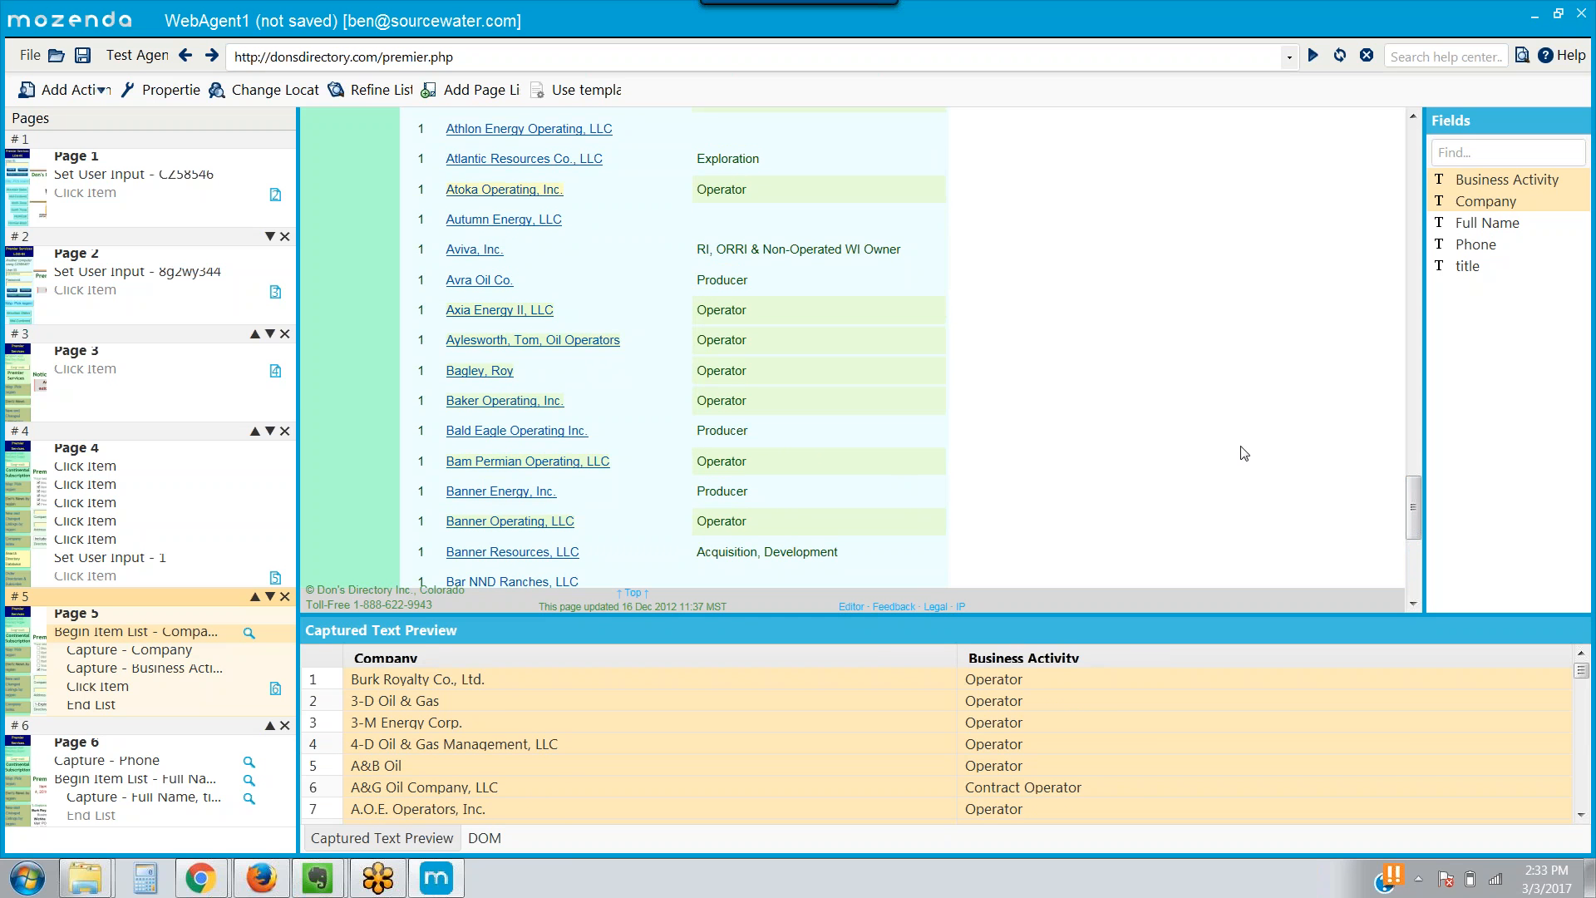
{"action": "left_click_drag", "start_coordinate": [1419, 499], "coordinate": [1419, 449]}
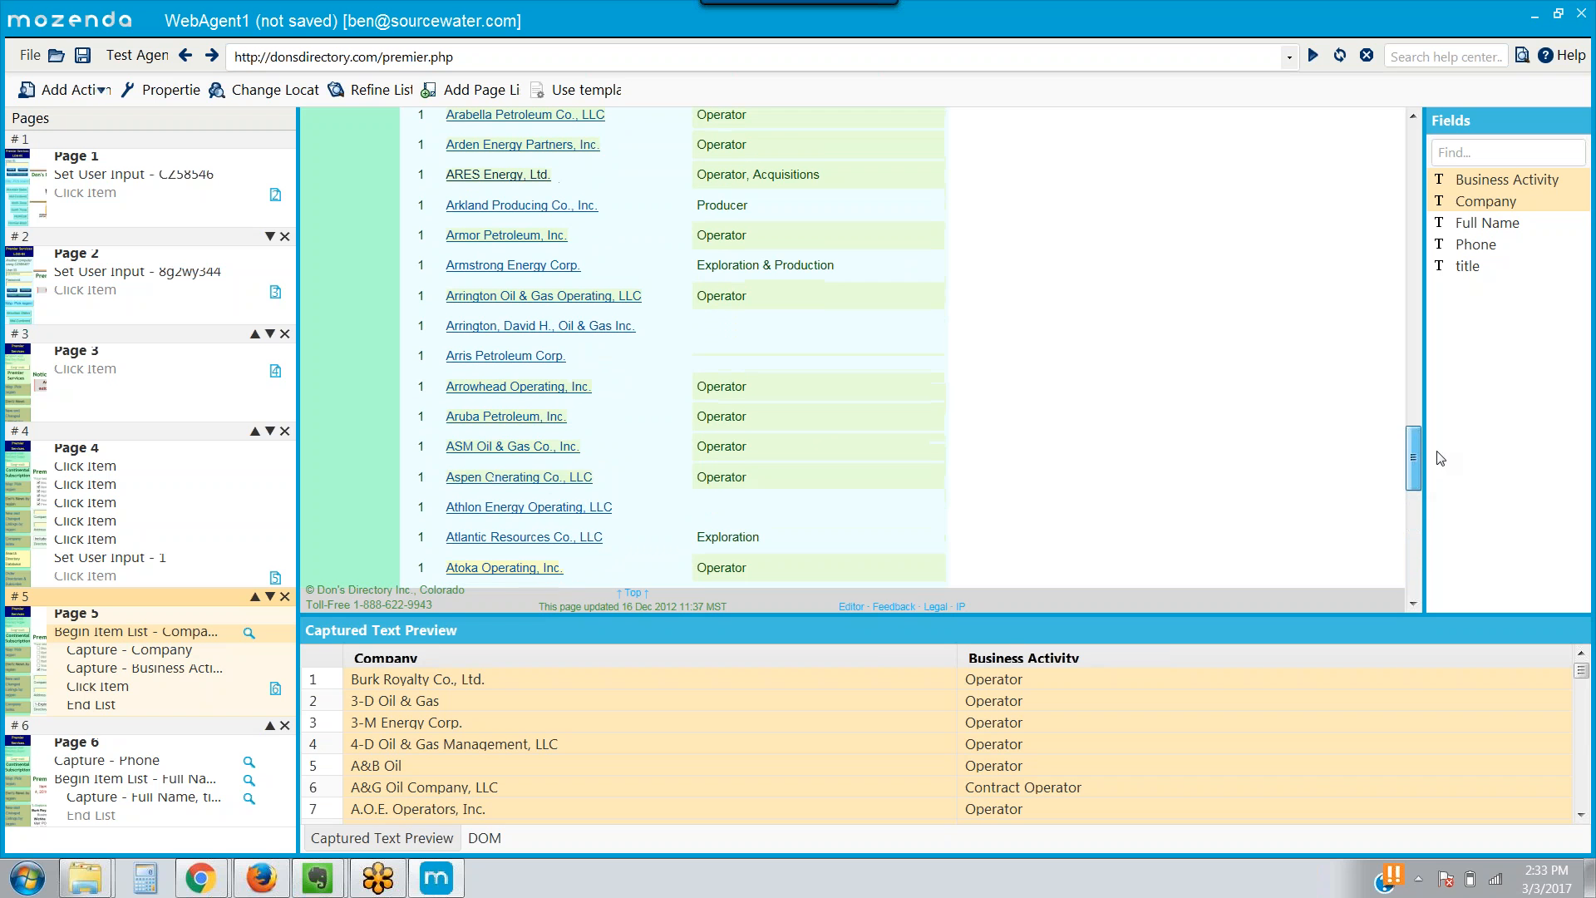
{"action": "left_click", "coordinate": [548, 299]}
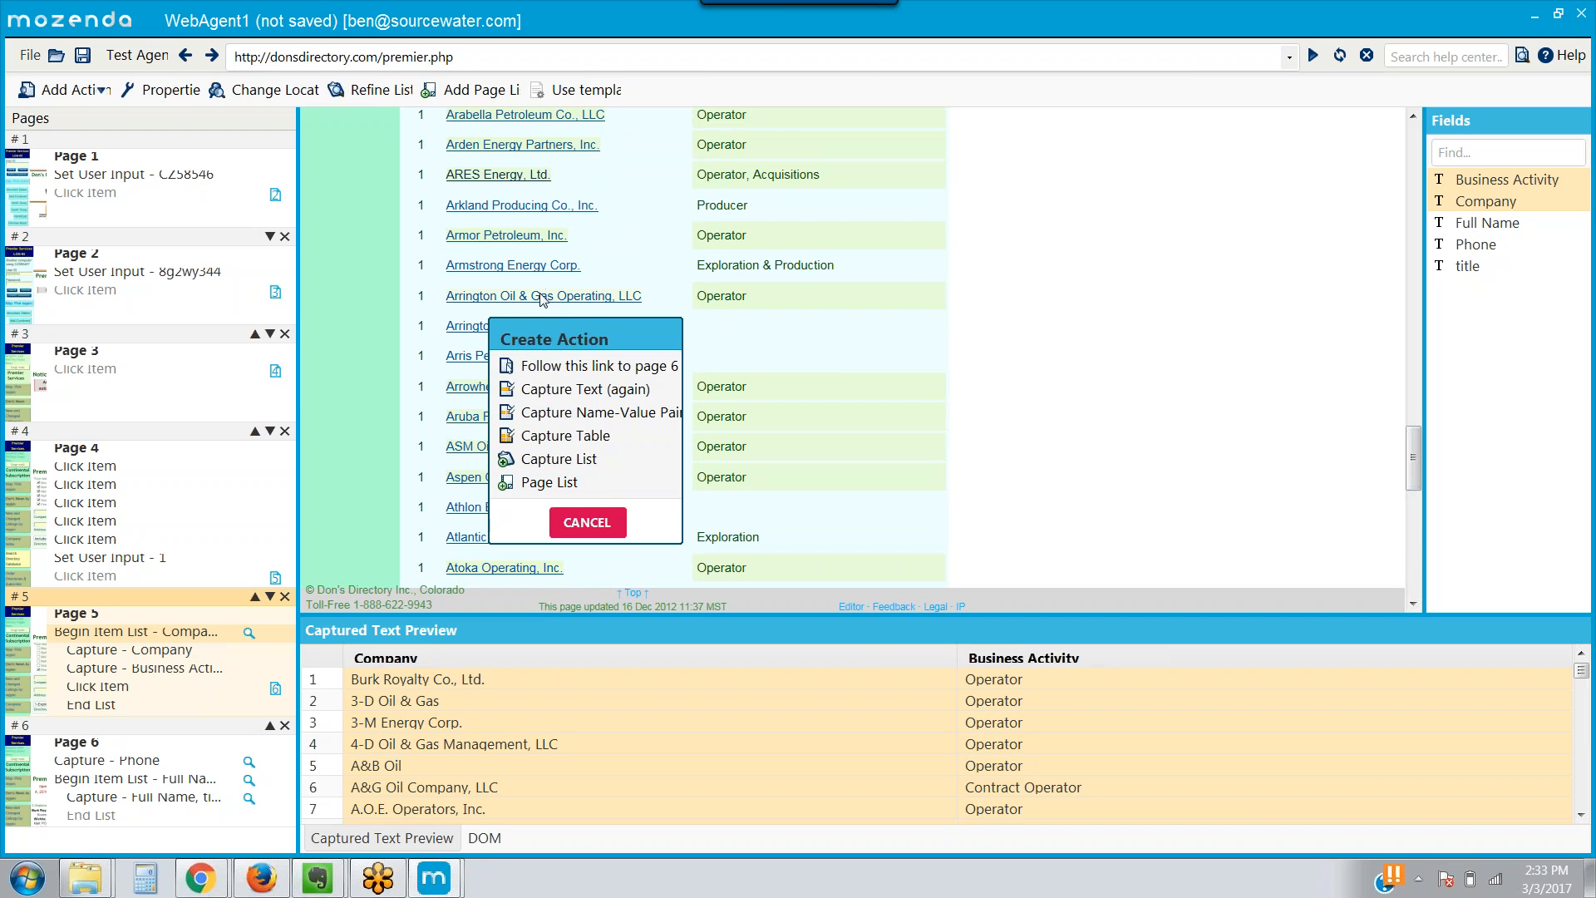
{"action": "left_click", "coordinate": [553, 366]}
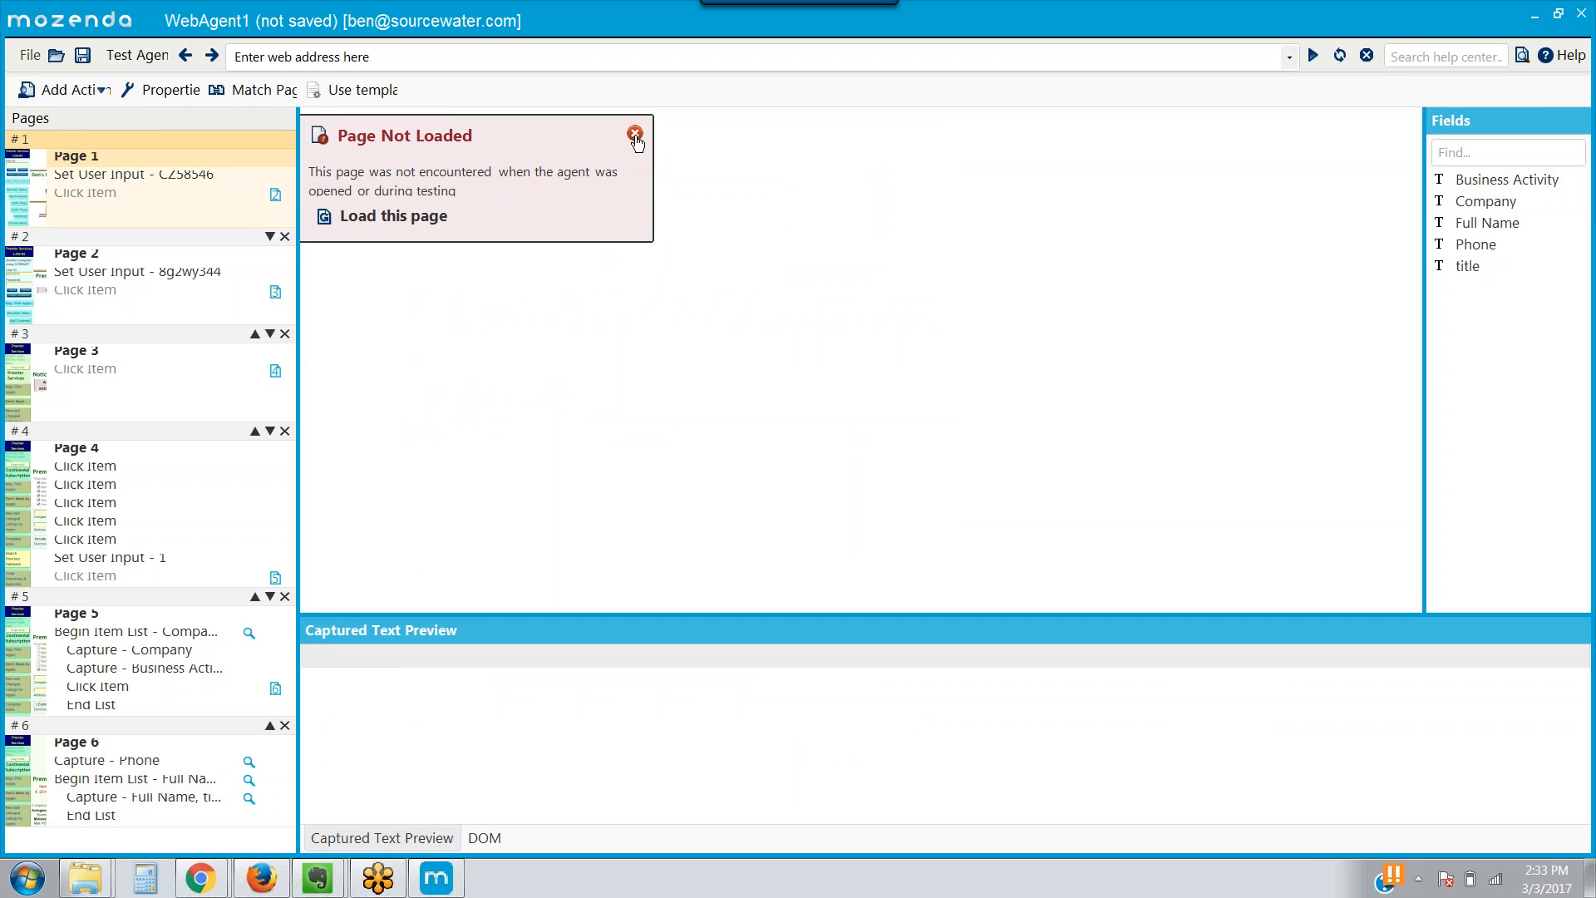
{"action": "left_click", "coordinate": [635, 135]}
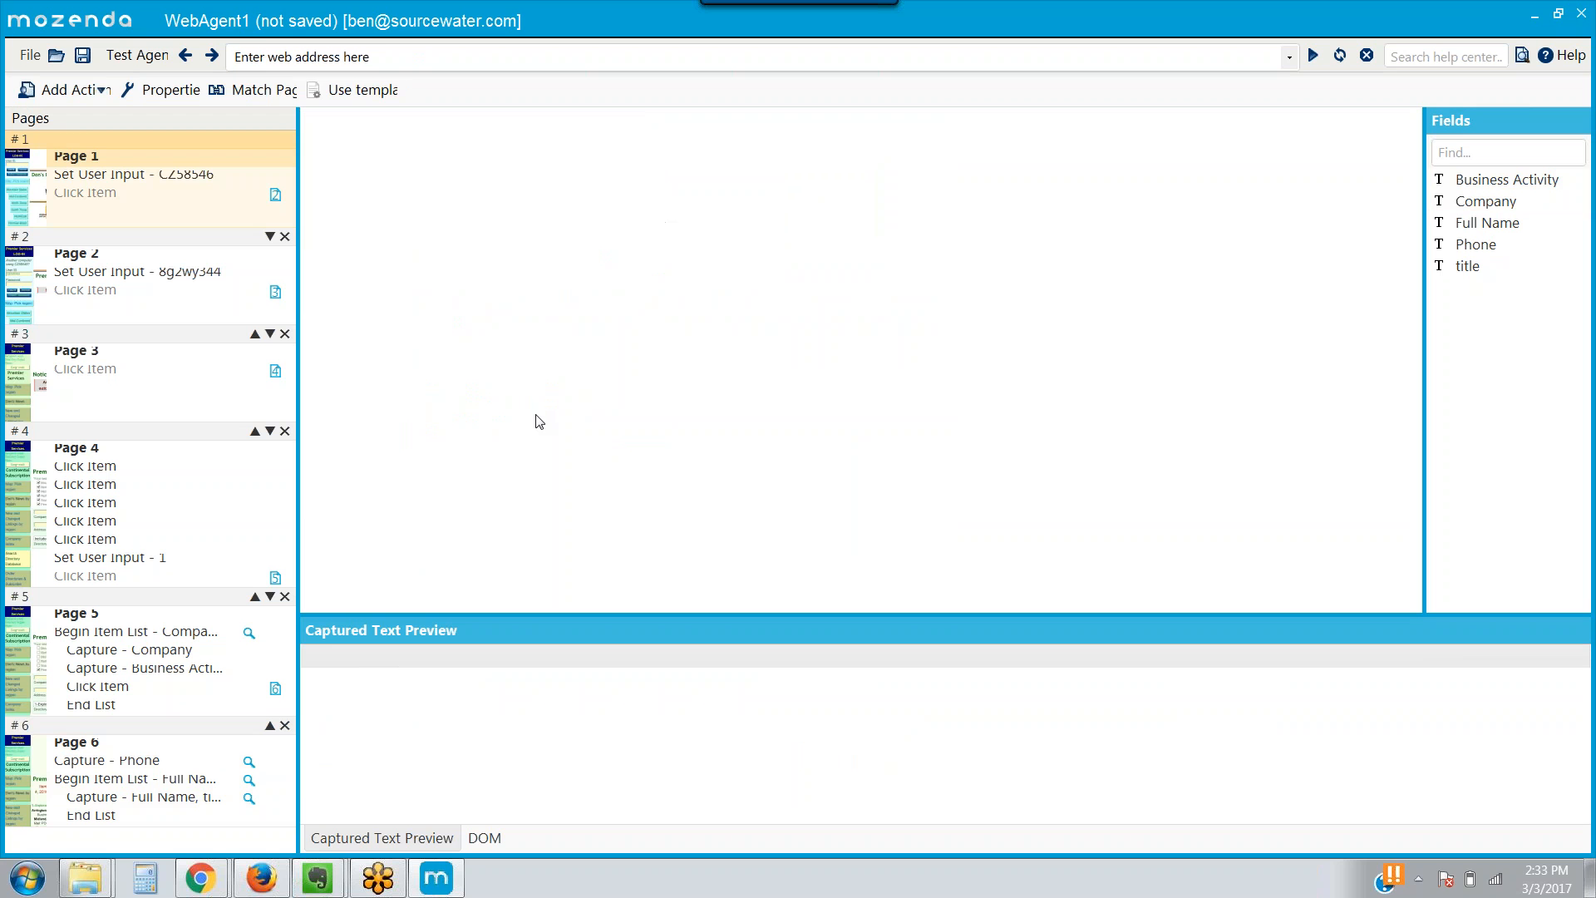
{"action": "left_click", "coordinate": [172, 754]}
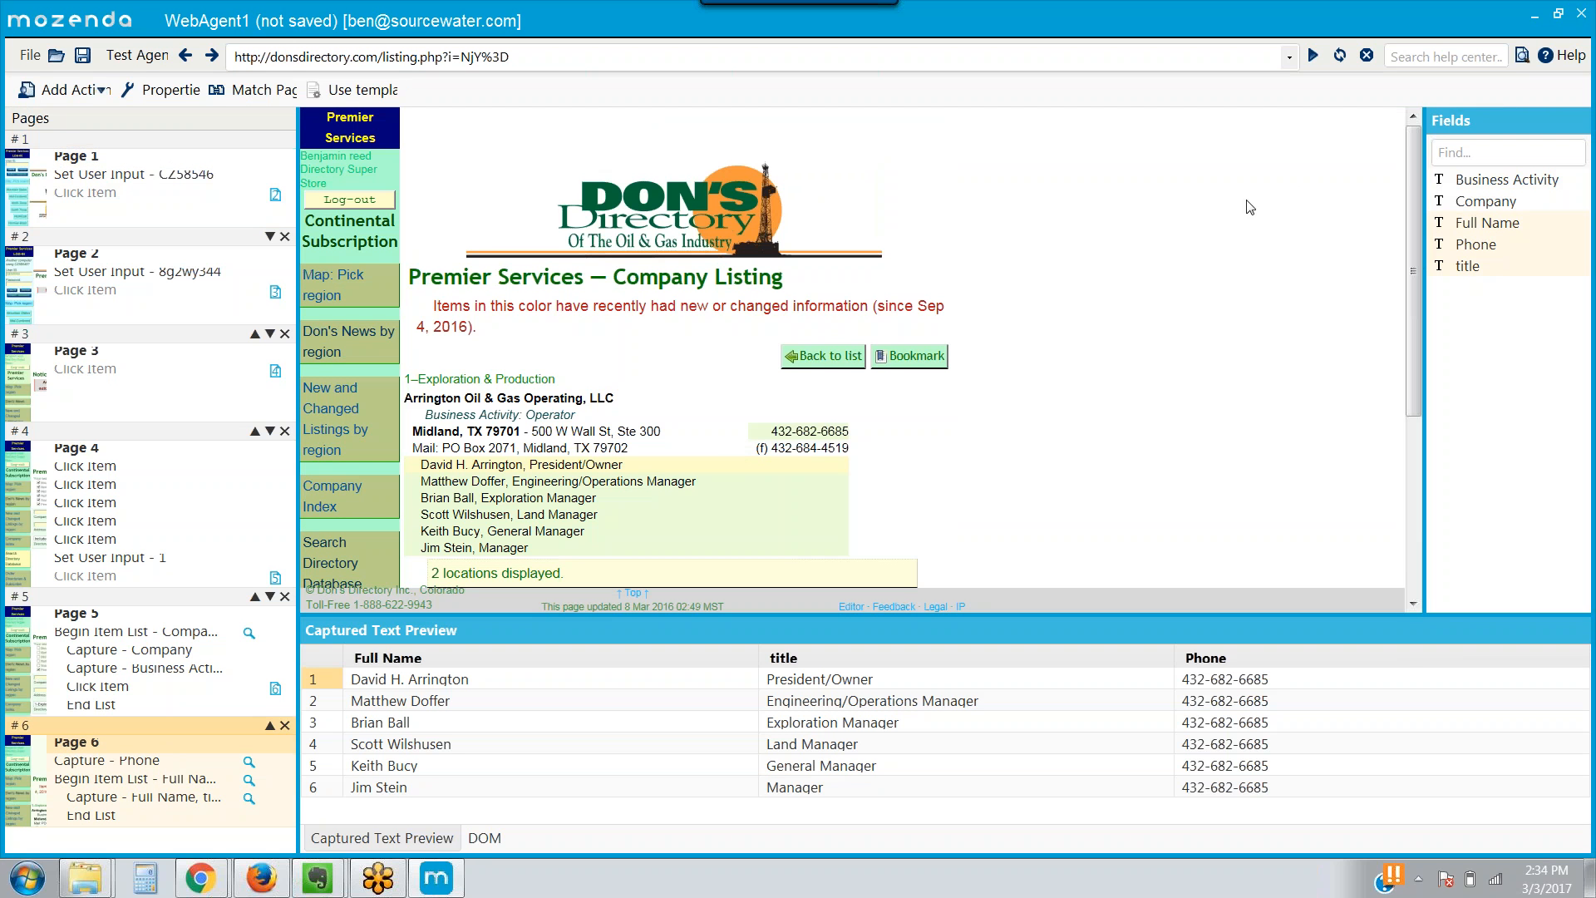
{"action": "left_click_drag", "start_coordinate": [1413, 169], "coordinate": [1414, 231]}
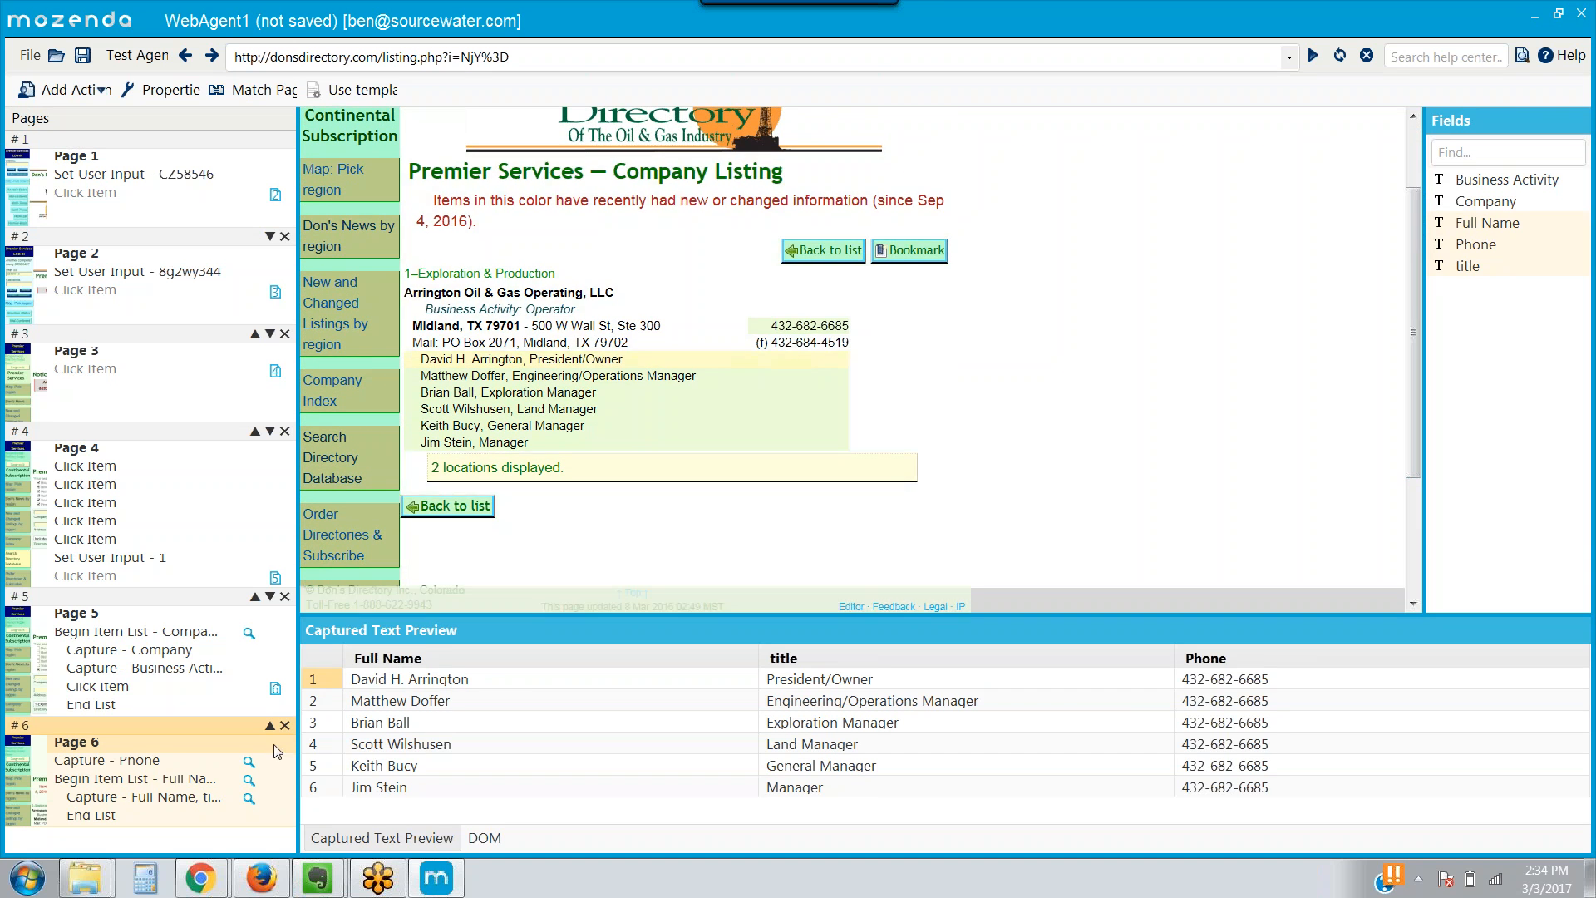
Delete page 6 together with its actions.
{"action": "left_click", "coordinate": [285, 727]}
{"action": "left_click", "coordinate": [746, 503]}
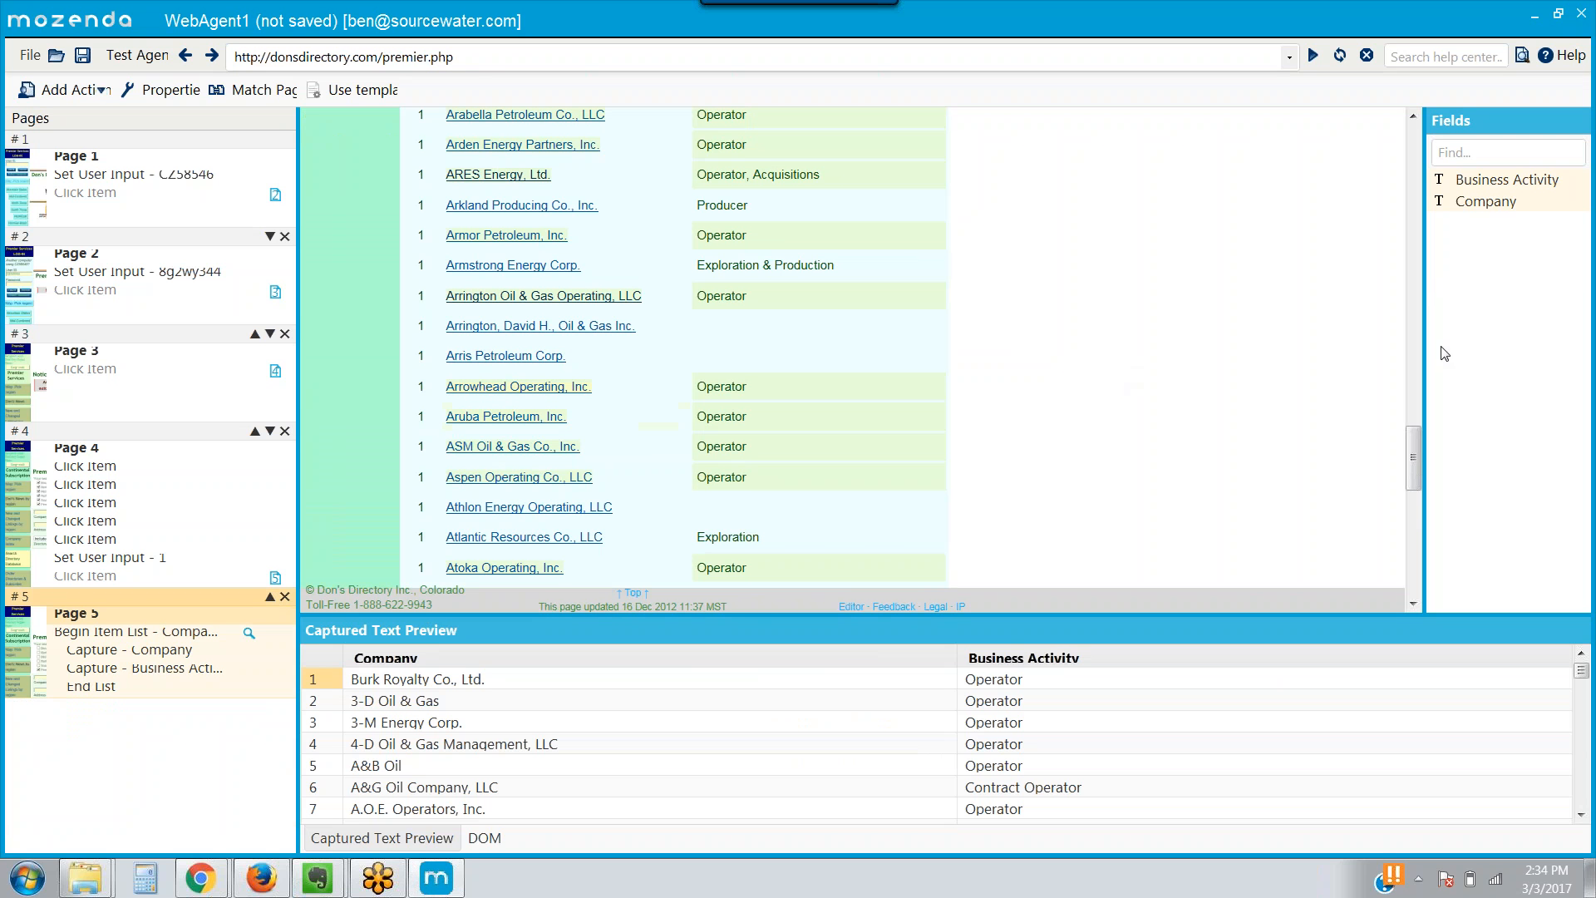
Add a Page List on the Next 100 link, matching image sources that contain arrow_right.png.
{"action": "left_click_drag", "start_coordinate": [1414, 449], "coordinate": [1415, 476]}
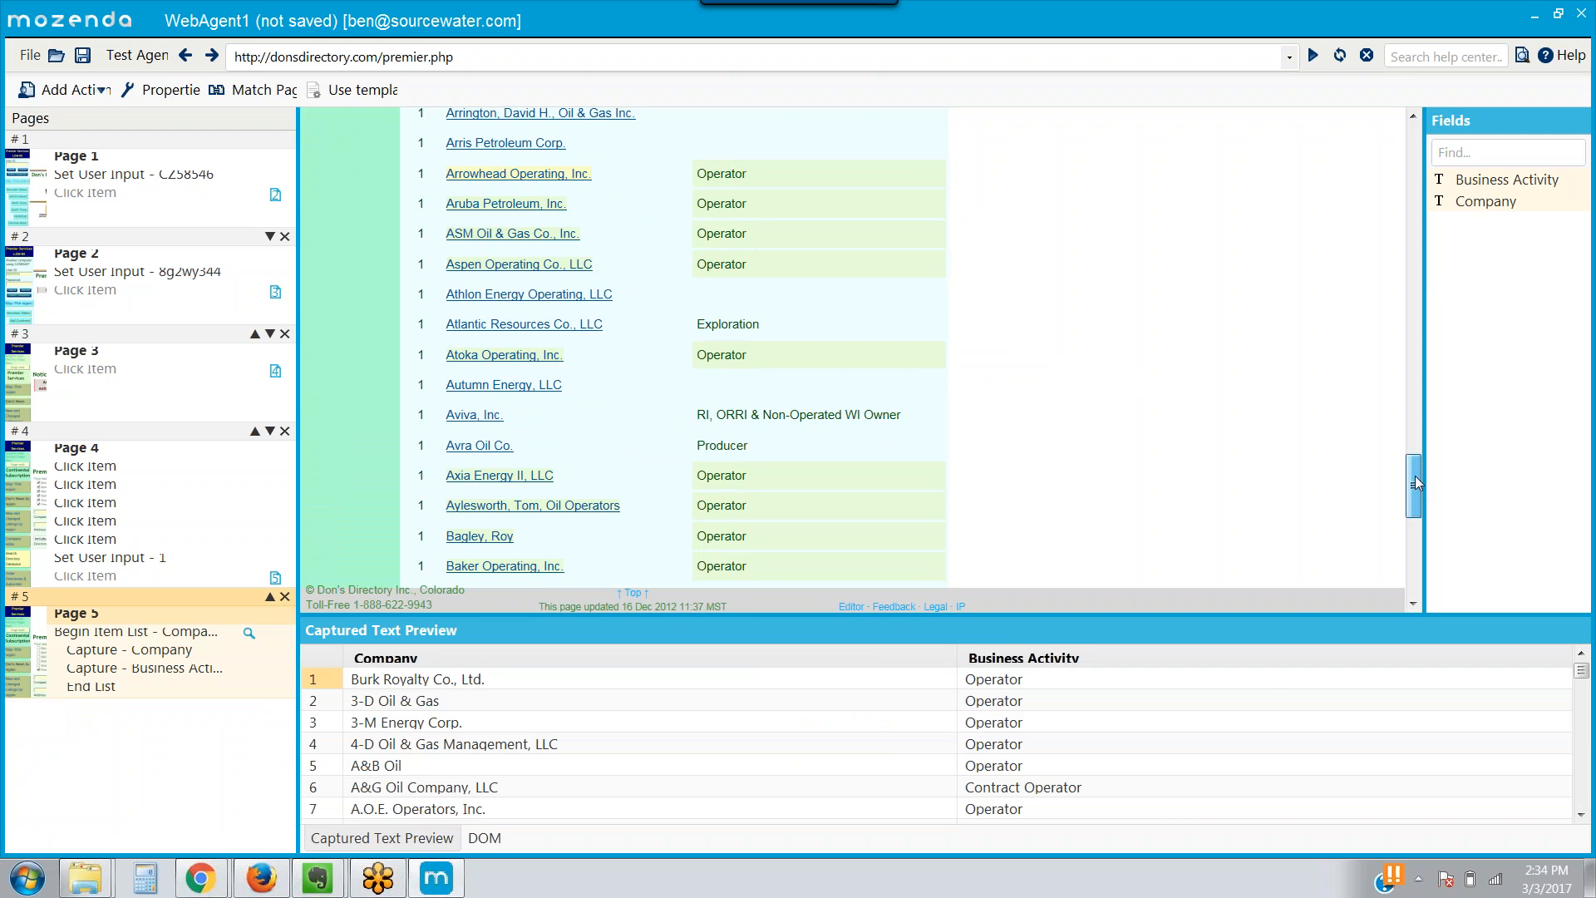
{"action": "left_click_drag", "start_coordinate": [1416, 483], "coordinate": [1416, 493]}
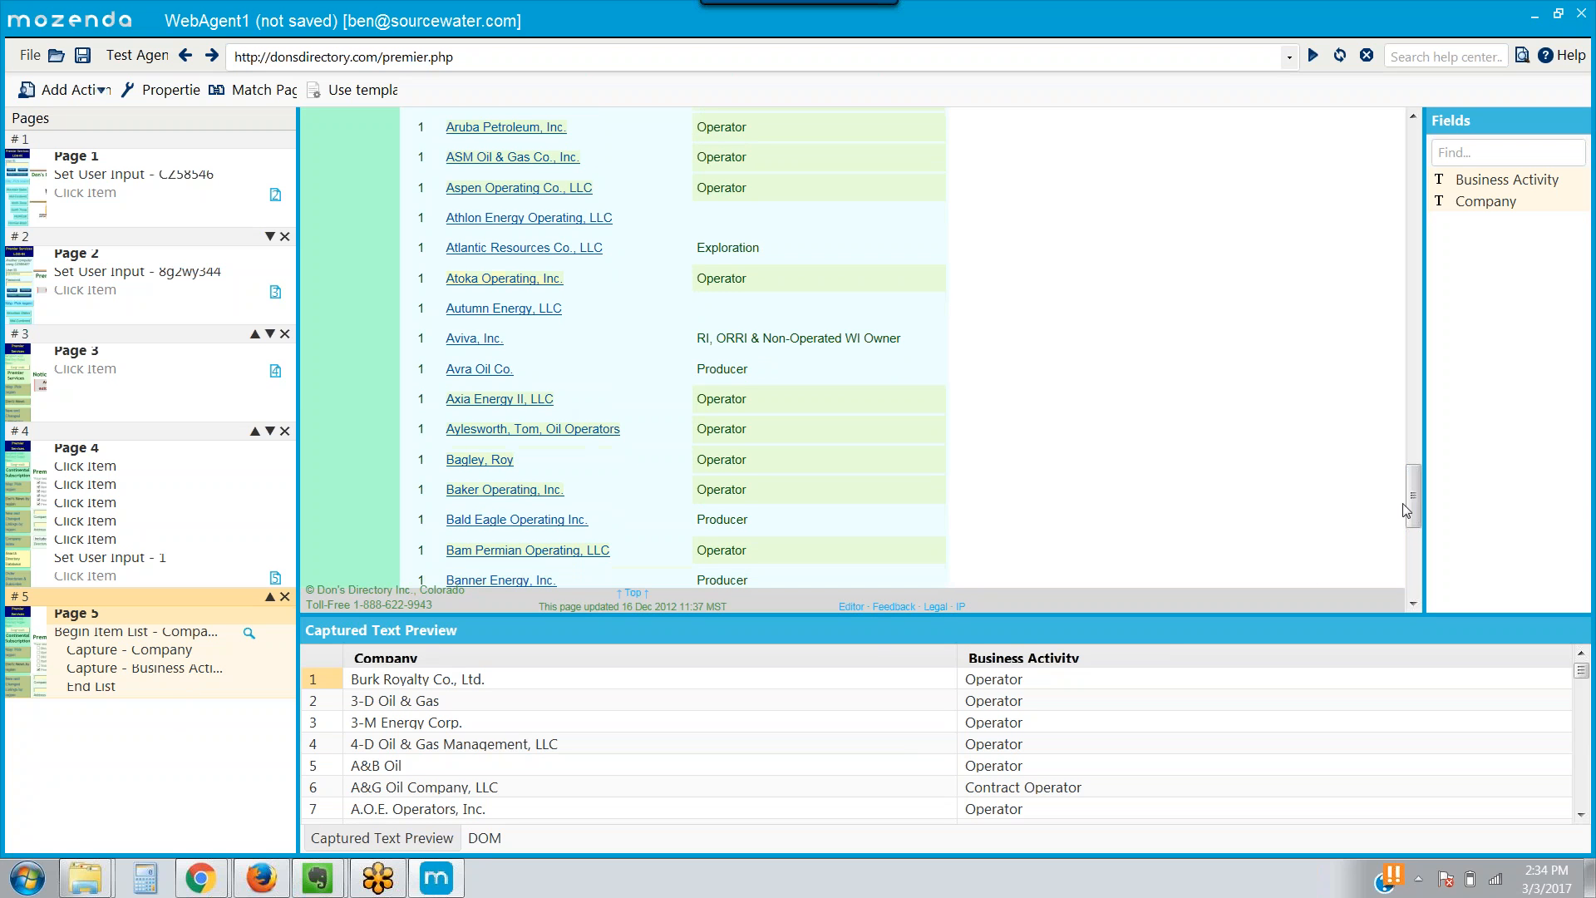
{"action": "left_click_drag", "start_coordinate": [1418, 516], "coordinate": [1420, 575]}
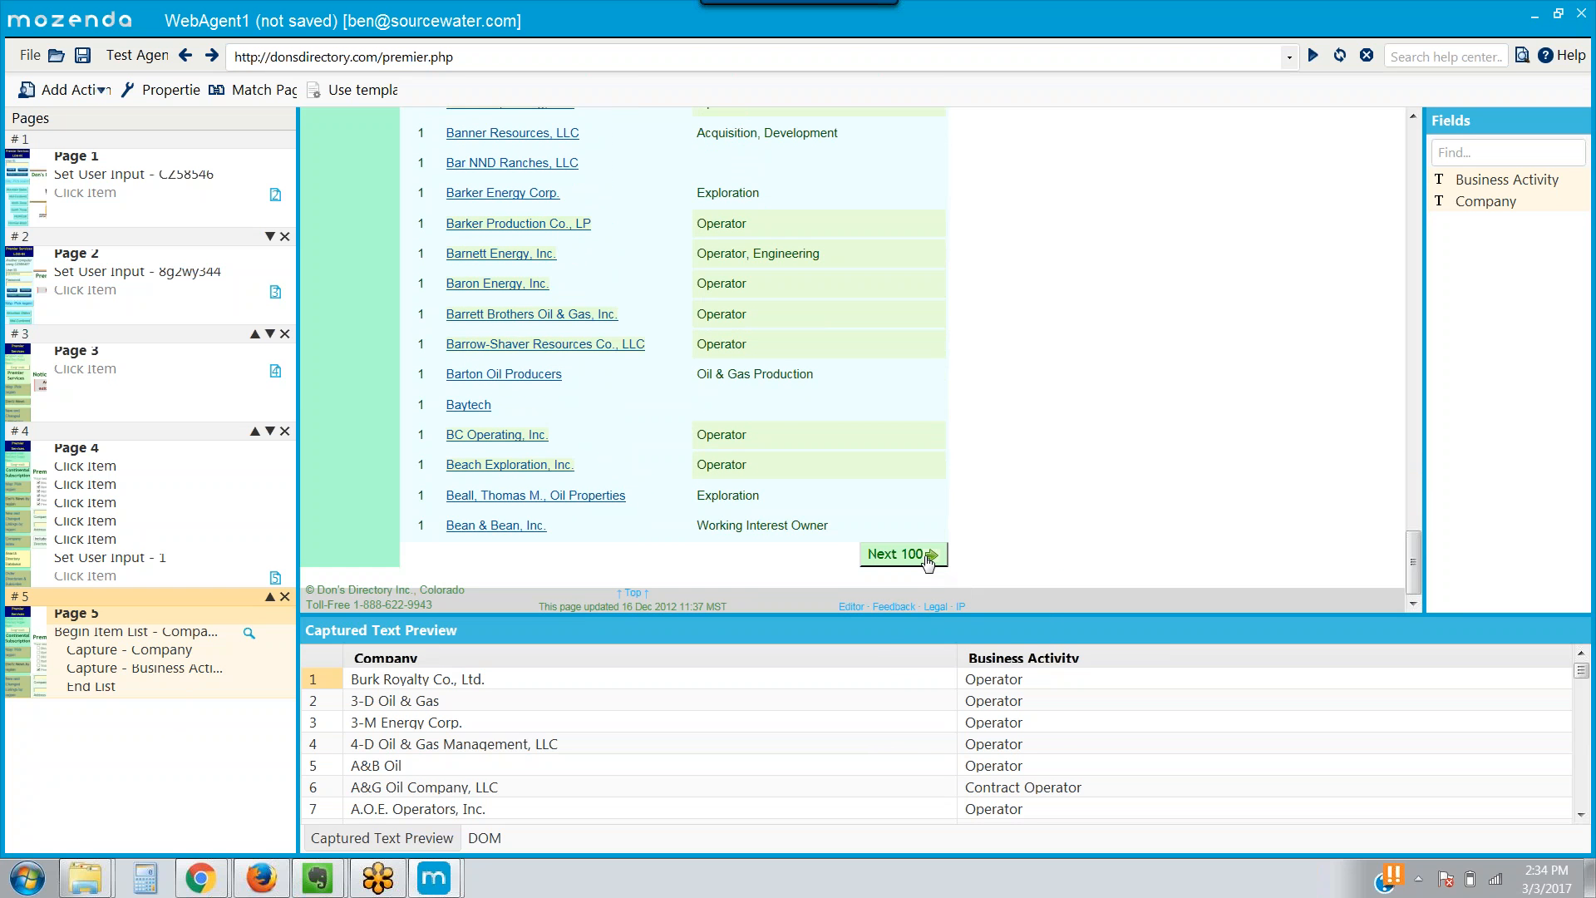
{"action": "left_click", "coordinate": [900, 553]}
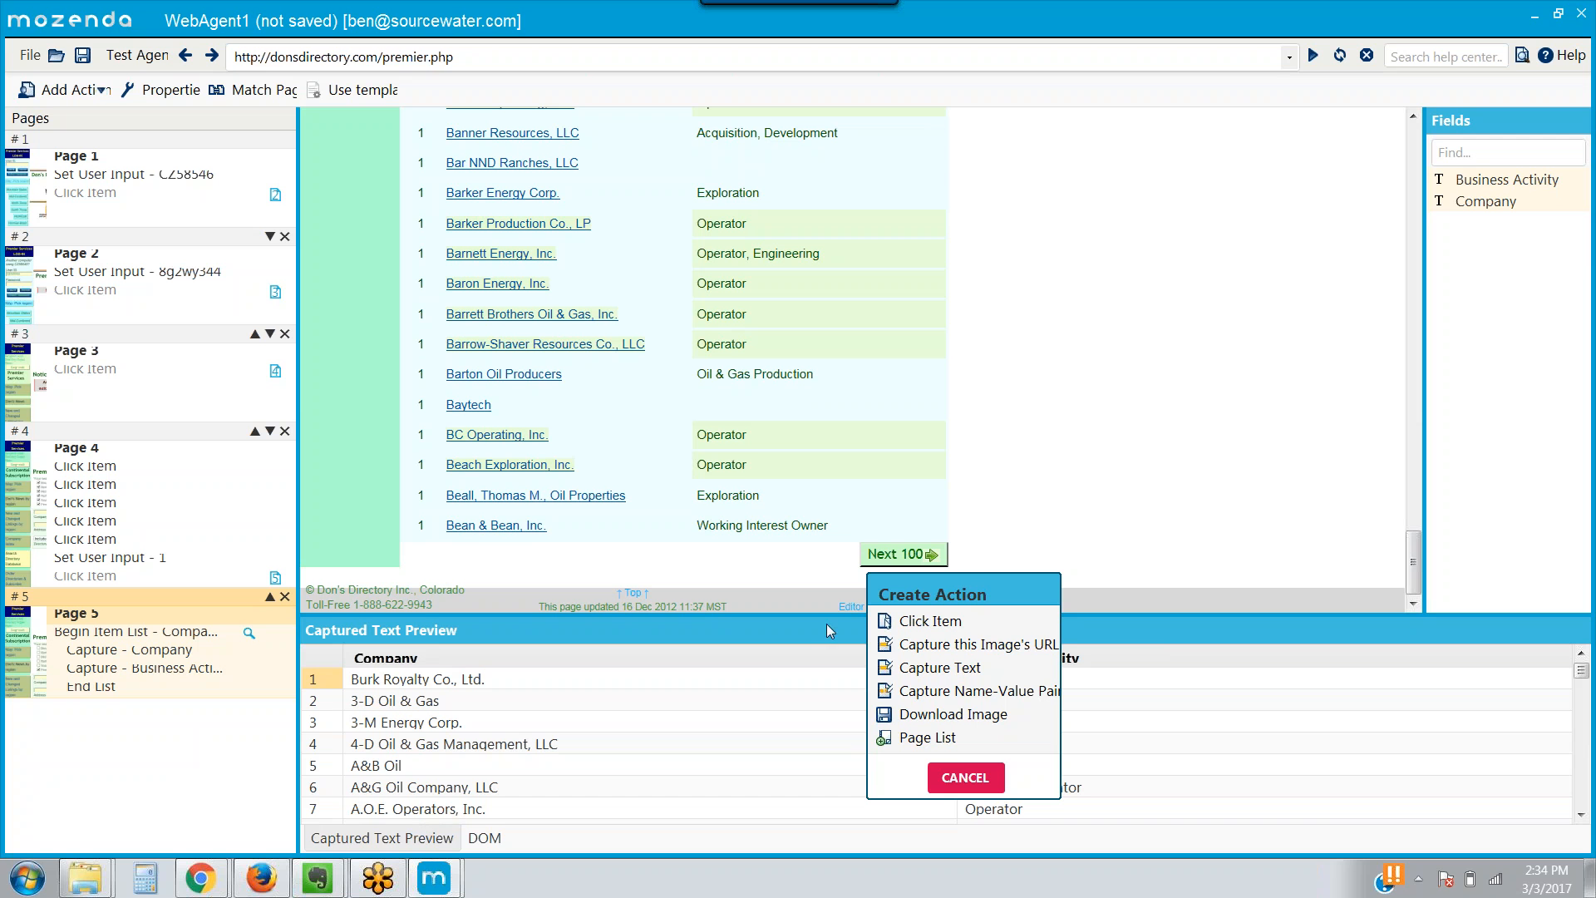
{"action": "left_click", "coordinate": [922, 746]}
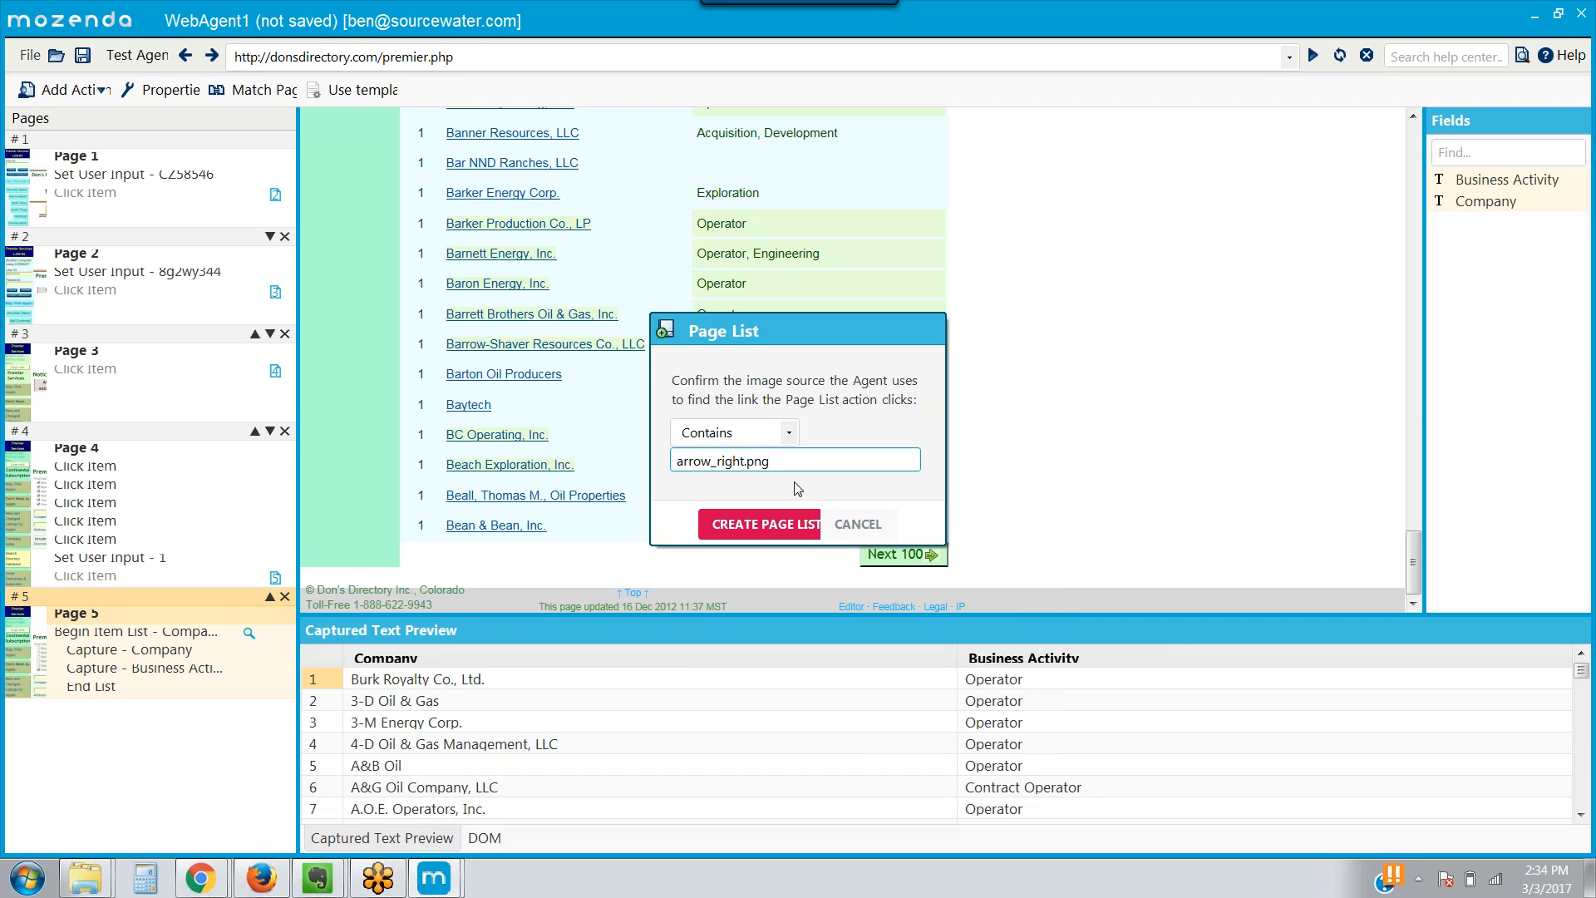
{"action": "left_click", "coordinate": [765, 463]}
{"action": "left_click", "coordinate": [785, 525]}
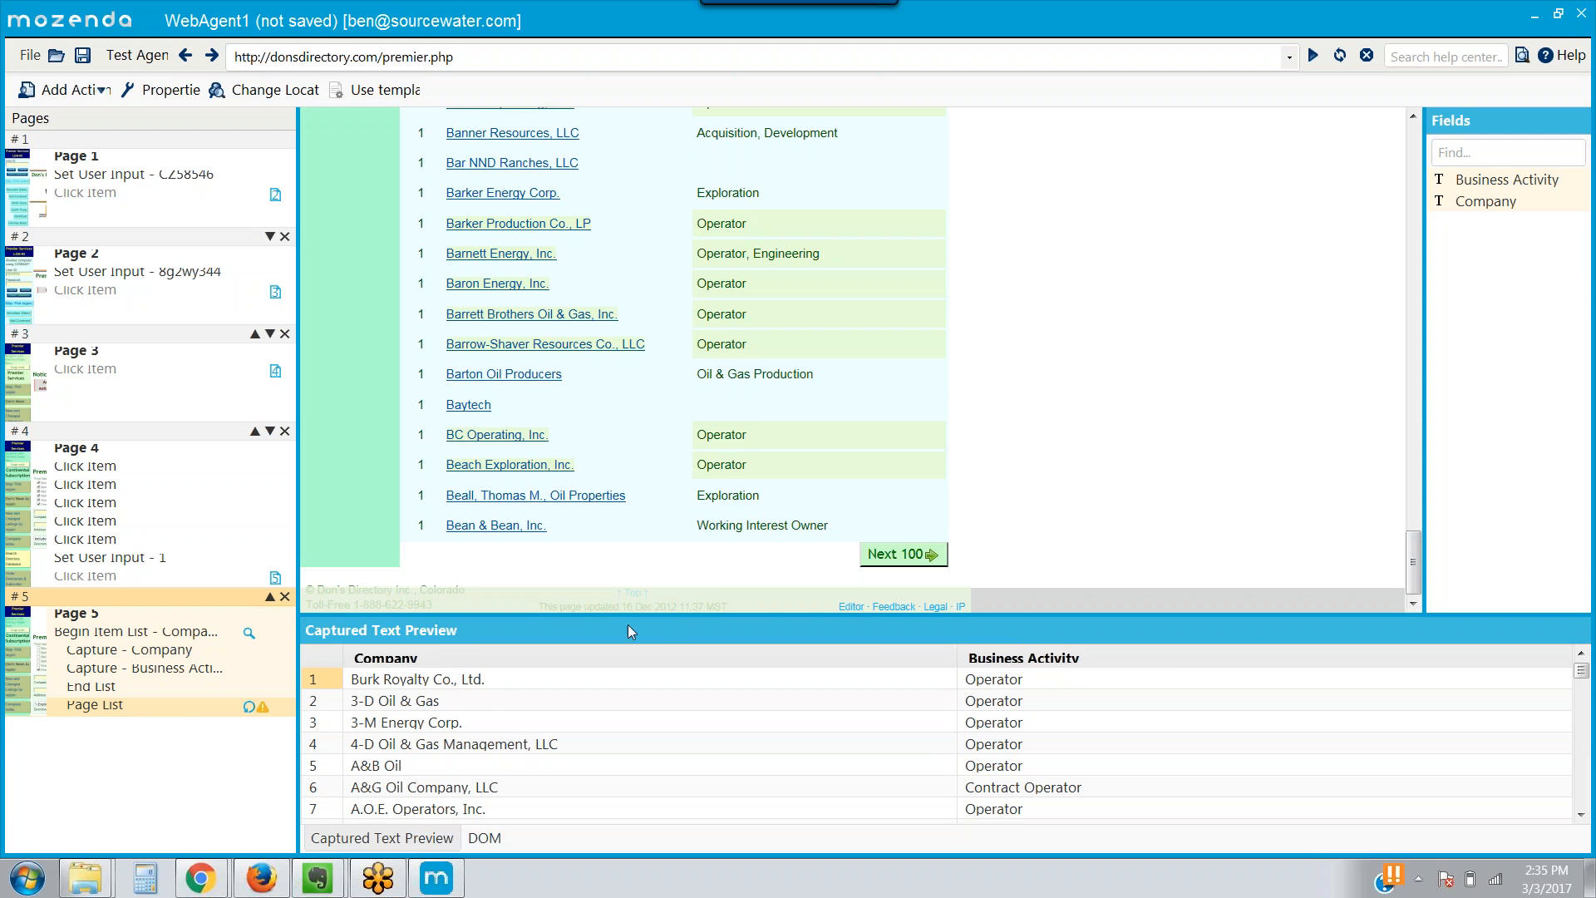
Try to execute the Page List action and follow the Next 100 link, cancelling the page navigation prompt.
{"action": "right_click", "coordinate": [182, 717]}
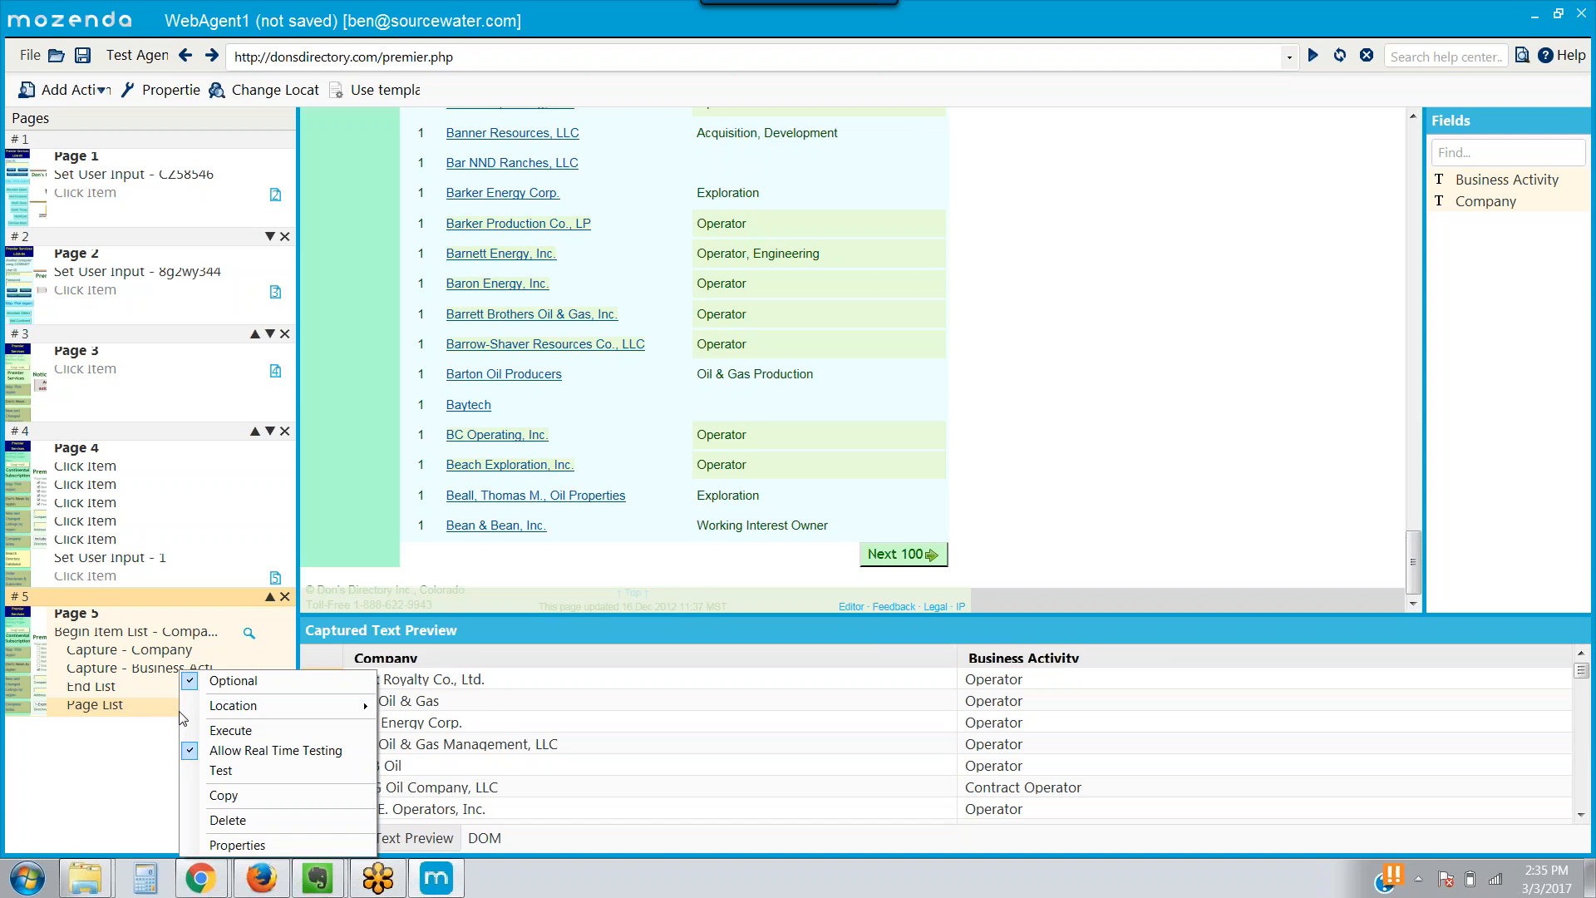
{"action": "left_click", "coordinate": [233, 732]}
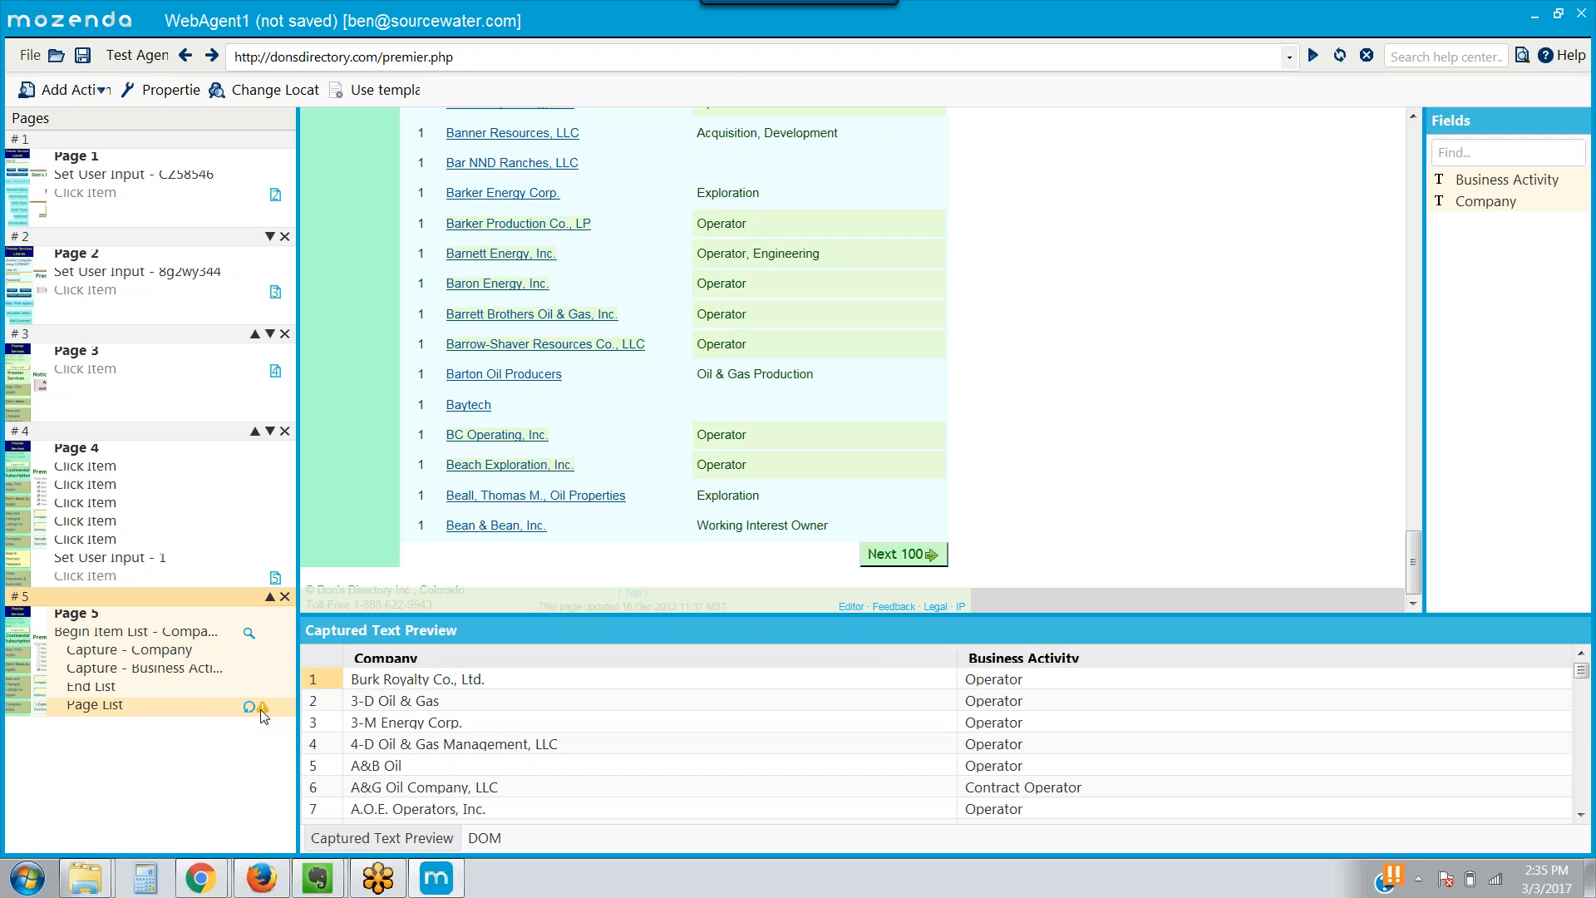
{"action": "right_click", "coordinate": [184, 716]}
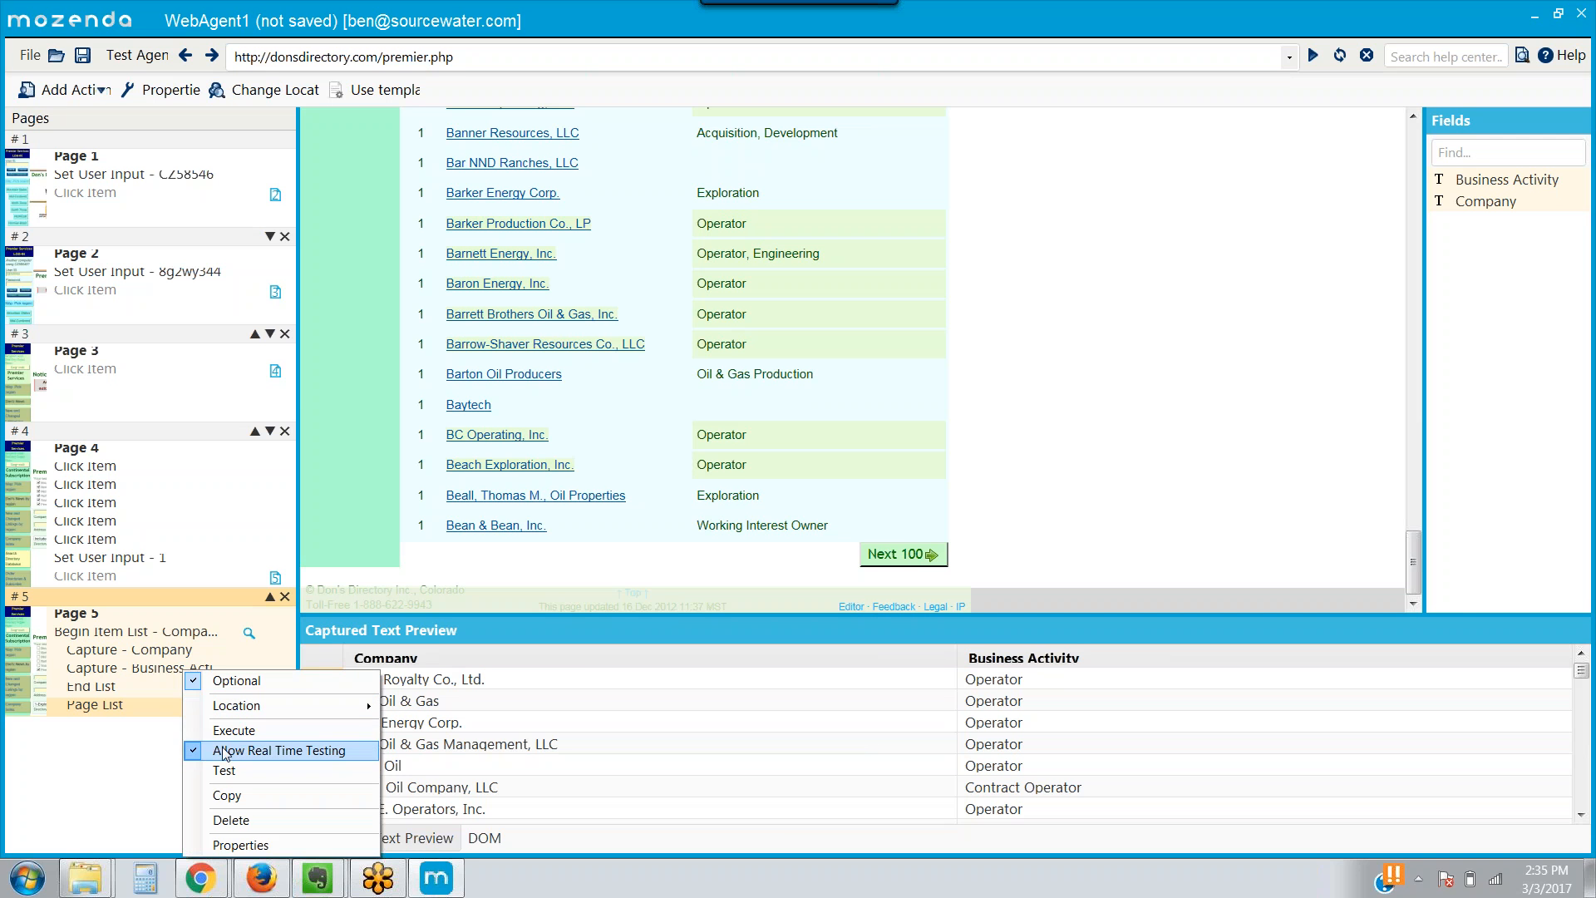
{"action": "left_click", "coordinate": [261, 731]}
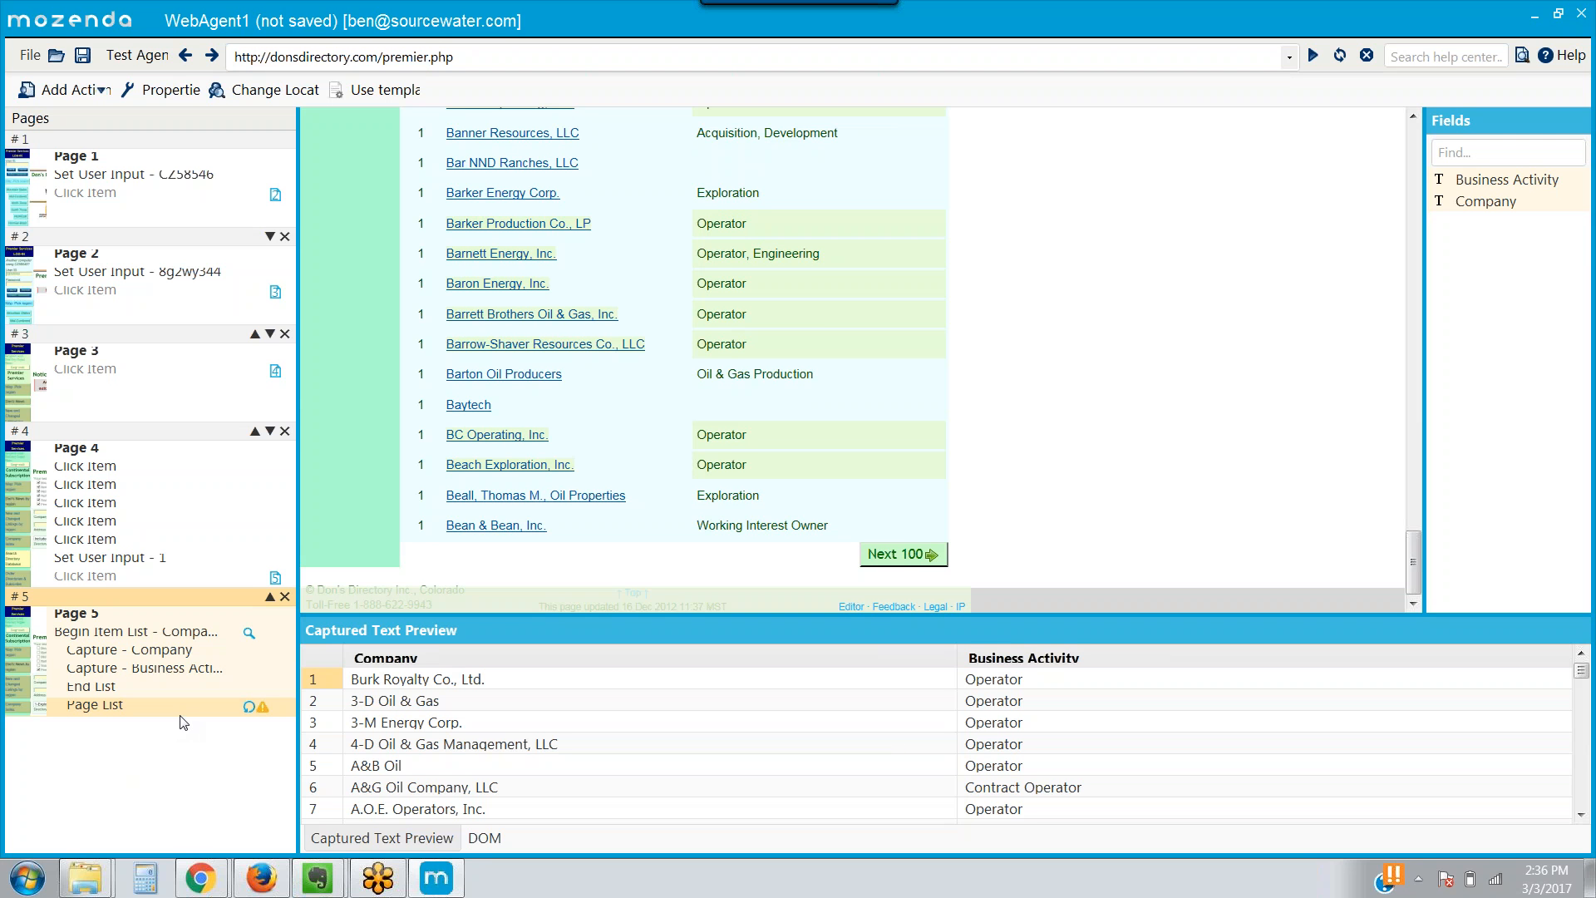
{"action": "left_click", "coordinate": [906, 557]}
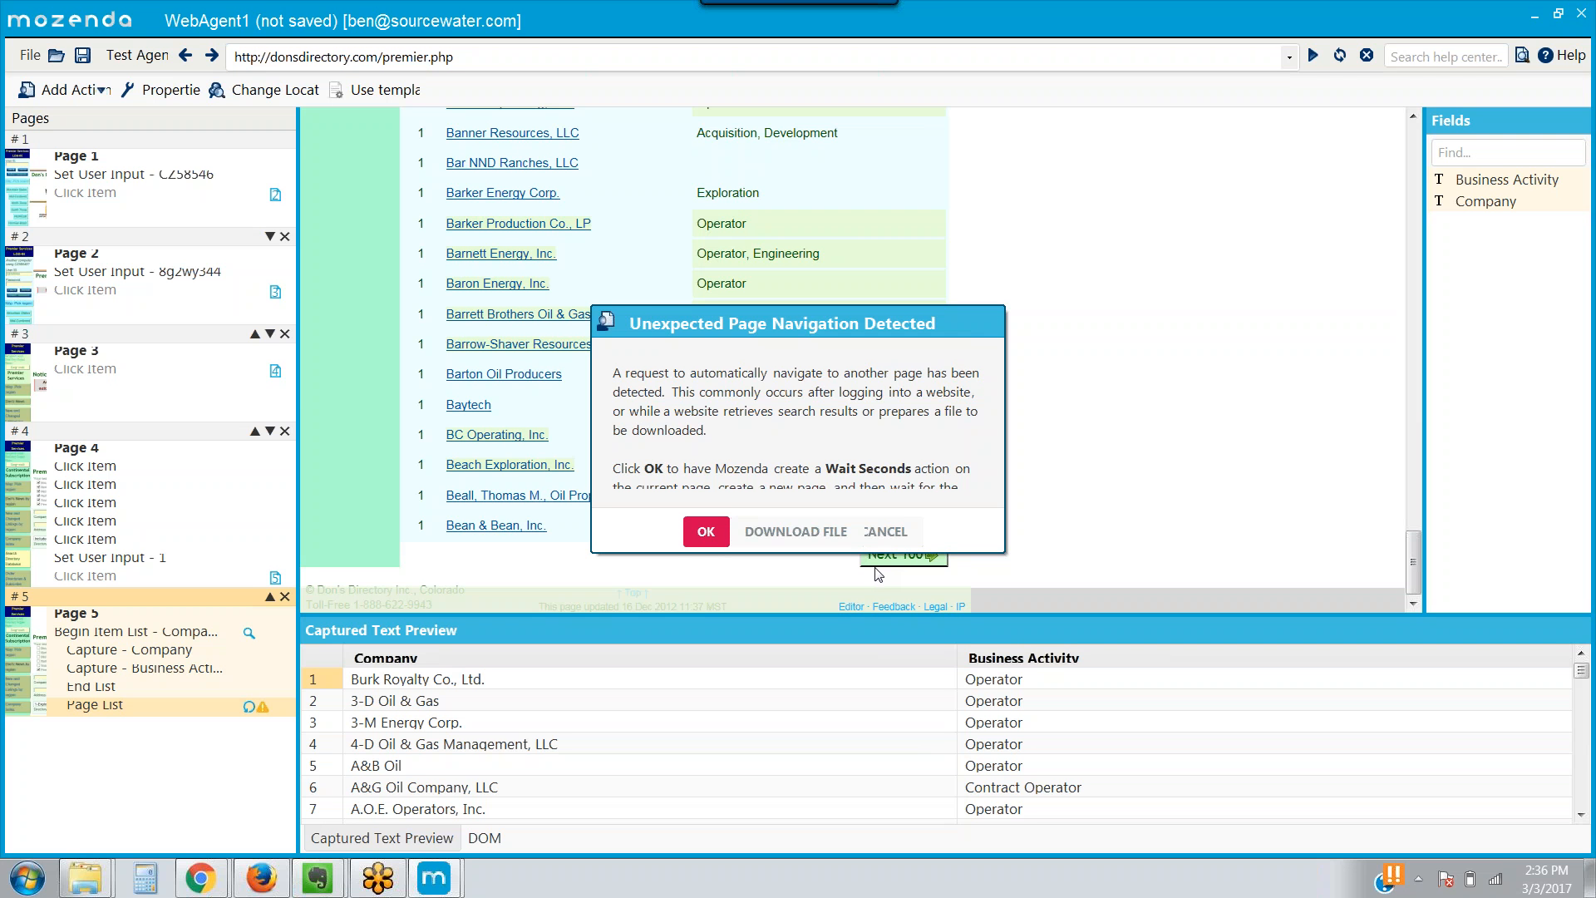
{"action": "left_click", "coordinate": [886, 533]}
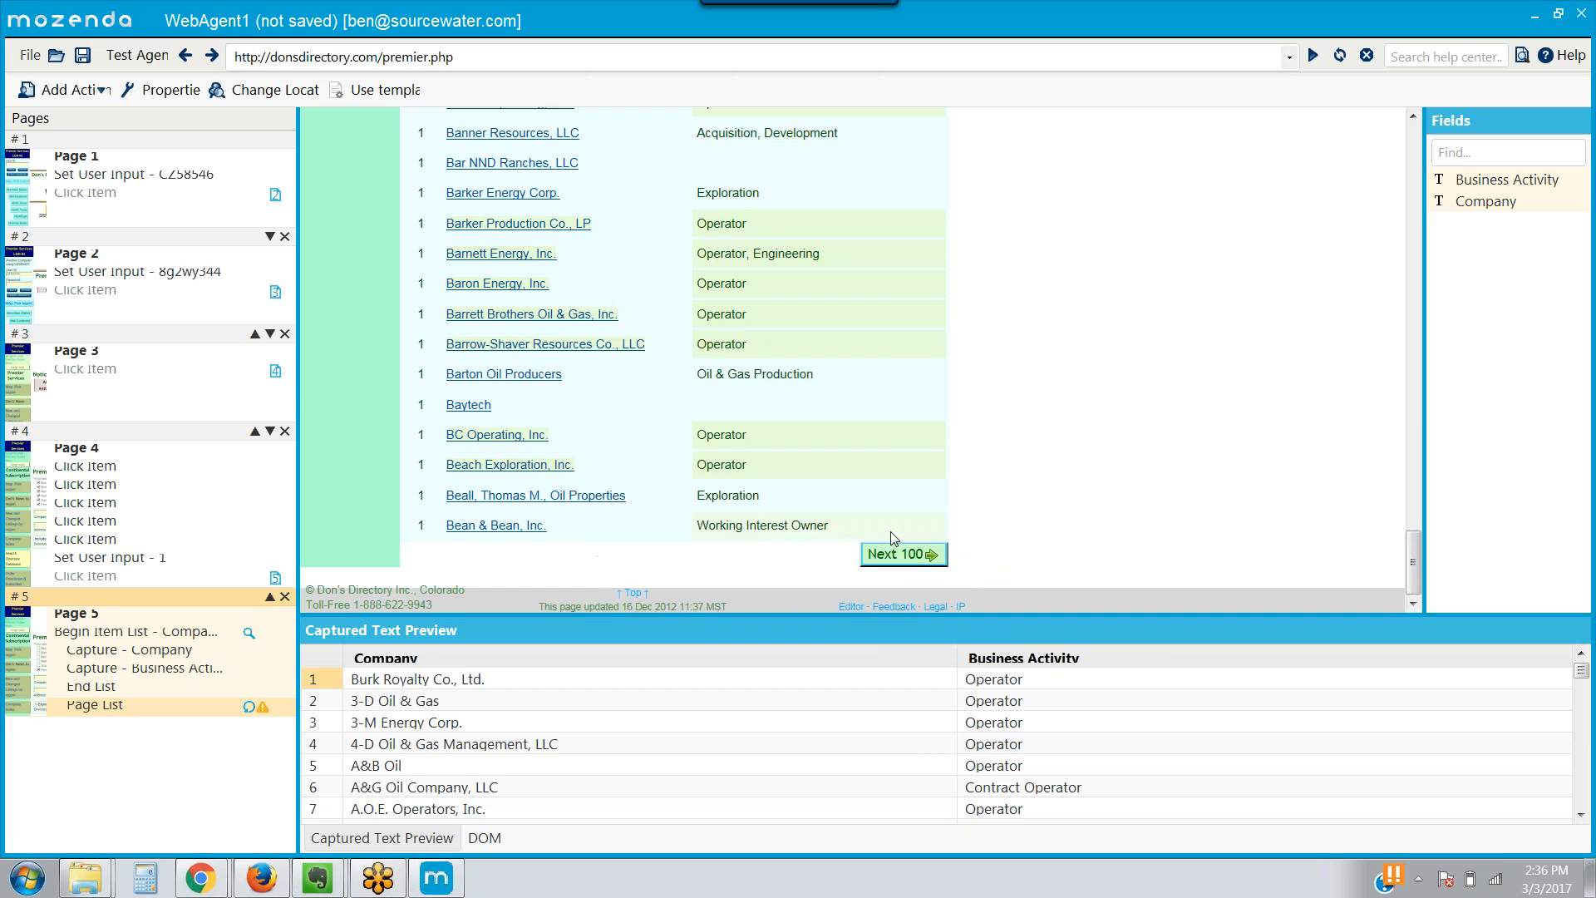
In the Page List properties, set the After Performing Action destination to page 5 and save.
{"action": "right_click", "coordinate": [214, 712]}
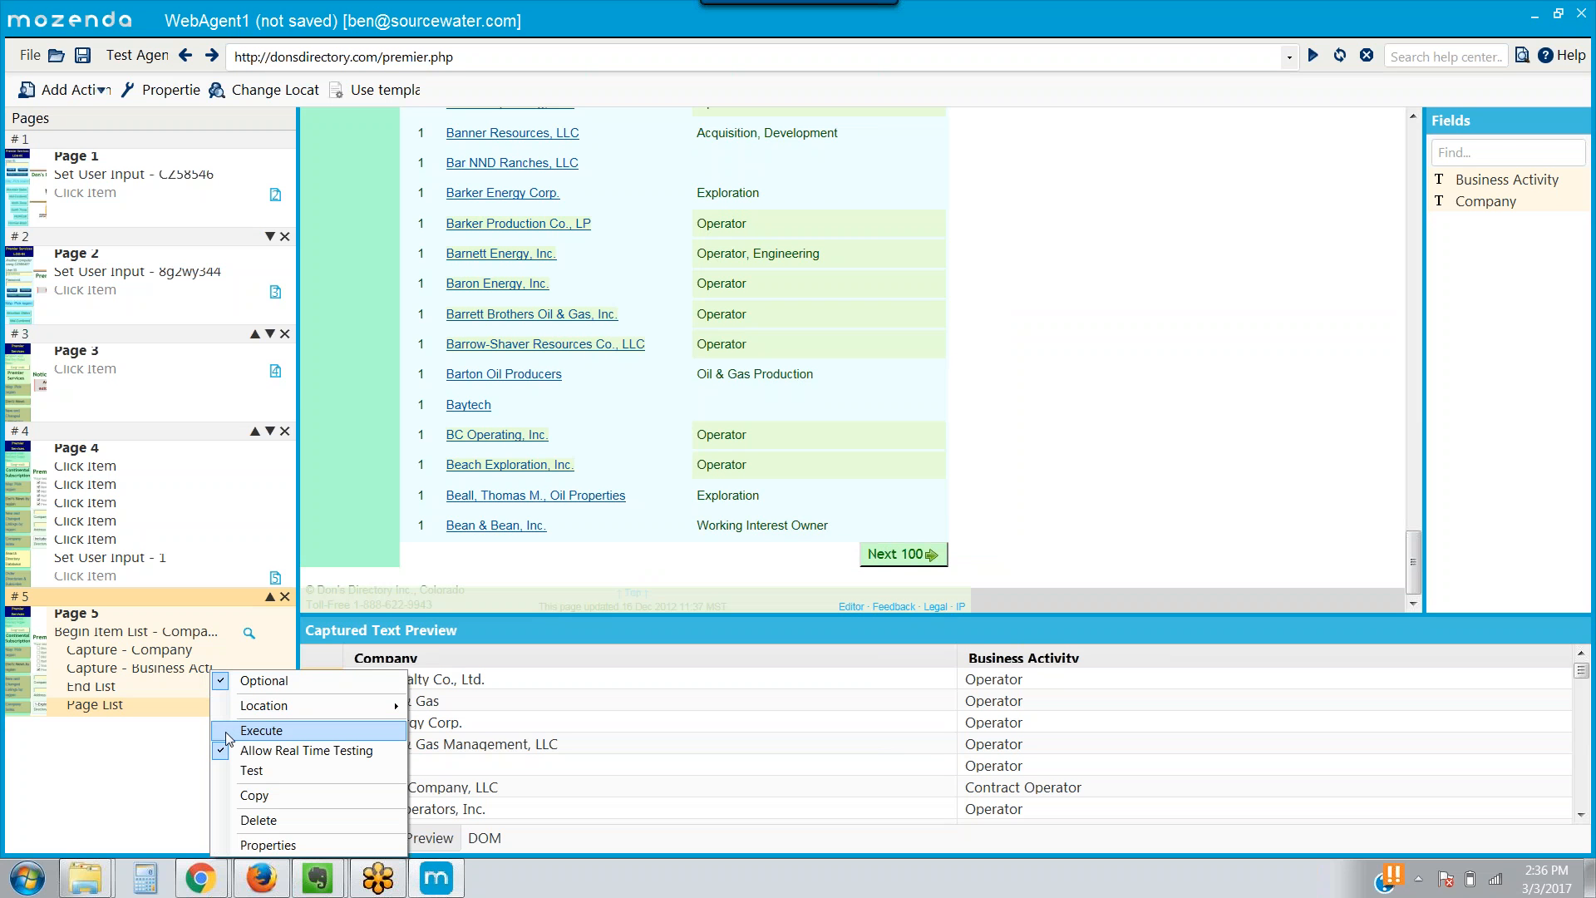
{"action": "left_click", "coordinate": [256, 844]}
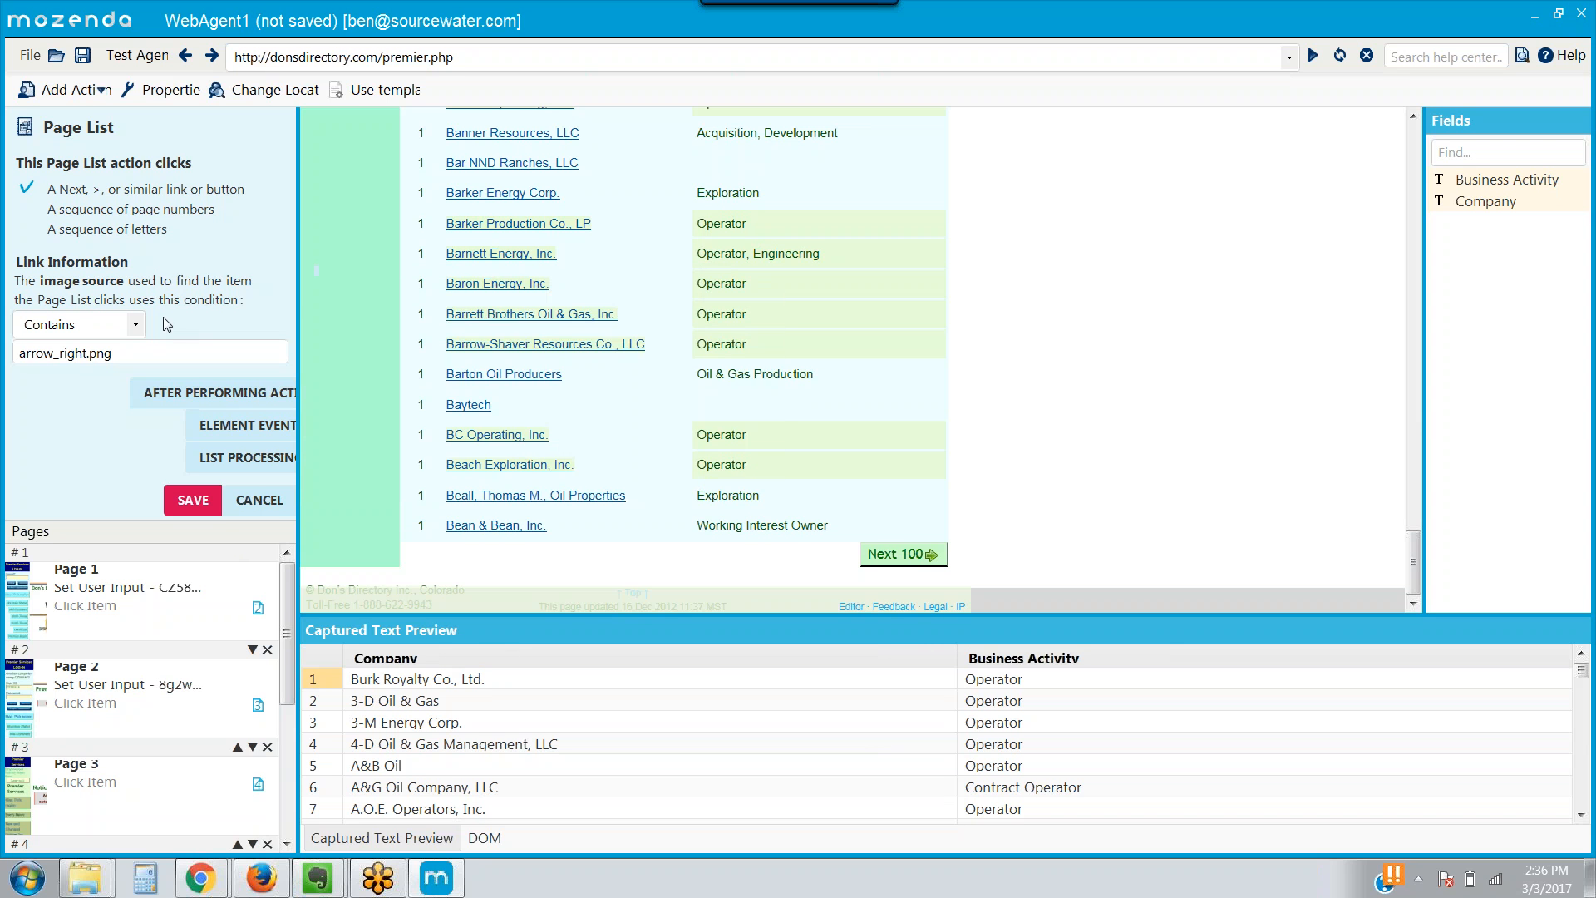
{"action": "left_click", "coordinate": [192, 396]}
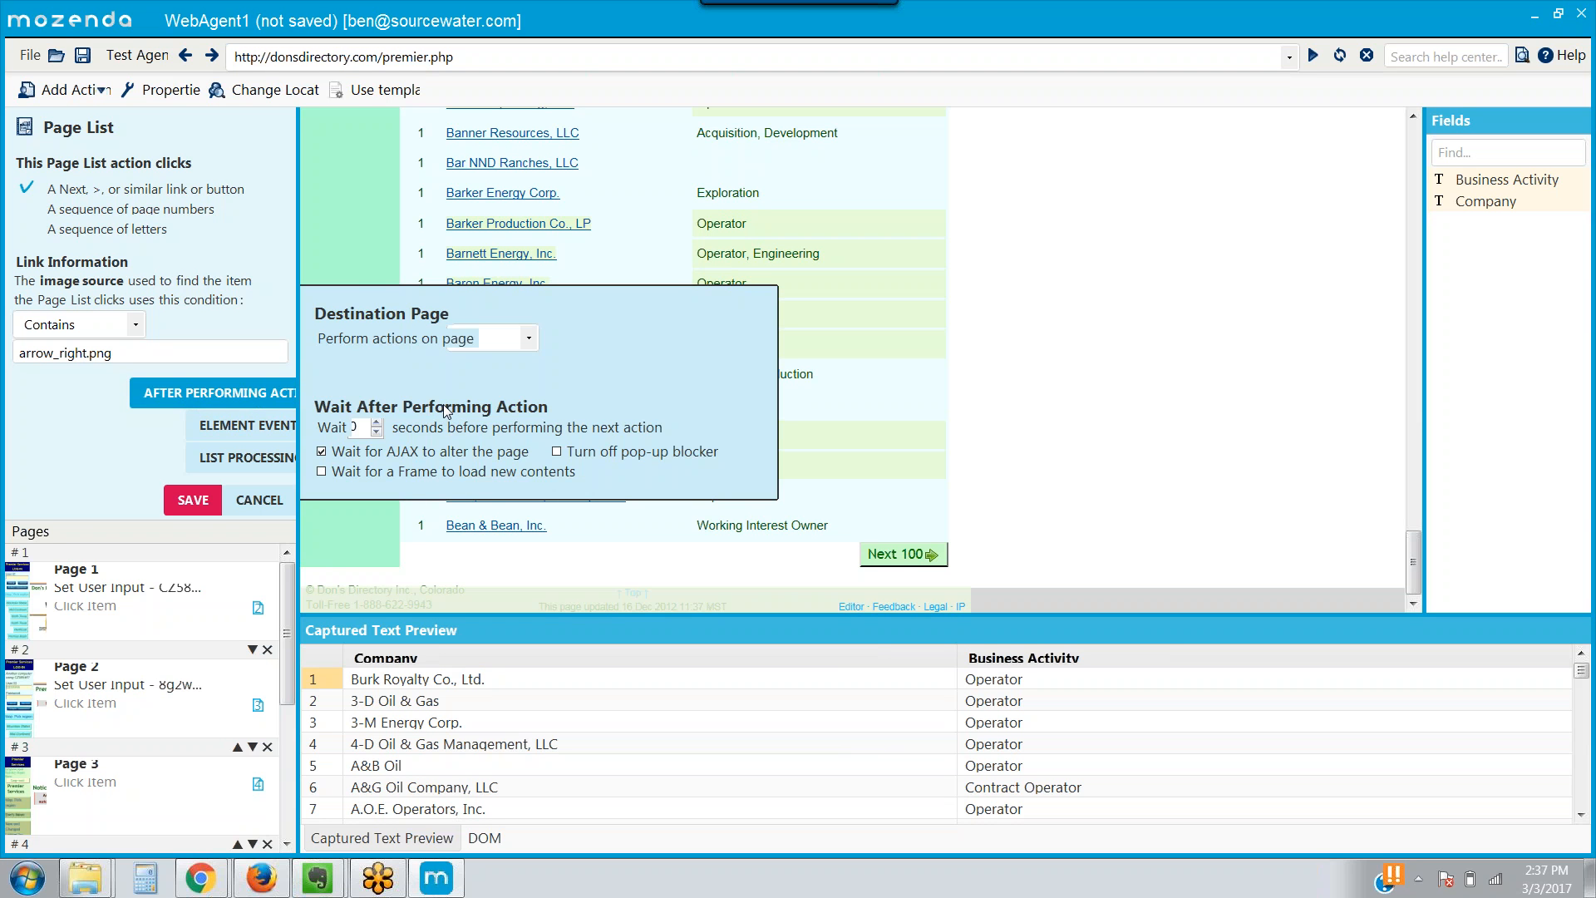
{"action": "left_click", "coordinate": [528, 337]}
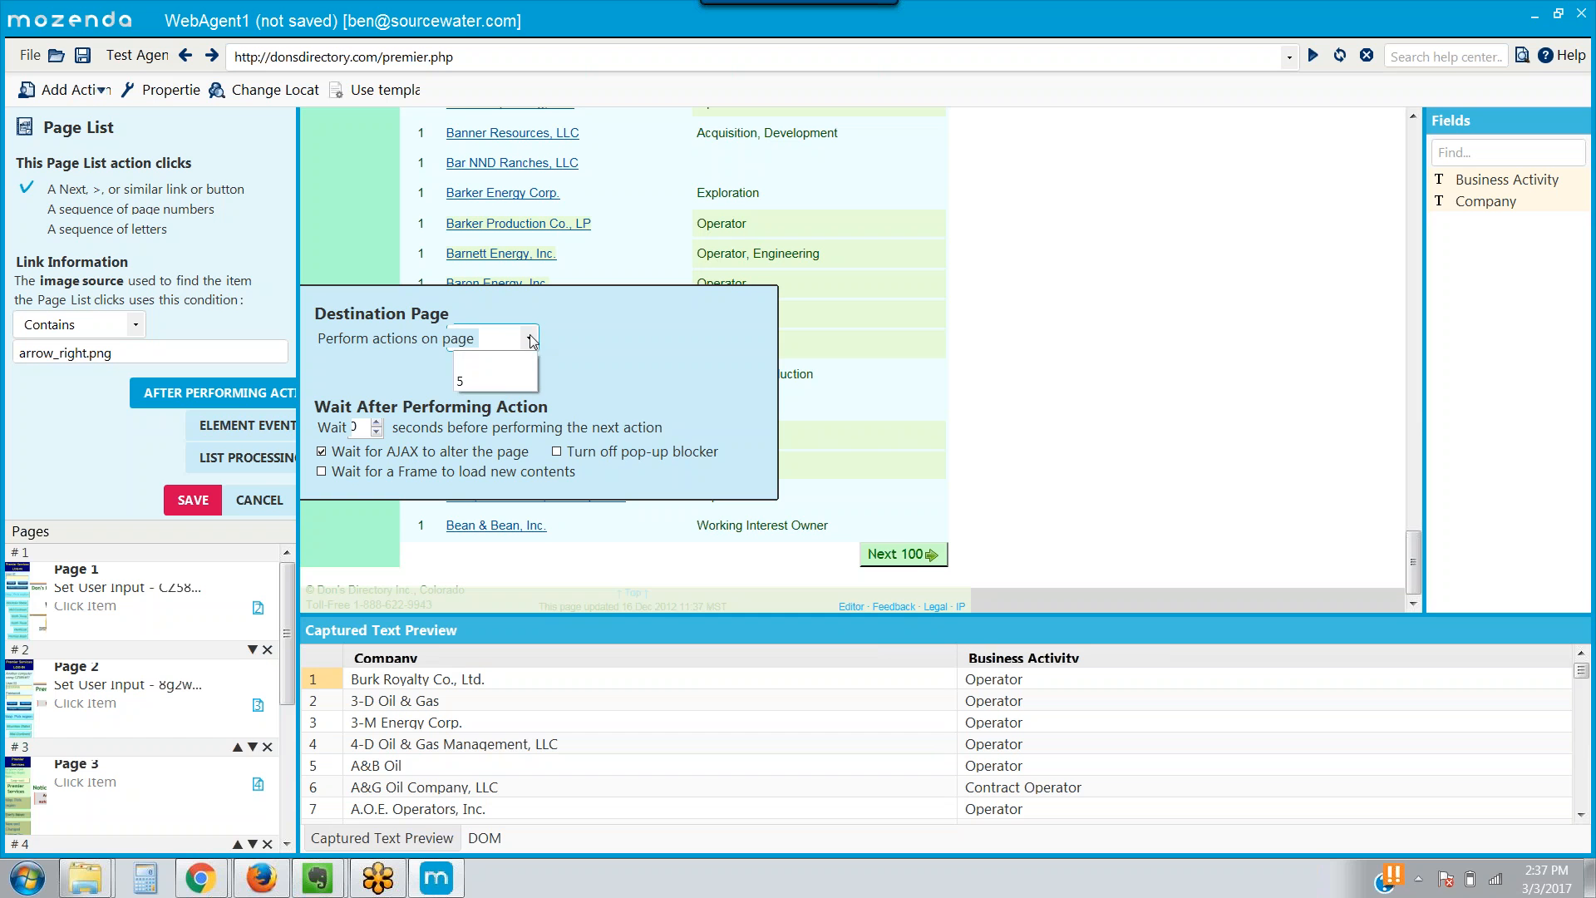
{"action": "left_click", "coordinate": [512, 381]}
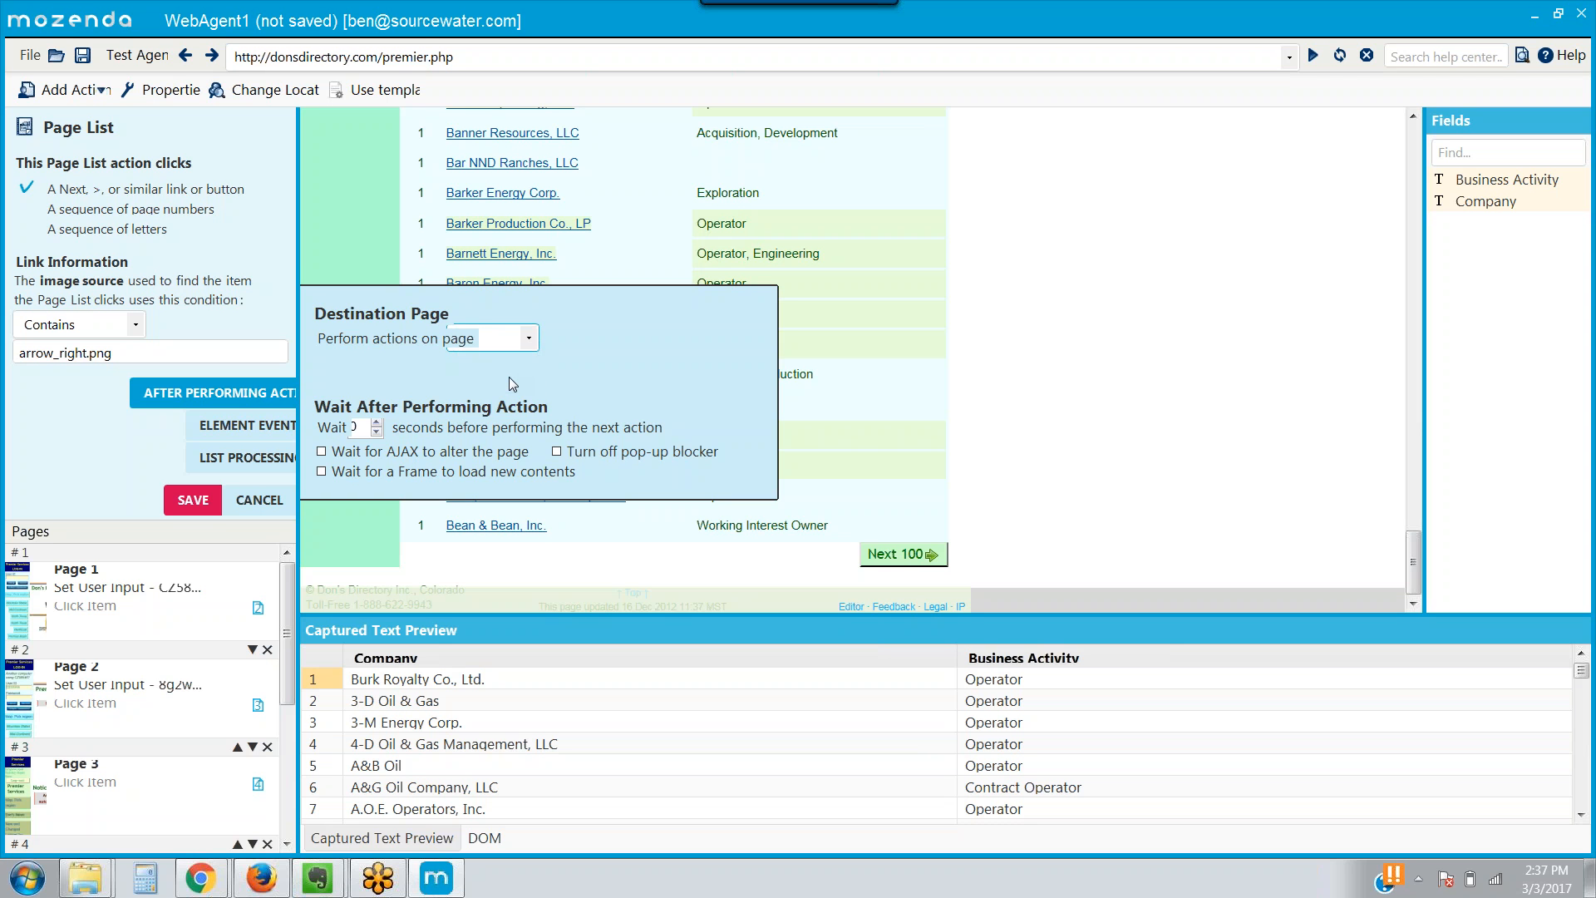
{"action": "left_click", "coordinate": [206, 502]}
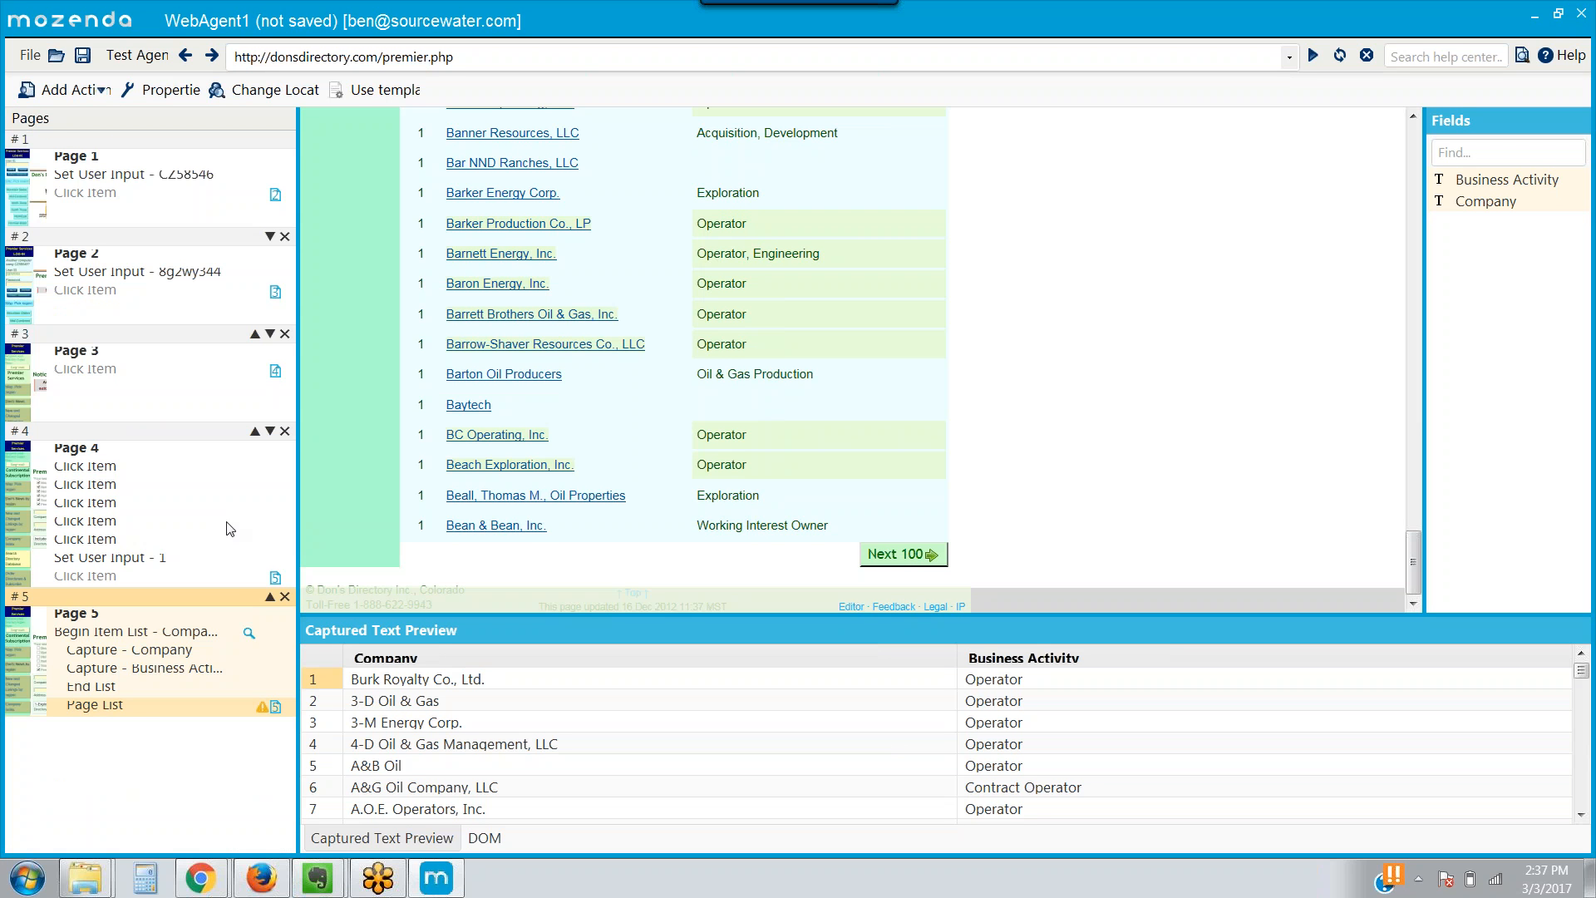
Try executing the Page List action once more.
{"action": "right_click", "coordinate": [180, 708]}
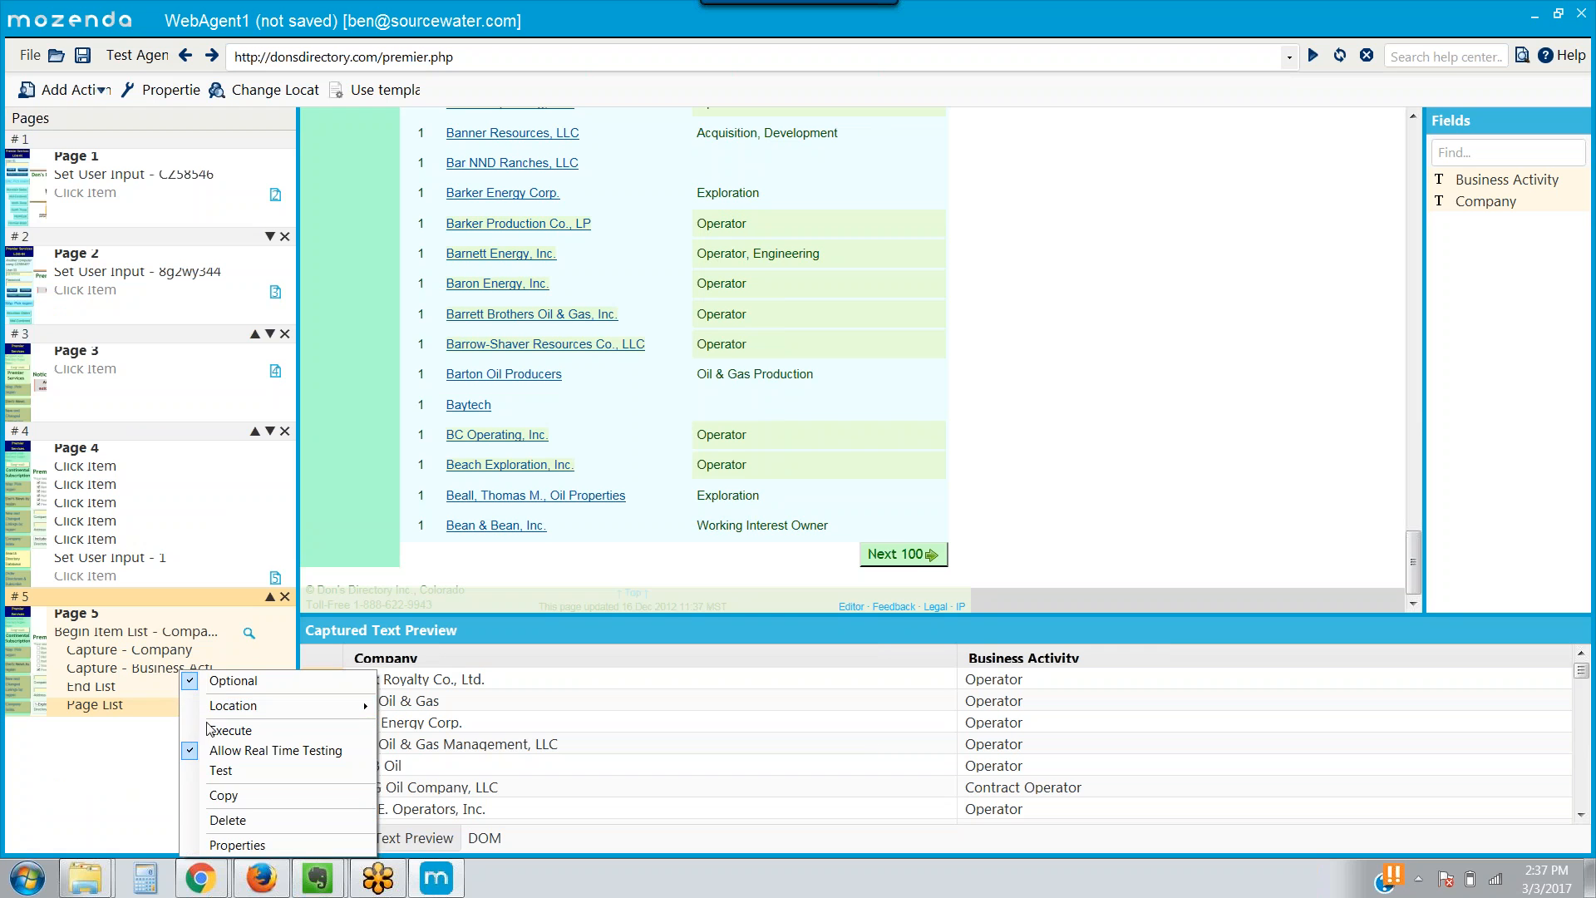
{"action": "left_click", "coordinate": [211, 729]}
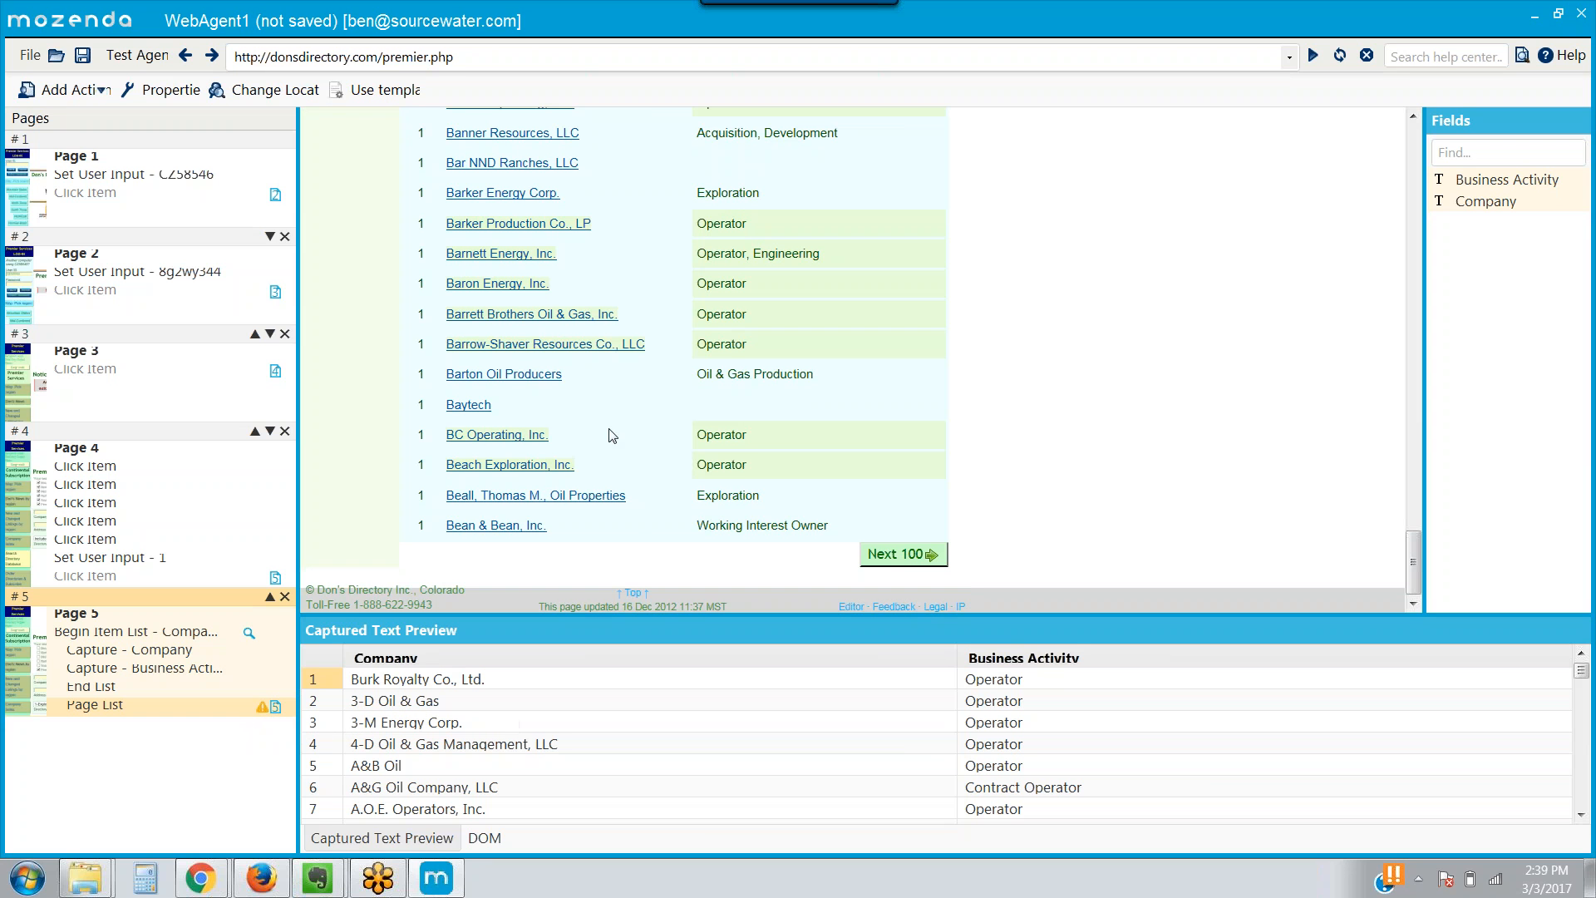
{"action": "left_click_drag", "start_coordinate": [1413, 563], "coordinate": [1448, 555]}
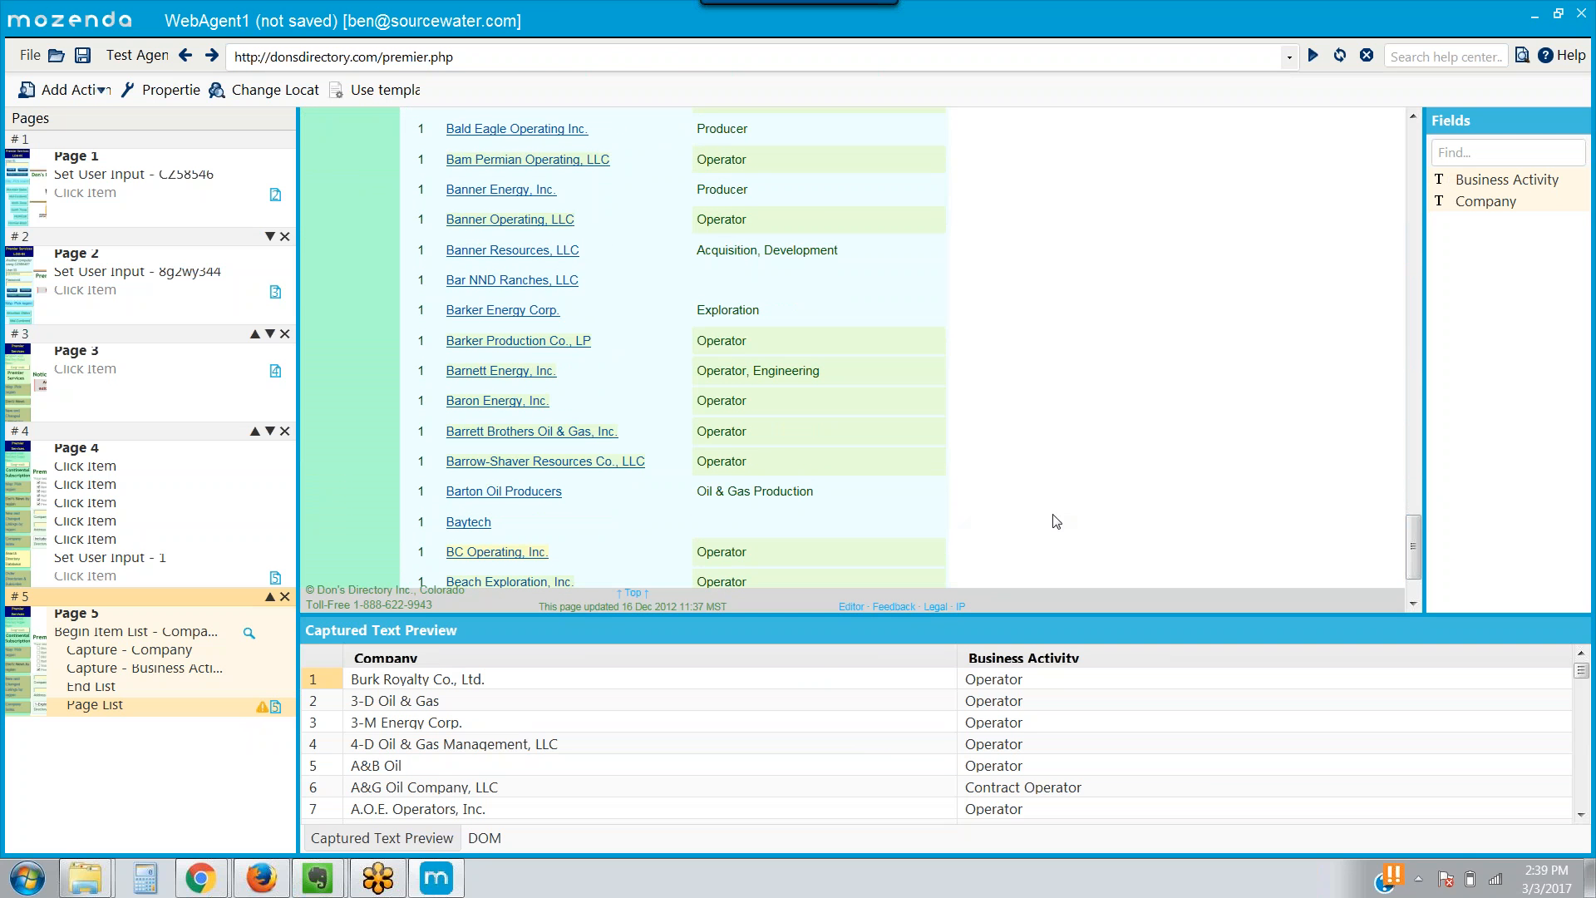
Run an agent test with Tile browsers turned off, then close the page request failure notice.
{"action": "left_click", "coordinate": [137, 56]}
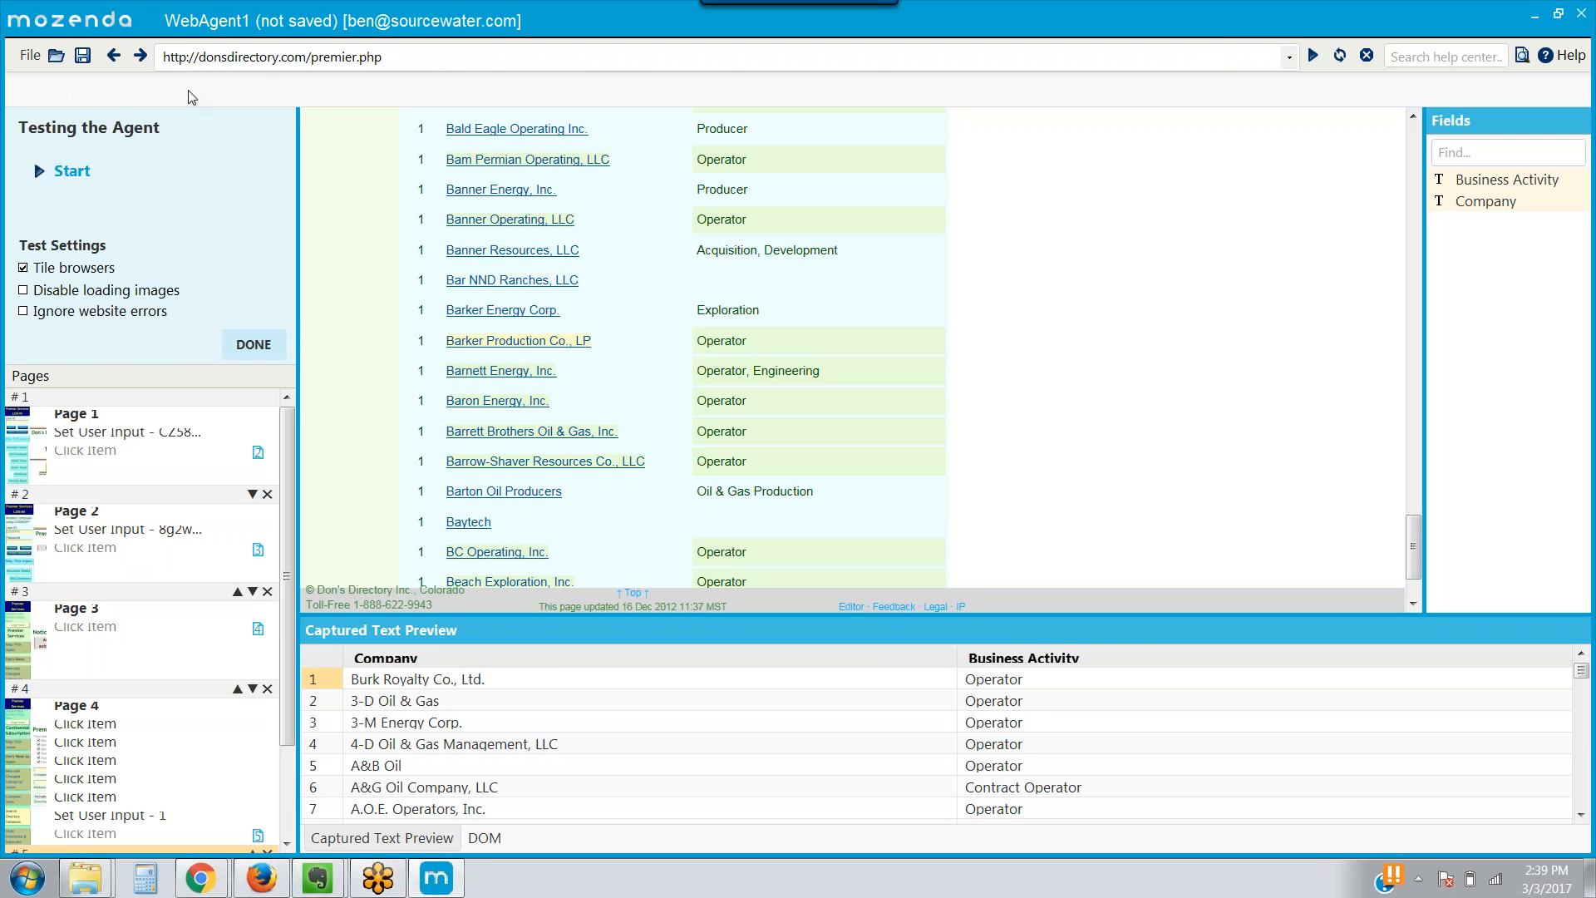
{"action": "left_click", "coordinate": [23, 269]}
{"action": "left_click", "coordinate": [64, 171]}
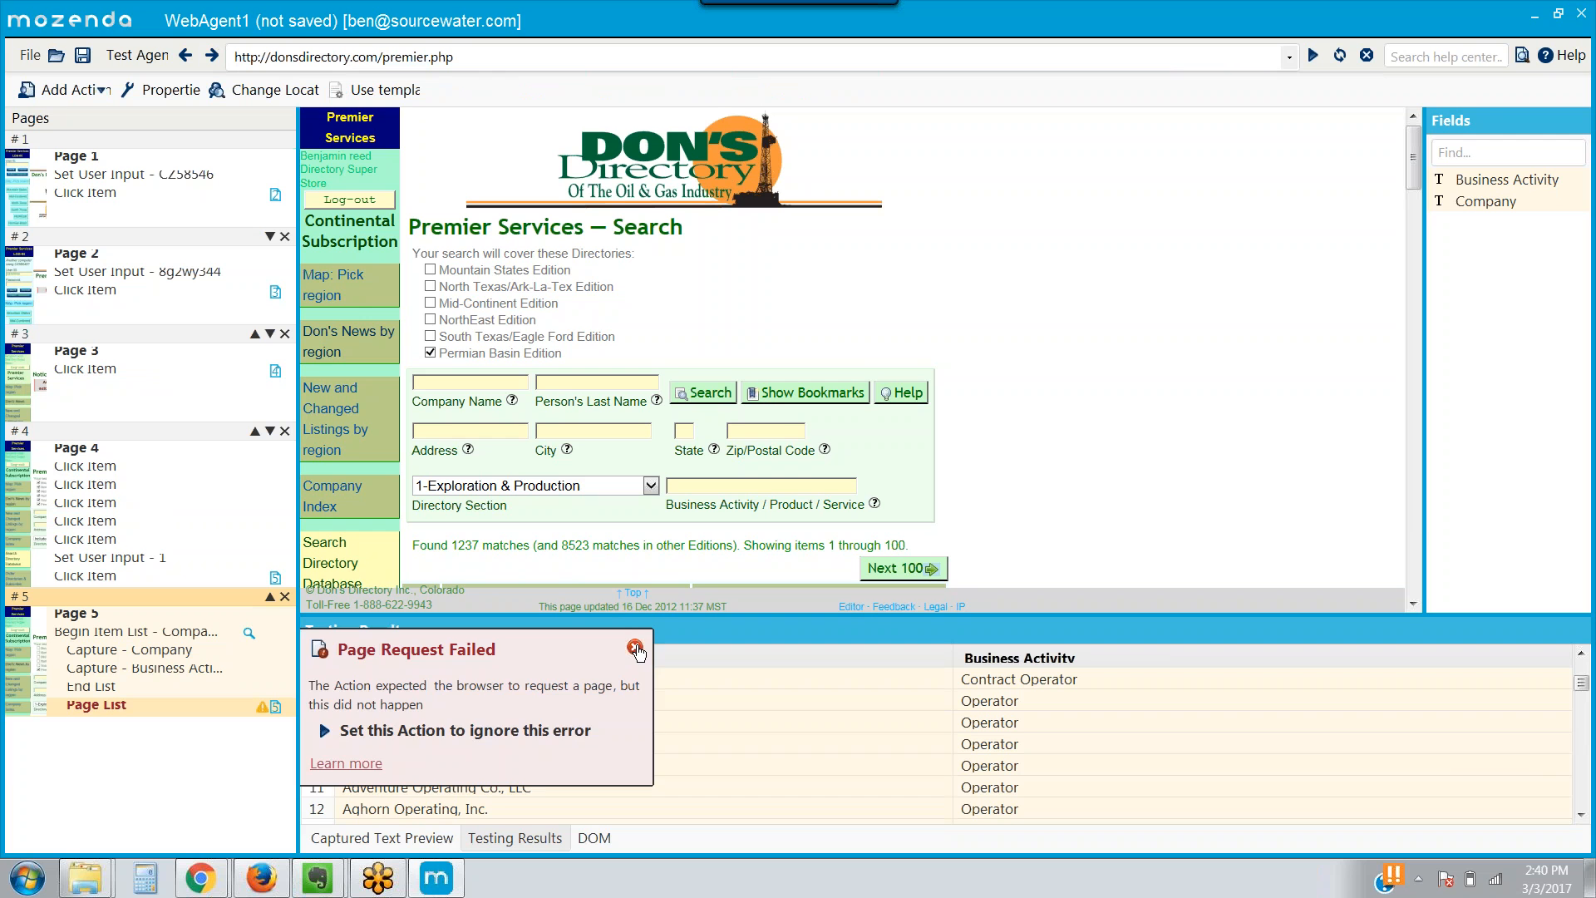
{"action": "left_click", "coordinate": [635, 648]}
Open the XPaths panel beneath the browser.
{"action": "right_click", "coordinate": [181, 706]}
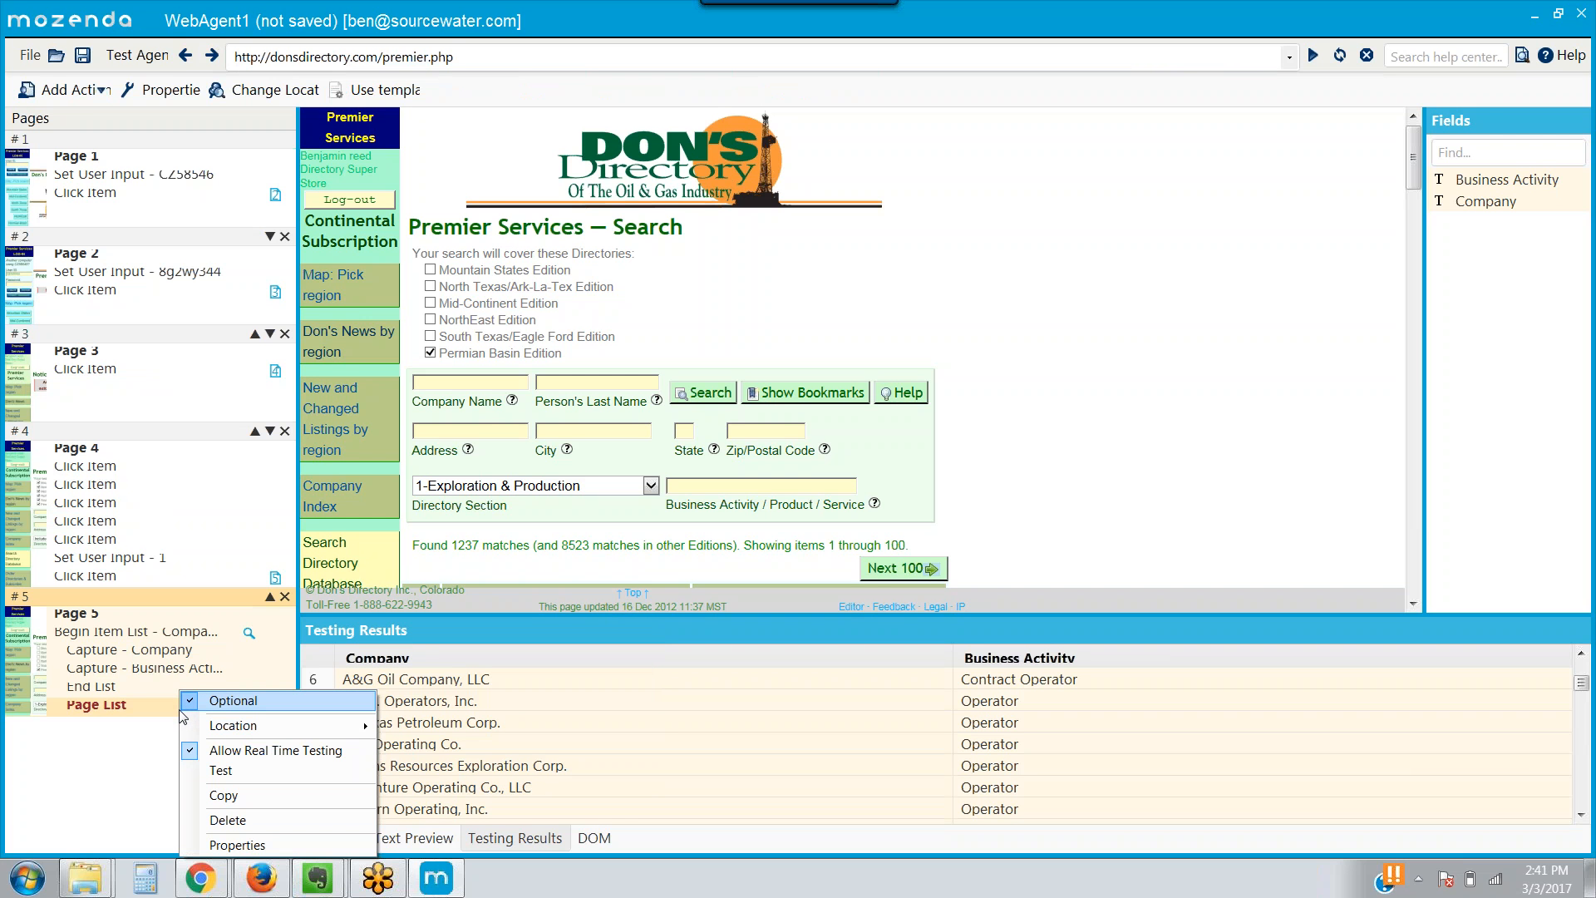
{"action": "left_click", "coordinate": [141, 748]}
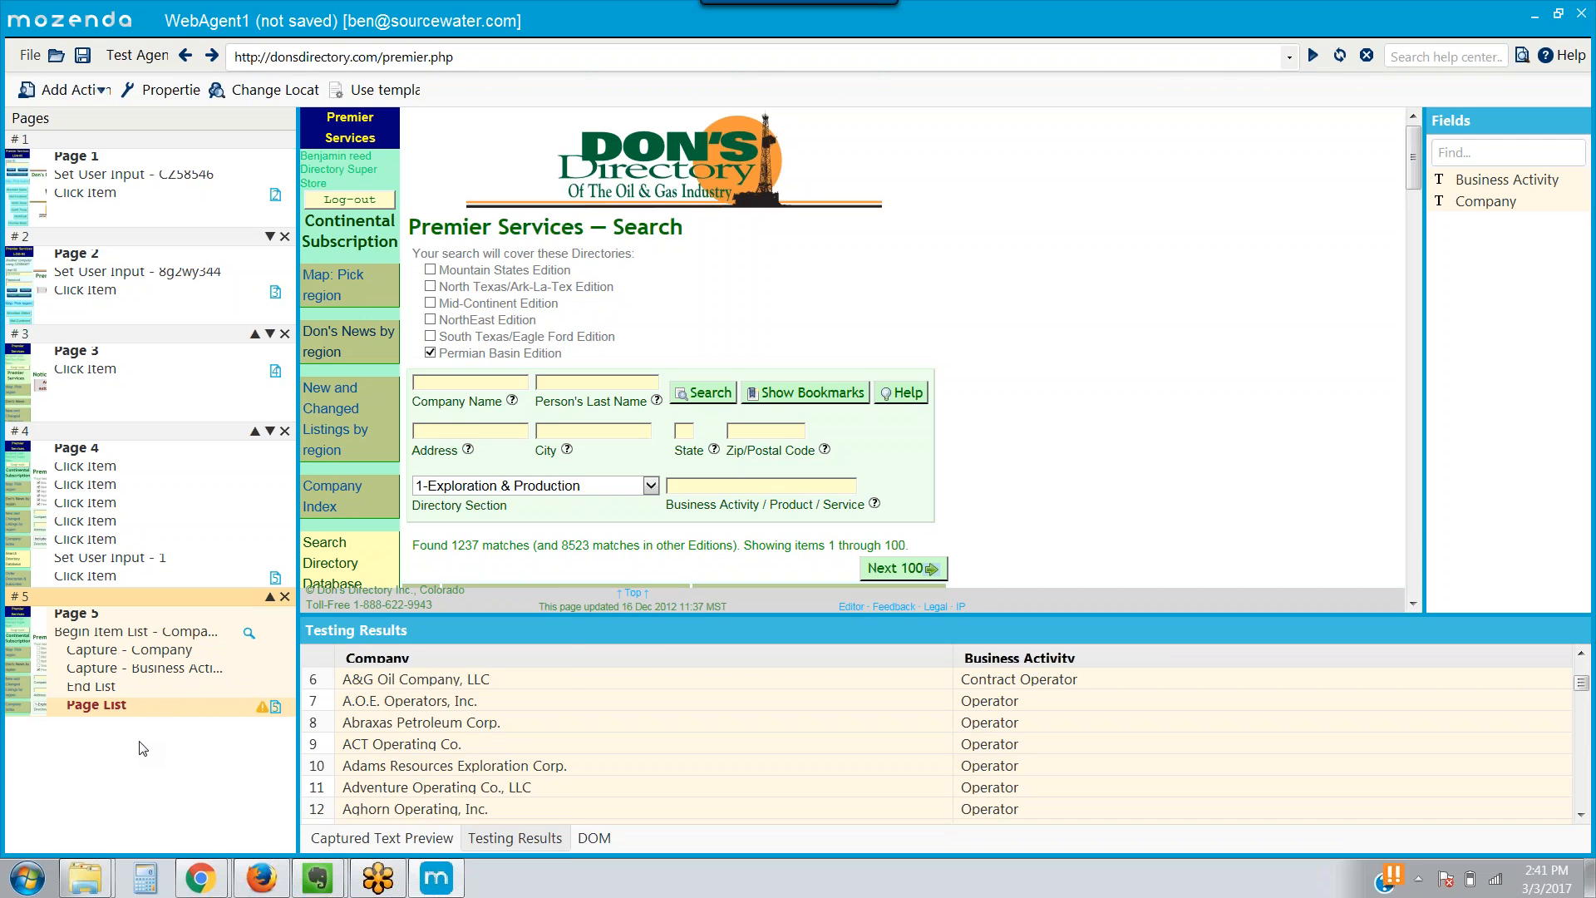
{"action": "right_click", "coordinate": [367, 622]}
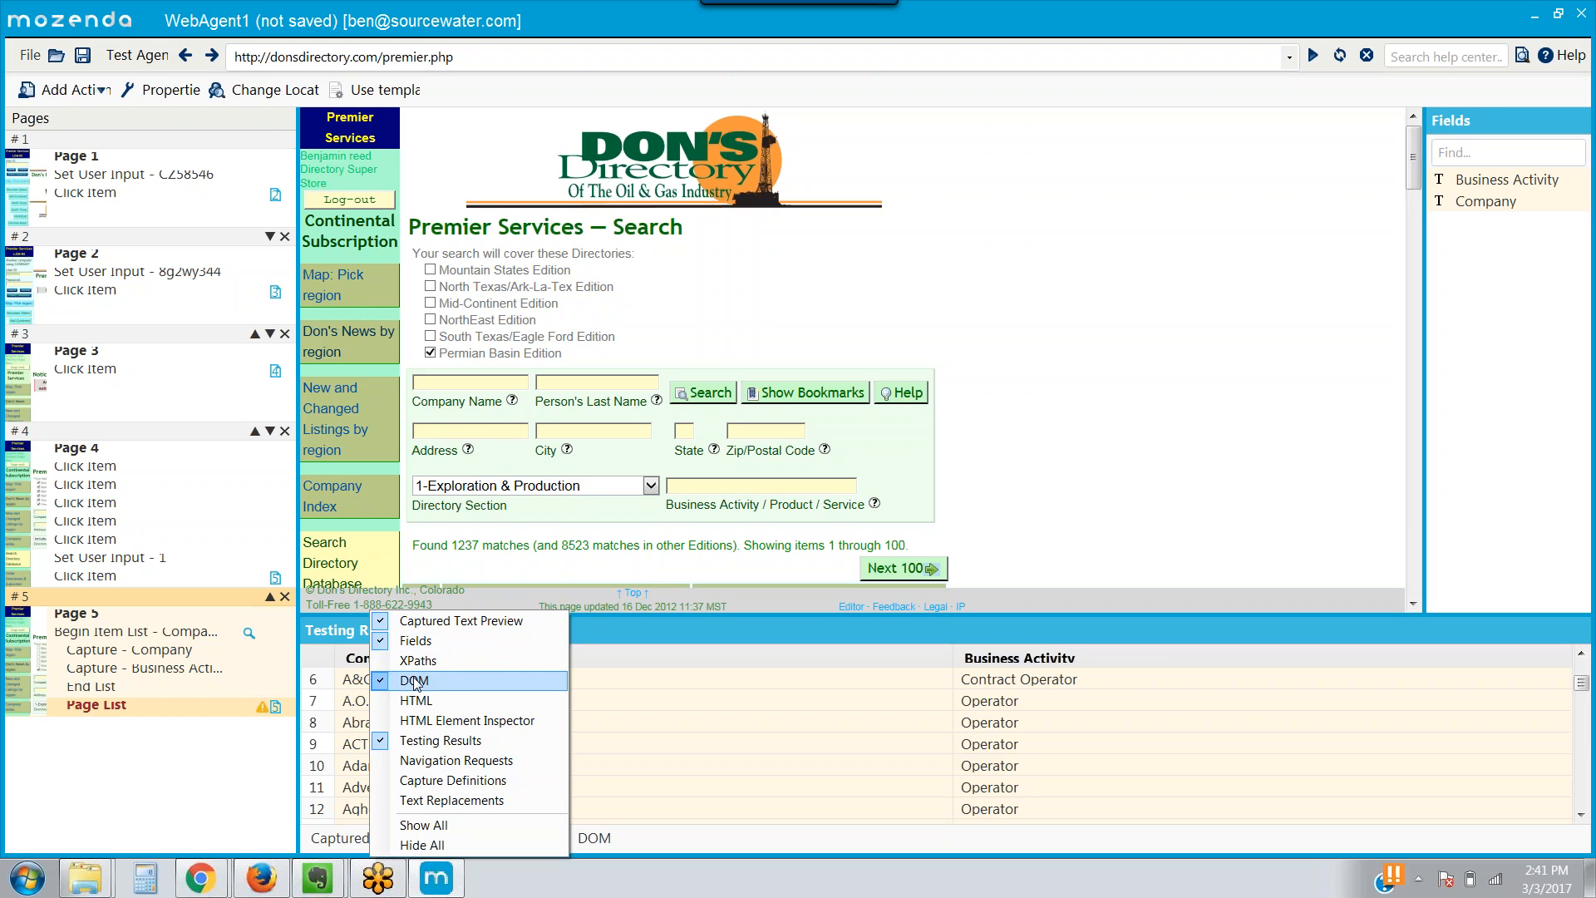
{"action": "left_click", "coordinate": [445, 661]}
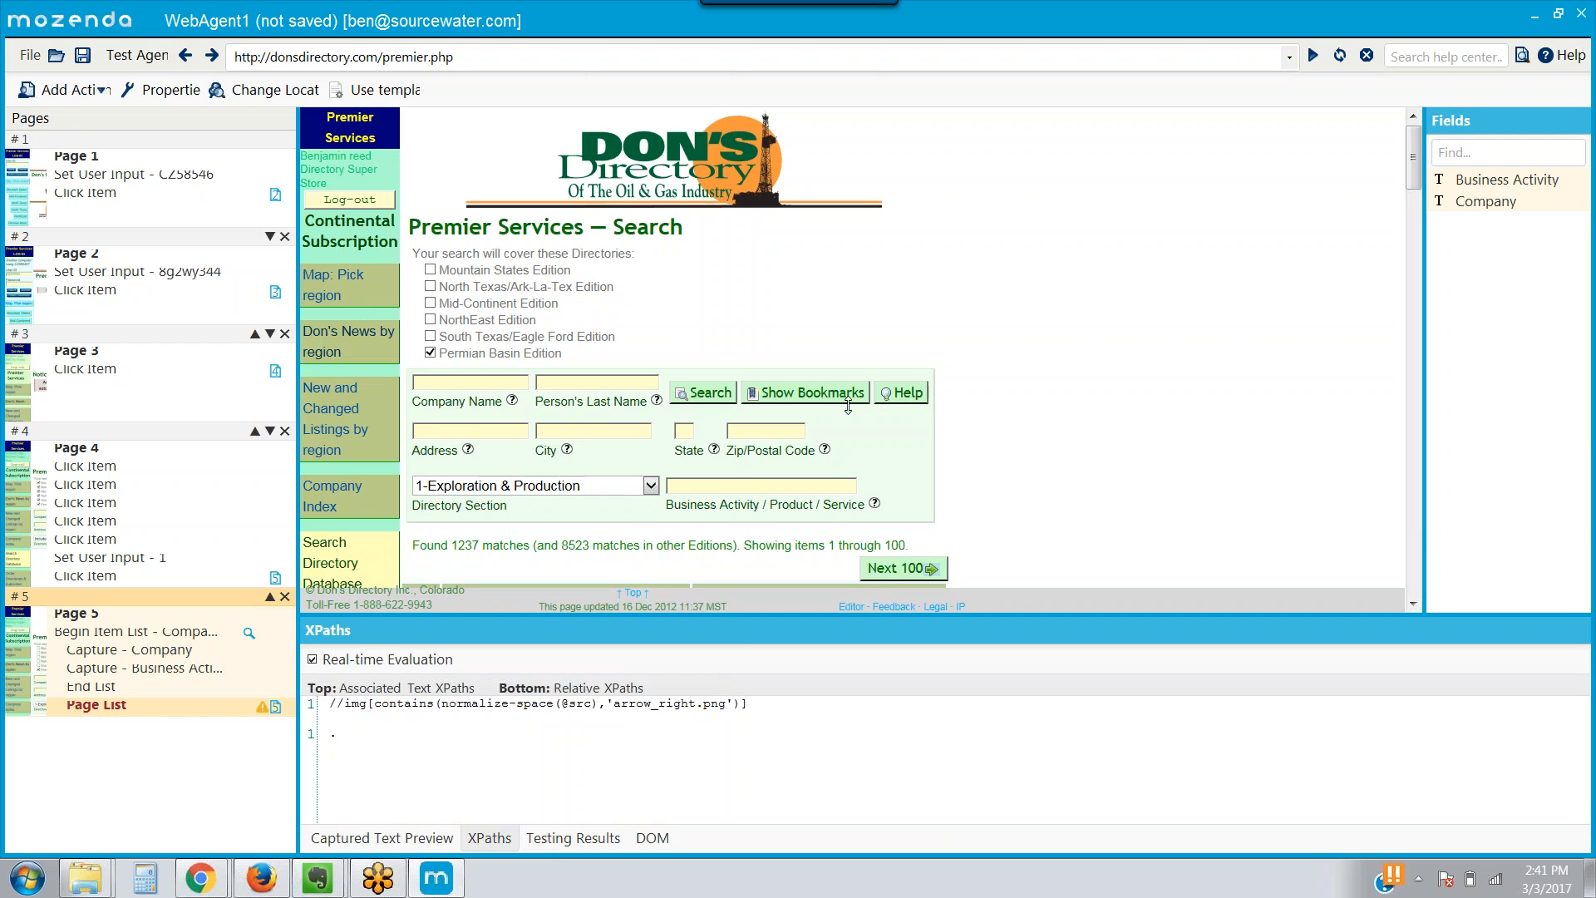
Inspect the Next 100 button's element in the DOM panel.
{"action": "left_click_drag", "start_coordinate": [847, 405], "coordinate": [848, 406]}
{"action": "left_click", "coordinate": [1398, 522]}
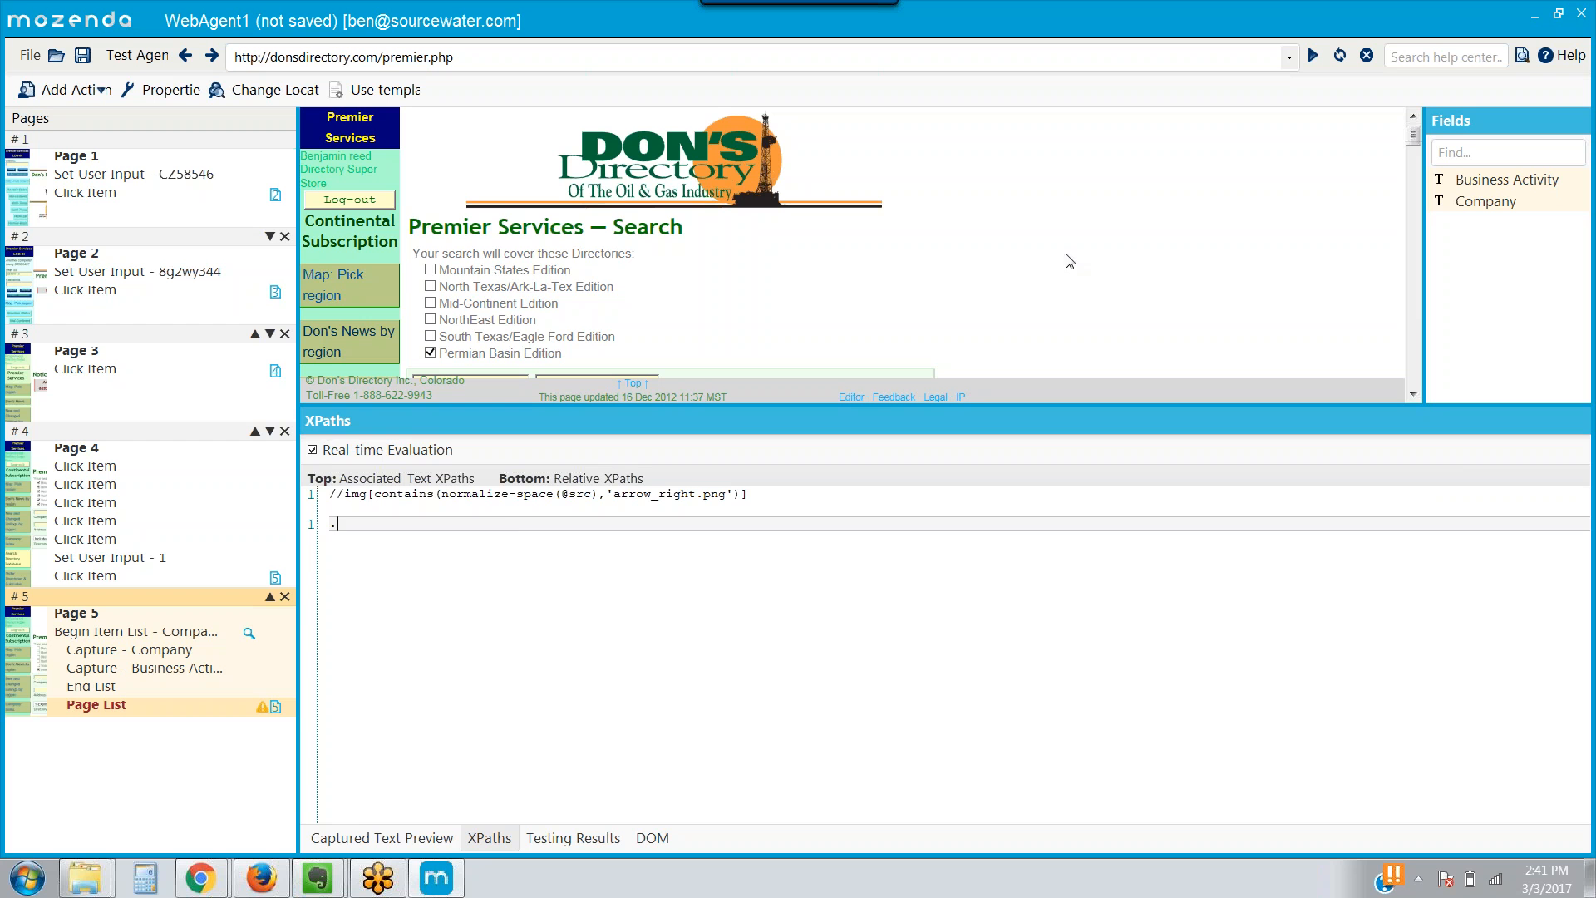
{"action": "left_click", "coordinate": [1413, 136]}
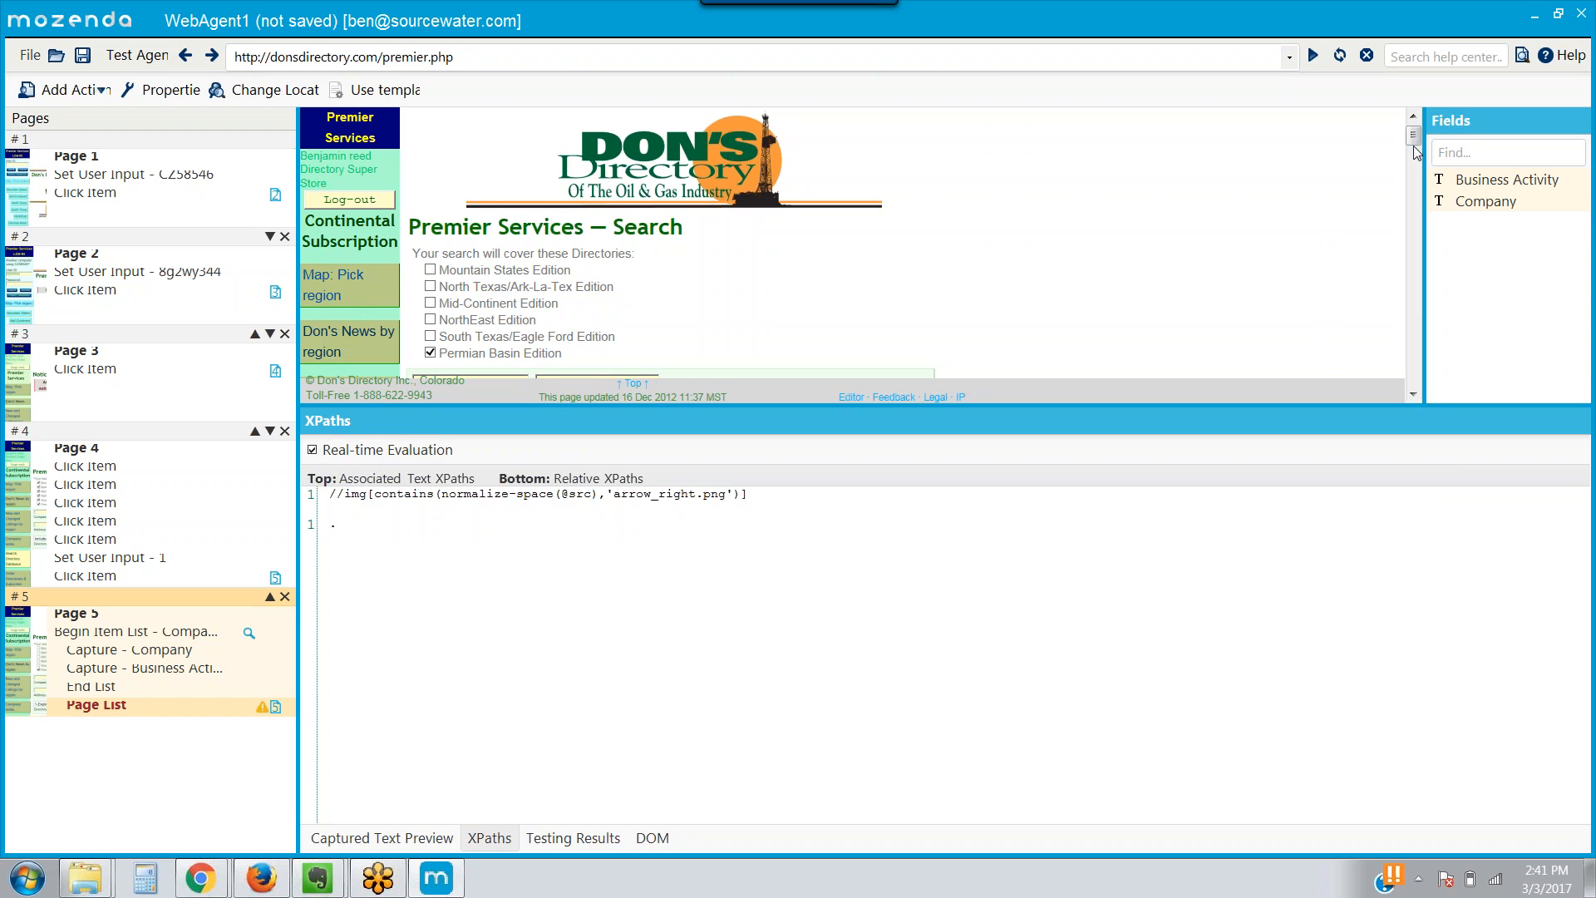
{"action": "left_click_drag", "start_coordinate": [1413, 137], "coordinate": [1408, 259]}
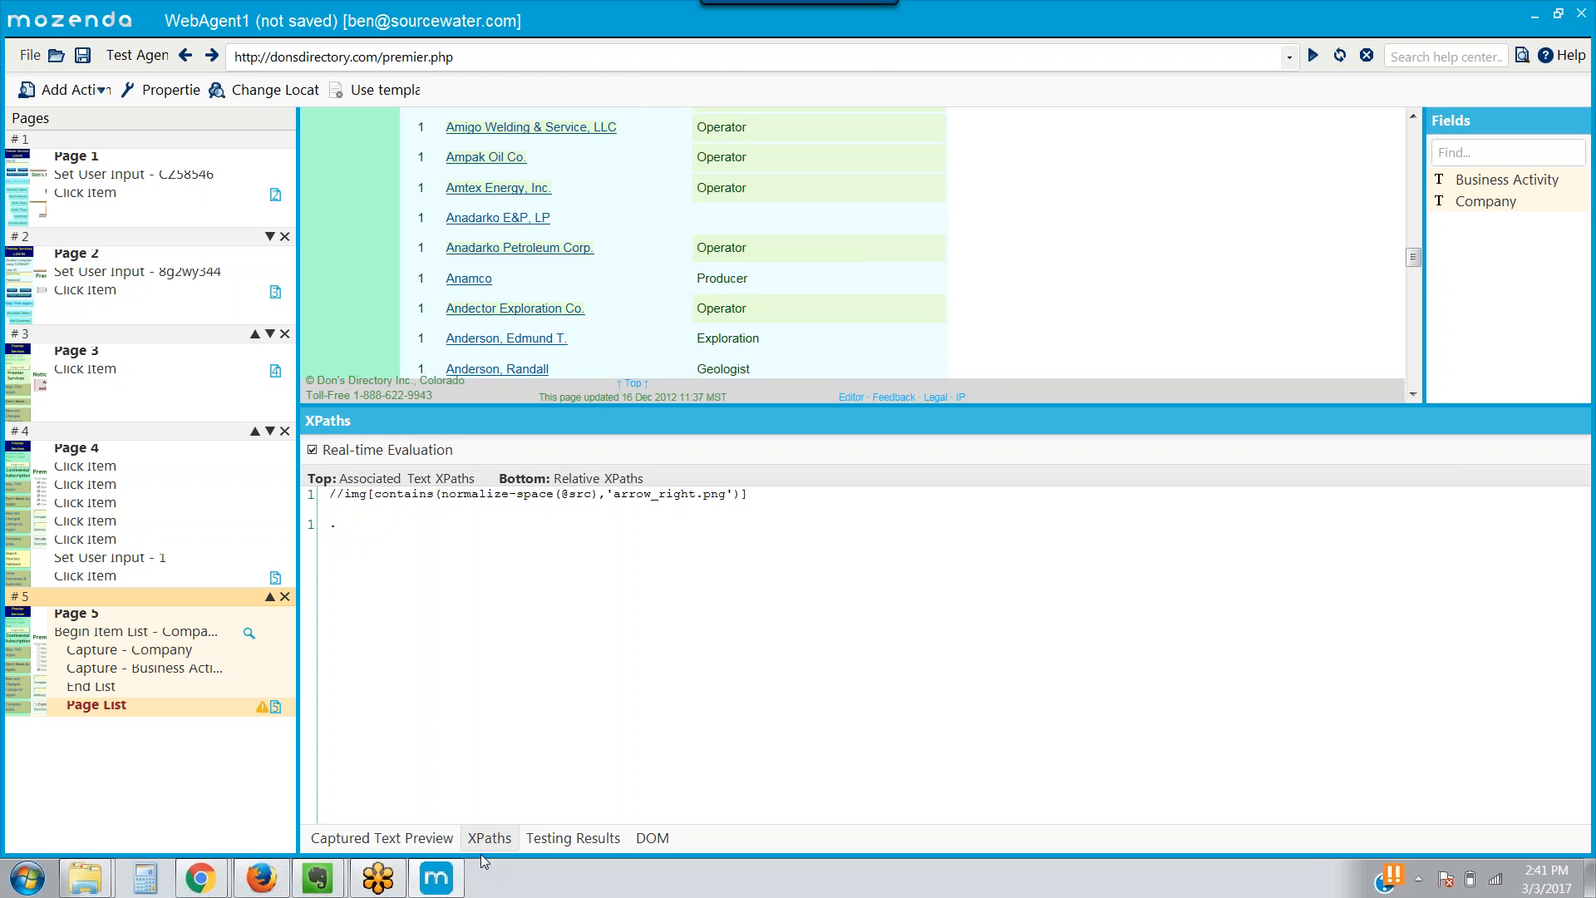
{"action": "left_click", "coordinate": [651, 839]}
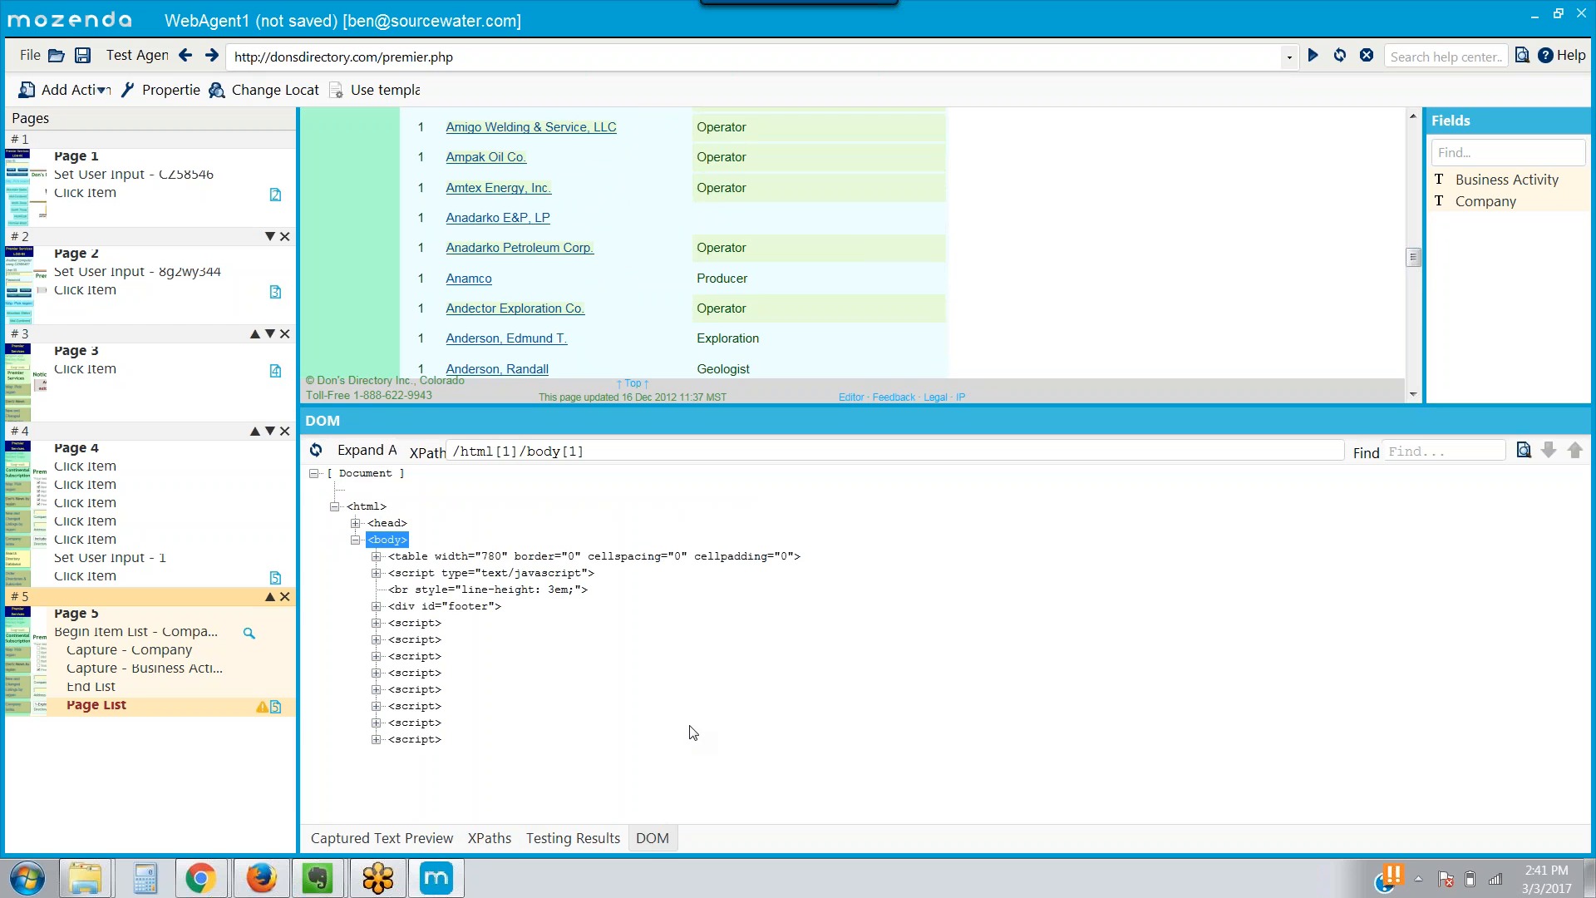
{"action": "left_click_drag", "start_coordinate": [1413, 261], "coordinate": [1415, 380]}
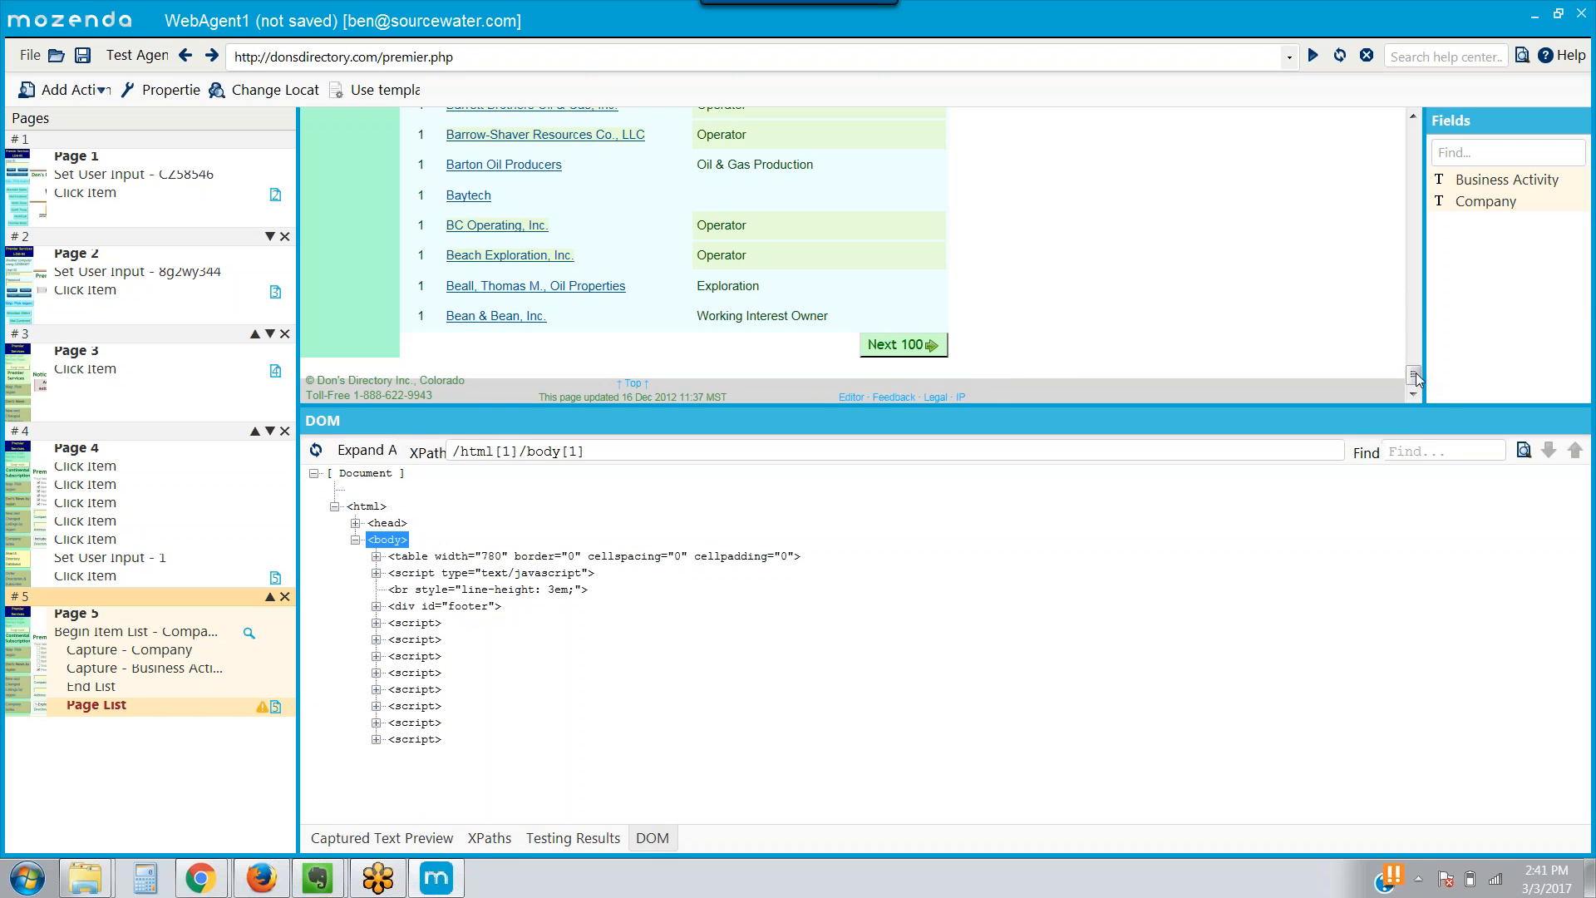
{"action": "left_click", "coordinate": [917, 348]}
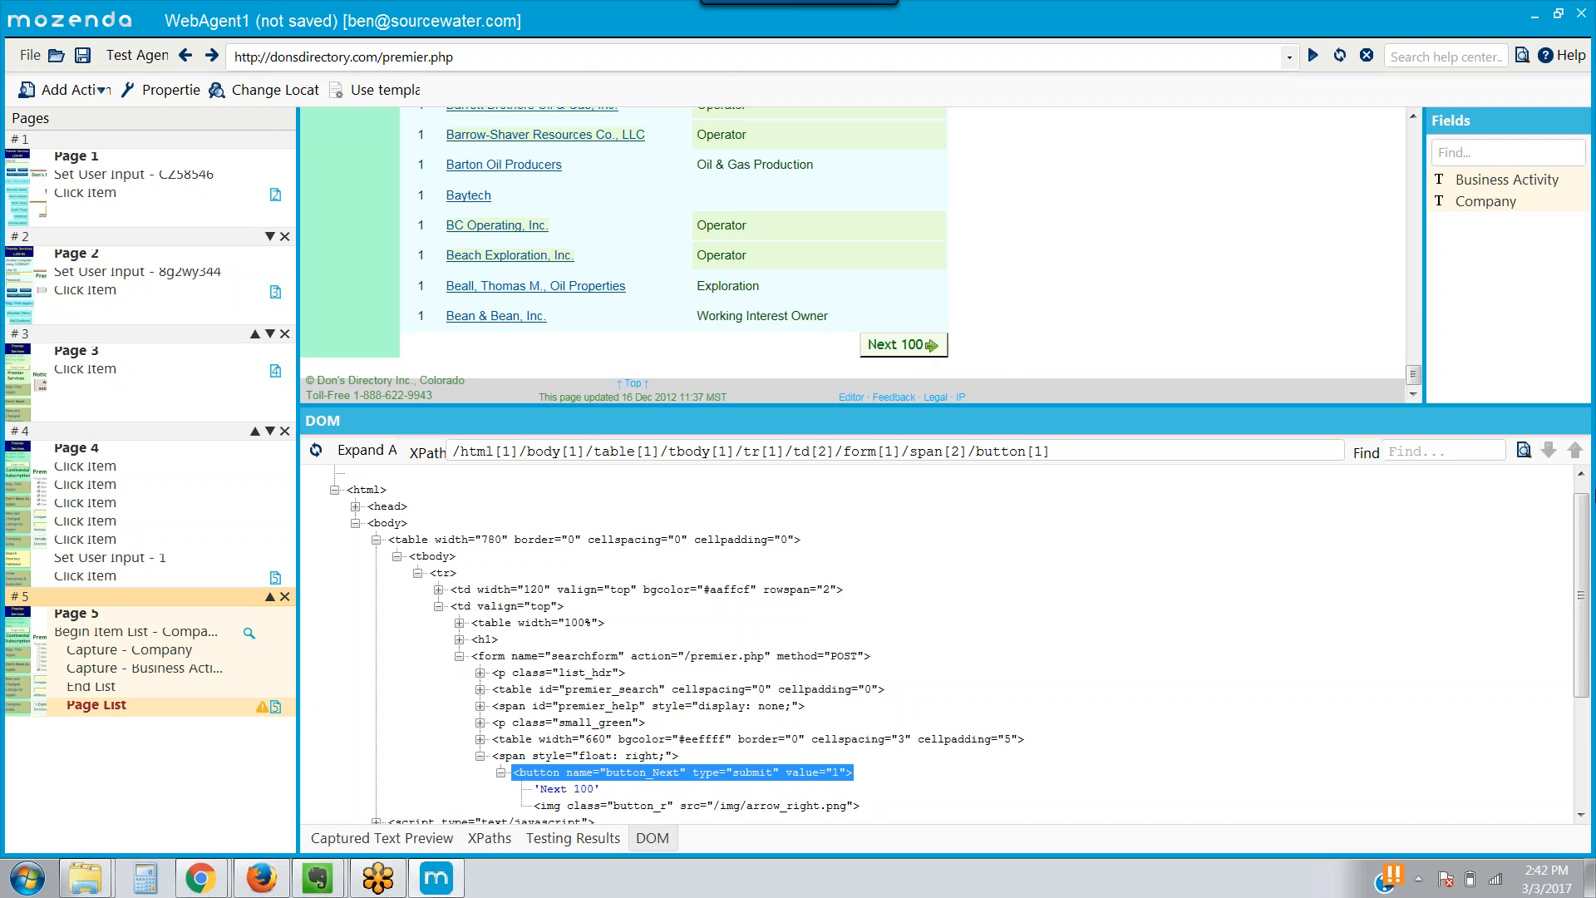
{"action": "left_click_drag", "start_coordinate": [1585, 557], "coordinate": [1588, 592]}
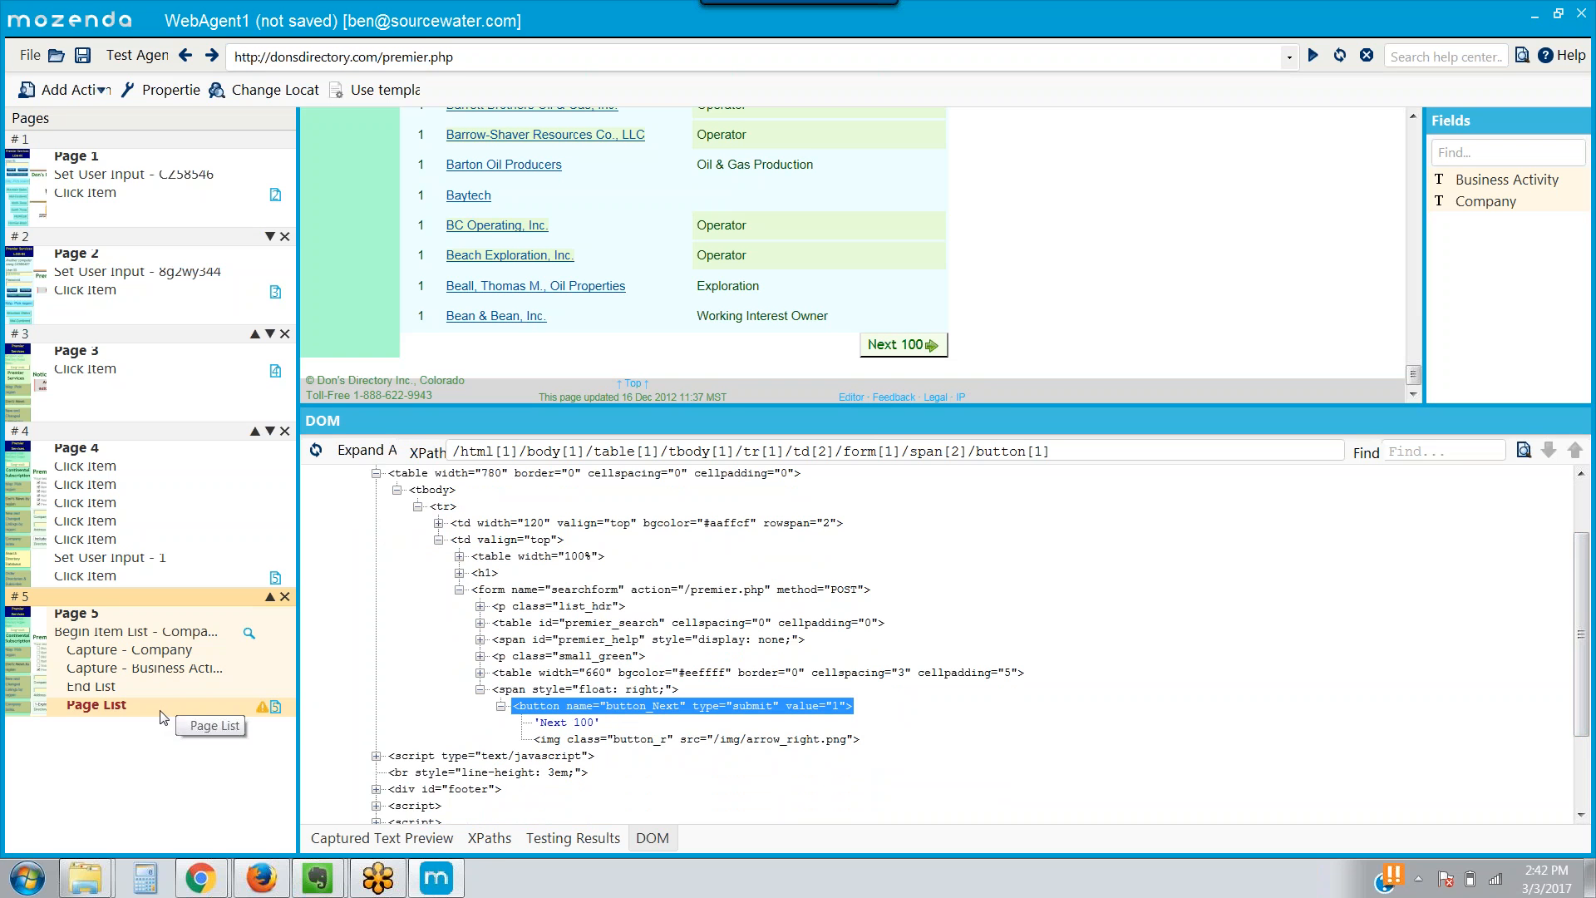
Append /.. to the Page List's XPath so it targets the arrow image's parent button, closing the failure notice.
{"action": "left_click", "coordinate": [490, 838]}
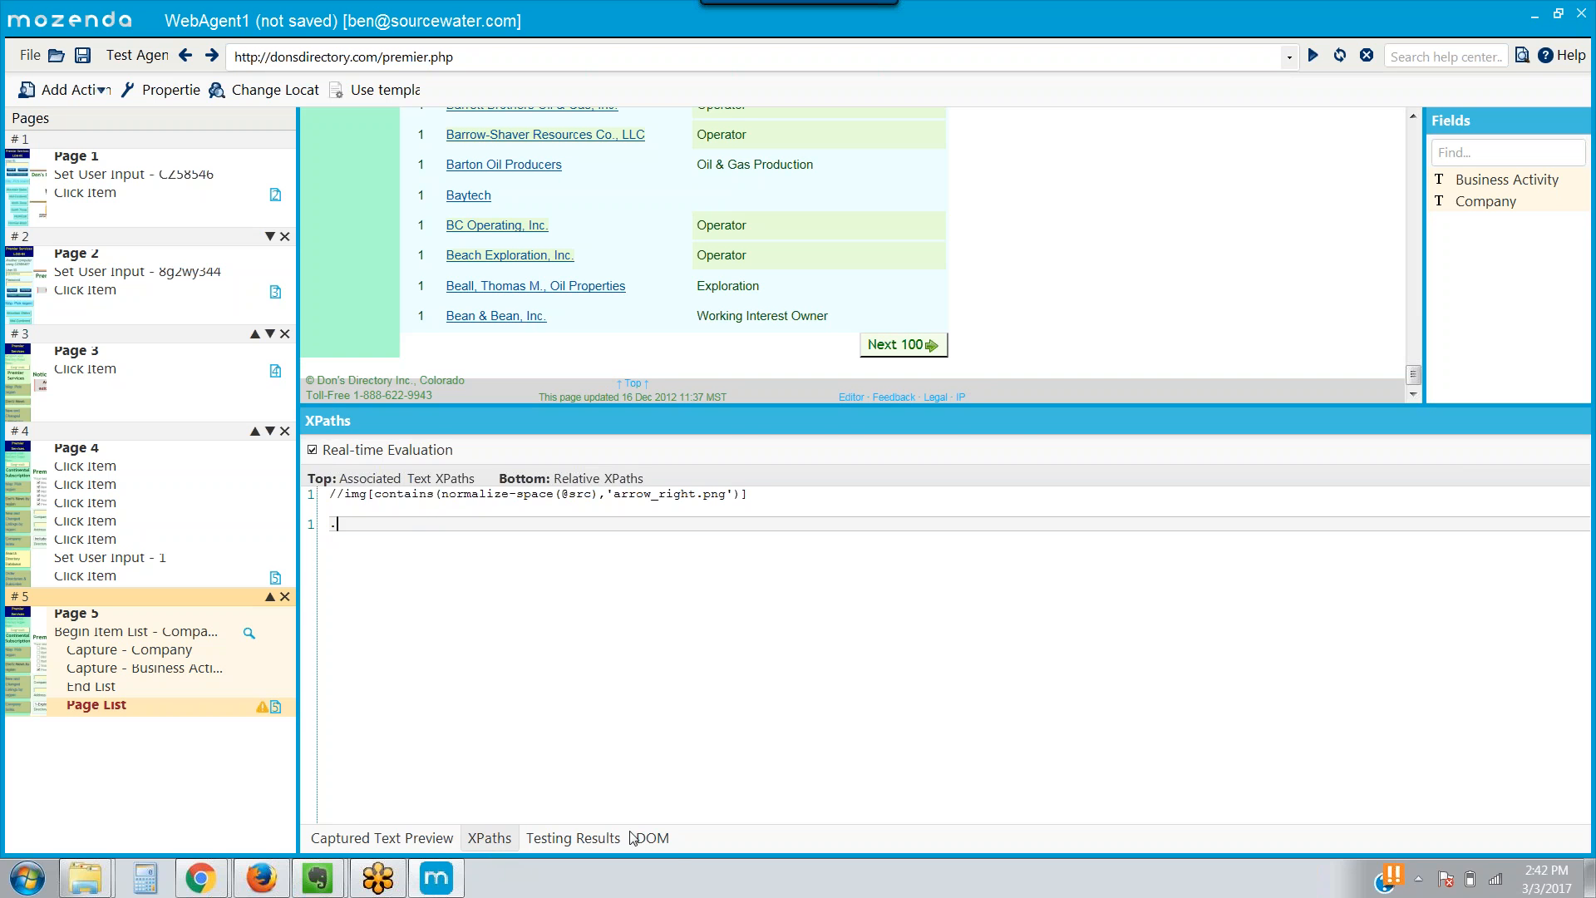
{"action": "left_click", "coordinate": [666, 837]}
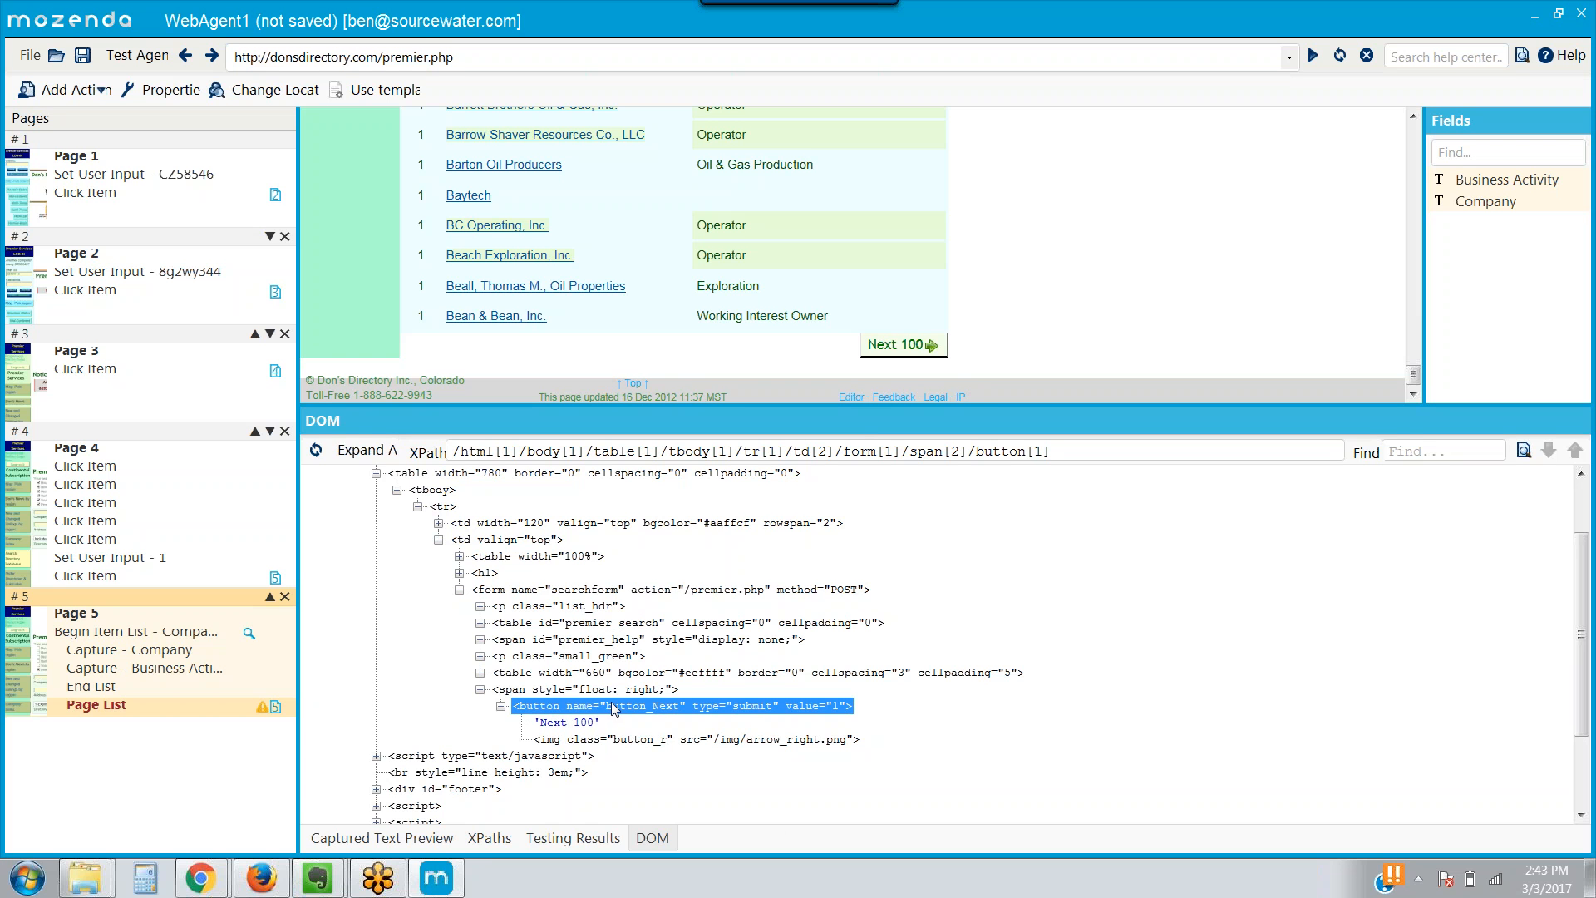
{"action": "left_click", "coordinate": [486, 840]}
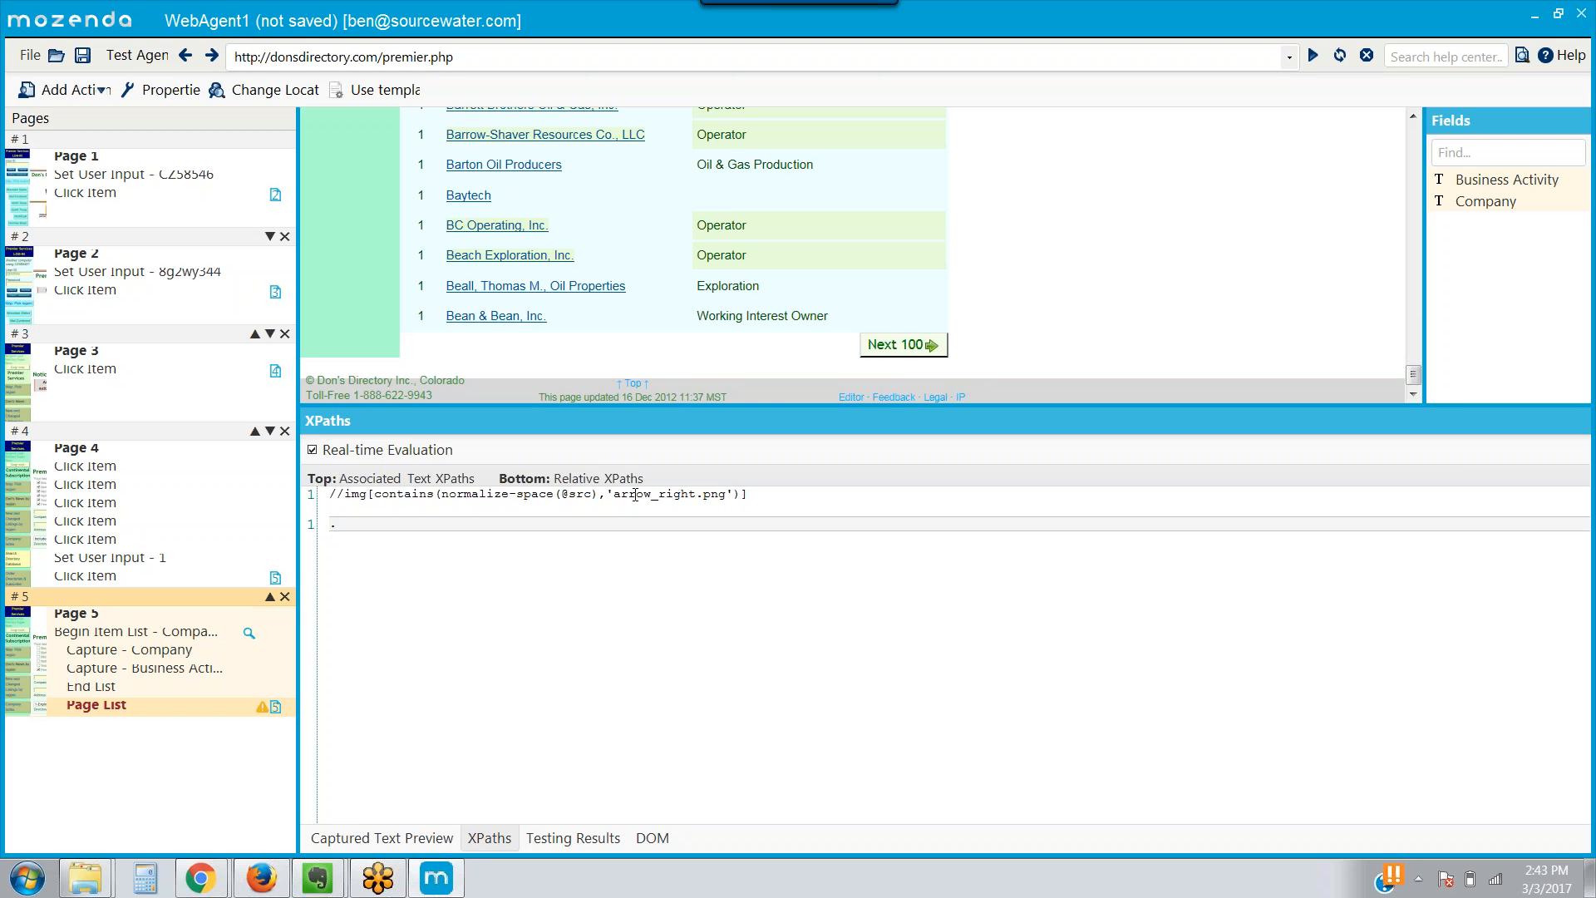
{"action": "left_click", "coordinate": [729, 494]}
{"action": "type", "text": "'"}
{"action": "left_click", "coordinate": [758, 495]}
{"action": "type", "text": "/"}
{"action": "type", "text": "t"}
{"action": "type", "text": ".."}
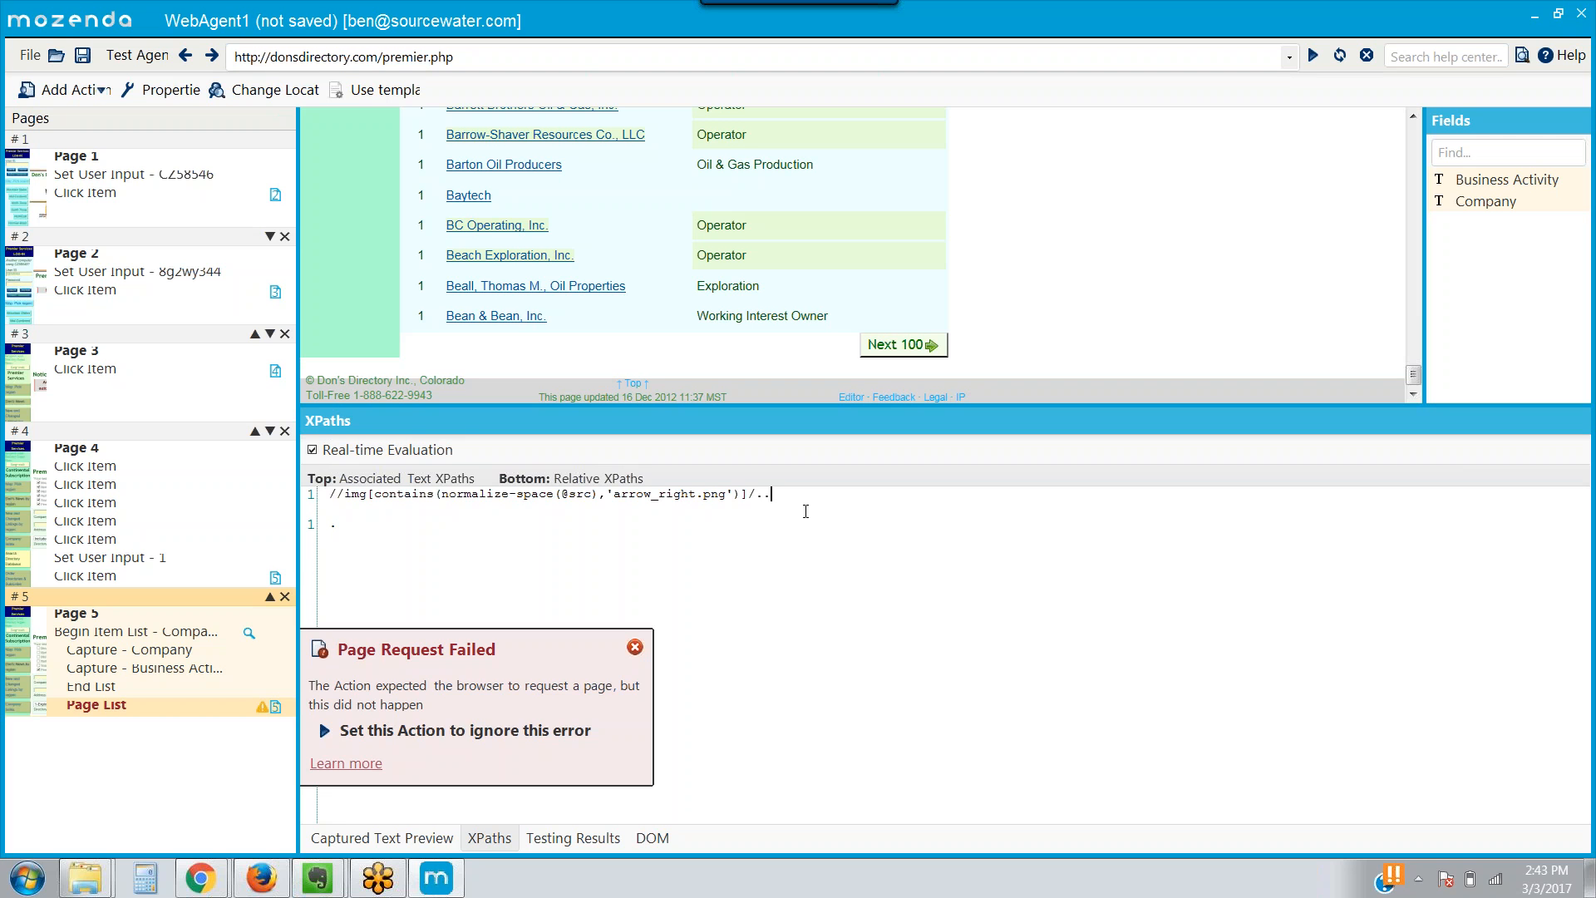
{"action": "left_click", "coordinate": [635, 647]}
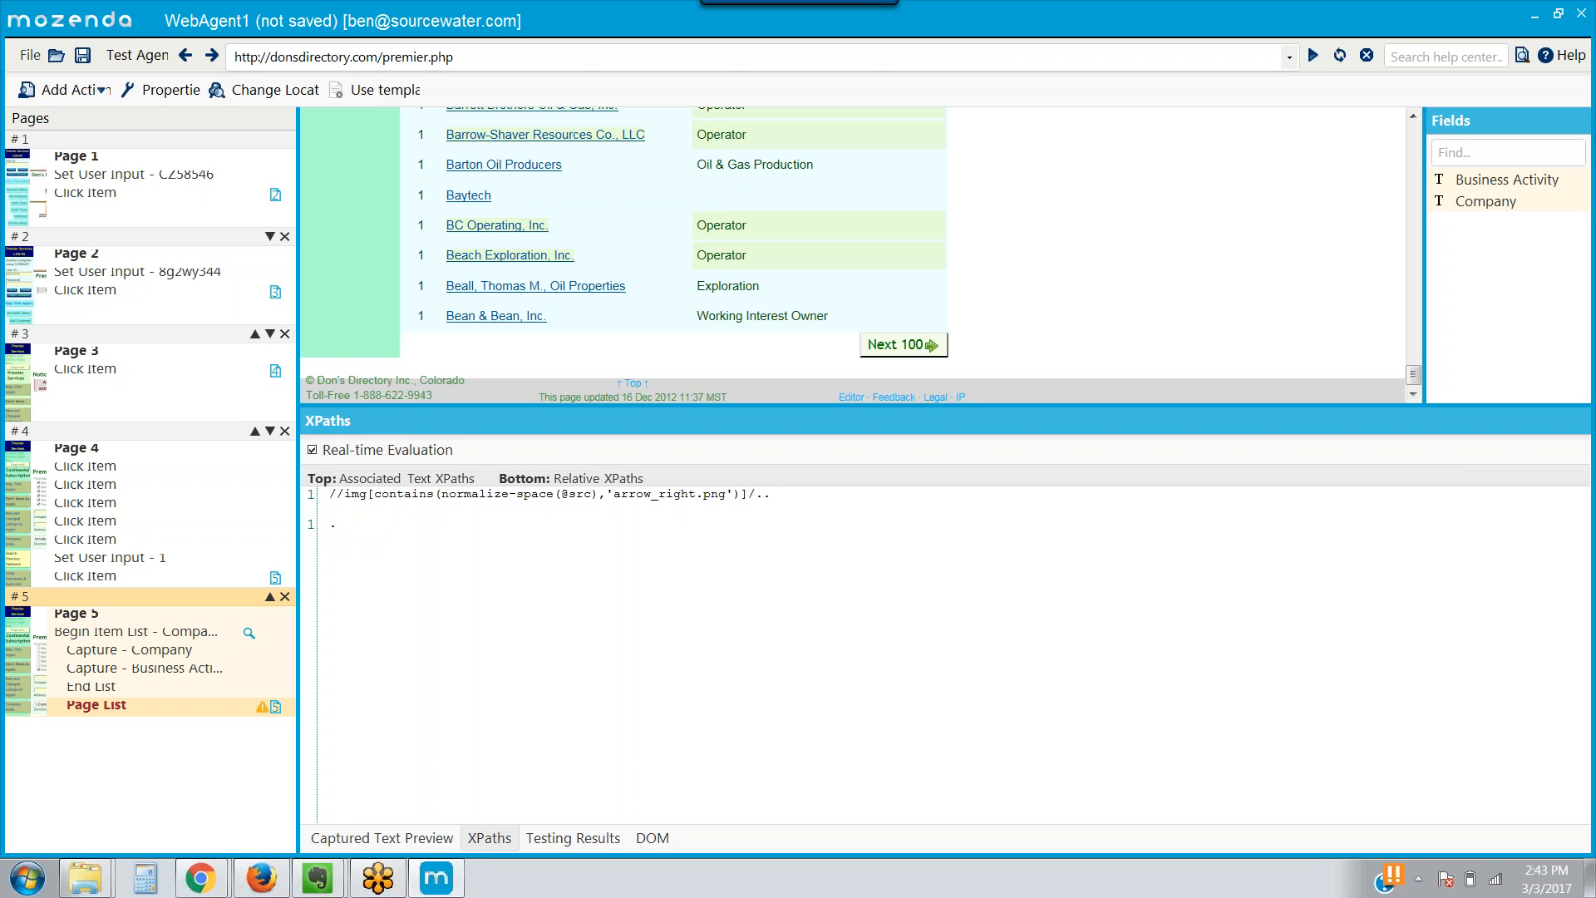
Run the agent test from the start, let it page through several result pages, then stop it.
{"action": "right_click", "coordinate": [188, 717]}
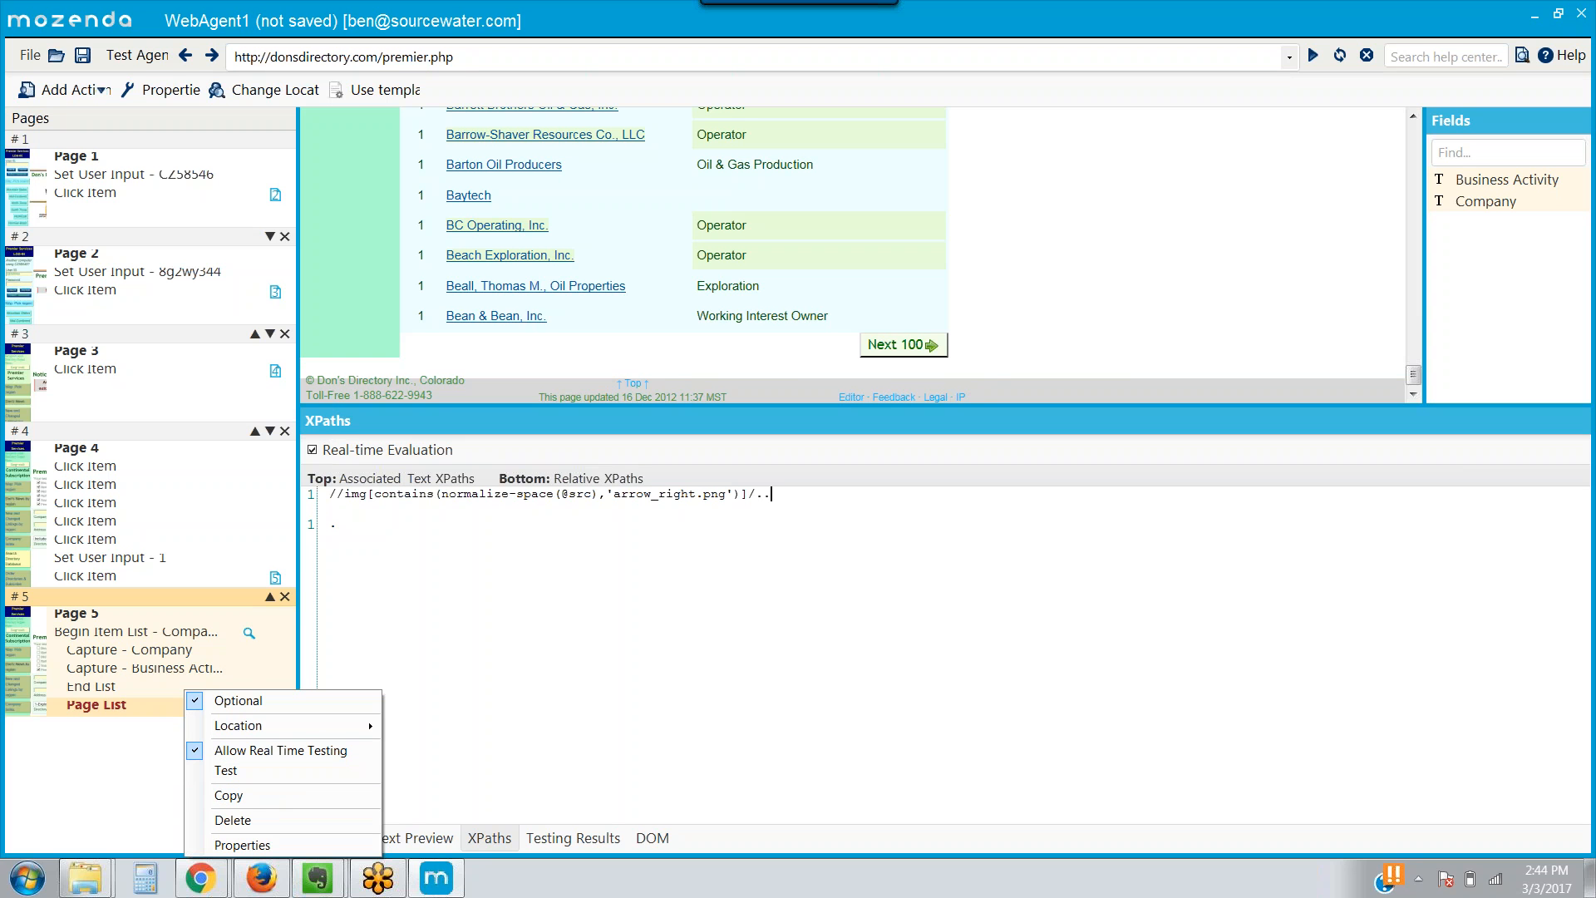
{"action": "left_click", "coordinate": [143, 58]}
{"action": "left_click", "coordinate": [143, 58]}
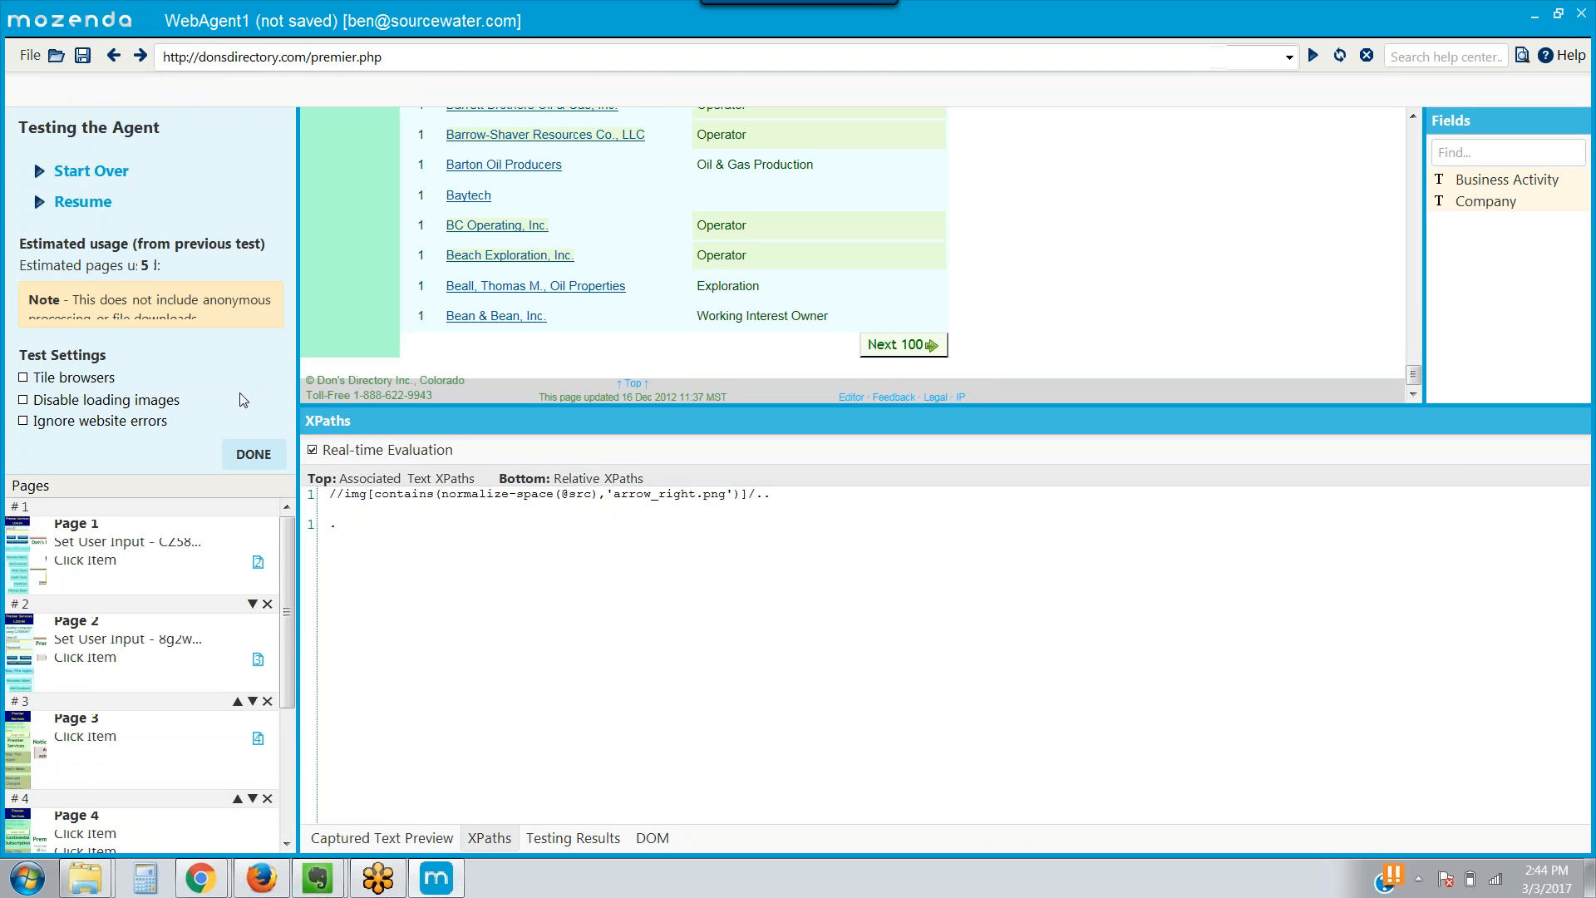
{"action": "left_click", "coordinate": [101, 172]}
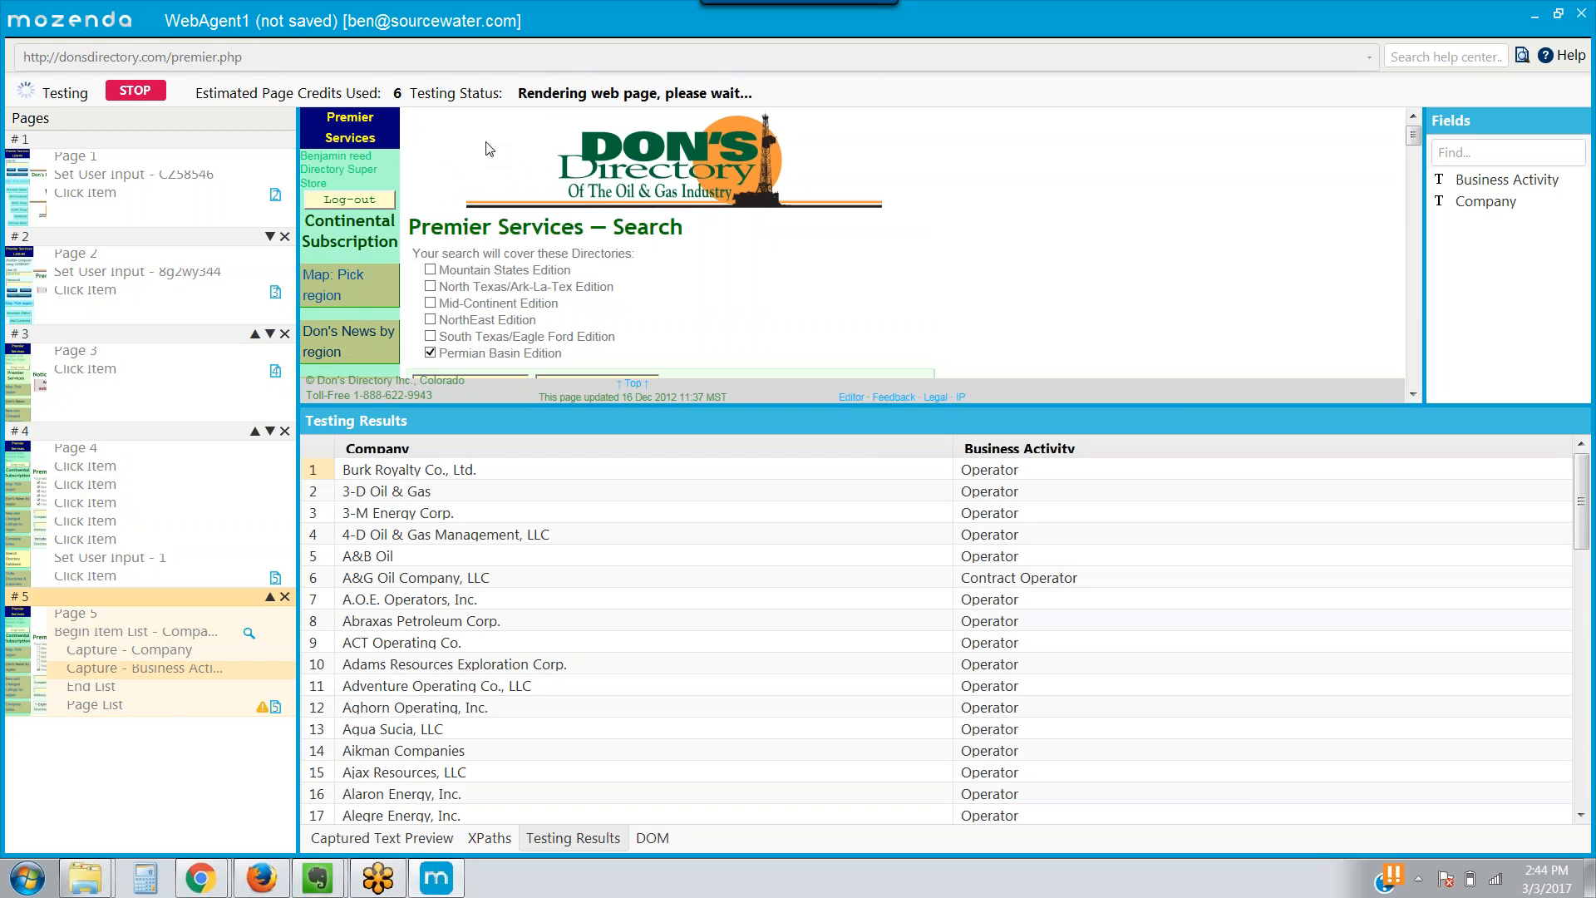
{"action": "left_click_drag", "start_coordinate": [1148, 592], "coordinate": [1139, 722]}
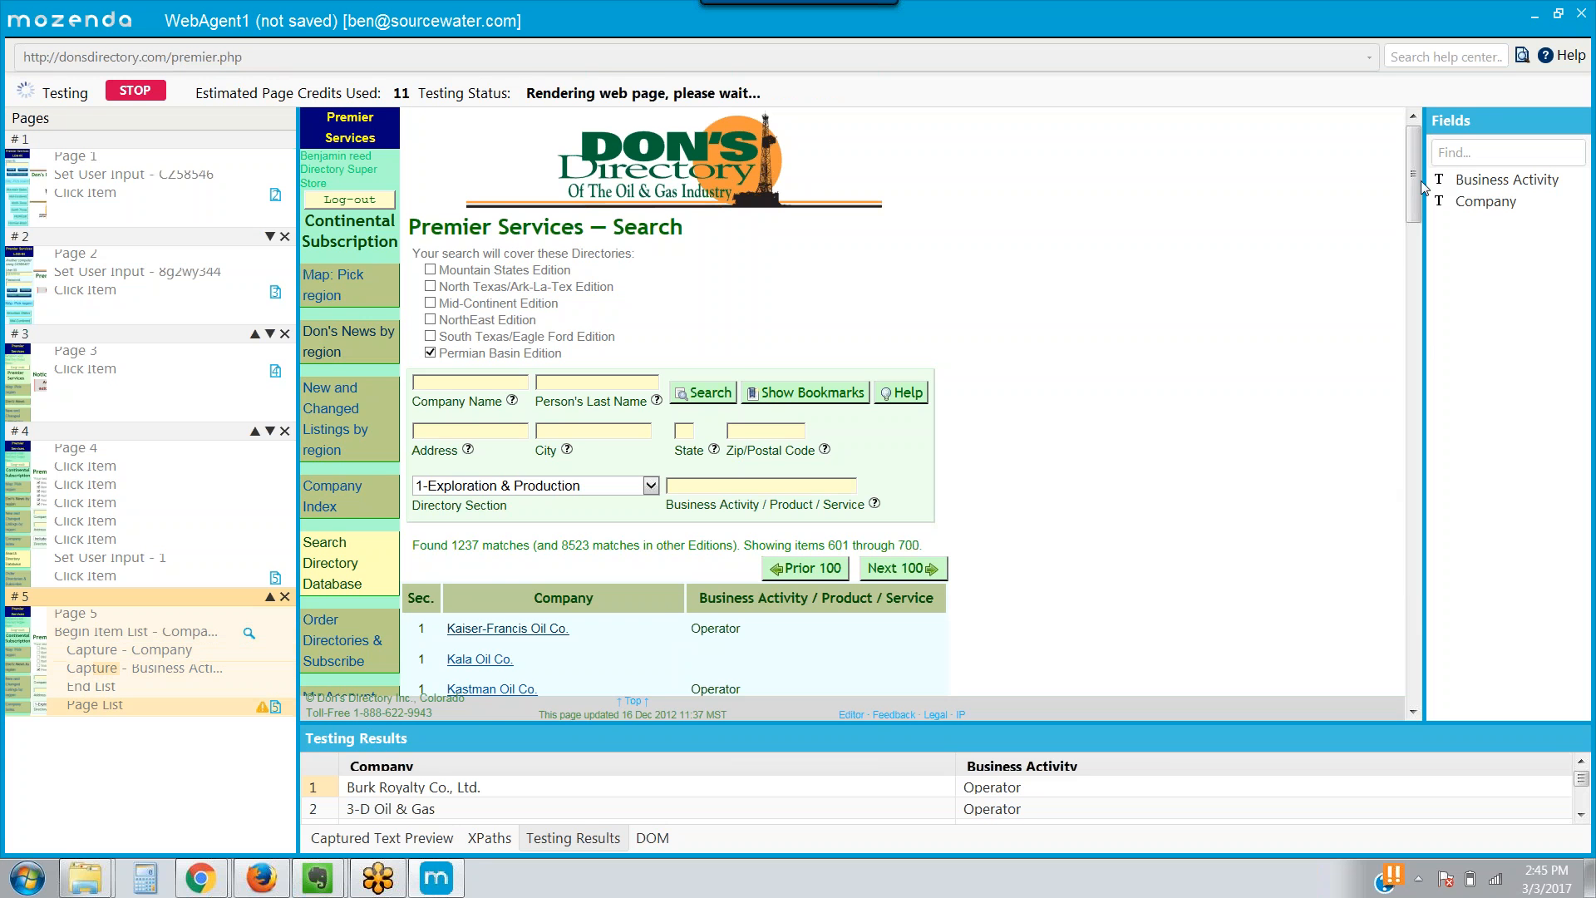
{"action": "left_click", "coordinate": [129, 93]}
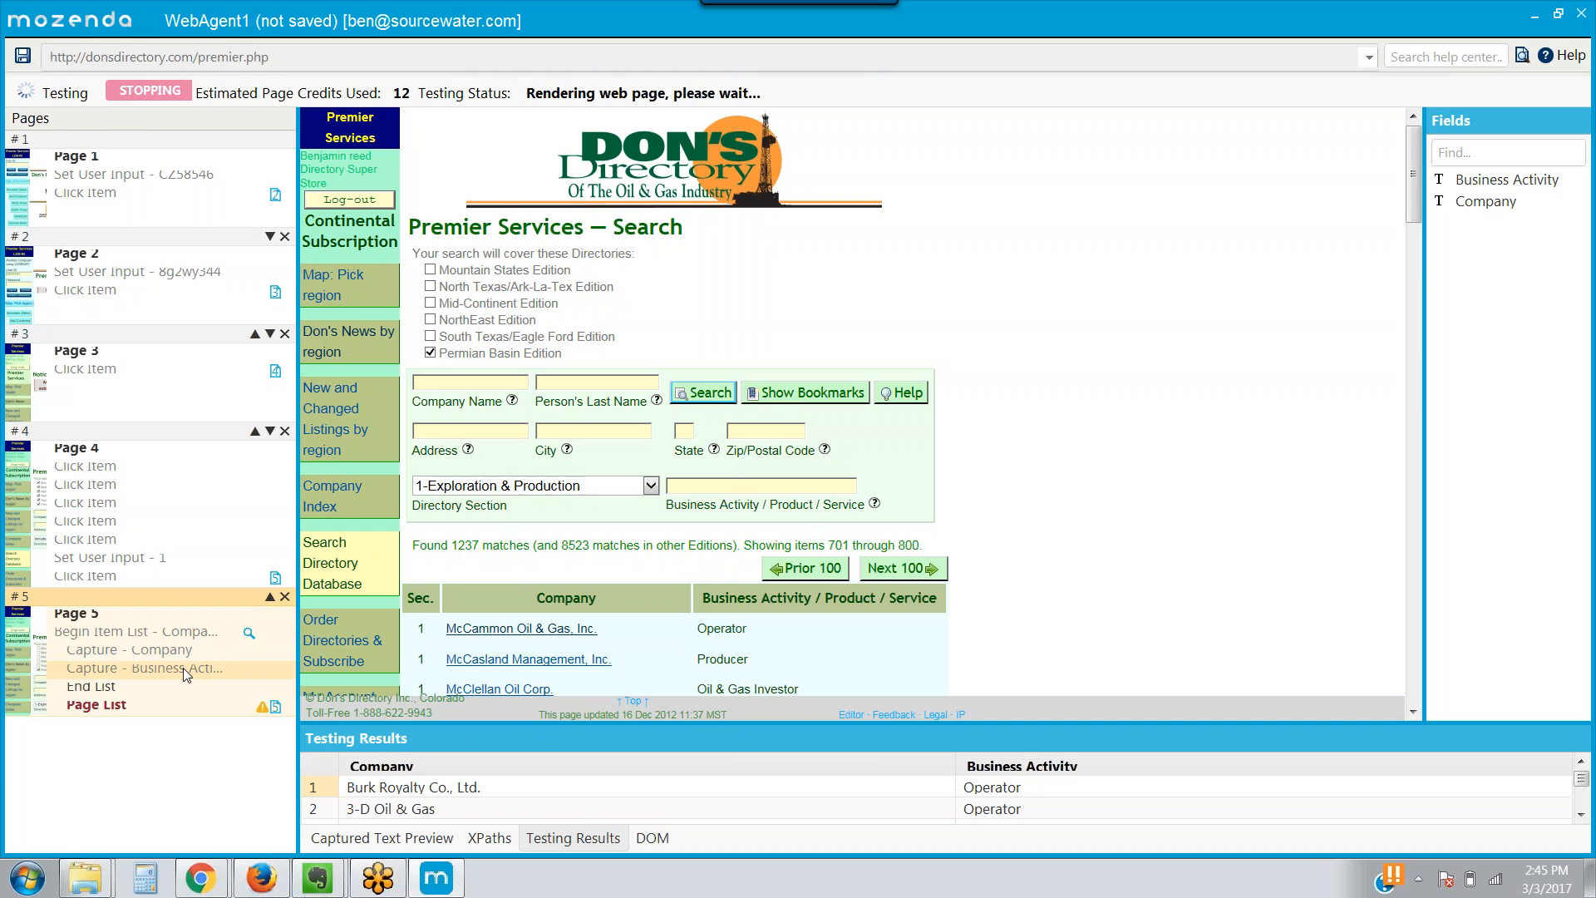
{"action": "scroll", "coordinate": [291, 650], "scroll_direction": "down", "scroll_amount": 5}
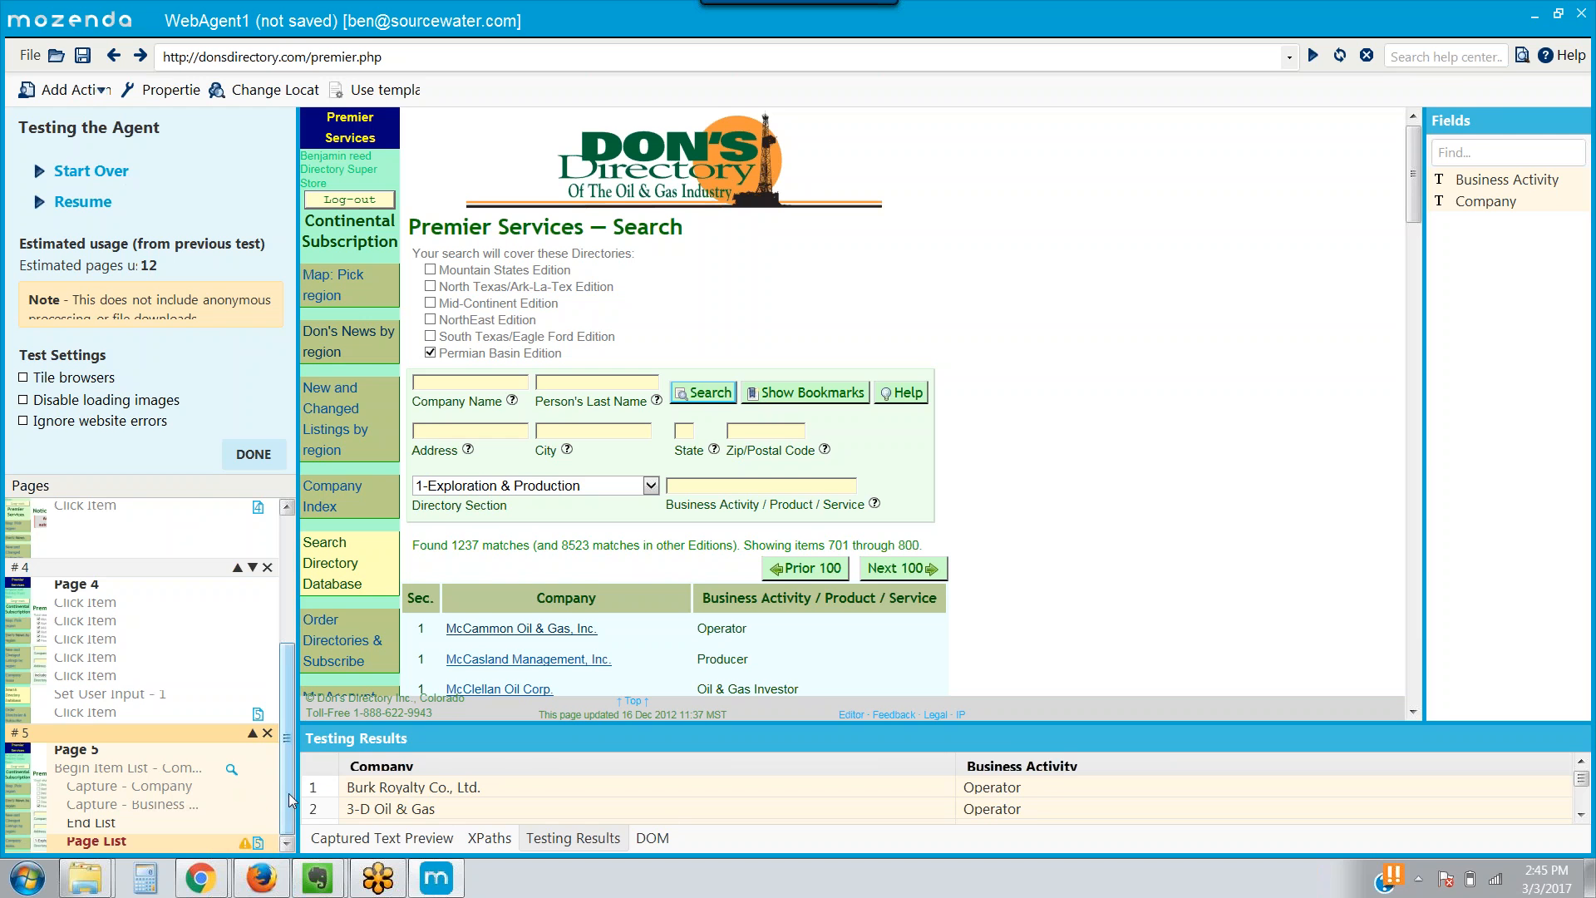
Open the XPaths panel, enlarge it, and select the Page List action's XPath text.
{"action": "left_click", "coordinate": [489, 839]}
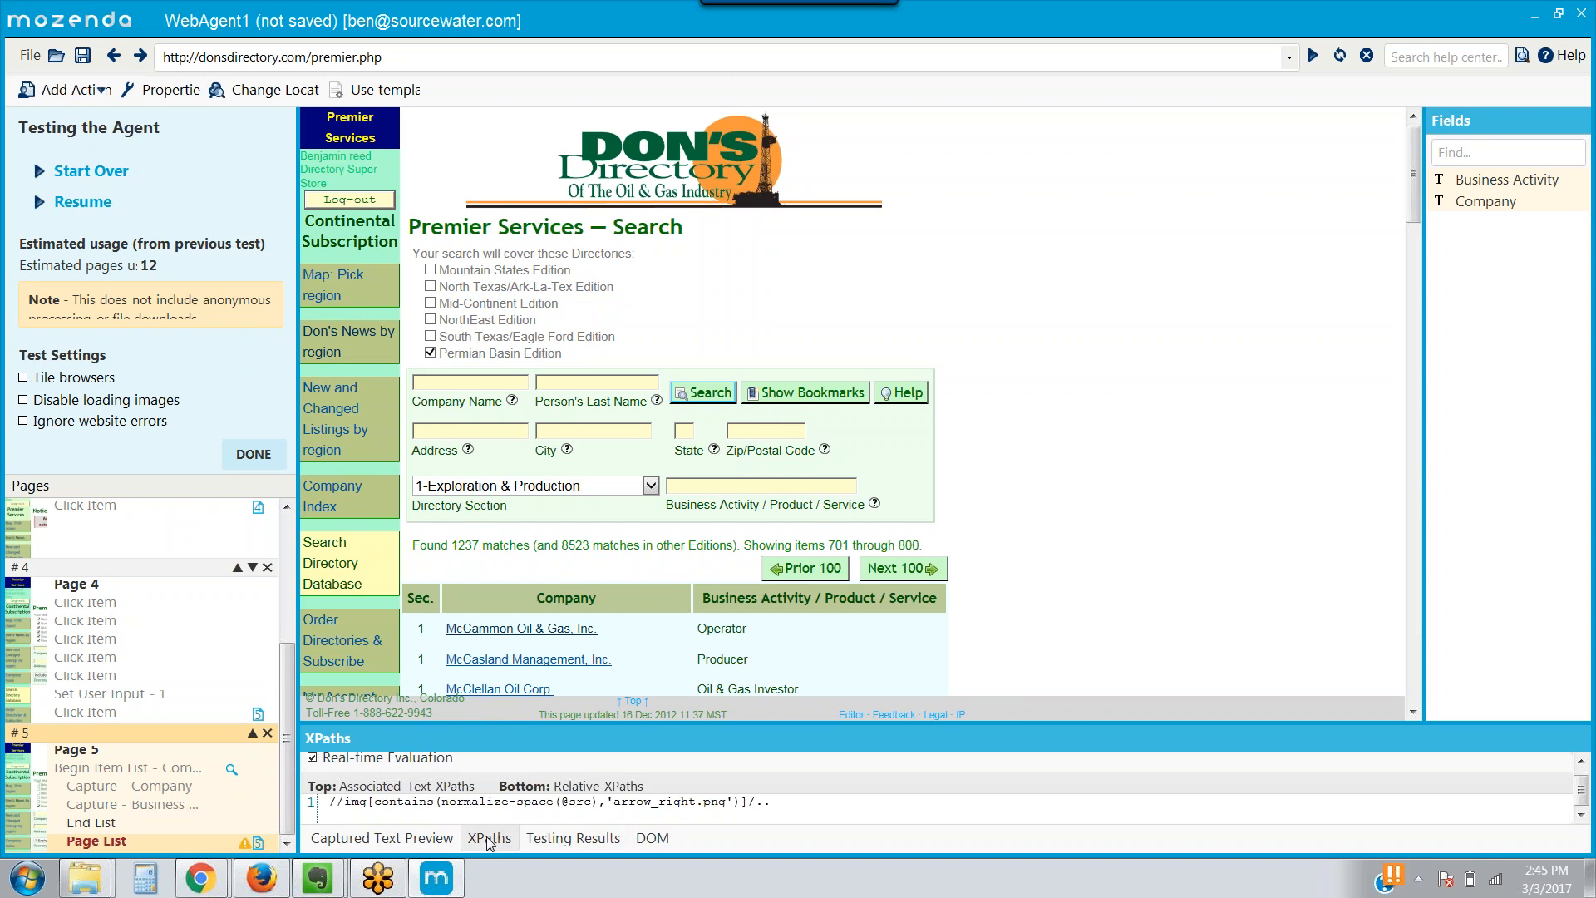
{"action": "left_click_drag", "start_coordinate": [561, 694], "coordinate": [638, 388]}
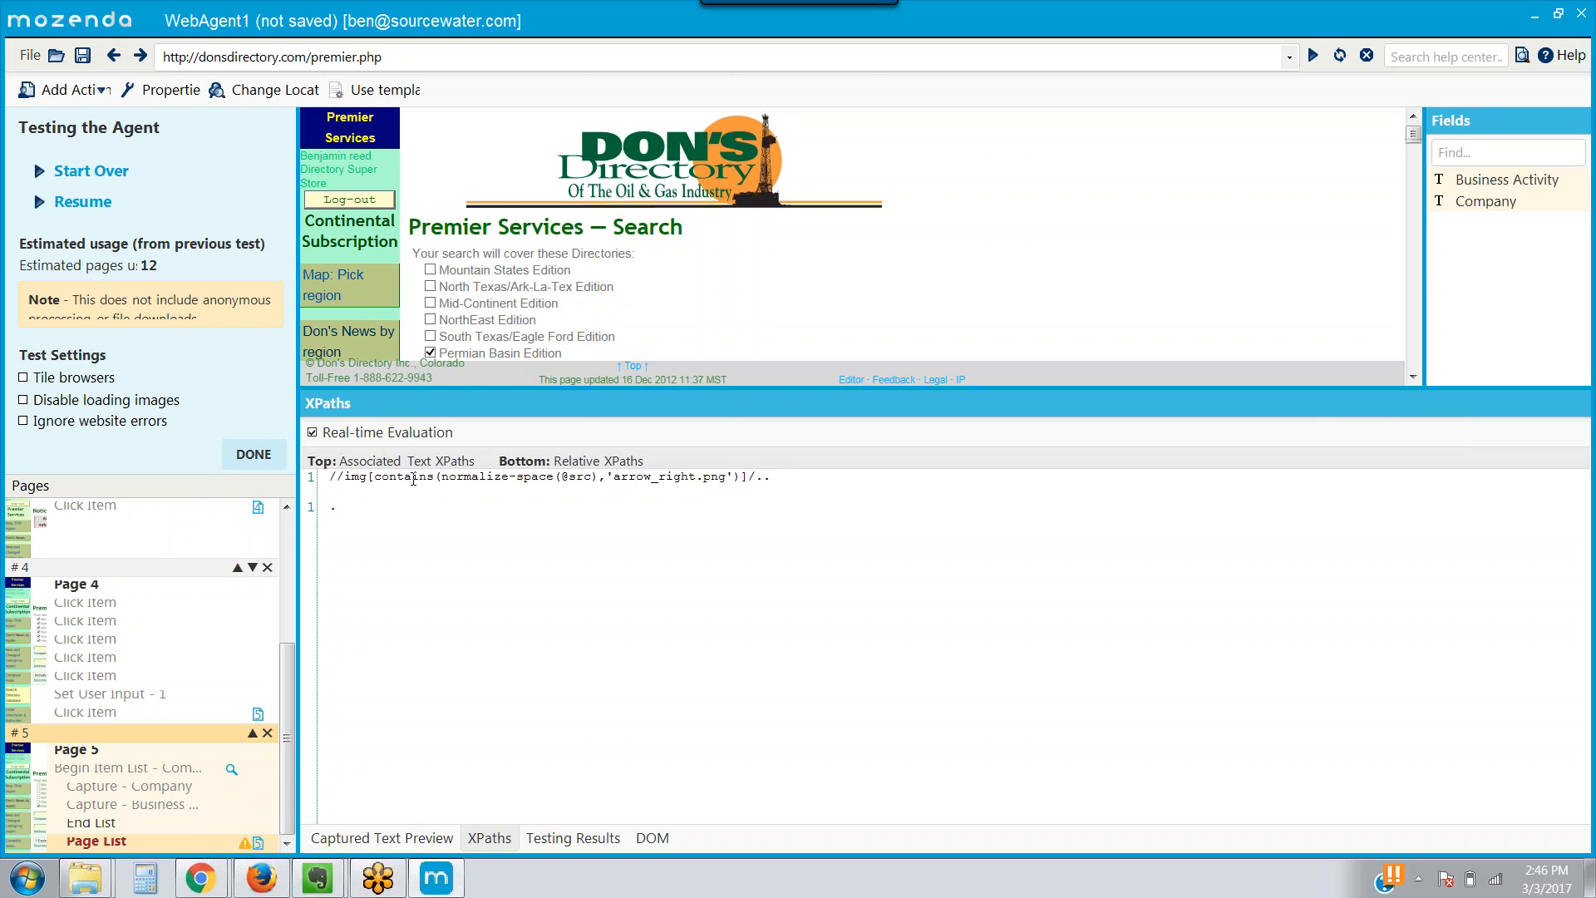
{"action": "left_click_drag", "start_coordinate": [412, 484], "coordinate": [329, 479]}
{"action": "left_click", "coordinate": [750, 479]}
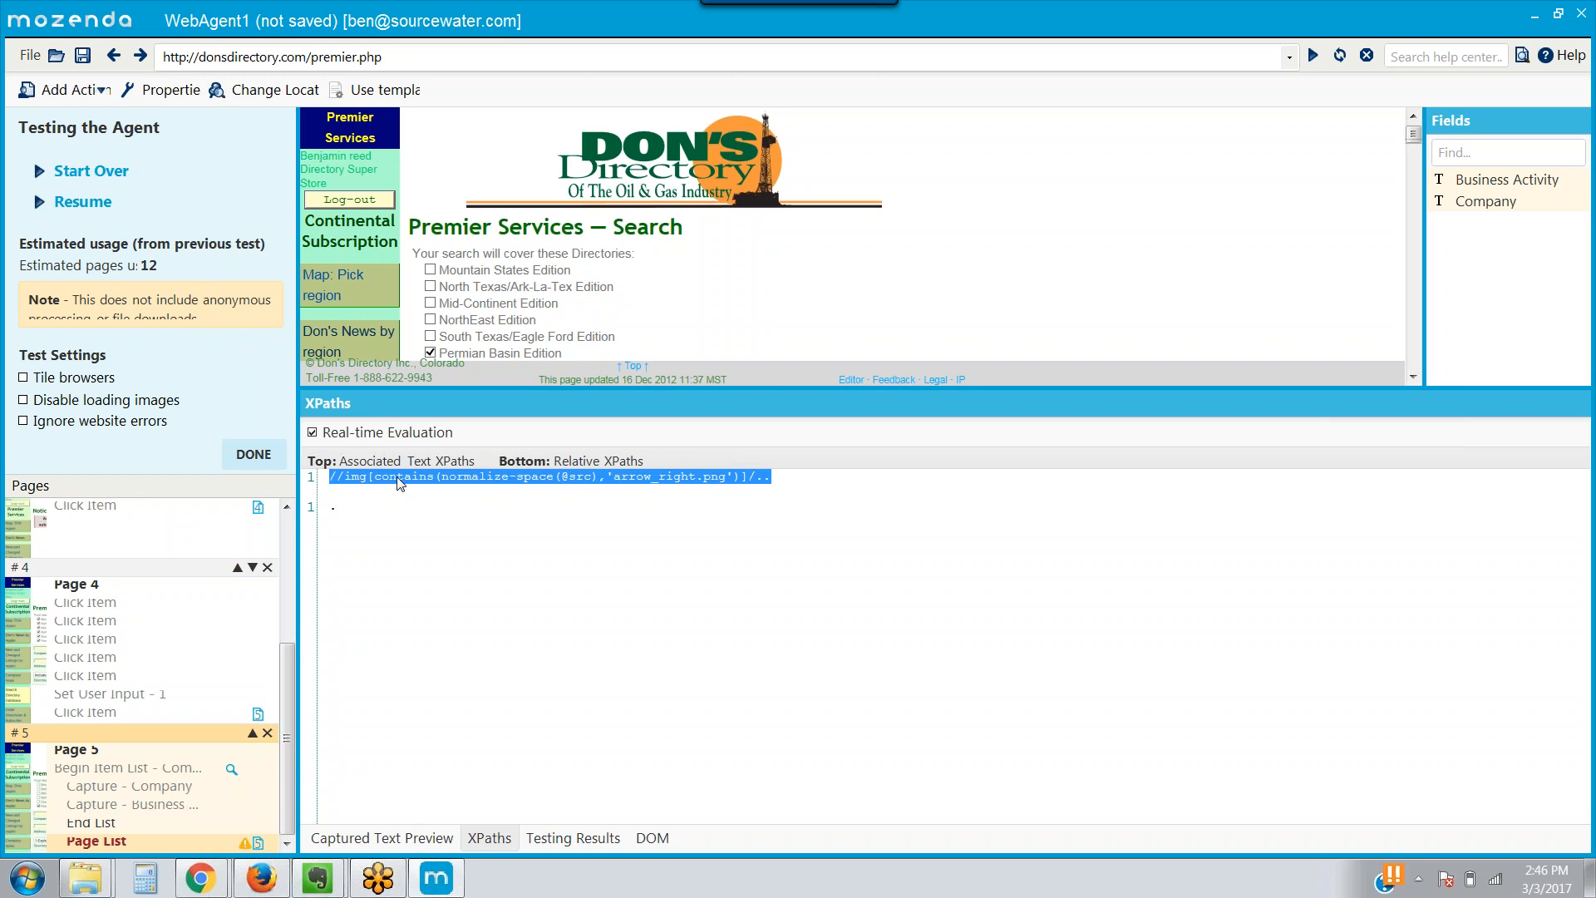
{"action": "left_click", "coordinate": [406, 480]}
{"action": "left_click_drag", "start_coordinate": [690, 477], "coordinate": [330, 480]}
{"action": "left_click", "coordinate": [427, 478]}
{"action": "left_click", "coordinate": [821, 472]}
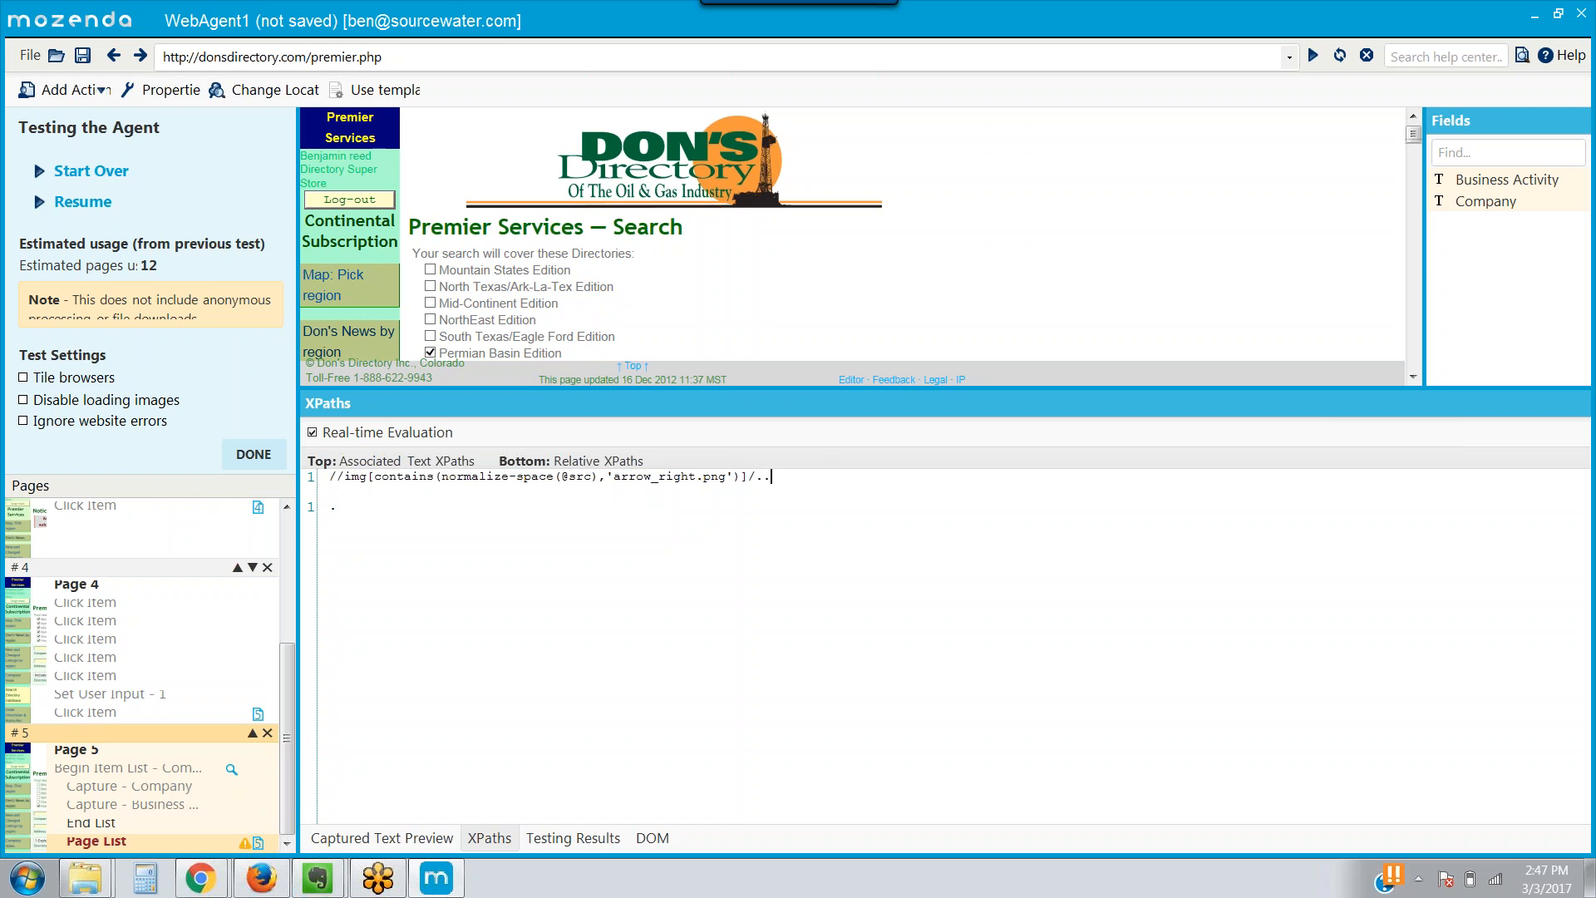
{"action": "mouse_move", "coordinate": [92, 879]}
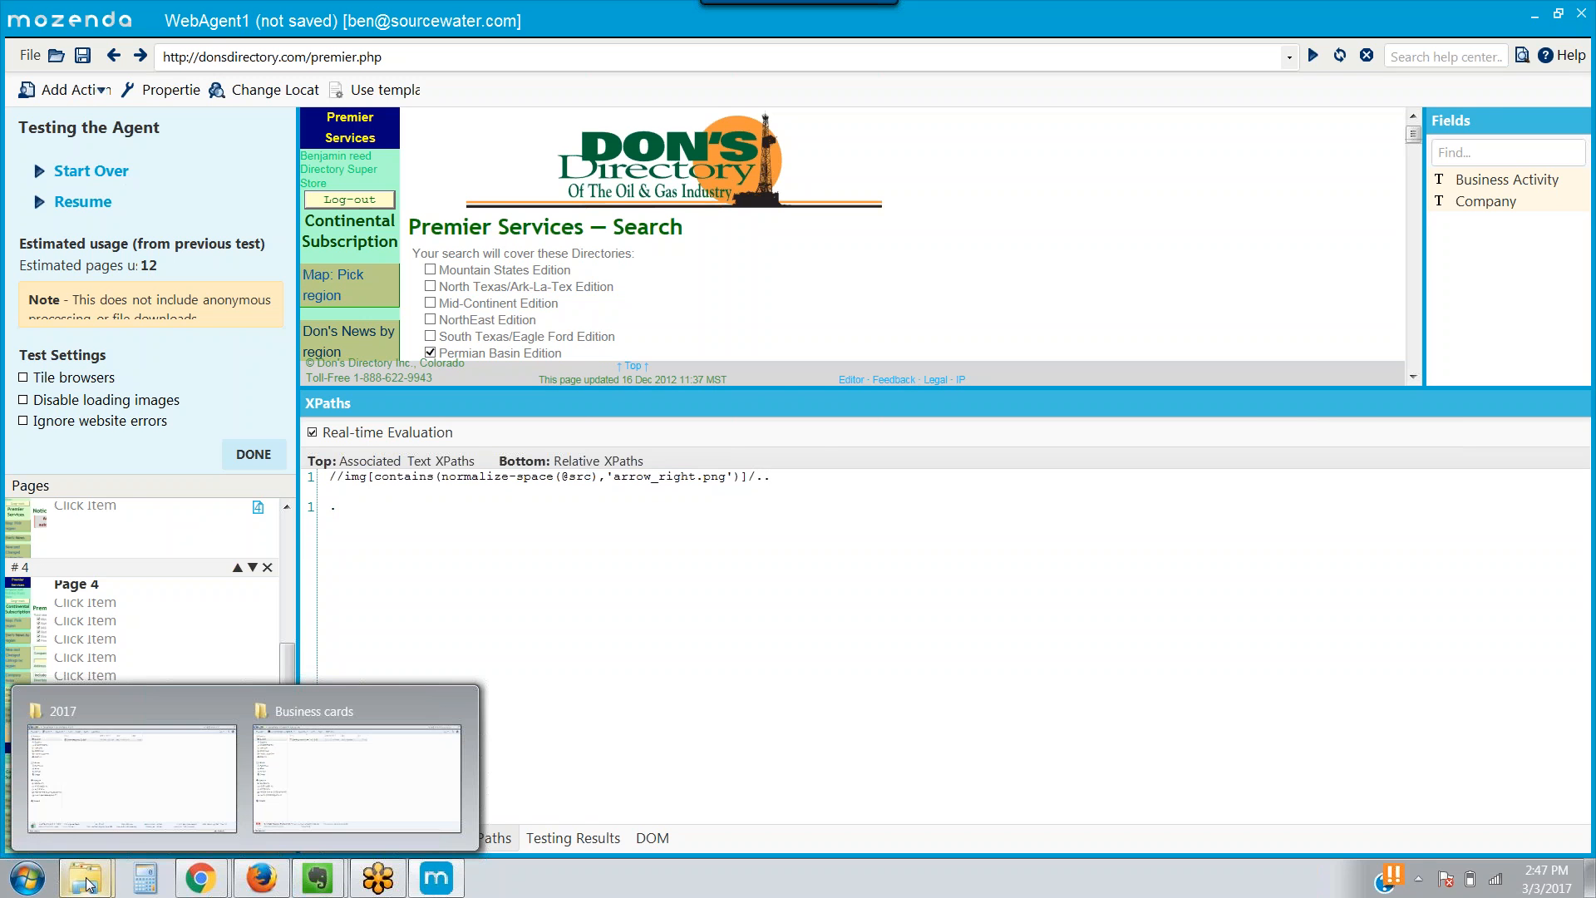
{"action": "left_click", "coordinate": [337, 747]}
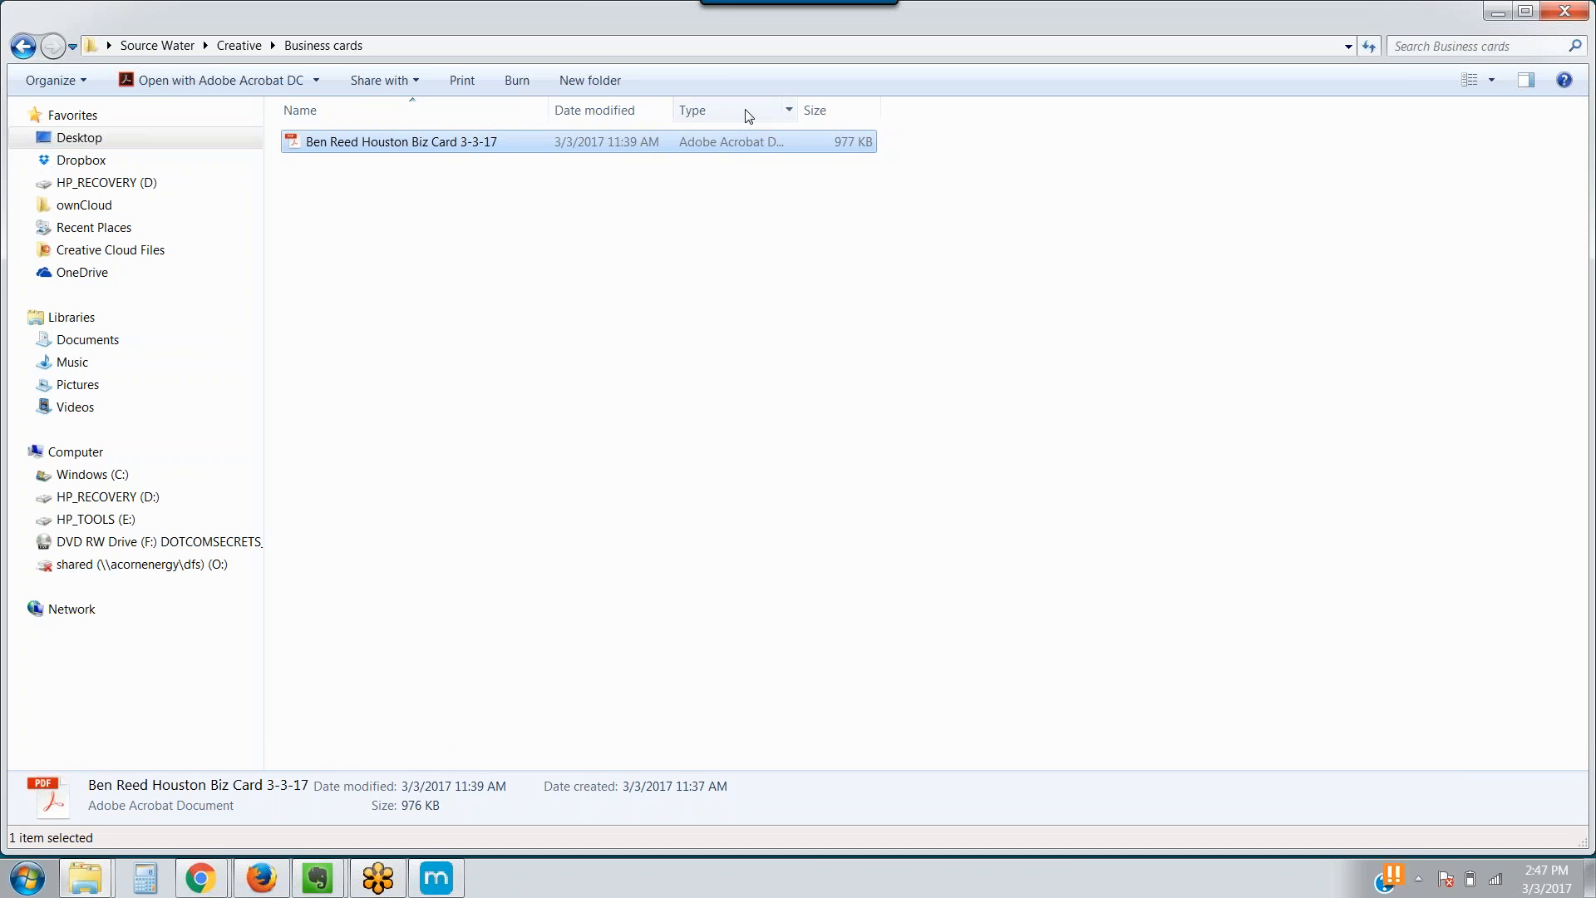
{"action": "left_click", "coordinate": [509, 45]}
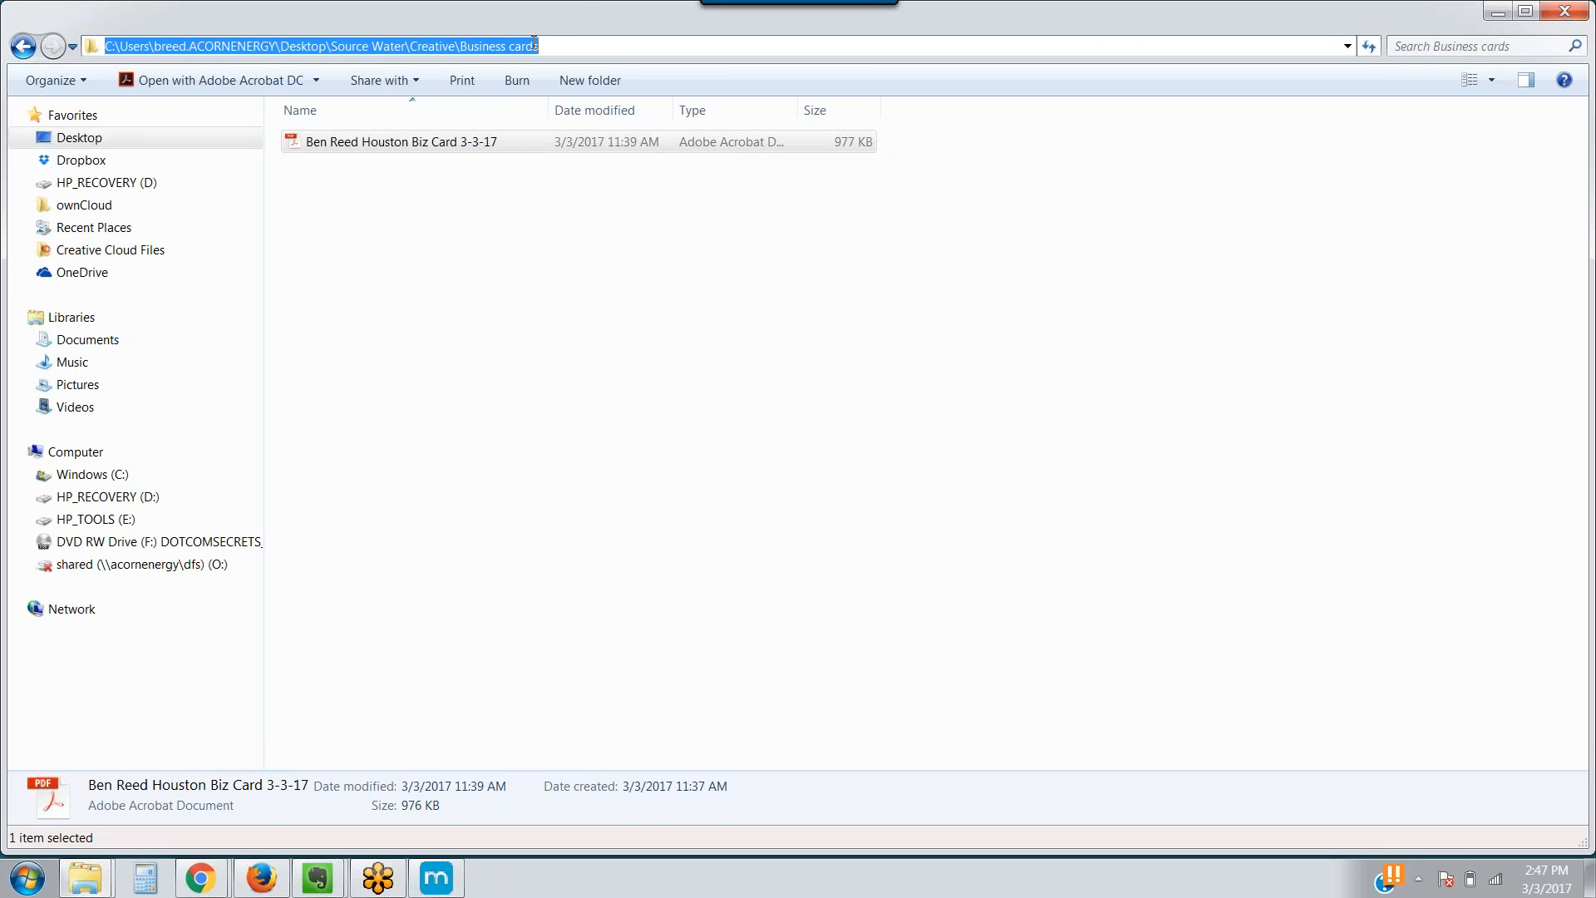
{"action": "left_click", "coordinate": [547, 44]}
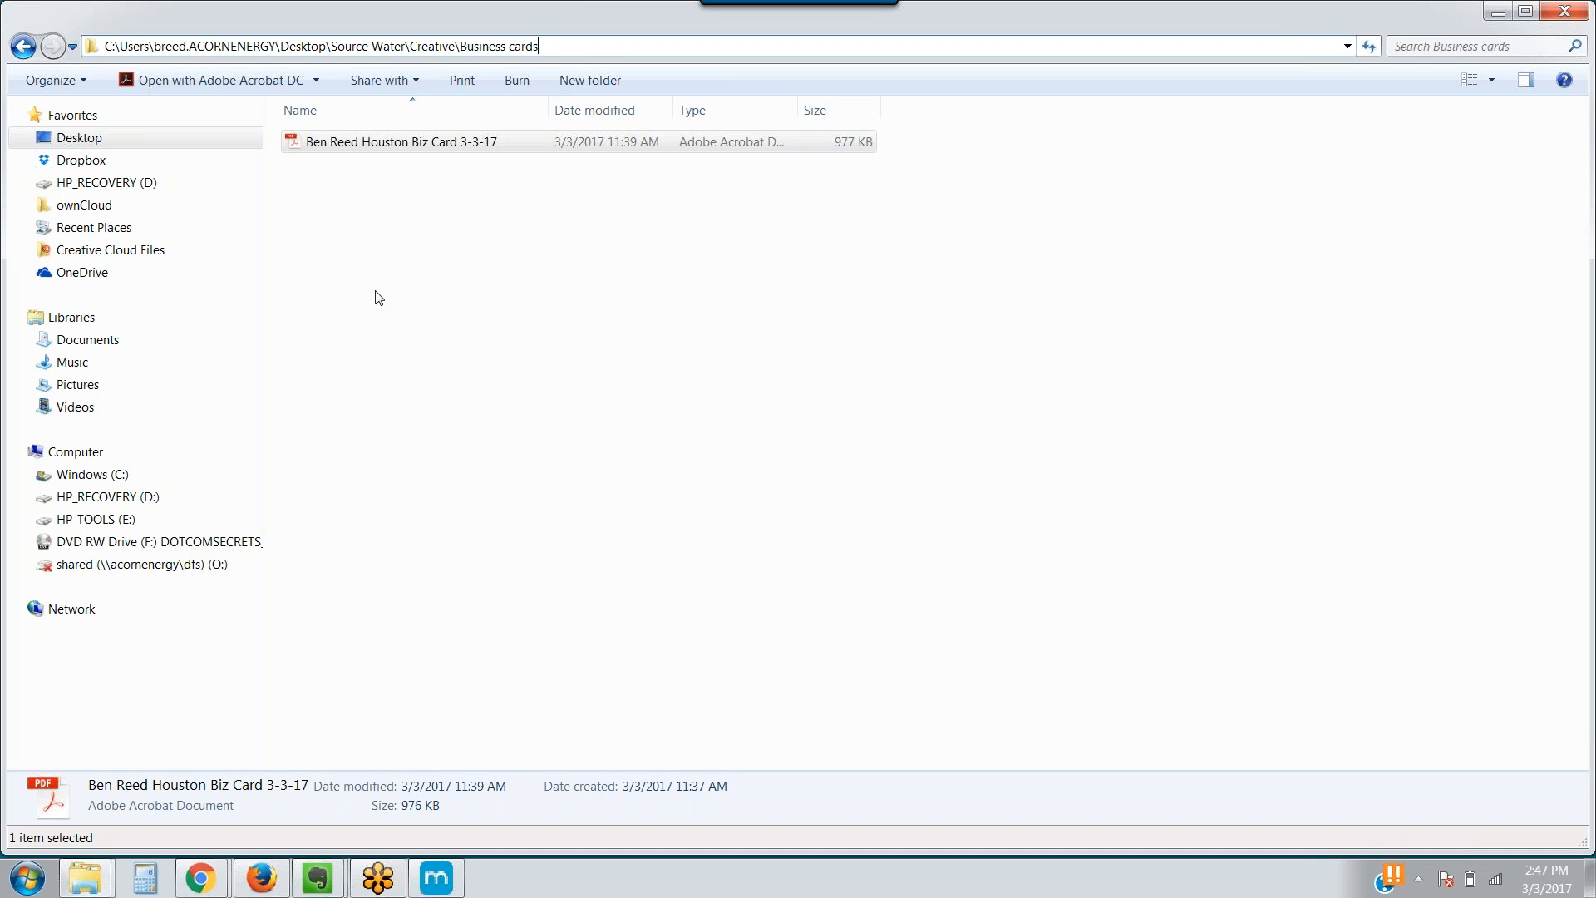
{"action": "left_click", "coordinate": [209, 888]}
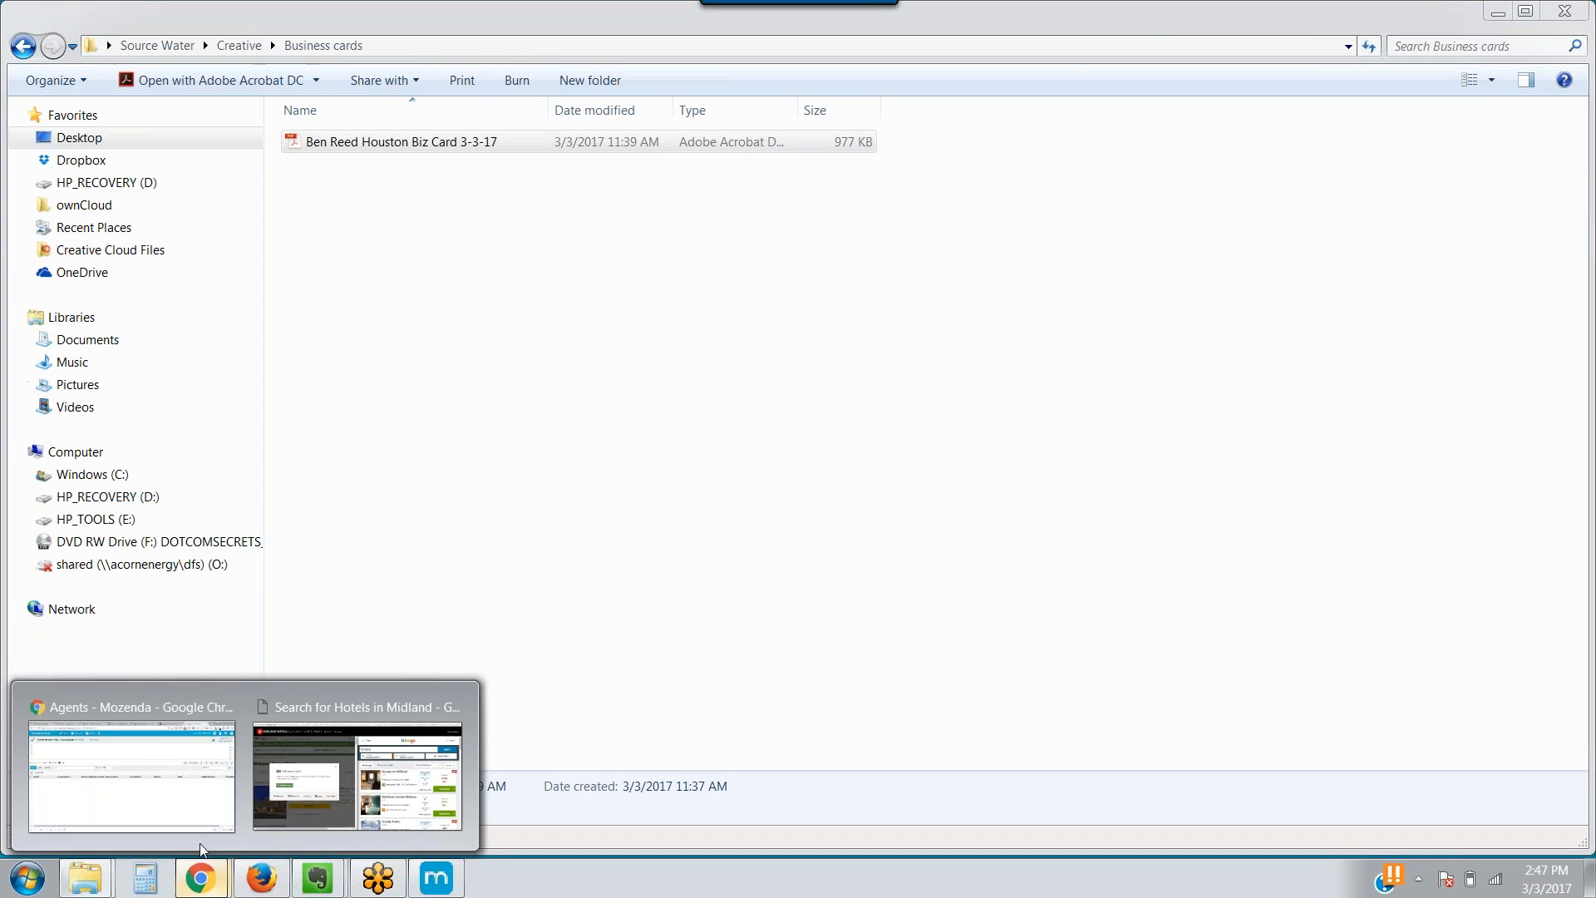
{"action": "left_click", "coordinate": [181, 796]}
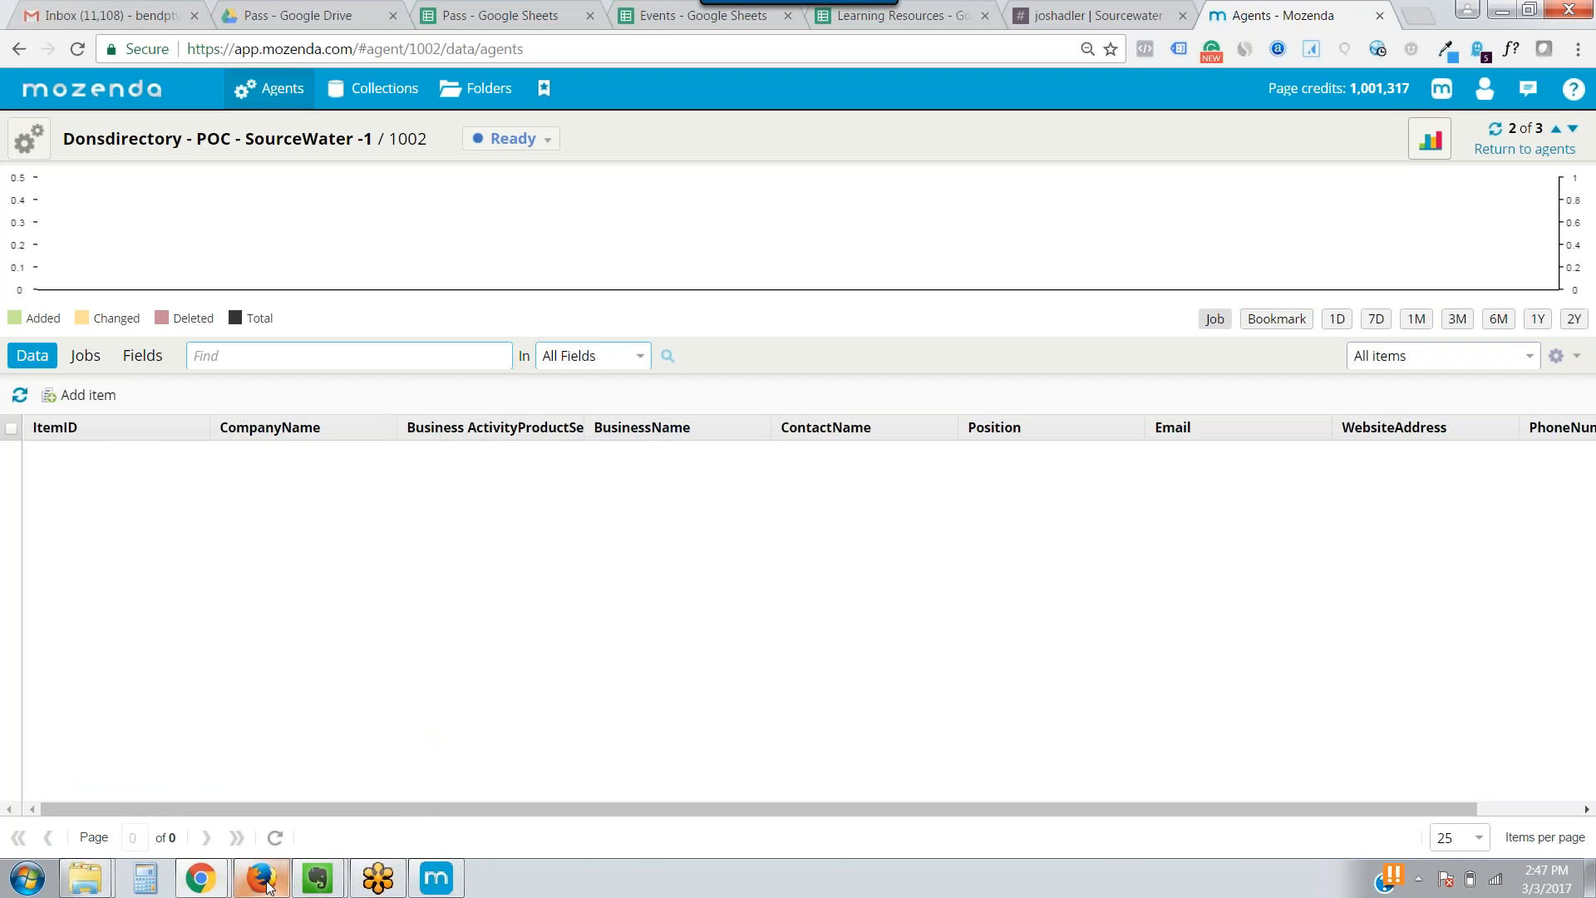
{"action": "left_click", "coordinate": [238, 883]}
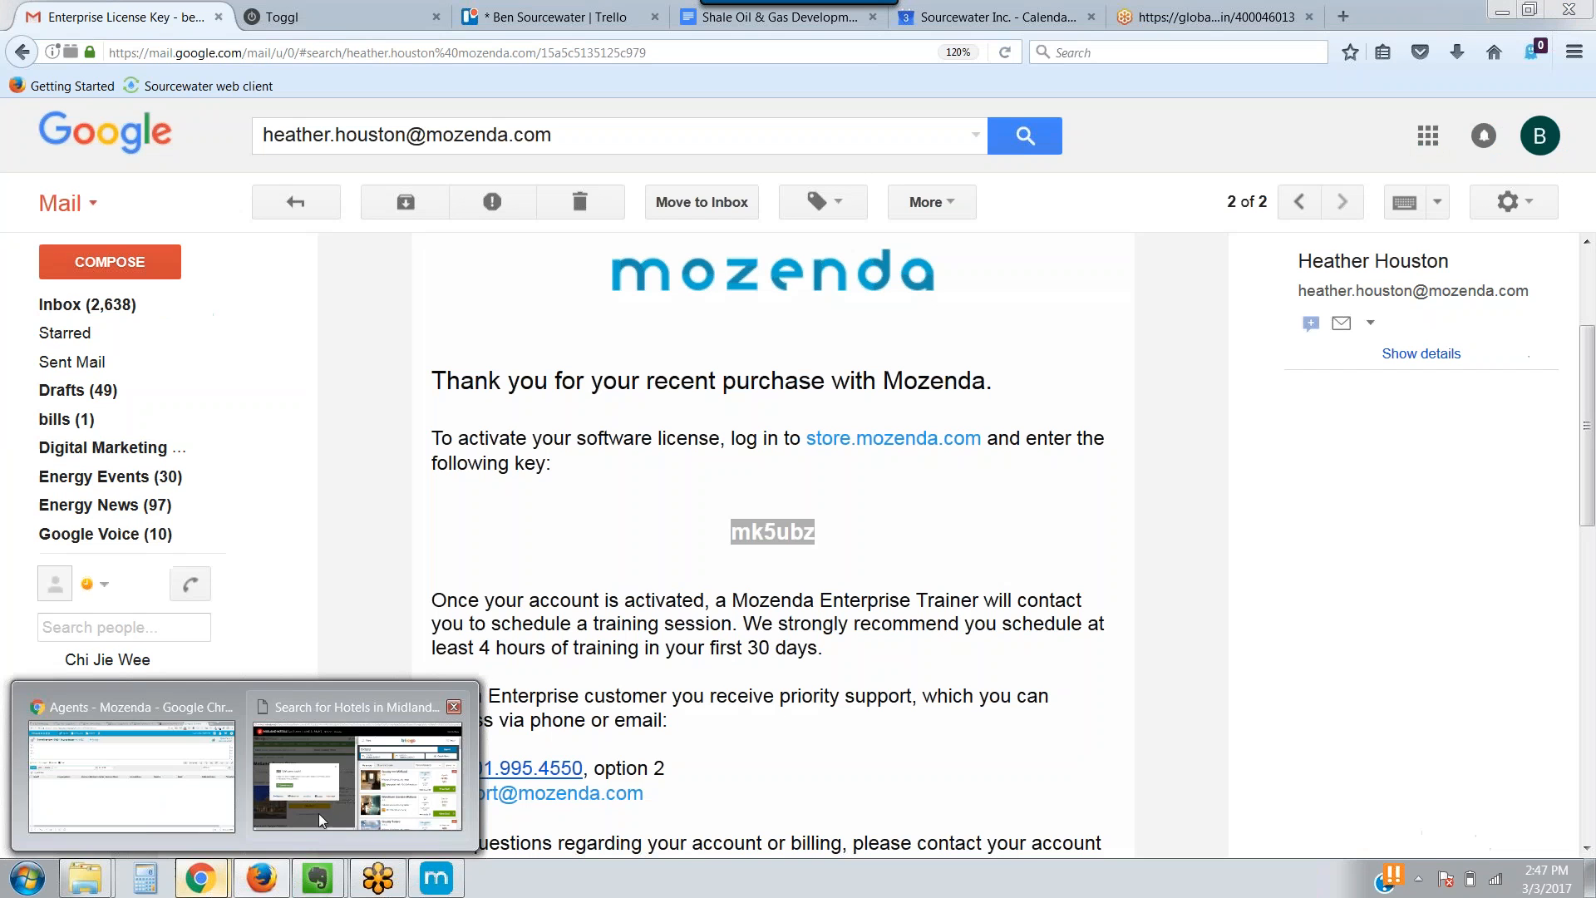
{"action": "left_click", "coordinate": [314, 806]}
{"action": "left_click", "coordinate": [257, 883]}
{"action": "left_click", "coordinate": [210, 889]}
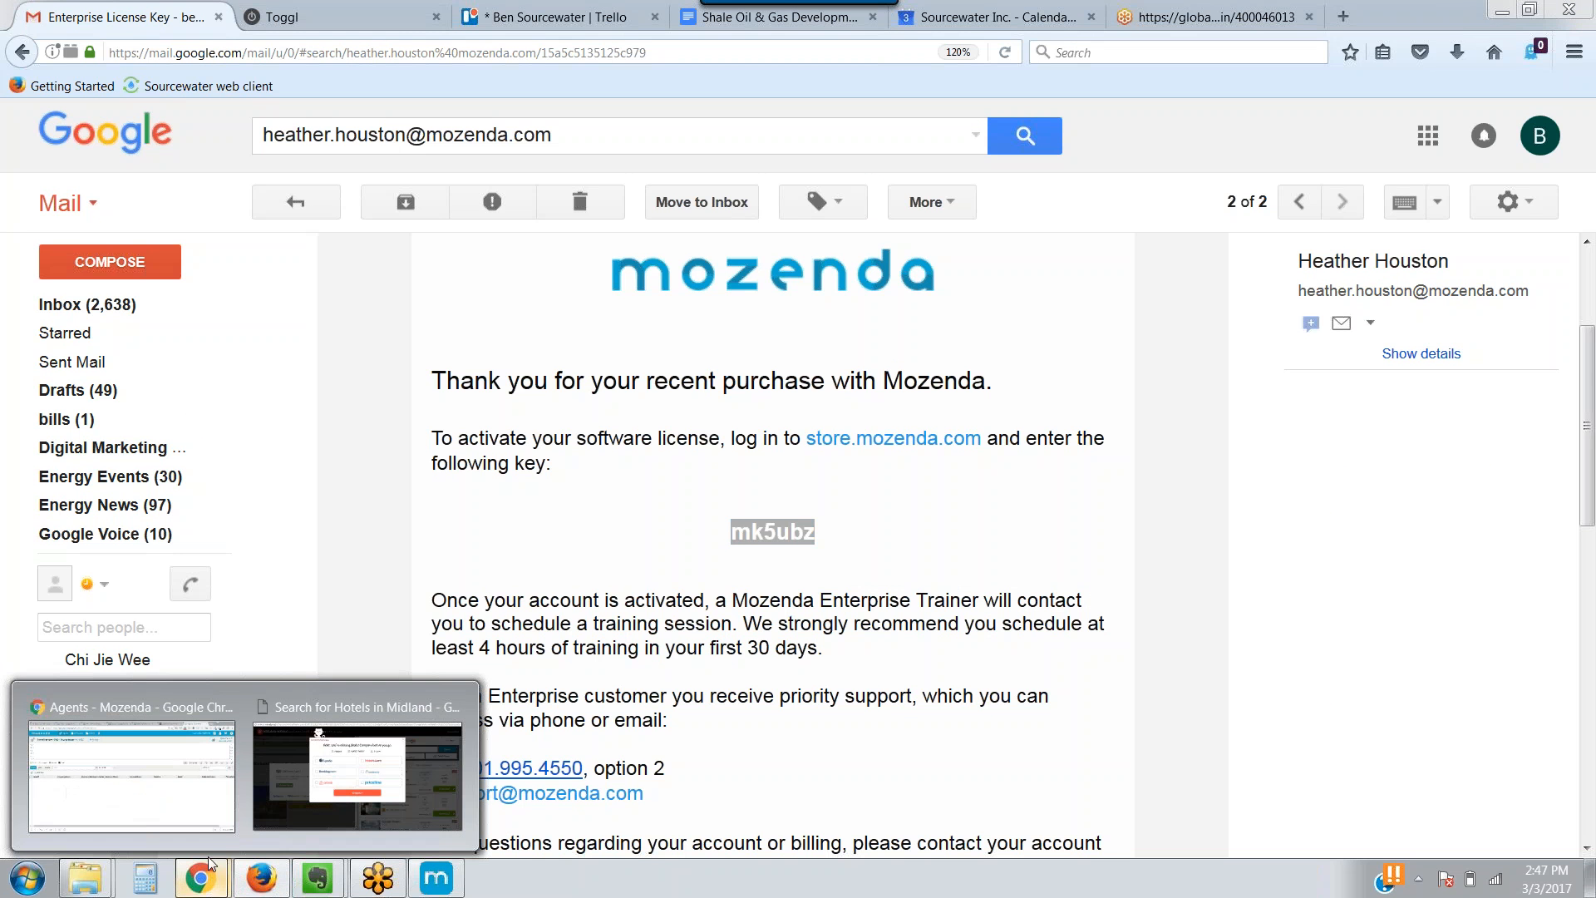
{"action": "left_click", "coordinate": [199, 757]}
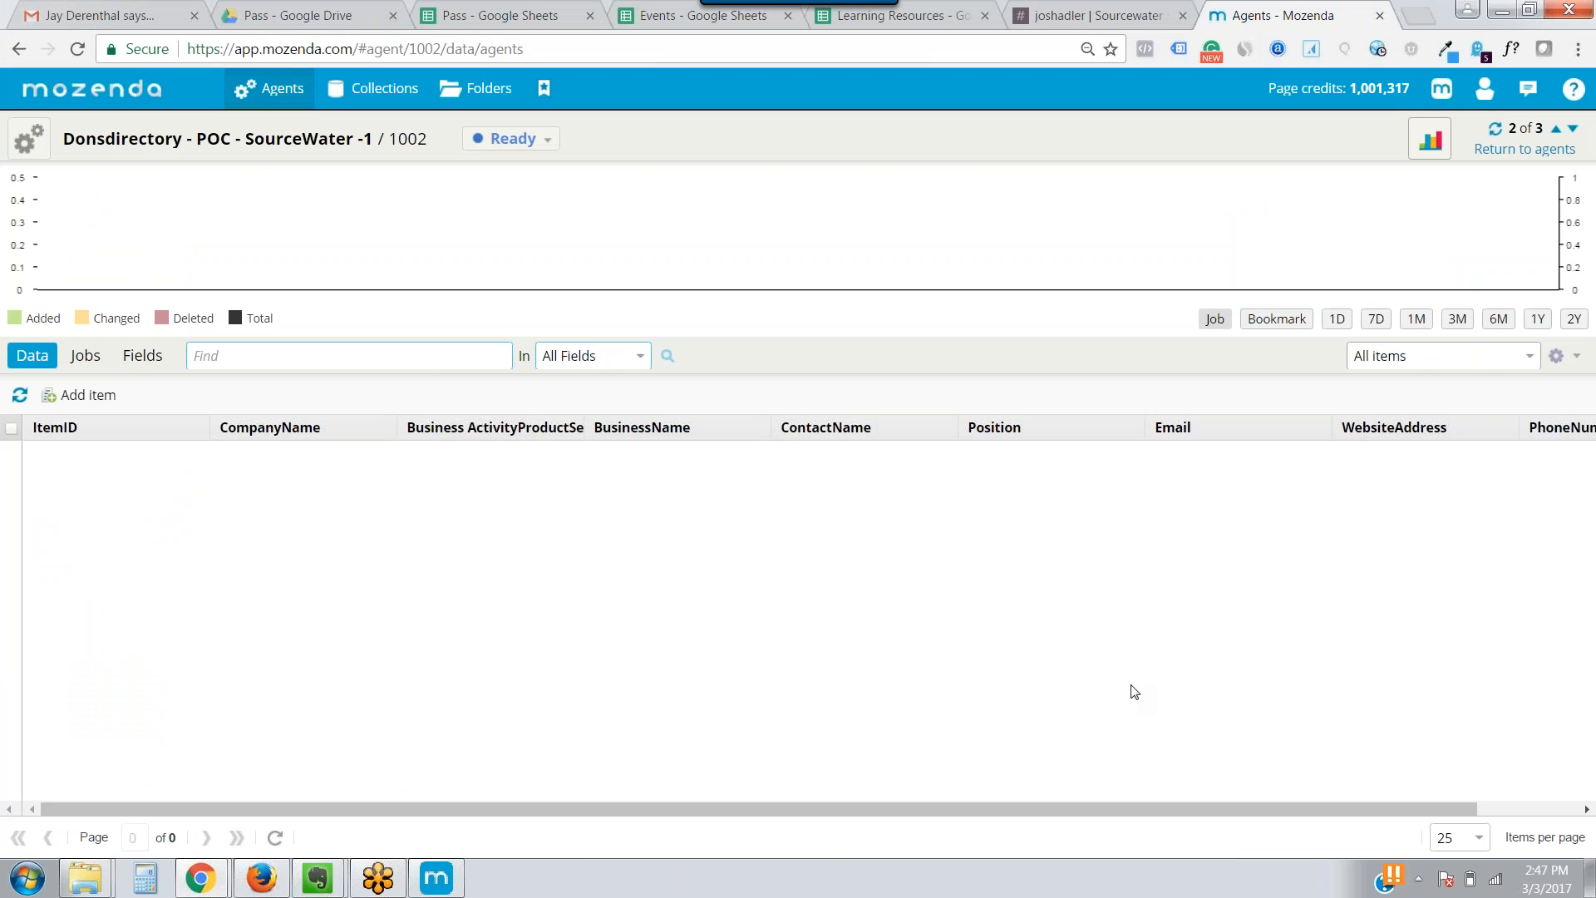
{"action": "left_click", "coordinate": [275, 883]}
{"action": "left_click", "coordinate": [209, 883]}
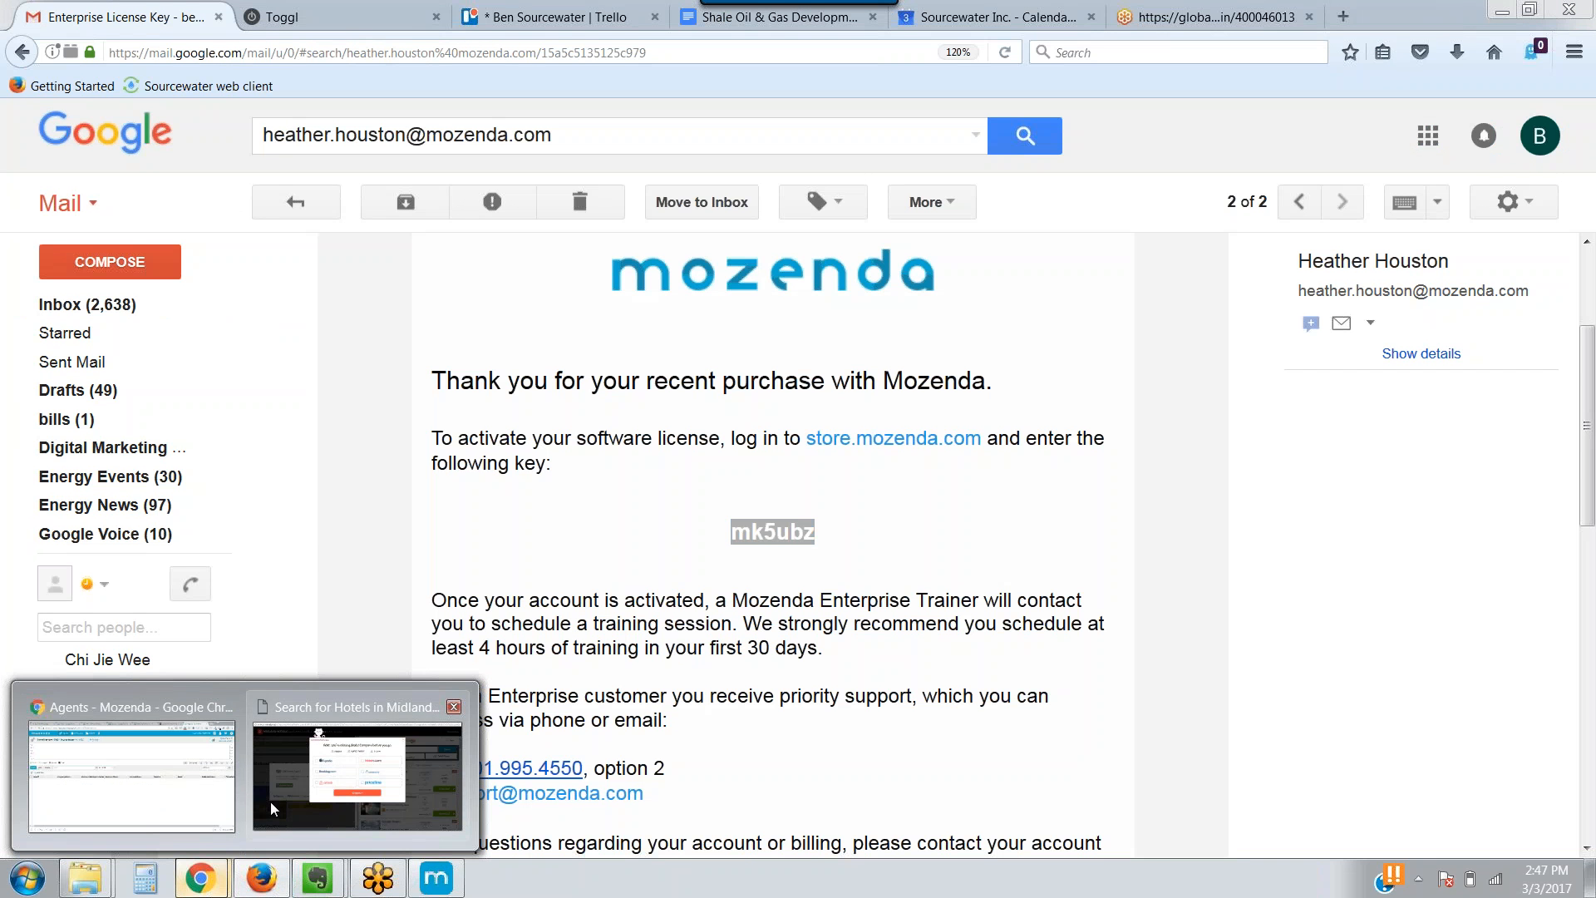
{"action": "left_click", "coordinate": [436, 878]}
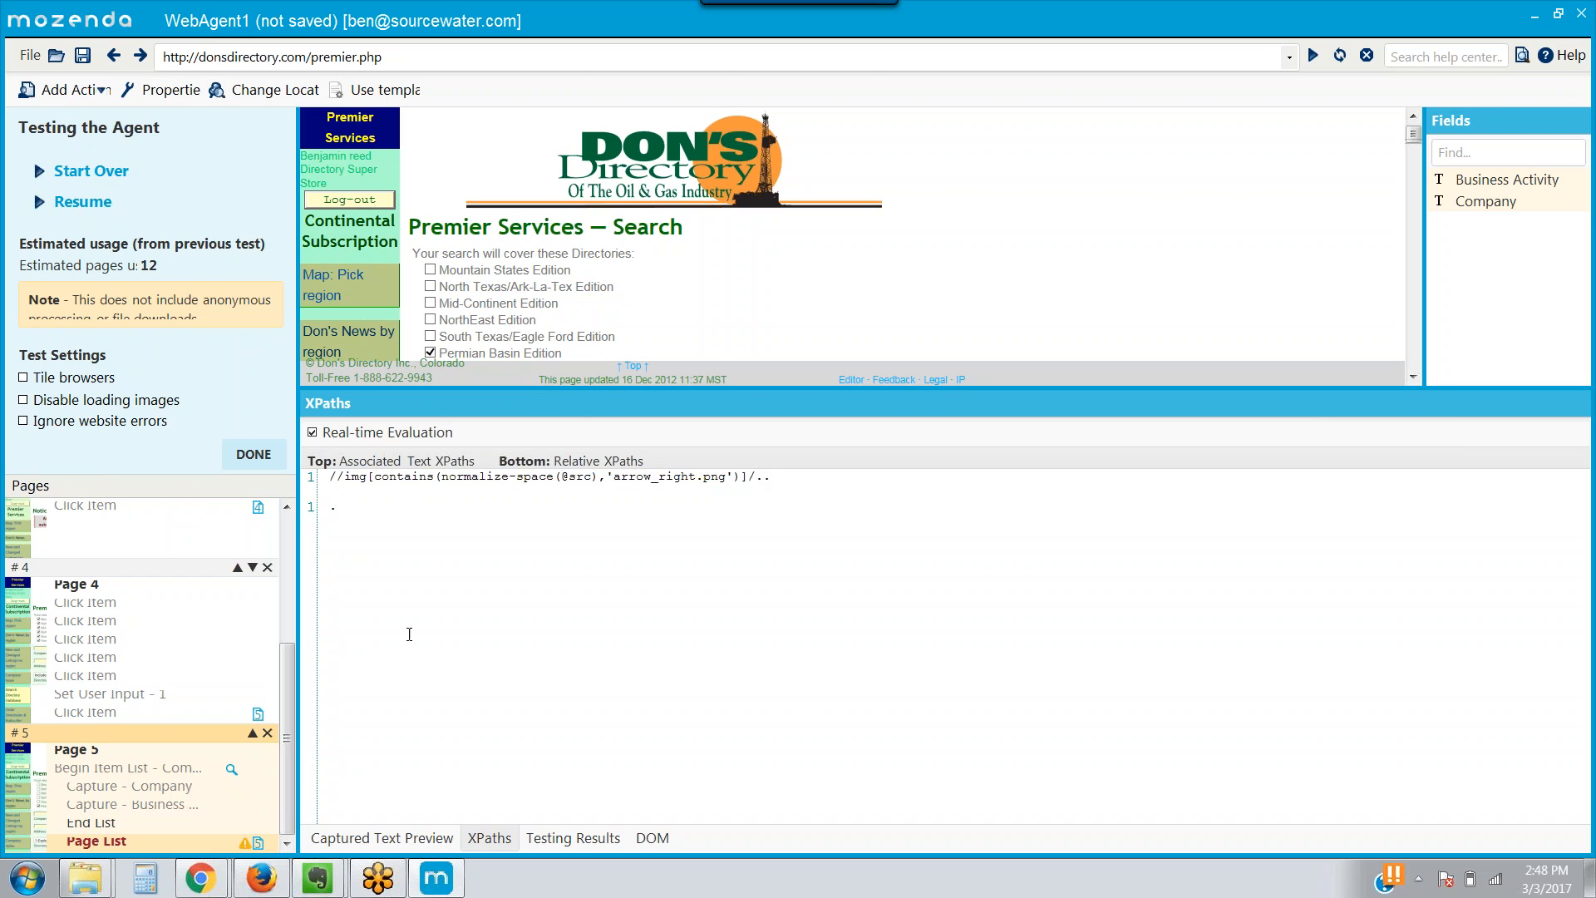
Finish testing and select the Capture - Company action to view its XPath.
{"action": "left_click", "coordinate": [253, 453]}
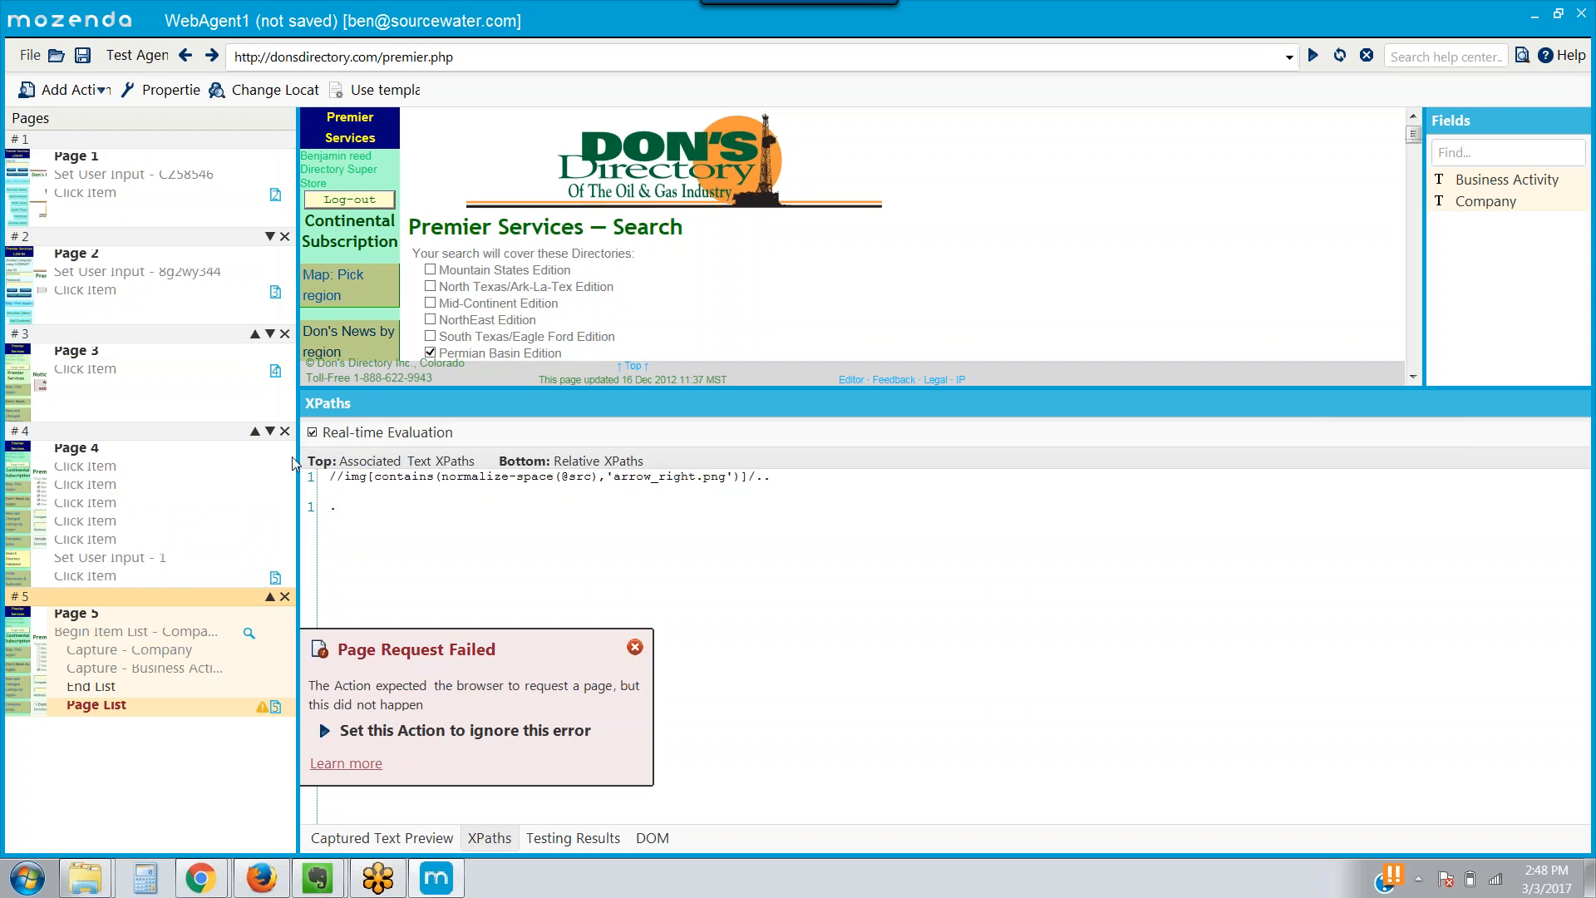
{"action": "left_click", "coordinate": [491, 578]}
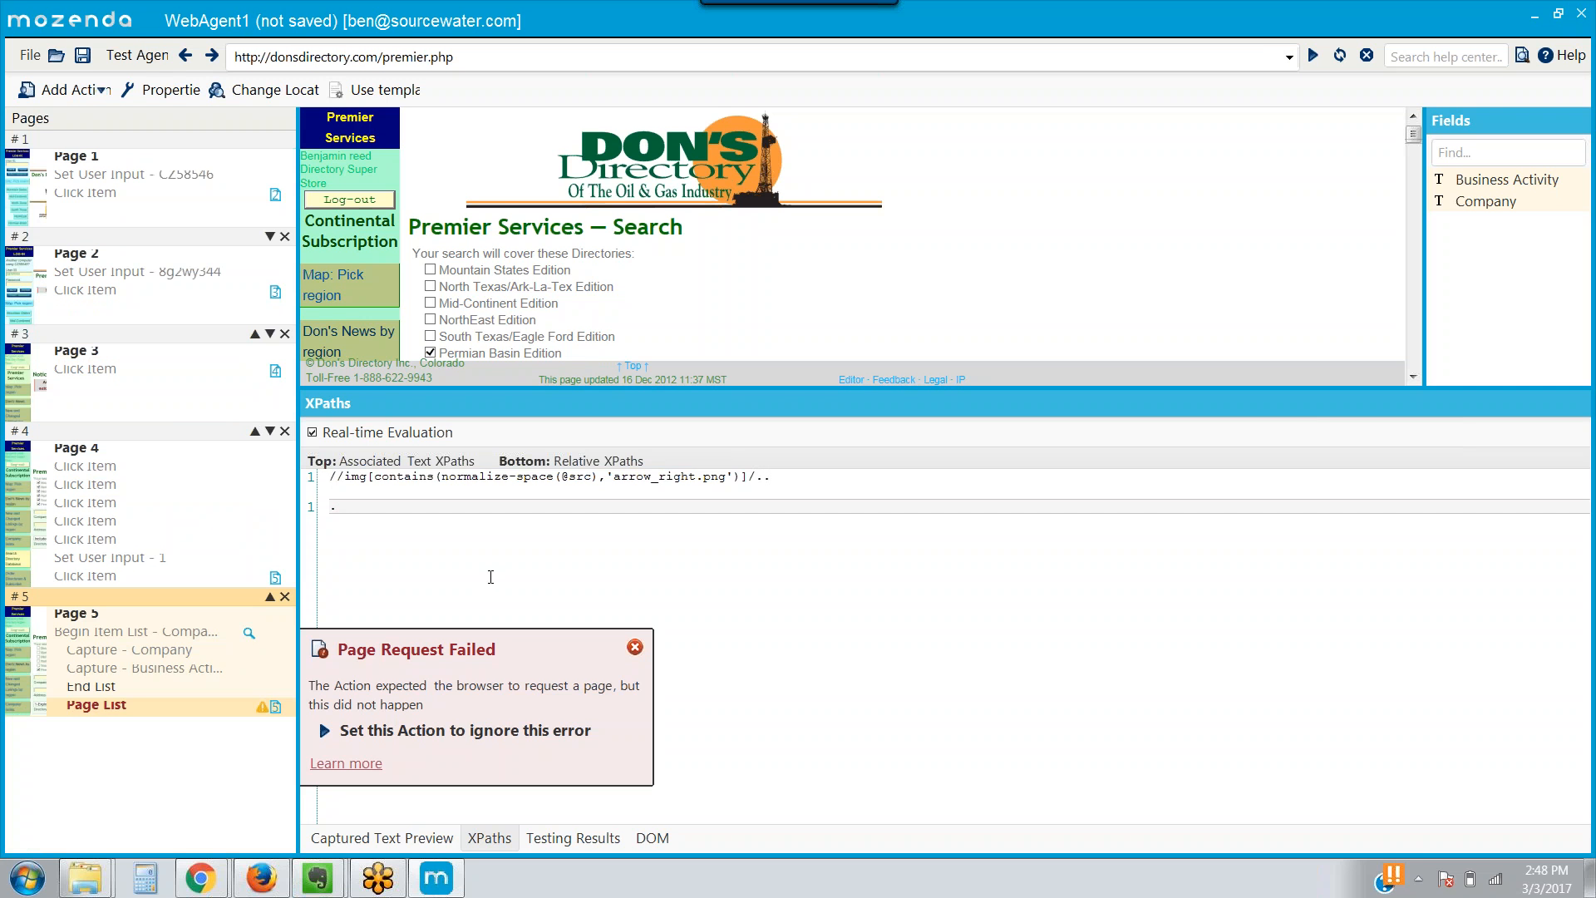
{"action": "left_click", "coordinate": [163, 656]}
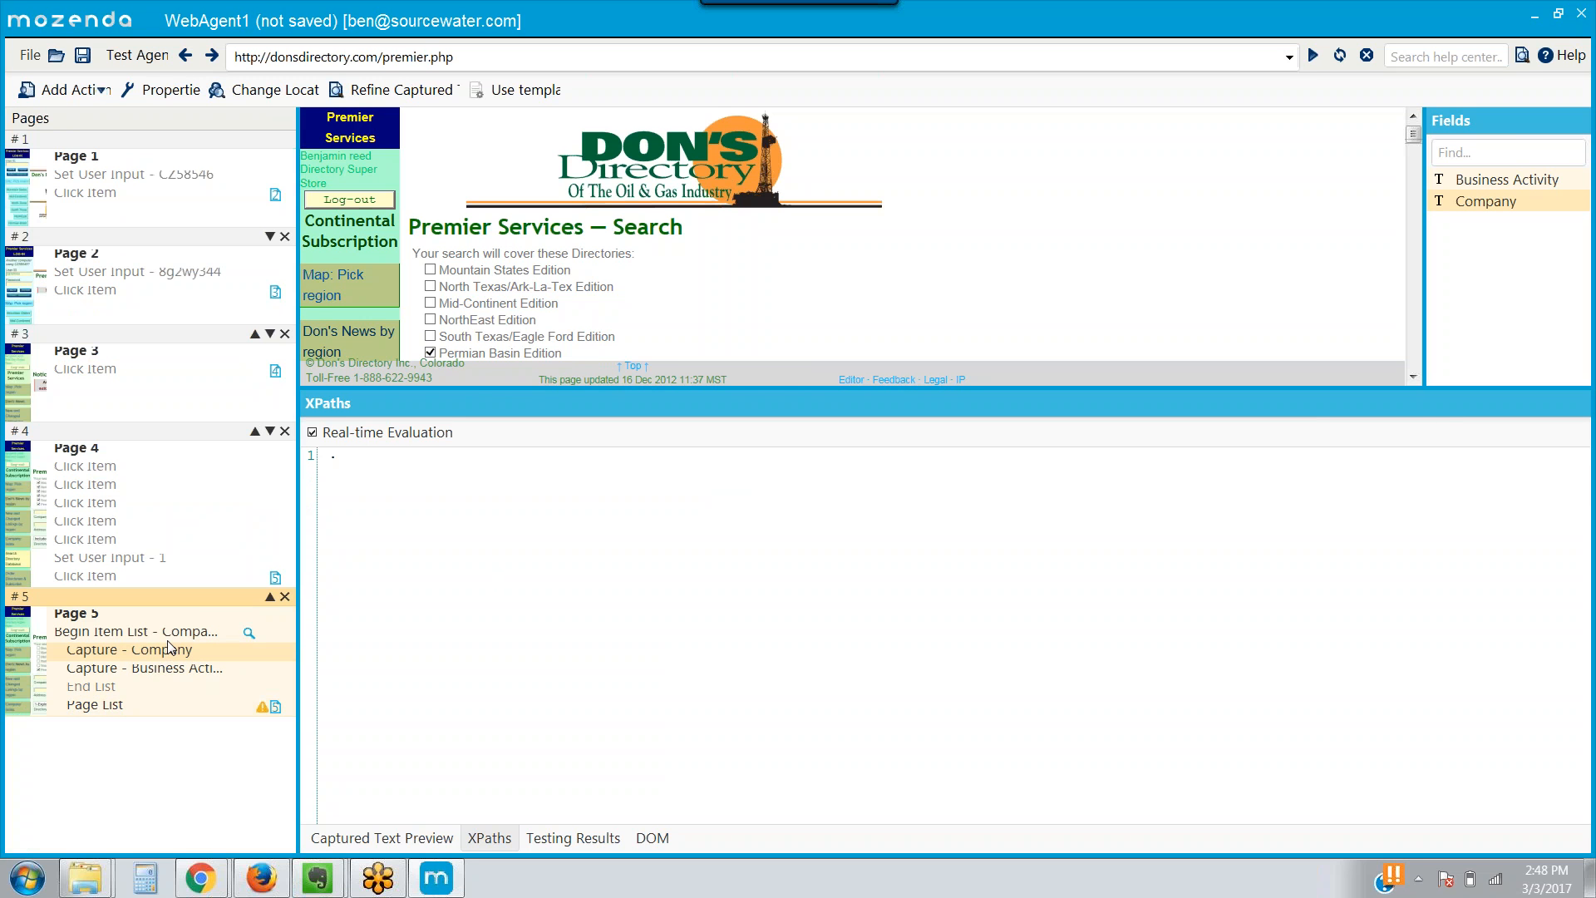
{"action": "left_click", "coordinate": [167, 638]}
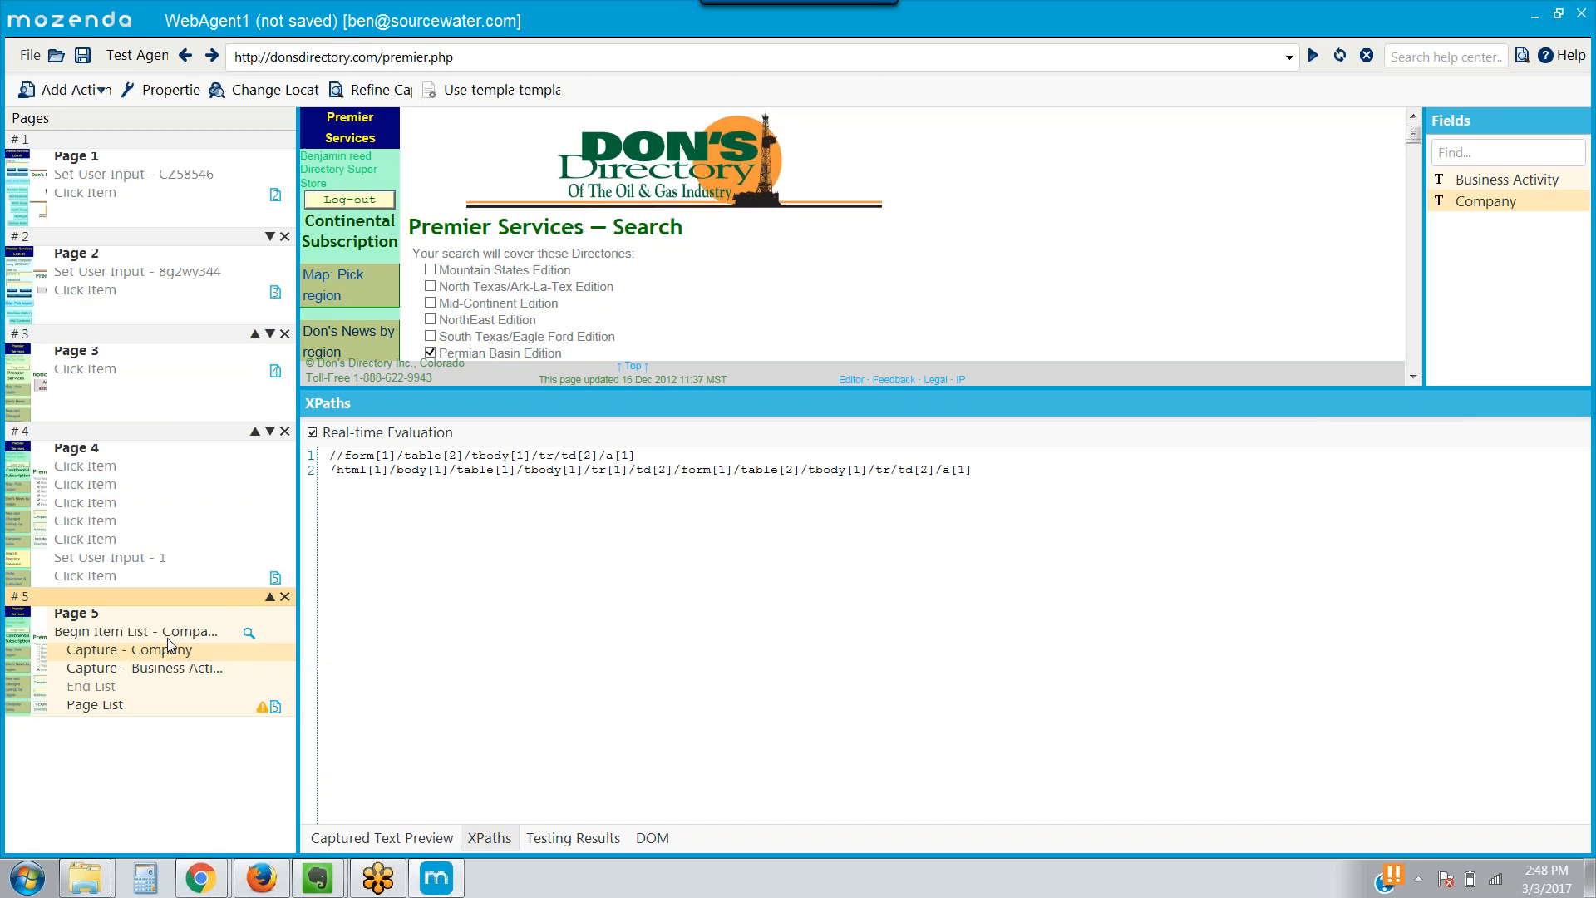